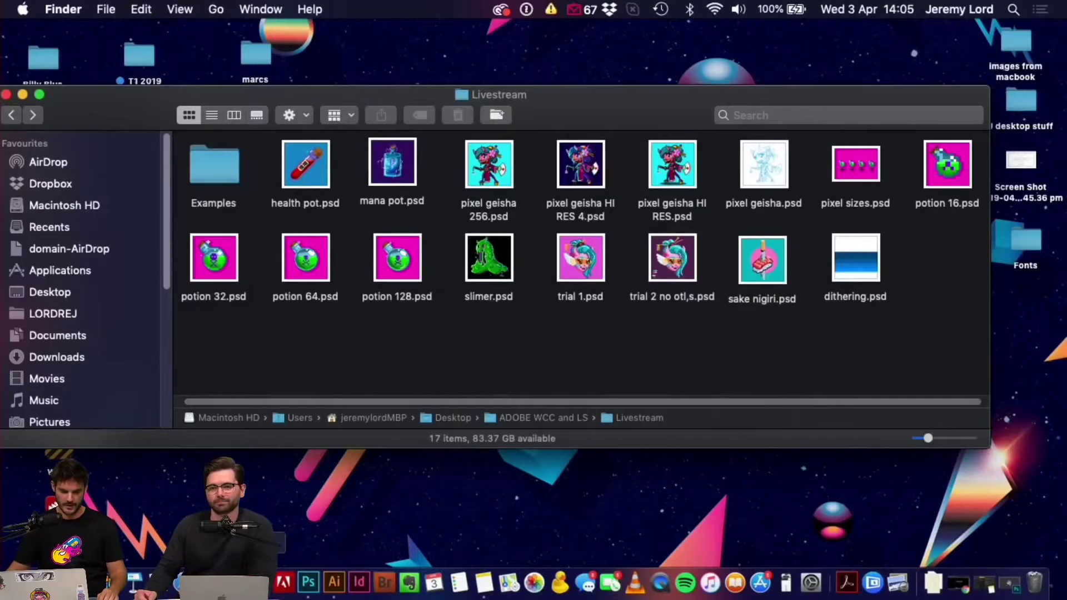
# - Look over the Adobe Live Creative Challenge submission form in Chrome, from the banner down to the entry fields, and minimise the browser
pyautogui.moveTo(695, 39); pyautogui.dragTo(700, 39)
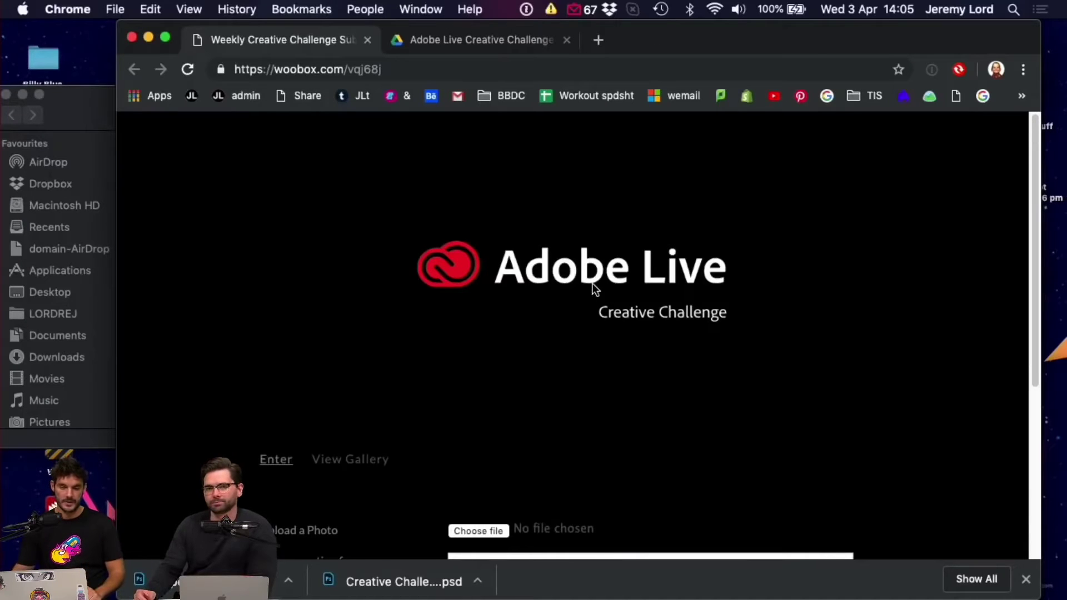
pyautogui.scroll(-5, 592, 281)
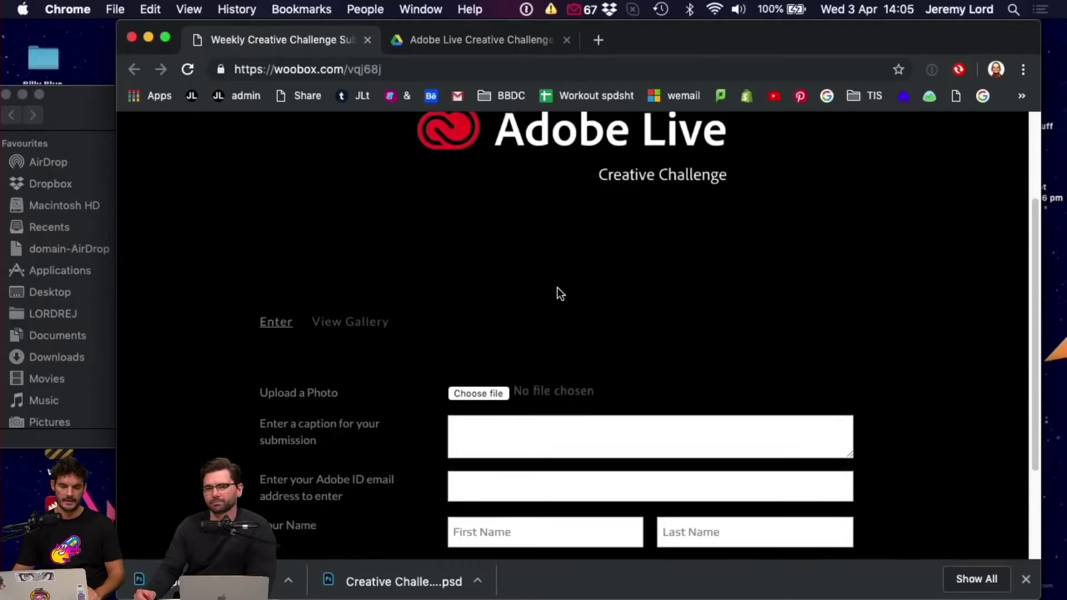
pyautogui.scroll(5, 559, 293)
pyautogui.scroll(-2, 558, 288)
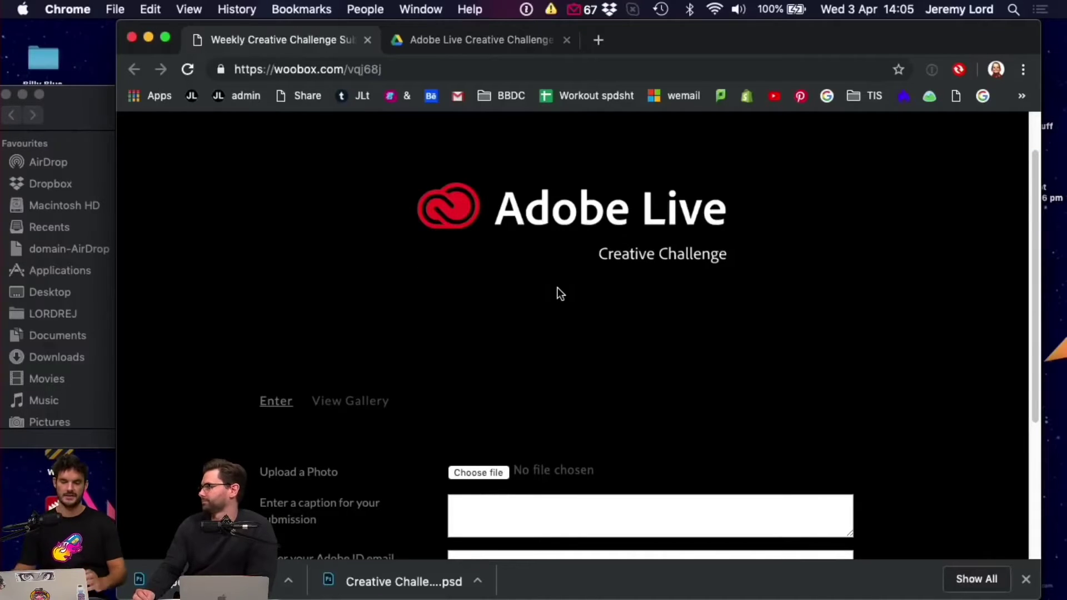
pyautogui.scroll(-5, 500, 339)
pyautogui.scroll(2, 497, 332)
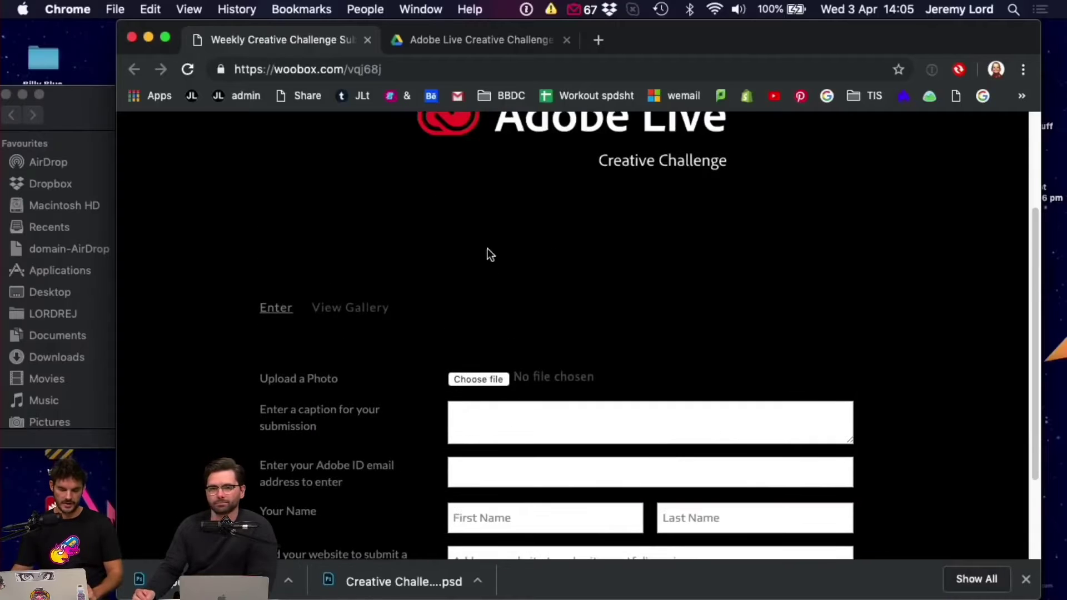
pyautogui.scroll(-3, 503, 335)
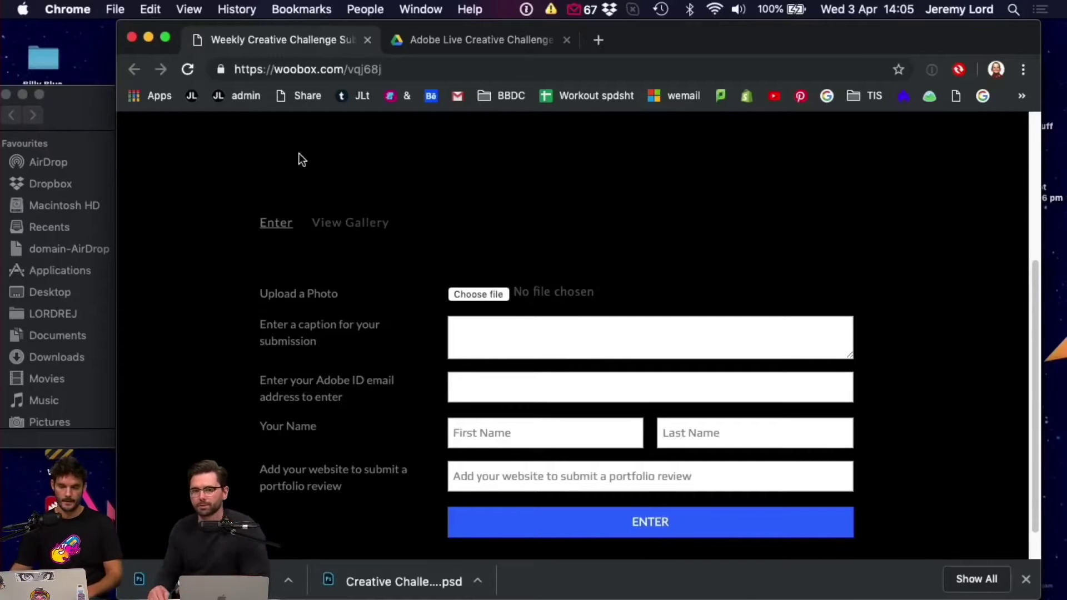
pyautogui.click(148, 38)
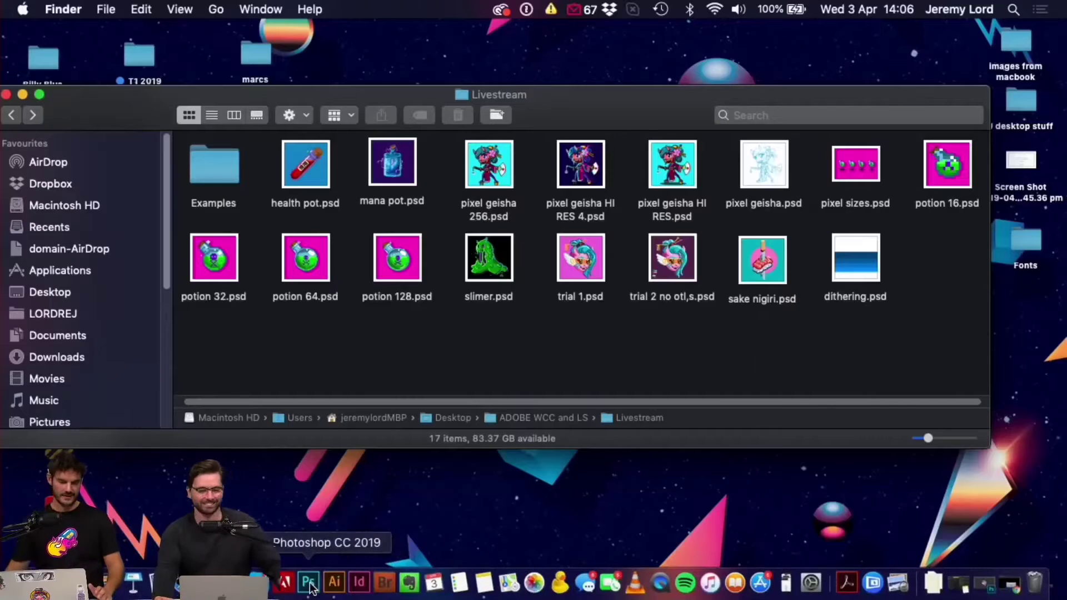
# - Switch to Photoshop and review the pixel art in sake nigiri.psd at 500%, potion 128.psd and pixel geisha HI RES 4.psd
pyautogui.click(309, 583)
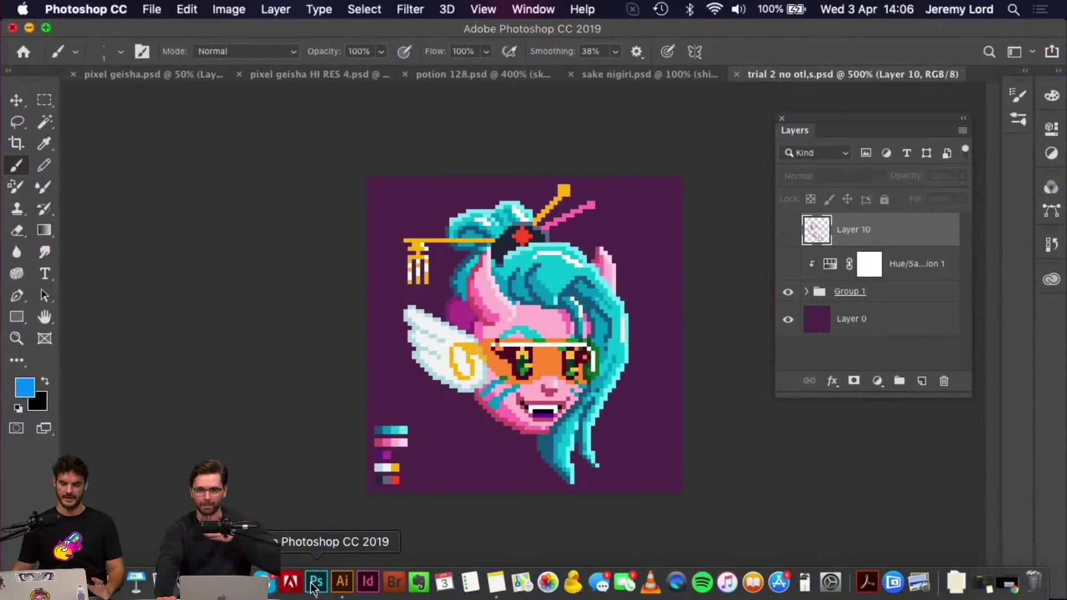
pyautogui.click(615, 75)
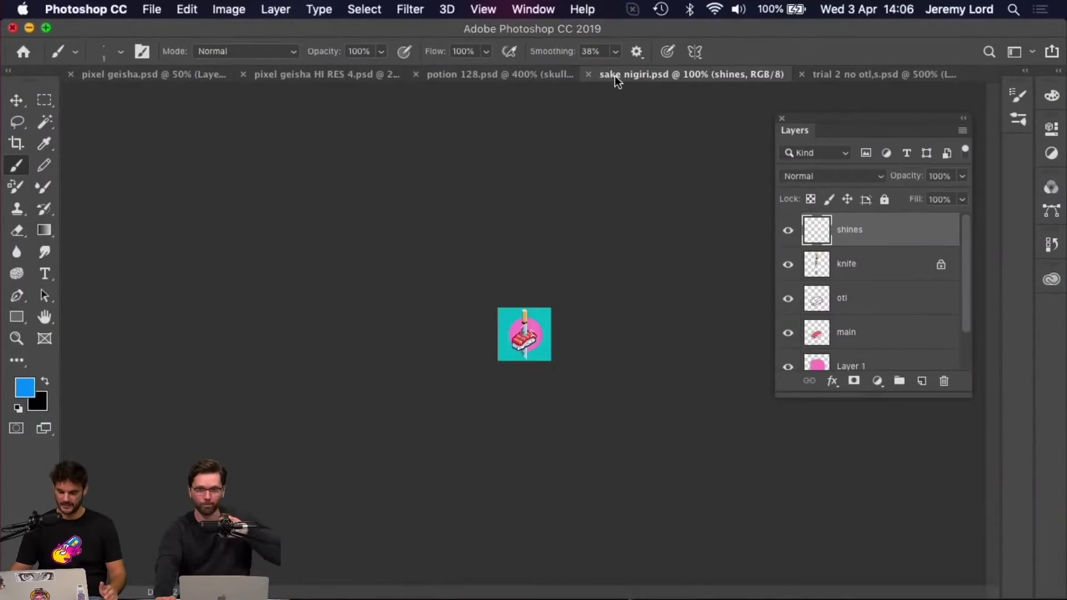
pyautogui.press('super+equal')
pyautogui.press('super+equal')
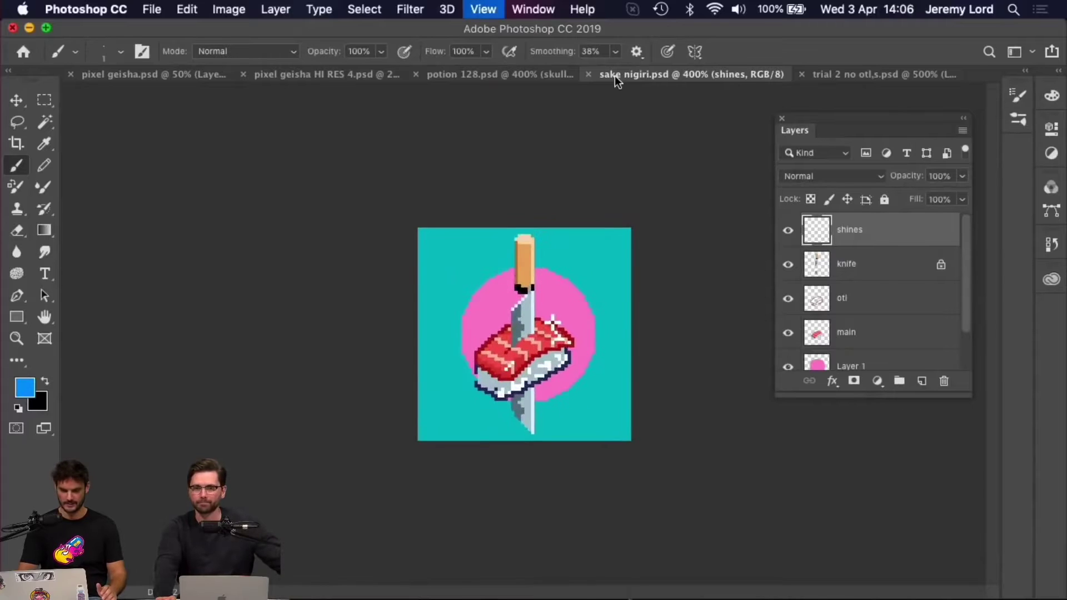
pyautogui.press('super+equal')
pyautogui.press('super+equal')
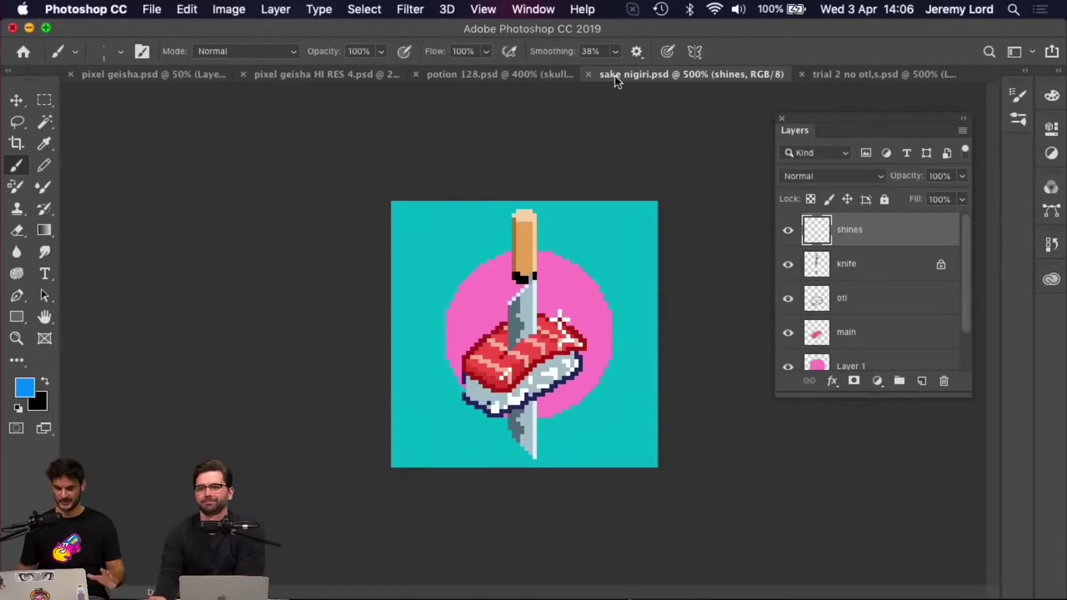
pyautogui.click(489, 75)
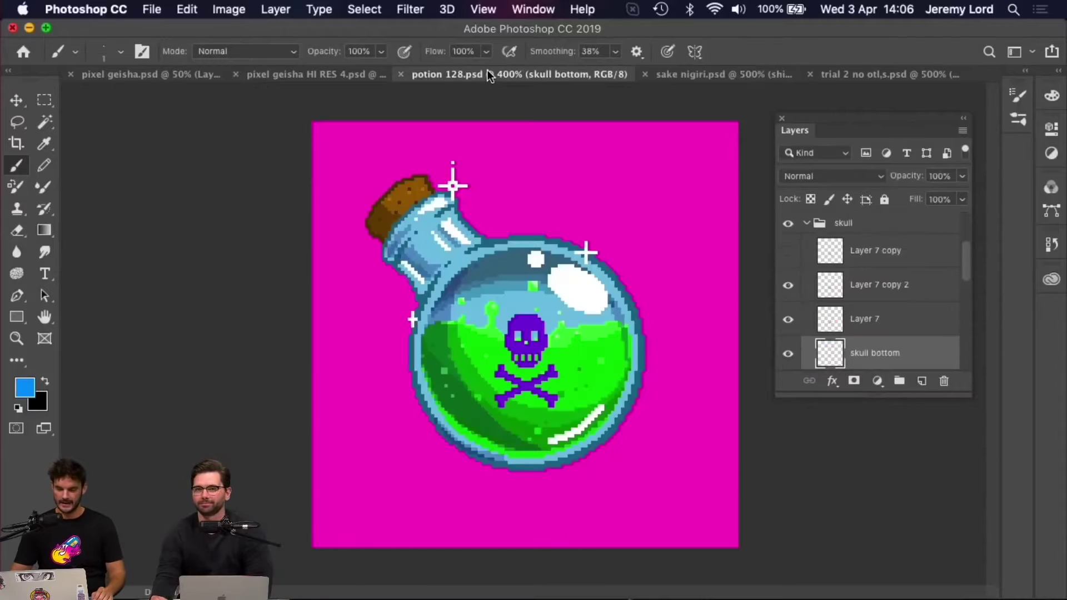
pyautogui.click(313, 77)
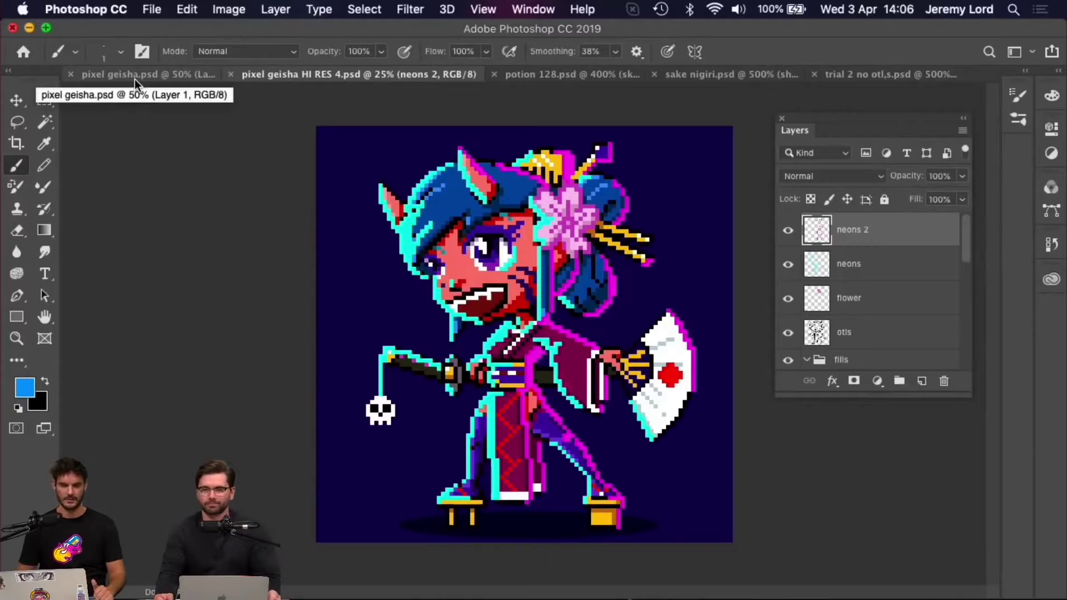
# - Minimise Photoshop and preview mana pot.psd from the Livestream folder in Finder
pyautogui.click(29, 28)
pyautogui.click(392, 162)
pyautogui.press('space')
pyautogui.moveTo(756, 425); pyautogui.dragTo(160, 4)
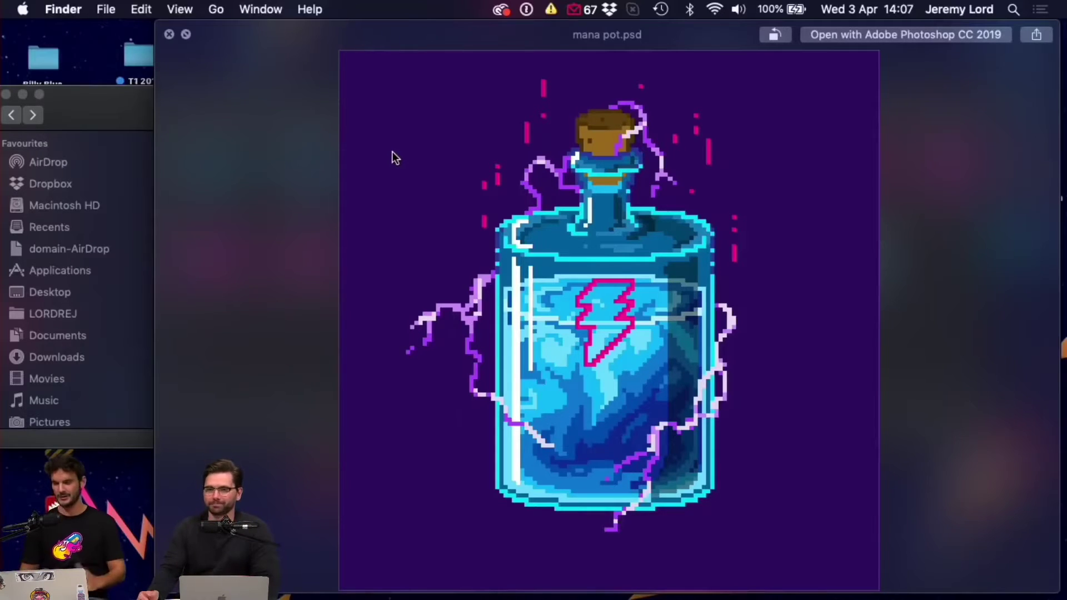
pyautogui.press('space')
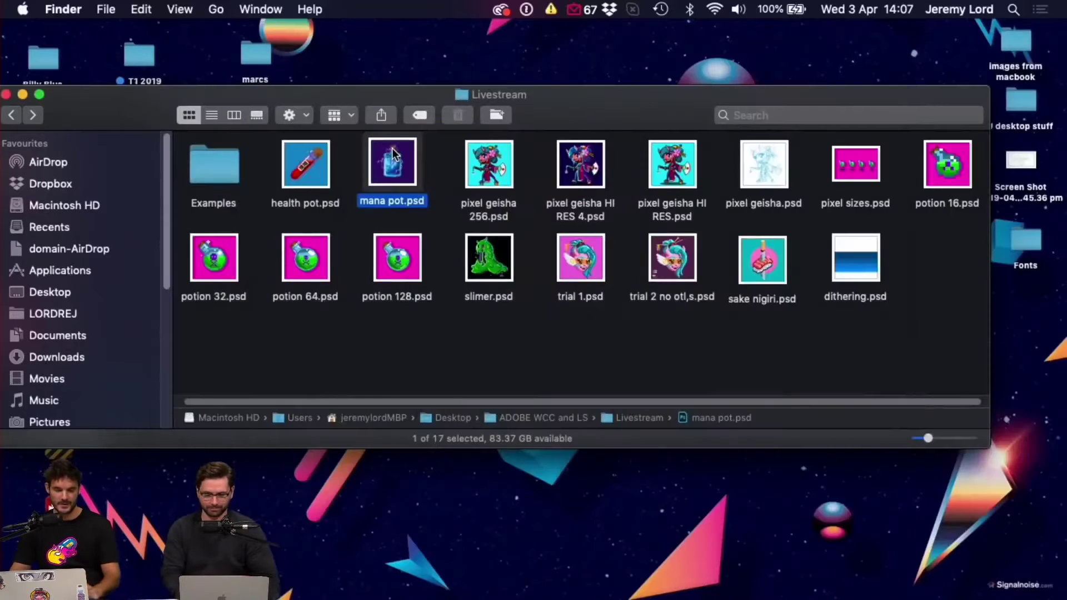
pyautogui.moveTo(535, 99); pyautogui.dragTo(582, 83)
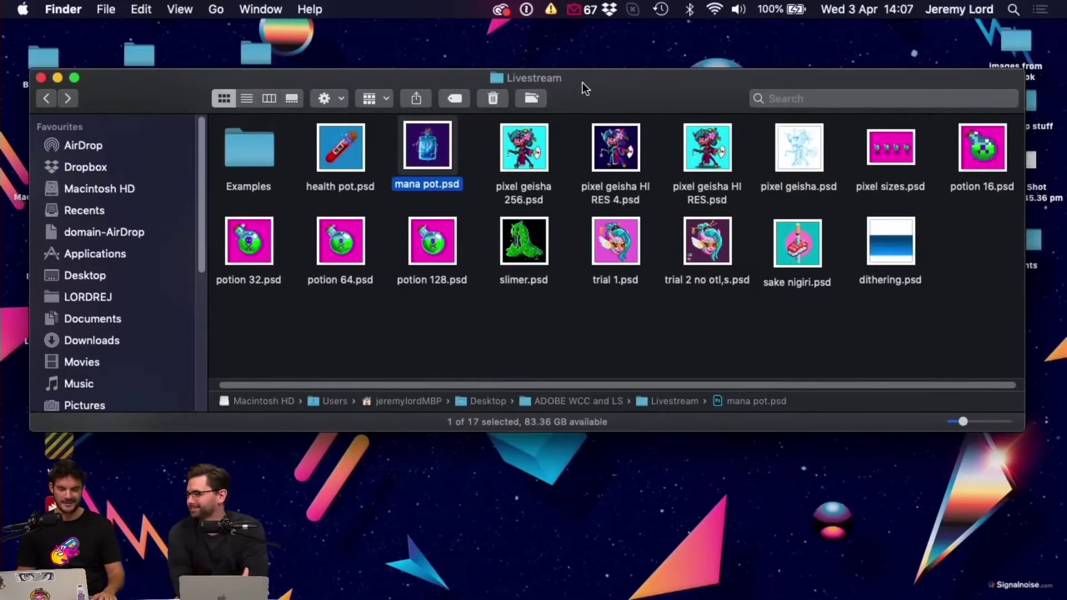
pyautogui.moveTo(624, 96); pyautogui.dragTo(625, 88)
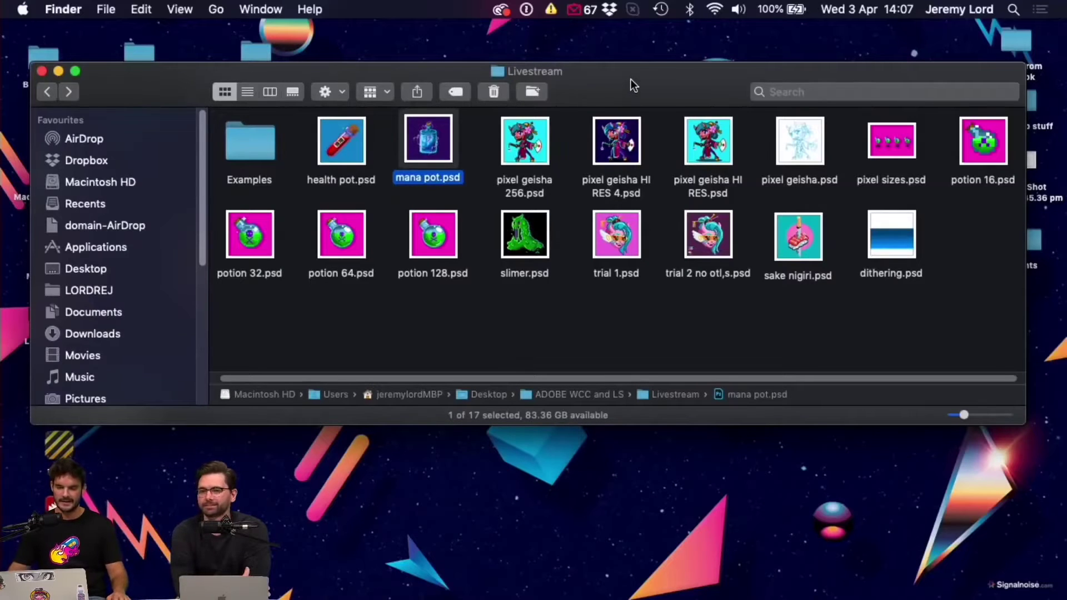
pyautogui.moveTo(631, 79); pyautogui.dragTo(619, 84)
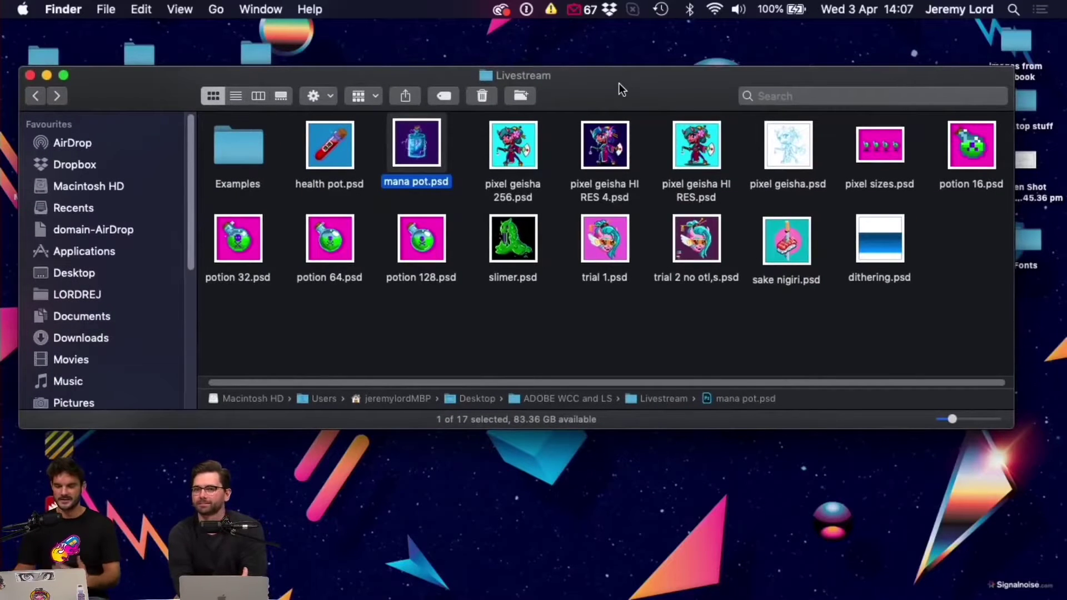
# - Return to Photoshop and compare the blue sketch in pixel geisha.psd with the coloured pixel geisha HI RES 4.psd
pyautogui.moveTo(340, 596)
pyautogui.click(309, 584)
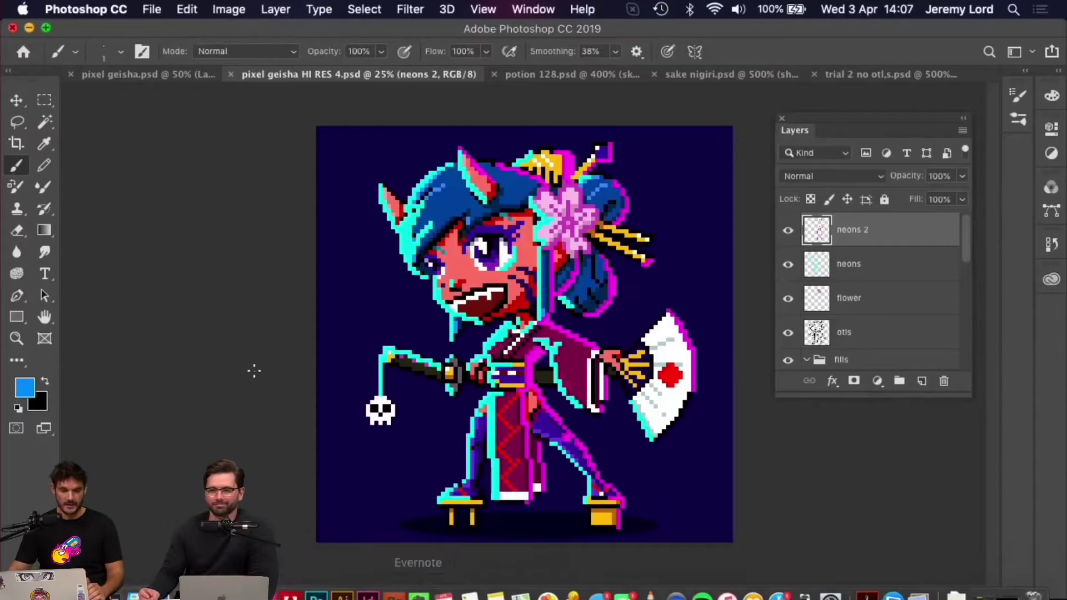
pyautogui.click(166, 79)
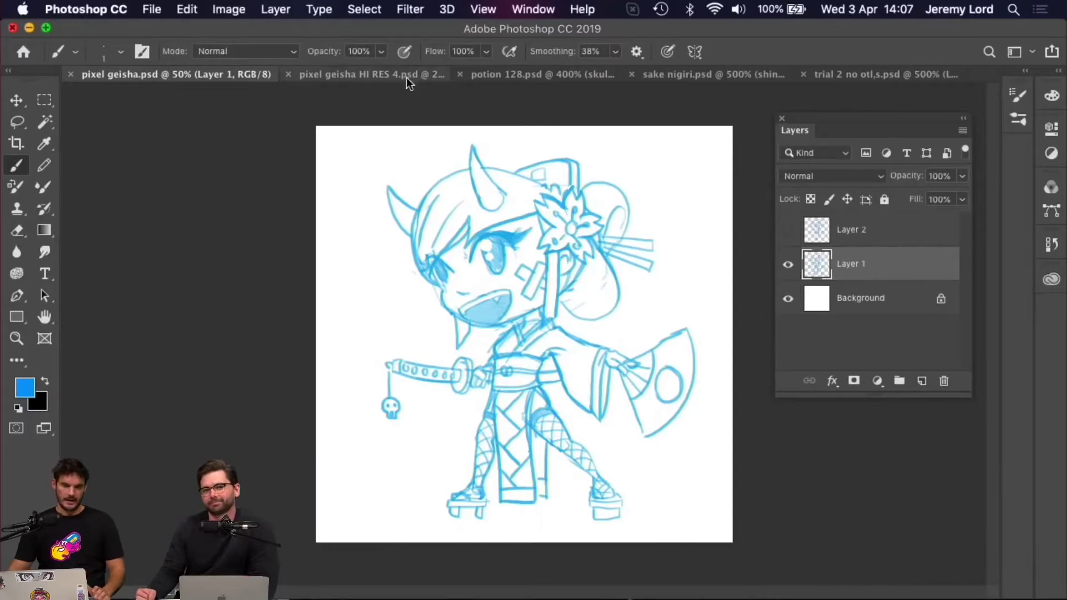
pyautogui.click(372, 75)
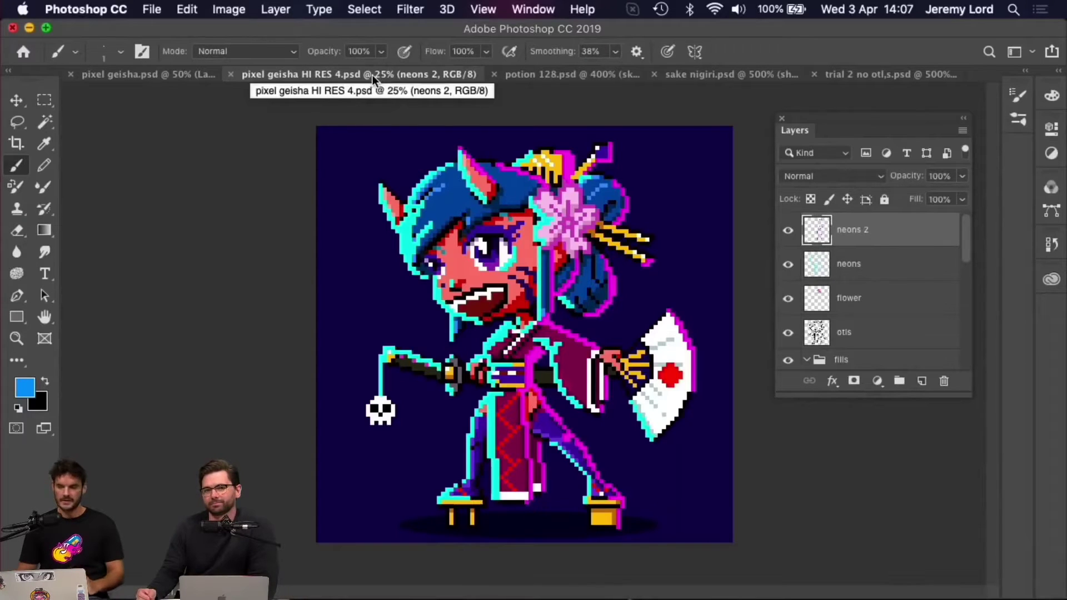
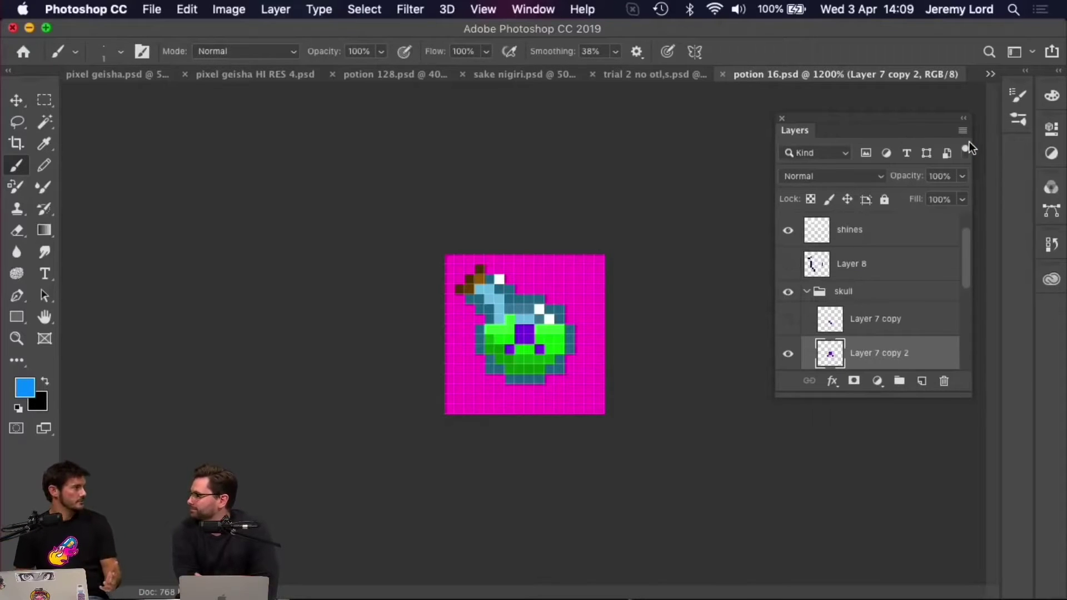
# - Examine the individual pixels of potion 16.psd at 6400%, return to 1200% and close the document
pyautogui.press('super+equal')
pyautogui.press('super+equal')
pyautogui.press('super+equal')
pyautogui.press('super+equal')
pyautogui.press('super+equal')
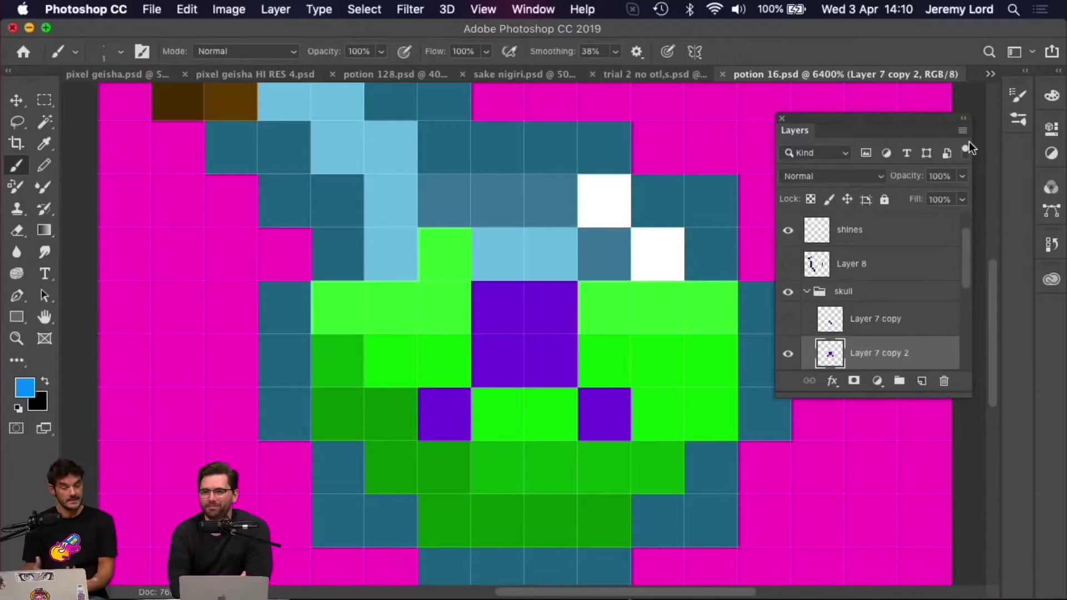
pyautogui.press('super+minus')
pyautogui.press('super+minus')
pyautogui.press('super+minus')
pyautogui.press('super+minus')
pyautogui.press('super+minus')
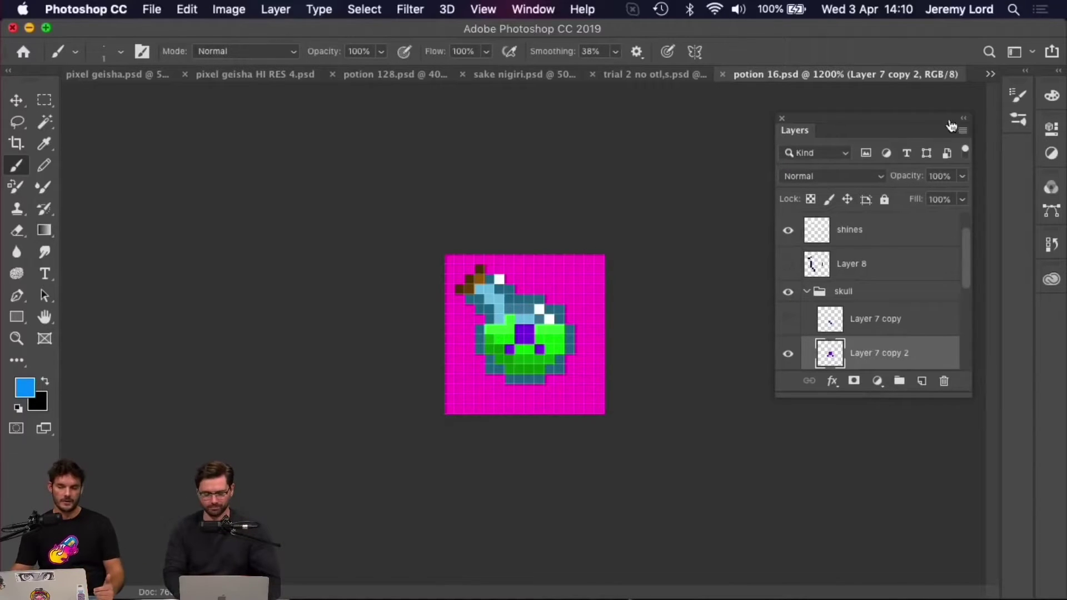
pyautogui.click(723, 74)
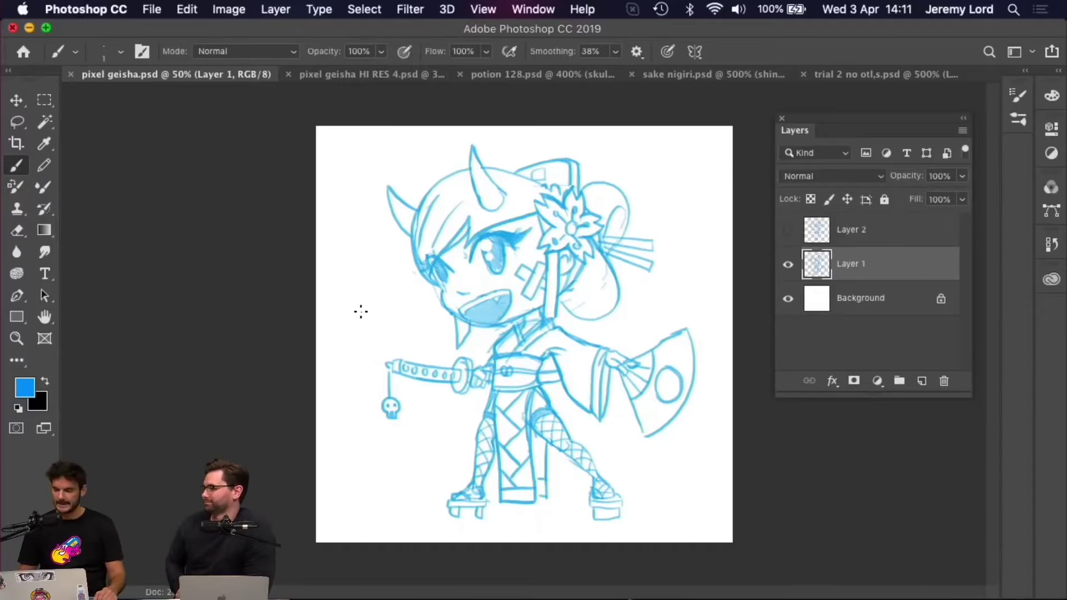
# - Close pixel geisha HI RES 4.psd, potion 128.psd, sake nigiri.psd and trial 2 no otl,s.psd, keeping only pixel geisha.psd open
pyautogui.click(389, 73)
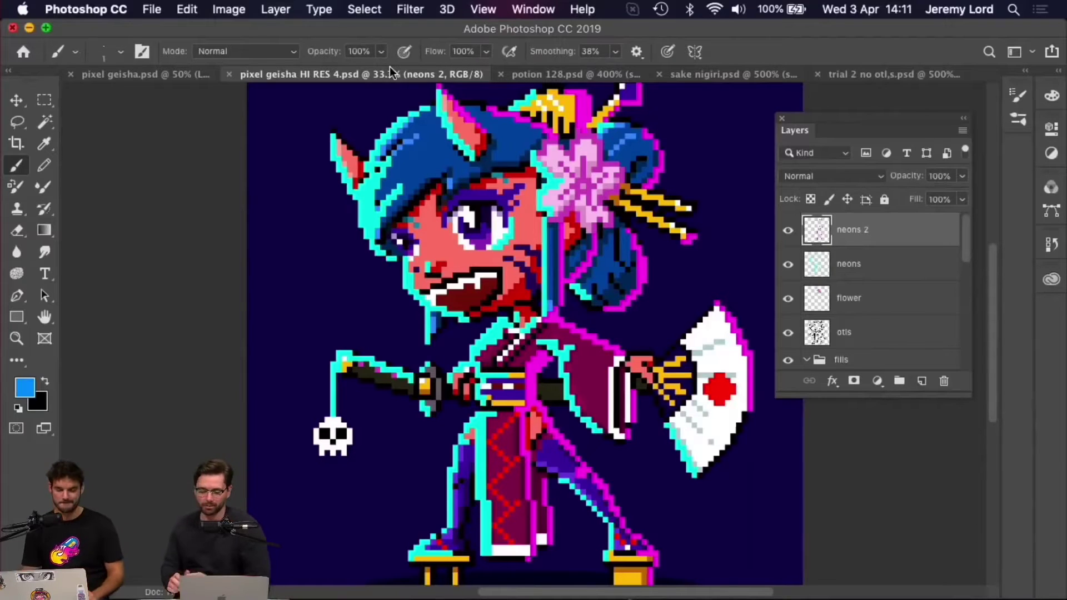
pyautogui.press('super+minus')
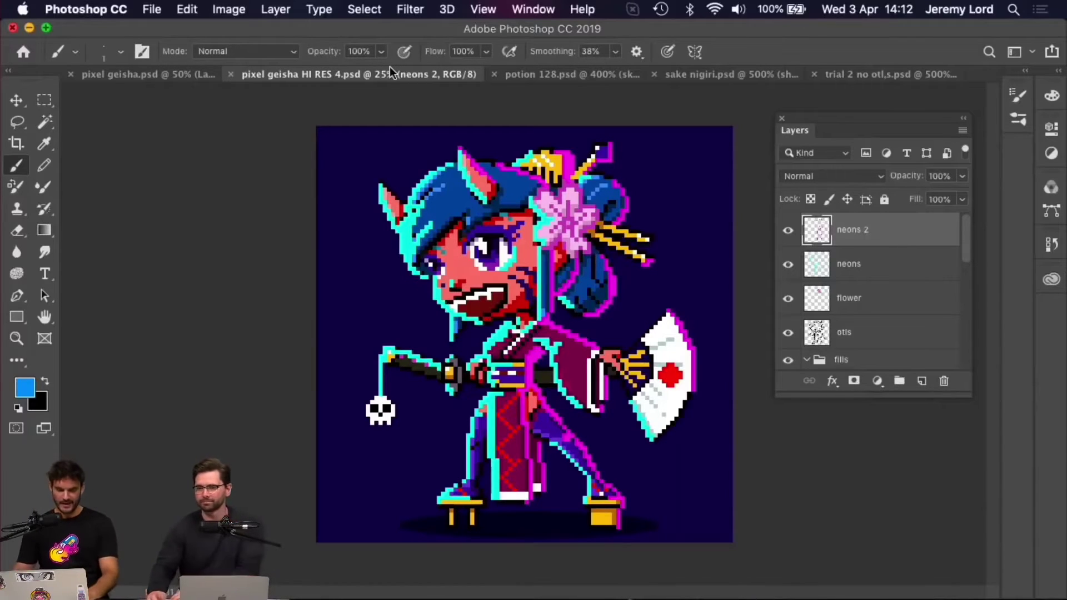
pyautogui.press('super+w')
pyautogui.click(289, 78)
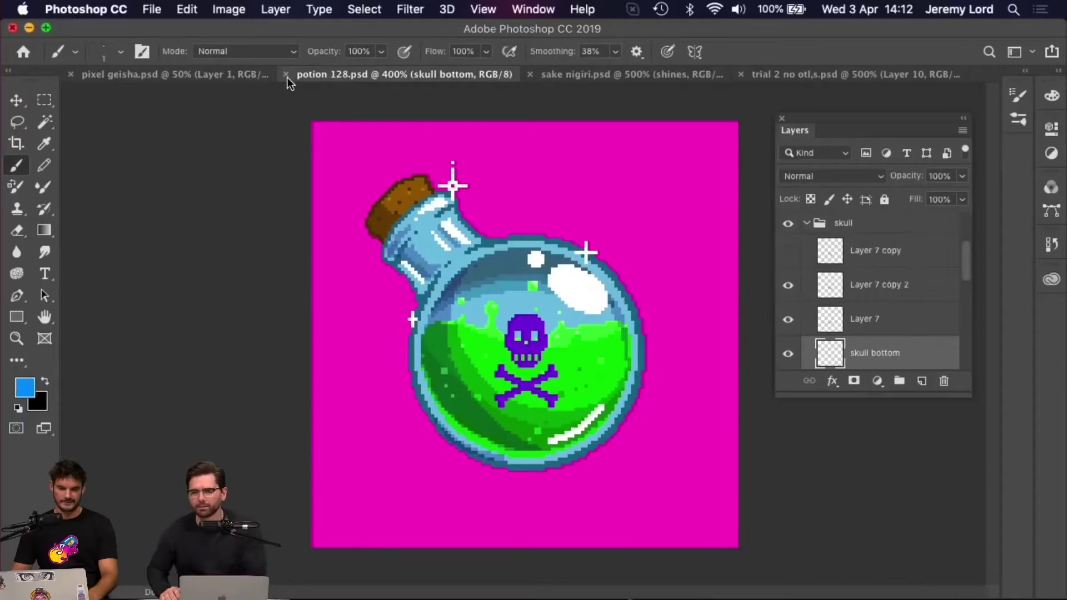
pyautogui.click(286, 74)
pyautogui.click(378, 80)
pyautogui.click(289, 74)
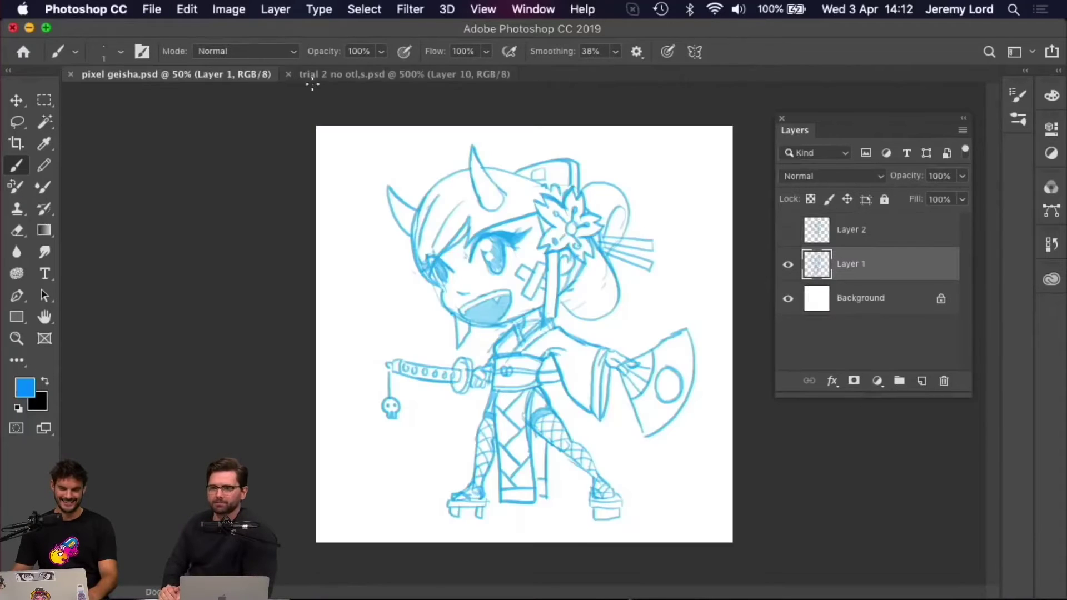
pyautogui.click(368, 78)
pyautogui.click(288, 74)
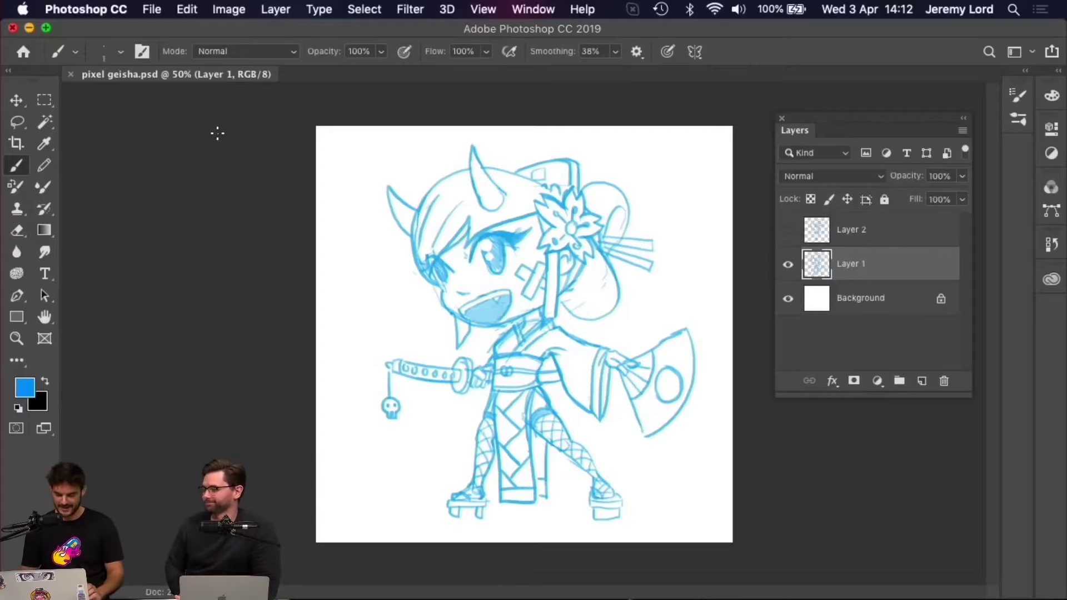
# - Create a new 1000 x 1000 pixel RGB document at 300 ppi with a white background from the recent 1000 pixel grid preset
pyautogui.press('super+minus')
pyautogui.press('super+plus')
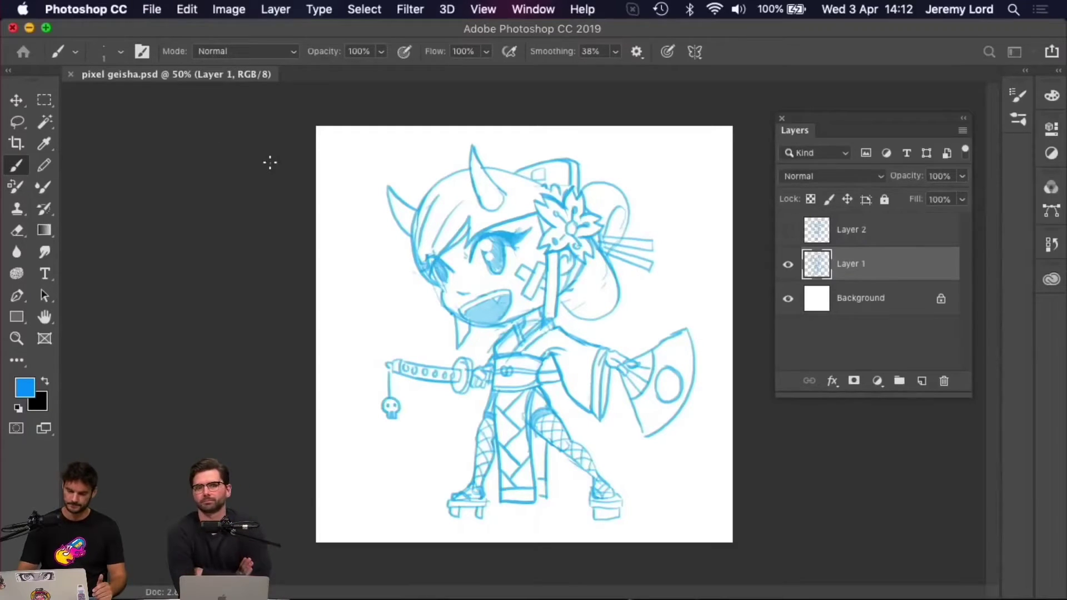
pyautogui.press('super+n')
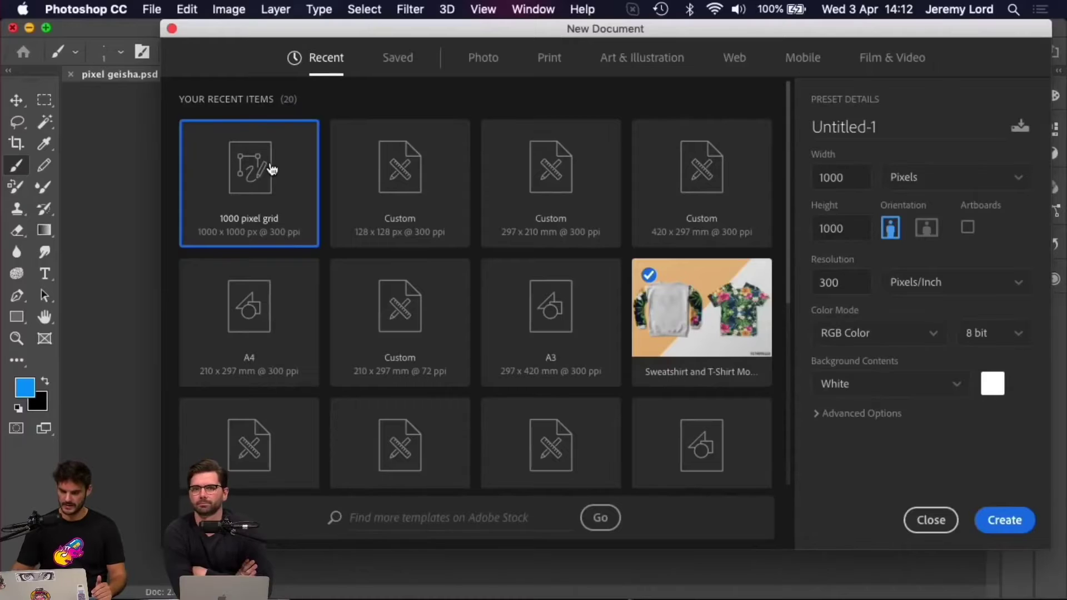
pyautogui.click(1002, 520)
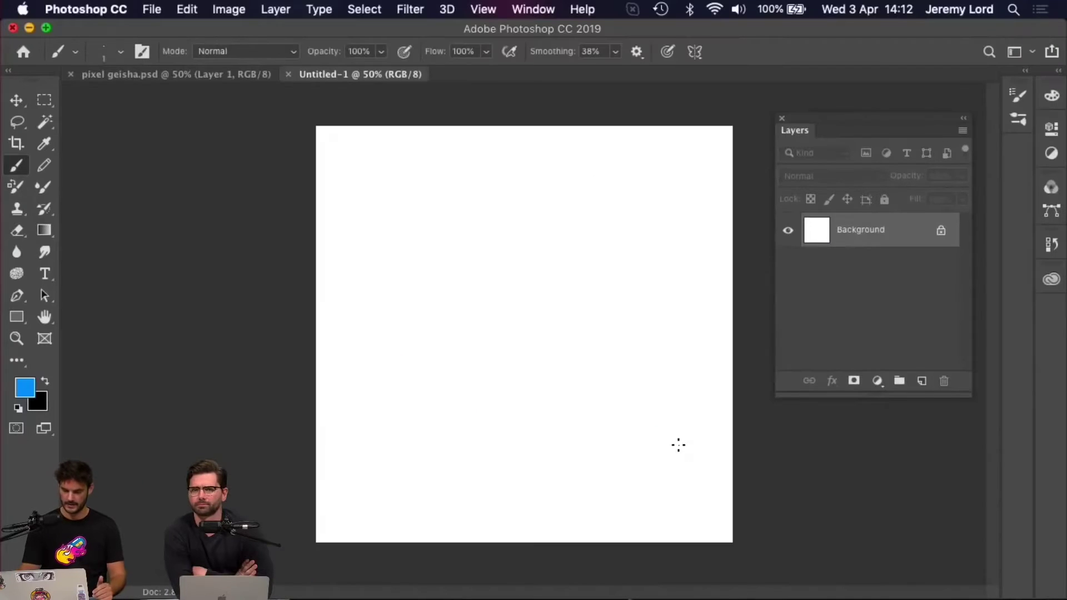
# - Fill a large circular selection in the middle of the canvas with the blue foreground colour, without anti-aliasing, and deselect it
pyautogui.press('super+plus')
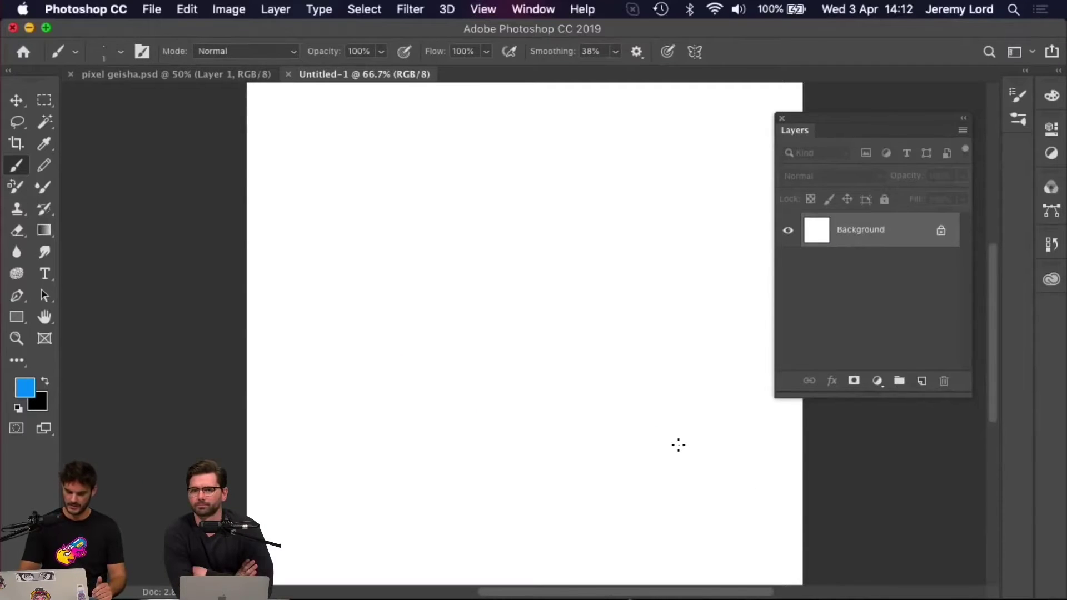
pyautogui.press('f')
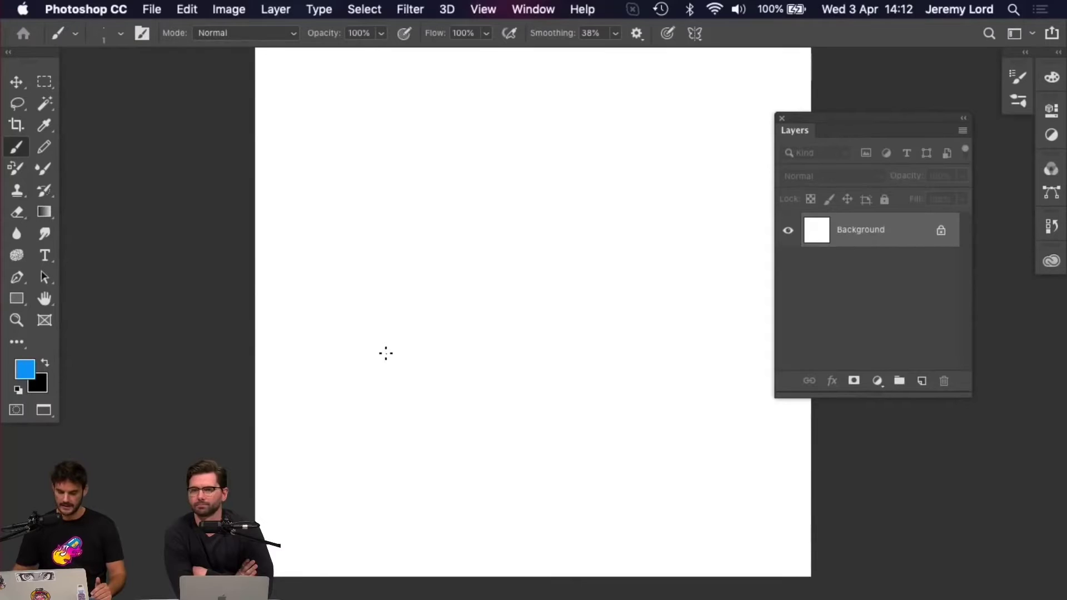
pyautogui.press('m')
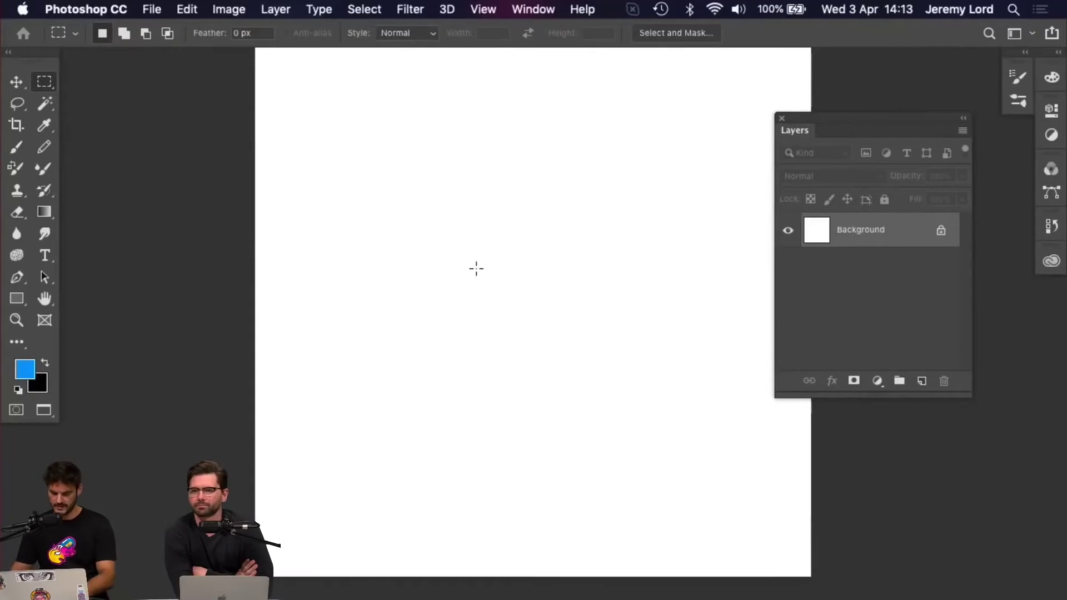
pyautogui.press('l')
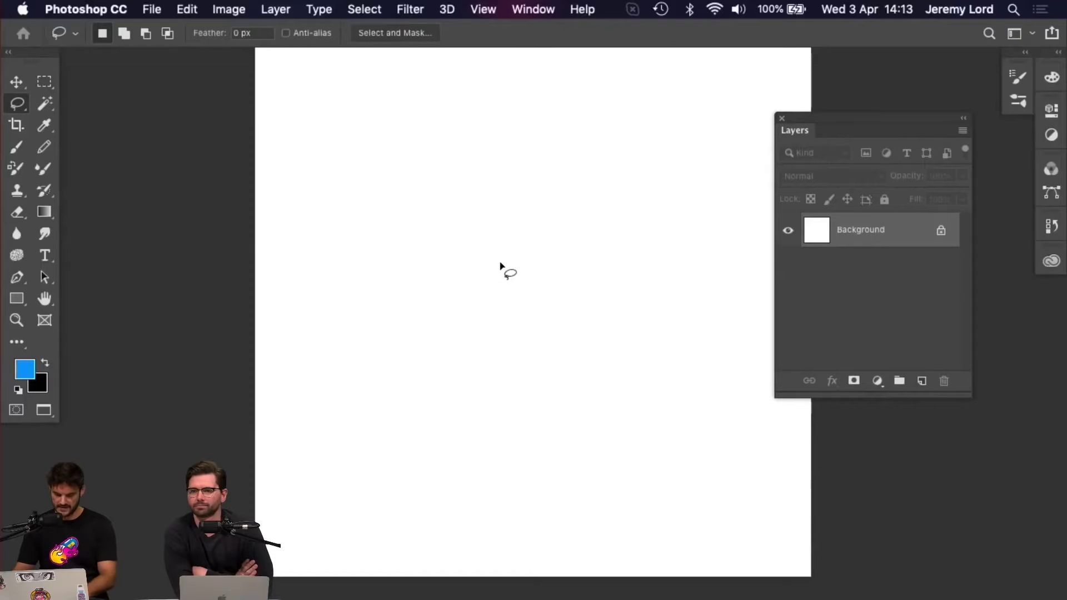
pyautogui.press('m')
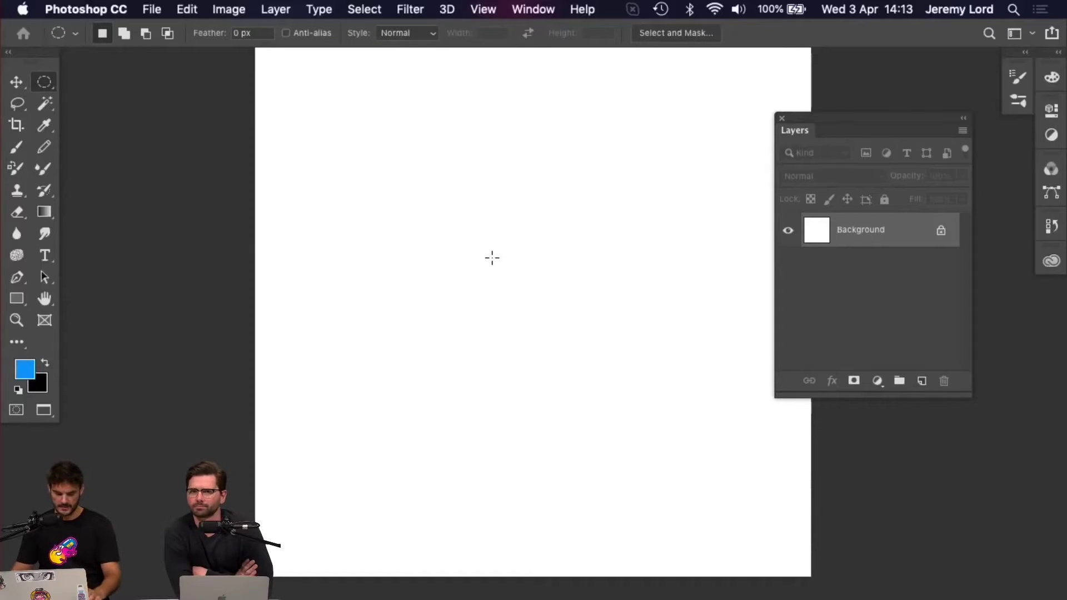
pyautogui.moveTo(374, 146); pyautogui.dragTo(717, 486)
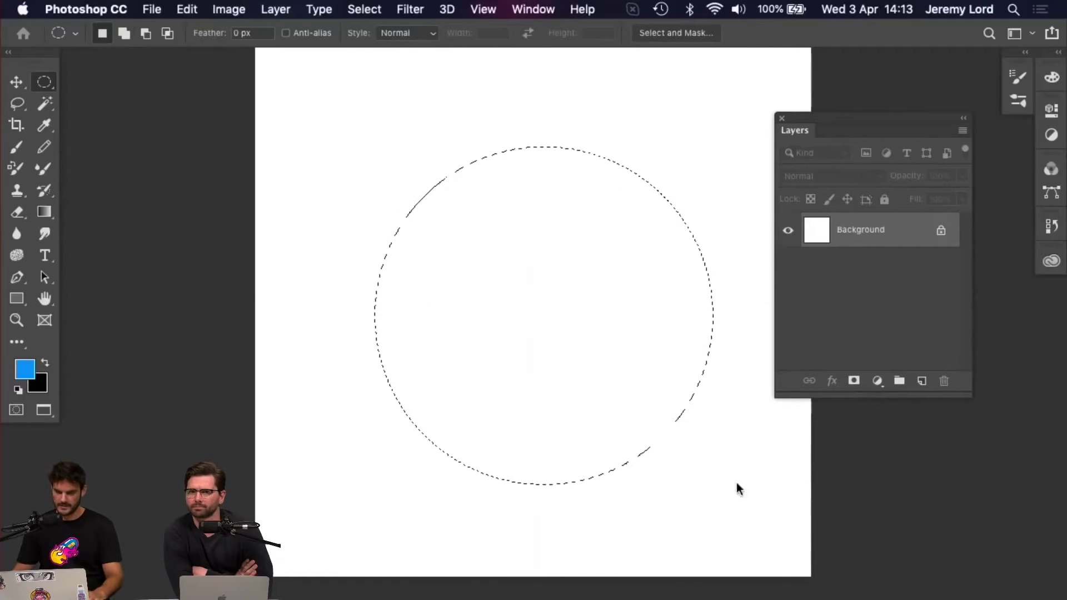
pyautogui.hotkey('alt', 'BackSpace')
pyautogui.press('super+d')
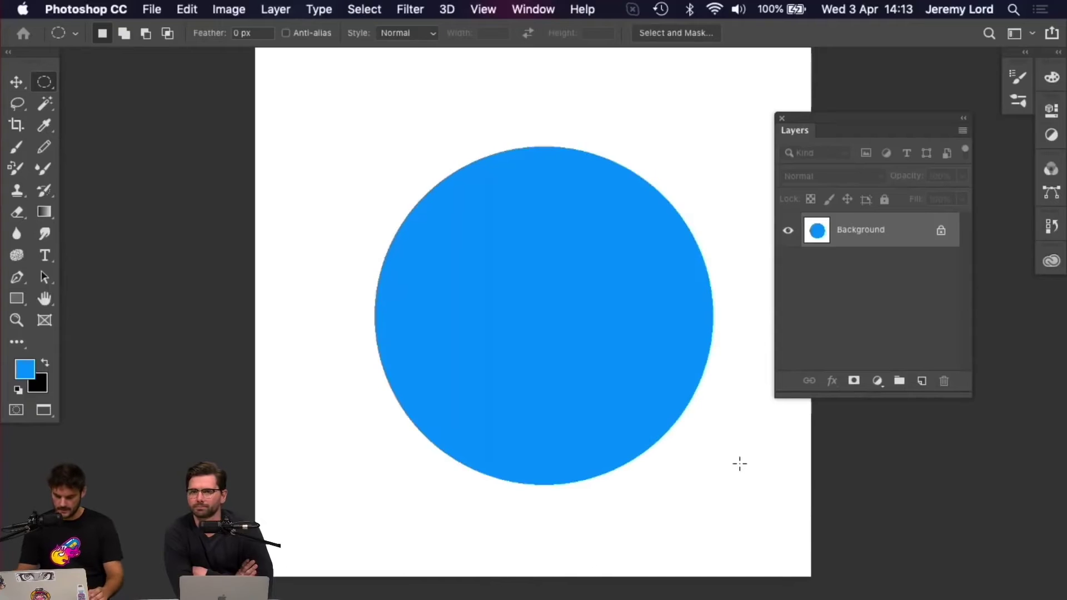
# - Examine the pixels along the large circle's edge up close
pyautogui.press('super+equal')
pyautogui.press('super+equal')
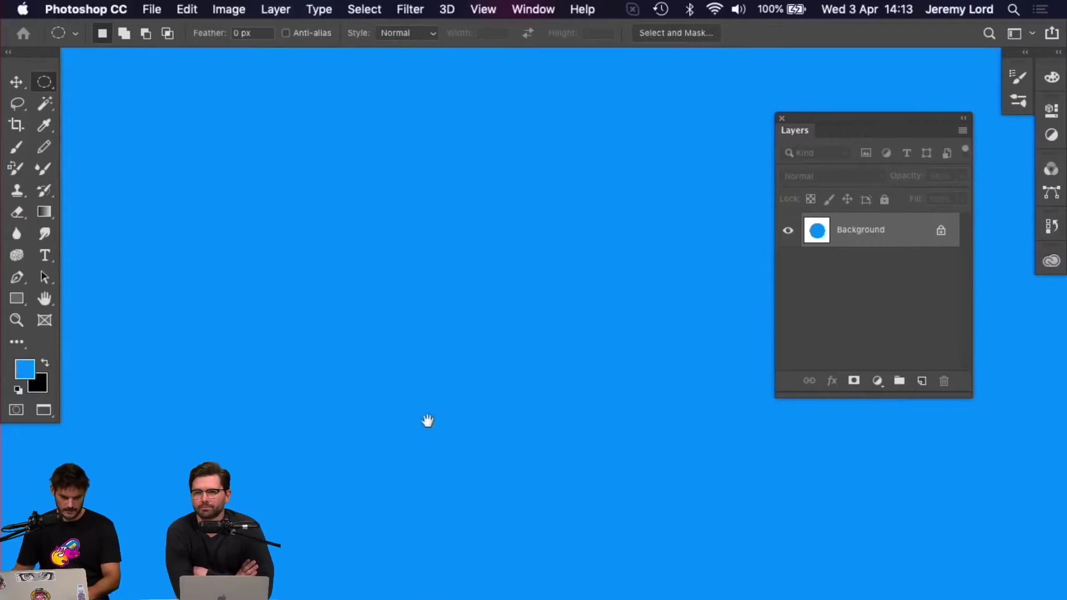
pyautogui.press('super+minus')
pyautogui.press('super+minus')
pyautogui.press('super+equal')
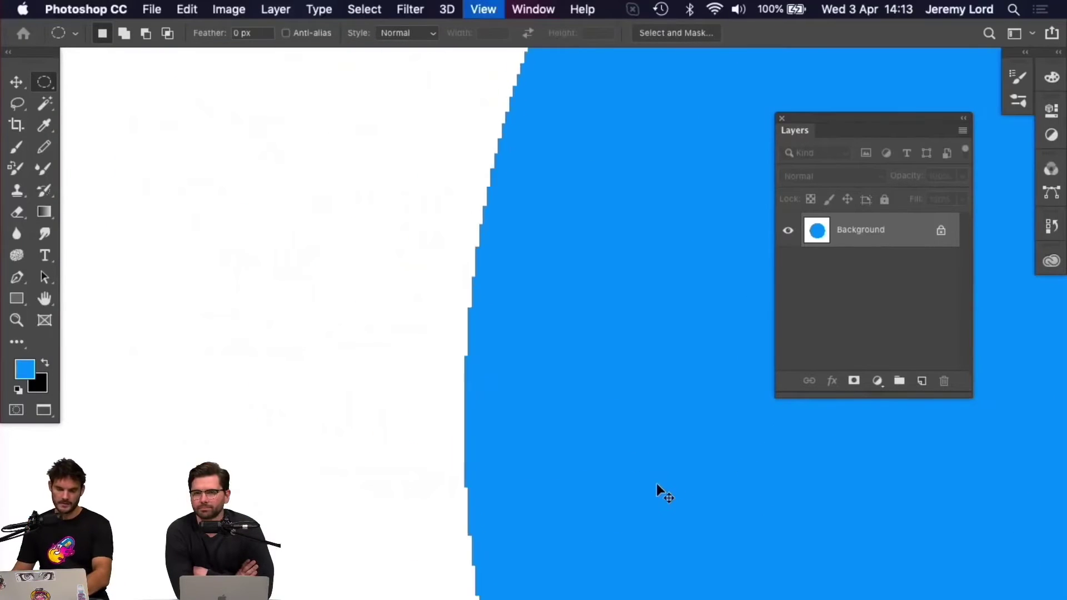
pyautogui.press('super+equal')
pyautogui.moveTo(448, 291); pyautogui.dragTo(589, 398)
# - Paint a short vertical blue stroke beside the large circle with a soft 15 px brush
pyautogui.press('b')
pyautogui.press(']')
pyautogui.press(']')
pyautogui.press(']')
pyautogui.press(']')
pyautogui.press(']')
pyautogui.press(']')
pyautogui.press(']')
pyautogui.press(']')
pyautogui.press(']')
pyautogui.press(']')
pyautogui.click(329, 228)
pyautogui.moveTo(328, 228)
pyautogui.mouseDown()
pyautogui.moveTo(304, 457)
pyautogui.moveTo(318, 195)
pyautogui.moveTo(321, 419)
pyautogui.mouseUp()
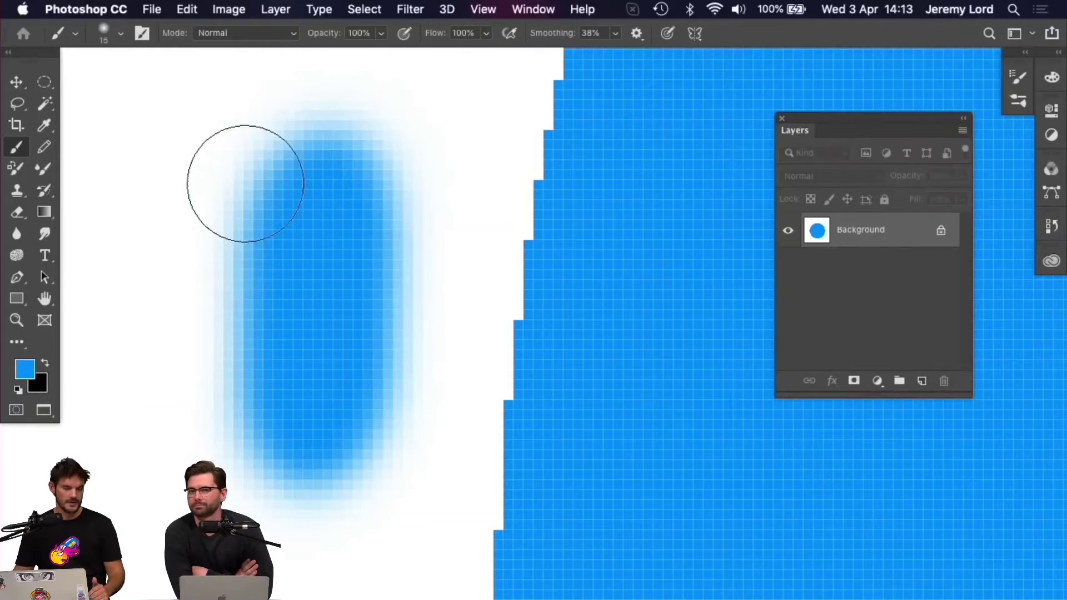
# - Choose the 30 px brush tip with 100% hardness and paint a longer vertical blue stroke beside the short soft one
pyautogui.press('super+minus')
pyautogui.press('super+minus')
pyautogui.press('super+minus')
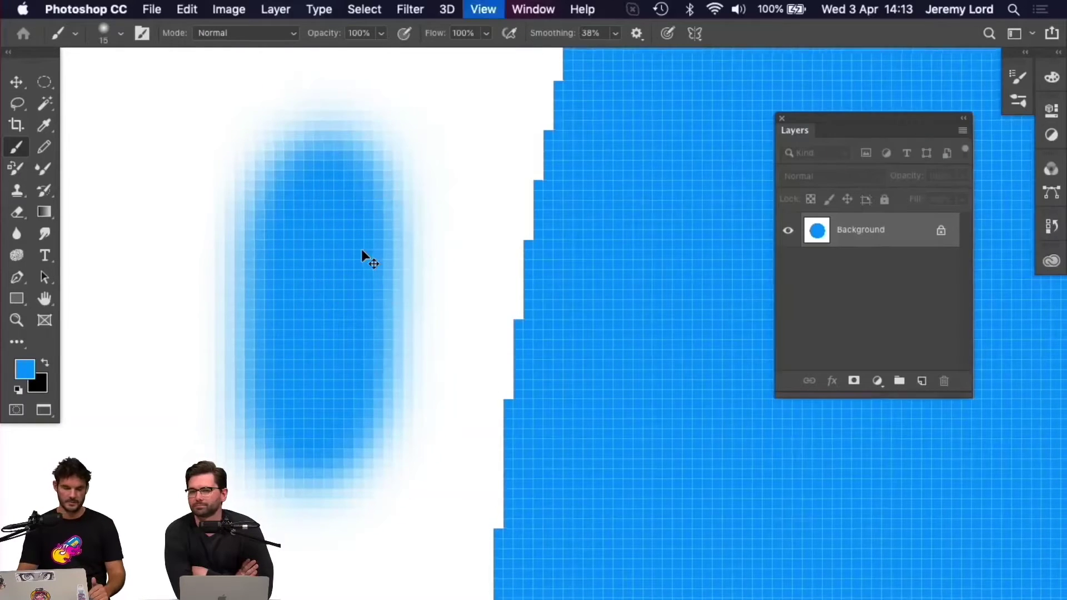
pyautogui.press('super+minus')
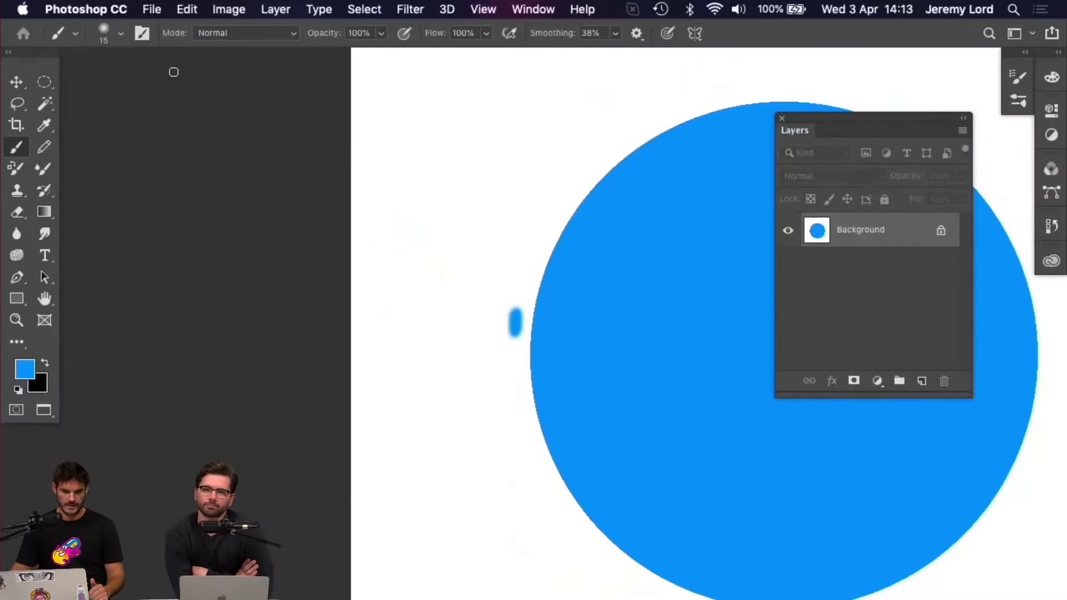
pyautogui.click(142, 33)
pyautogui.click(855, 93)
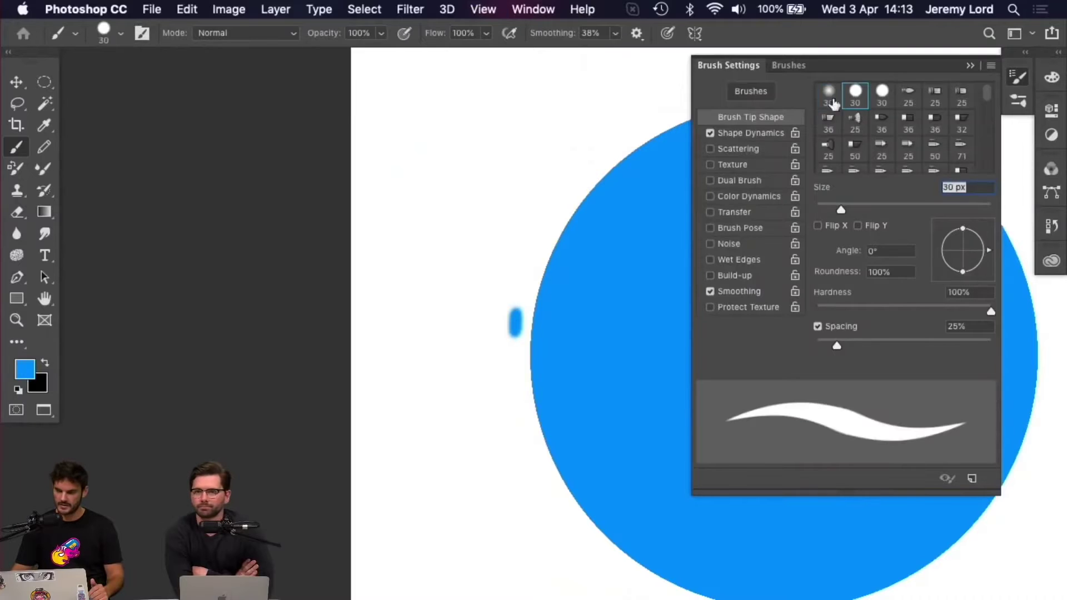
pyautogui.click(442, 183)
pyautogui.moveTo(445, 181); pyautogui.dragTo(435, 320)
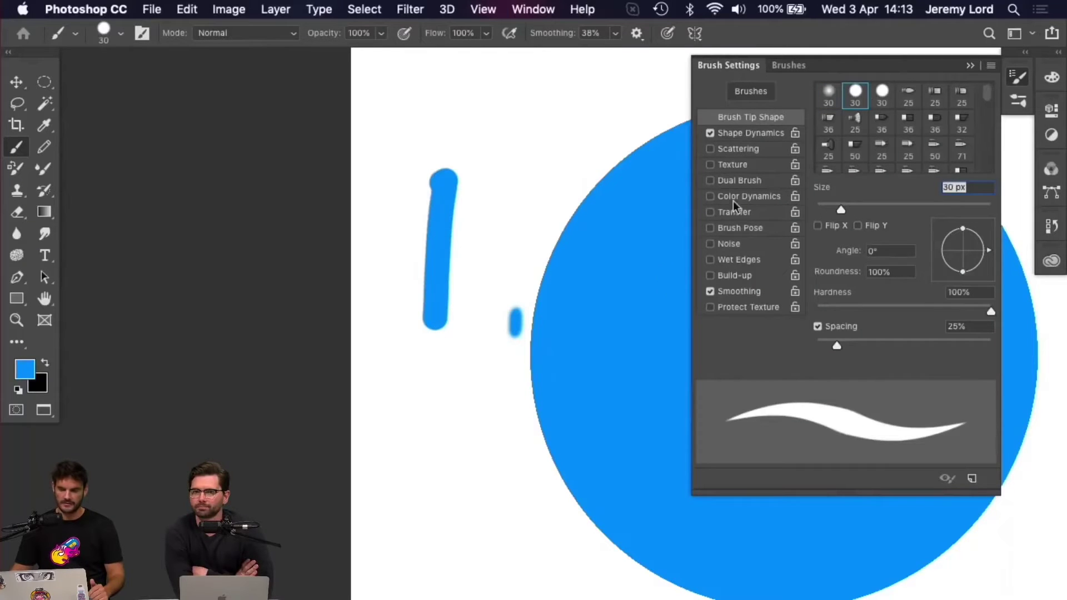
pyautogui.click(970, 66)
# - Compare the edge pixels of the hard-brush stroke with those of the soft stroke and the large circle
pyautogui.press('super+plus')
pyautogui.press('super+plus')
pyautogui.press('super+plus')
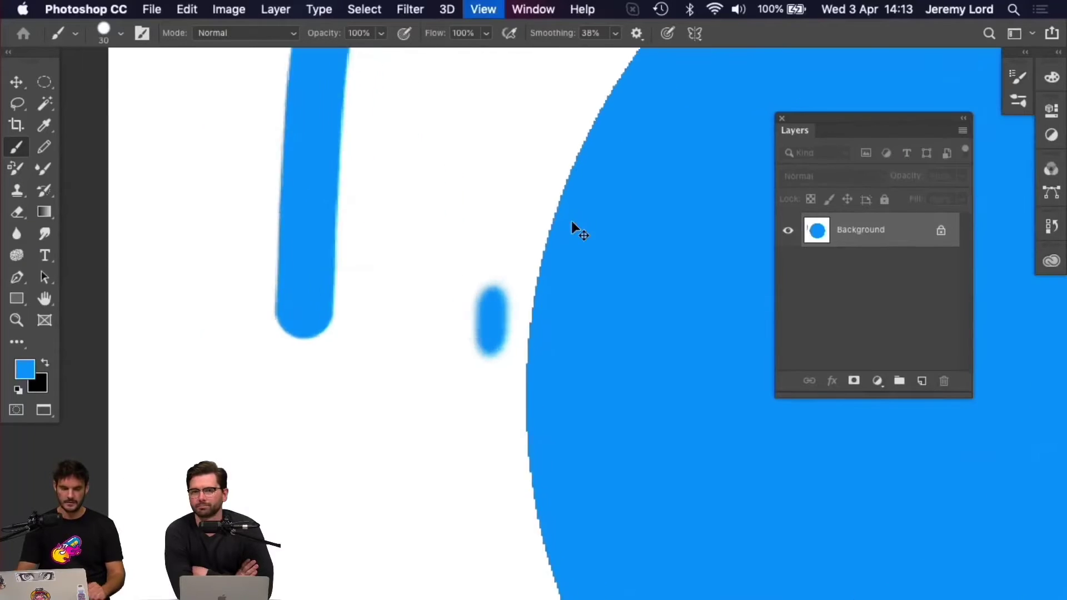
pyautogui.moveTo(304, 214); pyautogui.dragTo(572, 340)
pyautogui.press('super+plus')
pyautogui.press('super+plus')
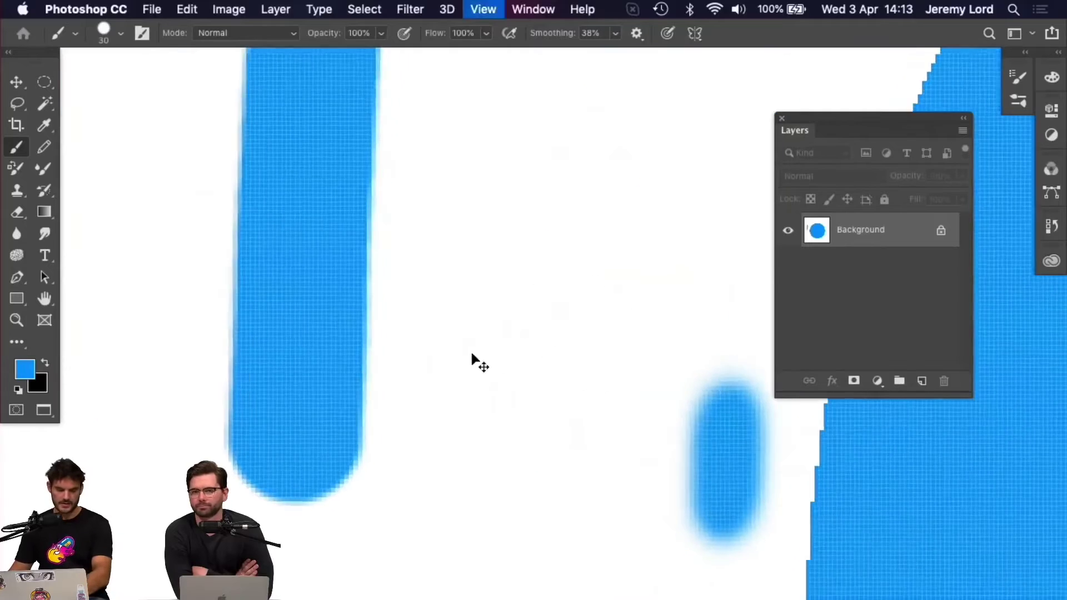
pyautogui.moveTo(503, 340); pyautogui.dragTo(584, 357)
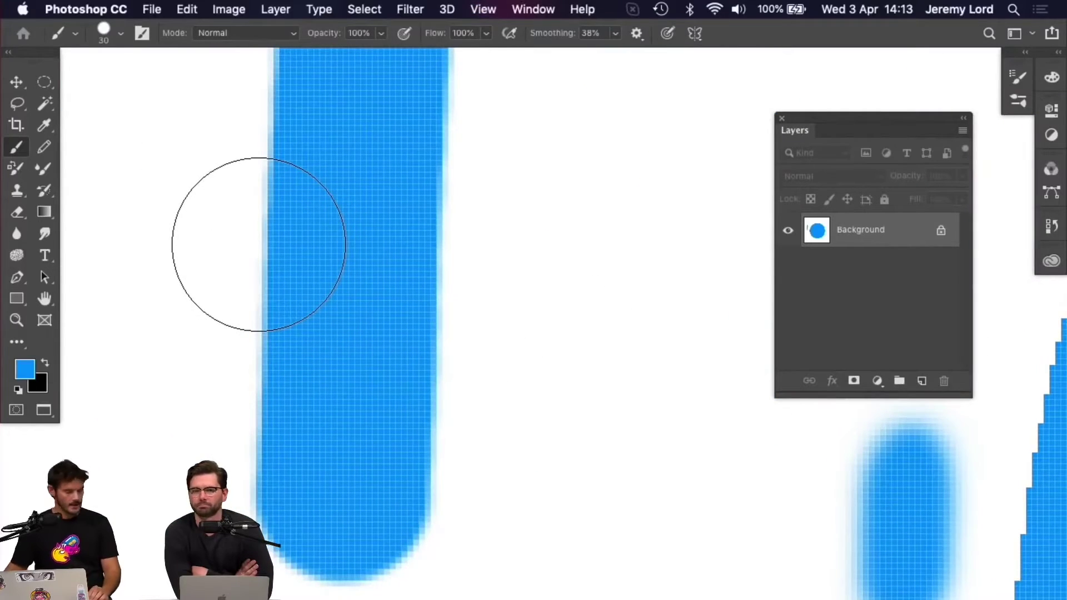
pyautogui.press('super+minus')
pyautogui.press('super+minus')
pyautogui.press('super+minus')
pyautogui.press('super+minus')
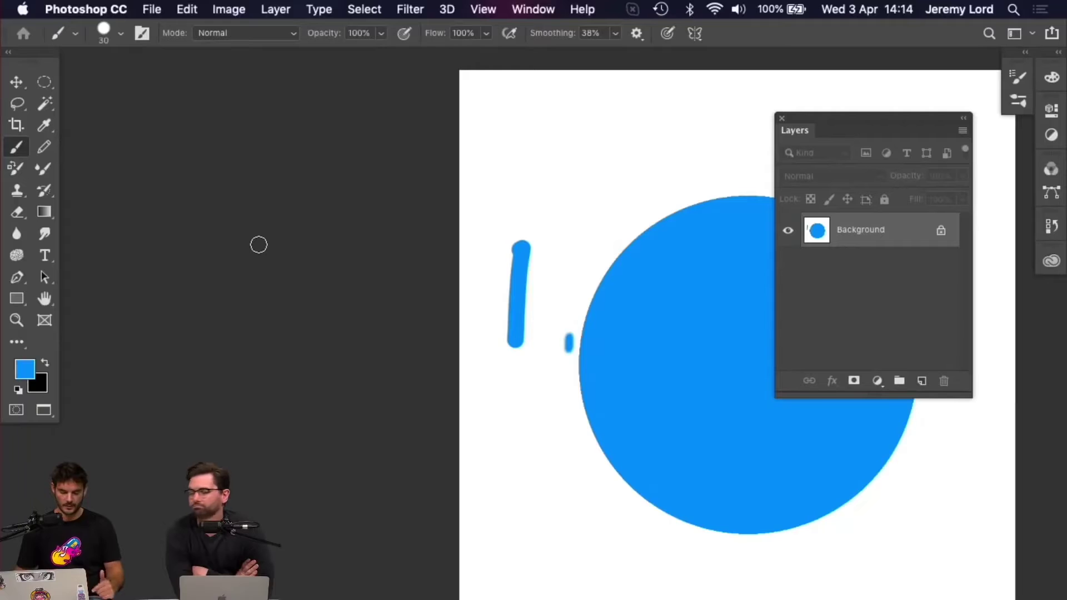
# - Review the Image Interpolation options in the General preferences and close the preferences
pyautogui.press('super+k')
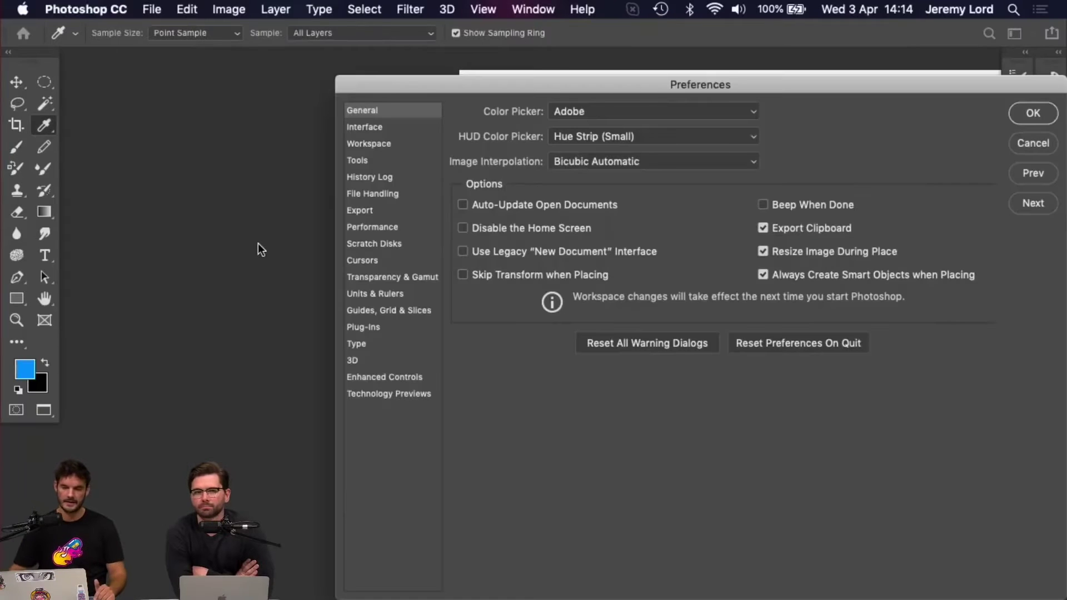
pyautogui.moveTo(553, 85); pyautogui.dragTo(401, 60)
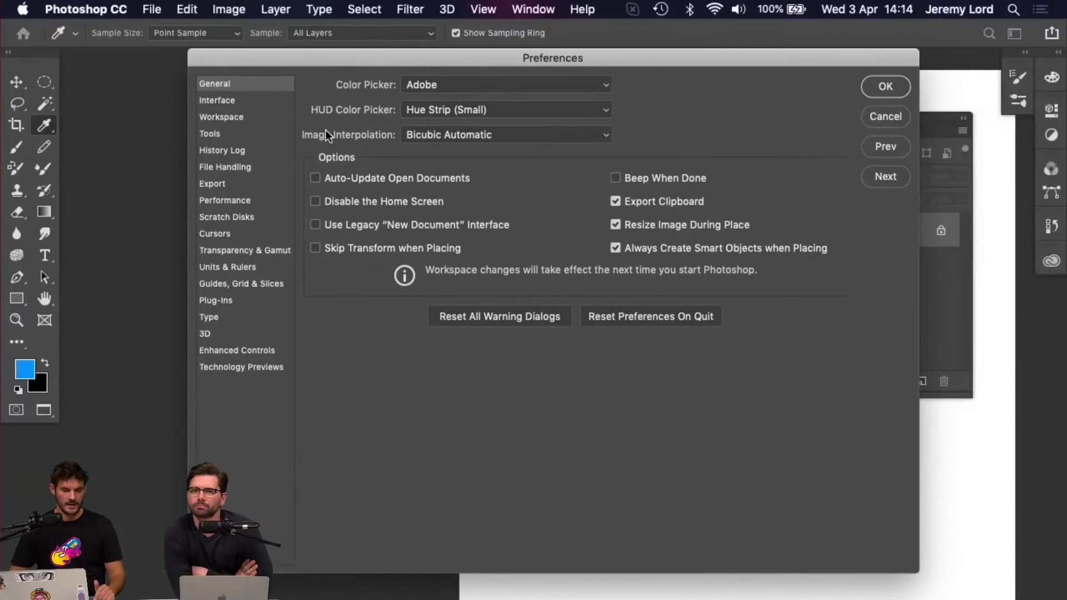
pyautogui.click(509, 137)
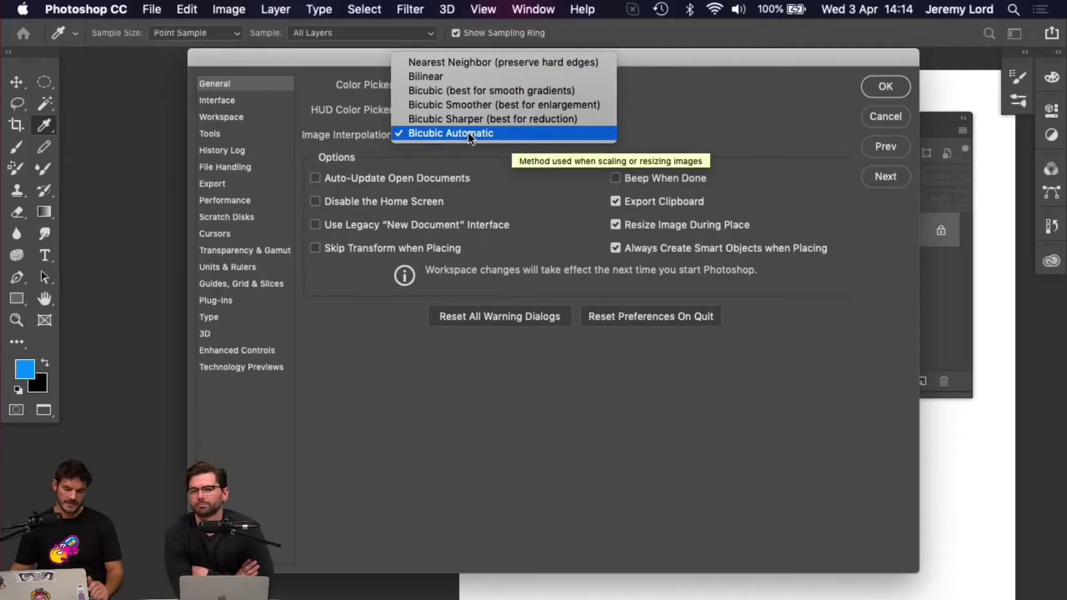
pyautogui.click(886, 87)
pyautogui.click(887, 89)
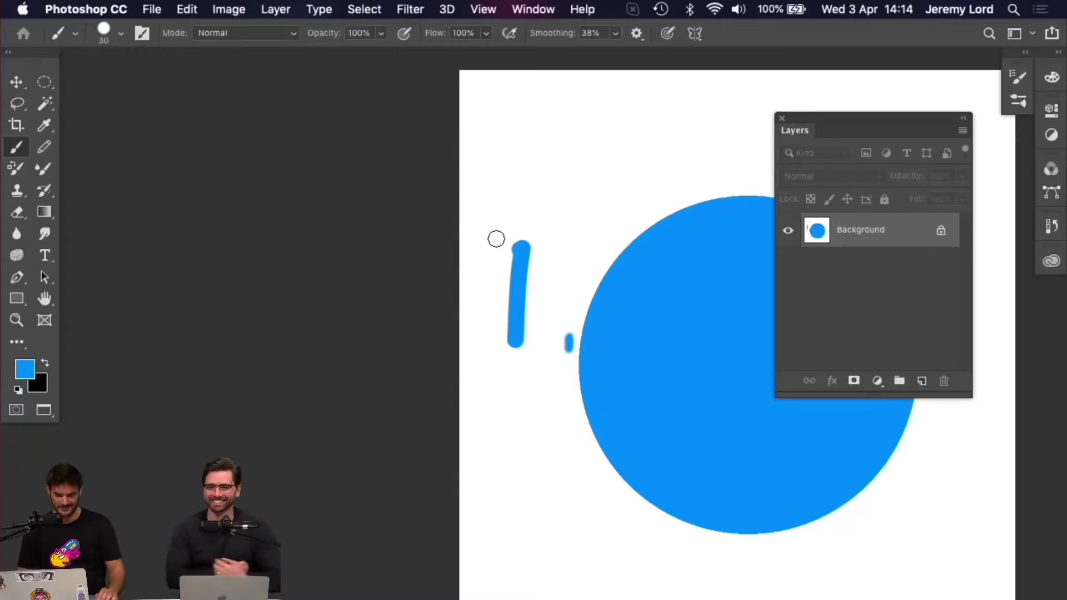
pyautogui.press('super+minus')
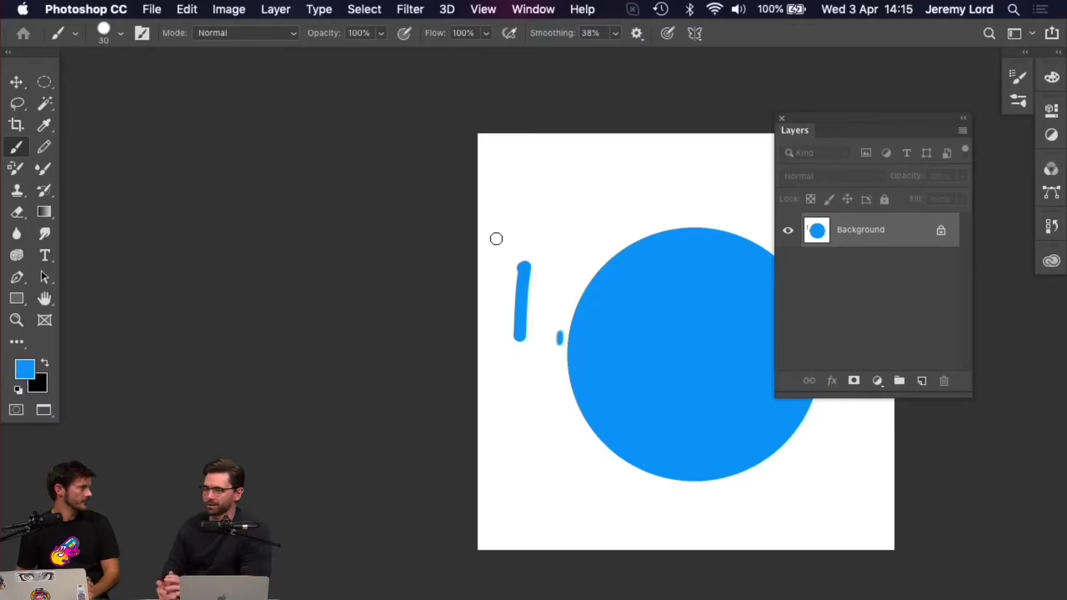
pyautogui.scroll(5, 587, 223)
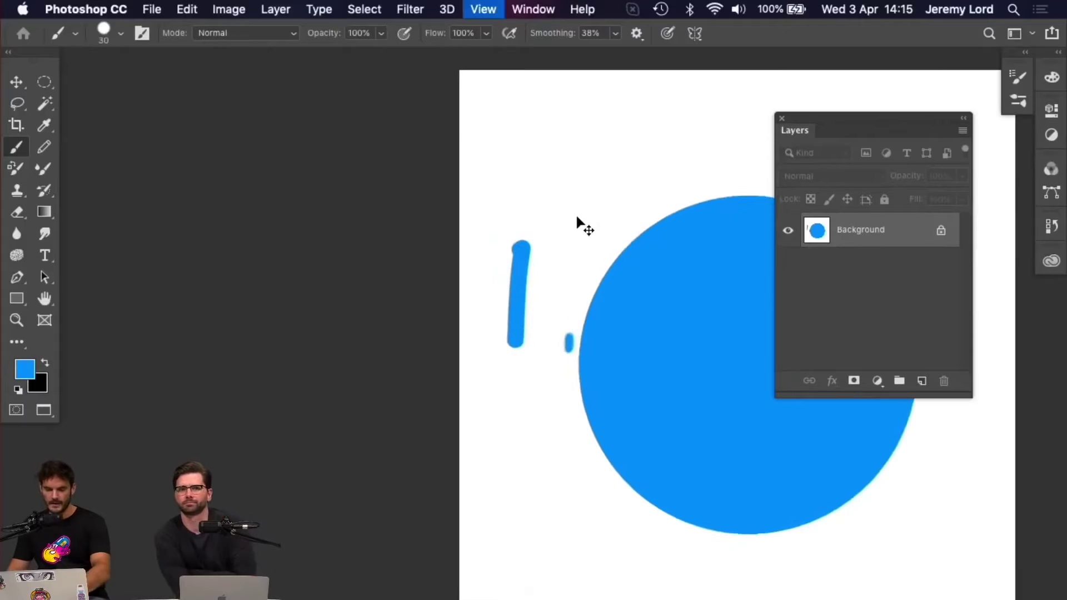
pyautogui.scroll(3, 562, 234)
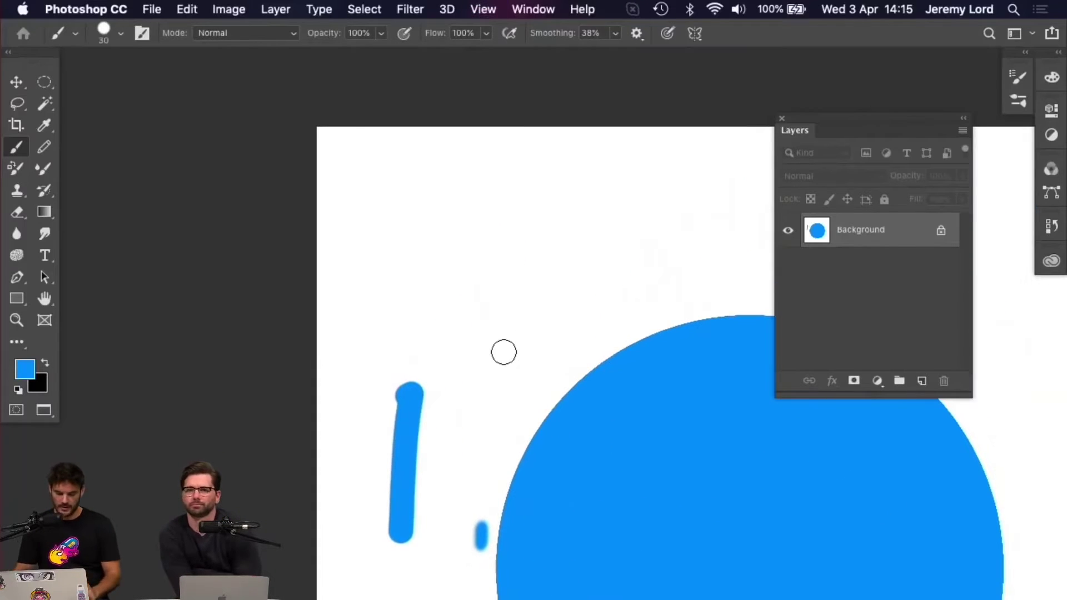
pyautogui.press('m')
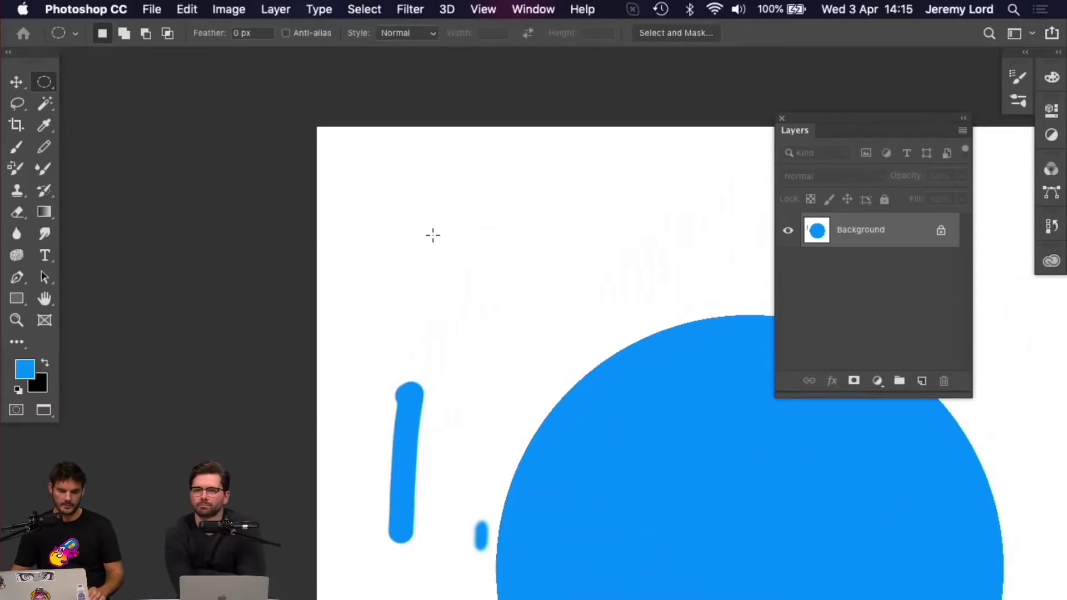
pyautogui.moveTo(358, 174); pyautogui.dragTo(565, 338)
pyautogui.press('super+d')
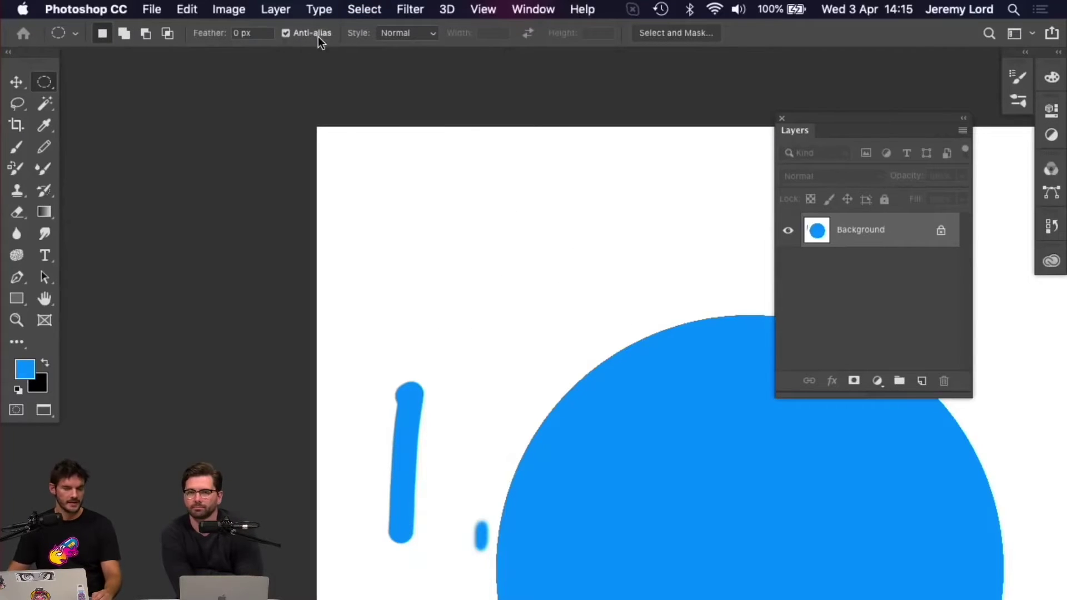
# - Fill a small circular selection above the vertical strokes with blue using Anti-alias, and deselect it
pyautogui.press('super+equal')
pyautogui.press('super+equal')
pyautogui.press('super+equal')
pyautogui.moveTo(712, 501); pyautogui.dragTo(483, 355)
pyautogui.press('super+minus')
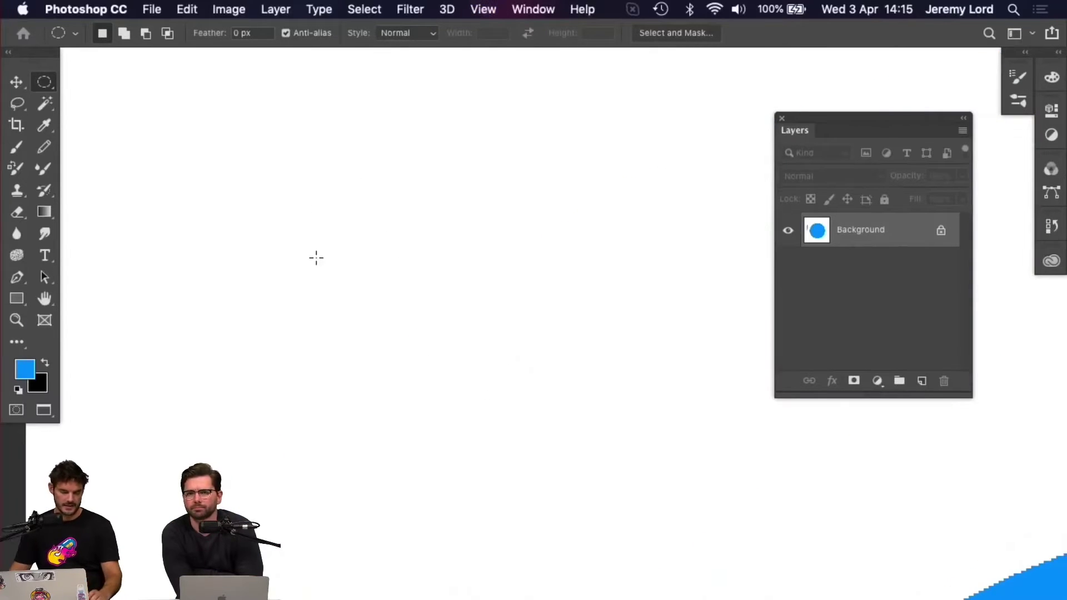
pyautogui.moveTo(265, 137); pyautogui.dragTo(569, 415)
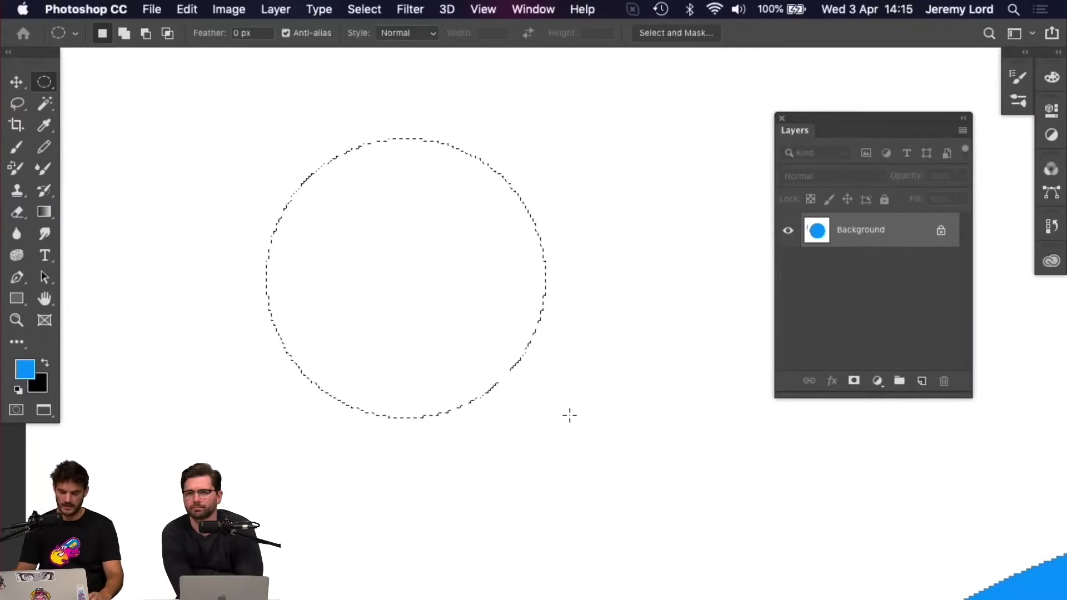
pyautogui.hotkey('alt', 'BackSpace')
pyautogui.press('super+d')
# - Examine the edge pixels of the small anti-aliased circle up close and return to the whole canvas
pyautogui.press('super+plus')
pyautogui.press('super+plus')
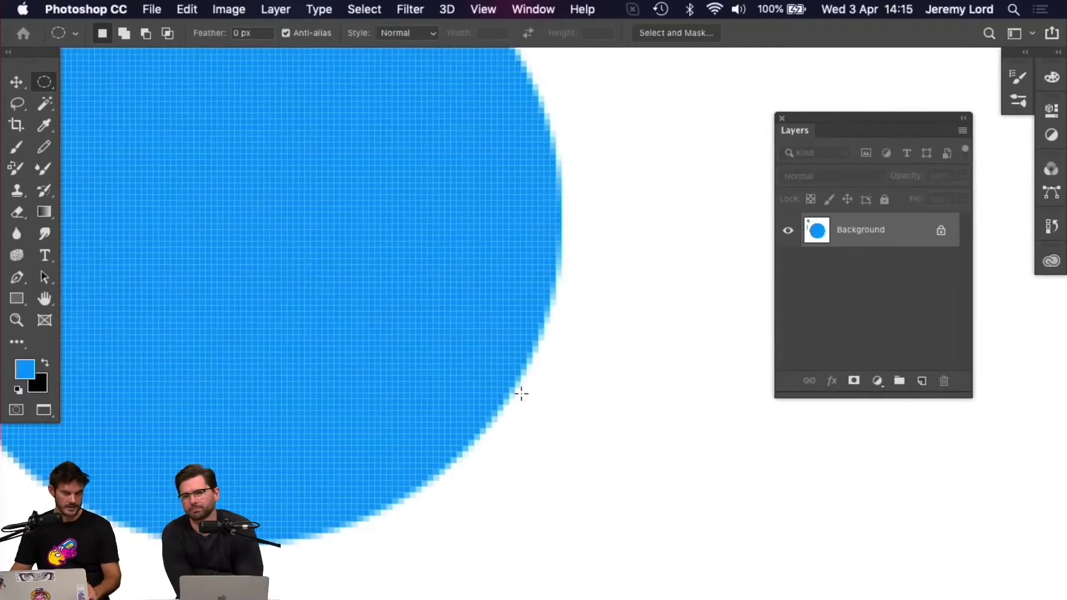
pyautogui.press('super+plus')
pyautogui.press('super+plus')
pyautogui.press('super+plus')
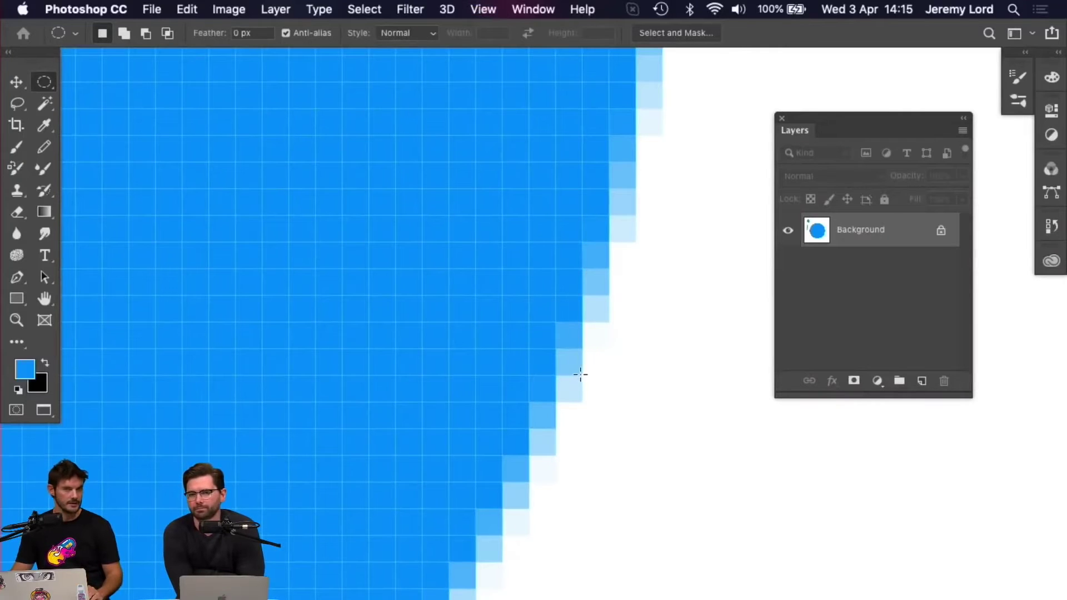
pyautogui.press('super+0')
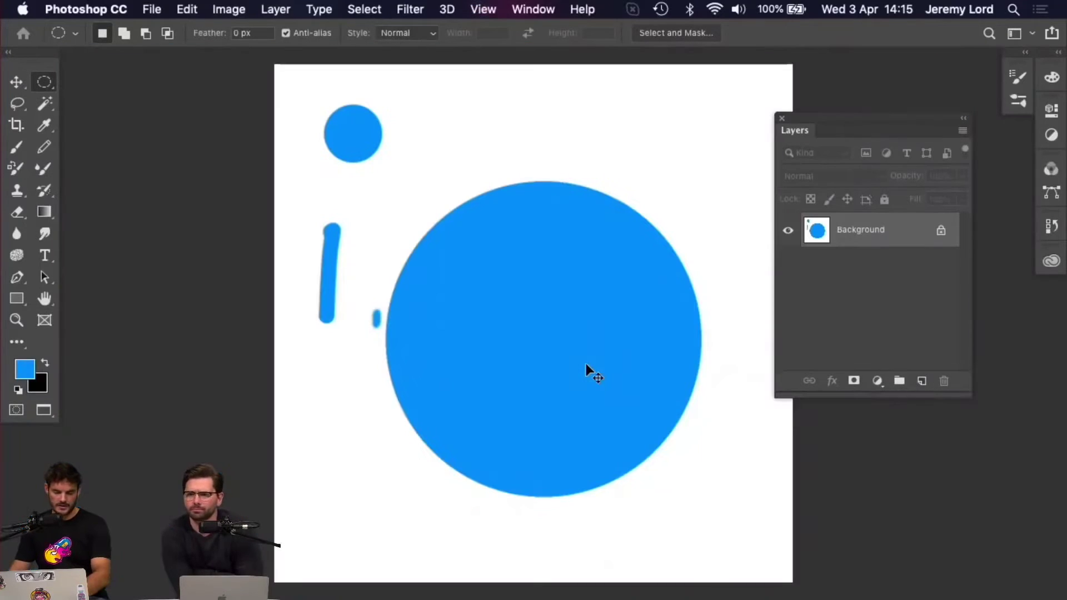
# - Inspect the large circle's edge for comparison and turn off Anti-alias for the Elliptical Marquee tool
pyautogui.press('super+plus')
pyautogui.press('super+plus')
pyautogui.press('super+plus')
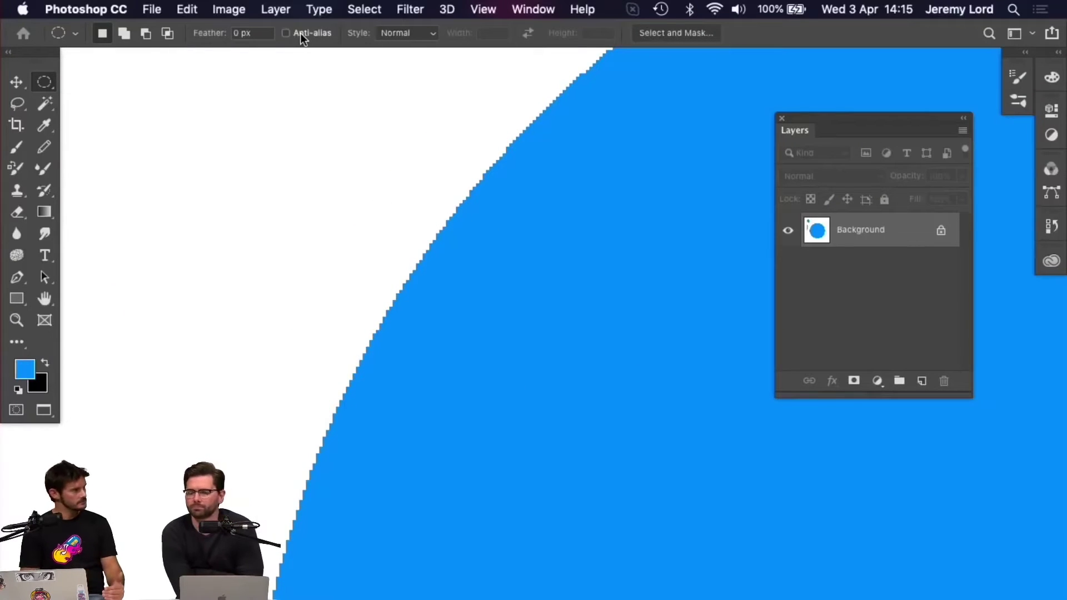
# - Switch to the Pencil tool and review its brush settings and its size and hardness options
pyautogui.press('super+minus')
pyautogui.press('super+minus')
pyautogui.press('super+minus')
pyautogui.press('super+minus')
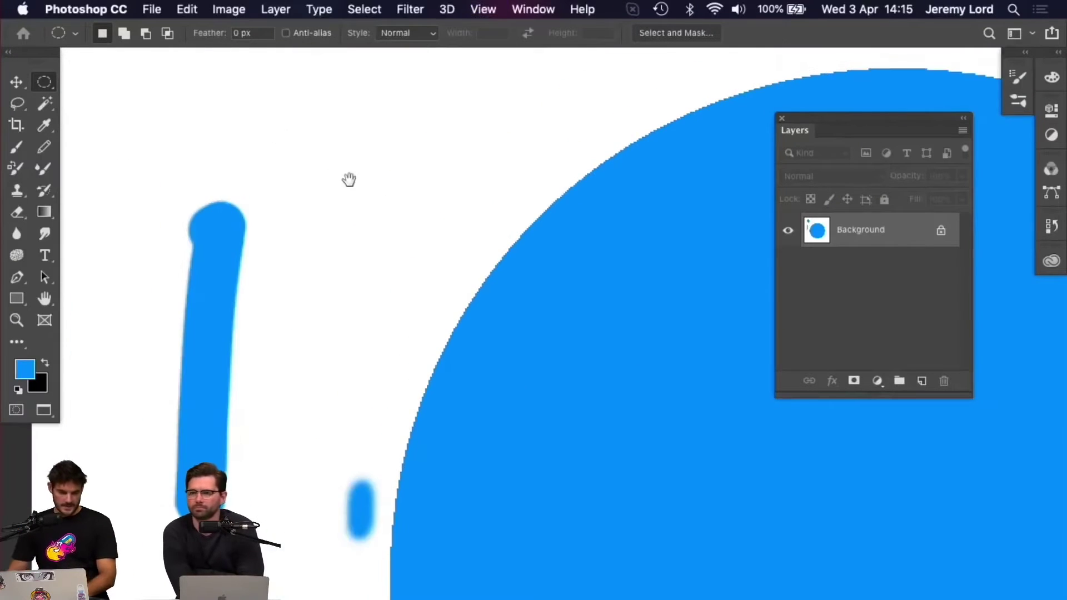
pyautogui.click(48, 146)
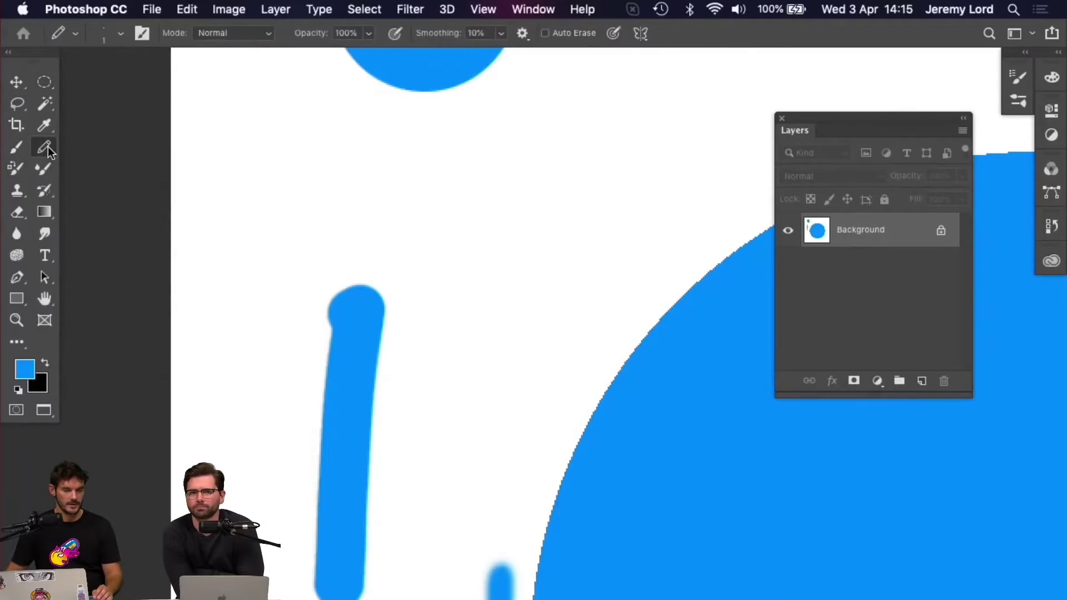
pyautogui.click(144, 34)
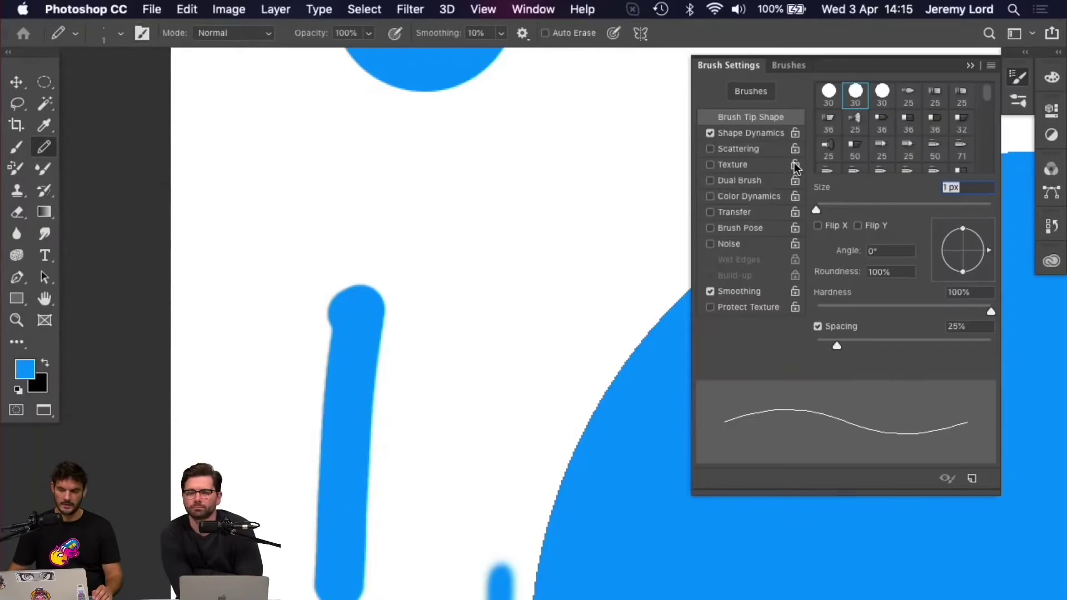
pyautogui.click(969, 66)
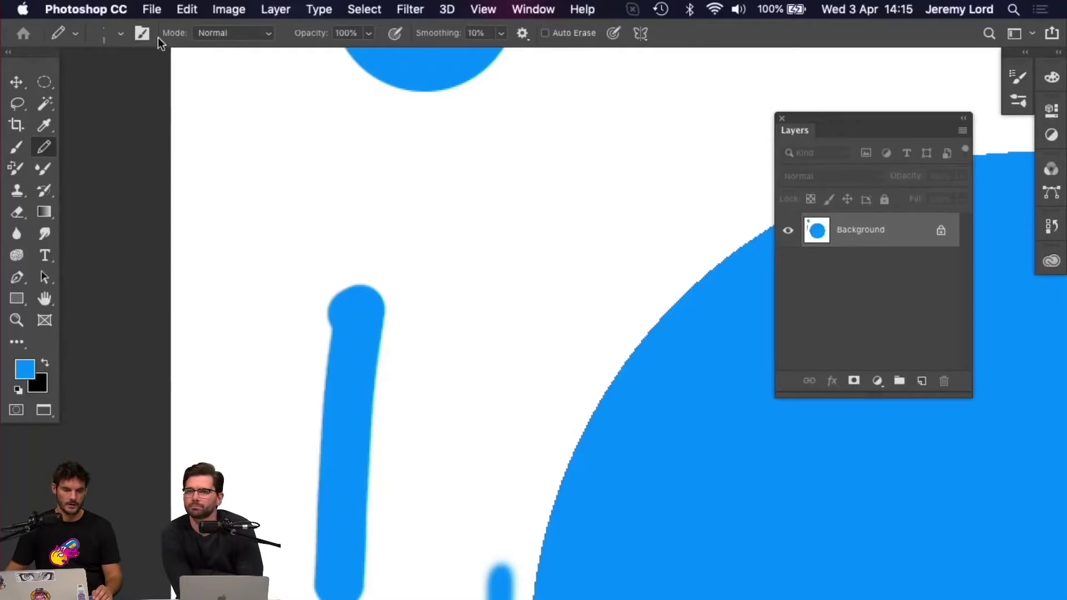
pyautogui.click(122, 36)
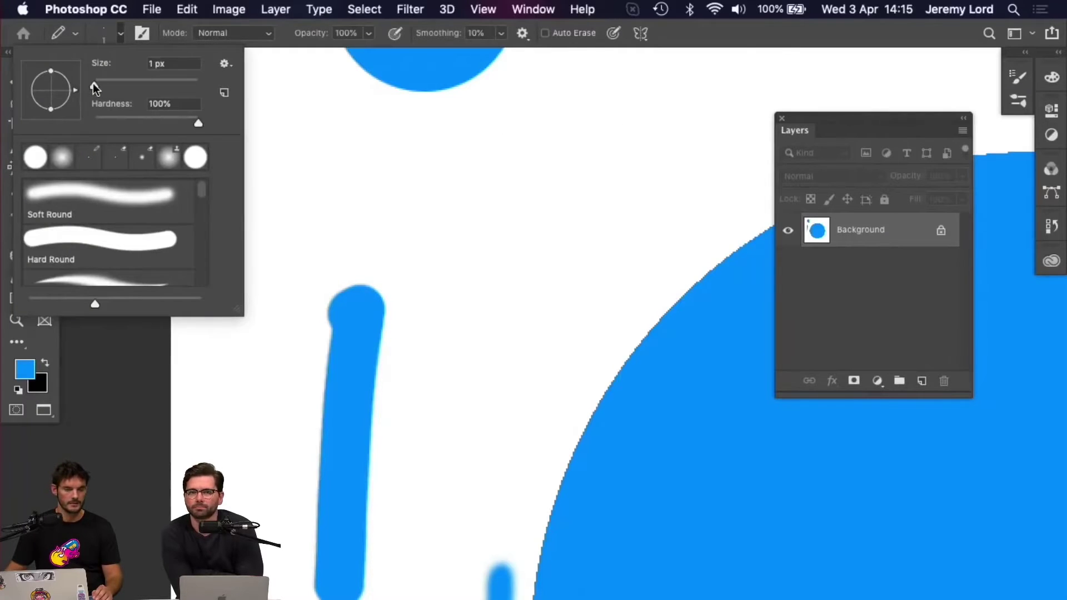
pyautogui.click(683, 37)
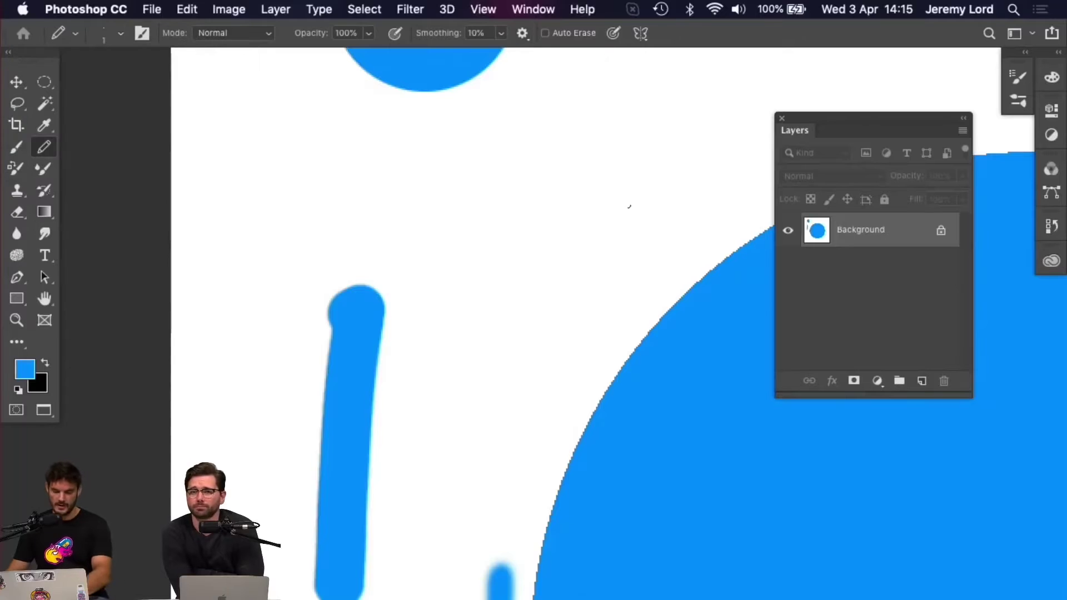
# - Inspect the large circle's hard edge up close, toggling the document grid on and off for comparison
pyautogui.scroll(10, 707, 329)
pyautogui.moveTo(925, 496); pyautogui.dragTo(507, 304)
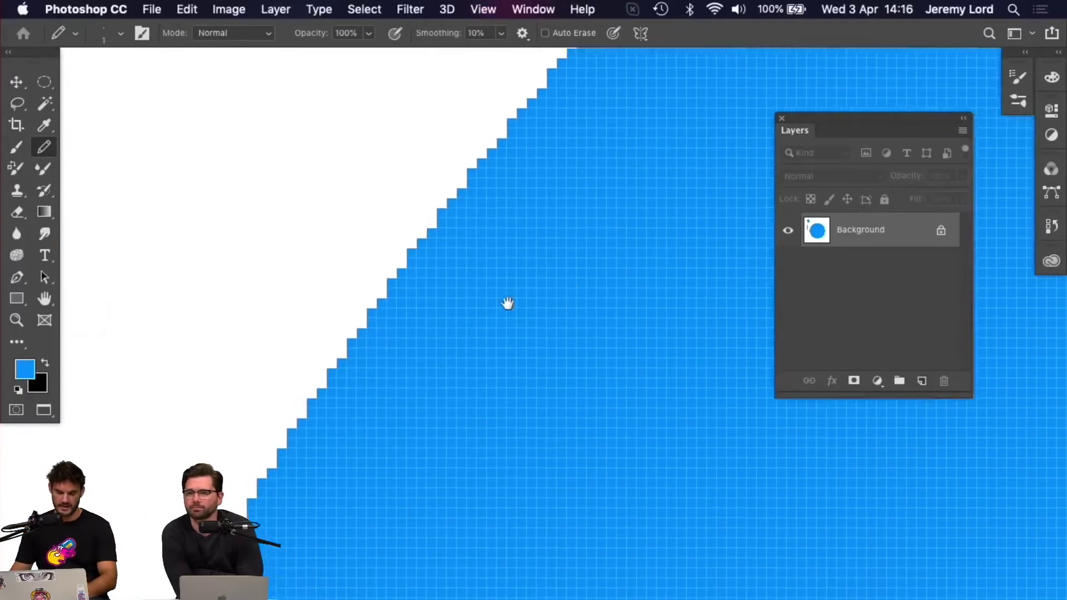
pyautogui.press('super+plus')
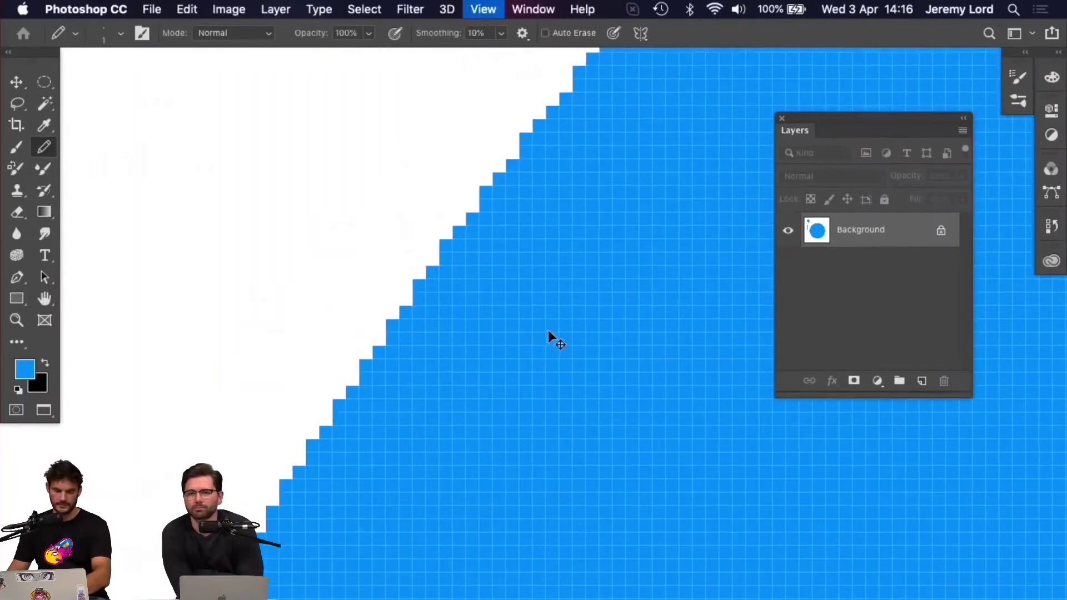
pyautogui.press('super+plus')
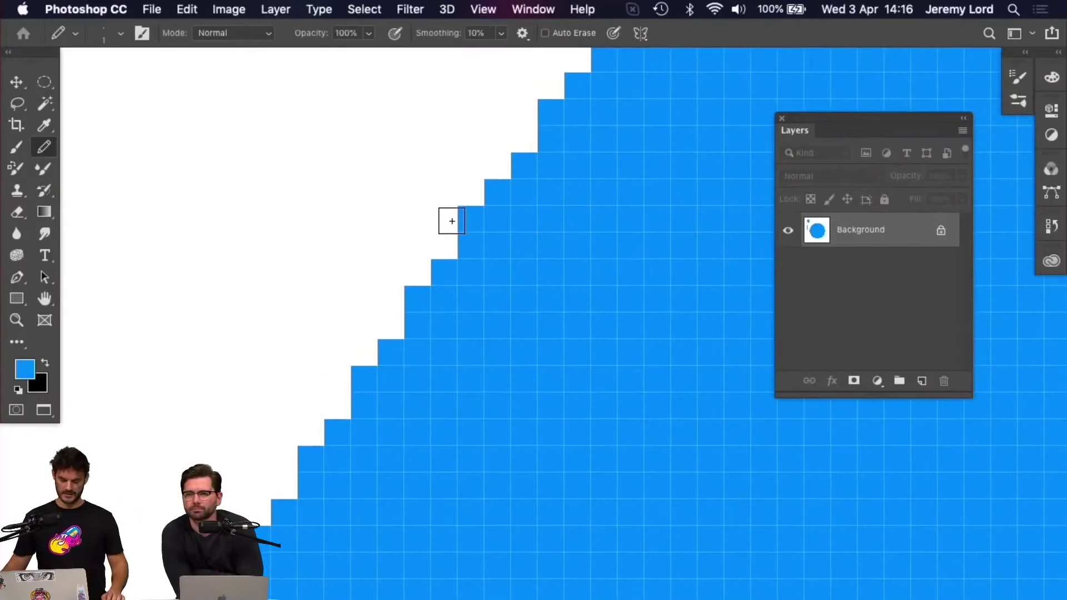
pyautogui.press('super+apostrophe')
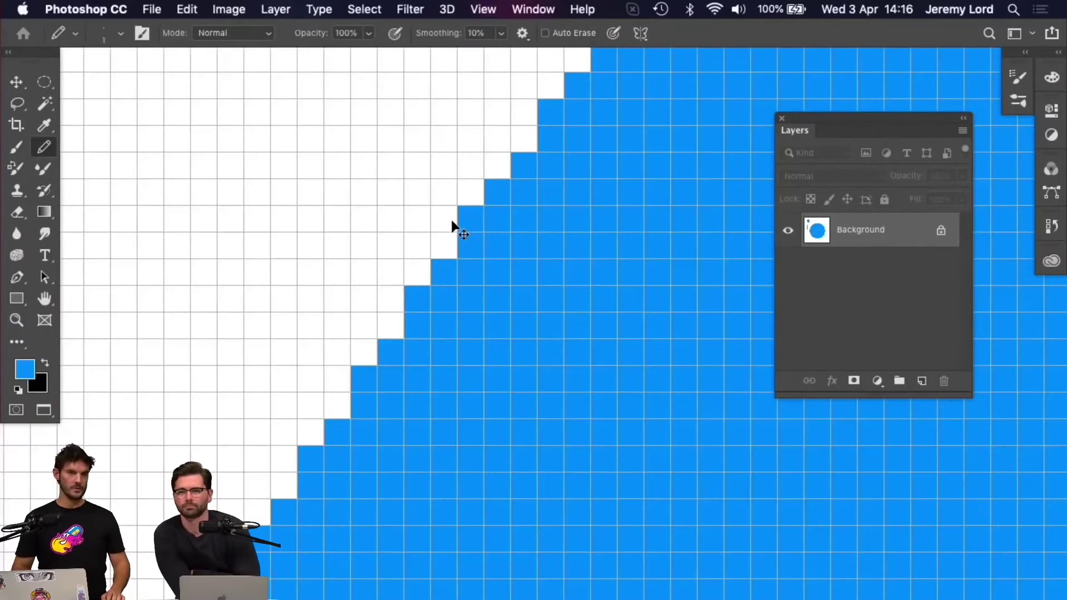
pyautogui.press('super+apostrophe')
pyautogui.press('super+apostrophe')
pyautogui.press('super+apostrophe')
pyautogui.press('super+apostrophe')
pyautogui.press('super+apostrophe')
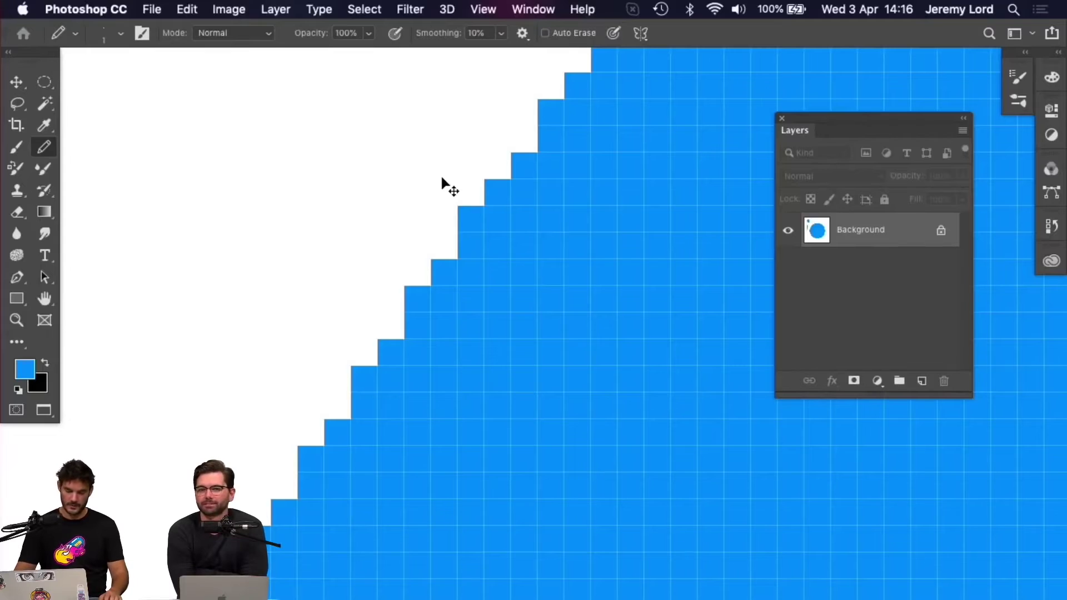
# - Show the document grid over the large circle's stepped edge
pyautogui.press('i')
pyautogui.press('super+k')
pyautogui.click(883, 118)
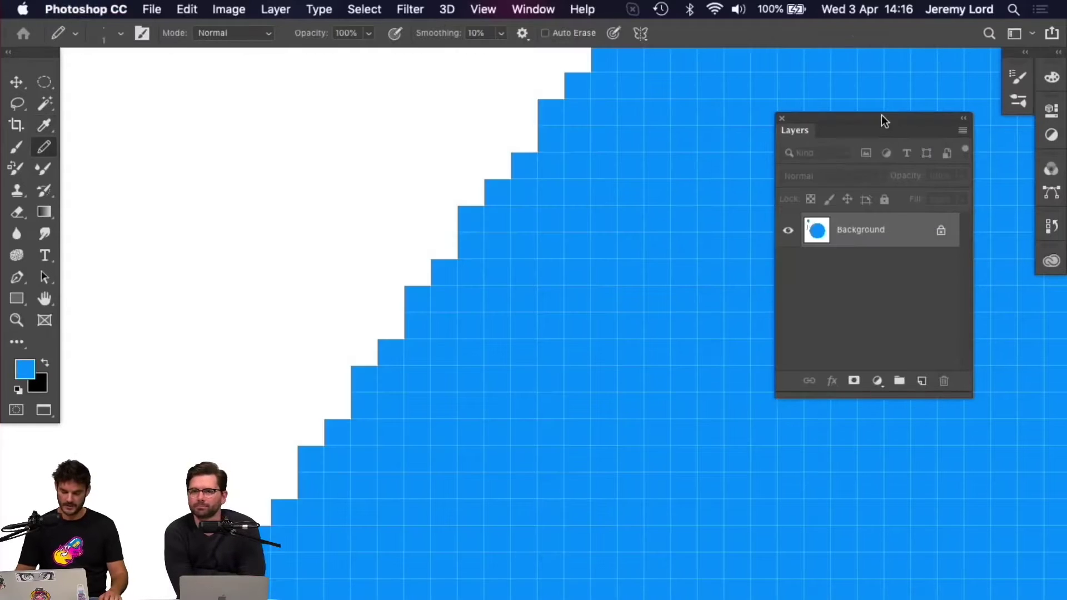
pyautogui.press('super+apostrophe')
pyautogui.moveTo(489, 215); pyautogui.dragTo(600, 289)
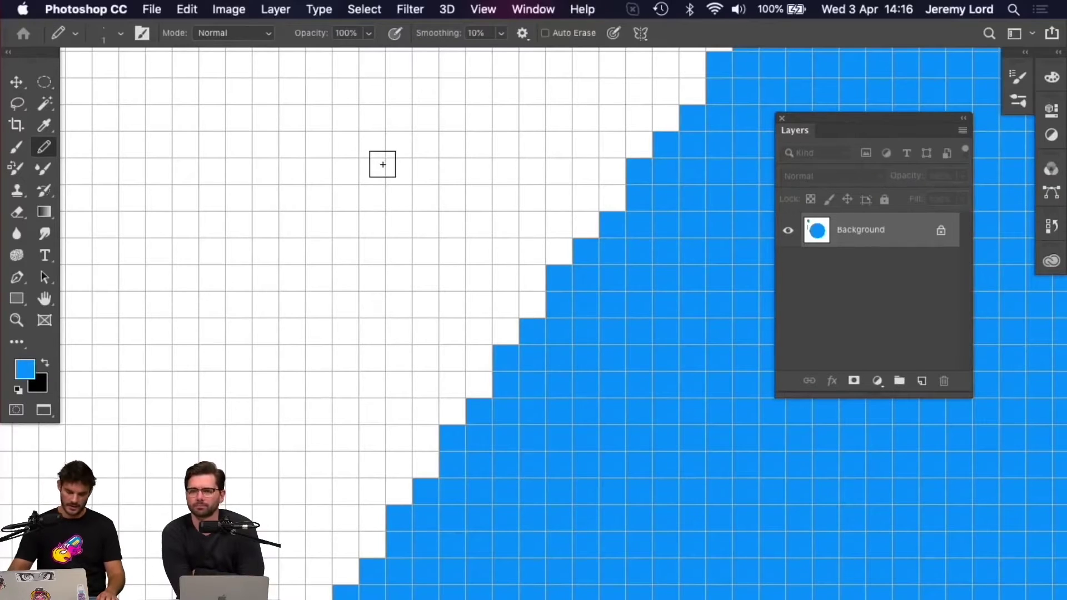
# - Review the grid's spacing, unit and subdivisions in the Guides, Grid & Slices preferences and close the preferences
pyautogui.press('i')
pyautogui.press('super+k')
pyautogui.moveTo(468, 62); pyautogui.dragTo(444, 62)
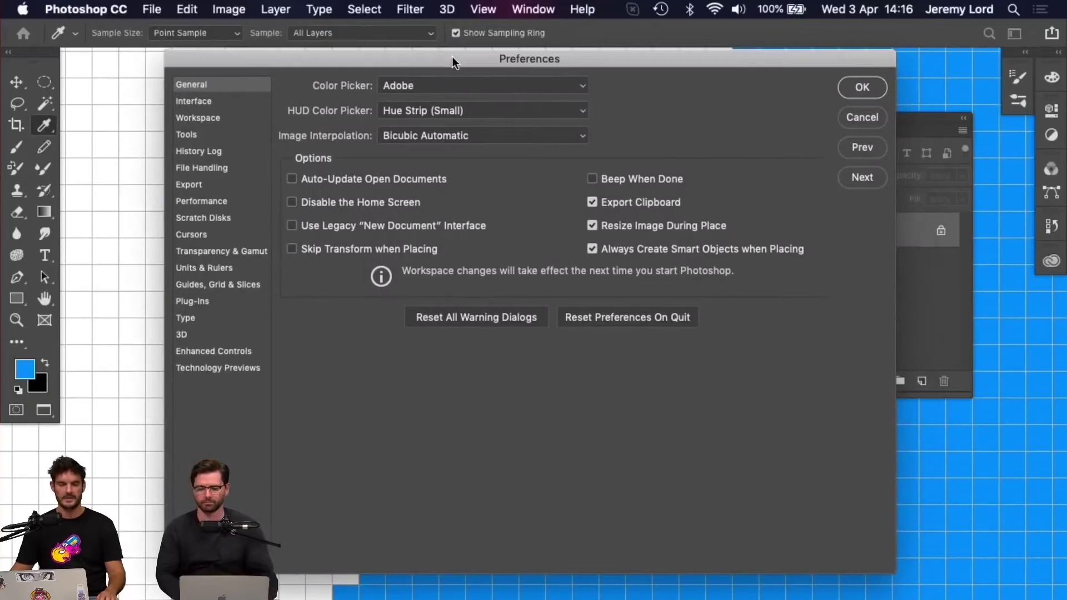
pyautogui.click(206, 286)
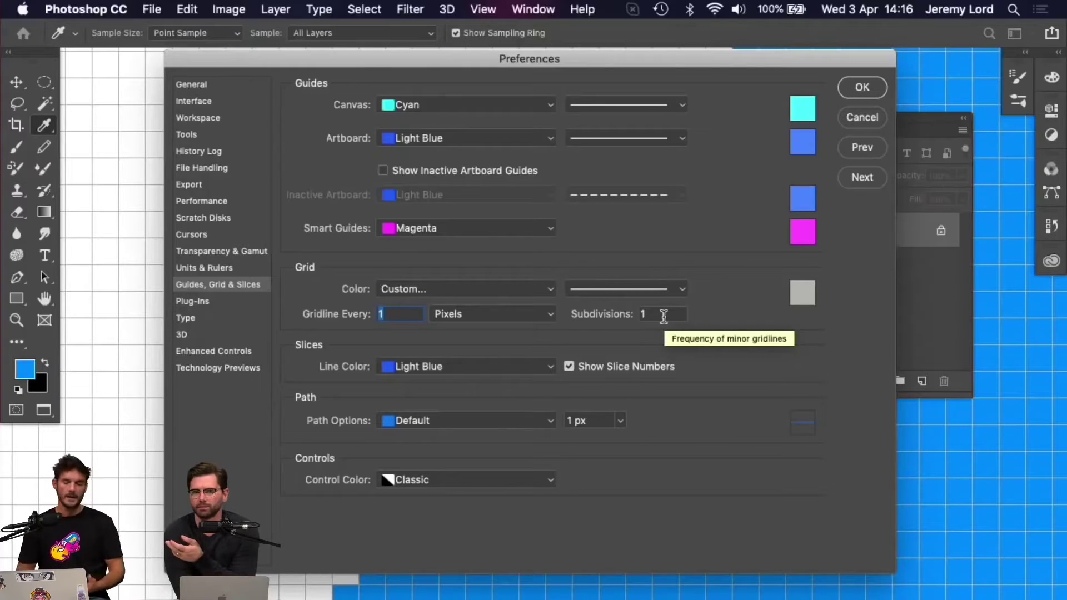
pyautogui.click(524, 315)
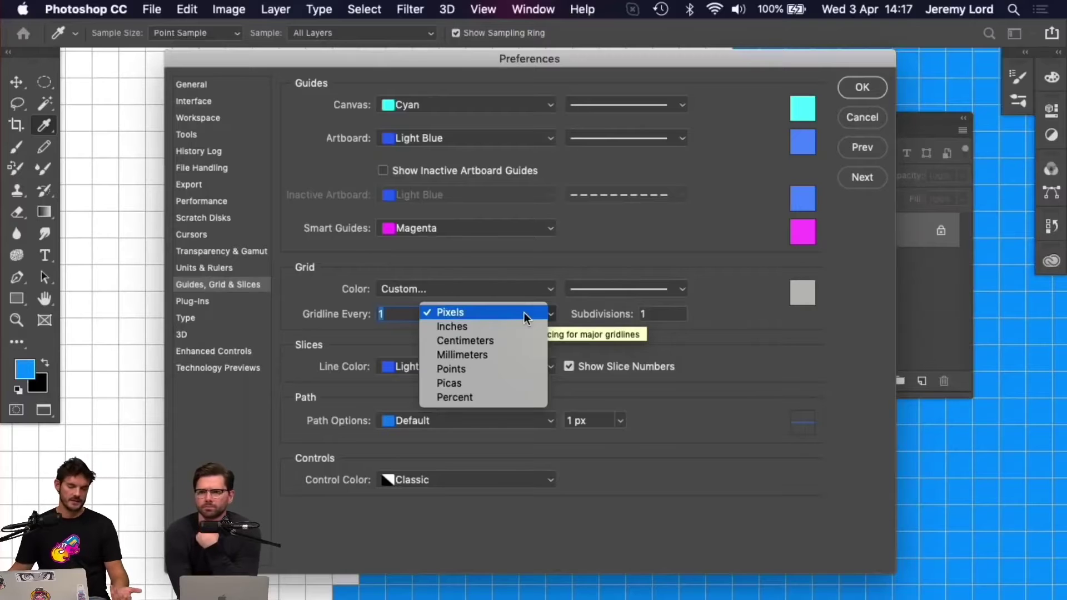
pyautogui.click(524, 313)
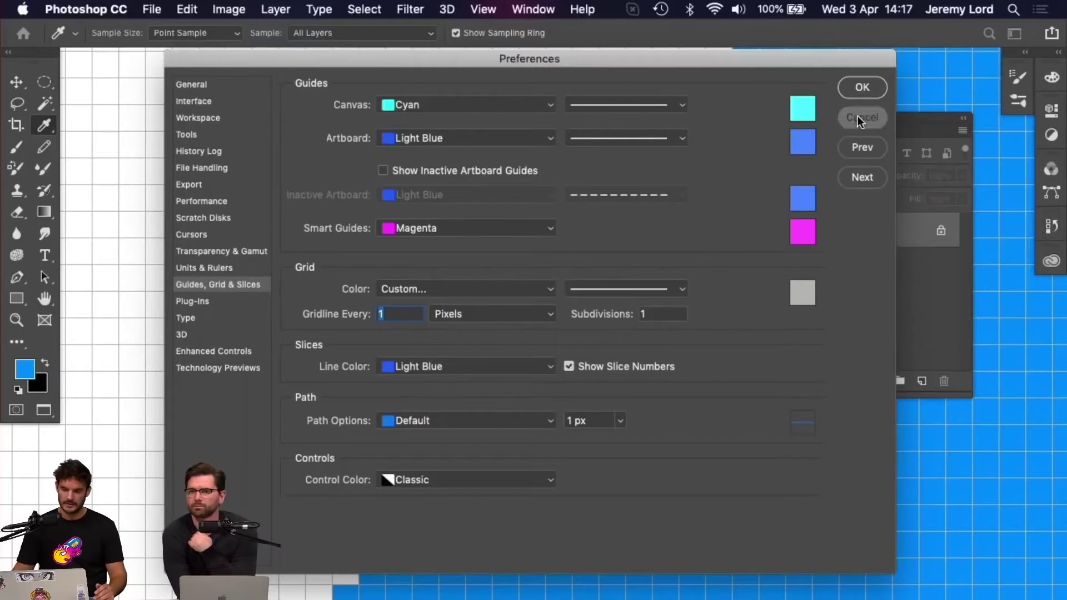
pyautogui.click(862, 88)
pyautogui.press('b')
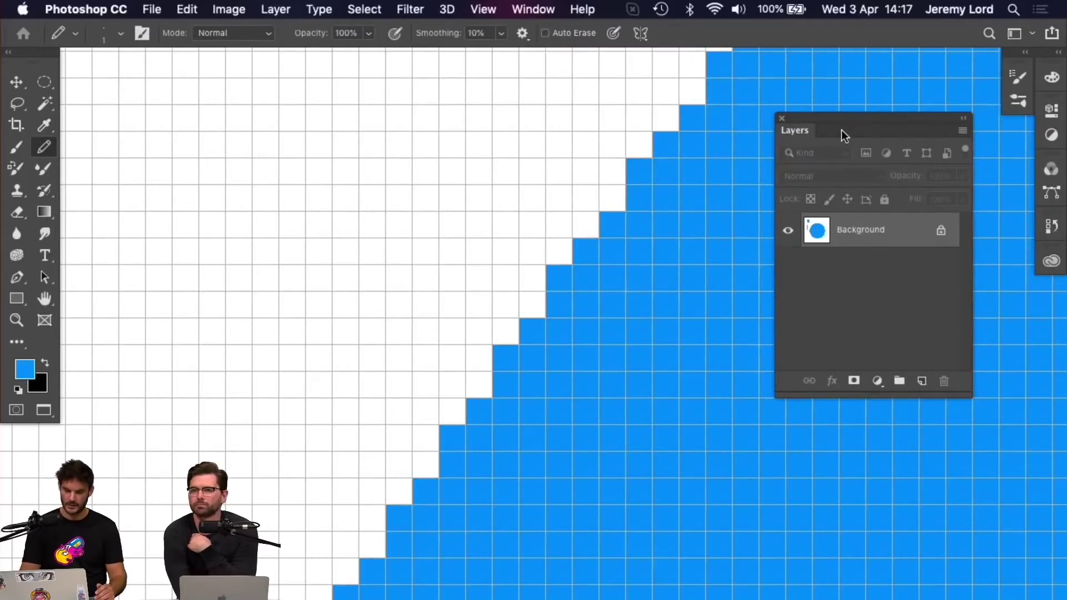
# - Examine the grid over the whole canvas and again up close at the large circle's edge
pyautogui.press('super+minus')
pyautogui.press('super+minus')
pyautogui.press('super+minus')
pyautogui.press('super+minus')
pyautogui.press('super+minus')
pyautogui.press('super+minus')
pyautogui.press('super+minus')
pyautogui.press('super+minus')
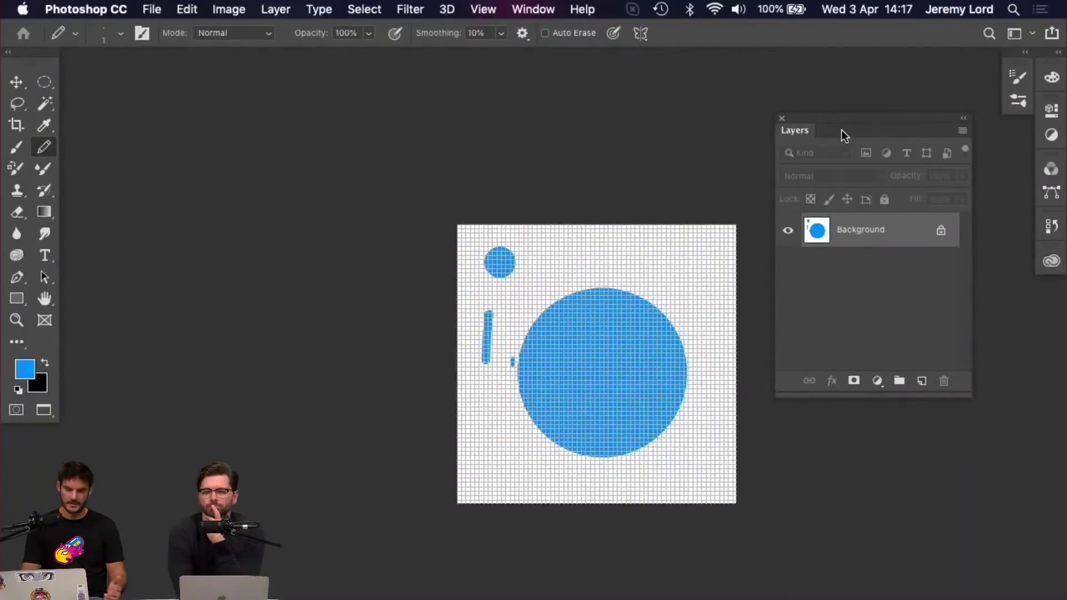
pyautogui.press('super+plus')
pyautogui.press('super+plus')
pyautogui.press('super+plus')
pyautogui.press('super+plus')
pyautogui.press('super+plus')
pyautogui.press('super+plus')
pyautogui.press('super+plus')
pyautogui.press('super+plus')
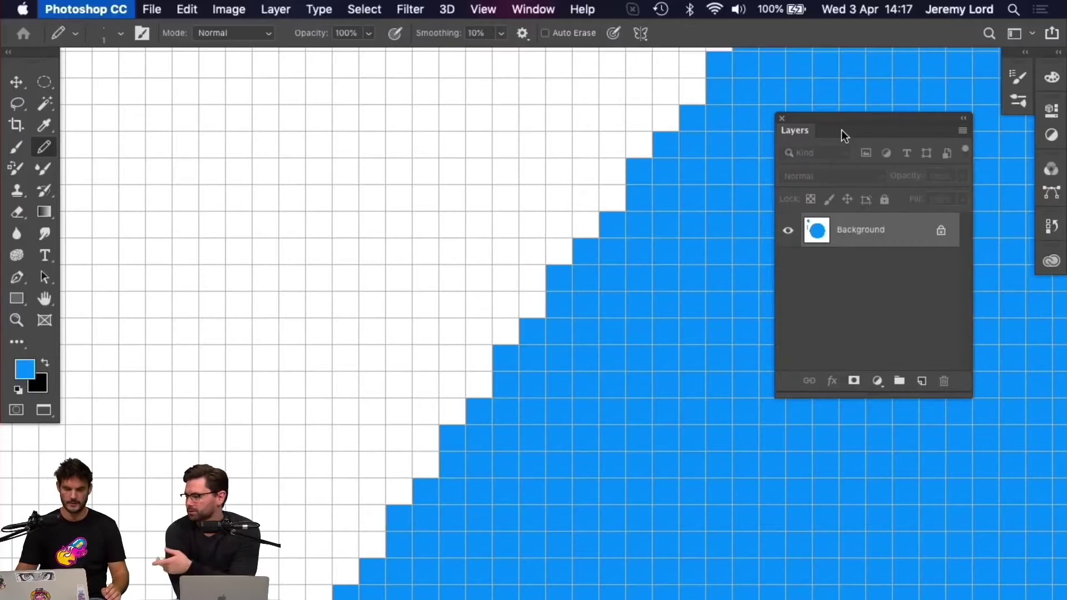
# - Open the General preferences, review the Image Interpolation options including Nearest Neighbor, and cancel the dialog
pyautogui.press('super+k')
pyautogui.moveTo(775, 68)
pyautogui.mouseDown()
pyautogui.moveTo(752, 66)
pyautogui.moveTo(766, 67)
pyautogui.mouseUp()
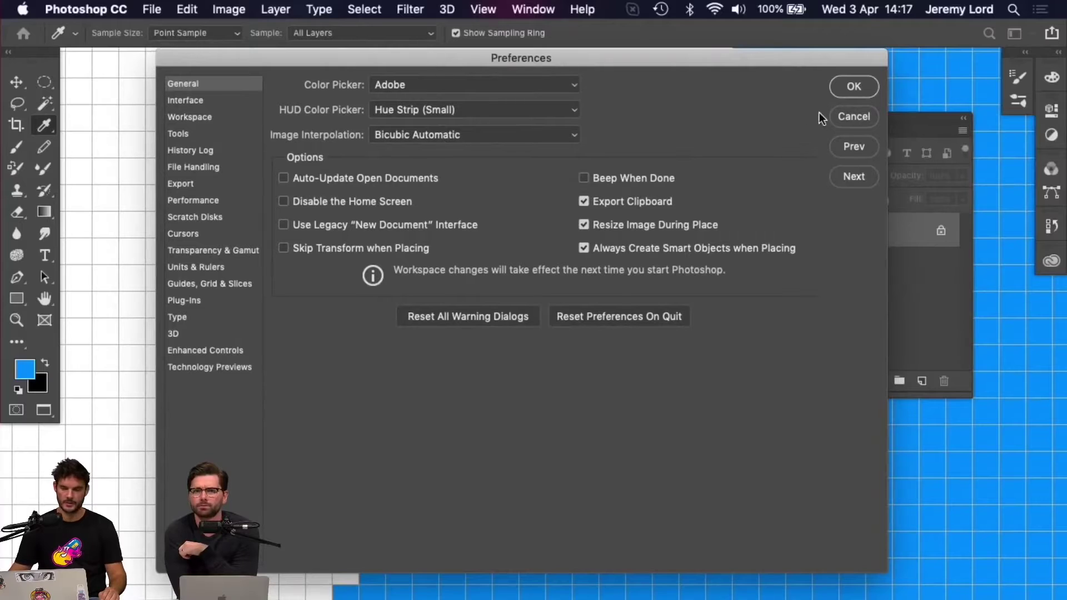
pyautogui.click(846, 117)
pyautogui.click(101, 10)
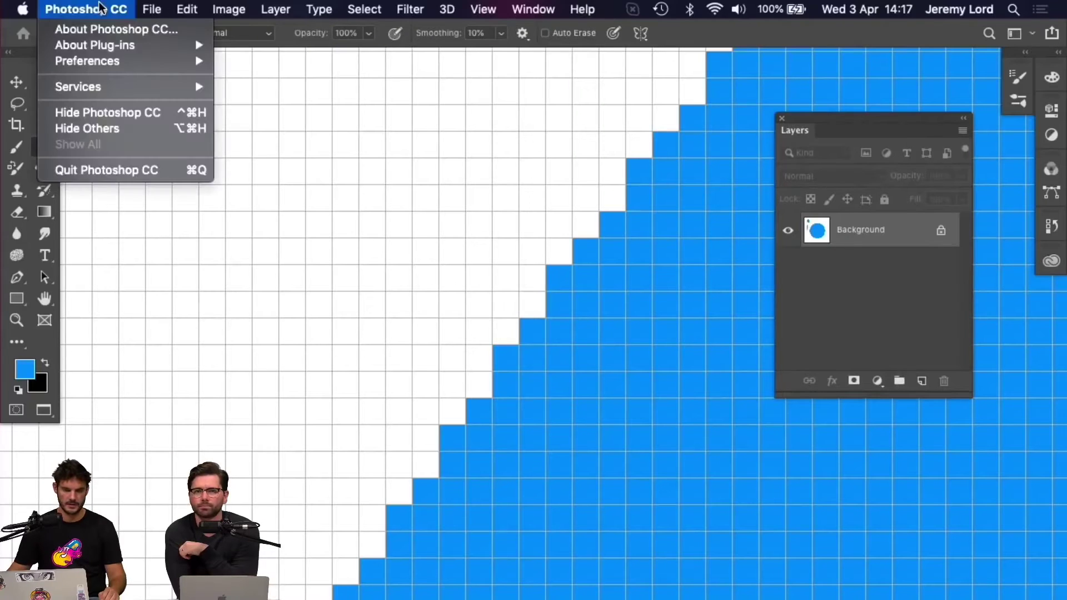
pyautogui.moveTo(116, 64)
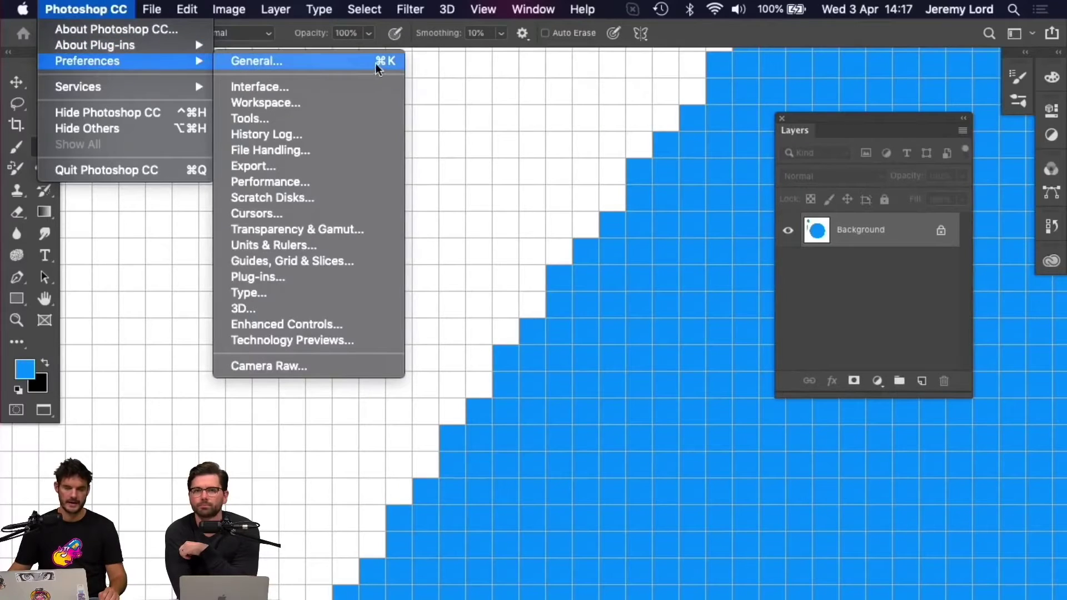
pyautogui.click(331, 62)
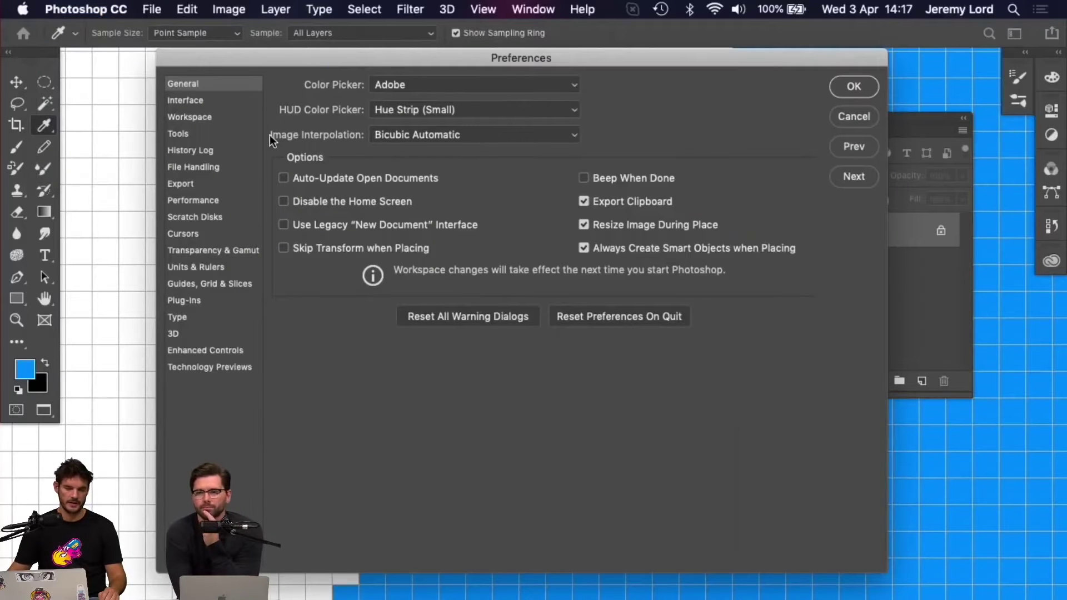
pyautogui.click(471, 138)
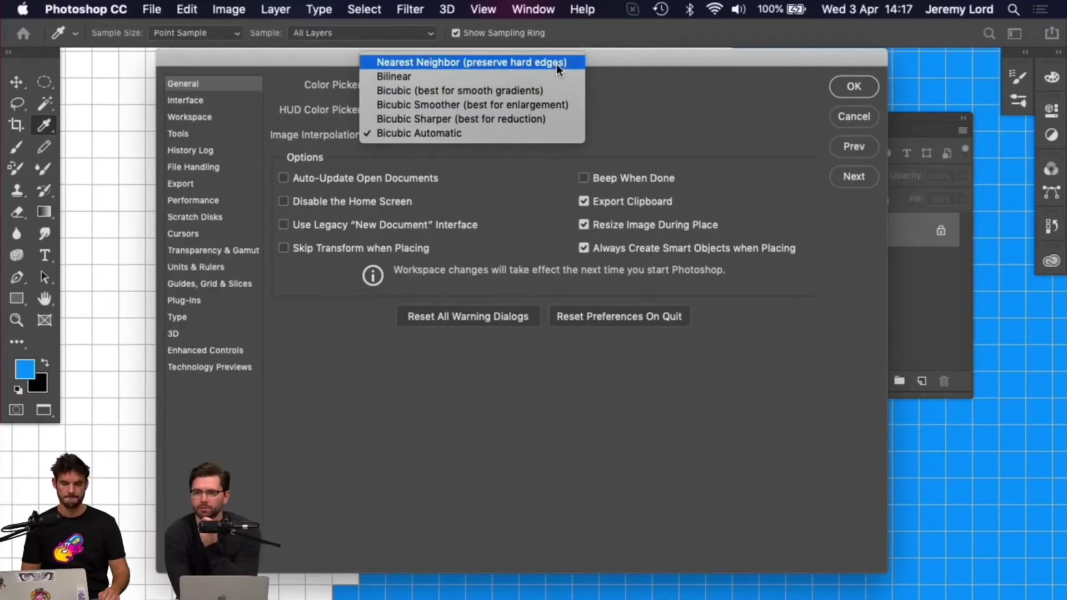
pyautogui.click(848, 117)
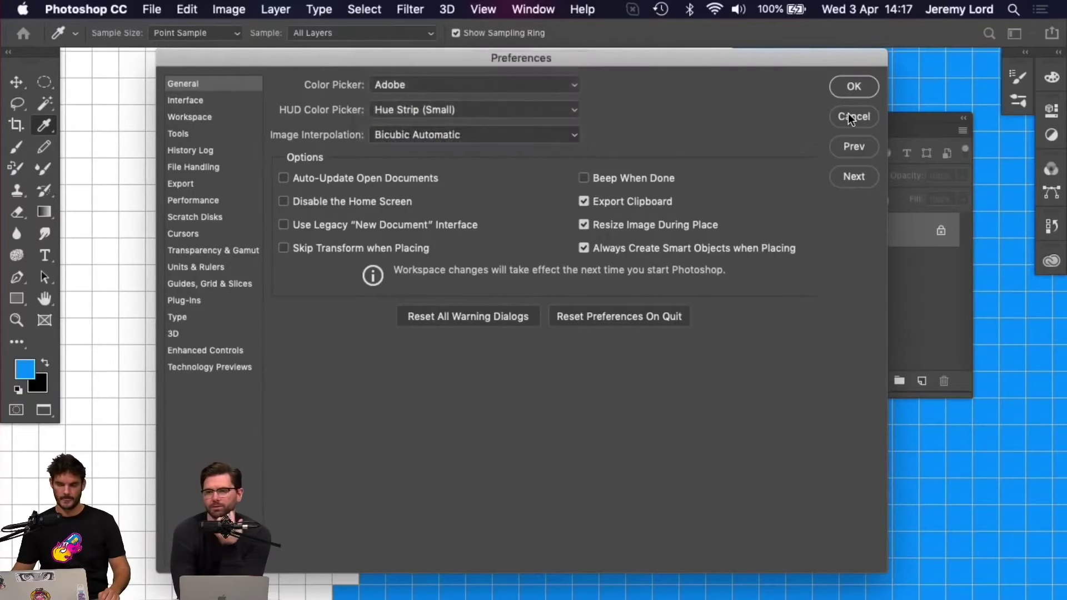
pyautogui.click(848, 116)
pyautogui.press('b')
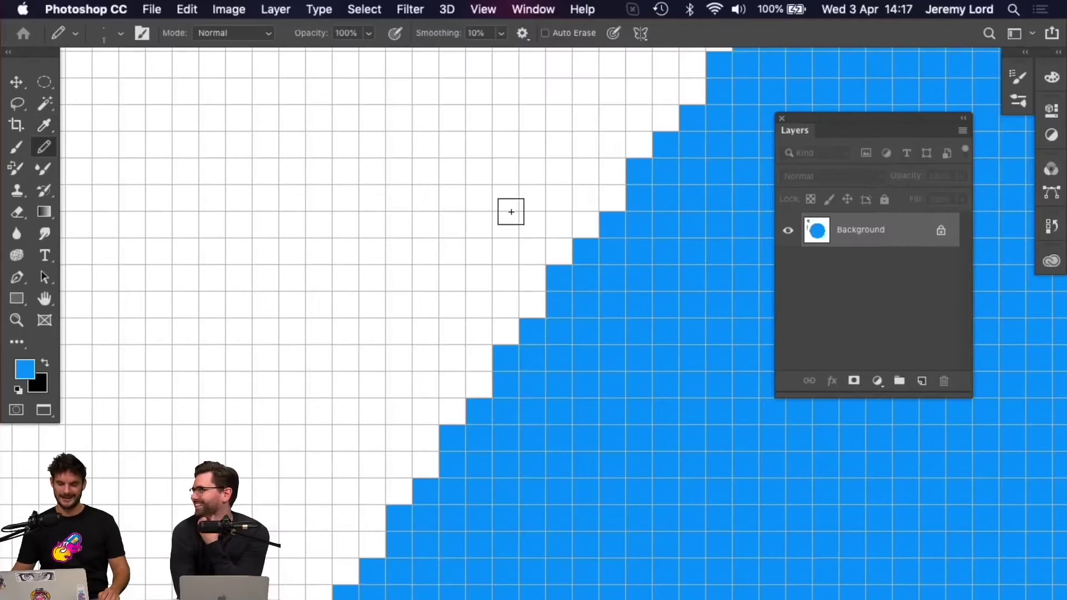
pyautogui.press('super+minus')
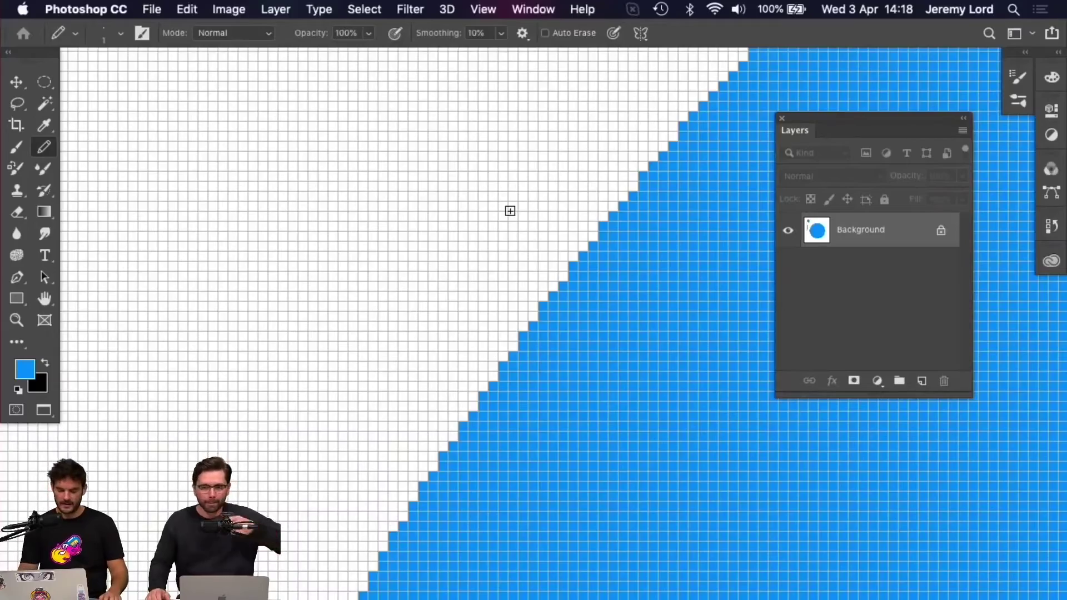
pyautogui.press('super+minus')
pyautogui.press('super+minus')
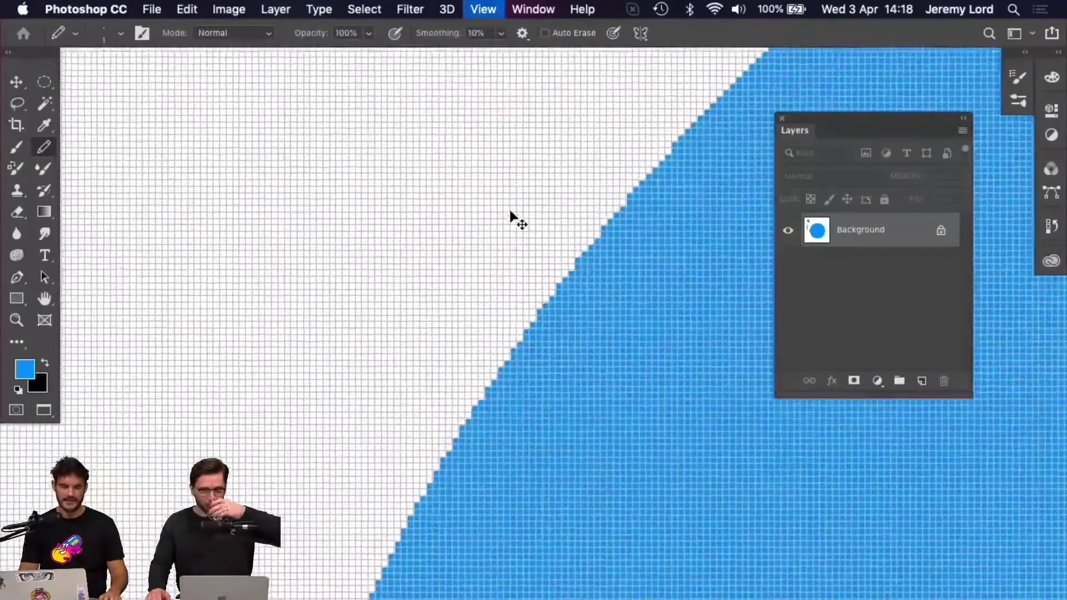
pyautogui.press('super+plus')
pyautogui.press('super+plus')
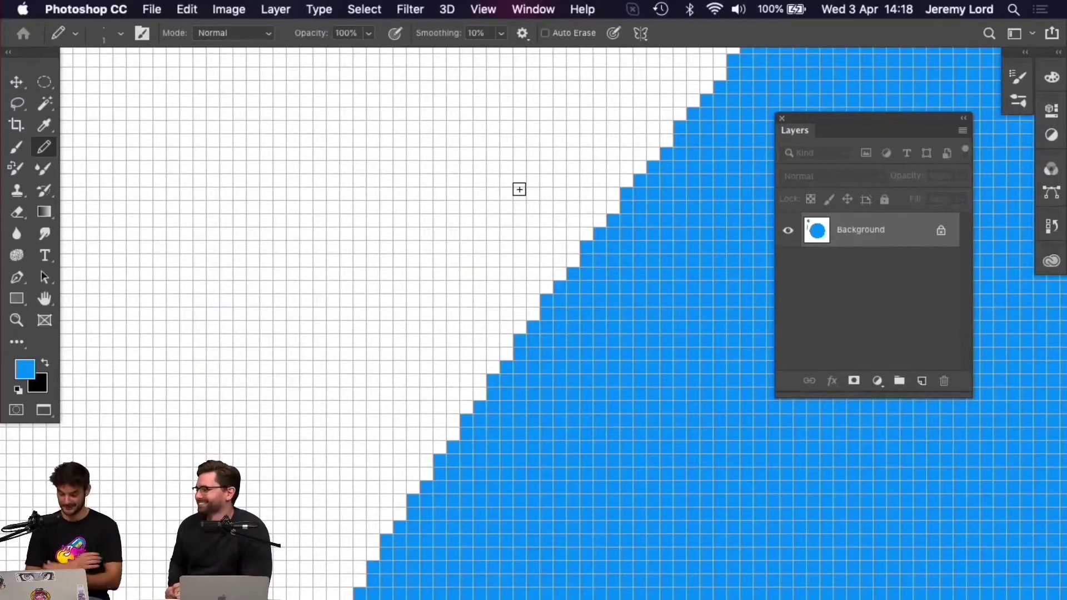
pyautogui.press('super+minus')
pyautogui.press('super+plus')
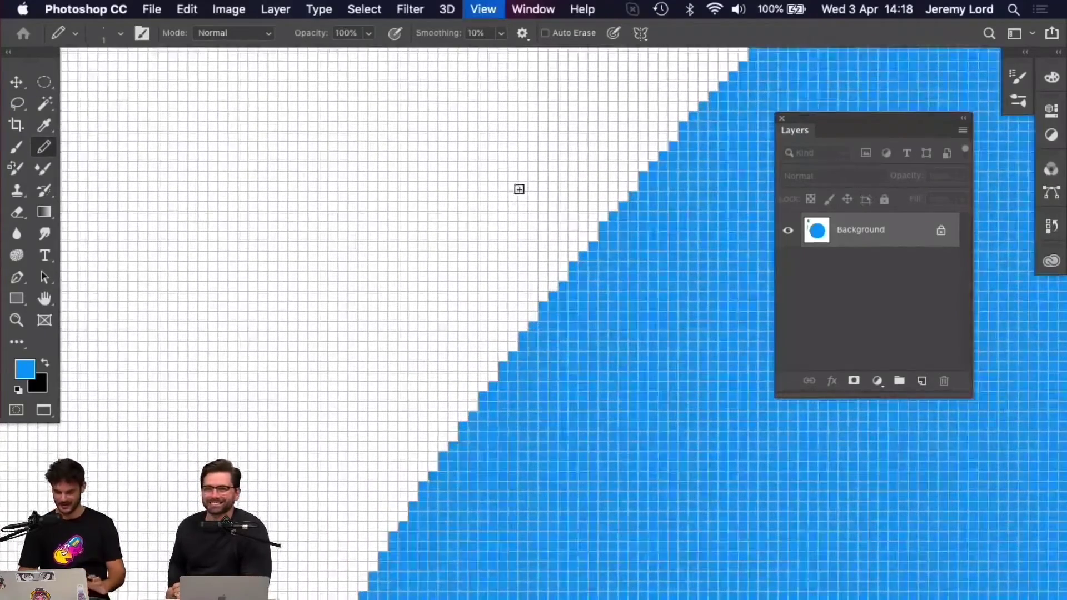
pyautogui.press('super+plus')
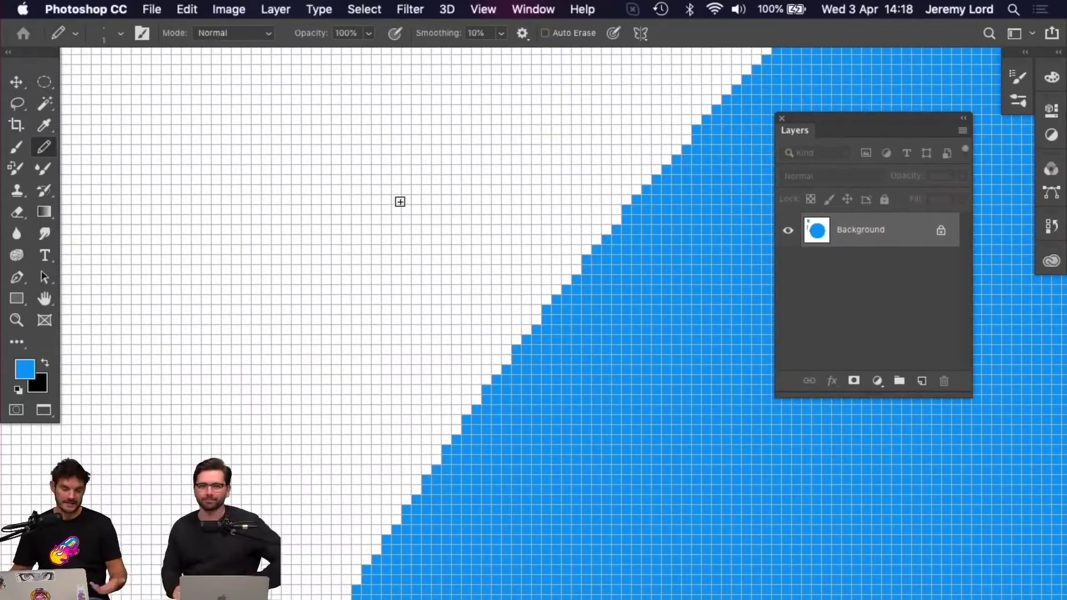
pyautogui.press('super+minus')
pyautogui.press('super+minus')
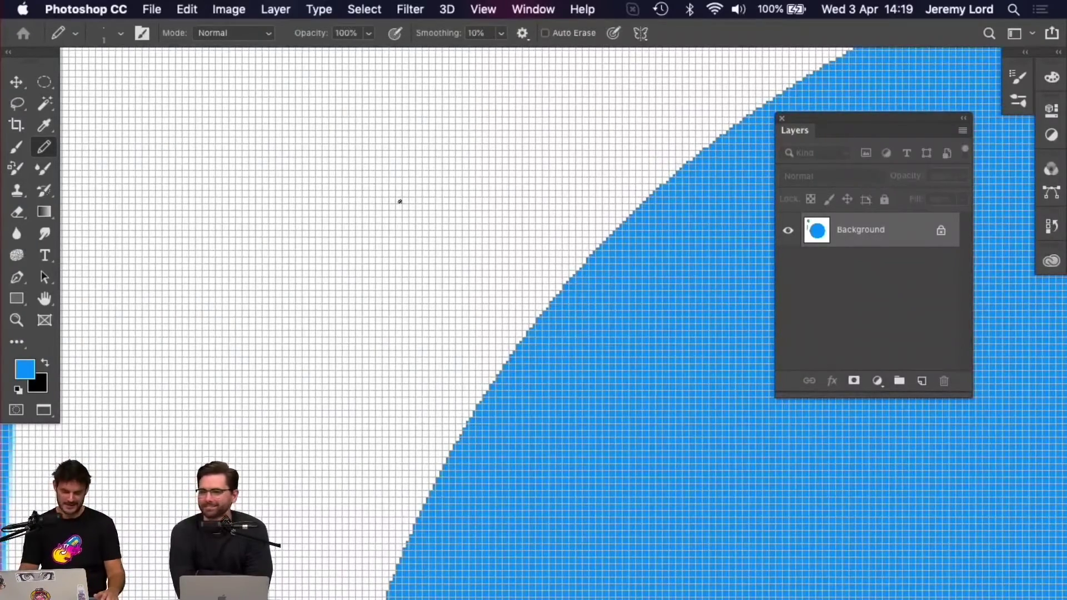
pyautogui.press('super+plus')
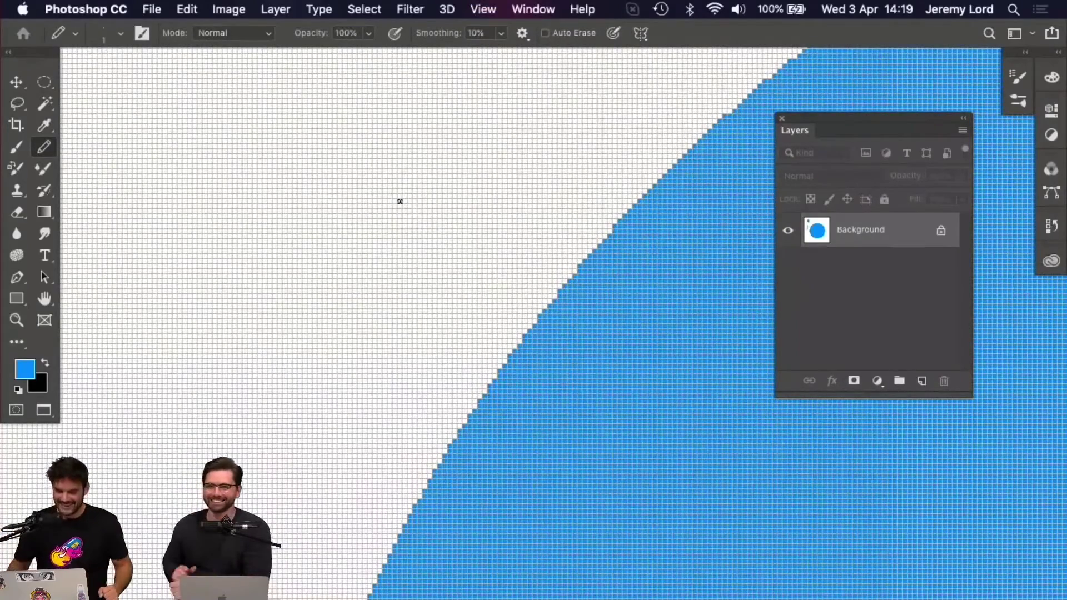
pyautogui.press('super+plus')
pyautogui.press('super+plus')
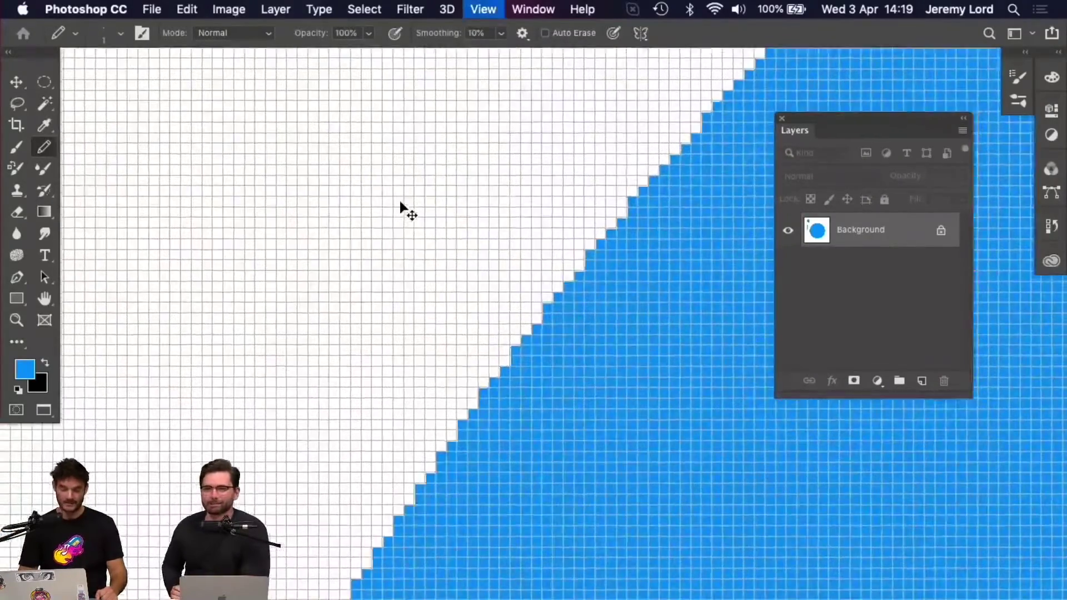
# - Draw a circular selection about 15 px wide on the white area without anti-aliasing, fill it with blue and deselect
pyautogui.press('m')
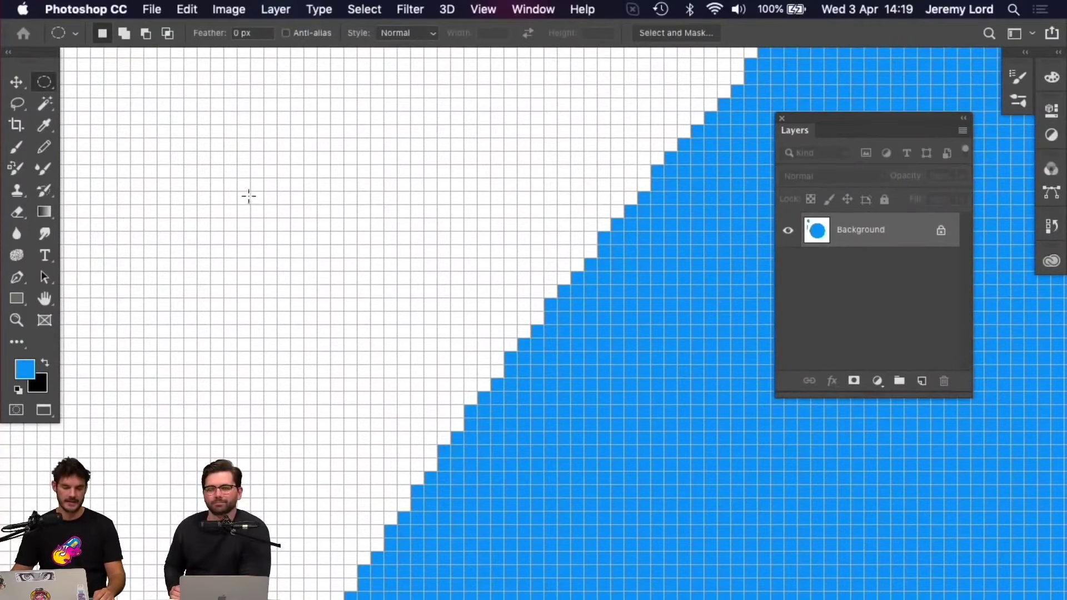
pyautogui.moveTo(198, 139); pyautogui.dragTo(443, 325)
pyautogui.hotkey('alt', 'BackSpace')
pyautogui.press('super+d')
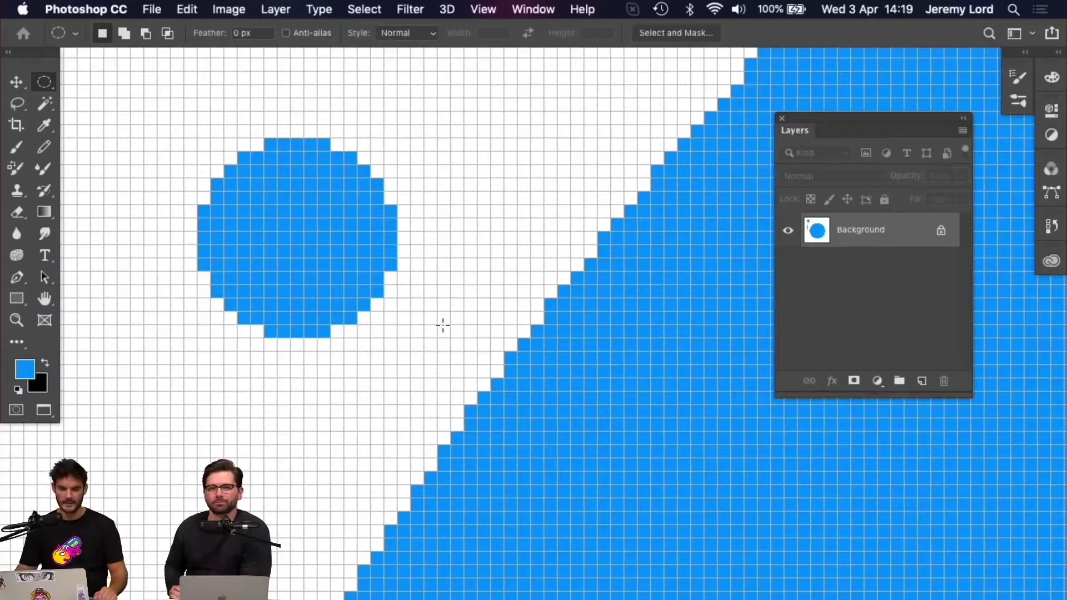
# - Draw a hard-edged, wandering 1 px Pencil line ending in a small scribbled patch beside the small circle
pyautogui.click(44, 147)
pyautogui.moveTo(251, 148); pyautogui.dragTo(388, 158)
pyautogui.moveTo(277, 155)
pyautogui.mouseDown()
pyautogui.moveTo(269, 182)
pyautogui.moveTo(197, 173)
pyautogui.moveTo(139, 280)
pyautogui.moveTo(167, 342)
pyautogui.moveTo(282, 424)
pyautogui.moveTo(290, 482)
pyautogui.moveTo(271, 471)
pyautogui.moveTo(268, 445)
pyautogui.mouseUp()
# - Reduce the Brush tool to 1 px and paint a soft diagonal stroke between the pencil line and the small circle
pyautogui.click(16, 147)
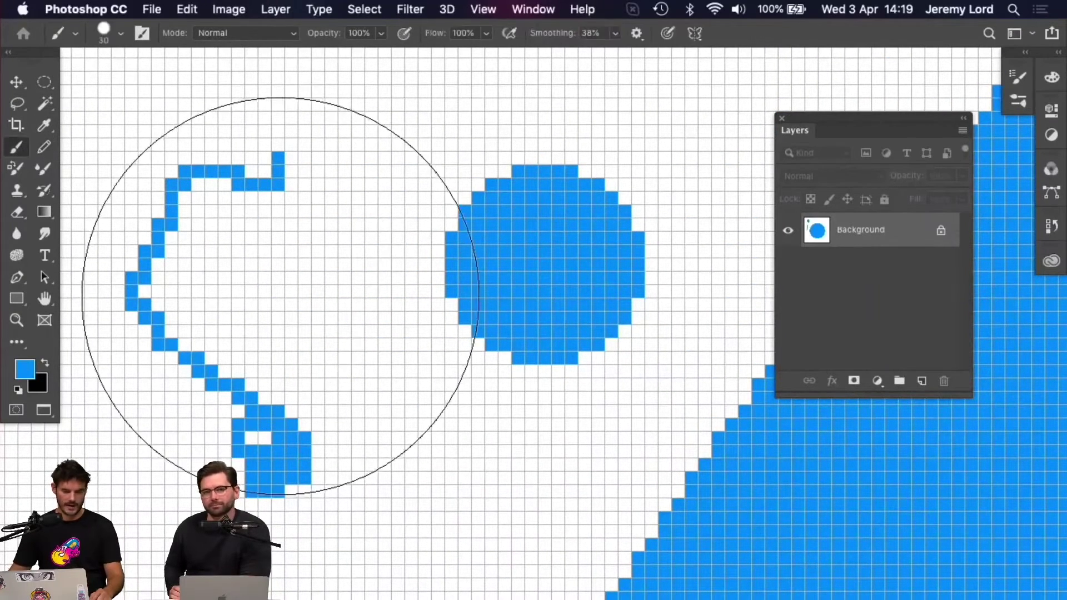
pyautogui.press('[')
pyautogui.press('[')
pyautogui.press('[')
pyautogui.press('[')
pyautogui.press('[')
pyautogui.press('[')
pyautogui.press('[')
pyautogui.press('[')
pyautogui.press('[')
pyautogui.press('[')
pyautogui.press('[')
pyautogui.press('[')
pyautogui.press('[')
pyautogui.moveTo(312, 262); pyautogui.dragTo(459, 413)
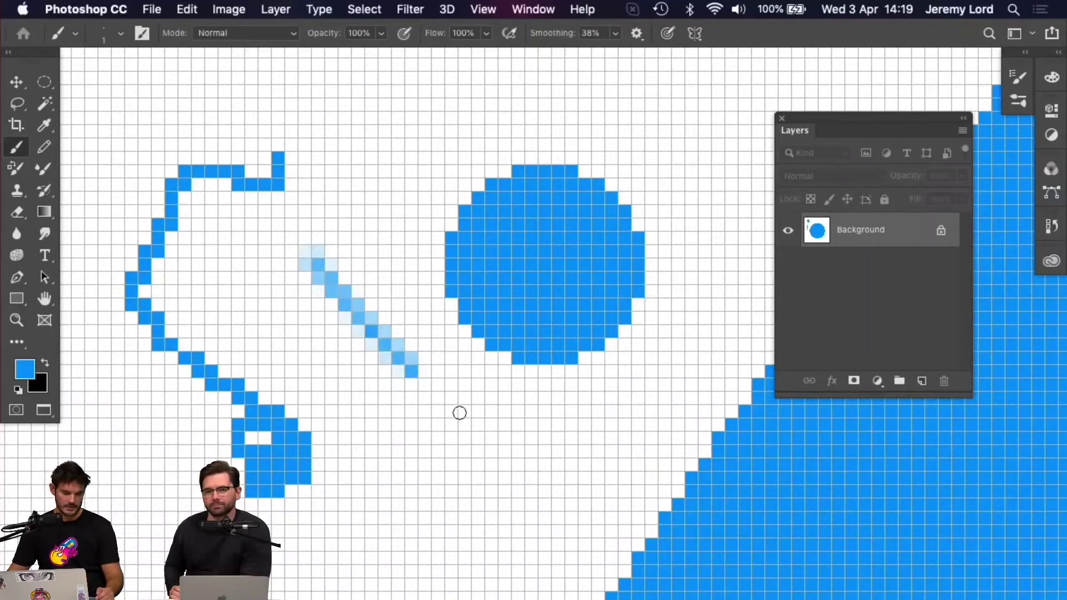
pyautogui.moveTo(290, 238)
pyautogui.mouseDown()
pyautogui.moveTo(389, 355)
pyautogui.moveTo(447, 401)
pyautogui.moveTo(329, 272)
pyautogui.mouseUp()
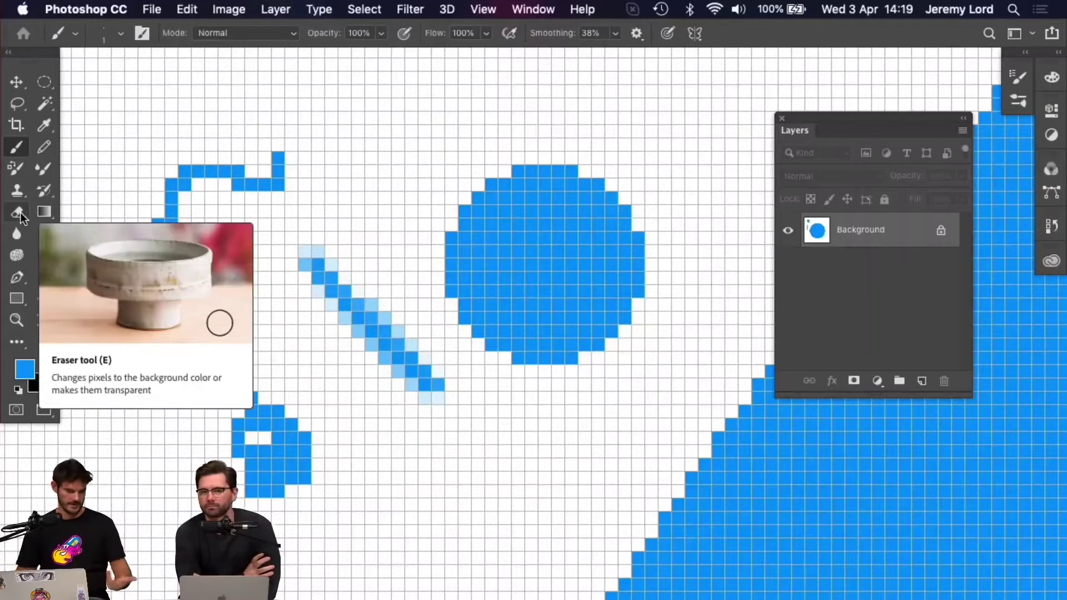
# - Set the Eraser to Brush mode, restore the default black and white colours, and erase a diagonal band across the small circle
pyautogui.click(19, 212)
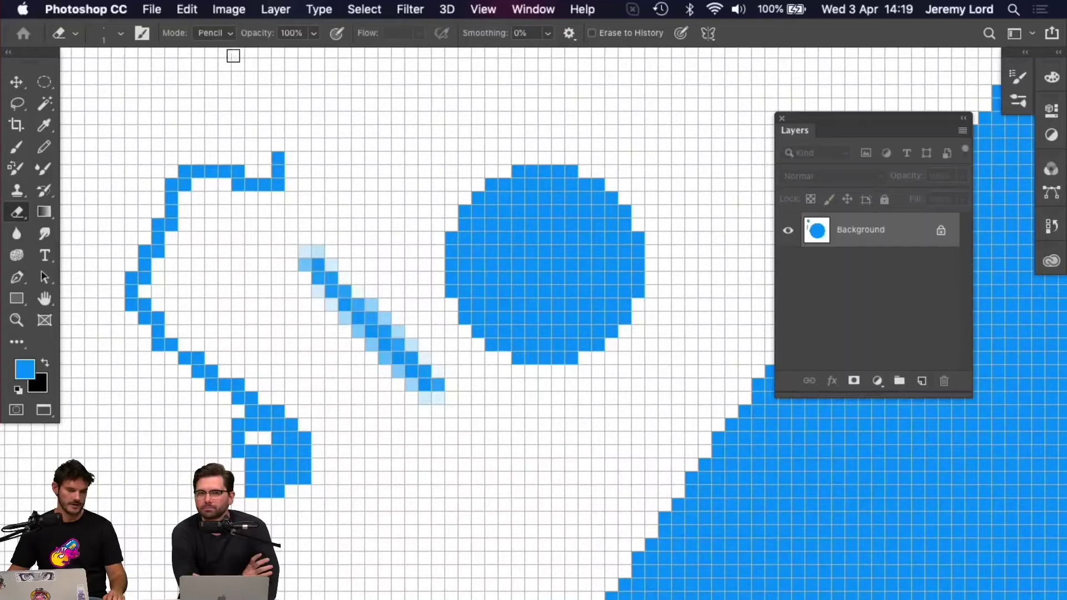
pyautogui.click(229, 32)
pyautogui.click(229, 24)
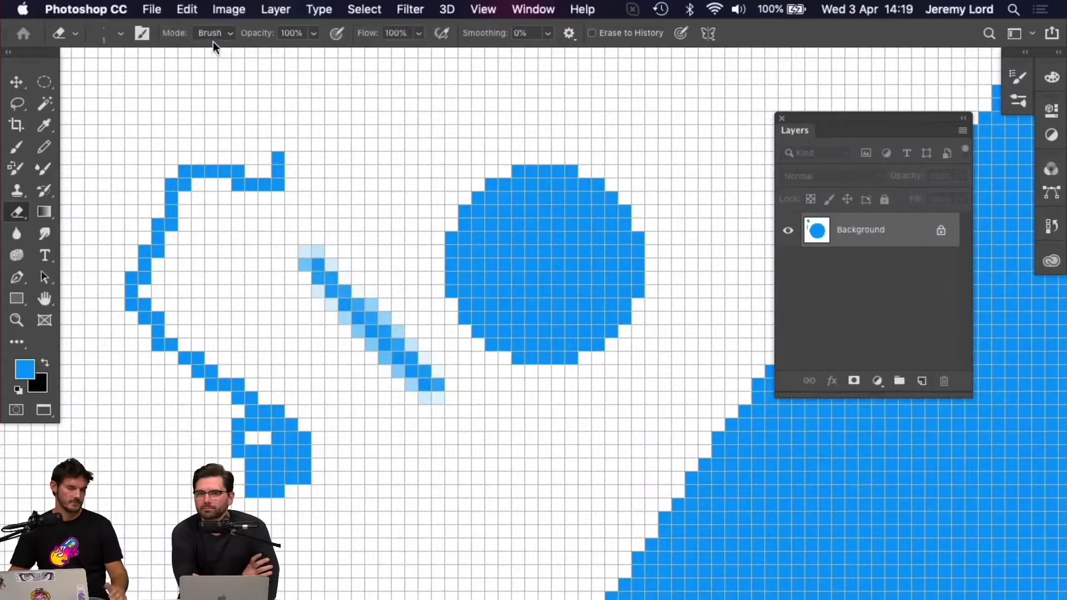
pyautogui.moveTo(442, 192)
pyautogui.mouseDown()
pyautogui.moveTo(594, 296)
pyautogui.moveTo(572, 281)
pyautogui.mouseUp()
pyautogui.press('super+z')
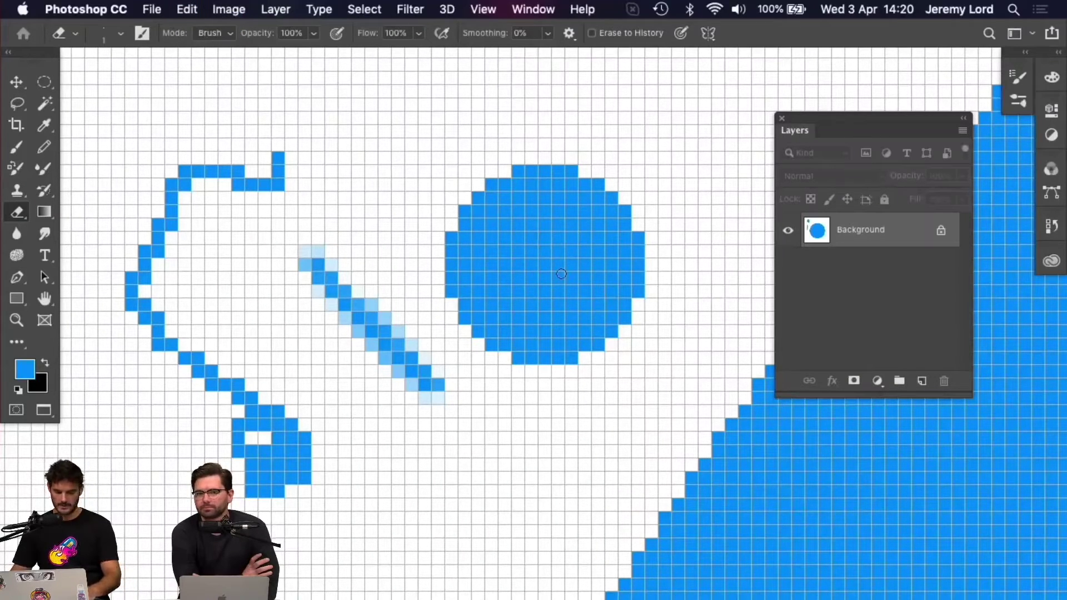
pyautogui.press('d')
pyautogui.moveTo(459, 214)
pyautogui.mouseDown()
pyautogui.moveTo(597, 312)
pyautogui.moveTo(449, 205)
pyautogui.moveTo(616, 335)
pyautogui.mouseUp()
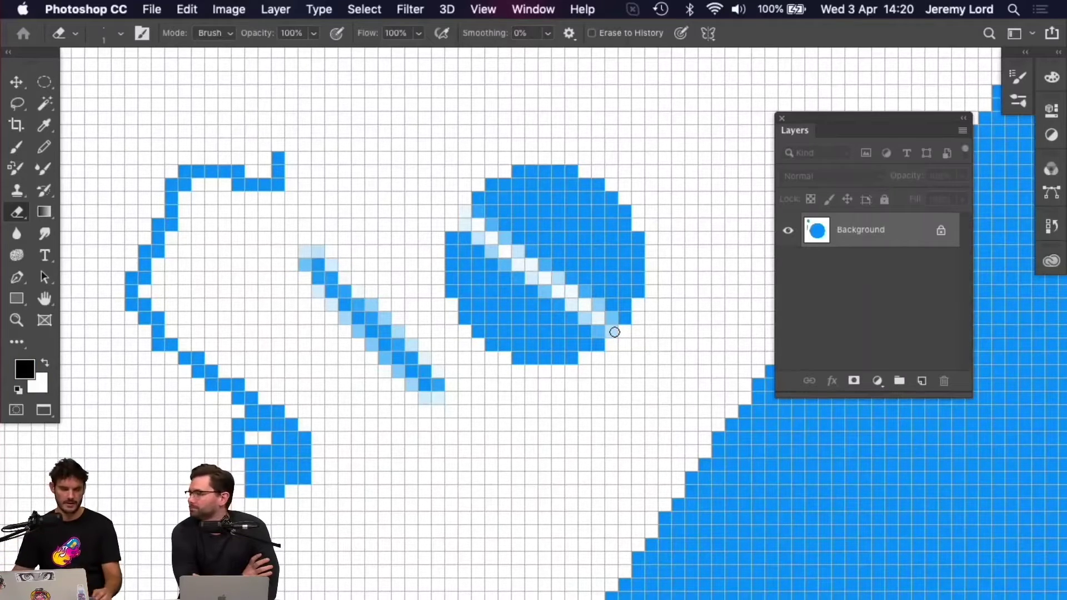
# - Set the Eraser to Pencil mode and erase a second, hard-edged diagonal line across the small circle's upper part
pyautogui.click(214, 33)
pyautogui.click(214, 45)
pyautogui.moveTo(473, 189)
pyautogui.mouseDown()
pyautogui.moveTo(544, 205)
pyautogui.moveTo(657, 286)
pyautogui.mouseUp()
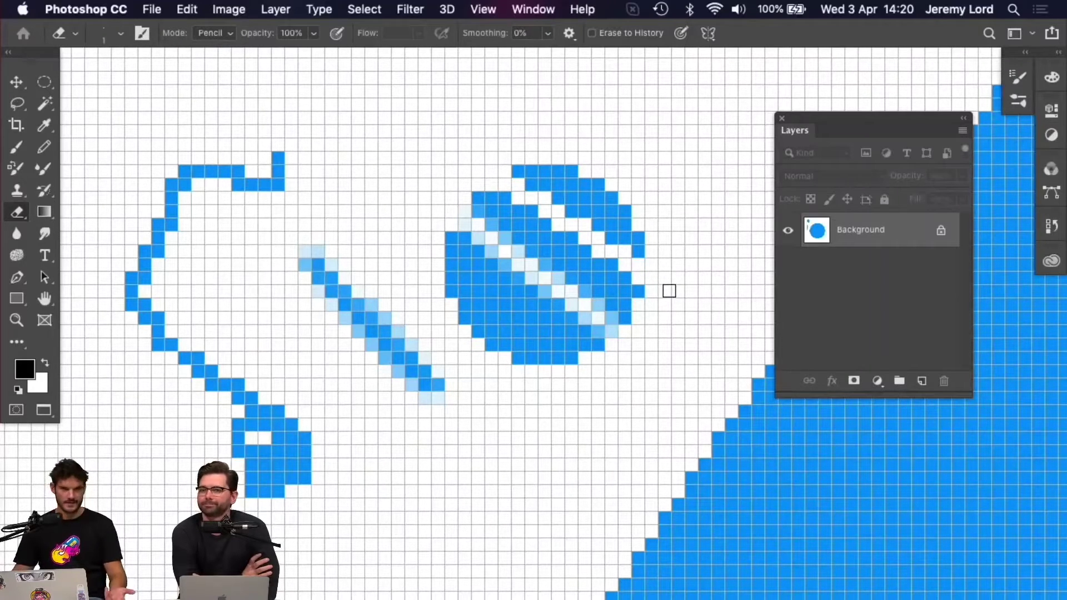
# - Clear all the test marks by filling the whole Background layer with the white background colour
pyautogui.press('super+minus')
pyautogui.press('super+minus')
pyautogui.press('super+minus')
pyautogui.press('super+minus')
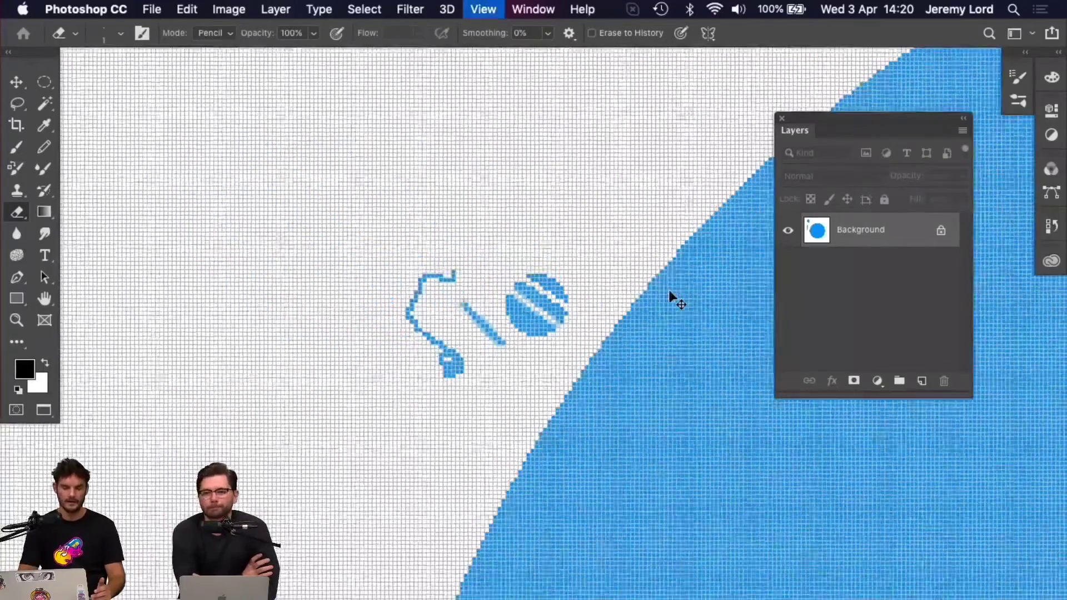
pyautogui.press('super+minus')
pyautogui.press('super+BackSpace')
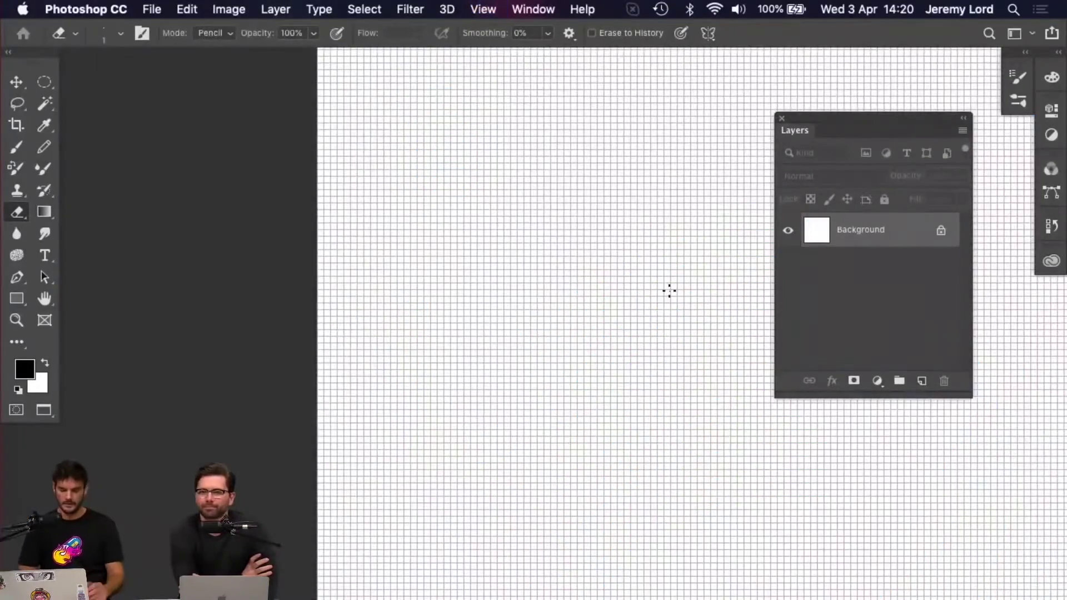
pyautogui.press('super+minus')
pyautogui.moveTo(669, 290); pyautogui.dragTo(568, 241)
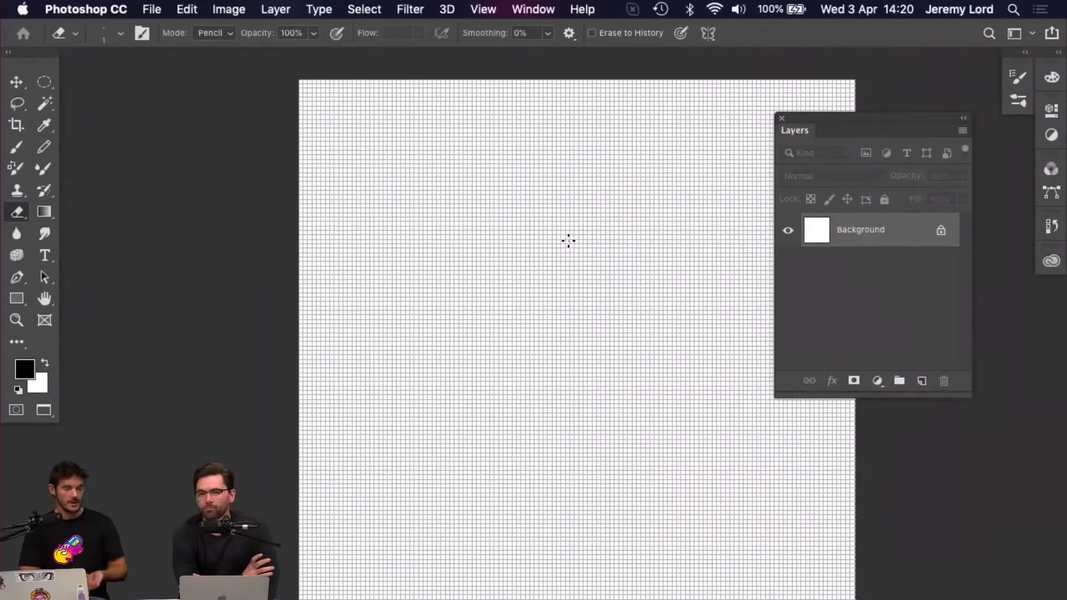
pyautogui.press('super+plus')
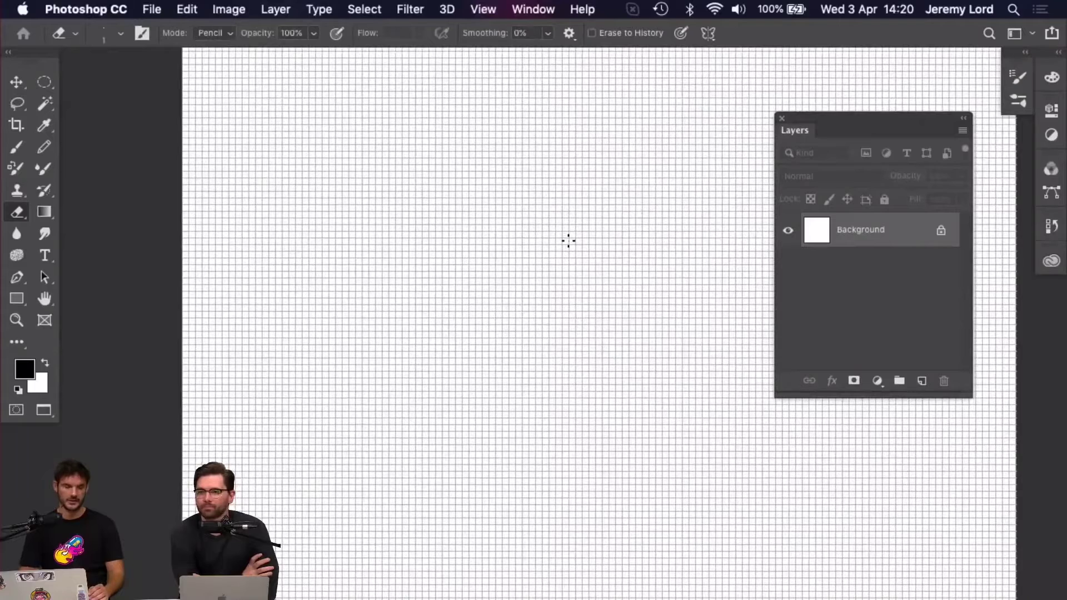
# - Review the Elliptical Marquee's Anti-alias option and examine the blank gridded canvas at several magnifications
pyautogui.press('m')
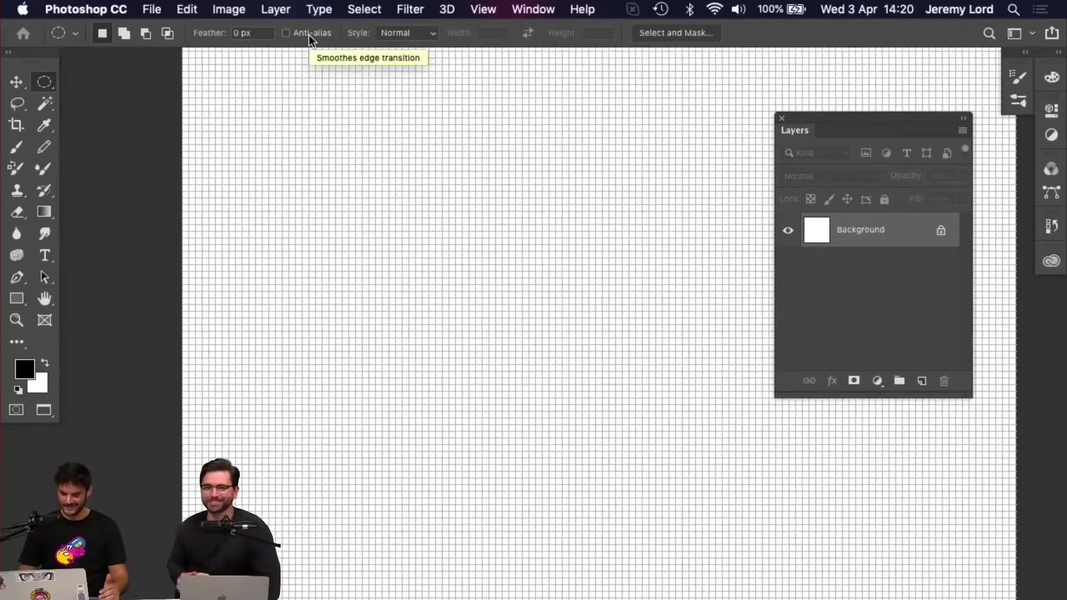
pyautogui.press('super+minus')
pyautogui.press('super+minus')
pyautogui.press('super+minus')
pyautogui.press('super+minus')
pyautogui.press('super+minus')
pyautogui.press('super+plus')
pyautogui.press('super+plus')
pyautogui.press('super+plus')
pyautogui.press('super+plus')
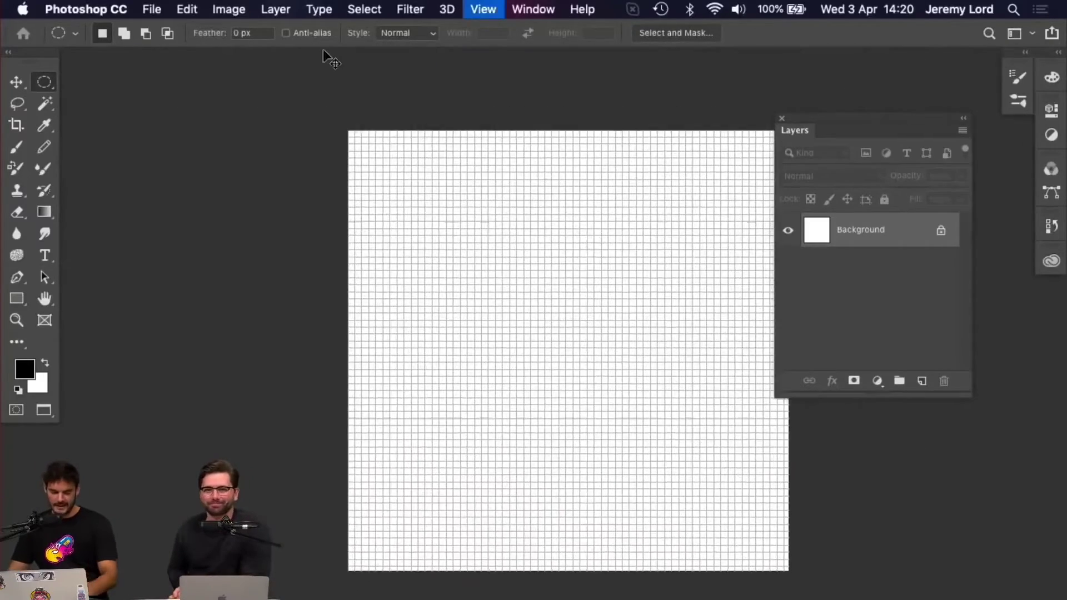
# - Return to the standard screen mode and switch to the pixel geisha.psd document
pyautogui.press('f')
pyautogui.press('f')
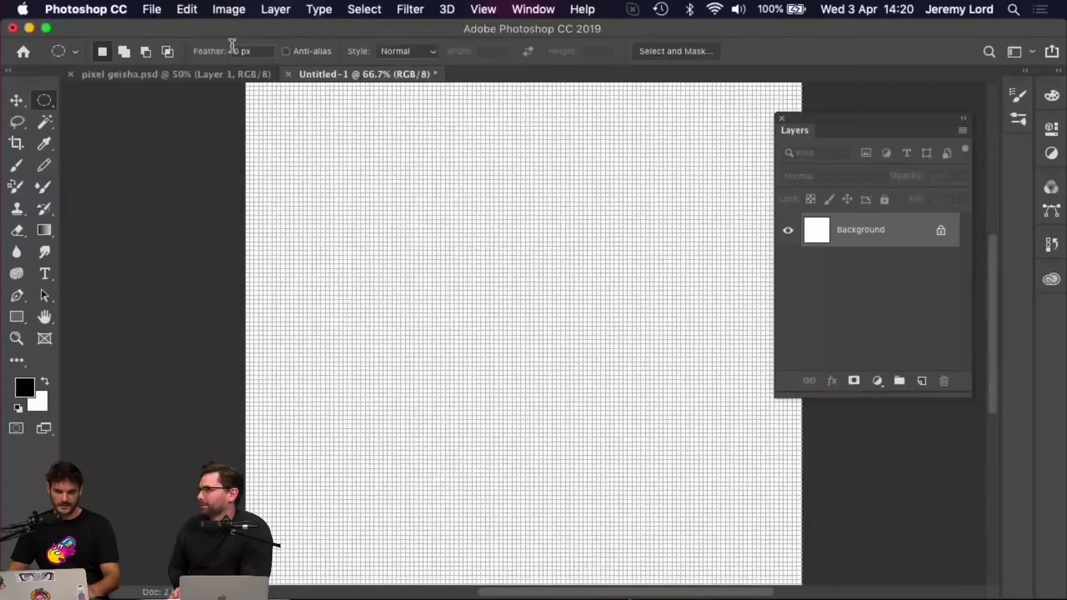
pyautogui.click(188, 74)
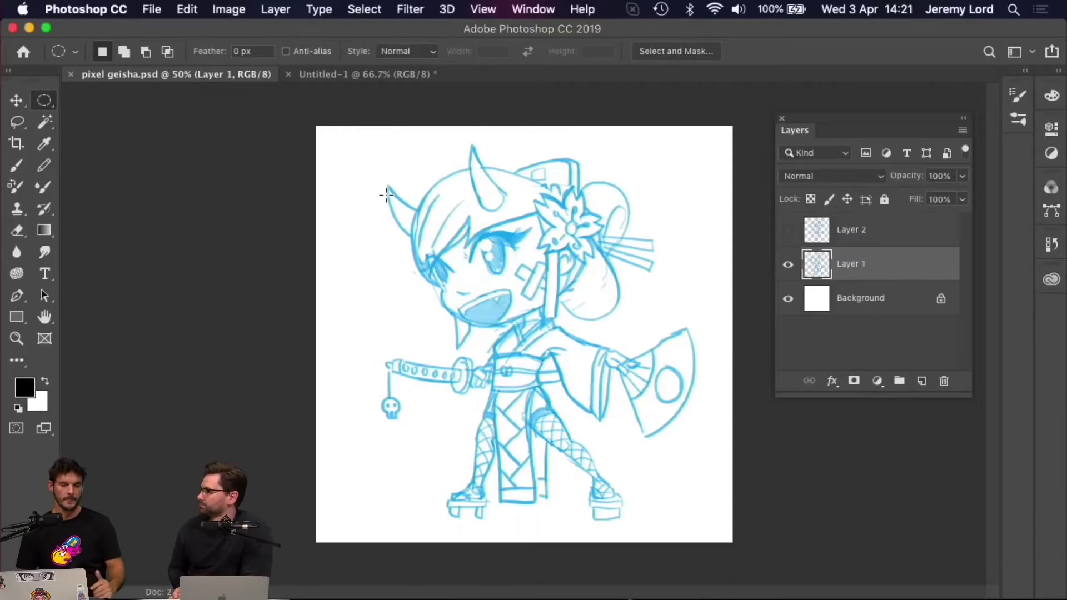
# - Open pixel sizes.psd from the Livestream folder and leave its missing fonts unresolved
pyautogui.click(29, 27)
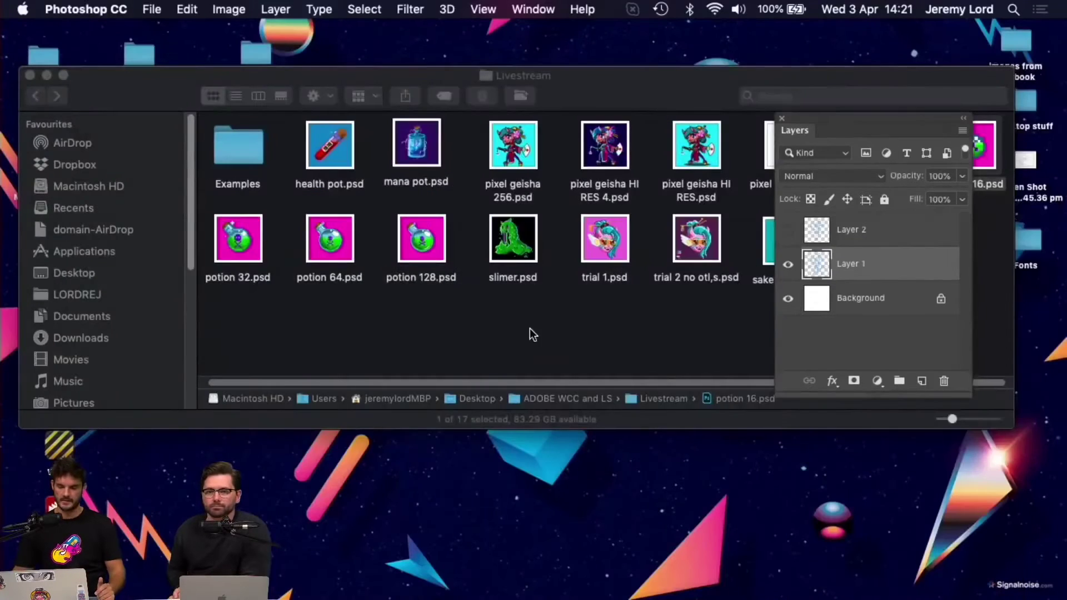
pyautogui.click(529, 334)
pyautogui.doubleClick(874, 143)
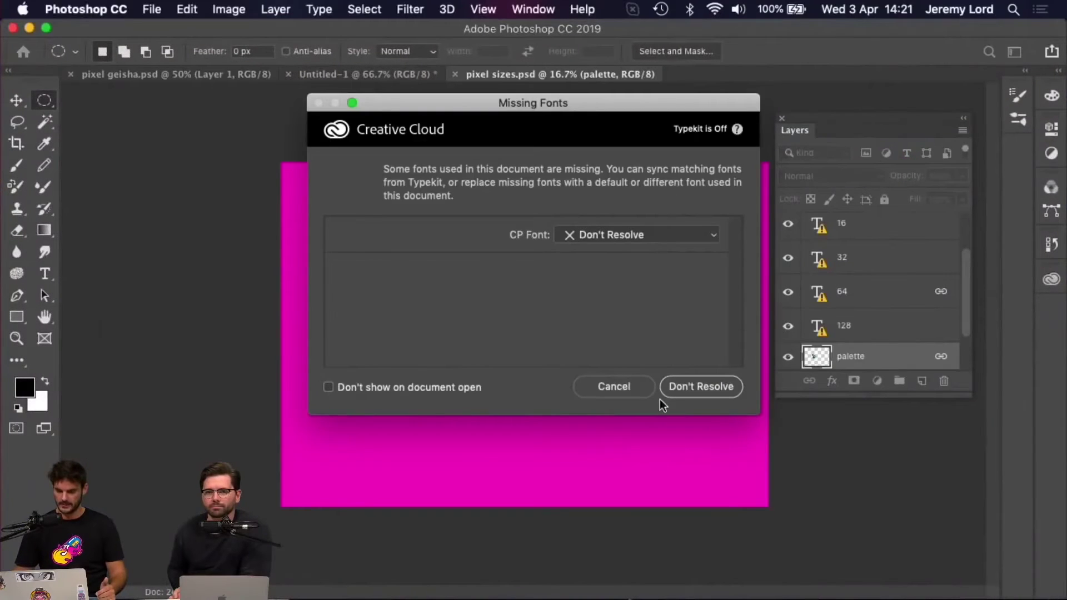
pyautogui.click(663, 396)
# - Show the potion size chart full screen and examine the pixel detail of the 128, 64 and 32 versions up close
pyautogui.press('super+equal')
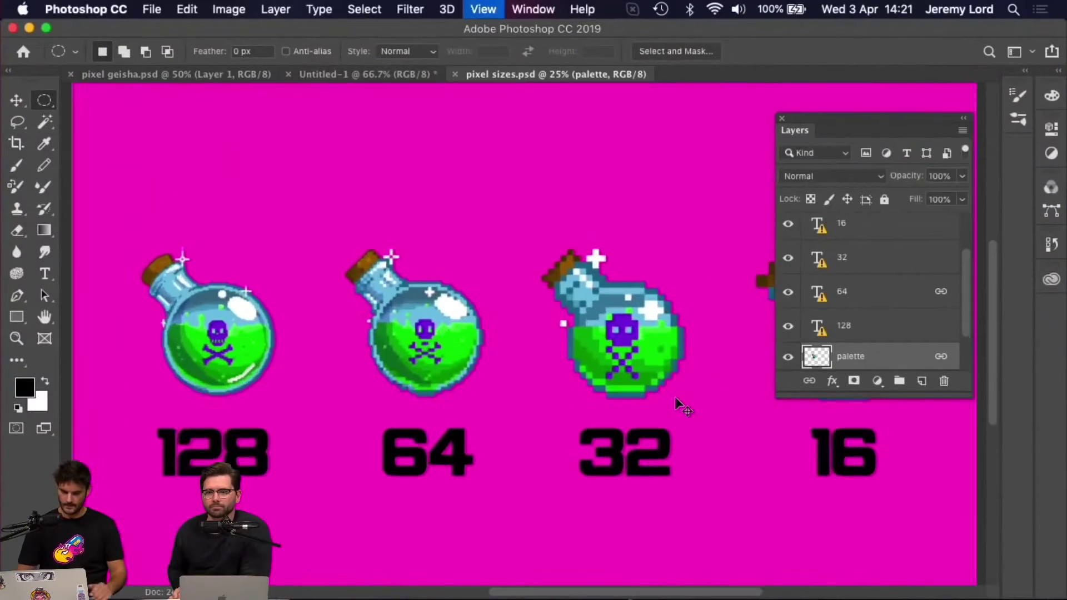
pyautogui.press('f')
pyautogui.press('f')
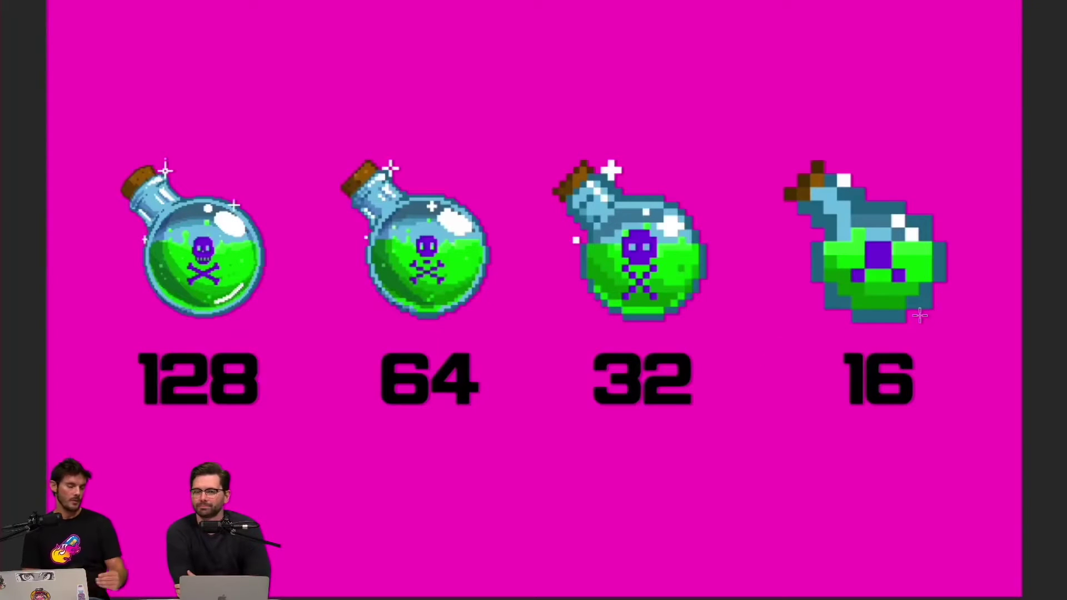
pyautogui.press('super+equal')
pyautogui.press('super+equal')
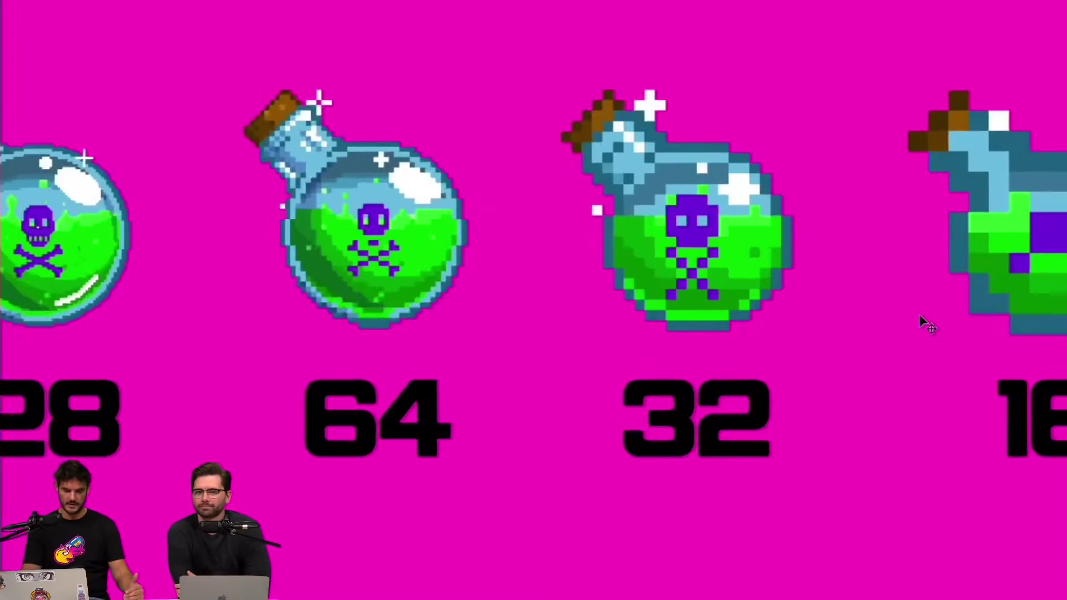
pyautogui.hscroll(-10, 713, 404)
pyautogui.hscroll(-5, 713, 404)
pyautogui.scroll(-4, 713, 404)
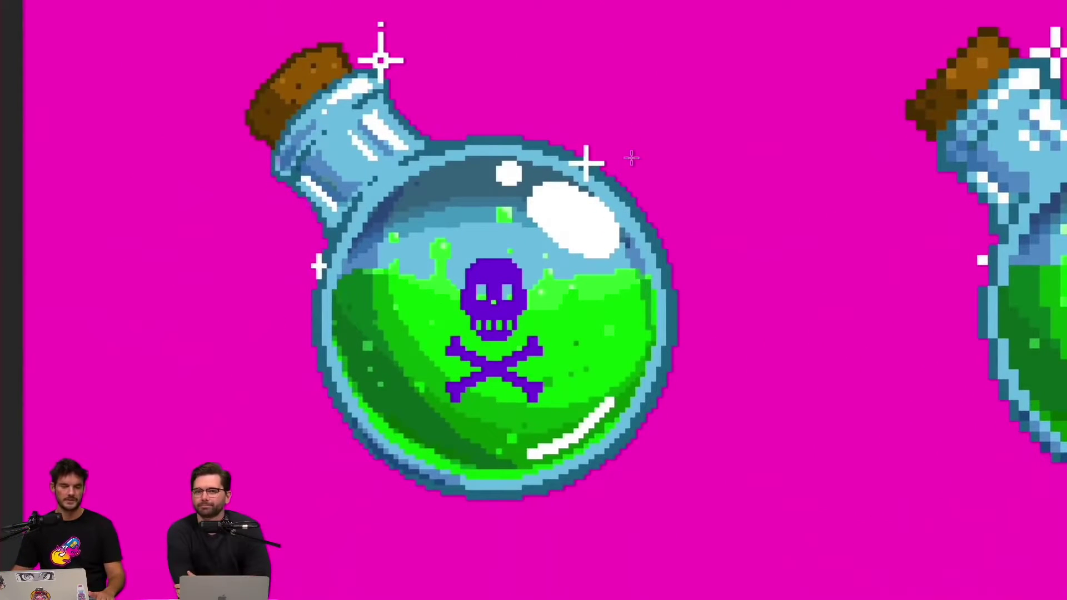
pyautogui.hscroll(10, 858, 242)
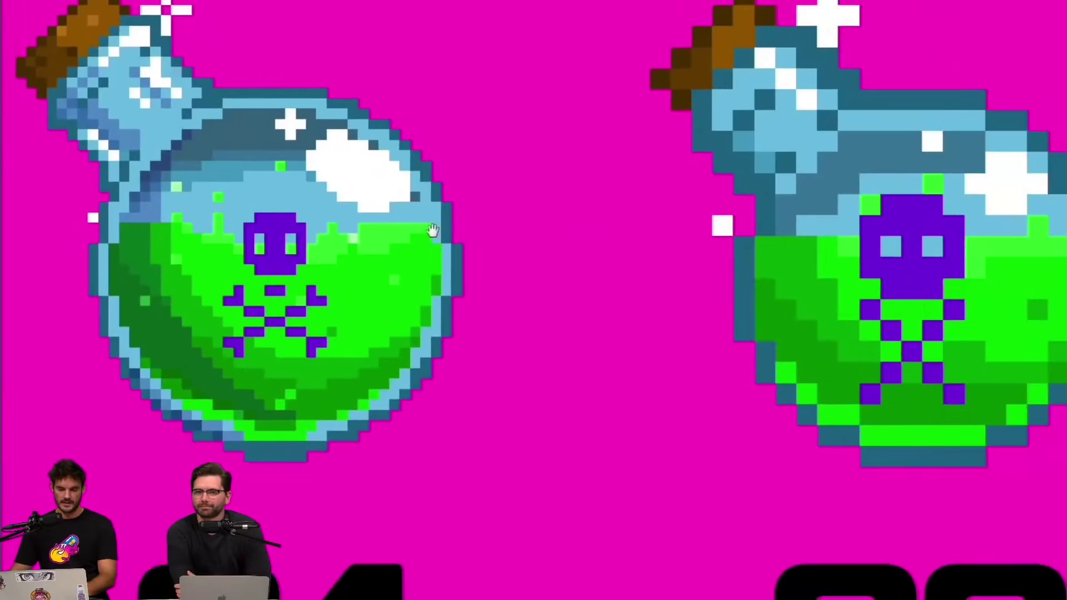
pyautogui.scroll(-3, 778, 233)
pyautogui.scroll(3, 683, 229)
pyautogui.press('super+minus')
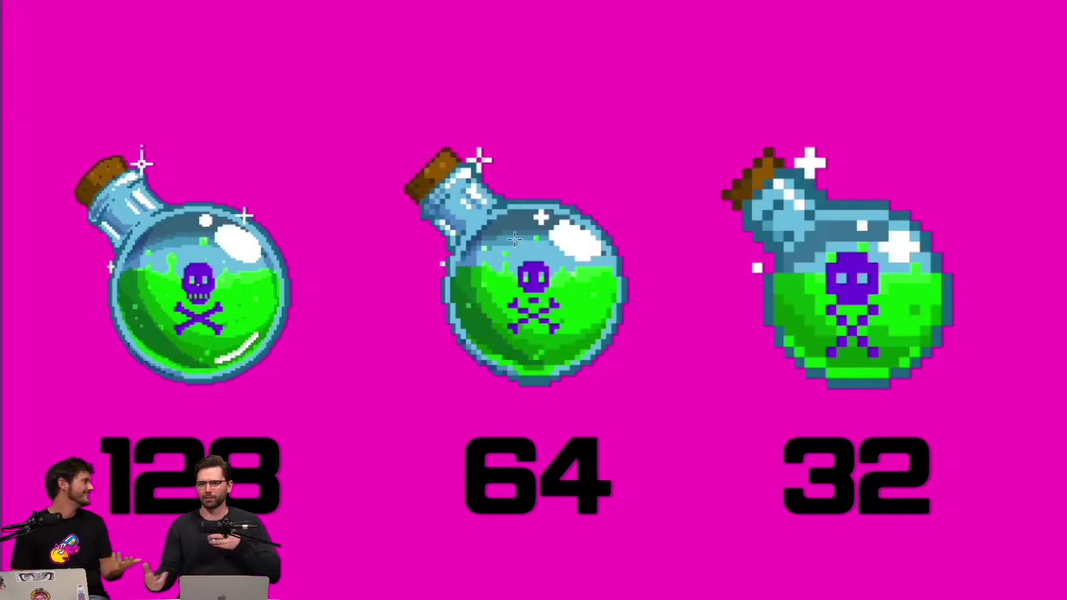
# - Compare the 64, 32 and 16 potions side by side, as tiny thumbnails and again enlarged
pyautogui.moveTo(593, 307); pyautogui.dragTo(558, 291)
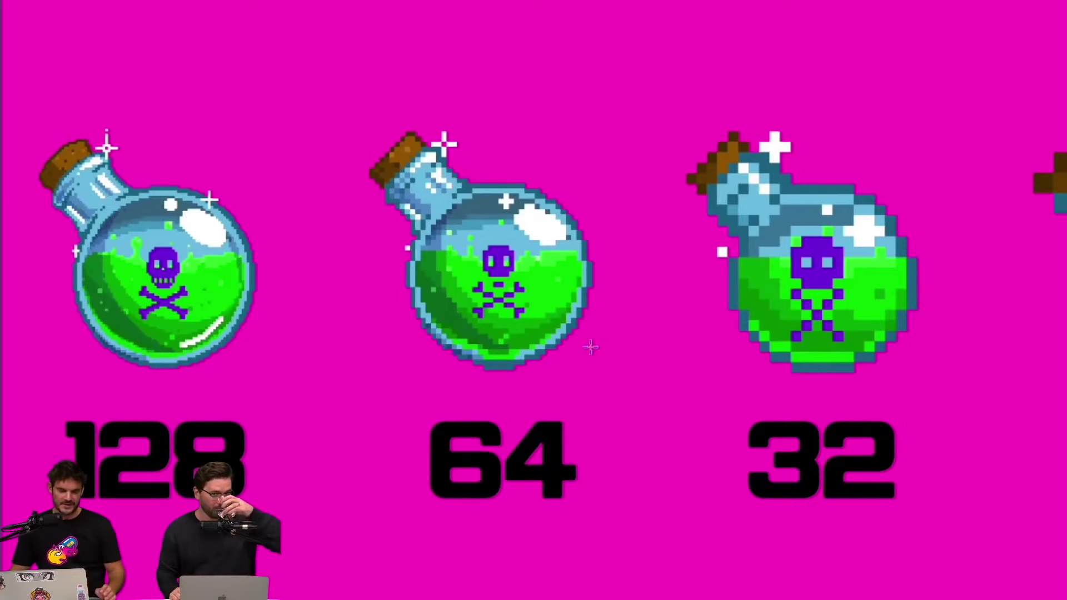
pyautogui.hscroll(-2, 537, 288)
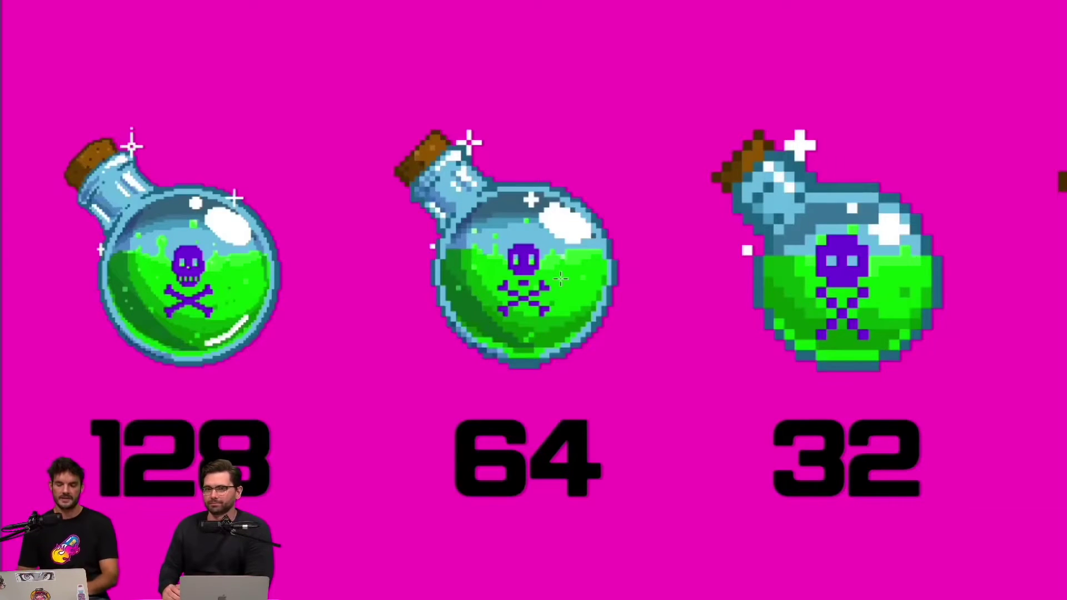
pyautogui.click(698, 350)
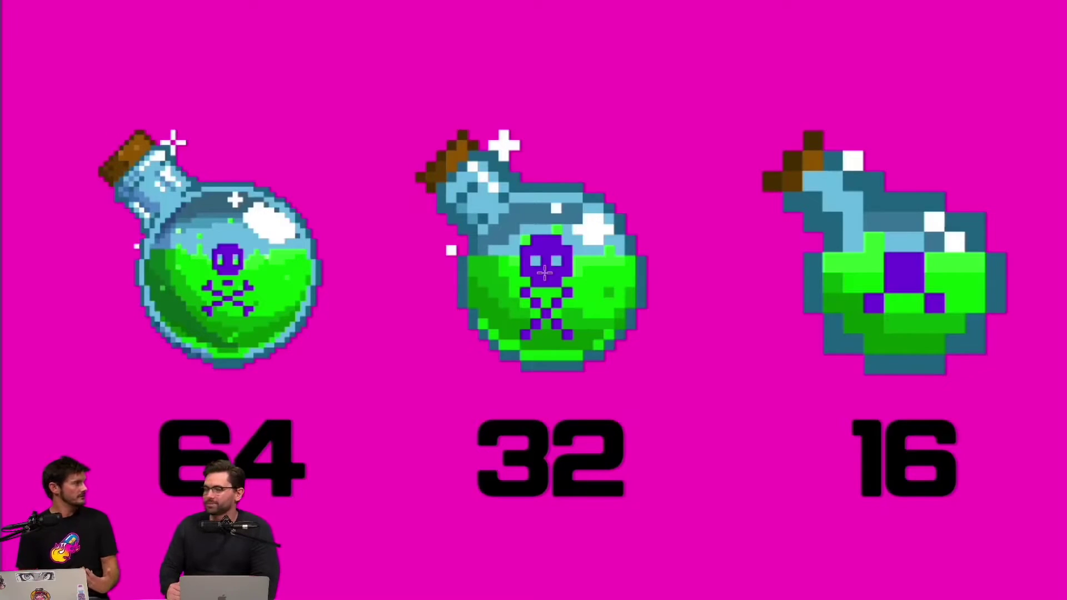
pyautogui.moveTo(840, 313); pyautogui.dragTo(572, 319)
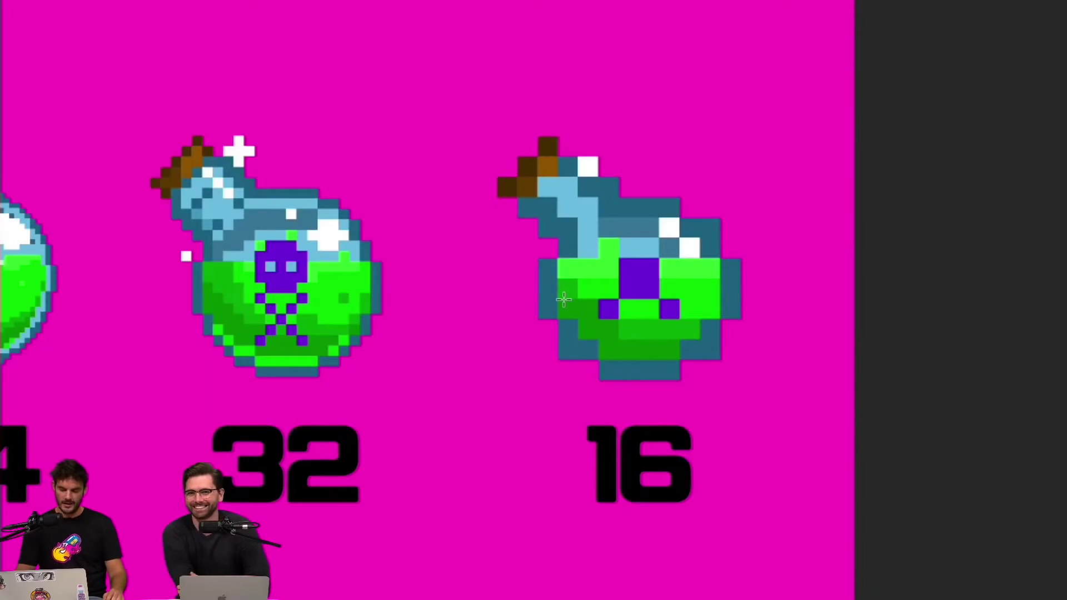
pyautogui.scroll(-5, 563, 298)
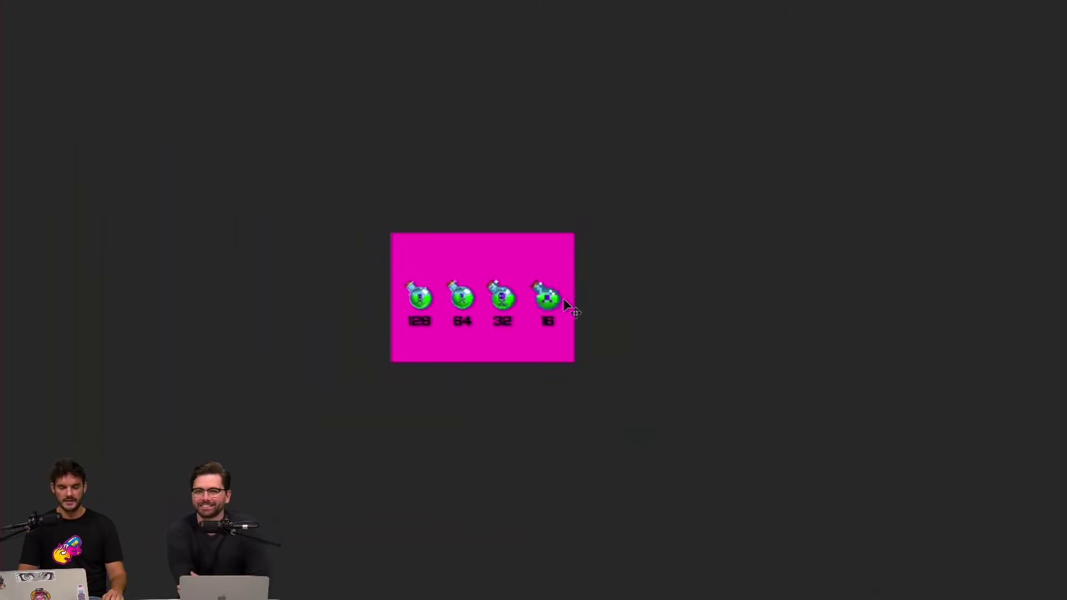
pyautogui.scroll(-2, 564, 300)
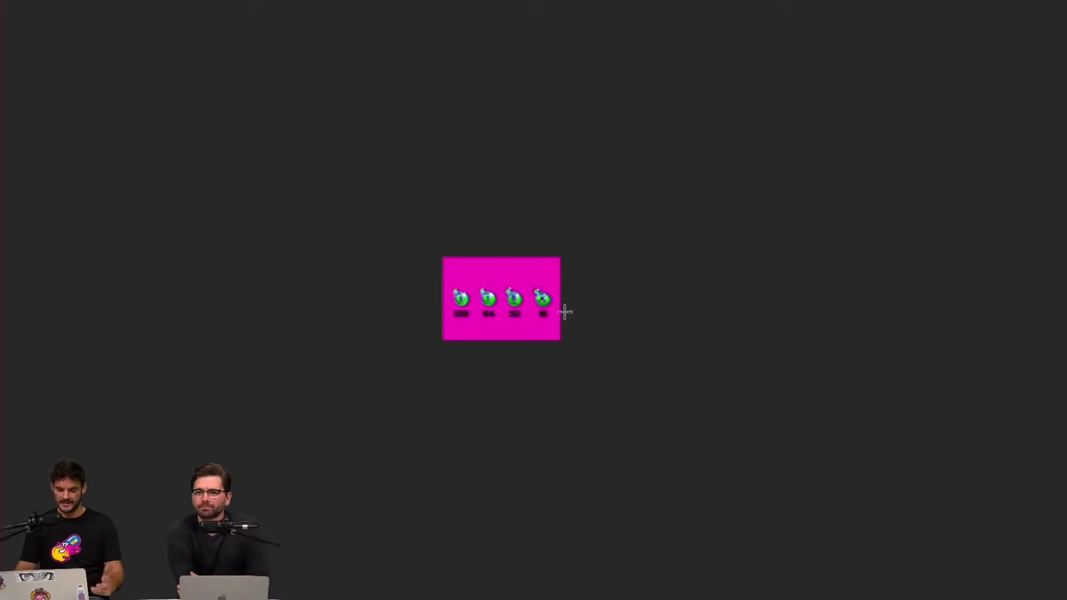
pyautogui.scroll(3, 565, 312)
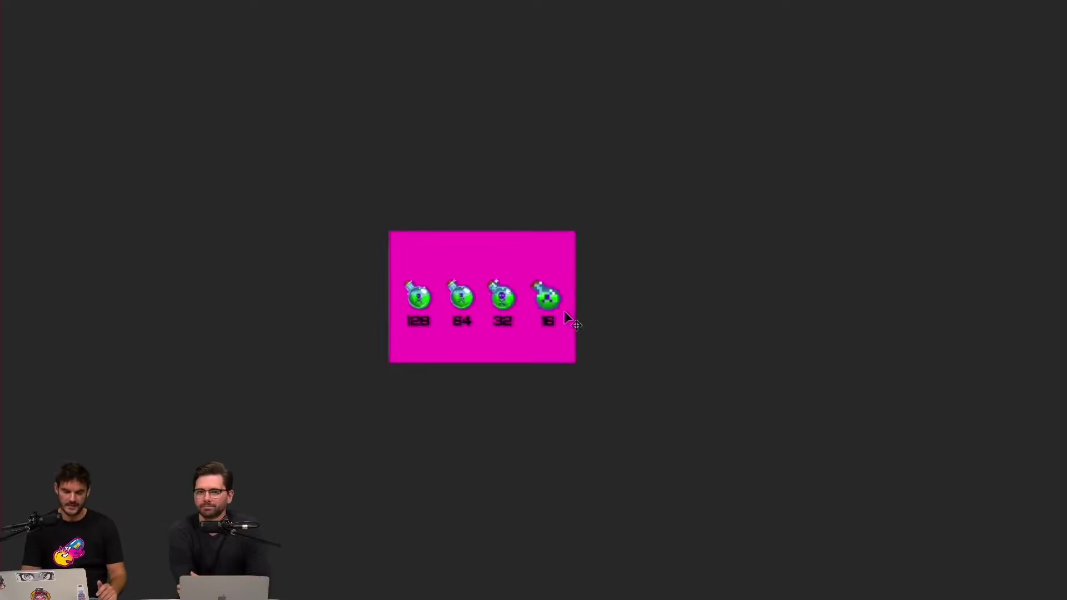
pyautogui.scroll(10, 565, 312)
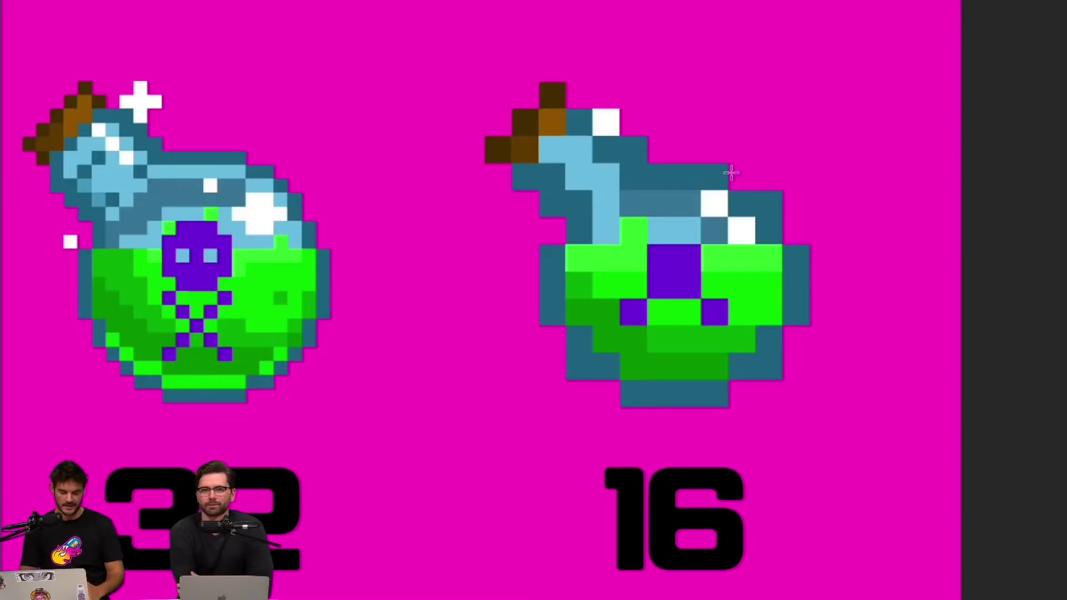
# - Leave the full-screen view and close pixel sizes.psd to get back to the geisha sketch
pyautogui.press('f')
pyautogui.press('super+w')
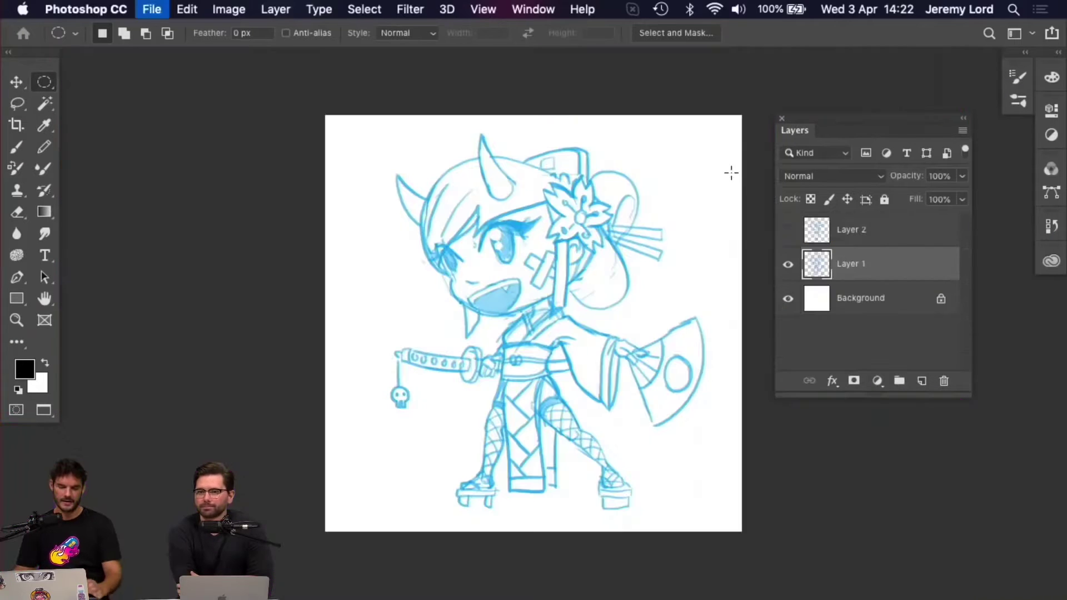
# - Leave the full-screen view of the sketch and open pixel geisha HI RES 4.psd from the Livestream folder
pyautogui.press('super+plus')
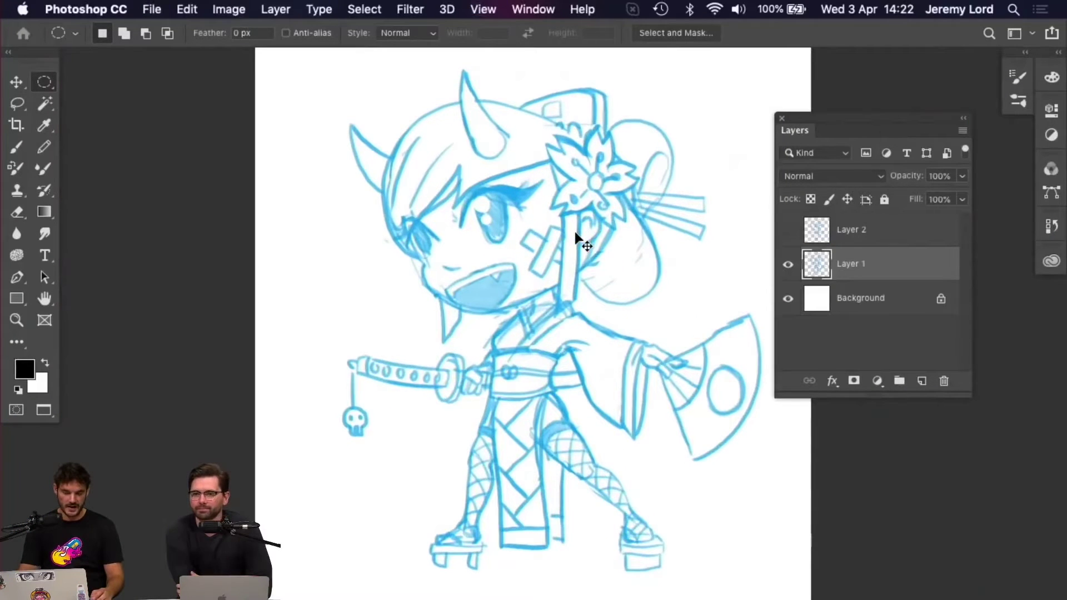
pyautogui.press('super+minus')
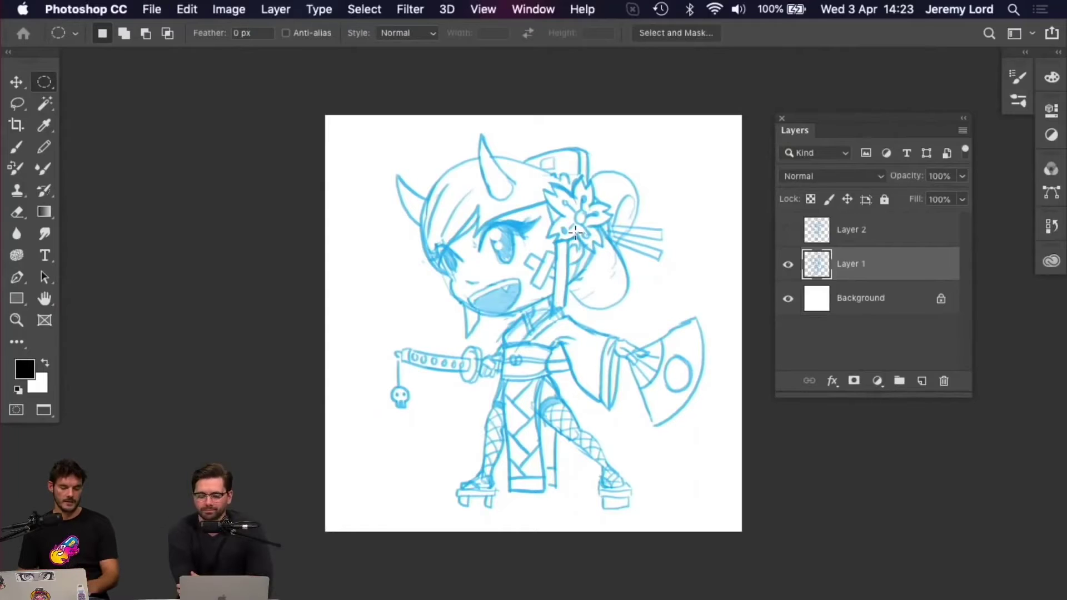
pyautogui.press('f')
pyautogui.press('f')
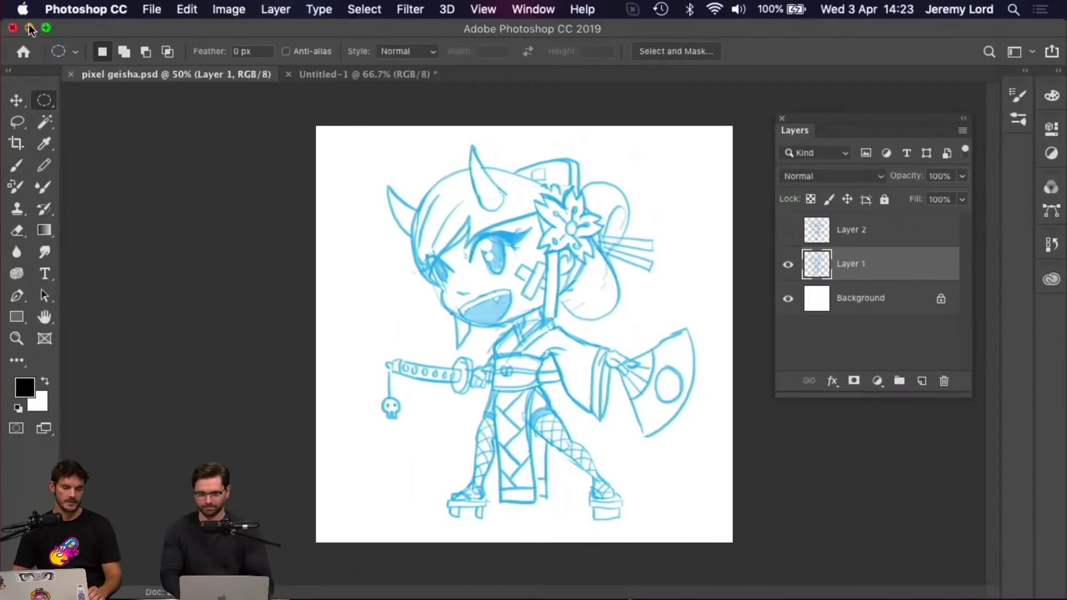
pyautogui.click(31, 29)
pyautogui.click(446, 316)
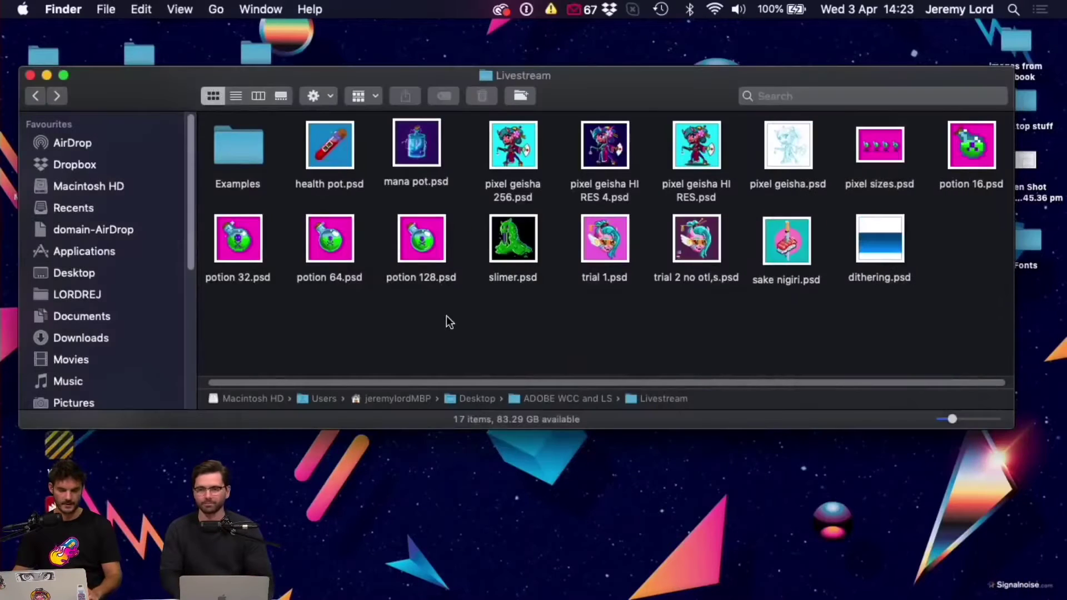
pyautogui.doubleClick(611, 146)
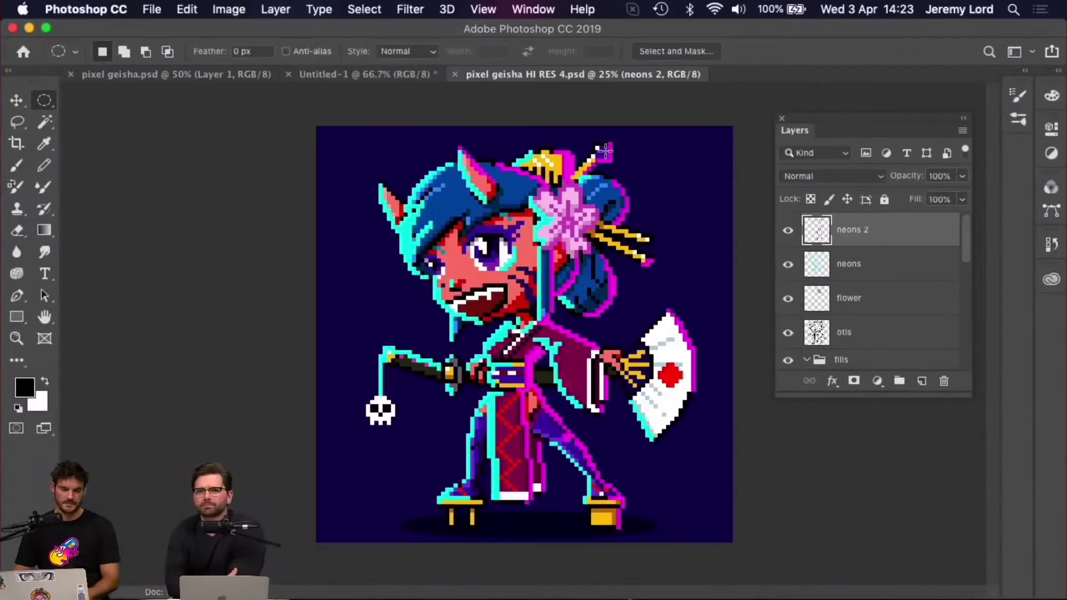
# - Close Untitled-1 without saving and look at the finished pixel geisha up close
pyautogui.click(287, 74)
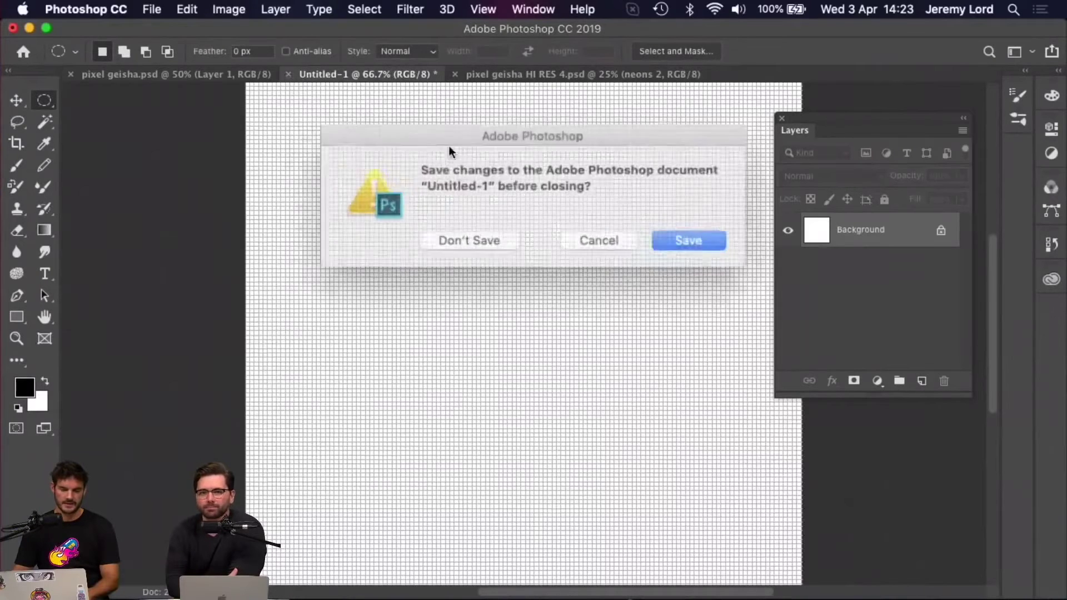
pyautogui.click(492, 235)
pyautogui.press('super+plus')
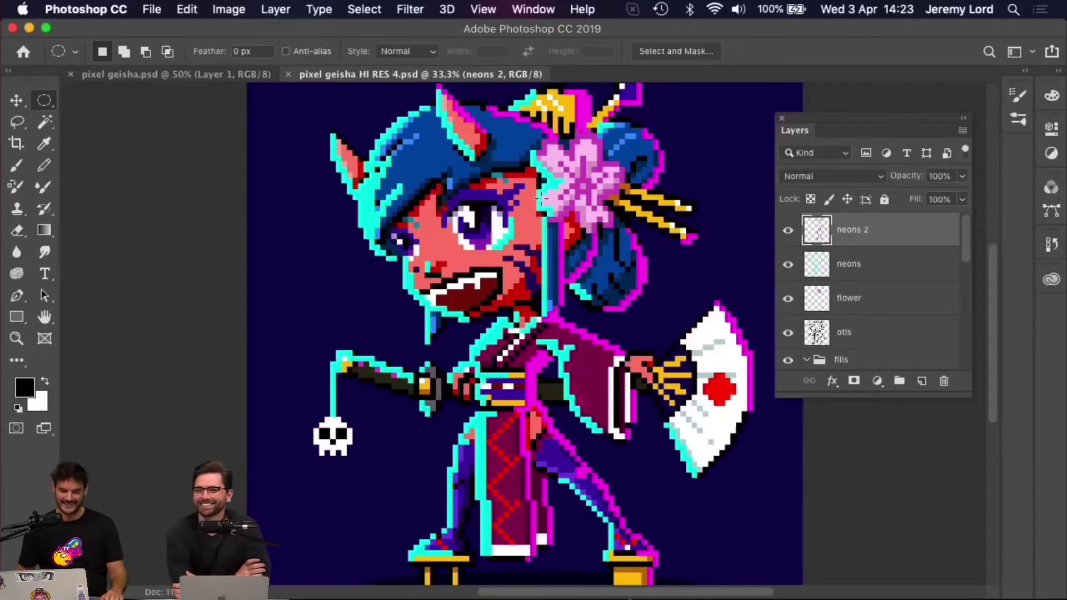
pyautogui.press('super+minus')
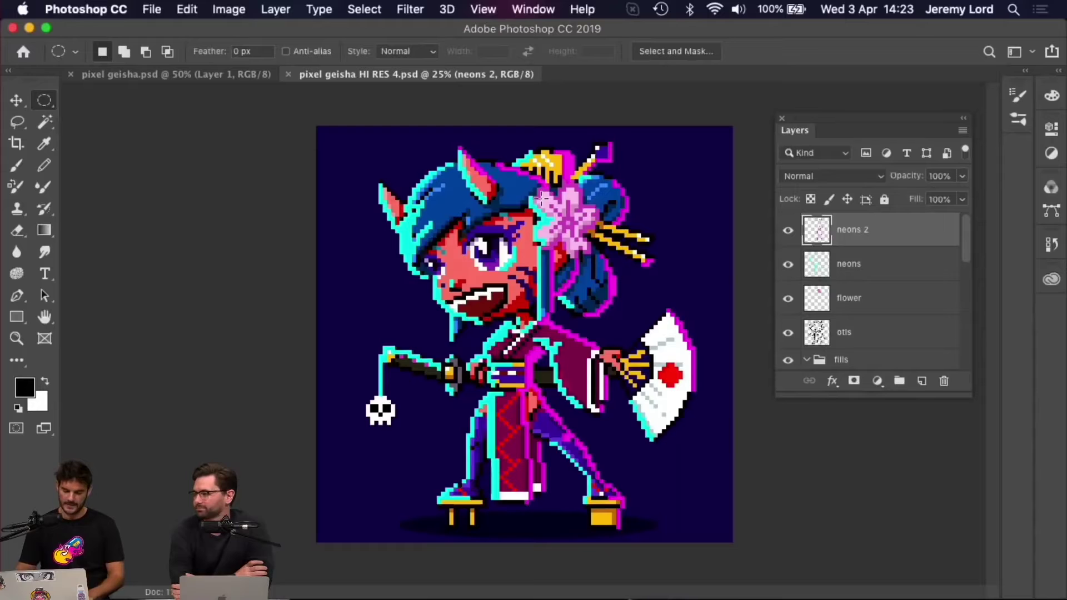
# - Check the image size of pixel geisha HI RES 4.psd and compare the artwork enlarged and reduced
pyautogui.press('super+alt+i')
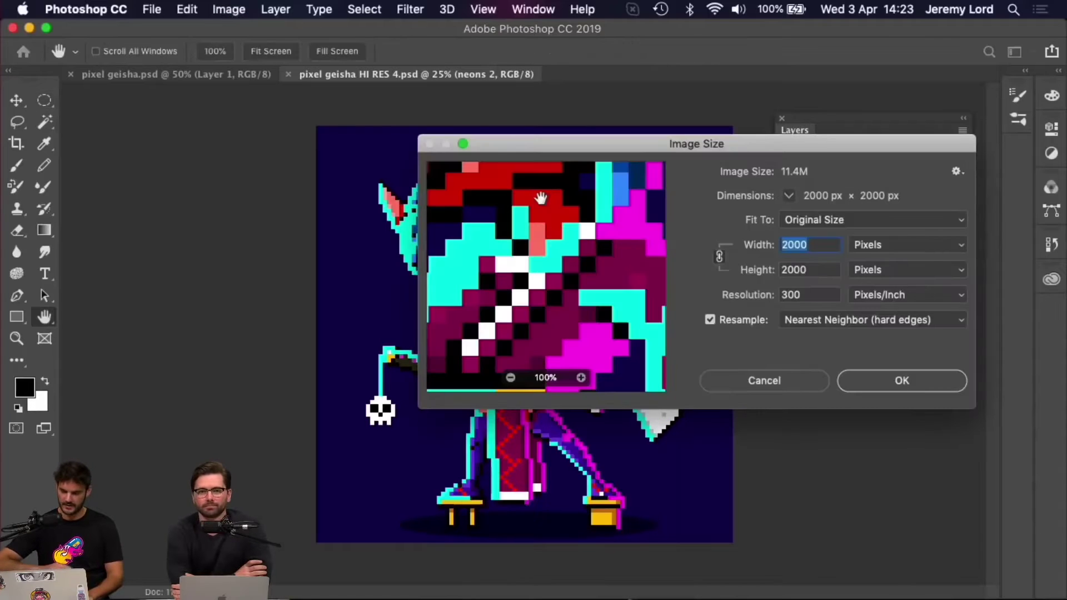
pyautogui.click(765, 380)
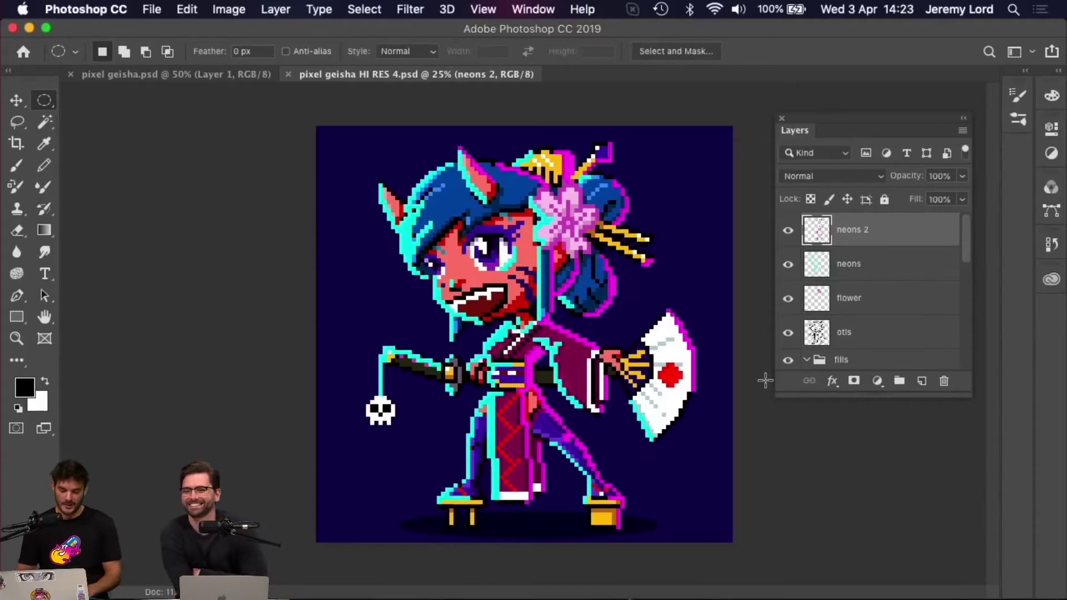
pyautogui.press('super+equal')
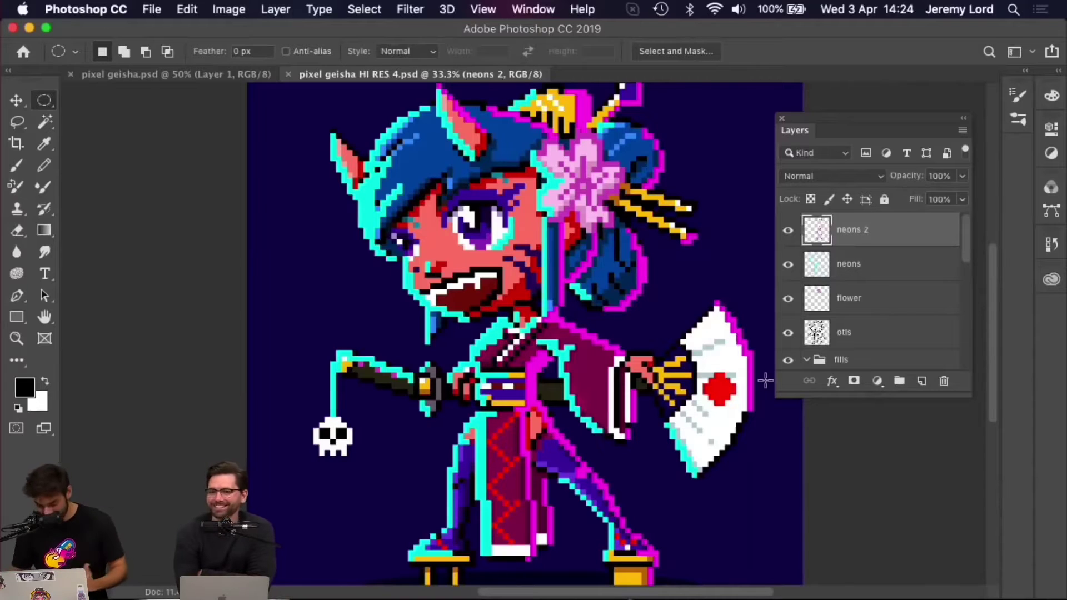
pyautogui.press('super+minus')
pyautogui.press('super+minus')
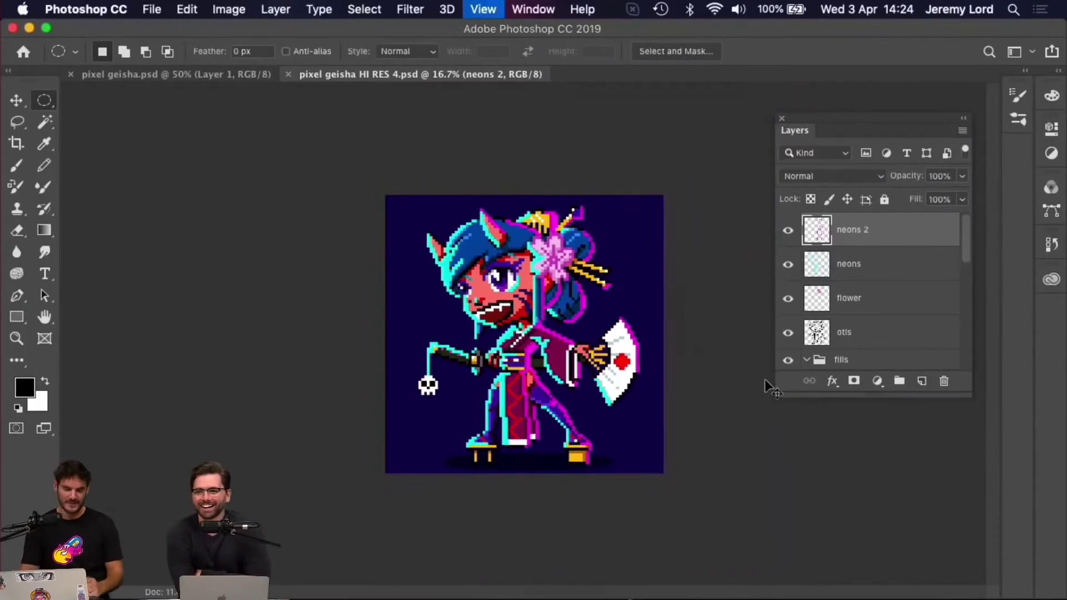
pyautogui.press('super+plus')
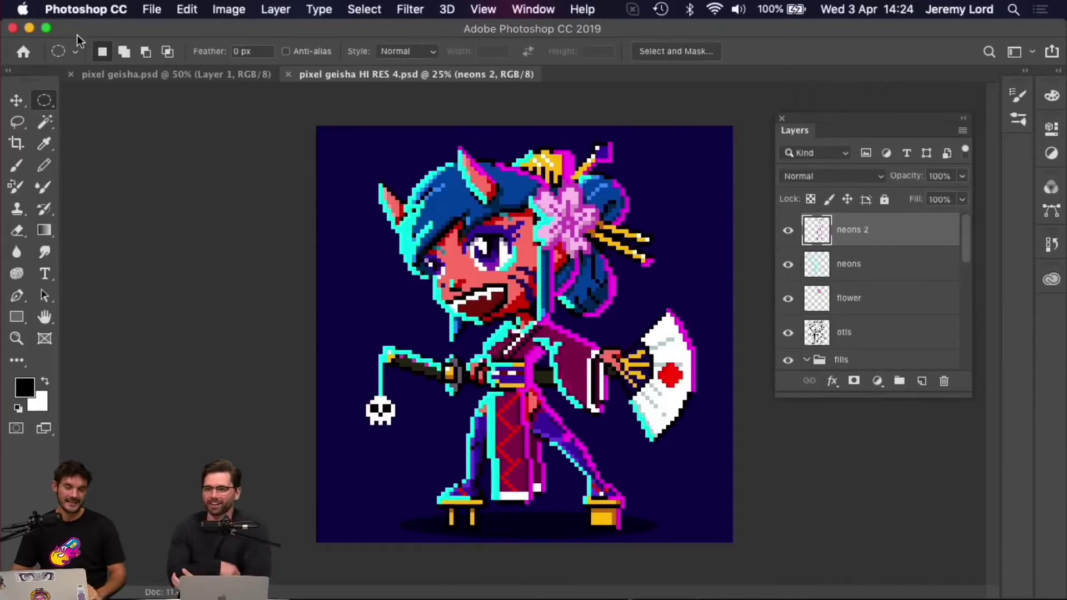
# - Preview pixel sizes.psd in the Livestream folder, close the preview and switch back to Photoshop
pyautogui.click(29, 28)
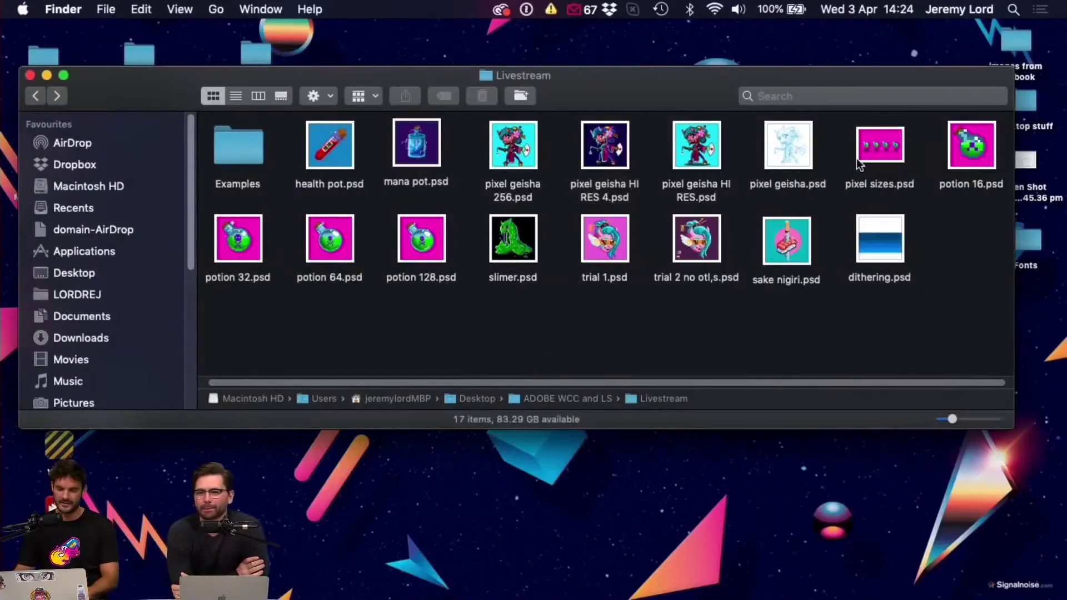
pyautogui.click(860, 156)
pyautogui.press('space')
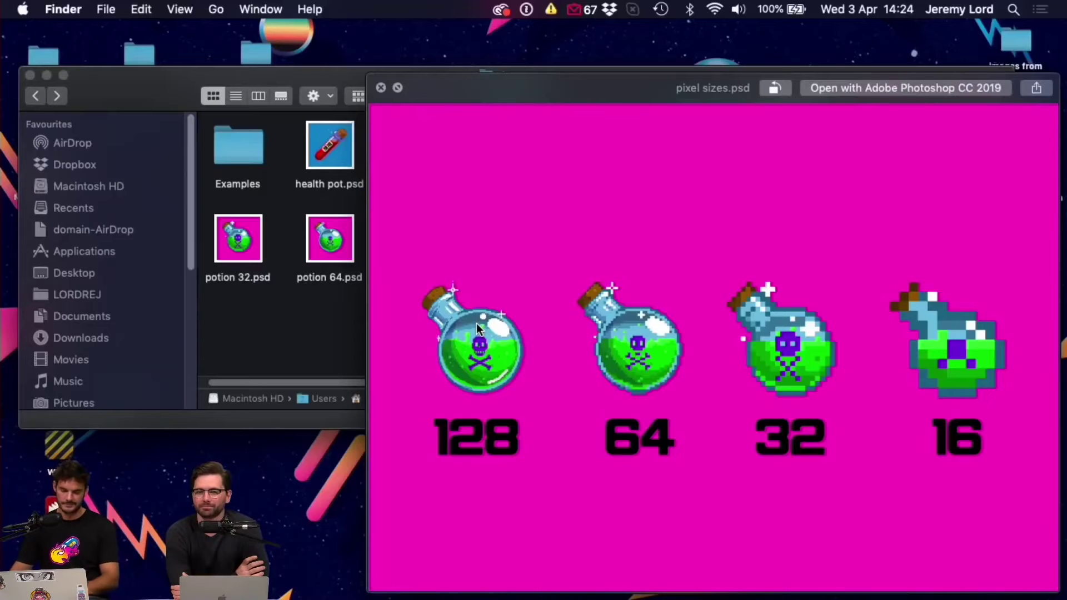
pyautogui.press('space')
pyautogui.click(564, 349)
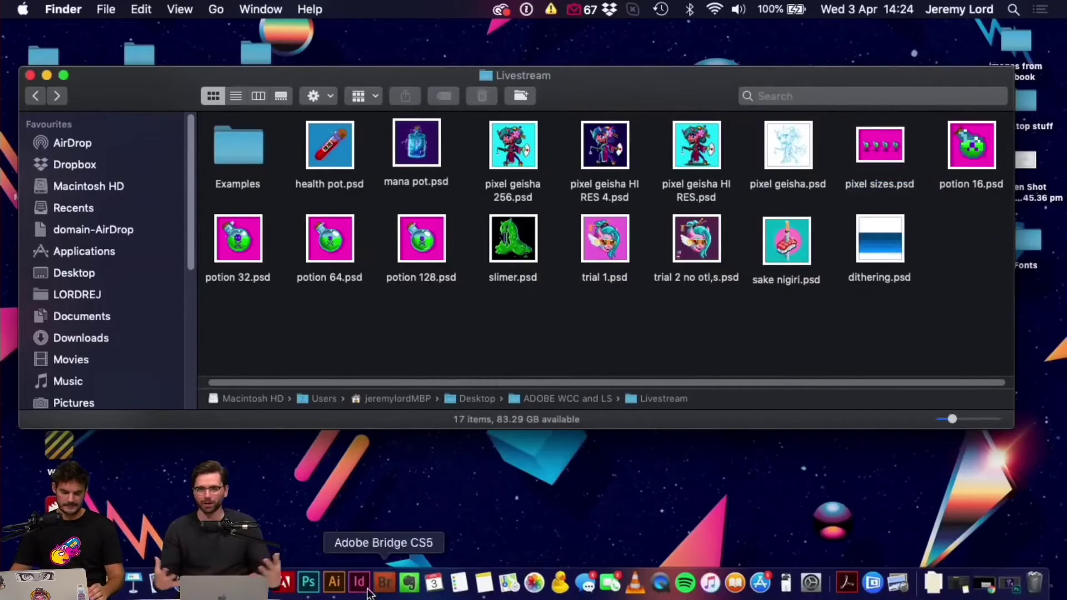
pyautogui.click(308, 582)
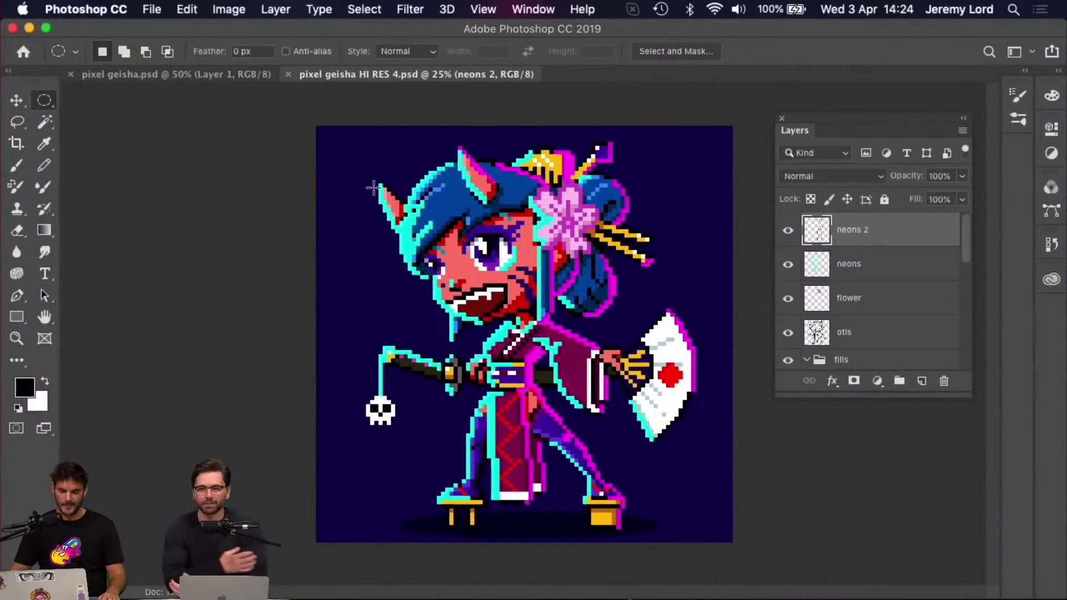
# - Check the image size of pixel geisha.psd and view the sketch's head at 100% in full screen
pyautogui.click(212, 76)
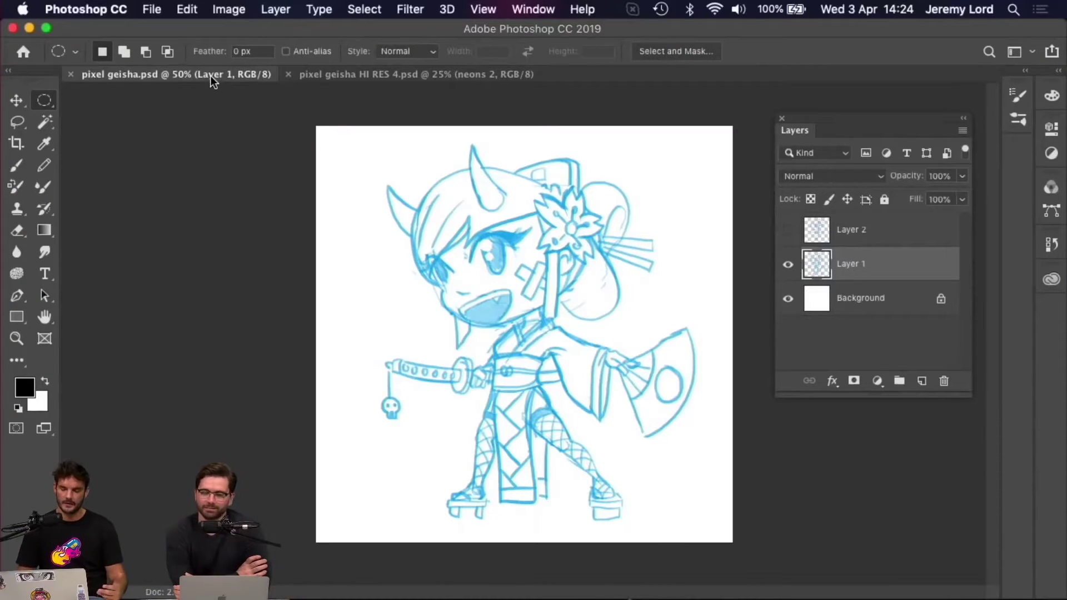
pyautogui.press('super+alt+i')
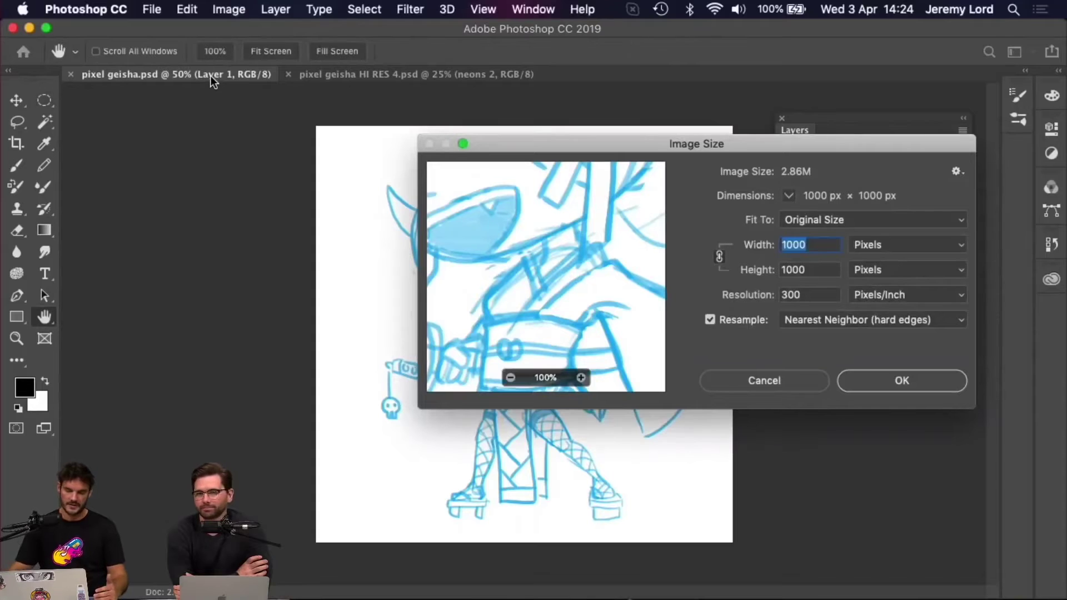
pyautogui.click(767, 381)
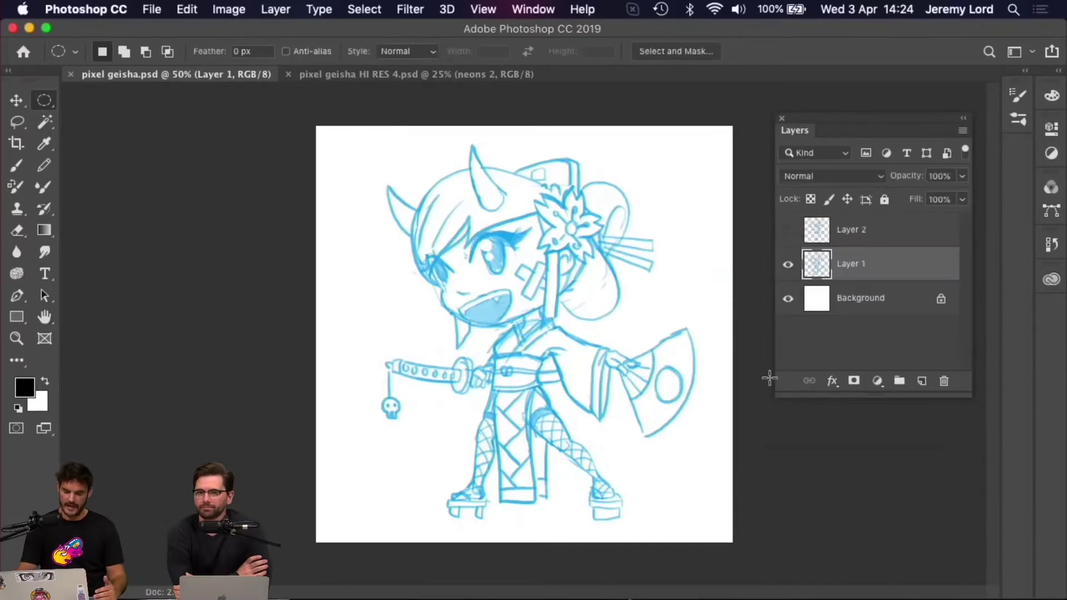
pyautogui.press('super+1')
pyautogui.press('f')
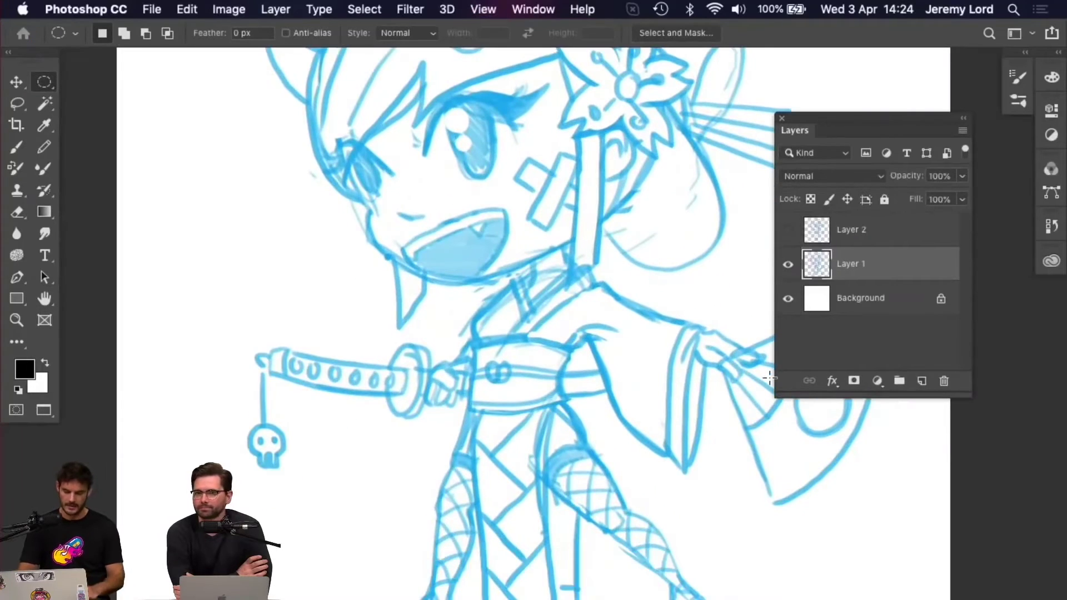
pyautogui.moveTo(535, 282); pyautogui.dragTo(535, 424)
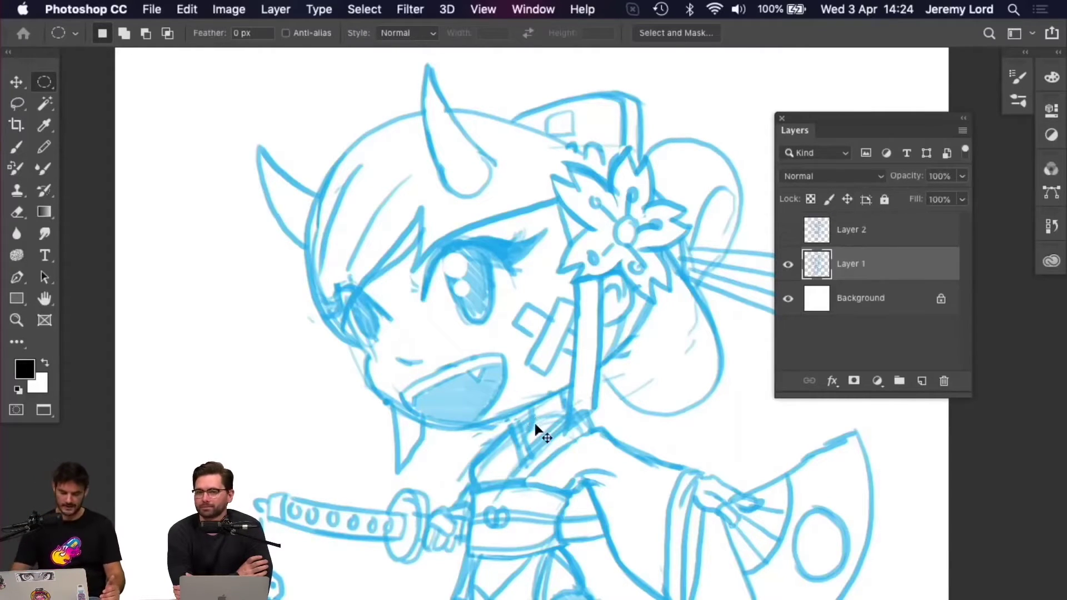
# - Create a new 128 x 128 pixel document at 300 pixels/inch in 8-bit RGB with a white background
pyautogui.press('super+n')
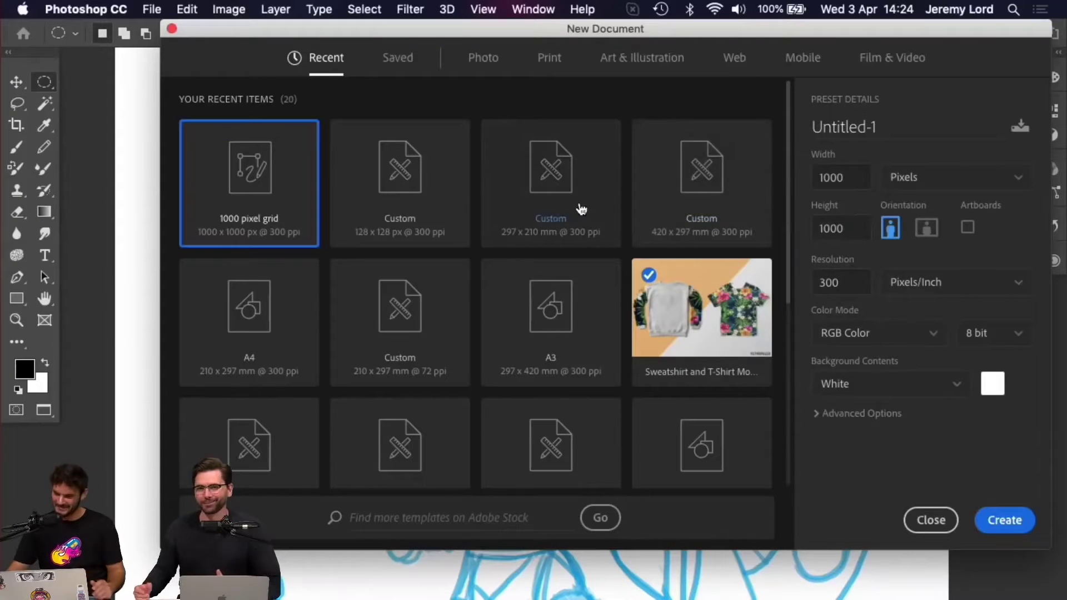
pyautogui.doubleClick(850, 178)
pyautogui.write('128')
pyautogui.doubleClick(854, 230)
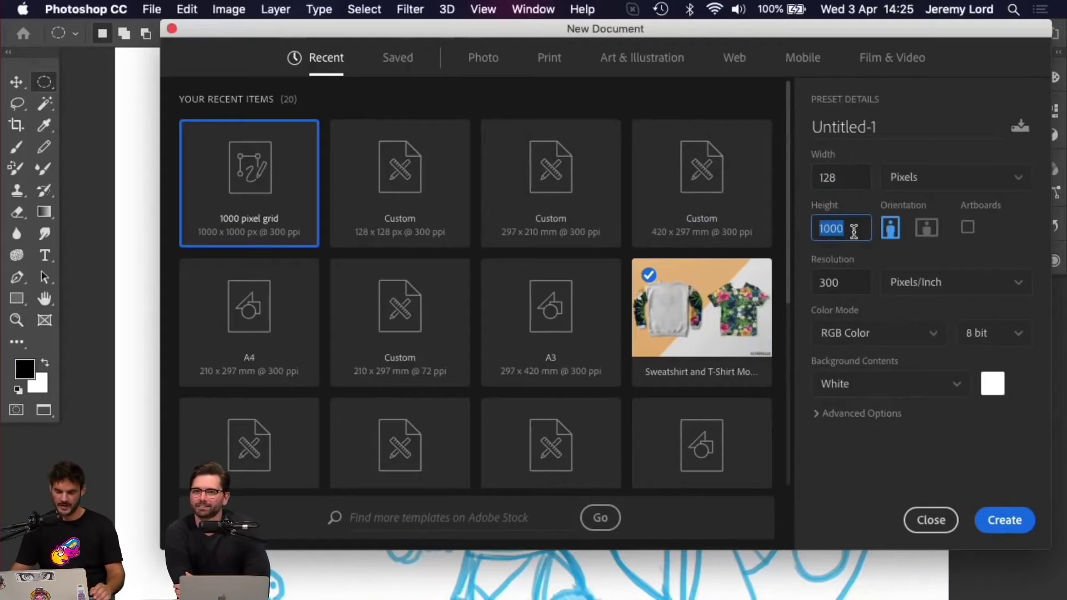
pyautogui.write('128')
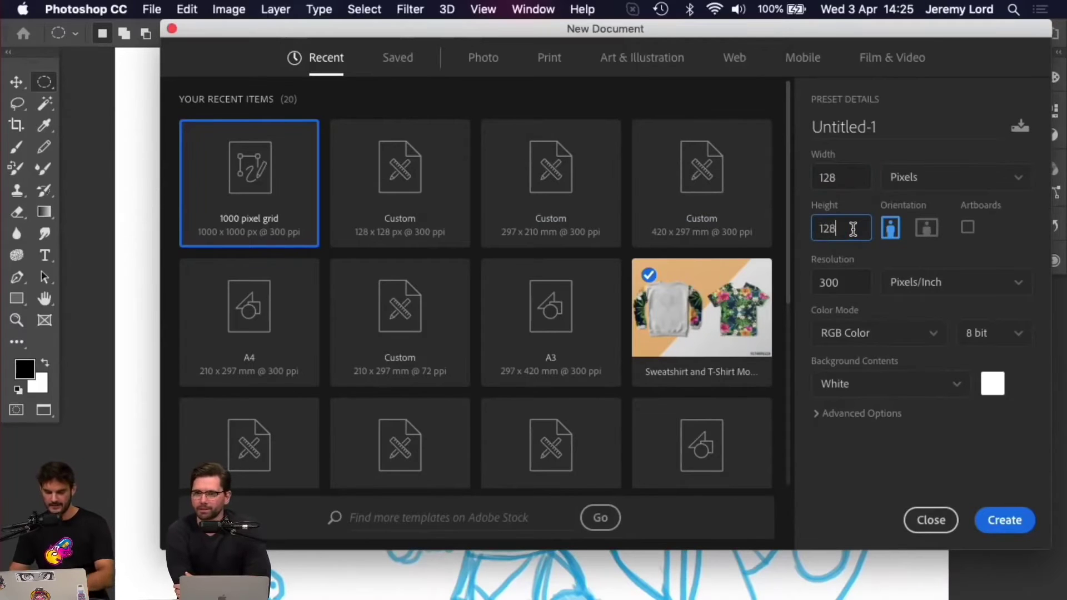
pyautogui.click(951, 179)
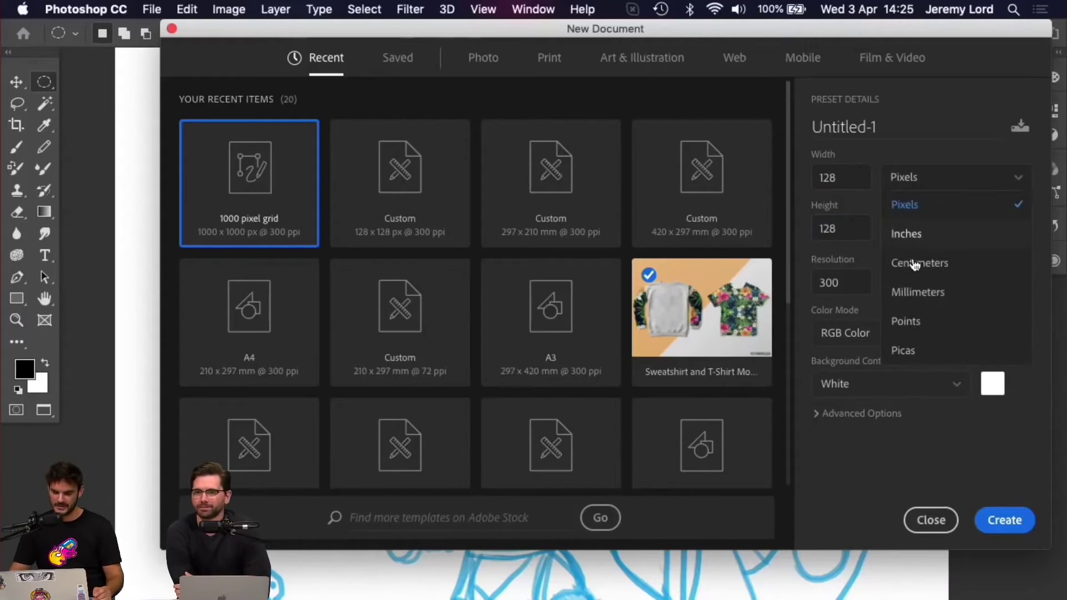
pyautogui.click(917, 207)
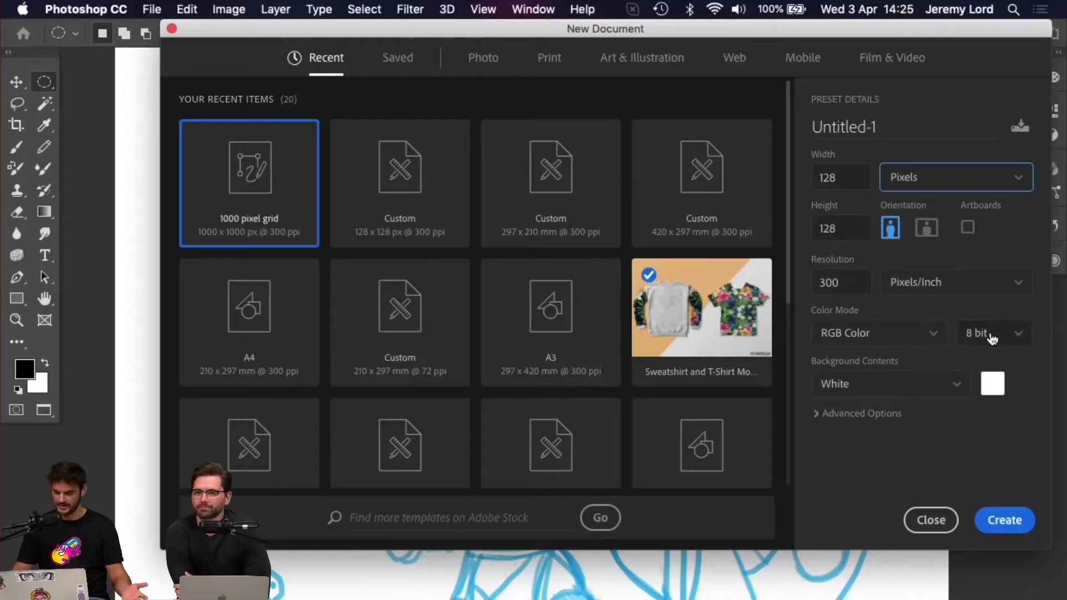
pyautogui.click(1009, 520)
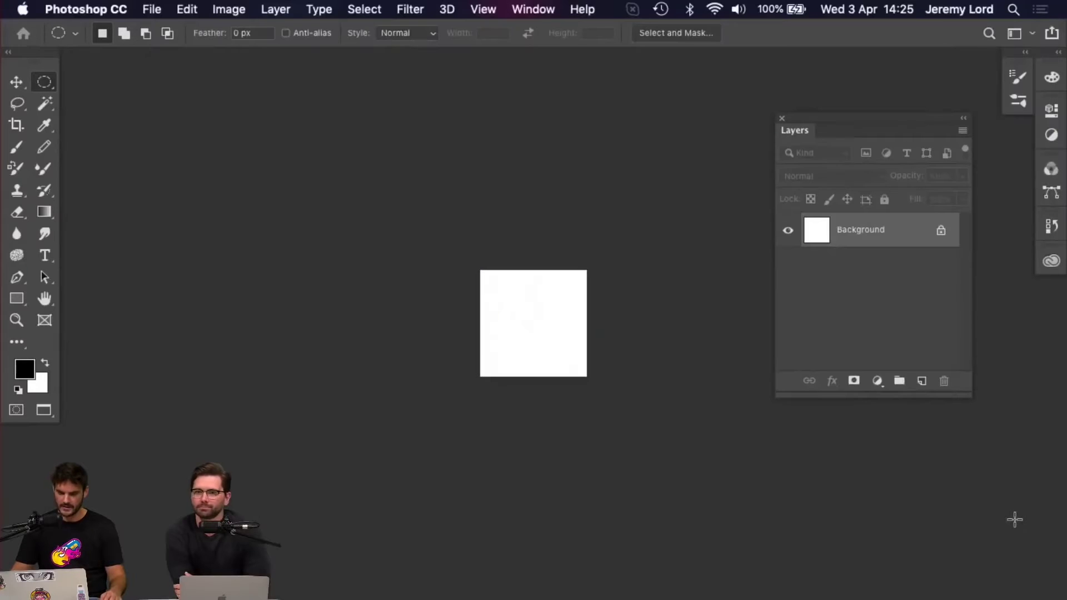
pyautogui.press('super+equal')
pyautogui.press('super+equal')
pyautogui.press('super+equal')
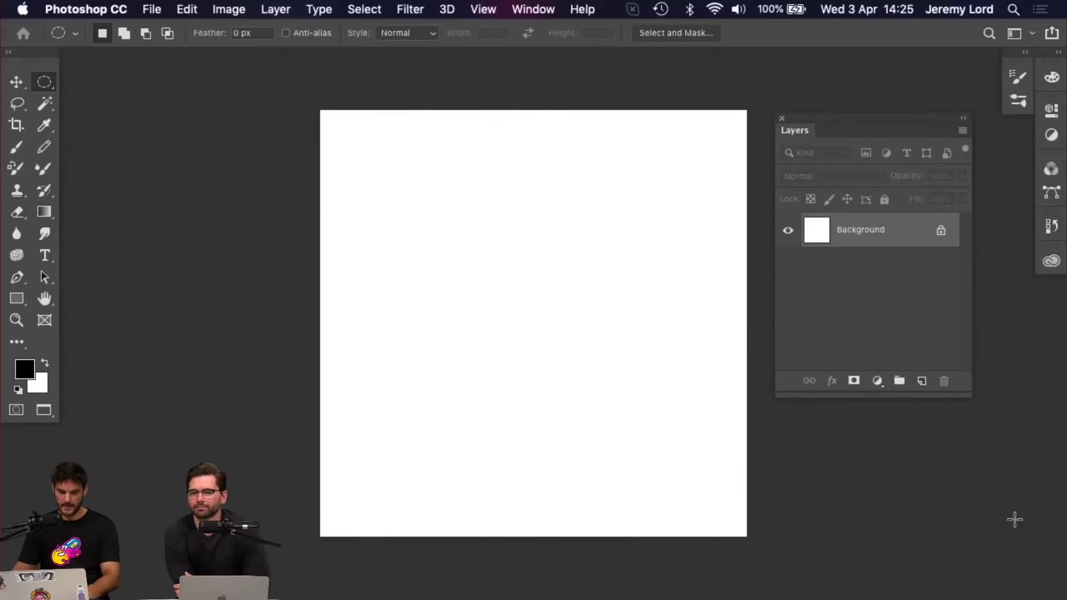
# - Copy the Layer 1 sketch from pixel geisha.psd into the new 128 x 128 pixel document
pyautogui.press('f')
pyautogui.press('f')
pyautogui.click(212, 78)
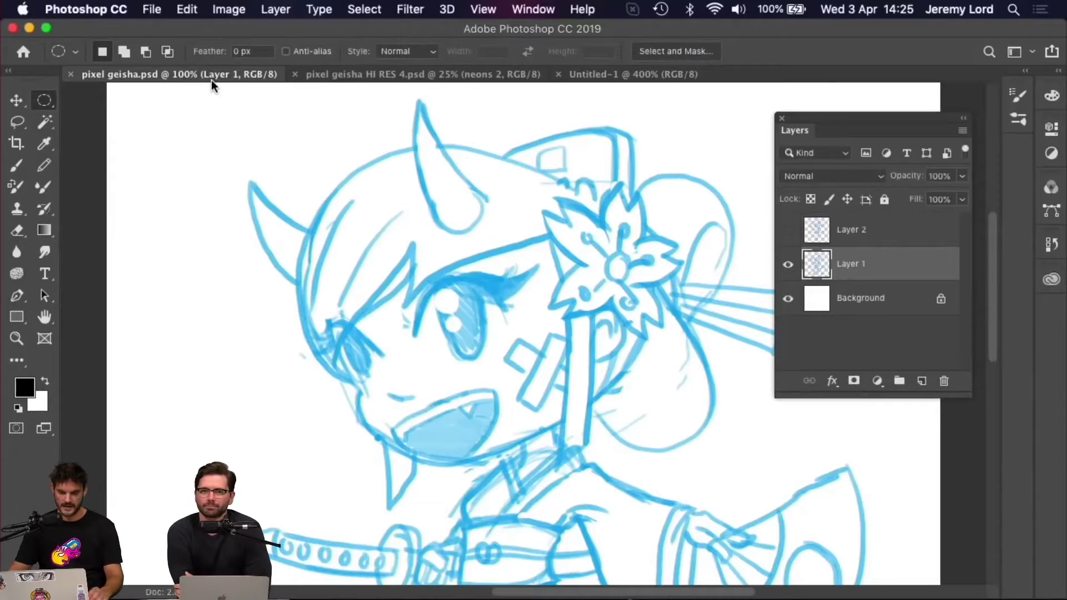
pyautogui.press('super+minus')
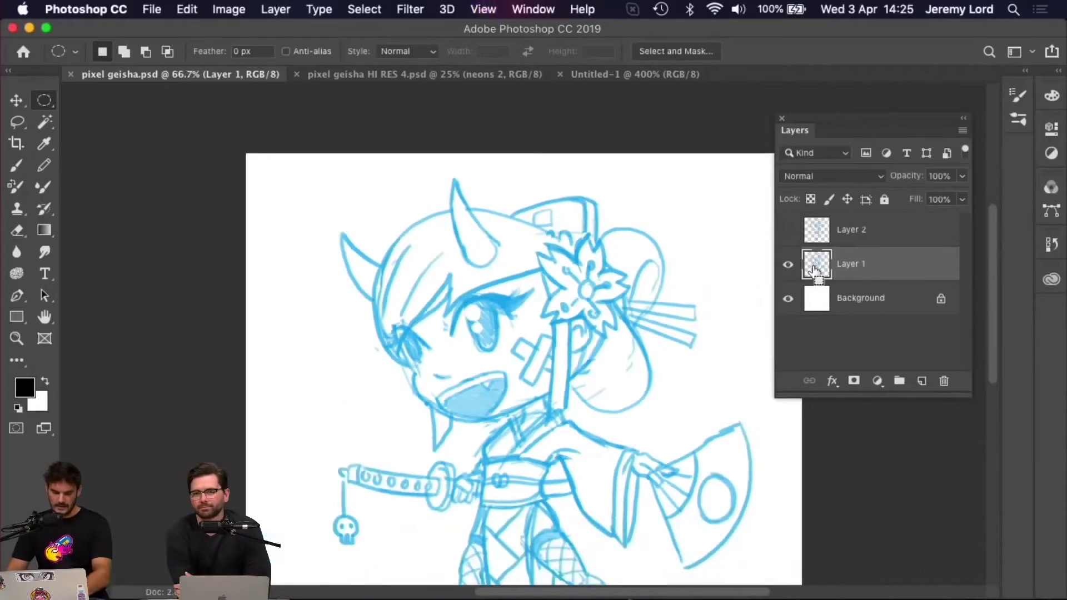
pyautogui.press('super+minus')
pyautogui.press('v')
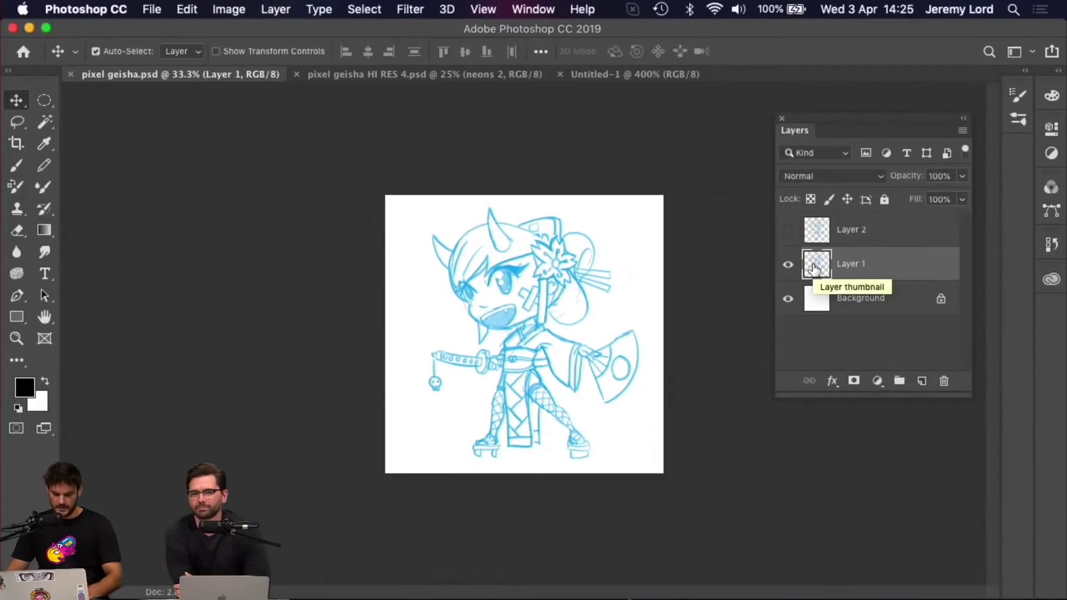
pyautogui.click(629, 74)
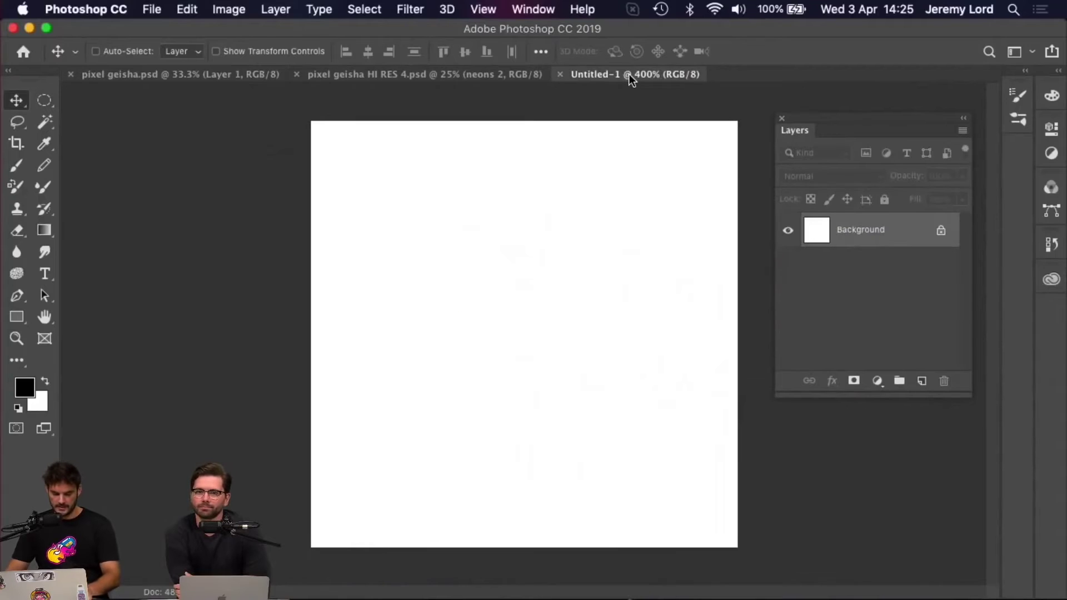
pyautogui.press('super+v')
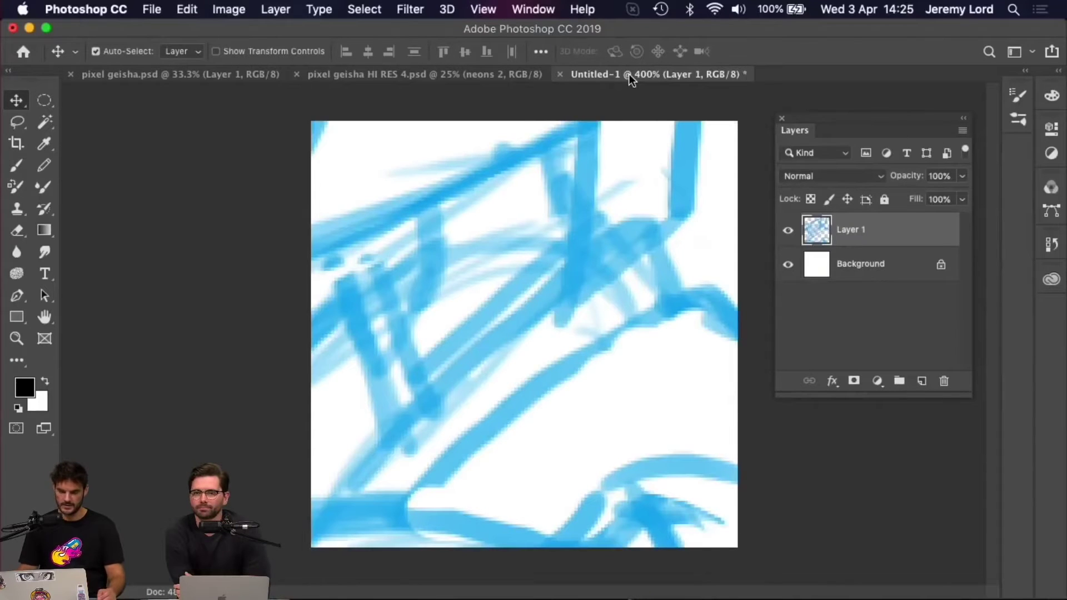
pyautogui.press('super+plus')
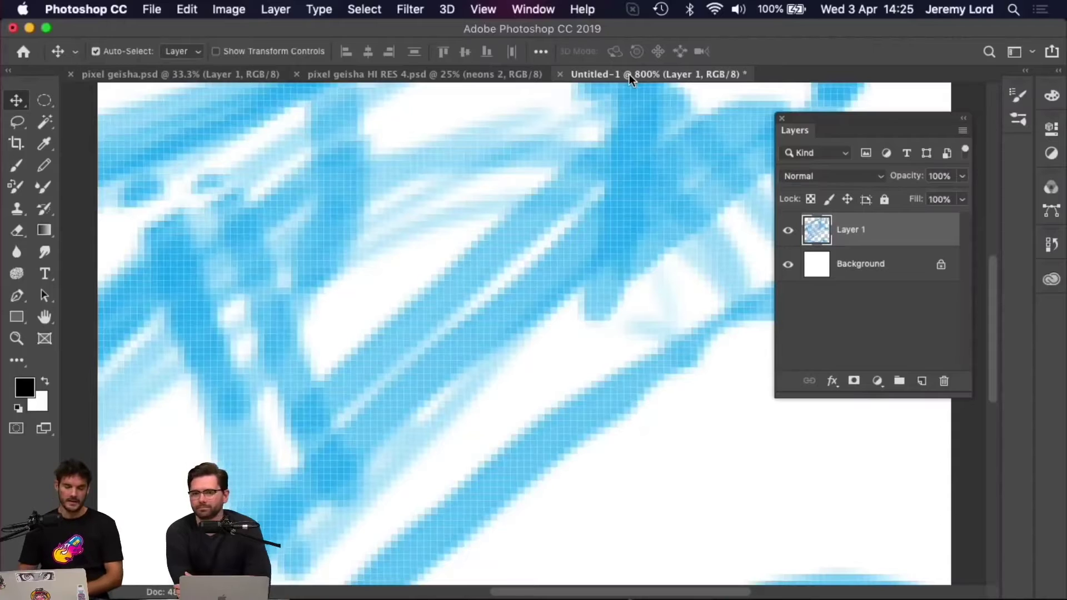
pyautogui.press('i')
pyautogui.press('super+k')
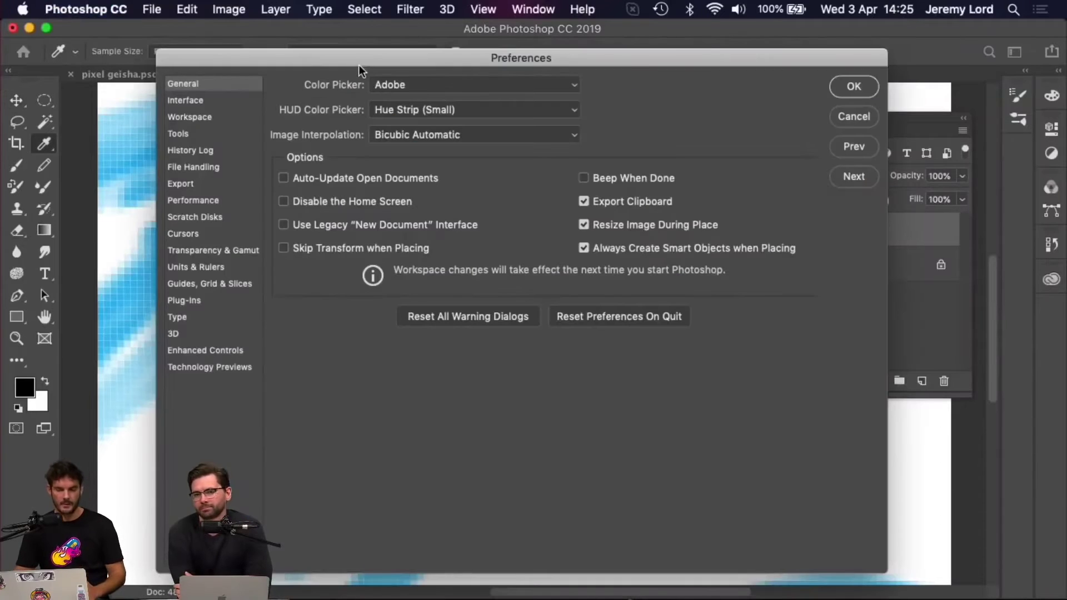
pyautogui.click(854, 116)
pyautogui.press('v')
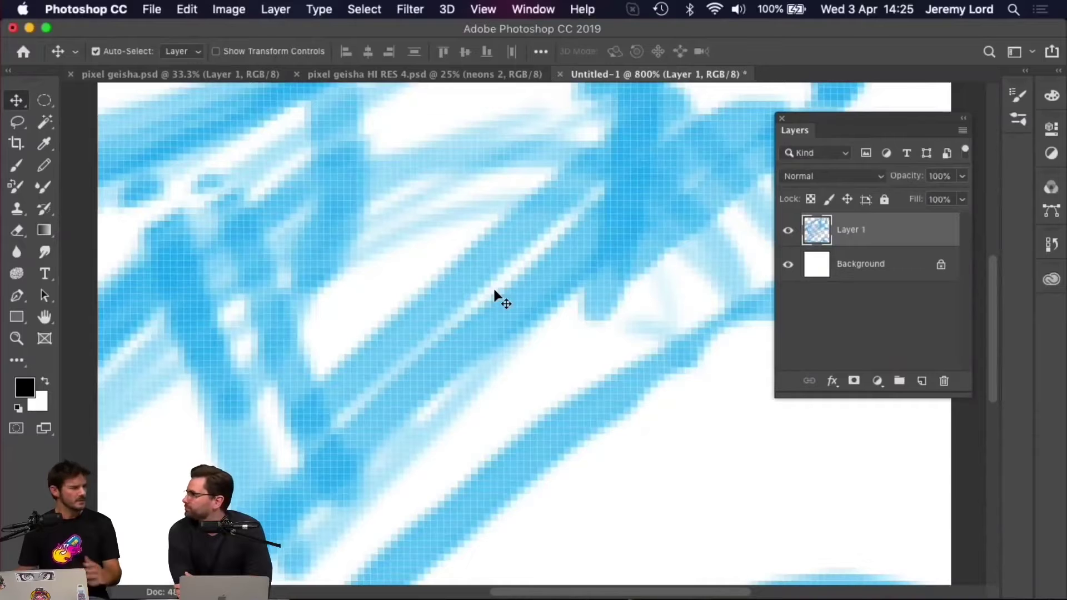
# - Put the Layer 1 sketch into Free Transform with its whole bounding box in view
pyautogui.press('super+minus')
pyautogui.press('super+minus')
pyautogui.press('super+minus')
pyautogui.press('super+minus')
pyautogui.press('super+minus')
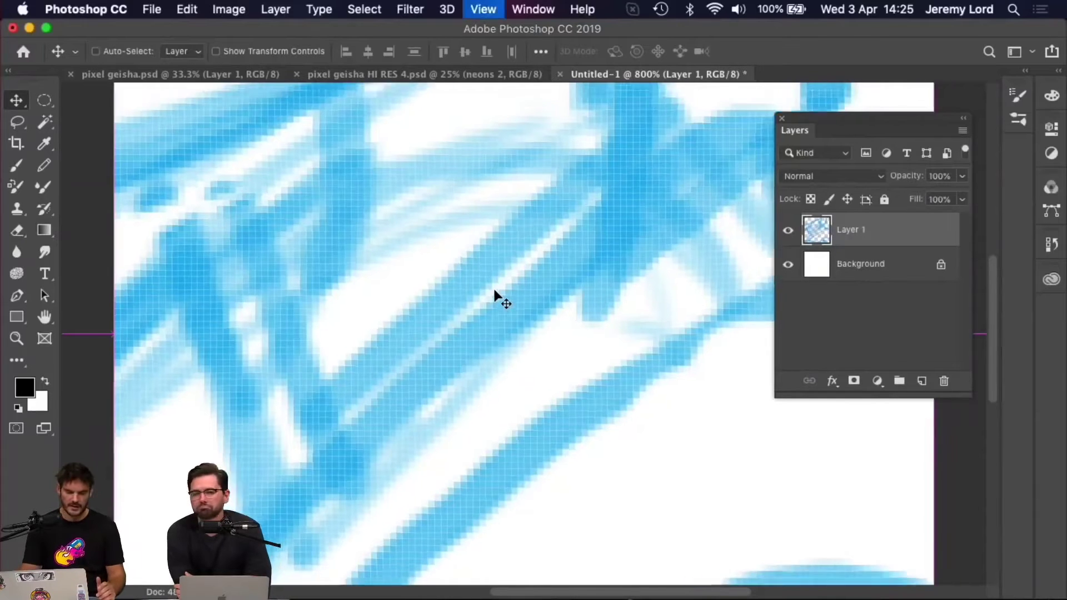
pyautogui.press('super+minus')
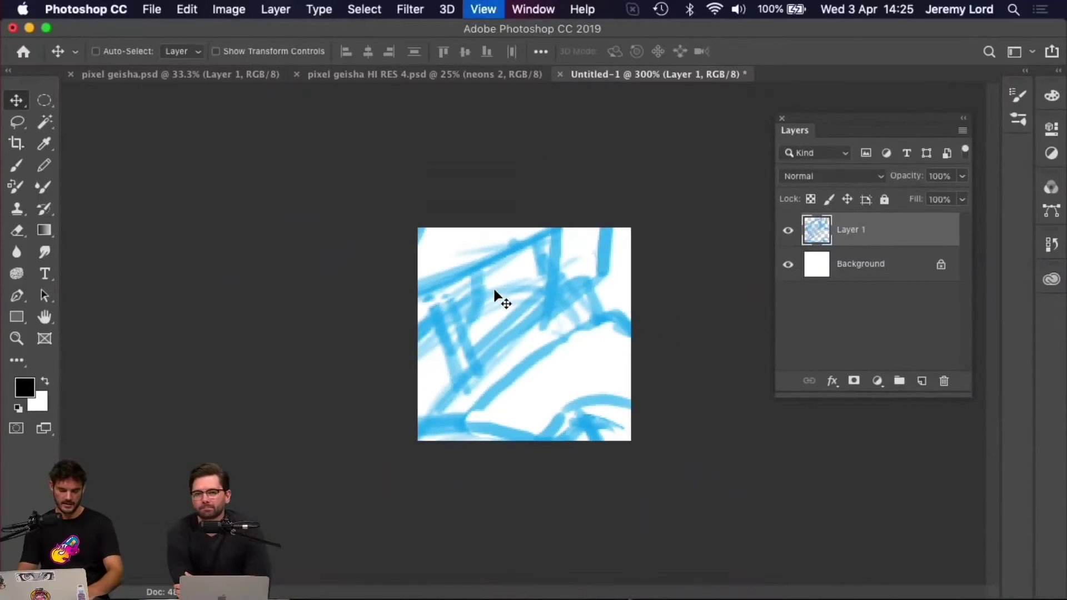
pyautogui.press('super+minus')
pyautogui.press('super+t')
pyautogui.press('super+minus')
pyautogui.press('super+minus')
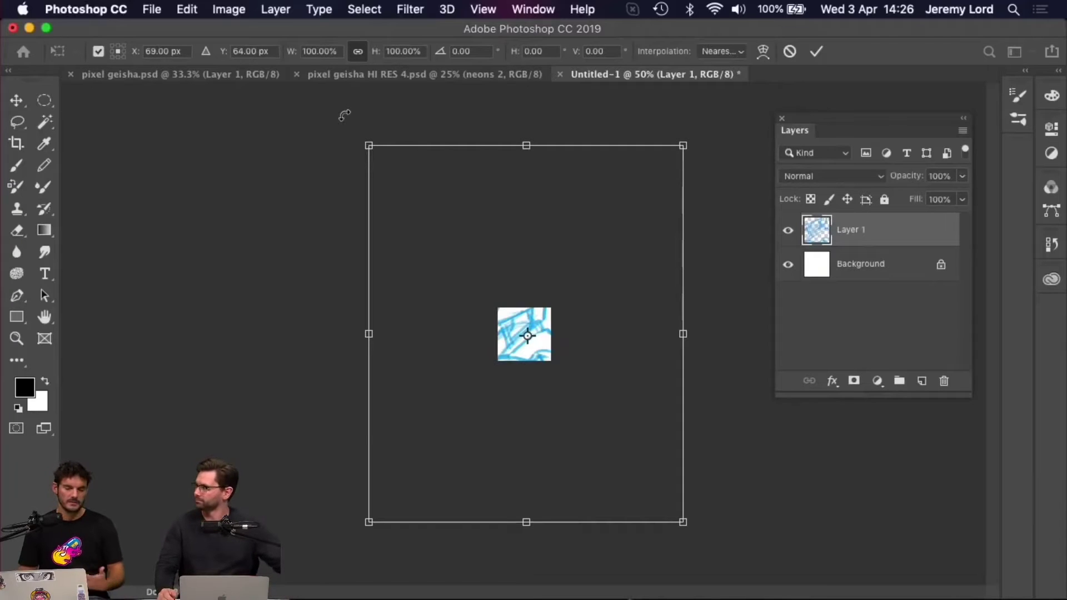
# - Try scaling the sketch proportionally about its centre to 13.27%, inspect it at 400%, and undo the scaling
pyautogui.moveTo(369, 147); pyautogui.dragTo(505, 307)
pyautogui.press('super+equal')
pyautogui.press('super+equal')
pyautogui.press('super+equal')
pyautogui.press('super+equal')
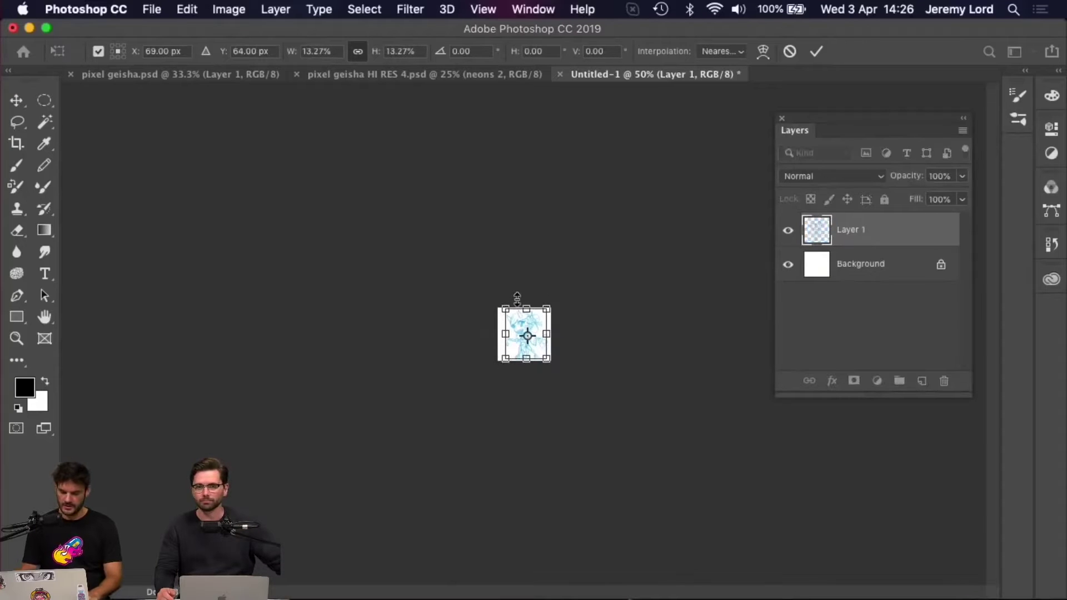
pyautogui.press('super+equal')
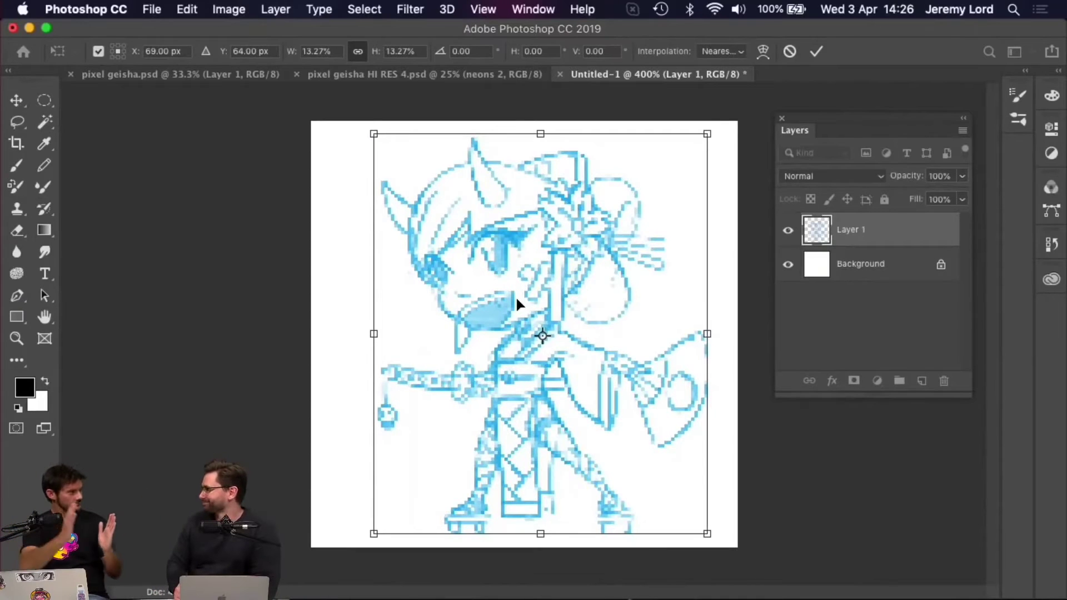
pyautogui.press('super+z')
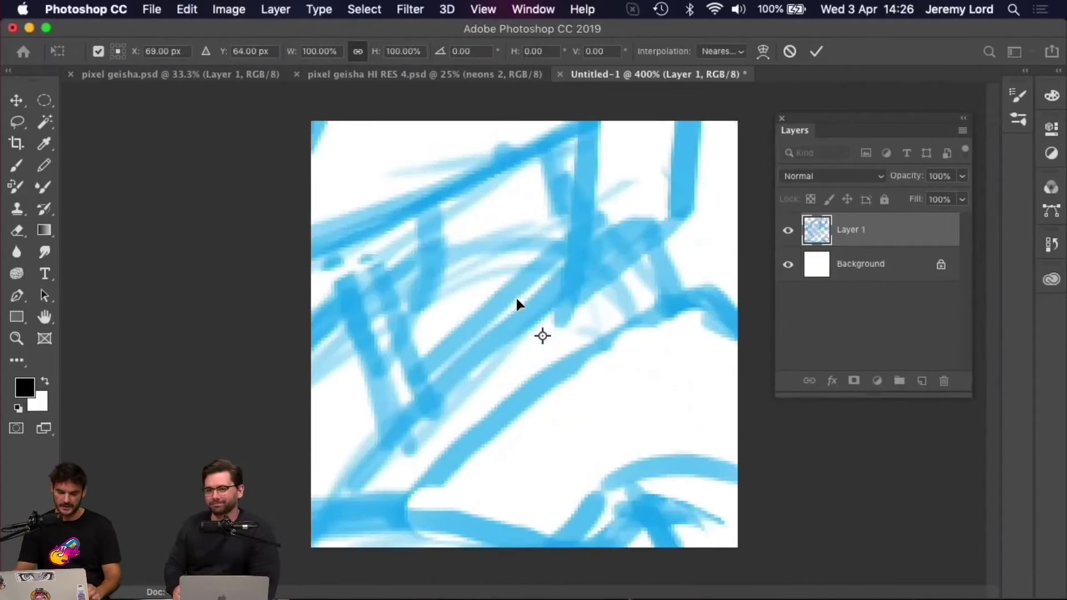
# - Scale the sketch proportionally about its centre to about 13.13% so the whole figure fits the canvas, and apply the transform
pyautogui.press('super+minus')
pyautogui.press('super+minus')
pyautogui.press('super+minus')
pyautogui.press('super+minus')
pyautogui.press('super+minus')
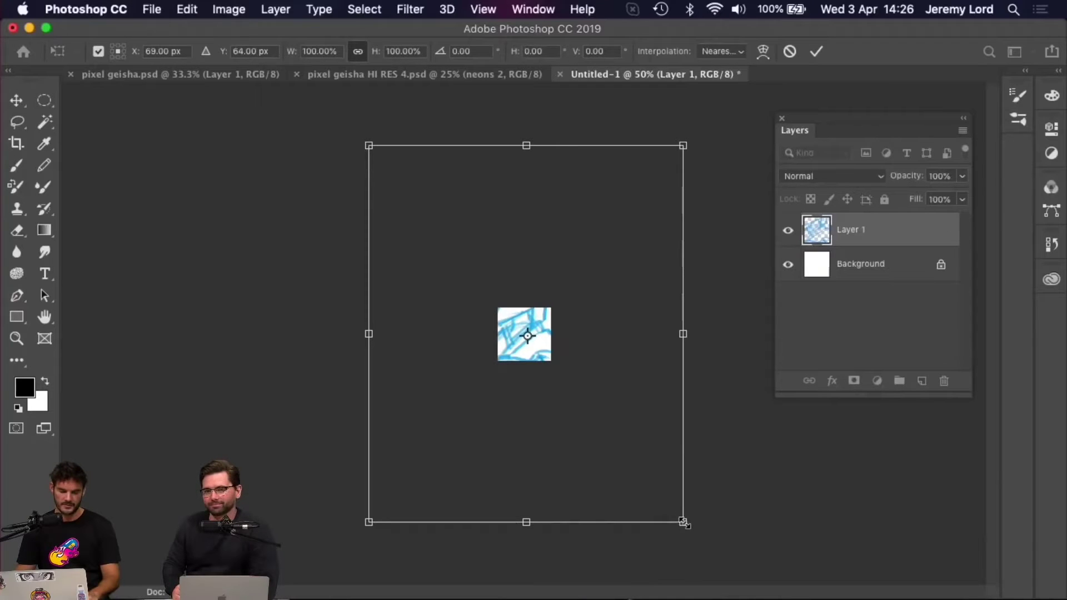
pyautogui.moveTo(683, 523); pyautogui.dragTo(534, 369)
pyautogui.press('super+plus')
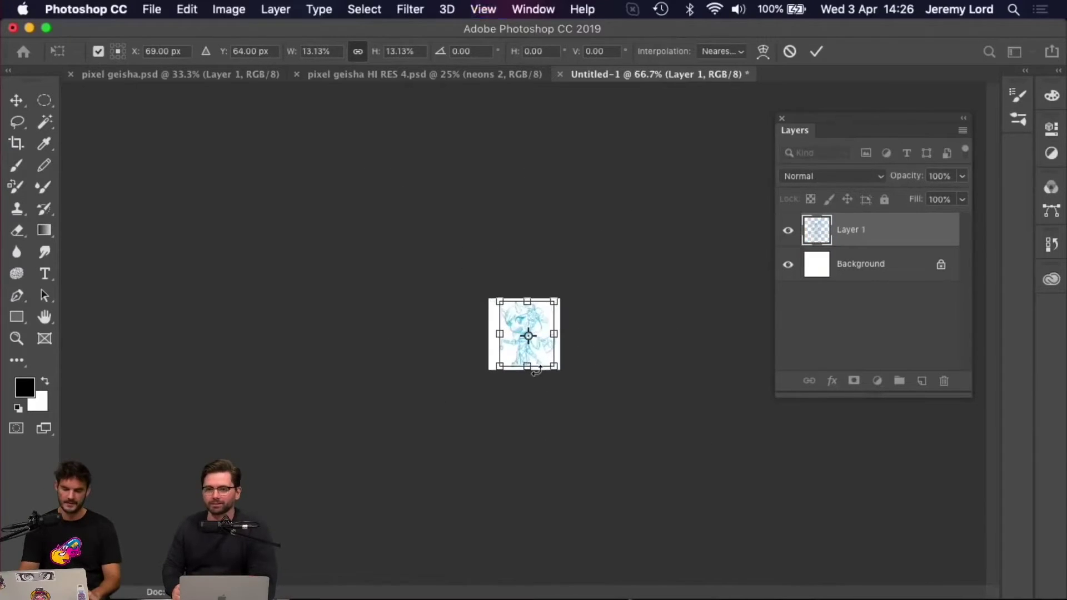
pyautogui.press('super+plus')
pyautogui.press('super+plus')
pyautogui.press('super+plus')
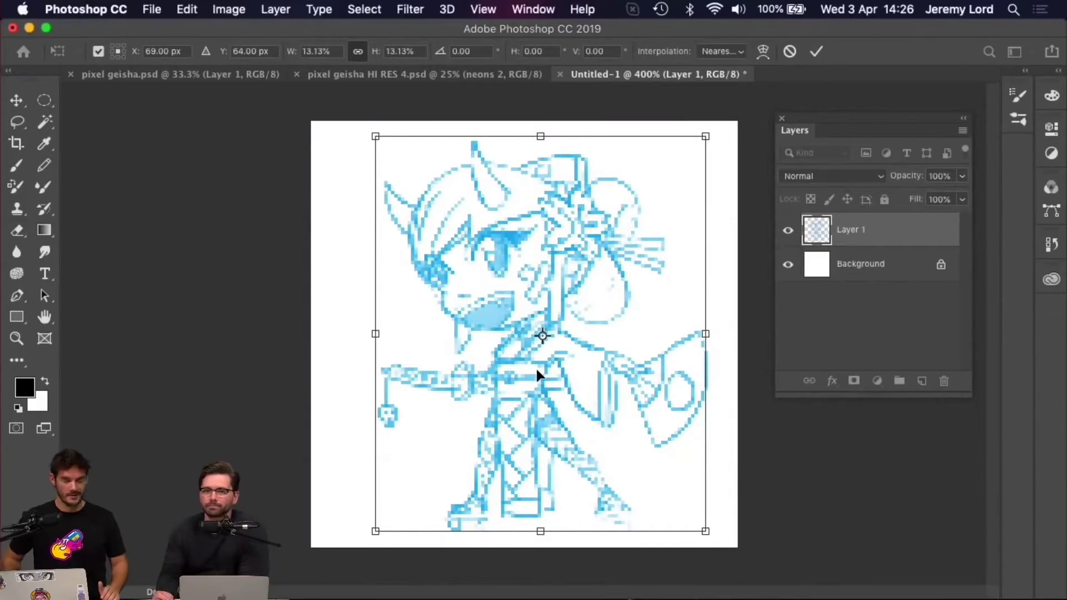
pyautogui.press('Return')
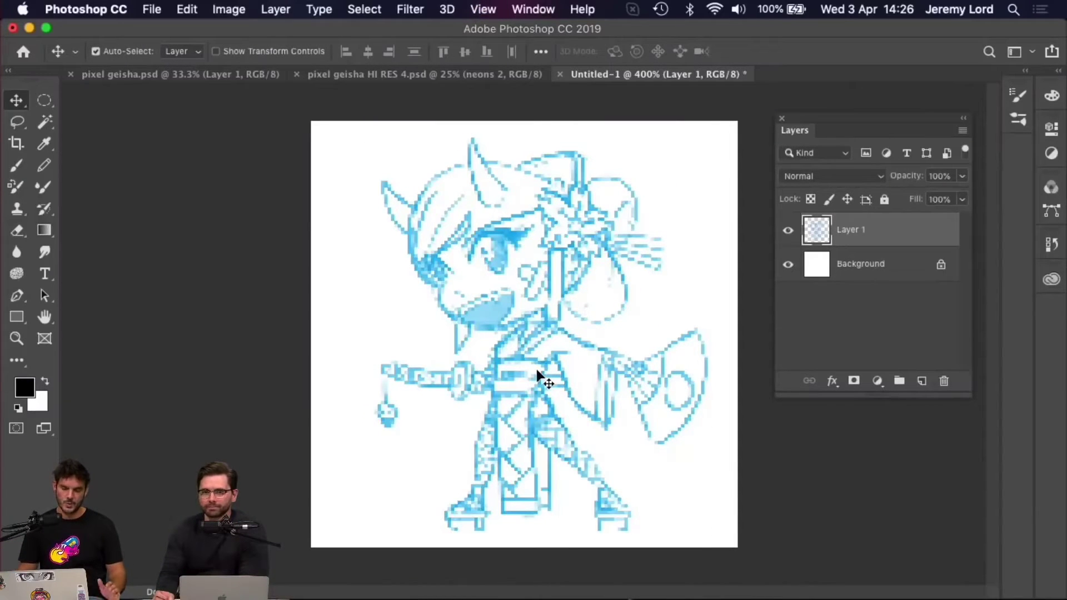
# - Examine the scaled sketch's pixels up close and check the document's image size without changing it
pyautogui.press('super+plus')
pyautogui.press('super+plus')
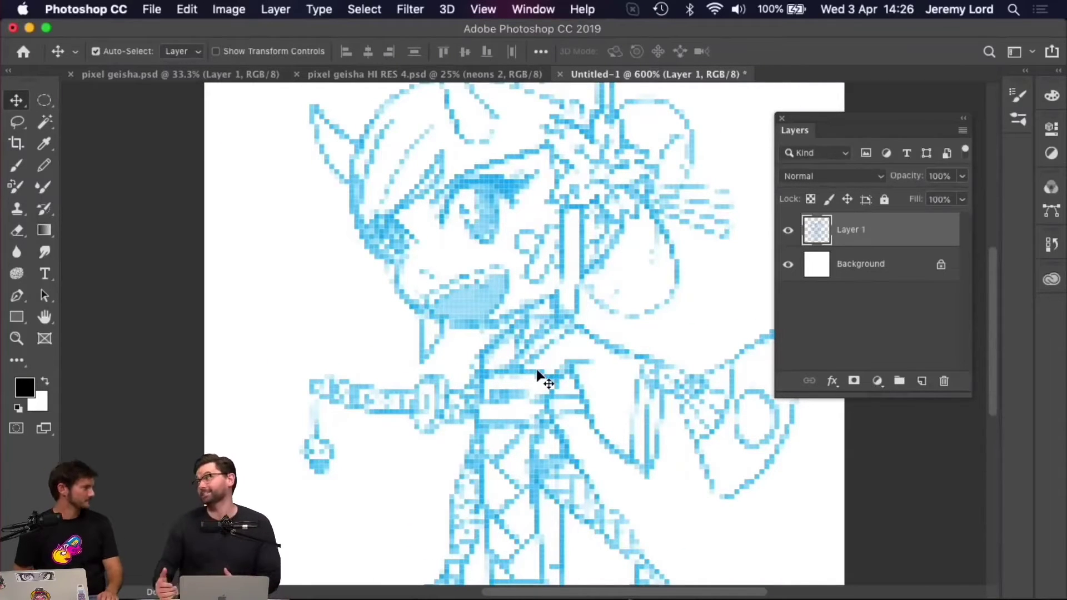
pyautogui.press('super+minus')
pyautogui.press('super+minus')
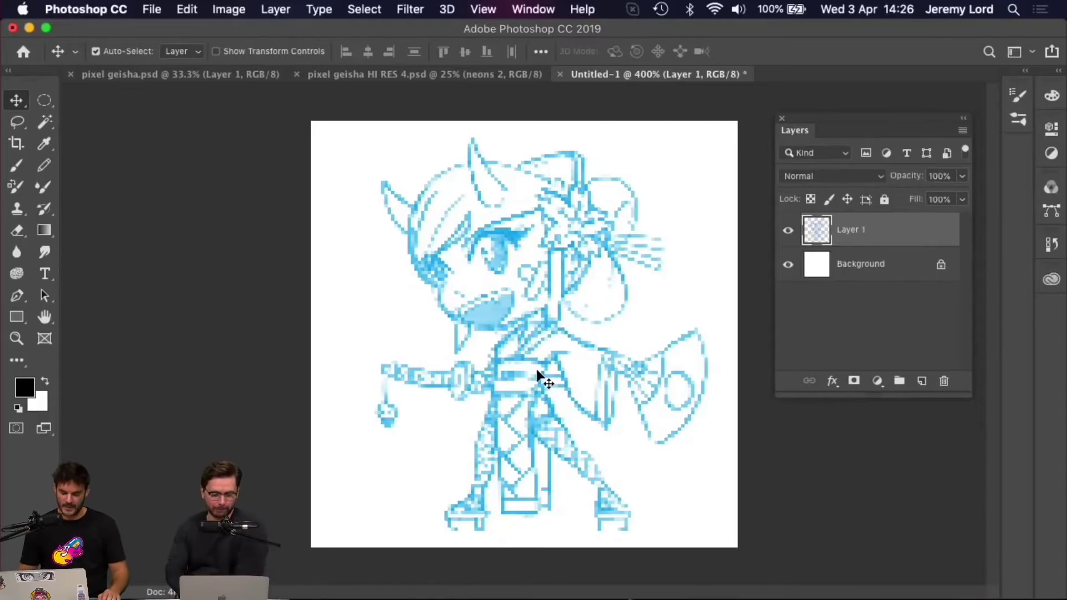
pyautogui.press('super+equal')
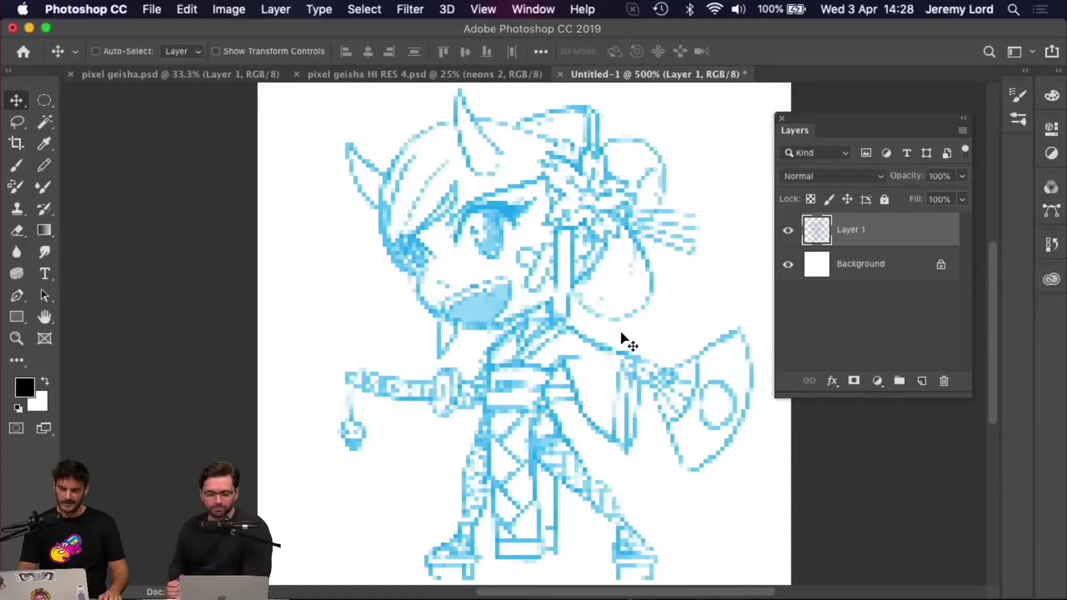
pyautogui.hotkey('ctrl', 'z')
pyautogui.hotkey('ctrl', 'shift', 'z')
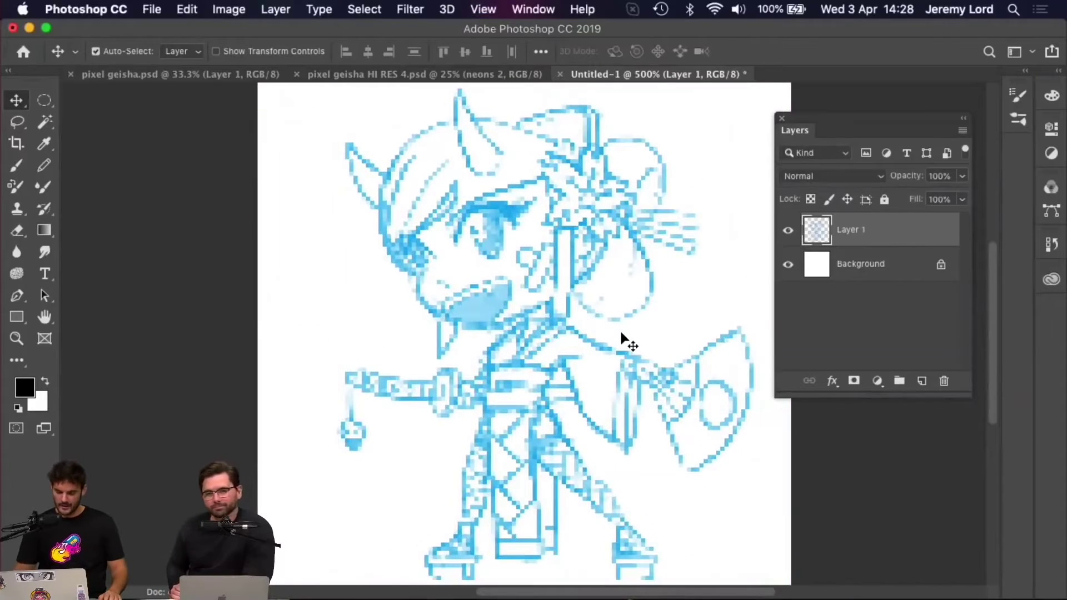
pyautogui.hotkey('ctrl', 'z')
pyautogui.hotkey('ctrl', 'alt', 'i')
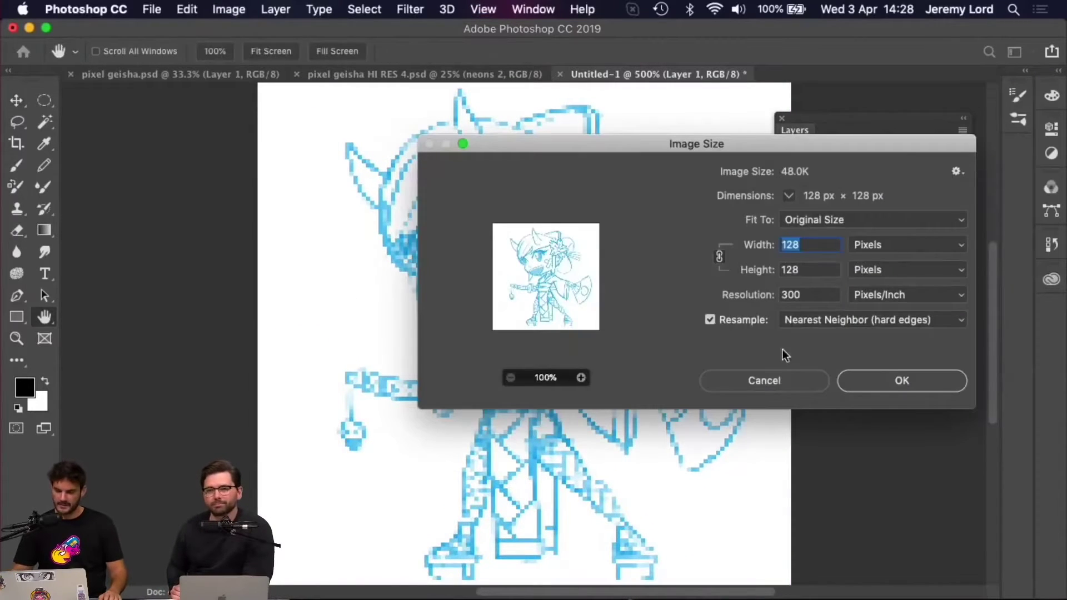
pyautogui.click(749, 379)
pyautogui.press('v')
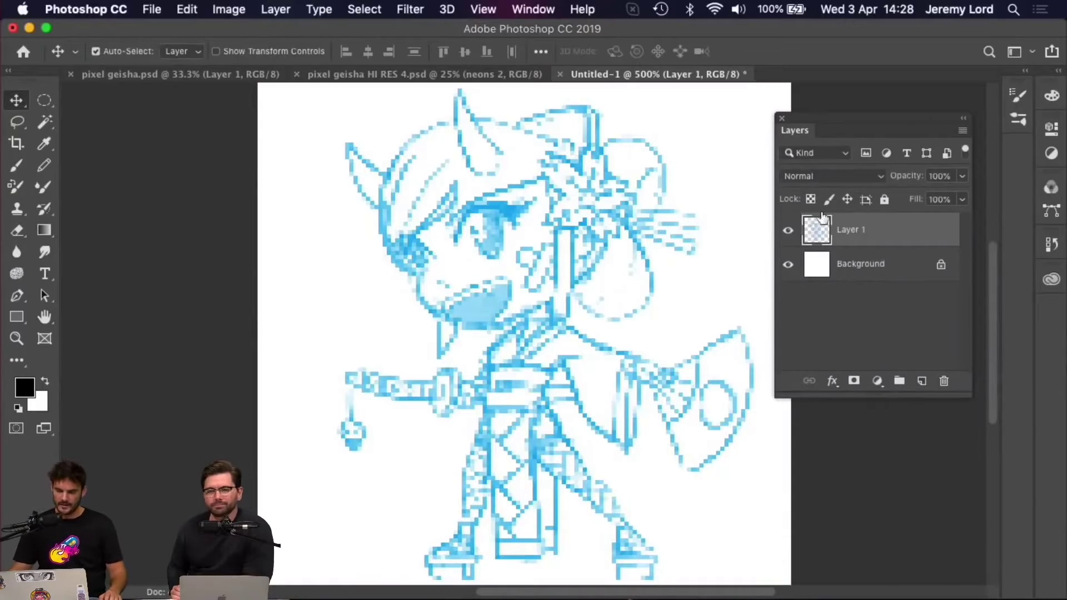
# - Rename Layer 1 as sketch and lock the layer completely
pyautogui.write('s')
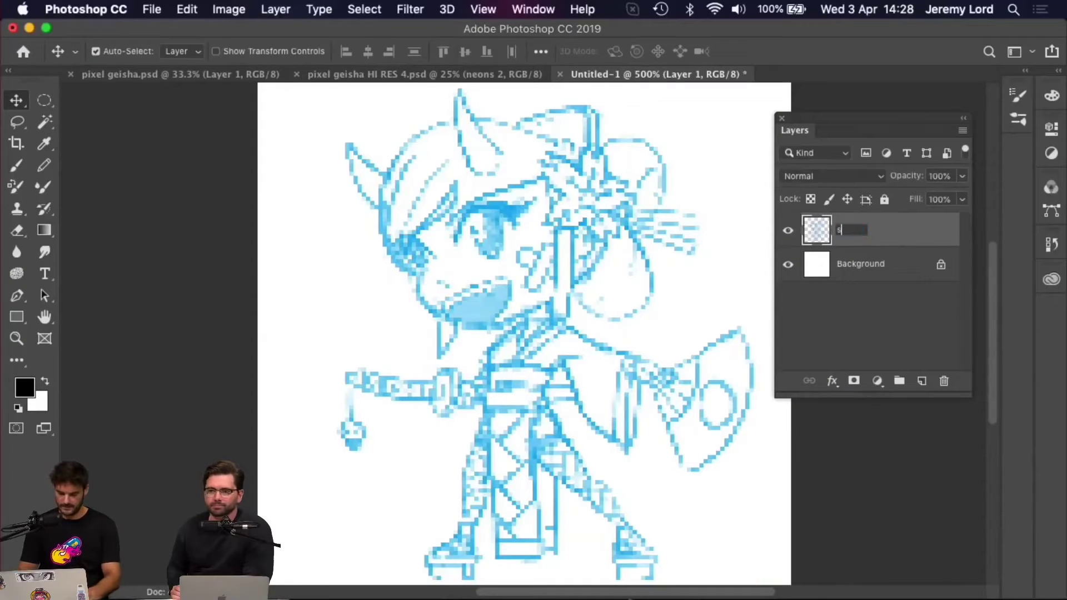
pyautogui.write('ketch')
pyautogui.press('Return')
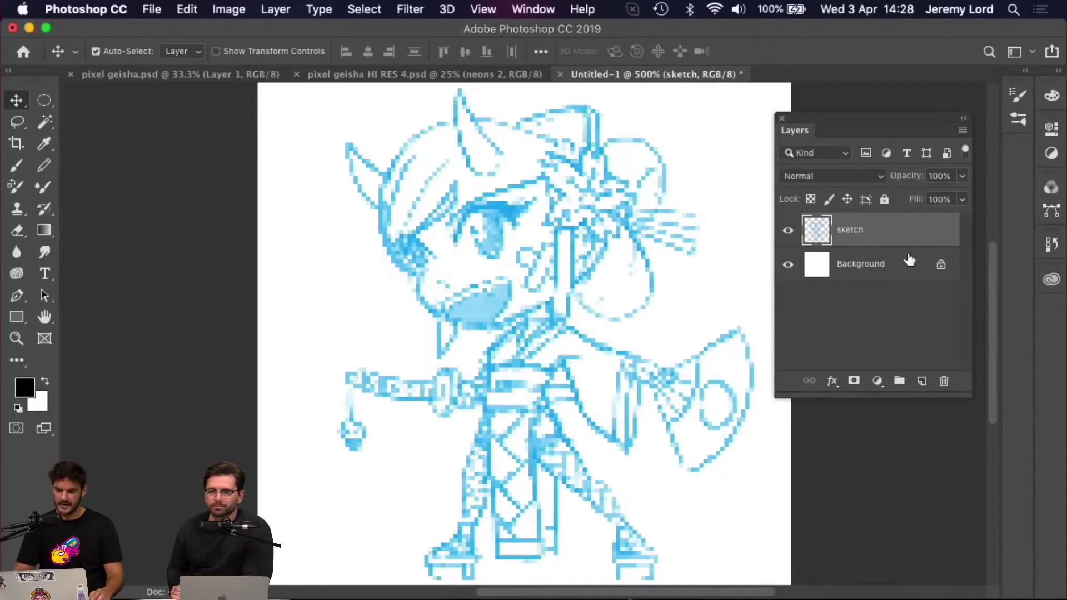
pyautogui.click(884, 199)
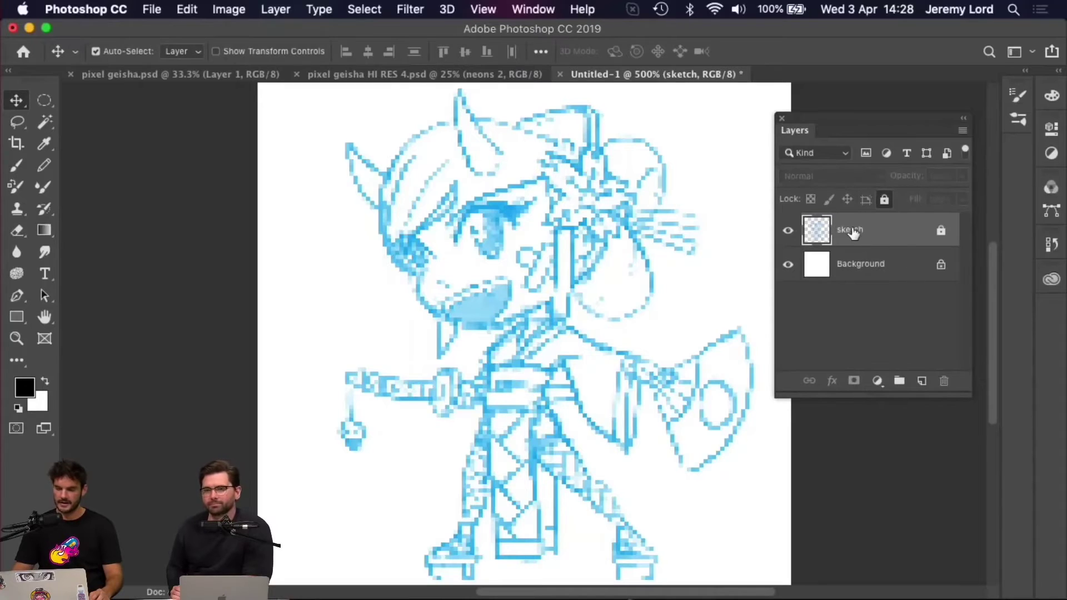
# - Add a new empty layer above the sketch layer and name it otl
pyautogui.click(922, 381)
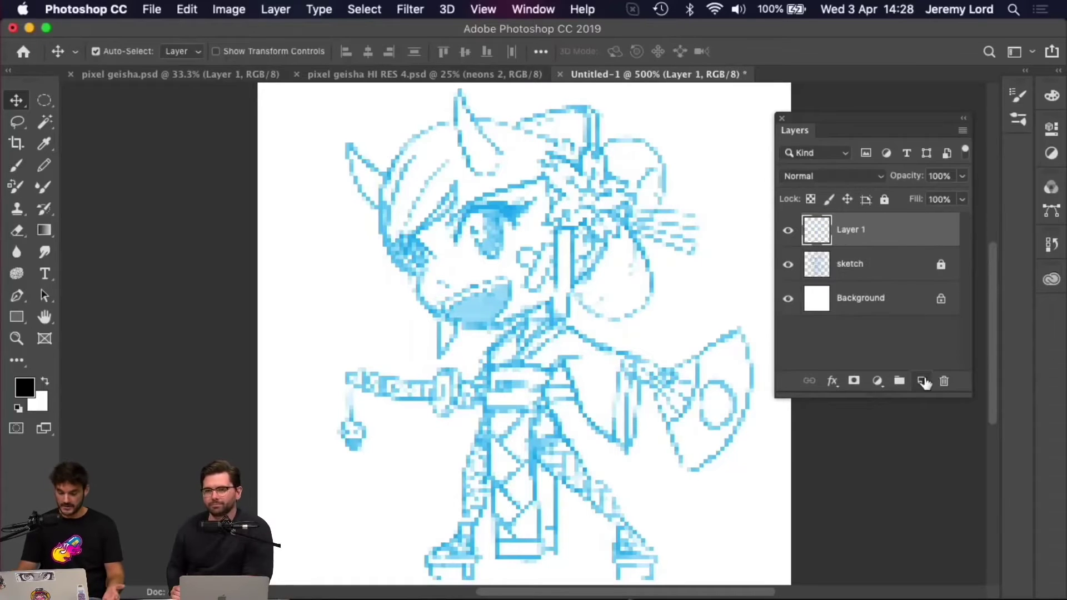
pyautogui.press('super+minus')
pyautogui.press('super+equal')
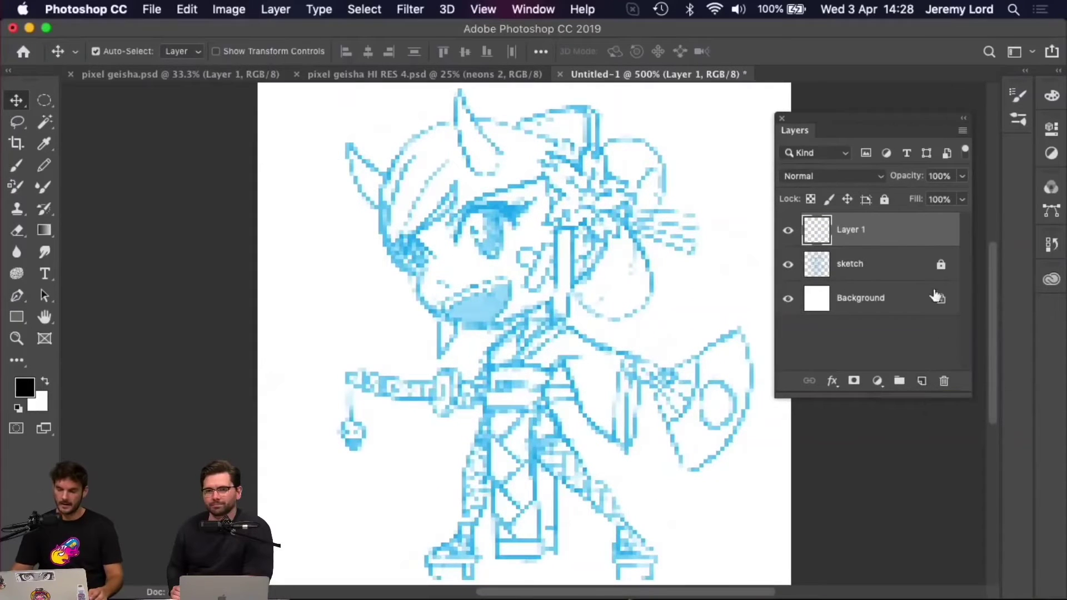
pyautogui.write('otl')
pyautogui.press('Return')
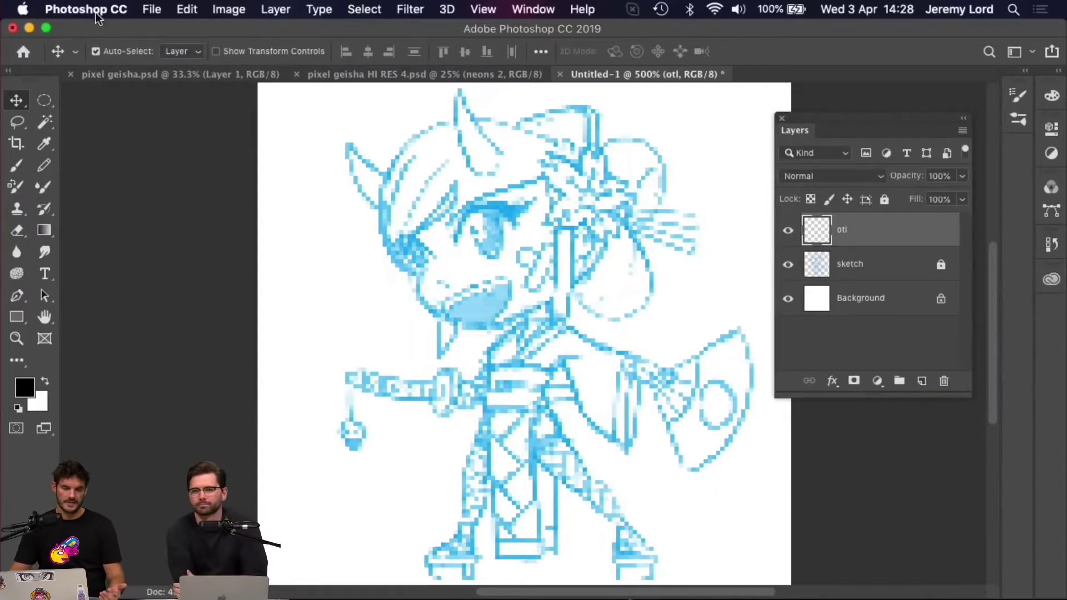
# - Open trial 1.psd from the Livestream folder and view the outlined head at 500%
pyautogui.click(27, 29)
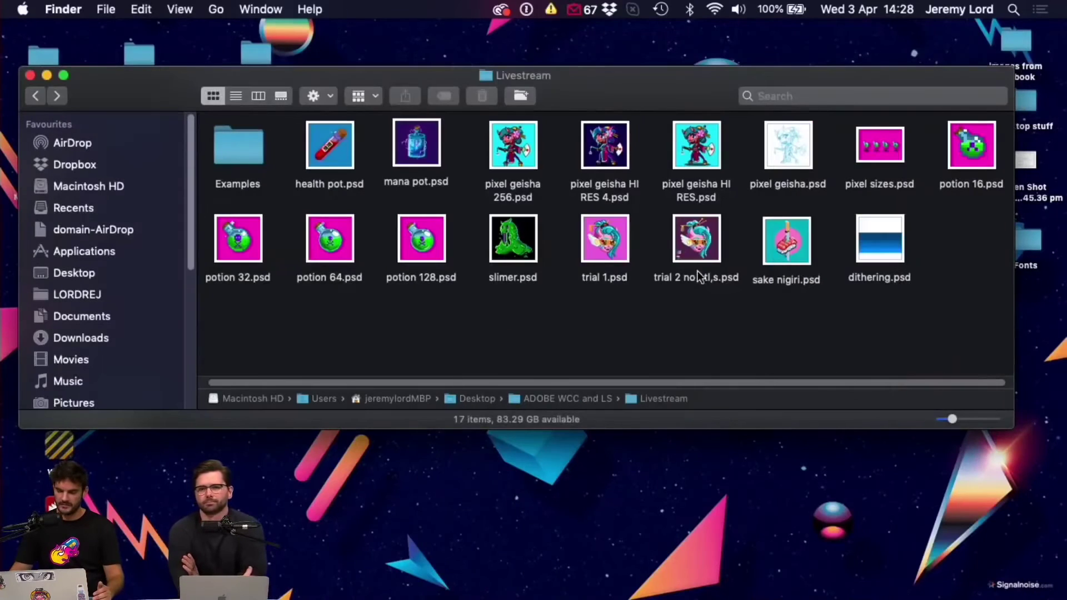
pyautogui.doubleClick(611, 239)
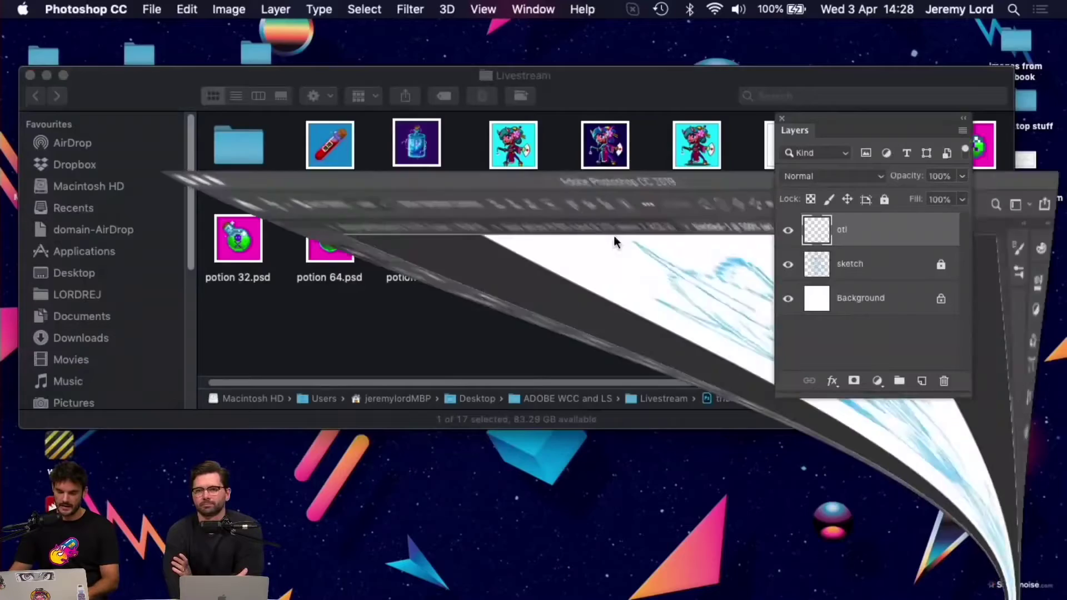
pyautogui.press('super+equal')
pyautogui.press('super+equal')
pyautogui.press('super+equal')
pyautogui.press('super+equal')
pyautogui.press('super+equal')
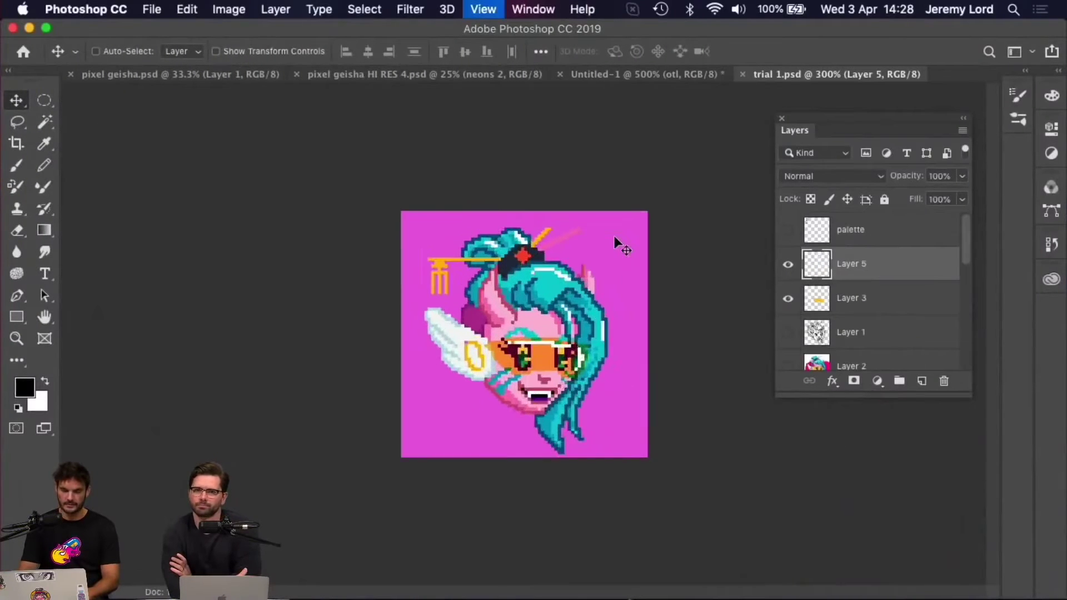
pyautogui.press('super+minus')
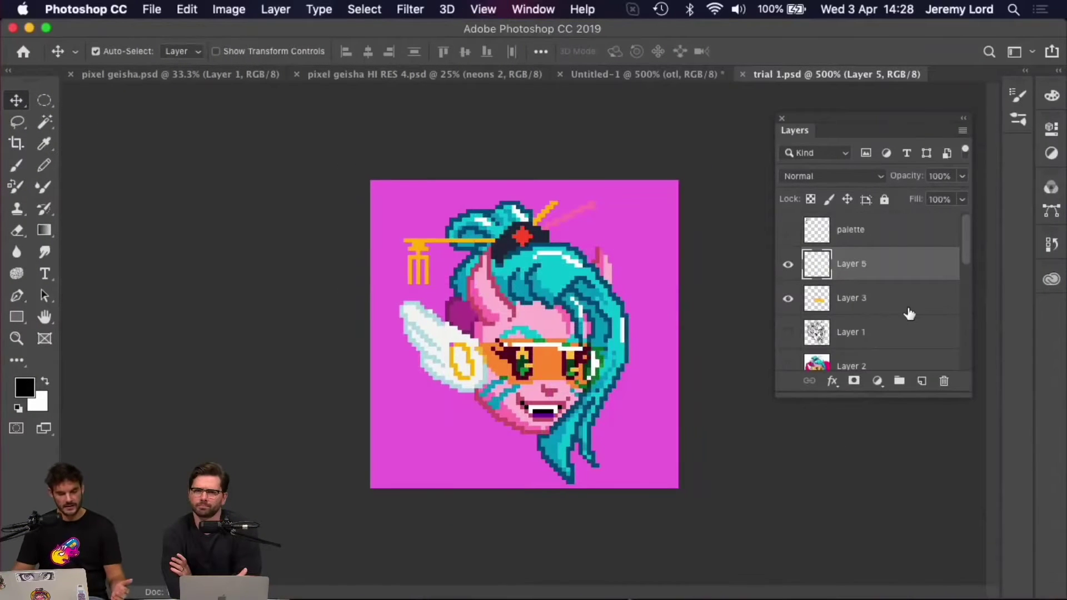
# - Open trial 2 no otl,s.psd from the Livestream folder, view the head without outlines at 500%, and close both trial documents
pyautogui.press('super+m')
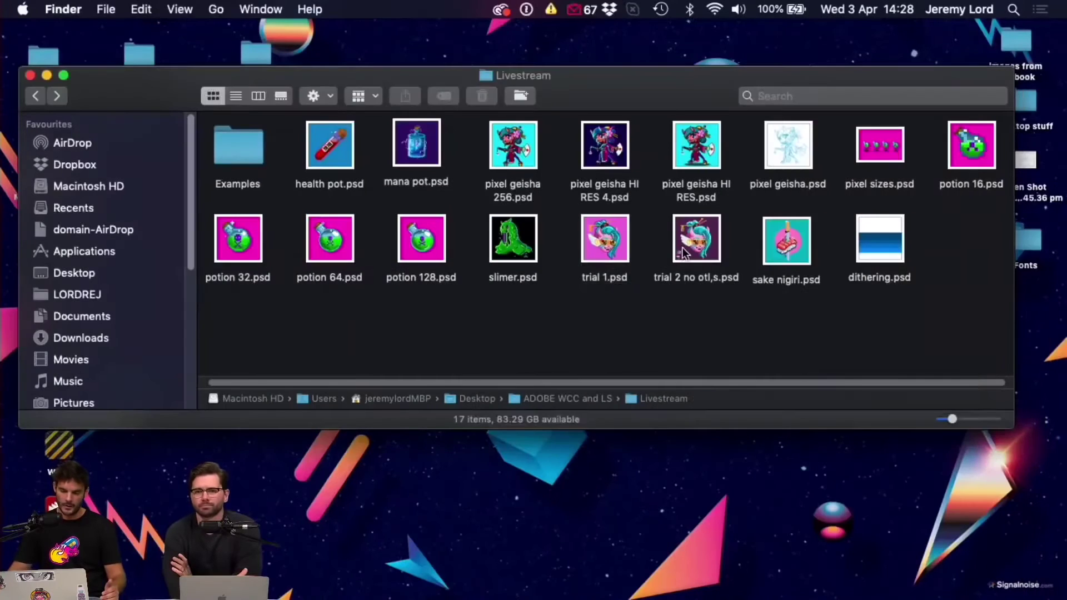
pyautogui.doubleClick(682, 248)
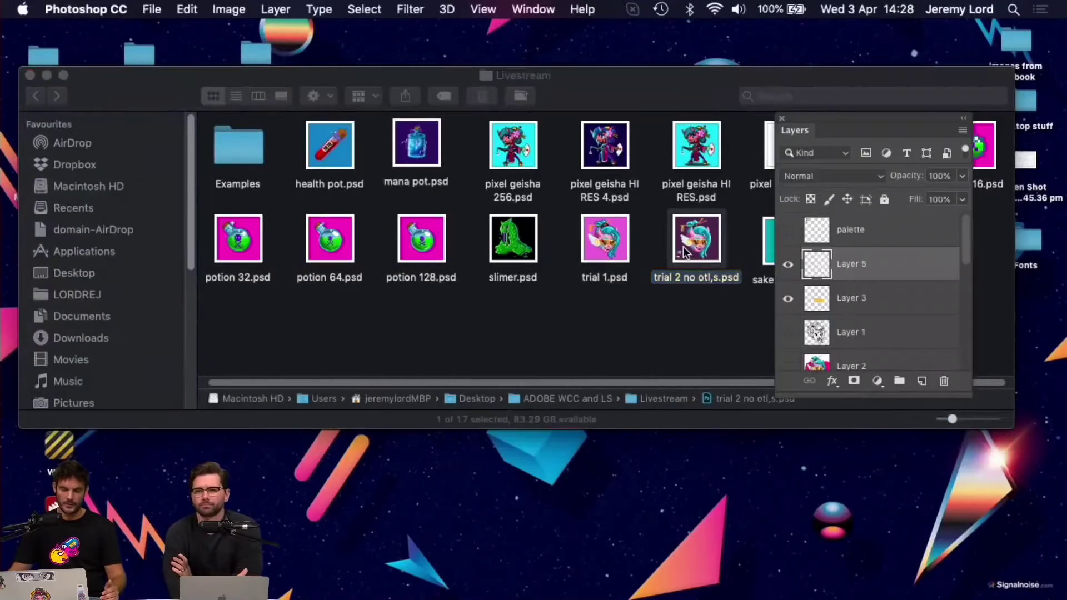
pyautogui.press('super+plus')
pyautogui.press('super+plus')
pyautogui.press('super+plus')
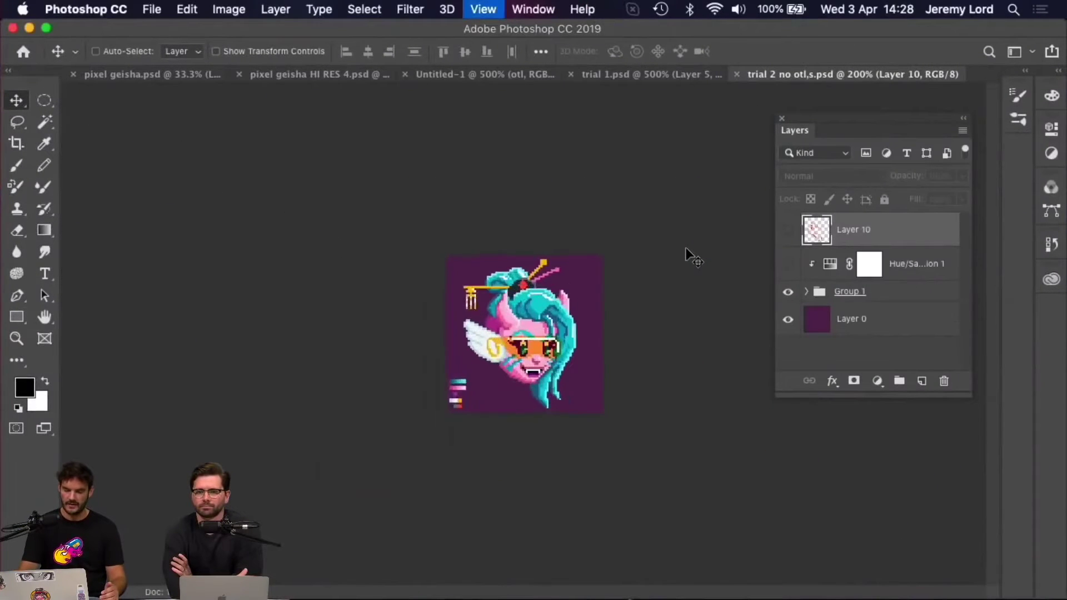
pyautogui.press('super+plus')
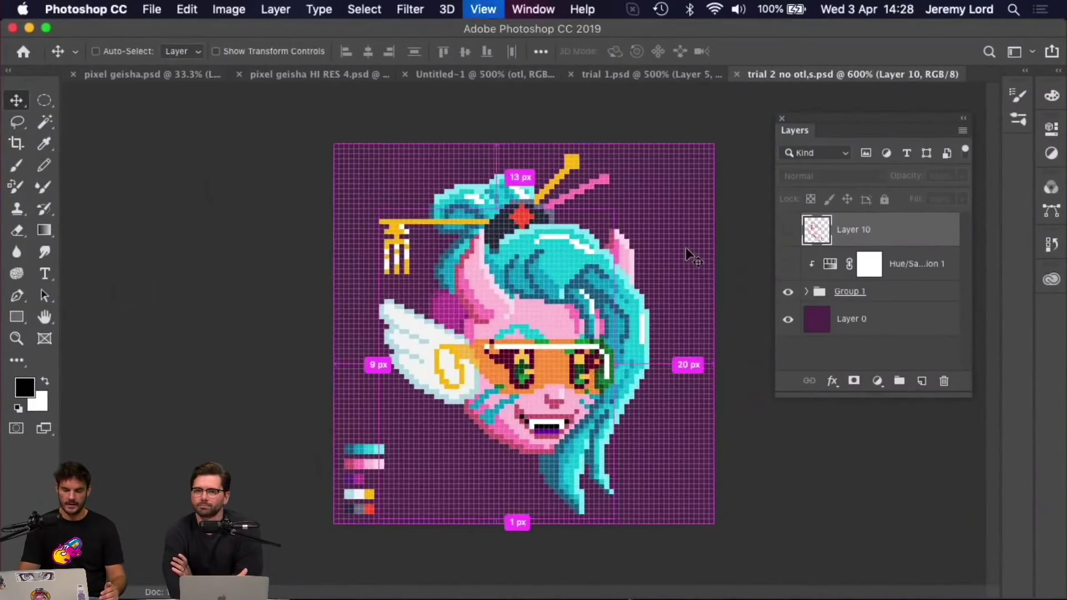
pyautogui.press('super+minus')
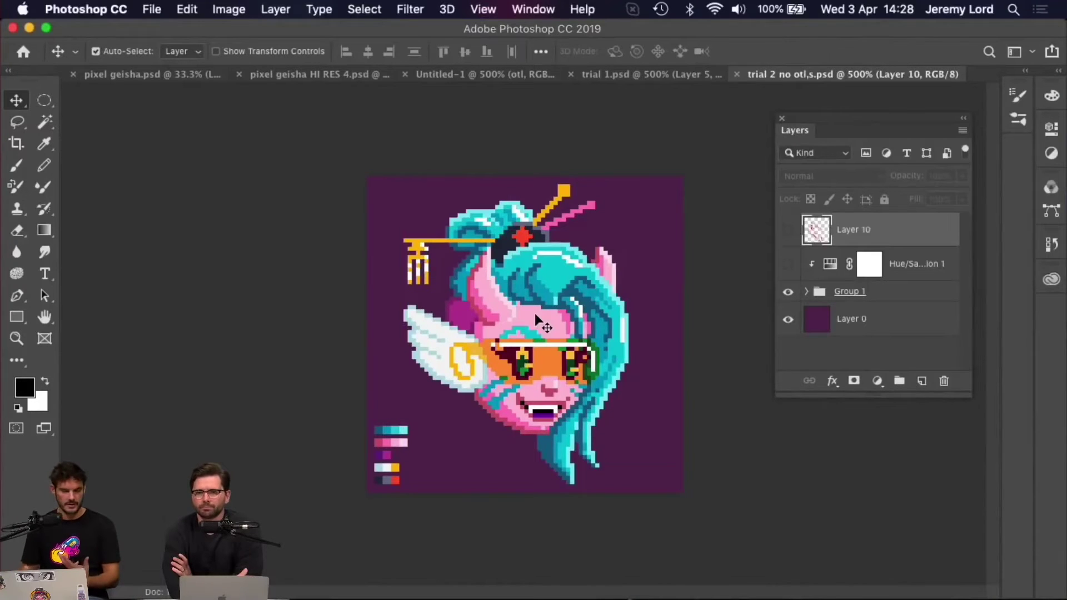
pyautogui.click(736, 76)
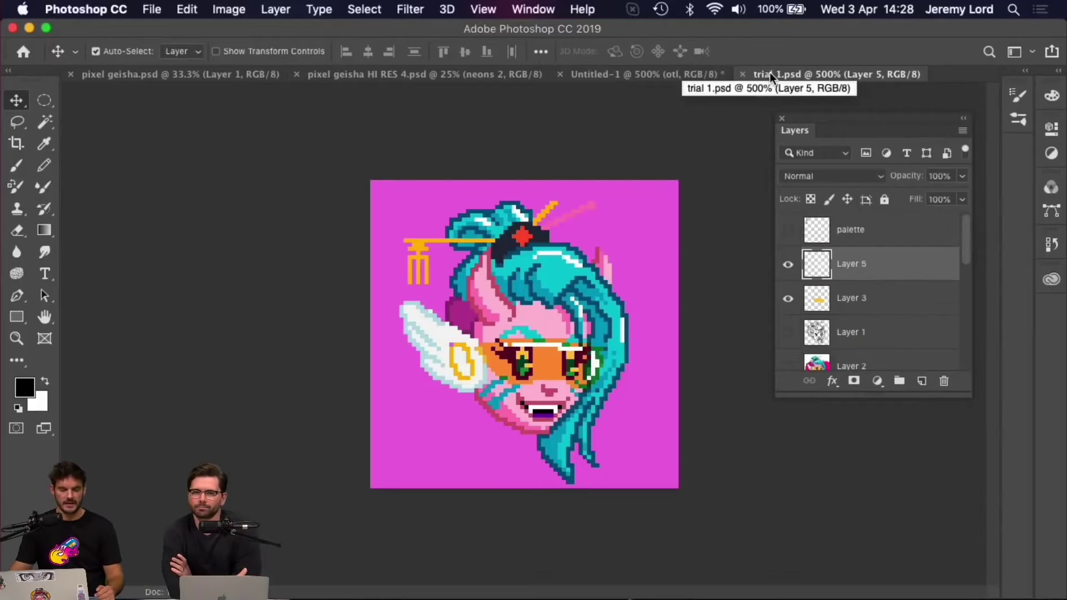
pyautogui.click(741, 74)
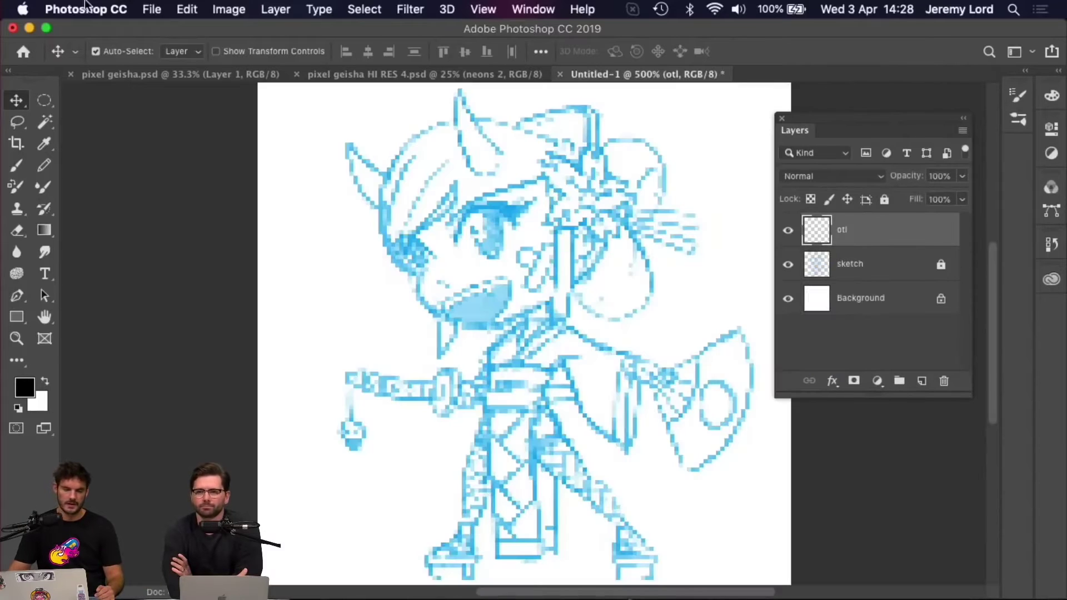
# - Open sake nigiri.psd from the Livestream folder, view the sushi artwork at 500%, and close the document
pyautogui.click(29, 28)
pyautogui.click(768, 250)
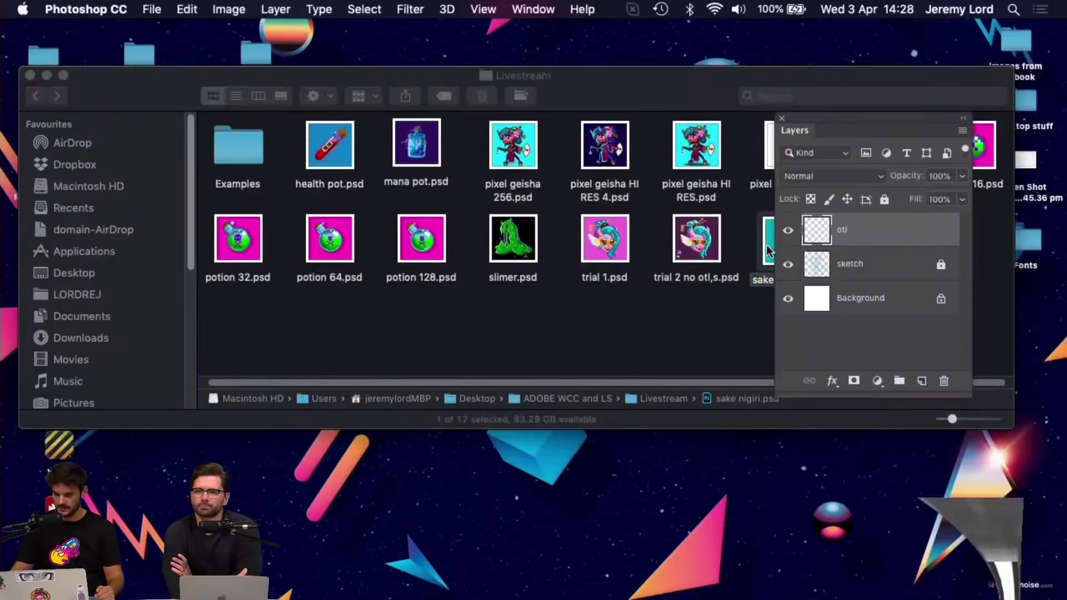
pyautogui.doubleClick(769, 250)
pyautogui.press('super+equal')
pyautogui.press('super+equal')
pyautogui.press('super+equal')
pyautogui.press('super+equal')
pyautogui.press('super+equal')
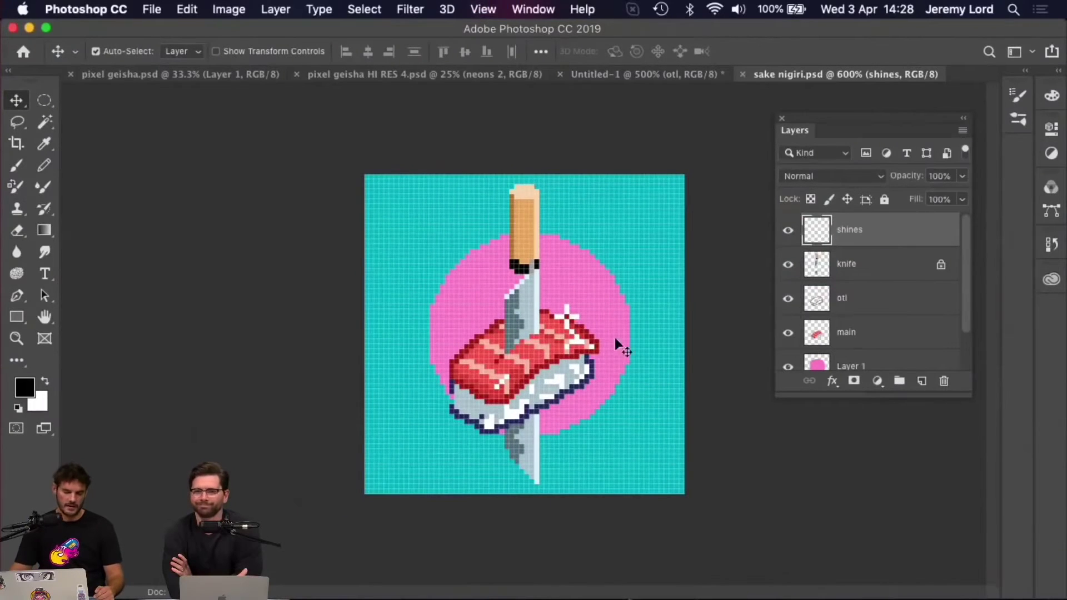
pyautogui.press('super+minus')
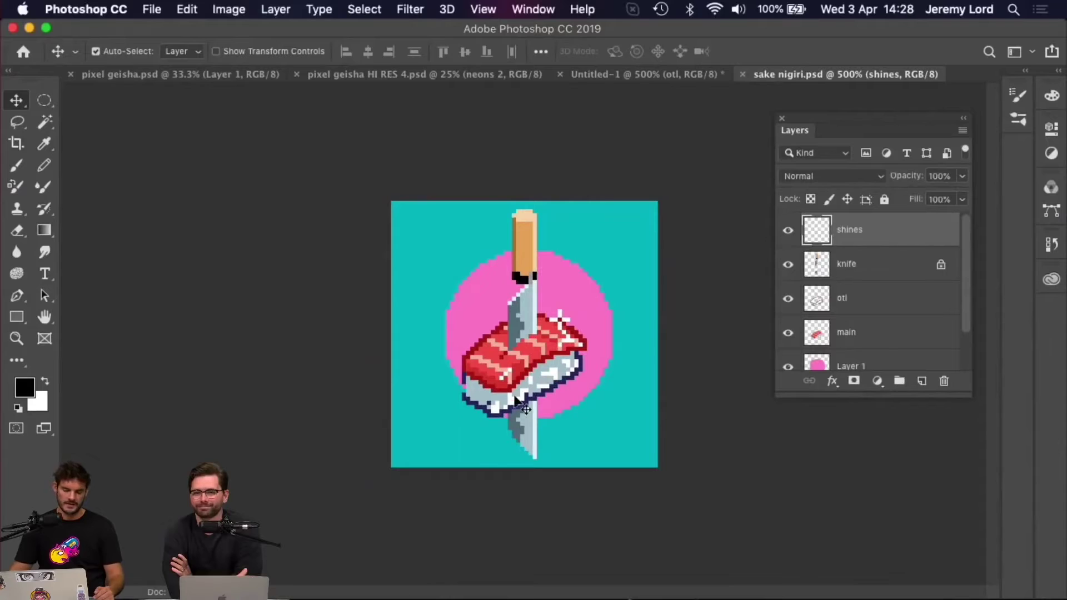
pyautogui.click(741, 73)
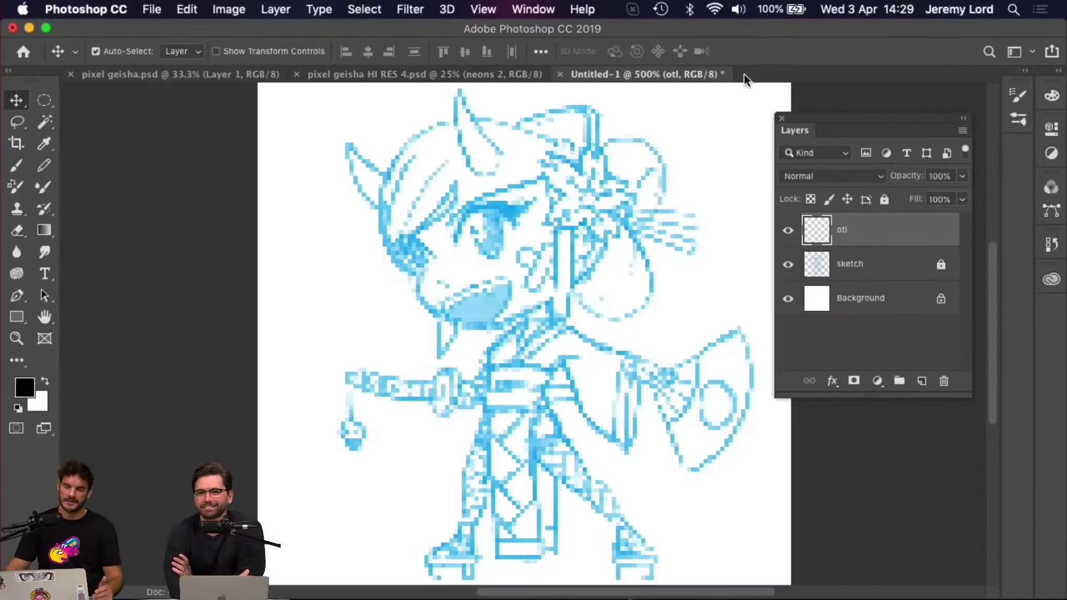
# - Examine the finished character in pixel geisha HI RES 4.psd at 50%, and return to the Untitled-1 document
pyautogui.click(381, 71)
pyautogui.press('super+equal')
pyautogui.press('super+equal')
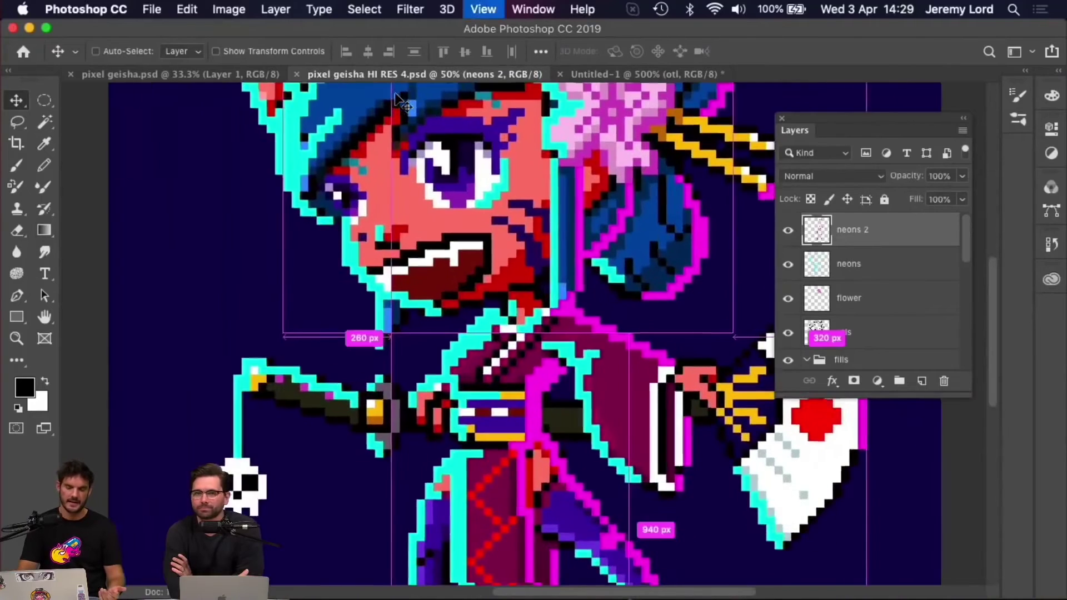
pyautogui.press('super+minus')
pyautogui.press('super+minus')
pyautogui.click(616, 74)
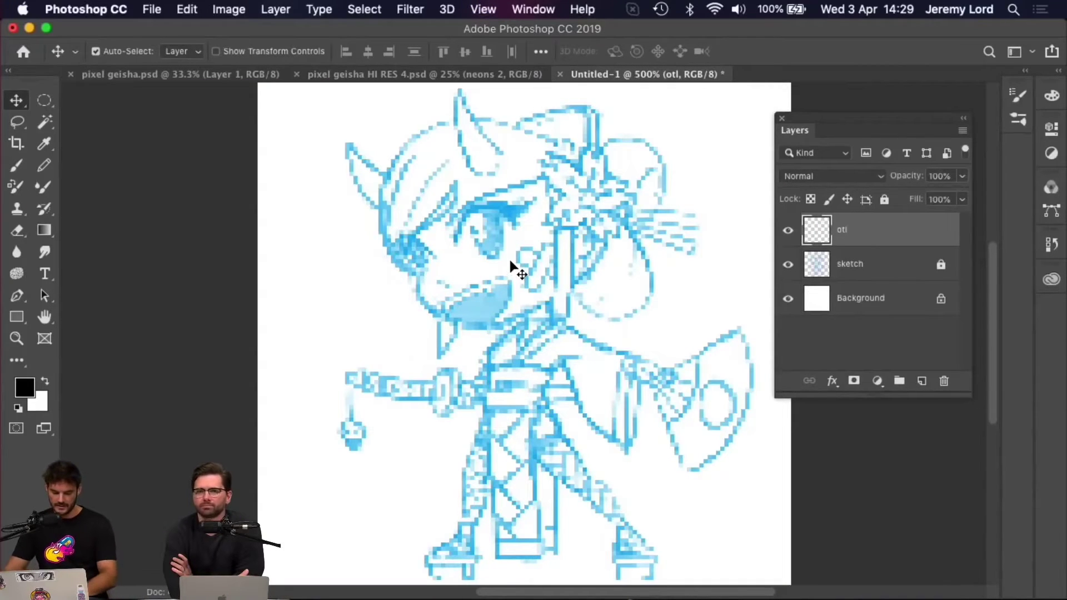
# - Select the Pencil tool for drawing on the otl layer, with the face framed at 3200%
pyautogui.press('b')
pyautogui.press('super+equal')
pyautogui.press('super+equal')
pyautogui.press('super+equal')
pyautogui.press('super+equal')
pyautogui.press('super+equal')
pyautogui.press('super+equal')
pyautogui.press('super+equal')
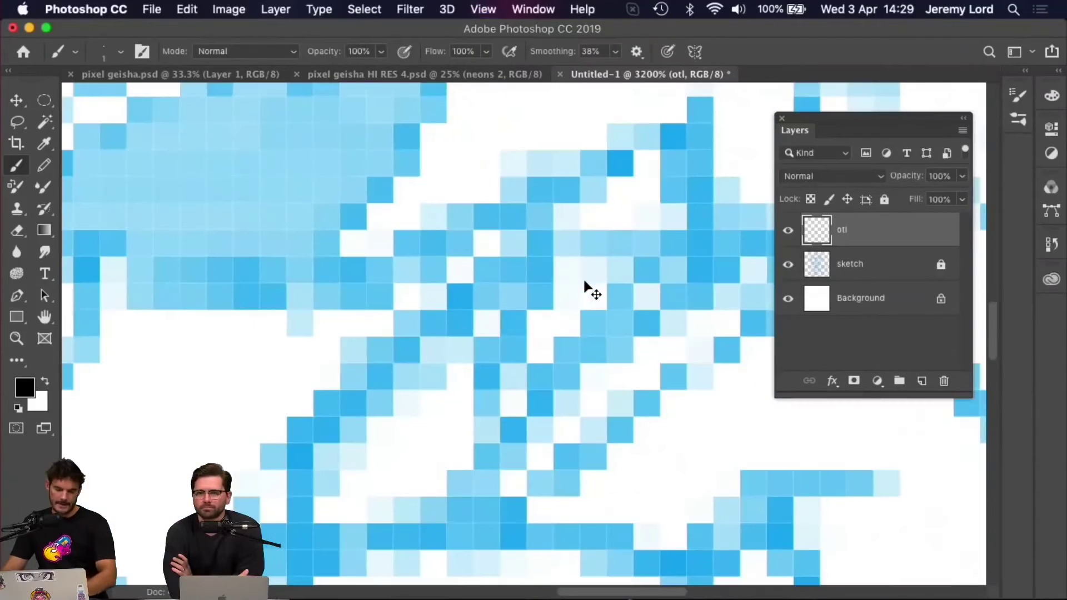
pyautogui.moveTo(269, 224)
pyautogui.mouseDown()
pyautogui.moveTo(582, 417)
pyautogui.moveTo(545, 446)
pyautogui.moveTo(452, 452)
pyautogui.mouseUp()
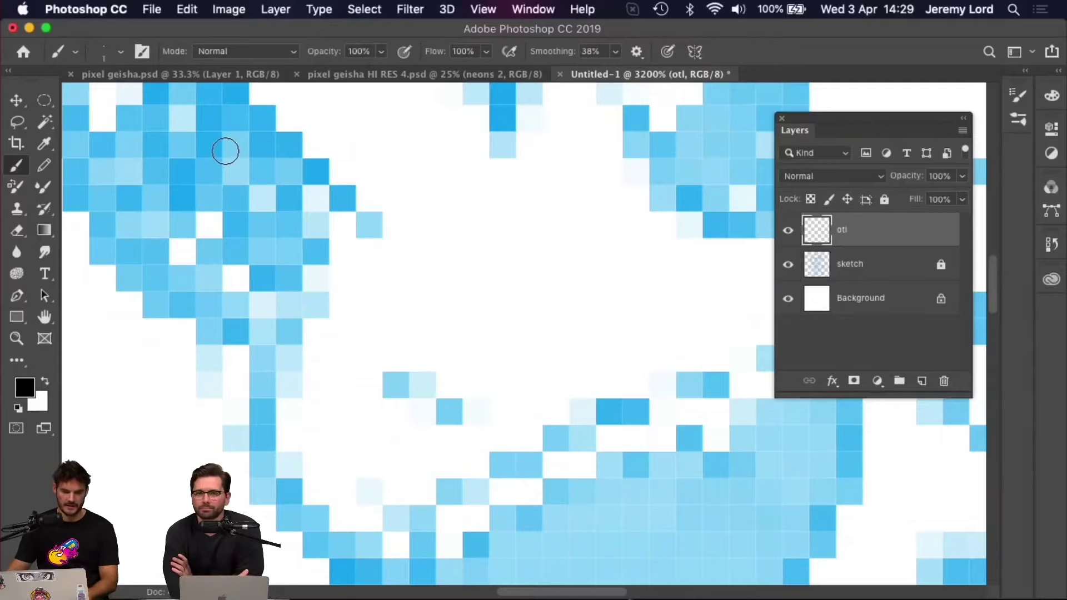
pyautogui.click(120, 52)
pyautogui.click(122, 32)
pyautogui.click(44, 165)
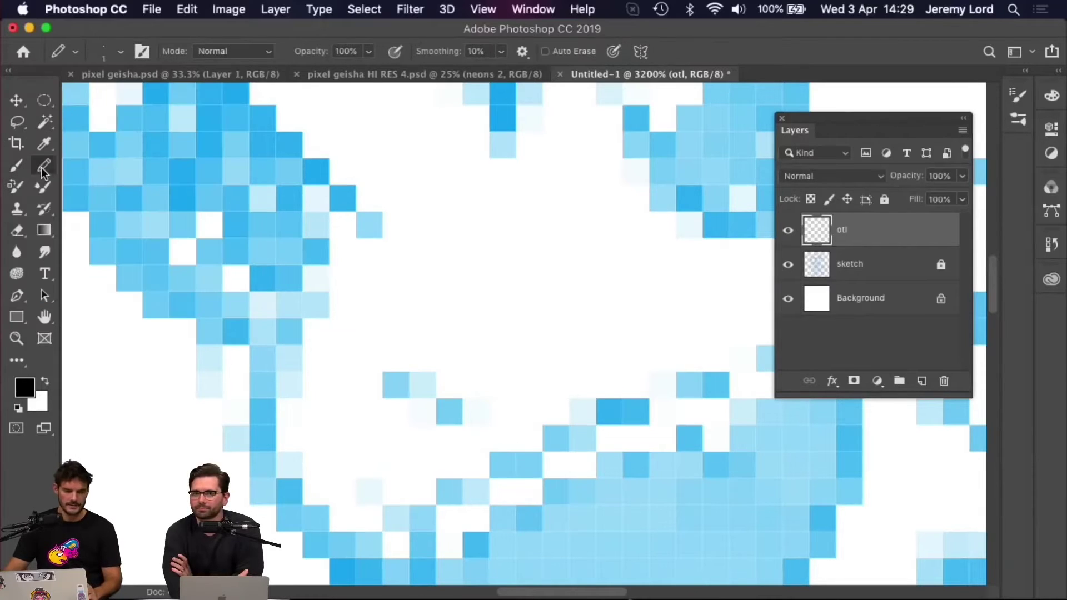
# - Show the grid over the document and frame the character's head at 1200%
pyautogui.press('super+apostrophe')
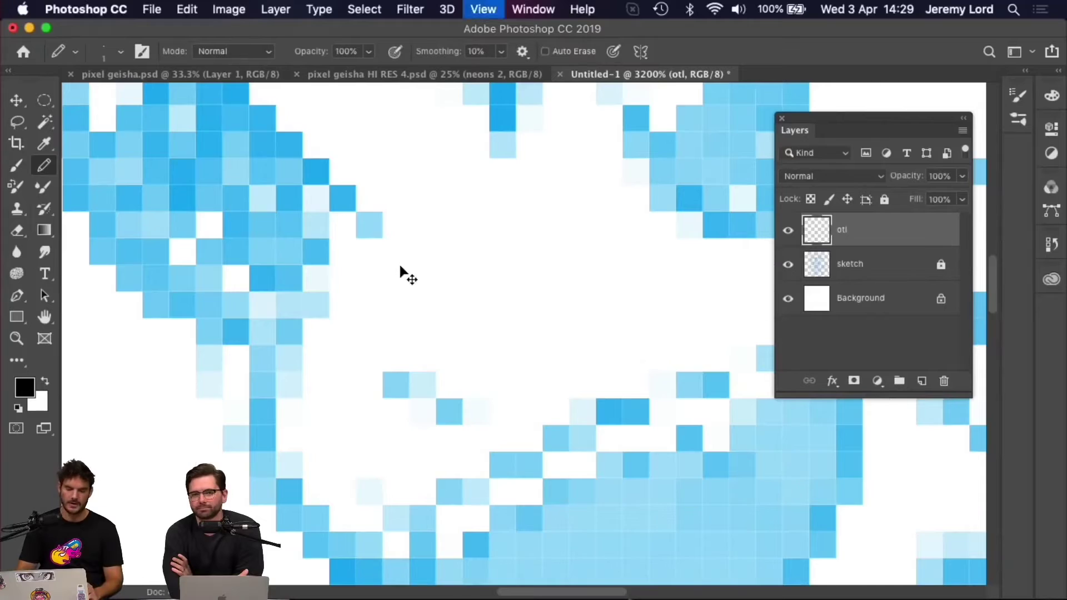
pyautogui.press('super+minus')
pyautogui.press('super+minus')
pyautogui.press('super+minus')
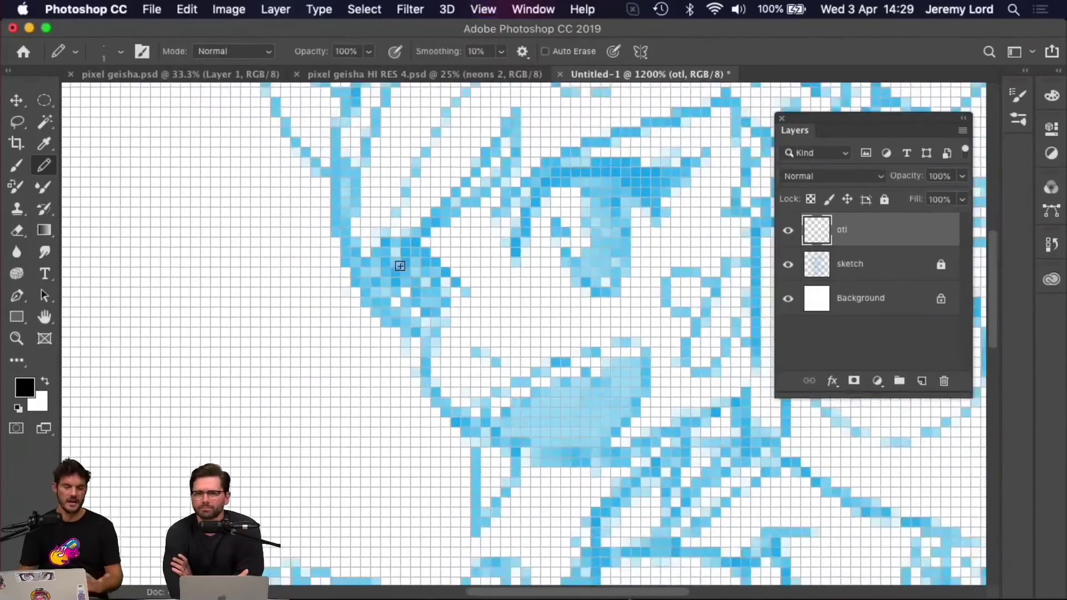
pyautogui.moveTo(427, 222); pyautogui.dragTo(405, 332)
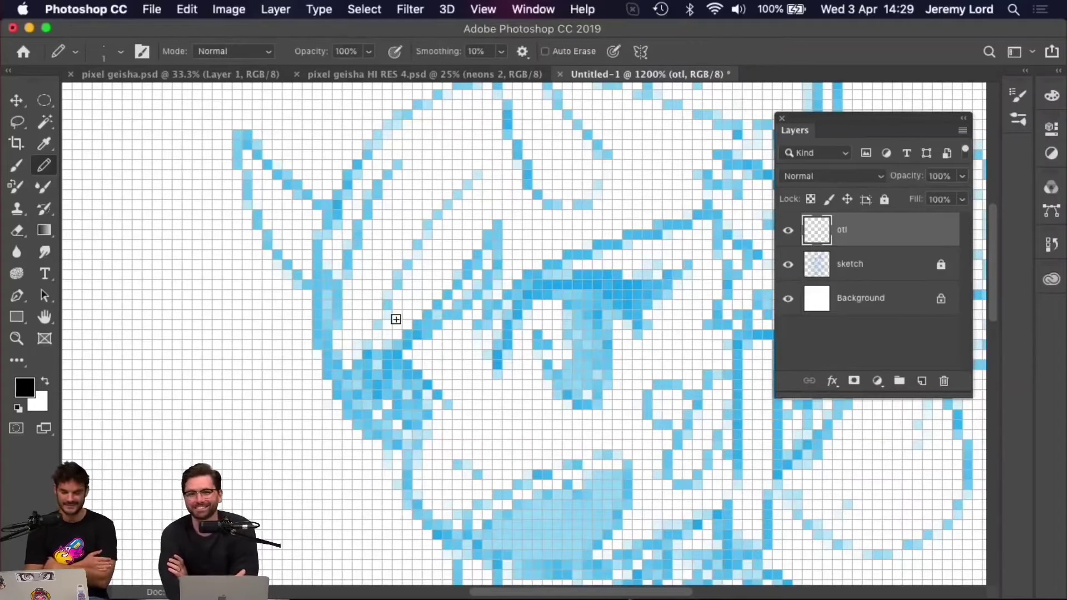
# - Paint one black test pixel beside the sketch with the Brush tool, inspect its edges at 12800%, and undo it
pyautogui.press('super+equal')
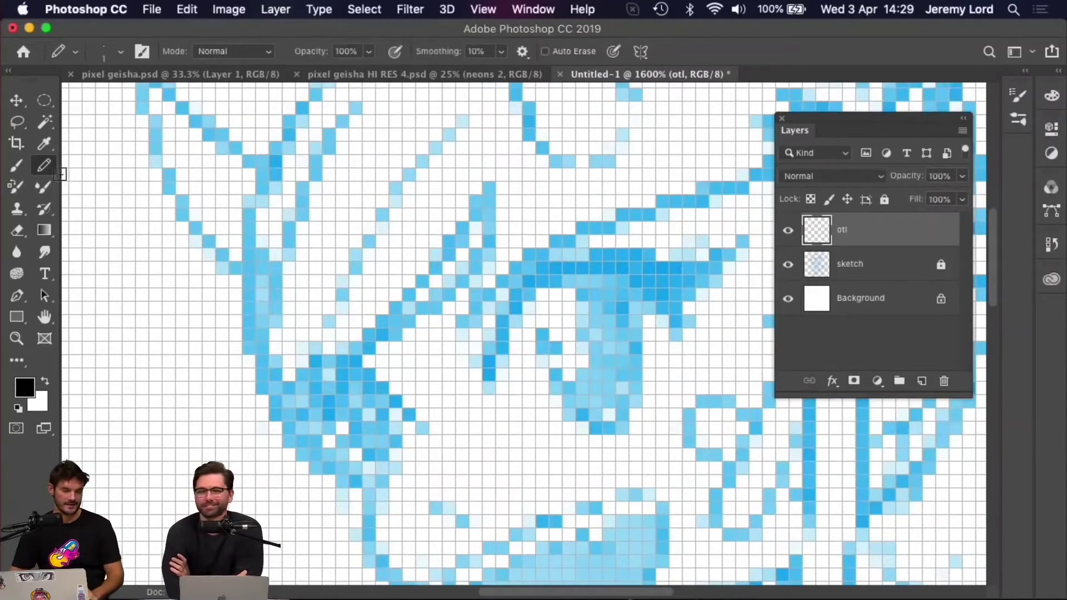
pyautogui.click(21, 166)
pyautogui.hscroll(-5, 167, 250)
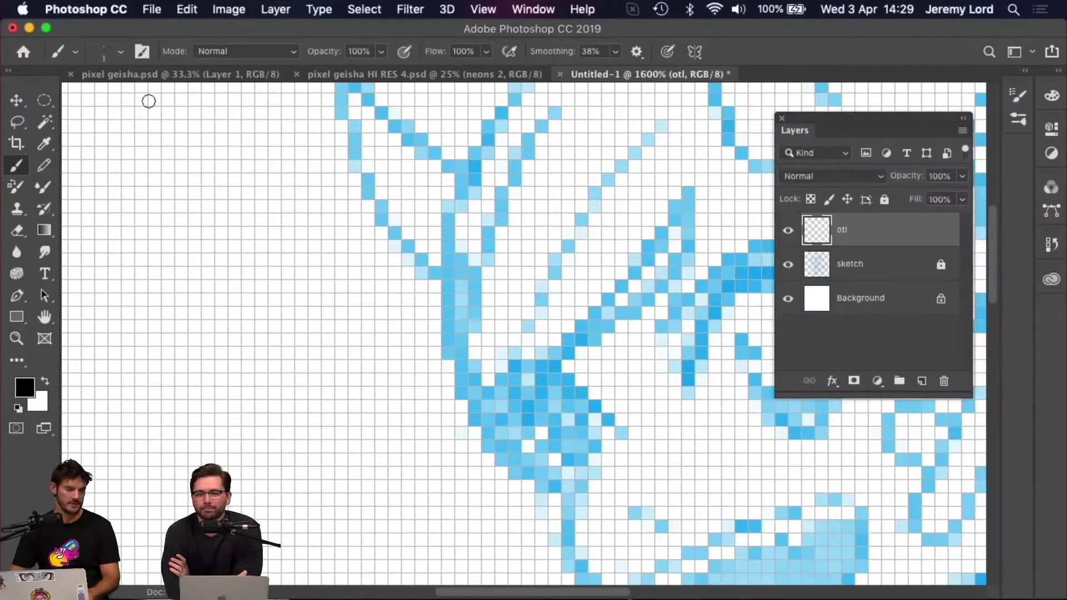
pyautogui.click(235, 207)
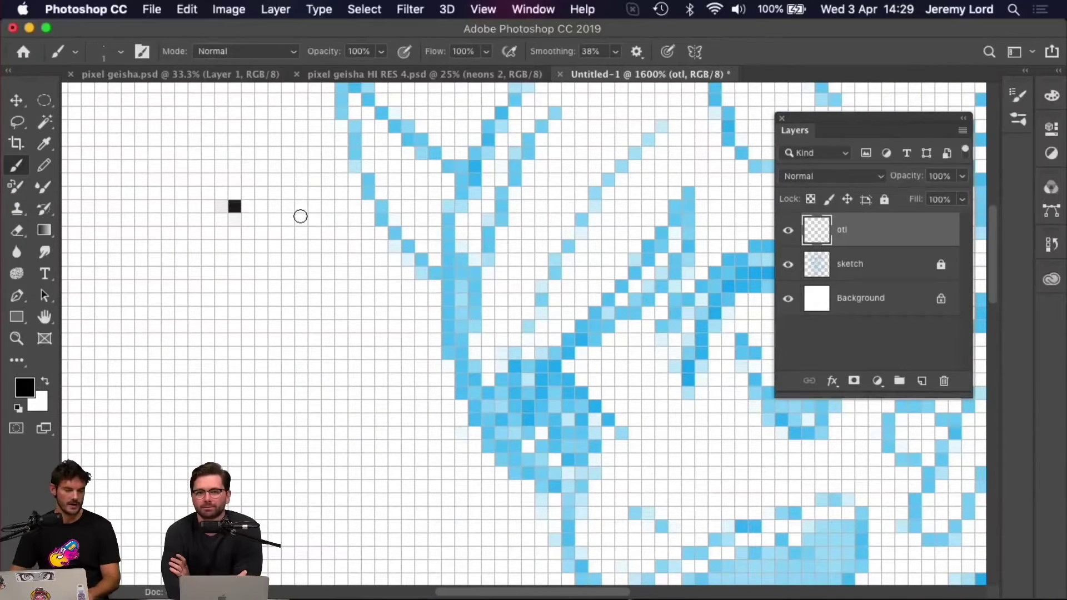
pyautogui.press('super+equal')
pyautogui.press('super+equal')
pyautogui.press('super+equal')
pyautogui.moveTo(599, 322); pyautogui.dragTo(530, 354)
pyautogui.scroll(-10, 543, 414)
pyautogui.hscroll(-5, 705, 464)
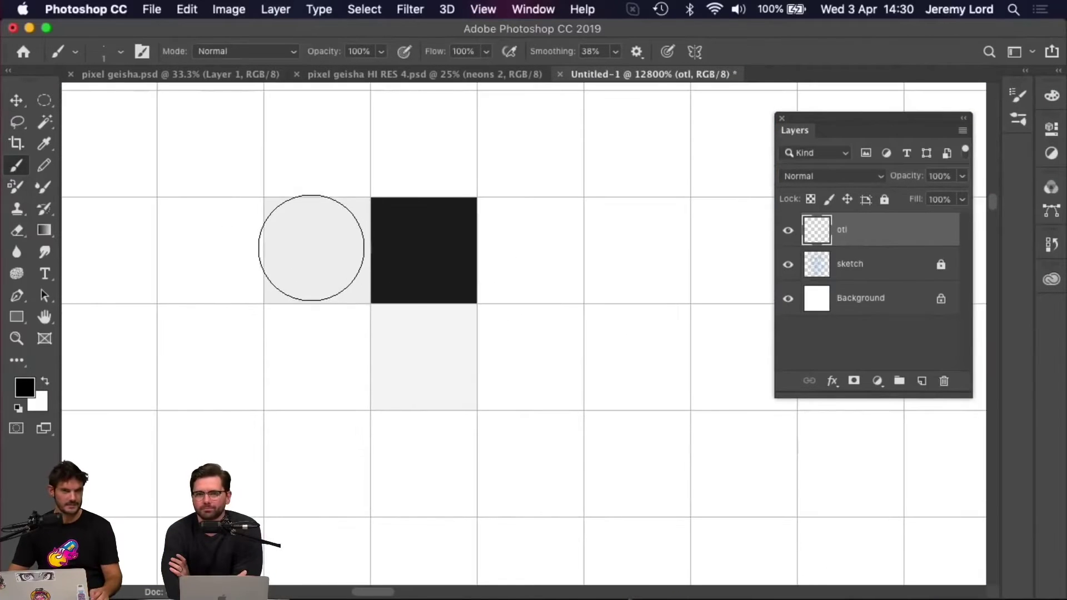
pyautogui.press('super+z')
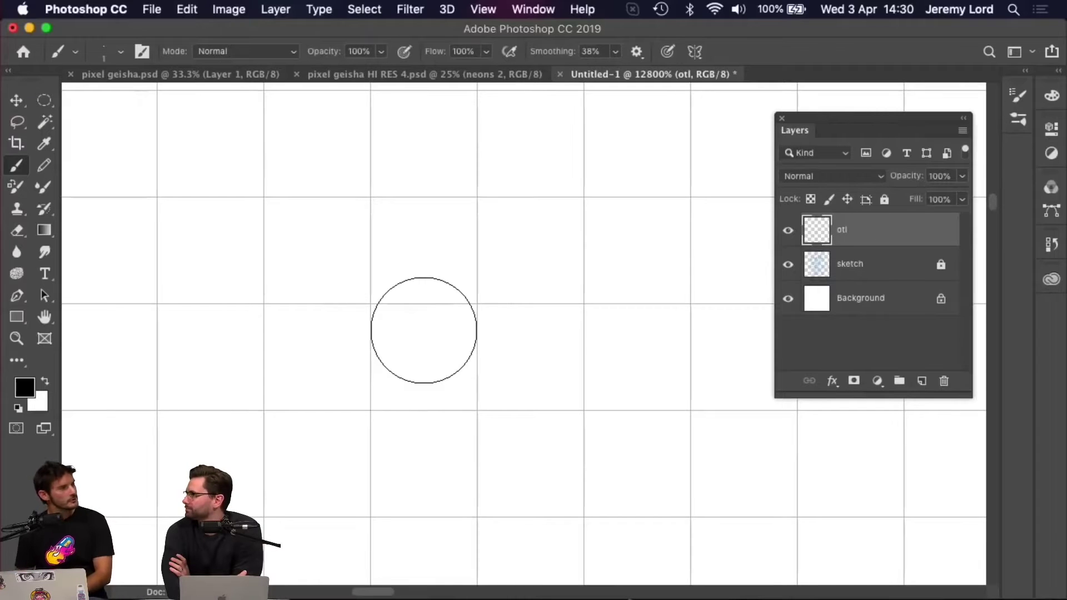
# - Switch back to the Pencil tool and frame the horns and hair of the sketch at 1200%
pyautogui.click(44, 165)
pyautogui.press('super+minus')
pyautogui.press('super+minus')
pyautogui.press('super+minus')
pyautogui.press('super+minus')
pyautogui.press('super+minus')
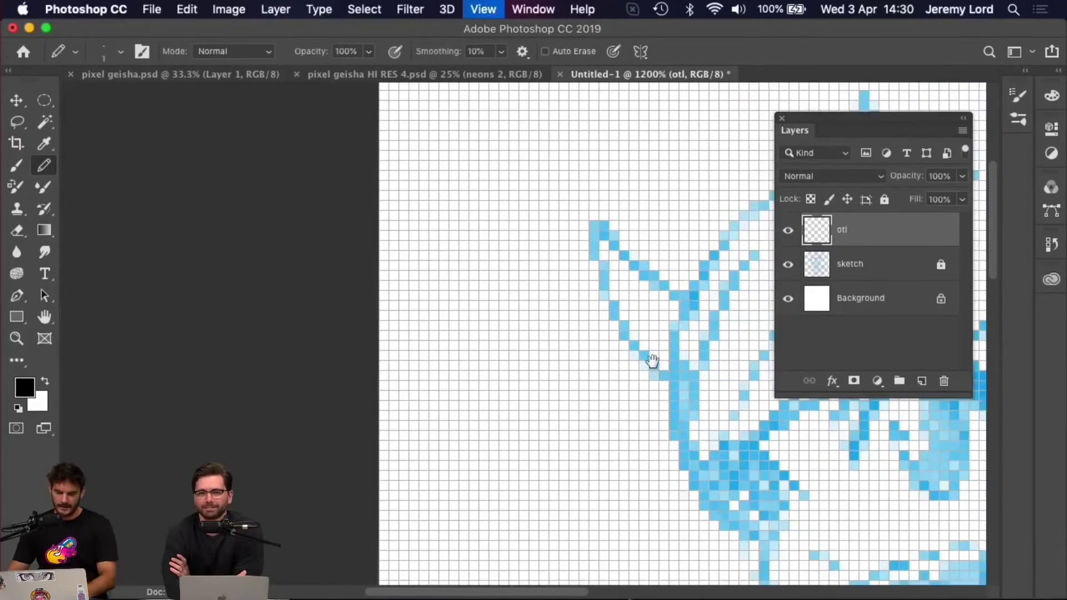
pyautogui.press('super+plus')
pyautogui.press('super+plus')
pyautogui.press('super+plus')
pyautogui.moveTo(457, 307); pyautogui.dragTo(408, 248)
pyautogui.press('super+minus')
pyautogui.press('super+minus')
pyautogui.press('super+minus')
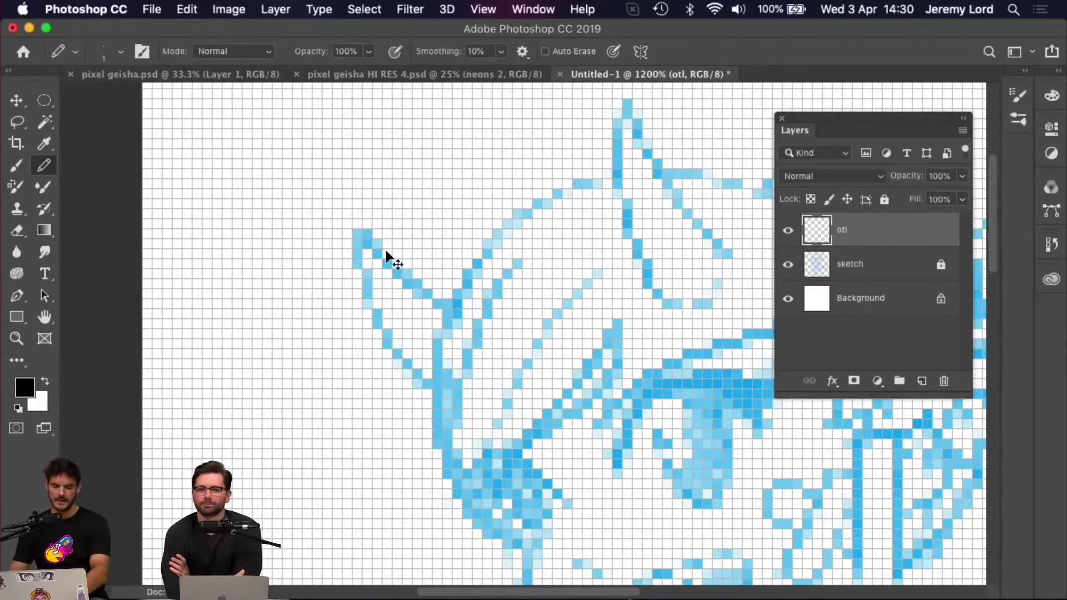
# - Fill a circular selection beside the sketched head with black on the otl layer, deselect it, and hide the grid
pyautogui.press('super+plus')
pyautogui.scroll(5, 350, 238)
pyautogui.hscroll(-5, 350, 238)
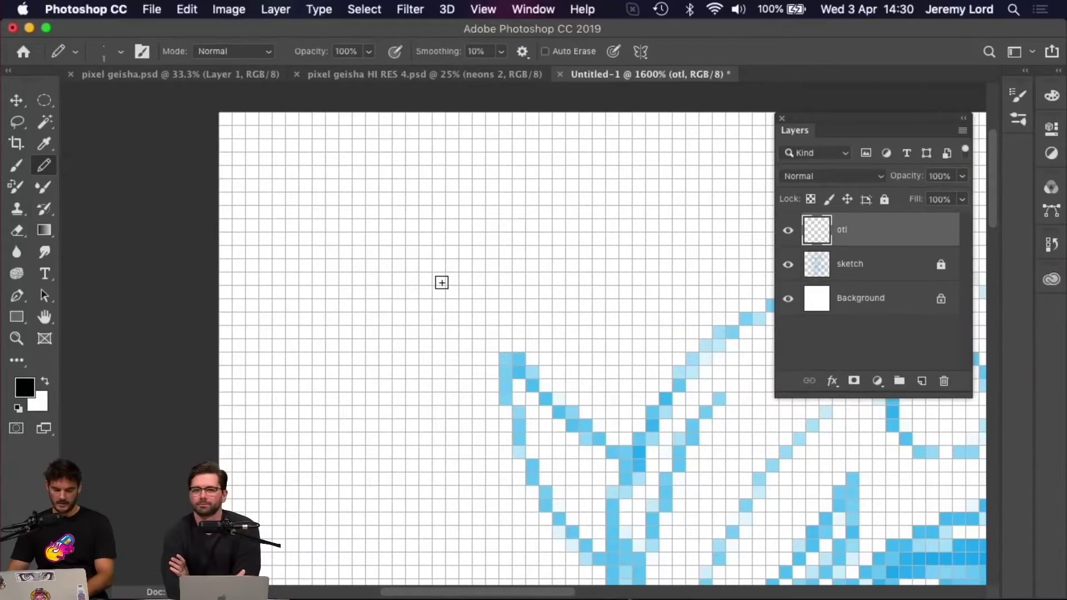
pyautogui.press('m')
pyautogui.moveTo(292, 177); pyautogui.dragTo(590, 457)
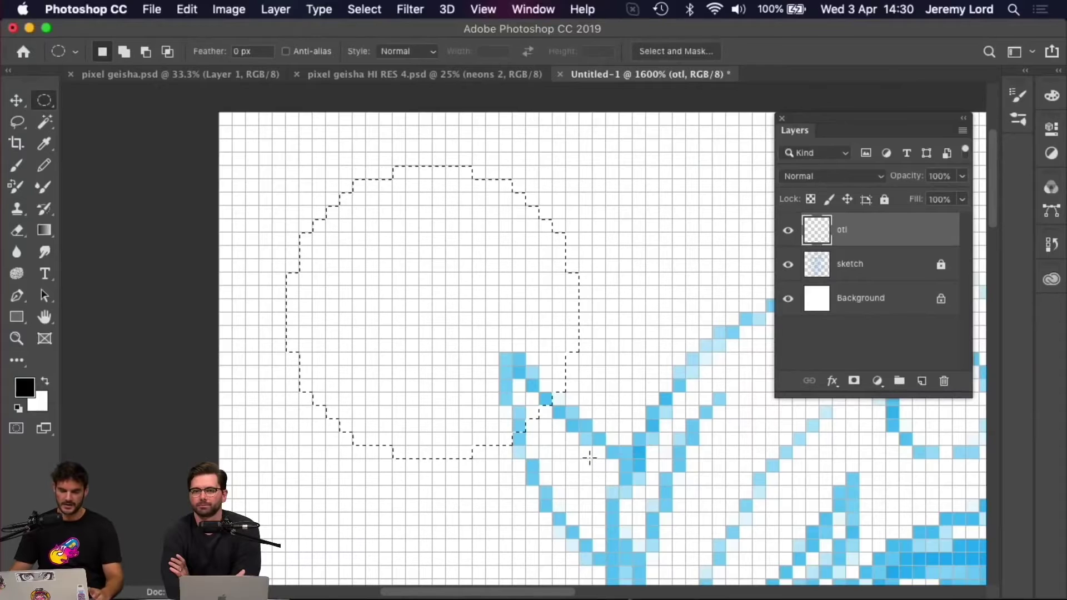
pyautogui.hotkey('alt', 'BackSpace')
pyautogui.hotkey('ctrl', 'd')
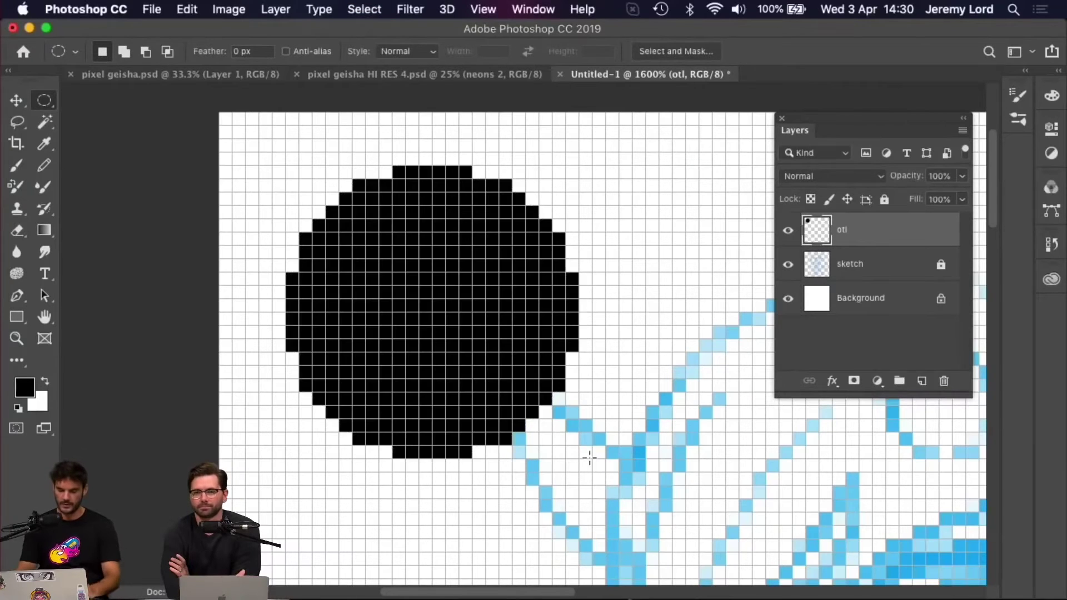
pyautogui.hotkey('ctrl', 'h')
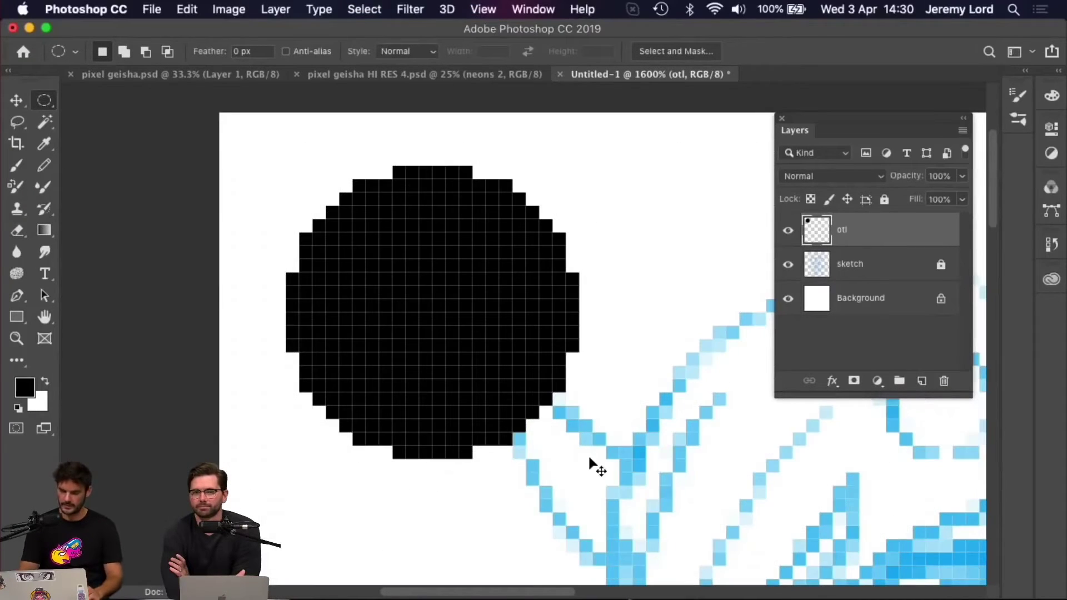
# - Erase three single pixels along the black circle's upper-left edge
pyautogui.scroll(5, 589, 462)
pyautogui.scroll(-5, 526, 406)
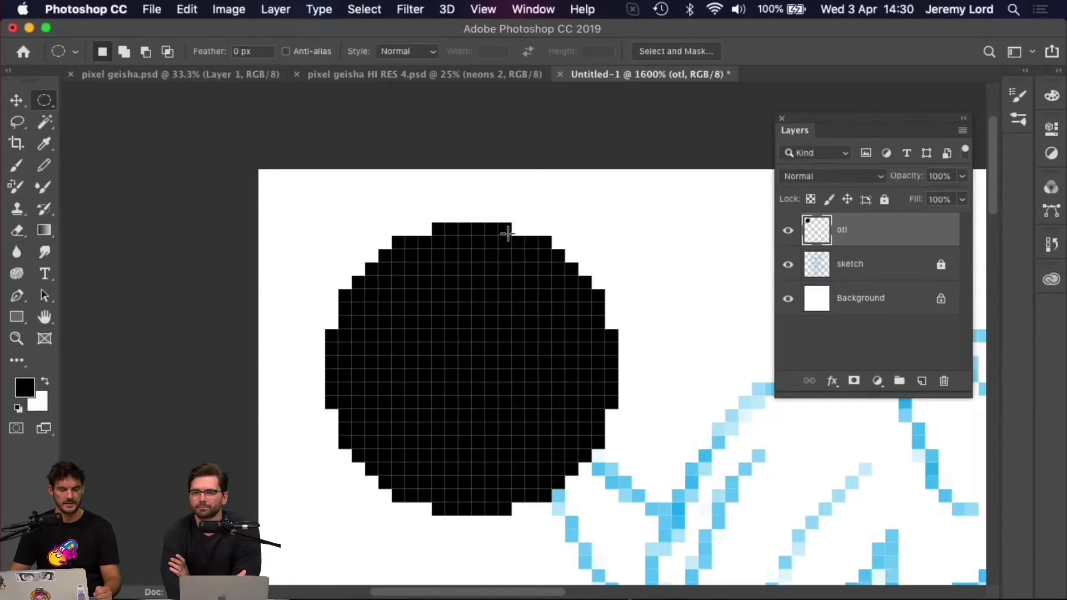
pyautogui.press('e')
pyautogui.click(439, 229)
pyautogui.click(385, 255)
pyautogui.click(398, 242)
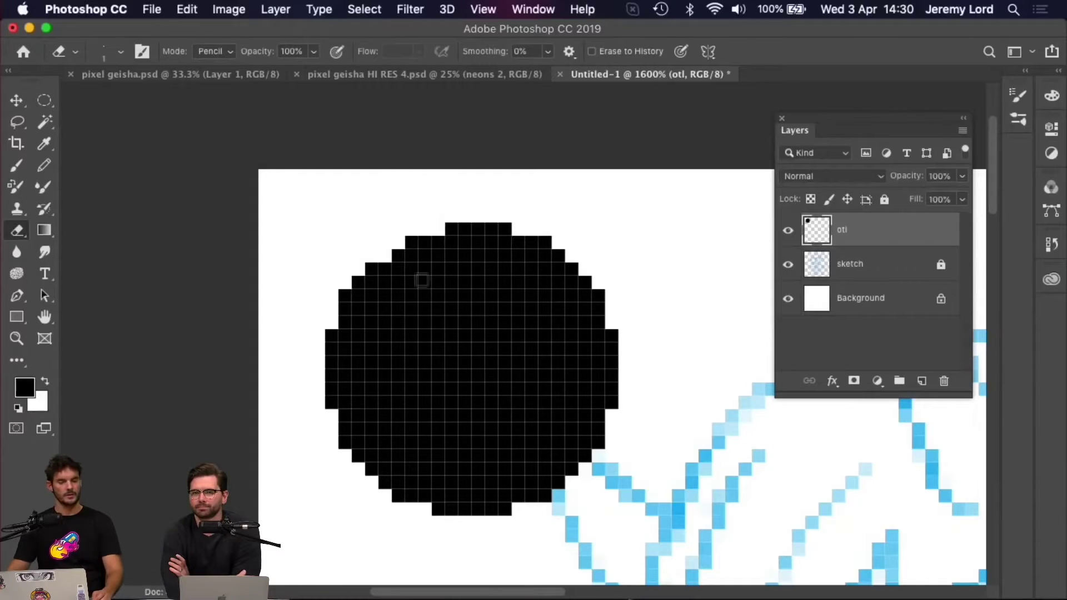
# - Delete everything on the otl layer, clear the selection, and return to the Pencil tool
pyautogui.press('super+a')
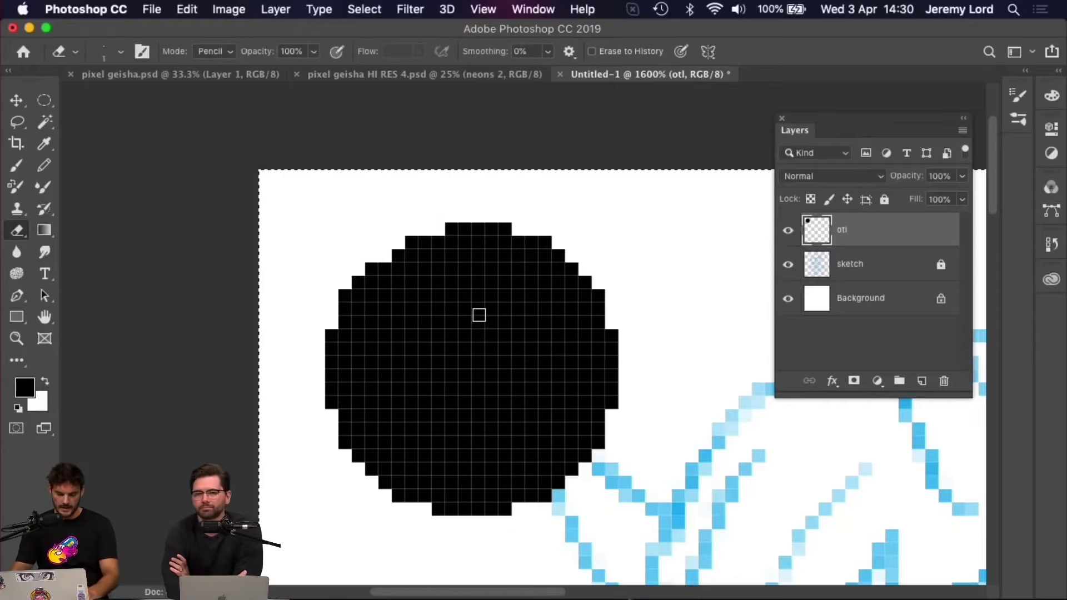
pyautogui.press('Delete')
pyautogui.press('super+d')
pyautogui.press('b')
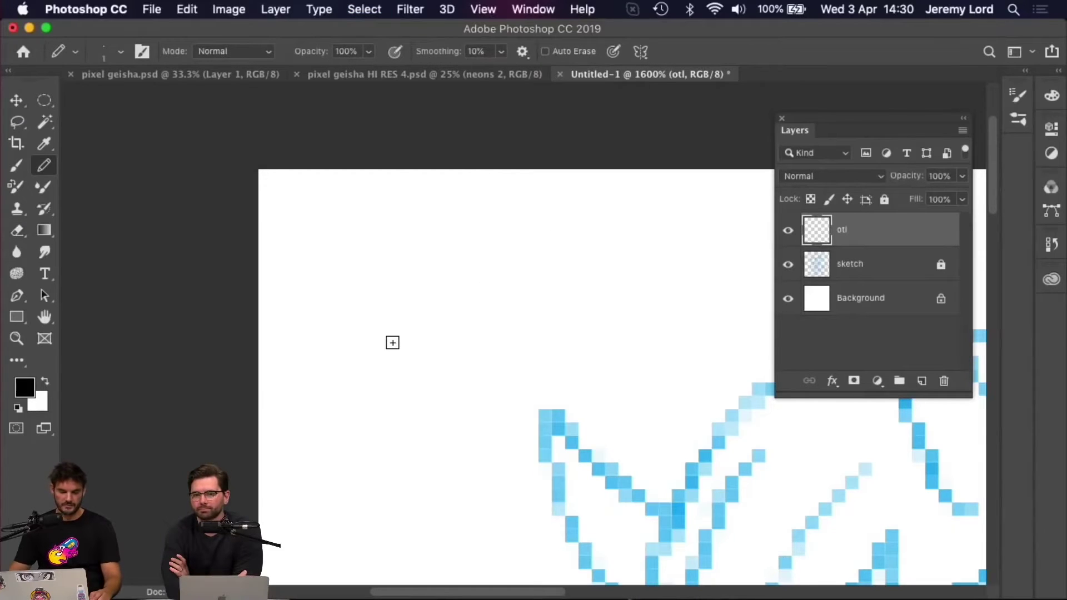
# - Draw a long diagonal pencil line in the empty upper-left canvas area and a shorter diagonal below it, redoing the shorter one
pyautogui.click(358, 376)
pyautogui.moveTo(359, 376); pyautogui.dragTo(625, 201)
pyautogui.moveTo(428, 417)
pyautogui.mouseDown()
pyautogui.moveTo(464, 377)
pyautogui.moveTo(502, 346)
pyautogui.mouseUp()
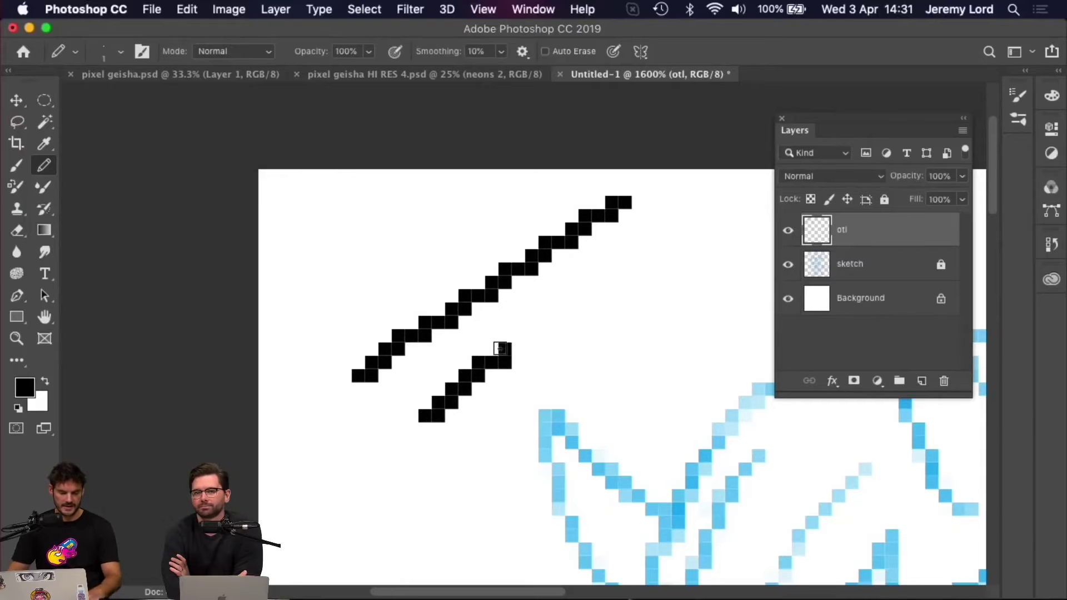
pyautogui.press('super+z')
pyautogui.moveTo(427, 414); pyautogui.dragTo(516, 339)
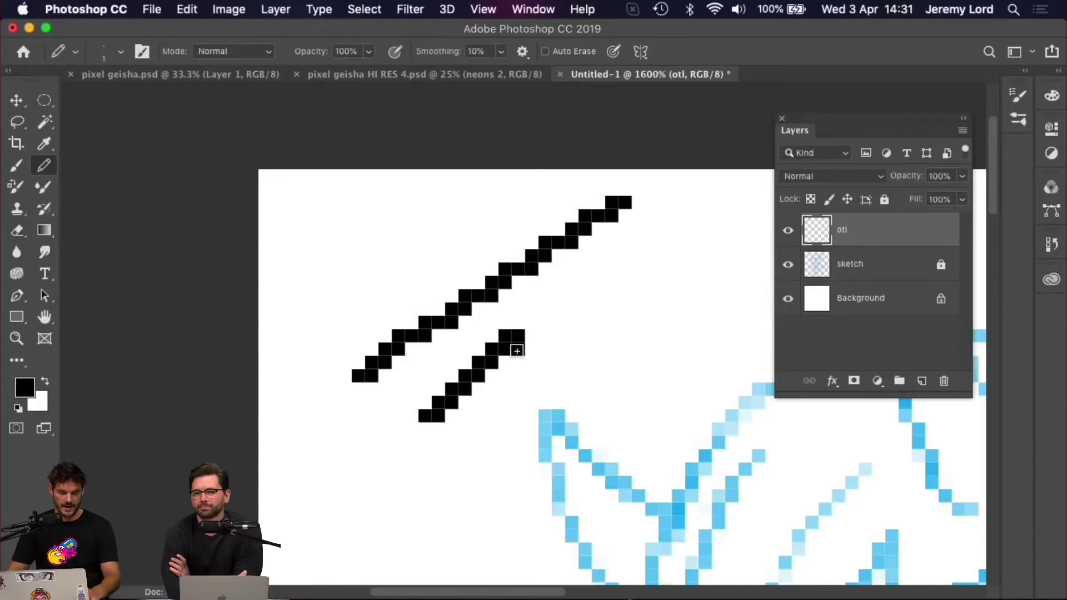
# - Extend the upper end of the shorter diagonal line by two pixel rows and show the grid again
pyautogui.press('e')
pyautogui.press('b')
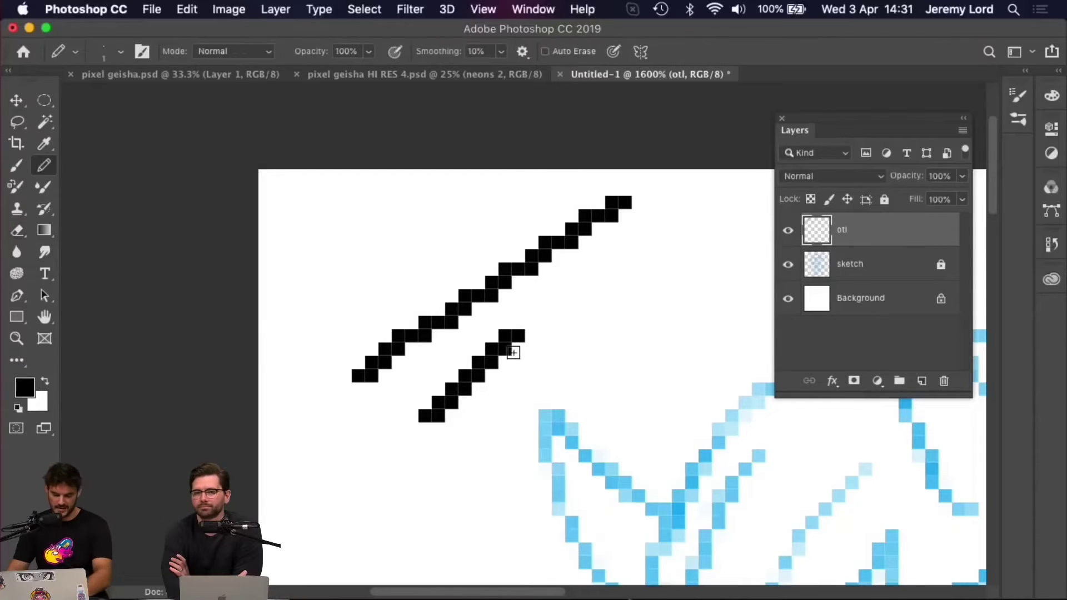
pyautogui.press('super+equal')
pyautogui.scroll(1, 519, 351)
pyautogui.moveTo(489, 359)
pyautogui.mouseDown()
pyautogui.moveTo(488, 335)
pyautogui.moveTo(517, 336)
pyautogui.moveTo(523, 319)
pyautogui.mouseUp()
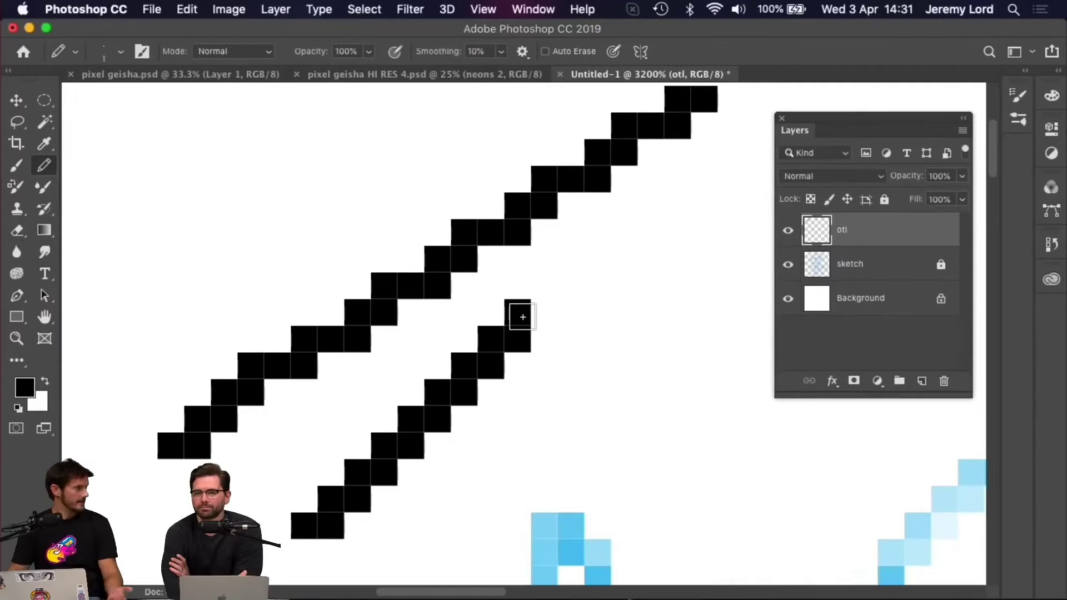
pyautogui.press('super+apostrophe')
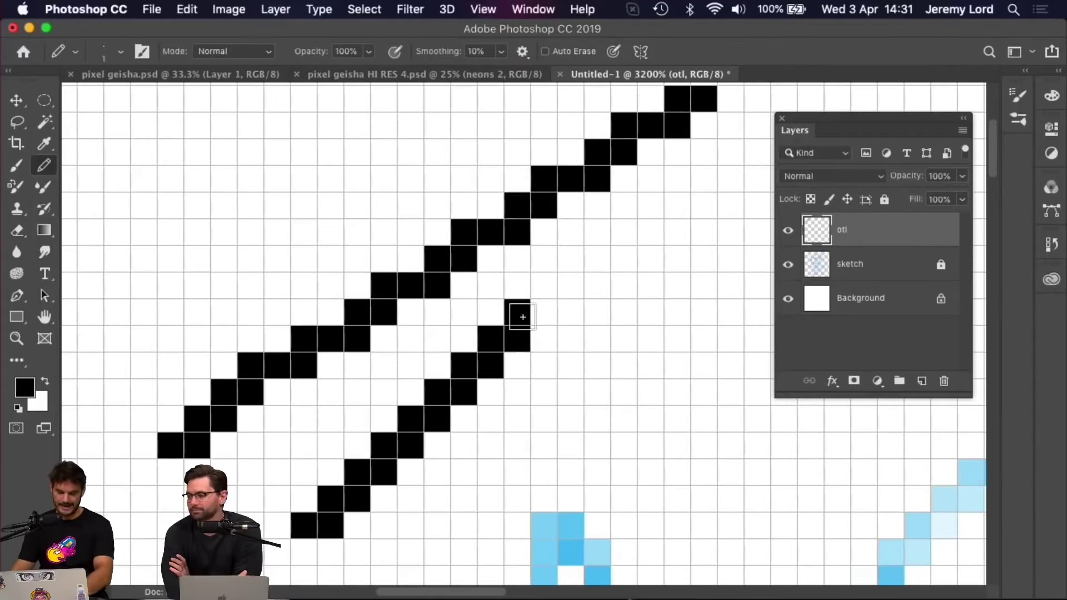
# - Place two separate black pencil pixels beside the shorter diagonal line at 12800% zoom
pyautogui.press('super+equal')
pyautogui.press('super+equal')
pyautogui.moveTo(649, 343); pyautogui.dragTo(169, 345)
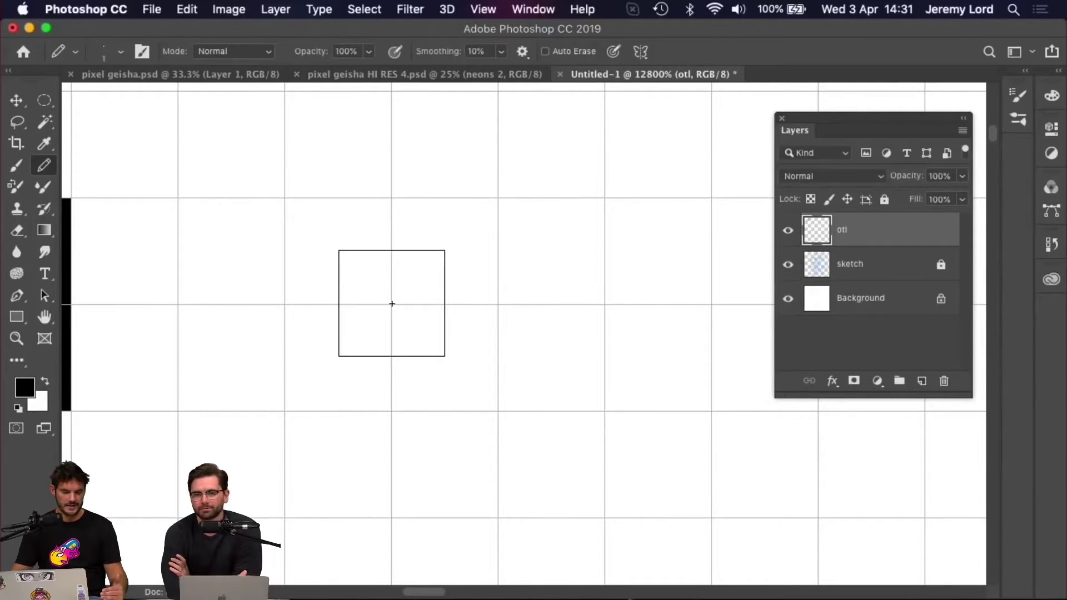
pyautogui.click(391, 303)
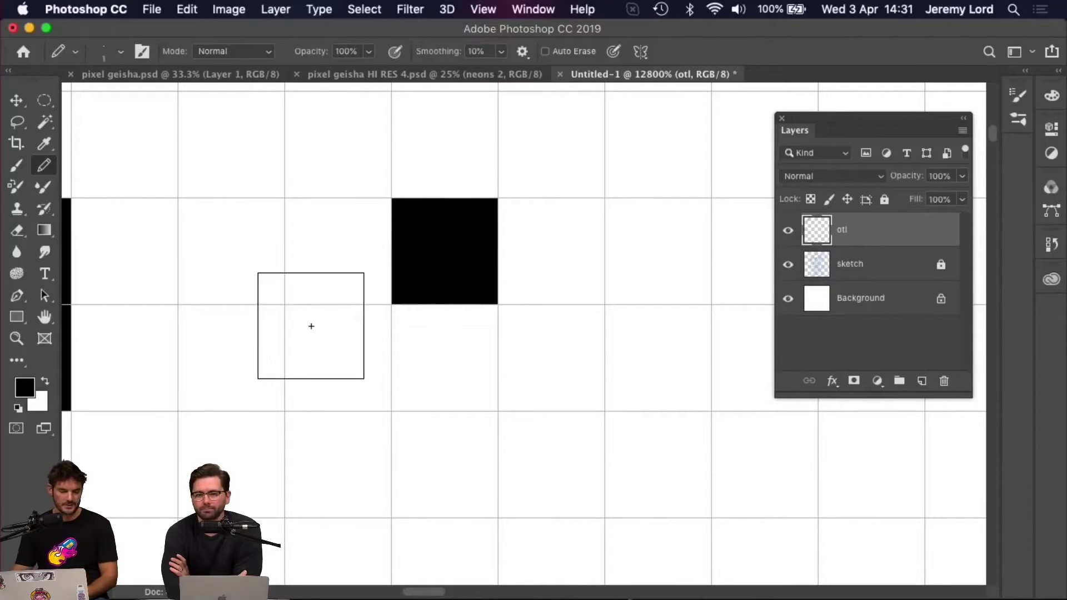
pyautogui.click(205, 191)
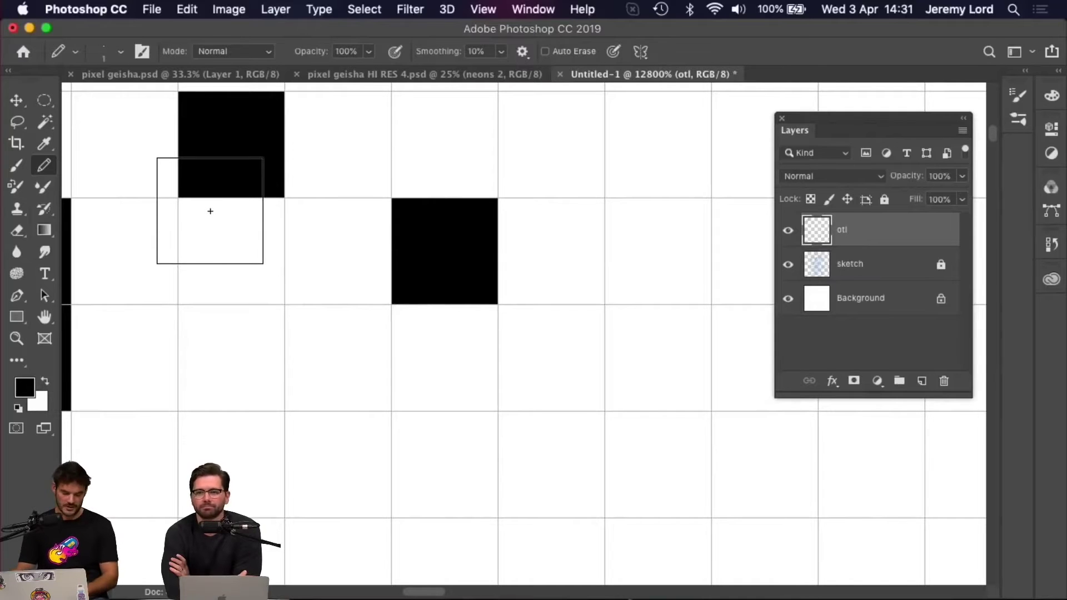
# - Undo the two separate pencil pixels placed beside the shorter diagonal line
pyautogui.press('super+z')
pyautogui.press('super+z')
pyautogui.press('super+minus')
pyautogui.press('super+minus')
pyautogui.press('super+minus')
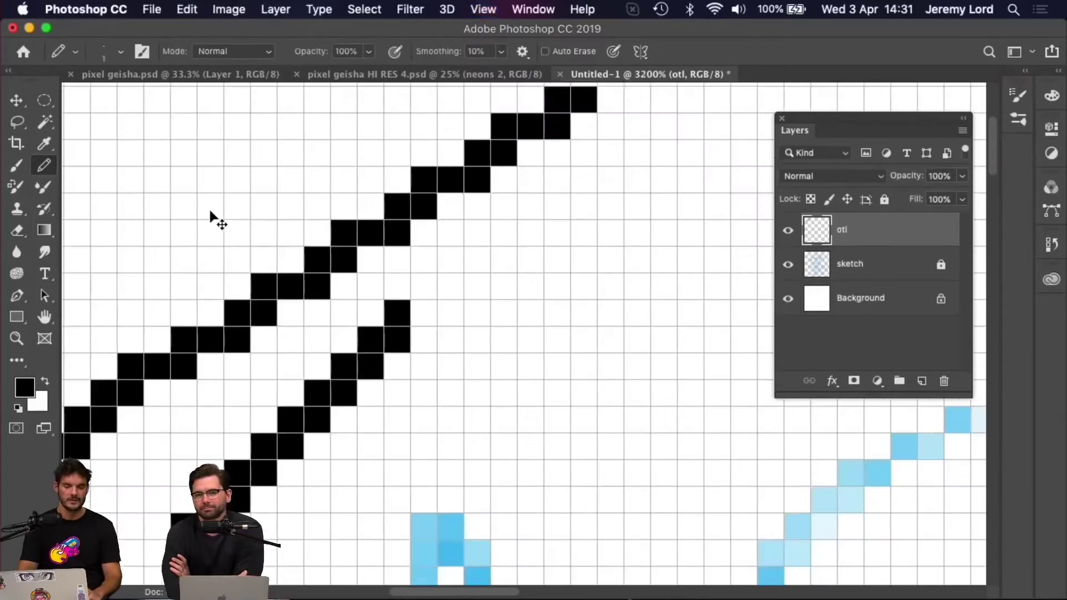
pyautogui.press('super+minus')
pyautogui.press('super+minus')
pyautogui.press('super+minus')
pyautogui.press('super+minus')
pyautogui.press('super+equal')
pyautogui.press('super+equal')
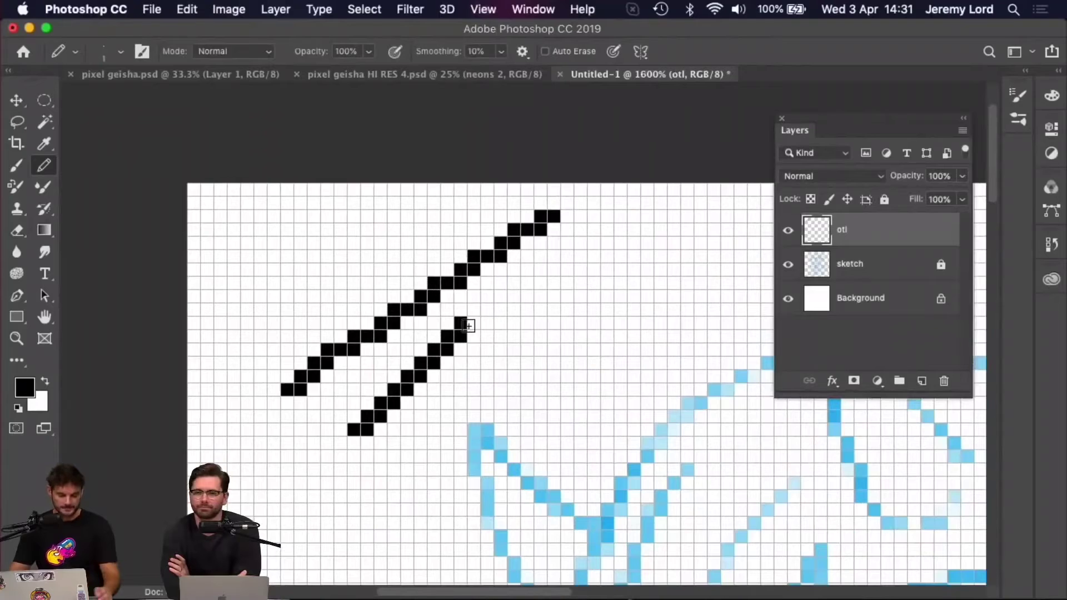
# - Extend the upper end of the shorter diagonal line and draw another rough pencil diagonal beside it, above the sketched hair
pyautogui.moveTo(468, 322); pyautogui.dragTo(527, 270)
pyautogui.hscroll(3, 466, 374)
pyautogui.scroll(-1, 467, 374)
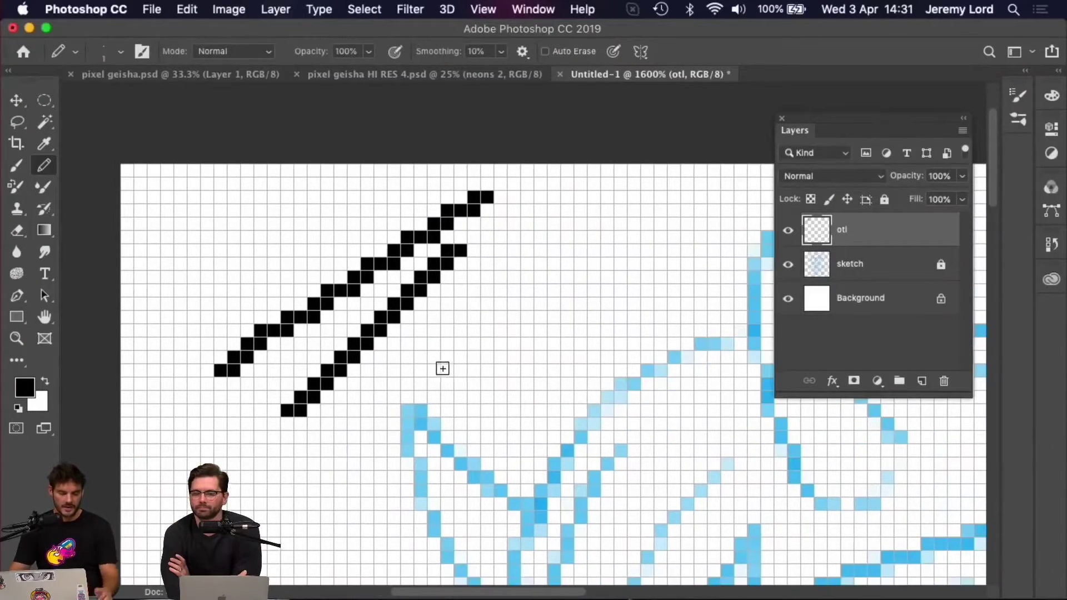
pyautogui.moveTo(436, 357)
pyautogui.mouseDown()
pyautogui.moveTo(484, 348)
pyautogui.moveTo(547, 316)
pyautogui.moveTo(559, 295)
pyautogui.moveTo(585, 298)
pyautogui.moveTo(581, 281)
pyautogui.moveTo(603, 278)
pyautogui.mouseUp()
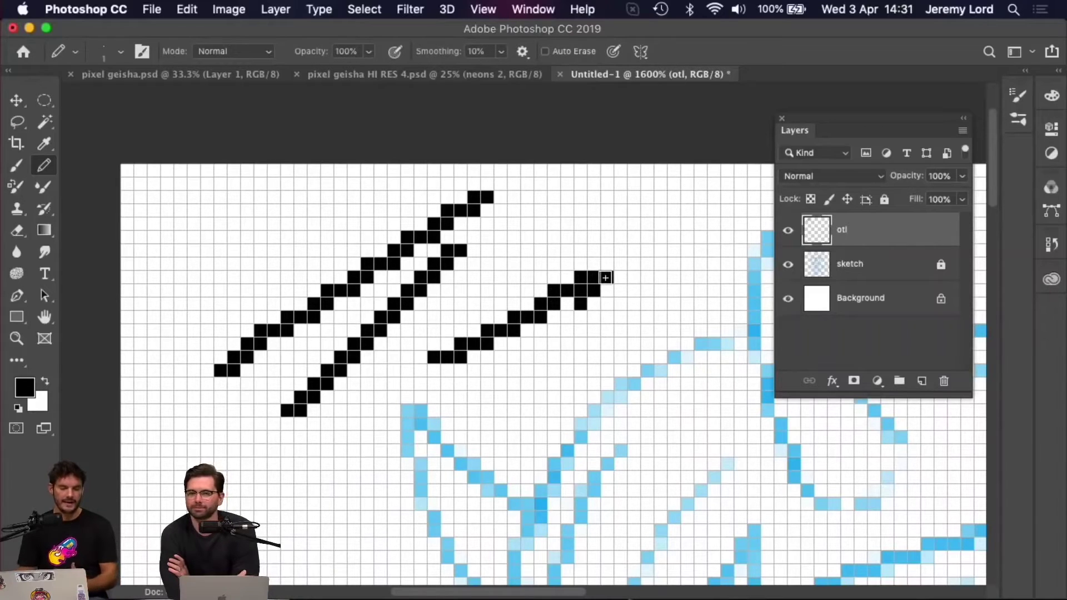
pyautogui.click(606, 278)
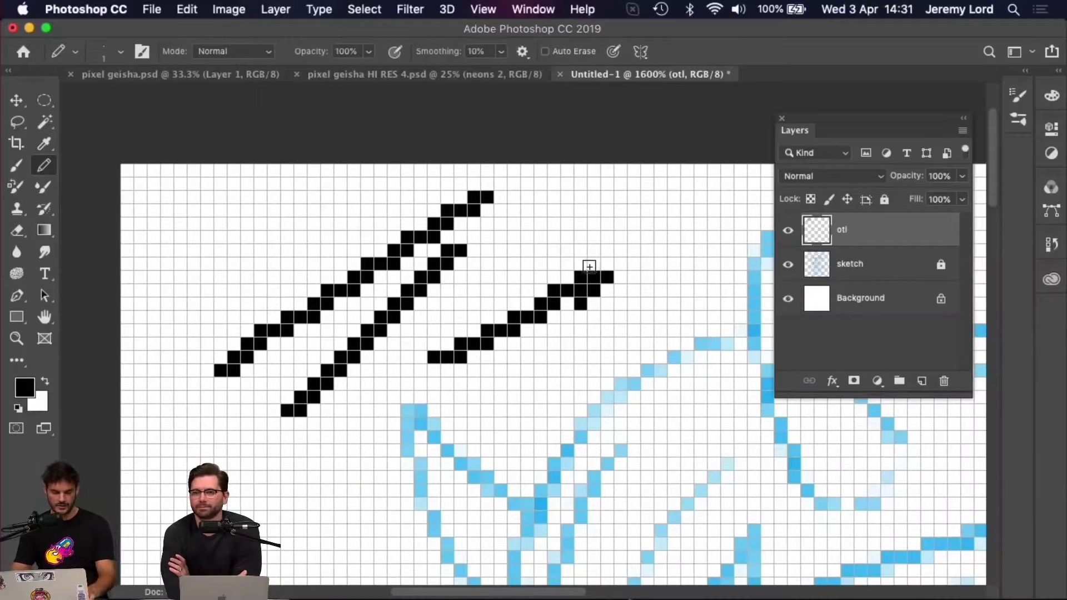
# - Delete all the practice lines on the otl layer and clear the selection
pyautogui.press('super+a')
pyautogui.press('Delete')
pyautogui.press('super+d')
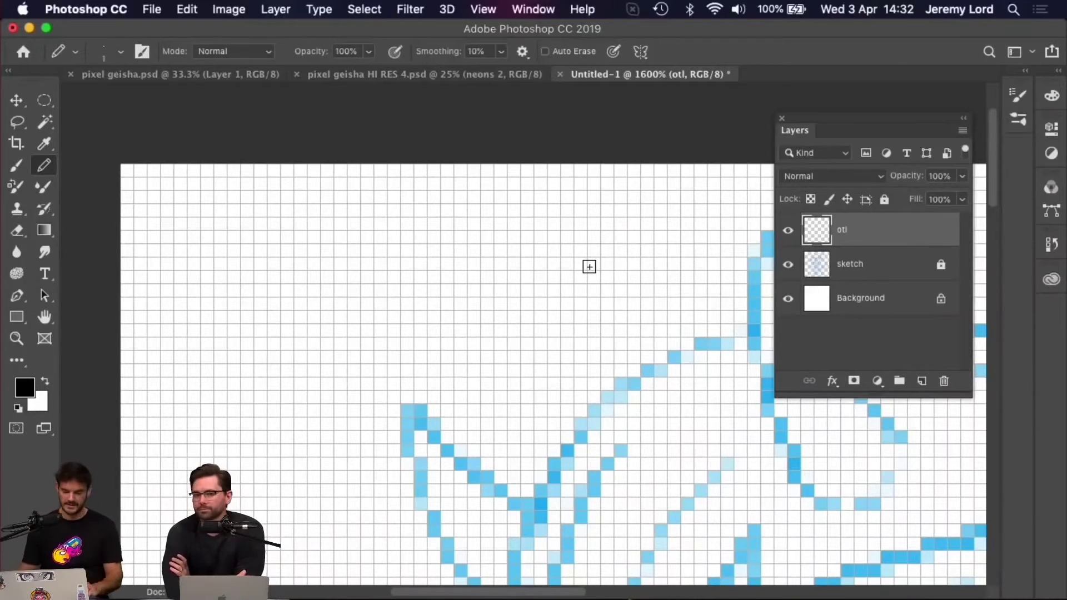
# - Trace the large sketched horn on the head in one rough freehand pencil stroke and undo it
pyautogui.moveTo(577, 400); pyautogui.dragTo(501, 350)
pyautogui.press('super+minus')
pyautogui.press('super+minus')
pyautogui.press('super+plus')
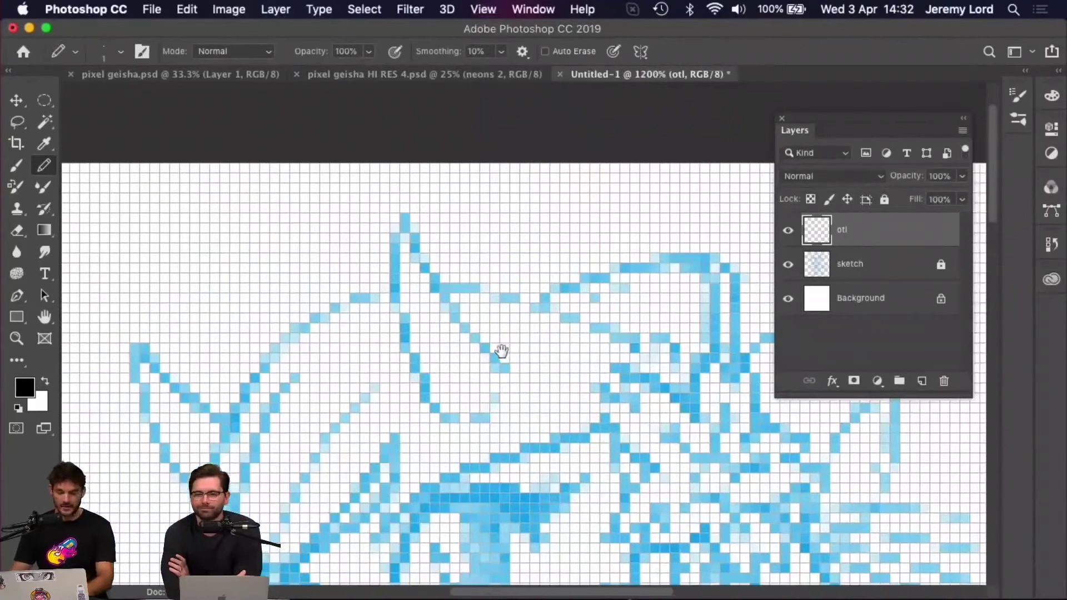
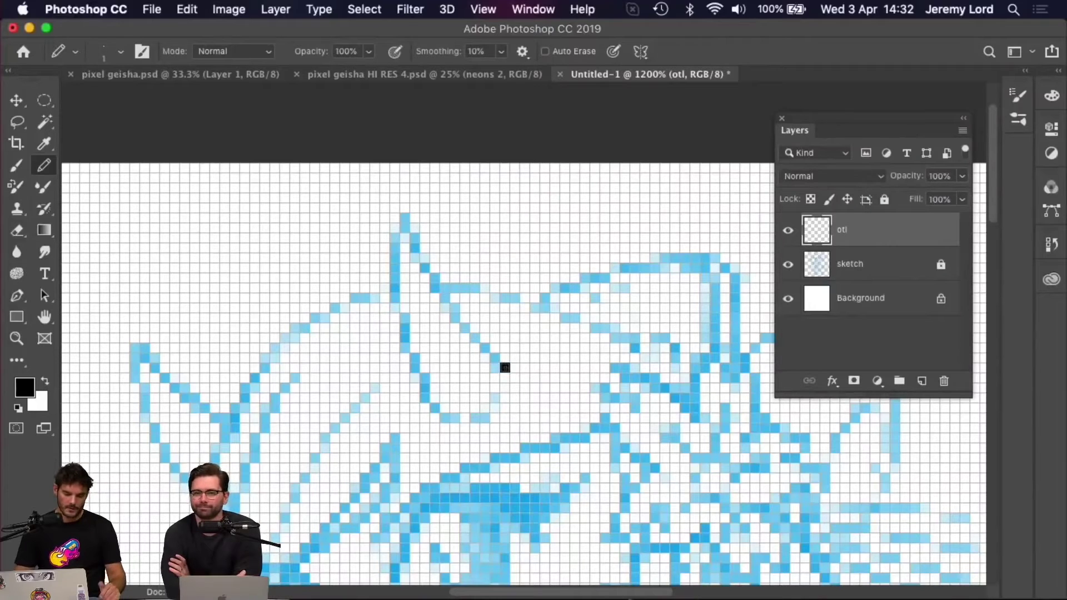
pyautogui.press('super+equal')
pyautogui.moveTo(498, 376)
pyautogui.mouseDown()
pyautogui.moveTo(449, 335)
pyautogui.moveTo(361, 180)
pyautogui.moveTo(344, 251)
pyautogui.moveTo(352, 312)
pyautogui.moveTo(383, 382)
pyautogui.moveTo(418, 434)
pyautogui.moveTo(452, 455)
pyautogui.moveTo(500, 418)
pyautogui.mouseUp()
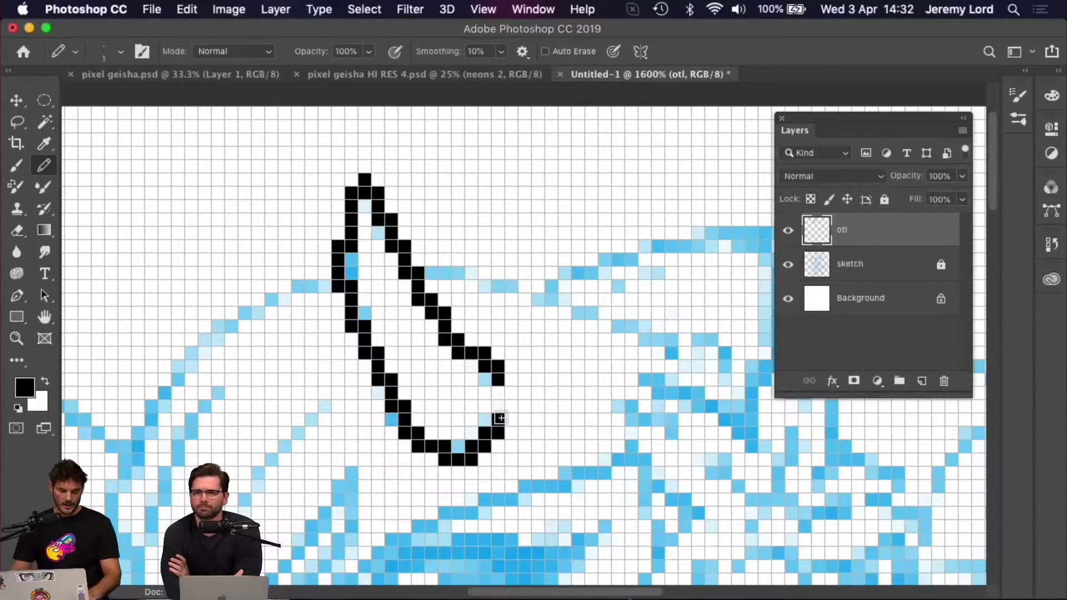
pyautogui.press('super+z')
pyautogui.press('super+z')
# - Trace the large horn in clean single pixels, from its right edge up to the tip and down the left edge to the base
pyautogui.moveTo(483, 364)
pyautogui.mouseDown()
pyautogui.moveTo(415, 304)
pyautogui.moveTo(406, 258)
pyautogui.moveTo(376, 228)
pyautogui.moveTo(365, 179)
pyautogui.mouseUp()
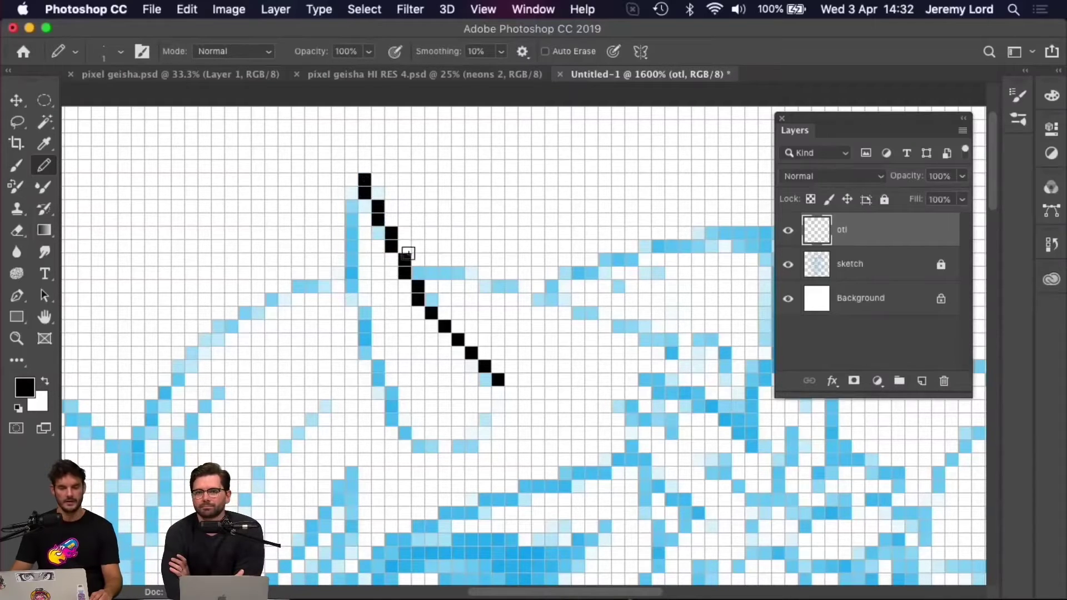
pyautogui.click(351, 206)
pyautogui.click(352, 225)
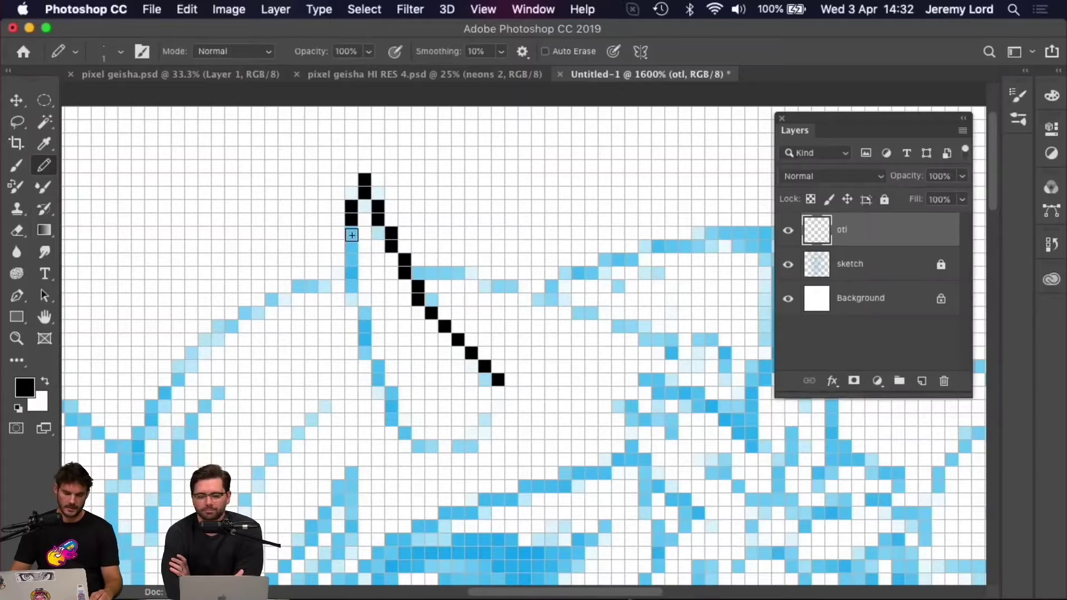
pyautogui.click(351, 260)
pyautogui.click(351, 273)
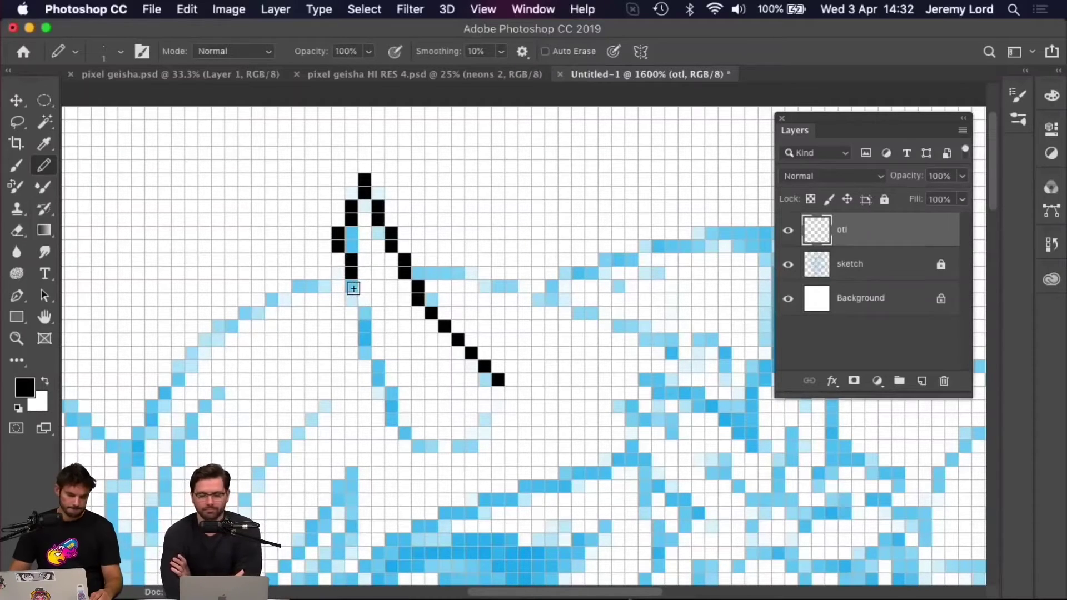
pyautogui.click(353, 289)
pyautogui.moveTo(362, 300)
pyautogui.mouseDown()
pyautogui.moveTo(365, 355)
pyautogui.moveTo(398, 421)
pyautogui.moveTo(439, 450)
pyautogui.moveTo(471, 446)
pyautogui.mouseUp()
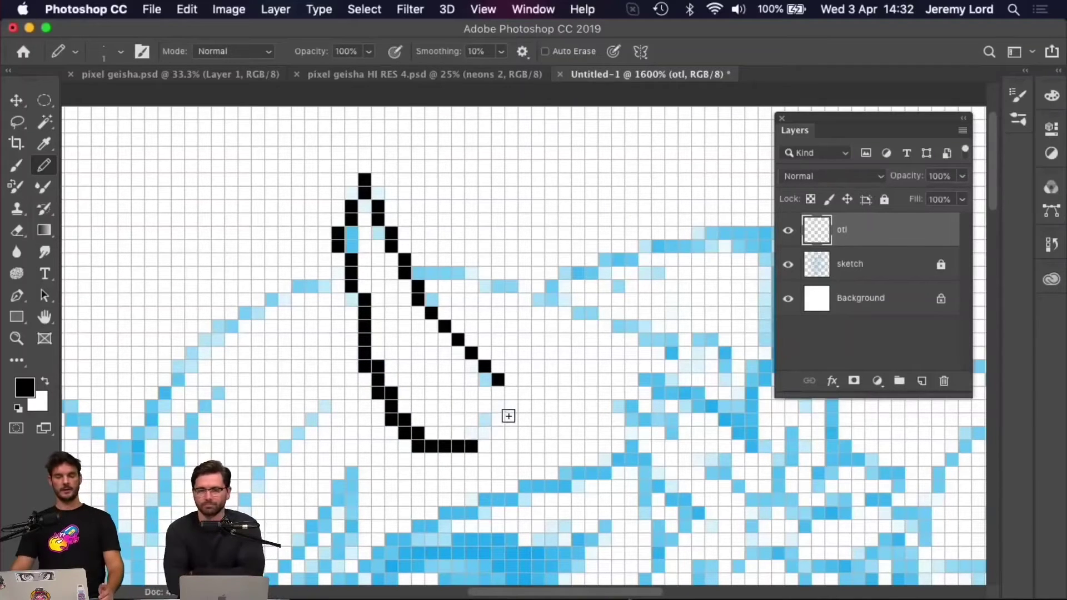
# - Undo the clean horn outline back to its first pixel at the lower end of the right edge
pyautogui.press('super+z')
pyautogui.press('super+z')
pyautogui.press('super+z')
pyautogui.press('super+z')
pyautogui.press('super+z')
pyautogui.press('super+z')
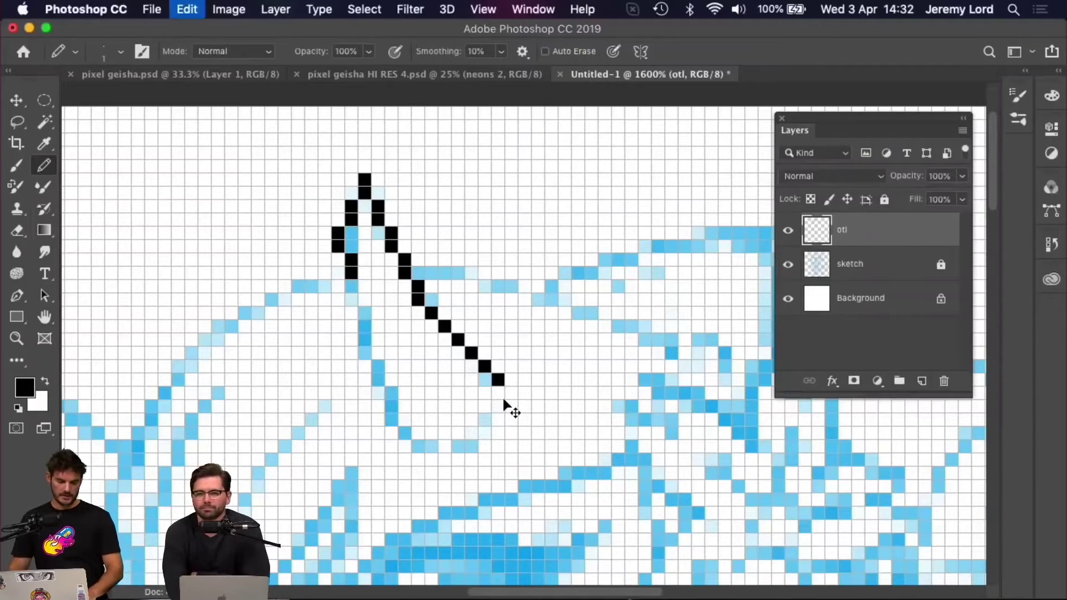
pyautogui.press('super+z')
pyautogui.press('super+z')
pyautogui.press('super+z')
pyautogui.press('super+z')
pyautogui.press('super+z')
pyautogui.press('super+z')
pyautogui.press('super+z')
pyautogui.press('super+z')
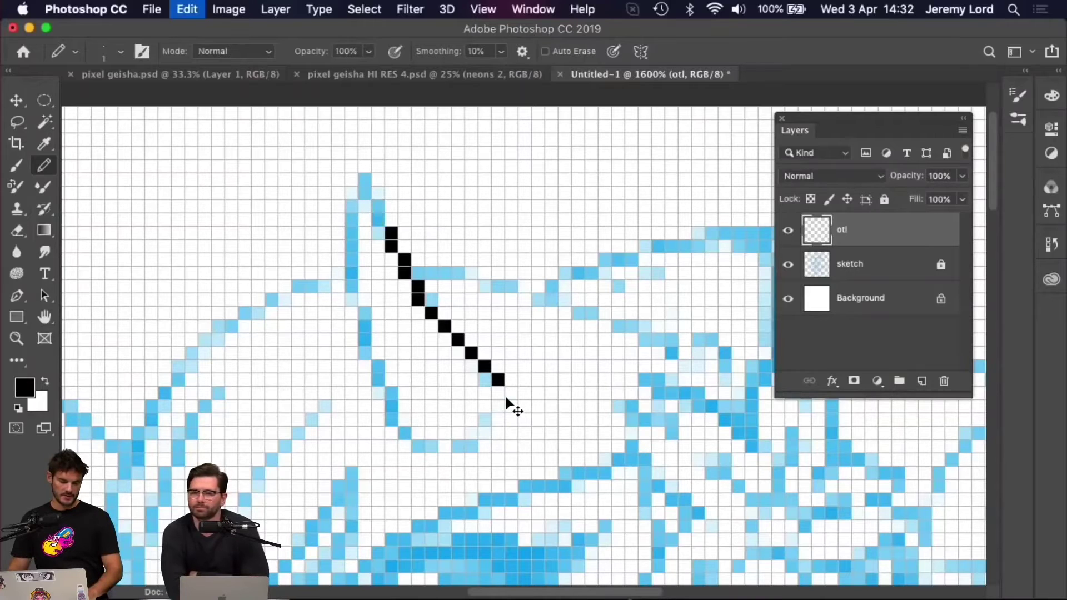
pyautogui.press('super+z')
pyautogui.press('super+z')
pyautogui.press('super+z')
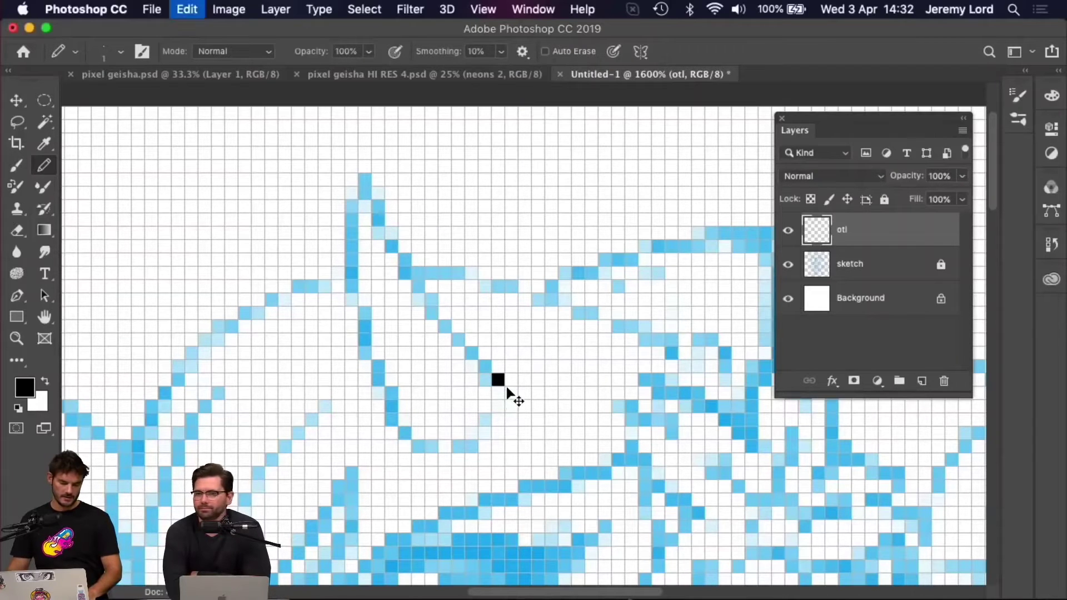
# - Redraw the large horn's outline quickly in a rough freehand stroke, undo it, and return to the Pencil tool
pyautogui.moveTo(478, 363)
pyautogui.mouseDown()
pyautogui.moveTo(366, 181)
pyautogui.moveTo(337, 226)
pyautogui.moveTo(370, 329)
pyautogui.moveTo(416, 415)
pyautogui.moveTo(446, 442)
pyautogui.moveTo(492, 442)
pyautogui.mouseUp()
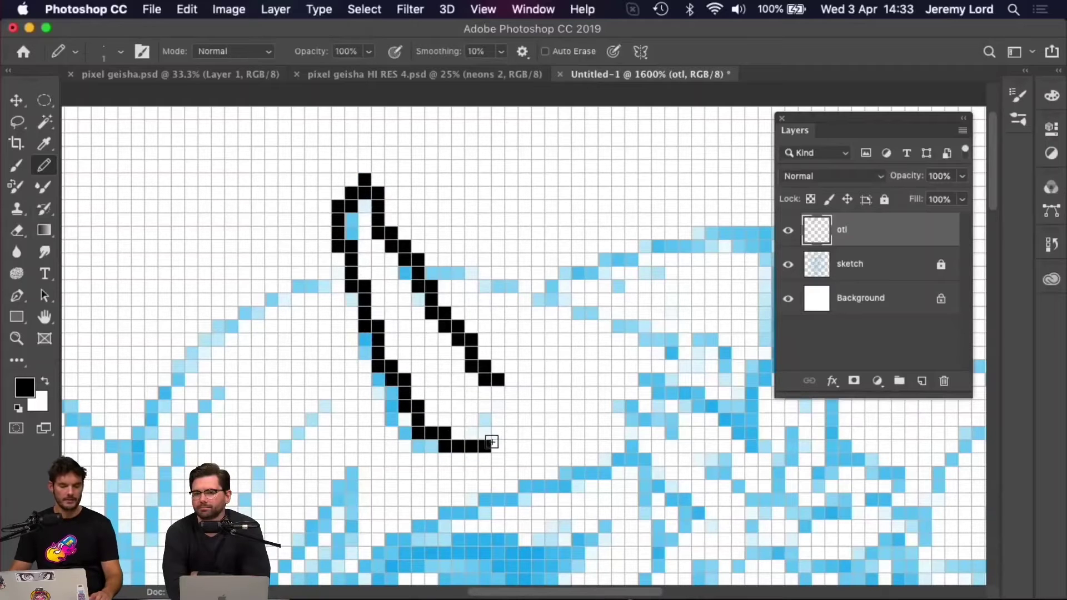
pyautogui.press('e')
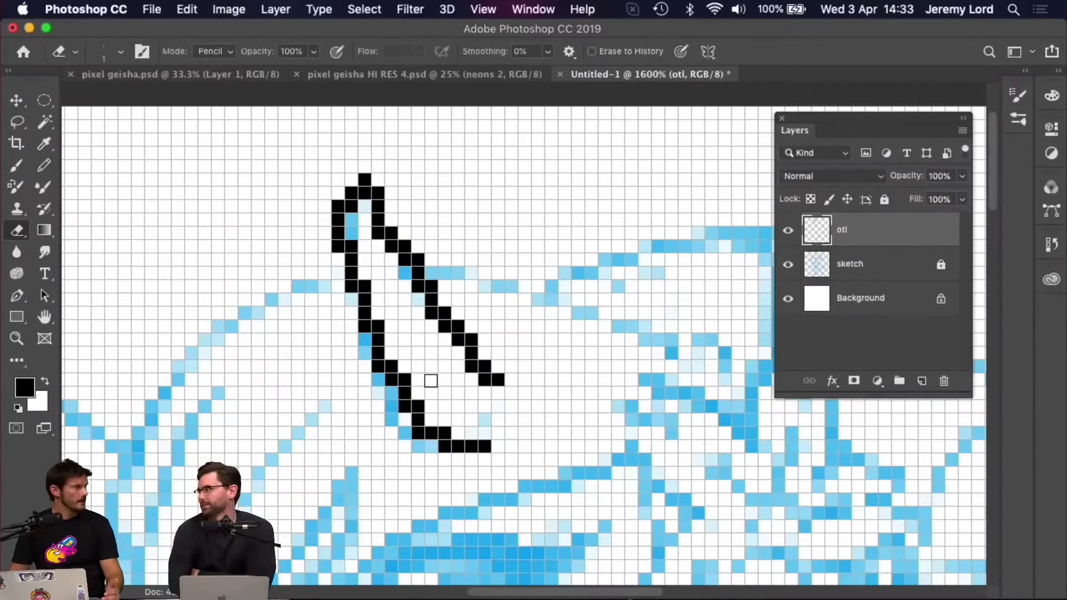
pyautogui.press('super+z')
pyautogui.press('b')
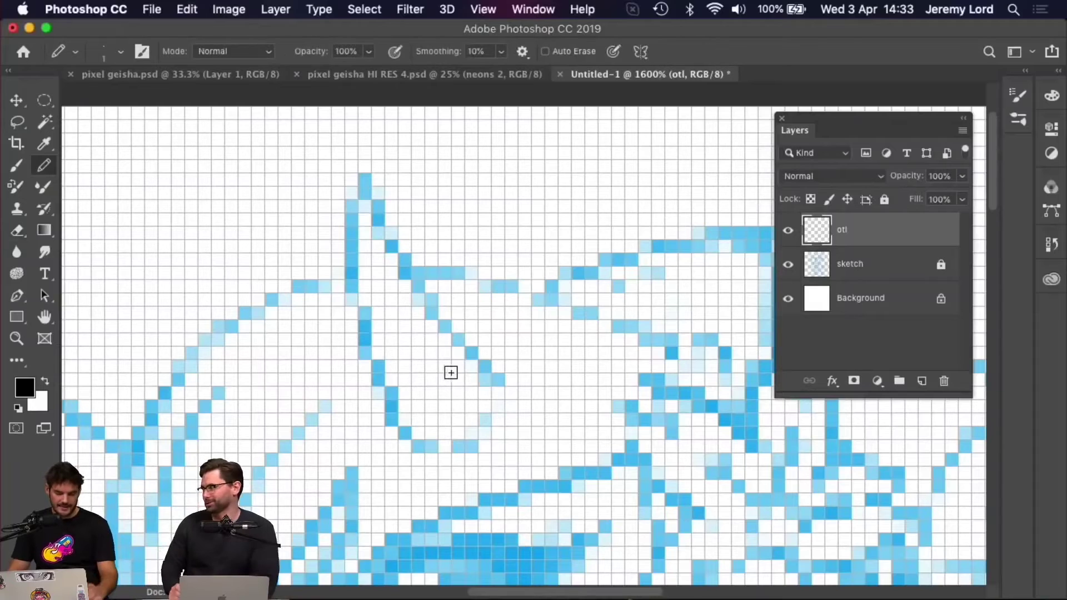
# - Trace the large horn's outline in black pencil along the sketch, undoing one false stroke and ending at the base's right end
pyautogui.moveTo(498, 380)
pyautogui.mouseDown()
pyautogui.moveTo(440, 321)
pyautogui.moveTo(363, 179)
pyautogui.moveTo(345, 217)
pyautogui.moveTo(341, 286)
pyautogui.moveTo(374, 325)
pyautogui.mouseUp()
pyautogui.press('super+z')
pyautogui.moveTo(358, 207)
pyautogui.mouseDown()
pyautogui.moveTo(350, 302)
pyautogui.moveTo(392, 411)
pyautogui.moveTo(420, 442)
pyautogui.moveTo(483, 445)
pyautogui.moveTo(485, 432)
pyautogui.mouseUp()
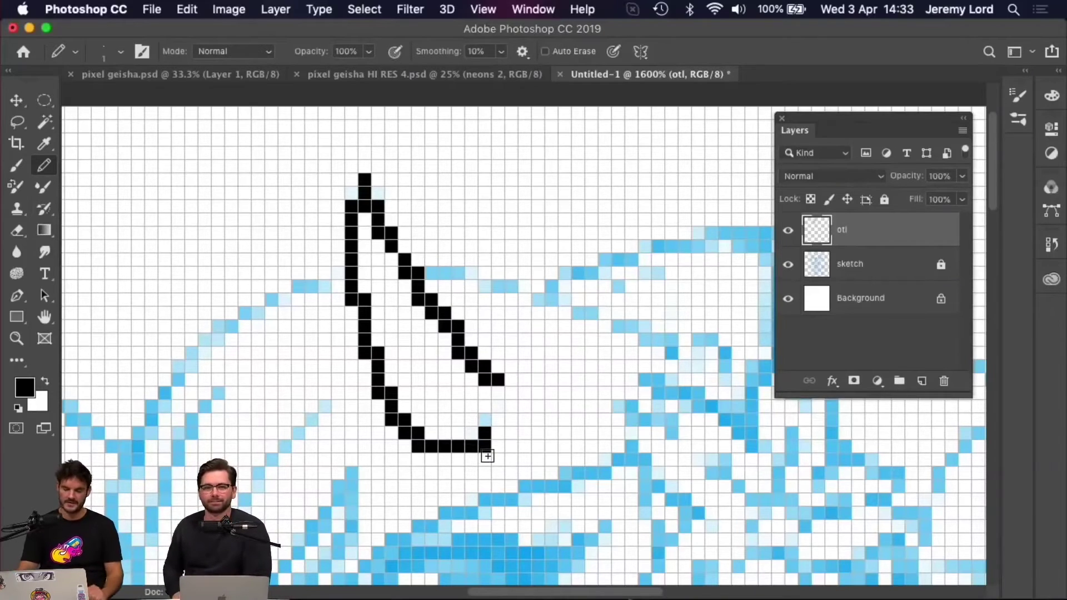
# - Hide the grid to check the horn outline against the whole figure
pyautogui.press('super+minus')
pyautogui.press('super+minus')
pyautogui.press('super+minus')
pyautogui.press('super+minus')
pyautogui.press('super+minus')
pyautogui.press('super+minus')
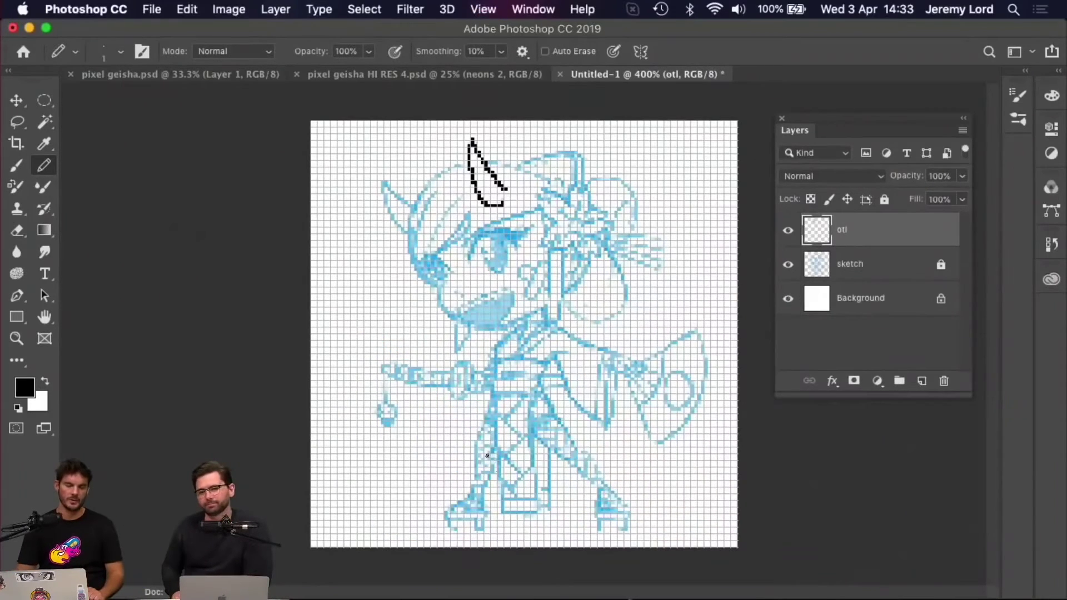
pyautogui.press('super+apostrophe')
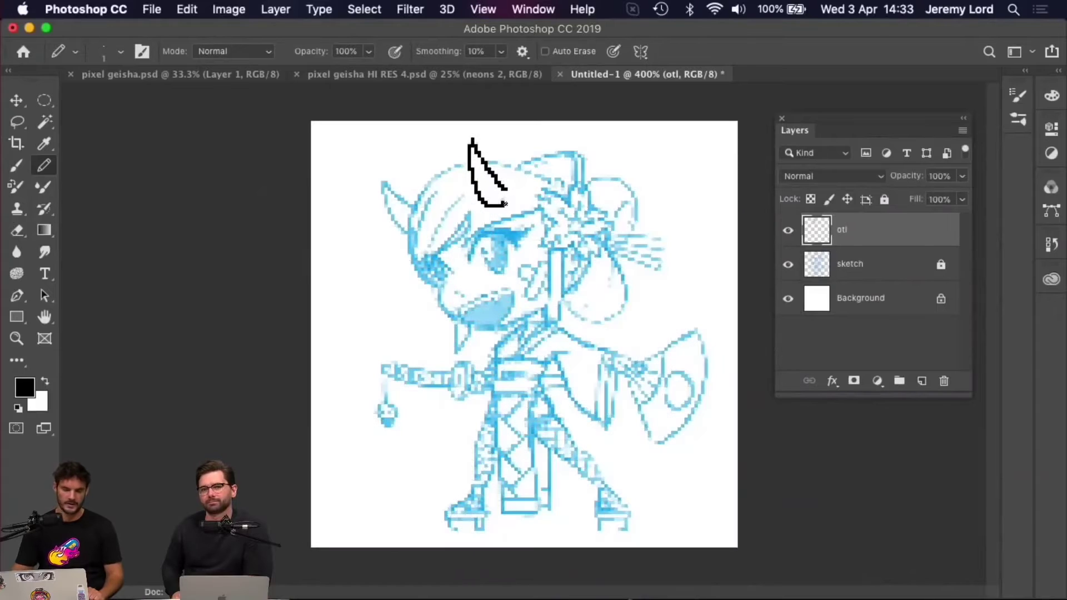
# - Erase the extra corner pixel at the lower-right end of the large horn's base
pyautogui.press('super+plus')
pyautogui.press('super+plus')
pyautogui.press('super+plus')
pyautogui.press('super+plus')
pyautogui.press('super+plus')
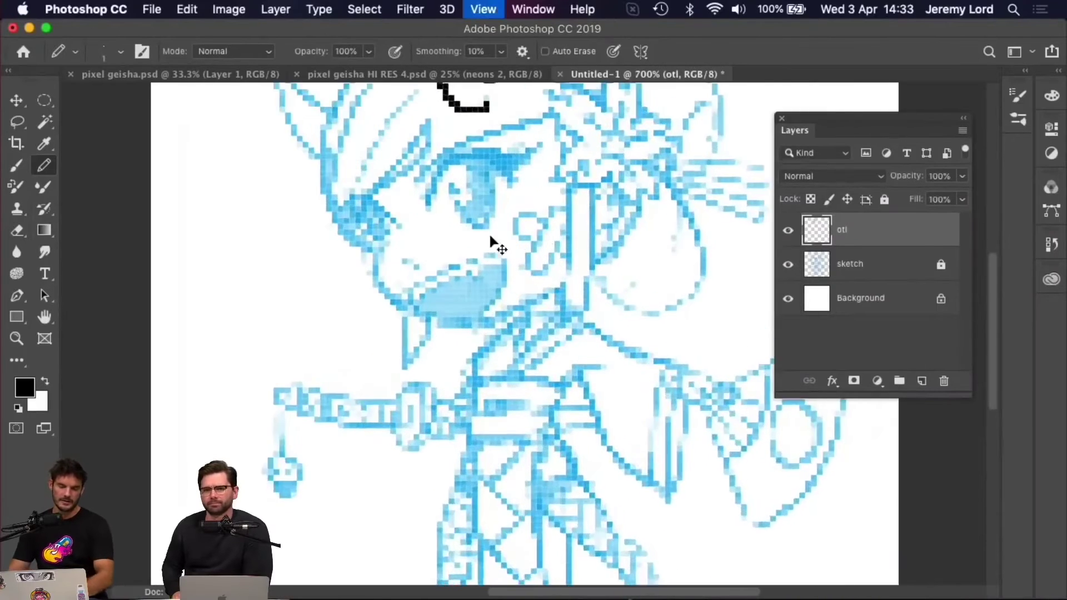
pyautogui.press('super+plus')
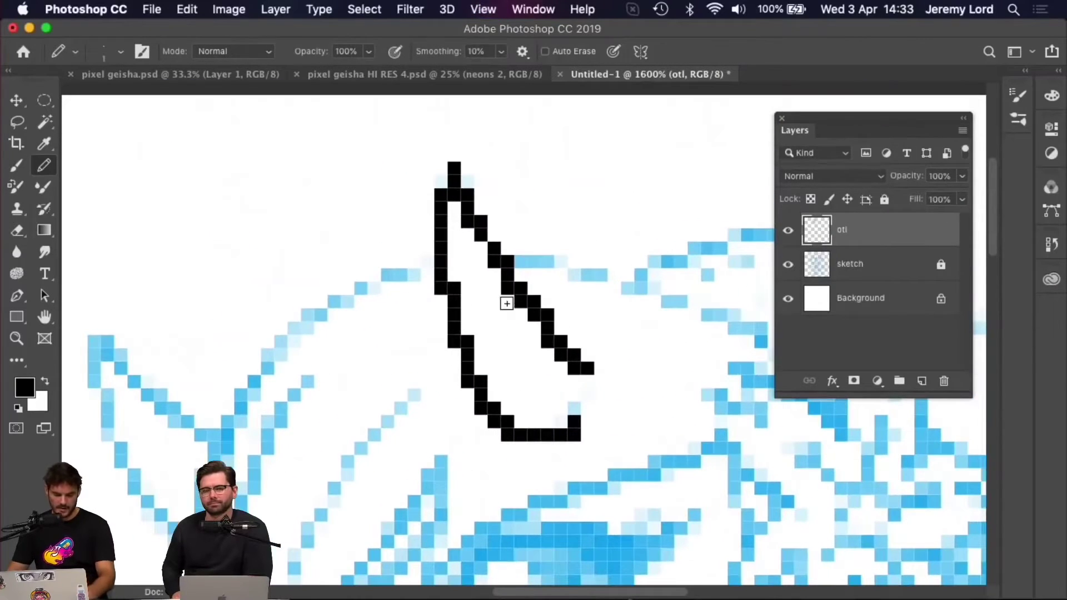
pyautogui.press('e')
pyautogui.click(577, 437)
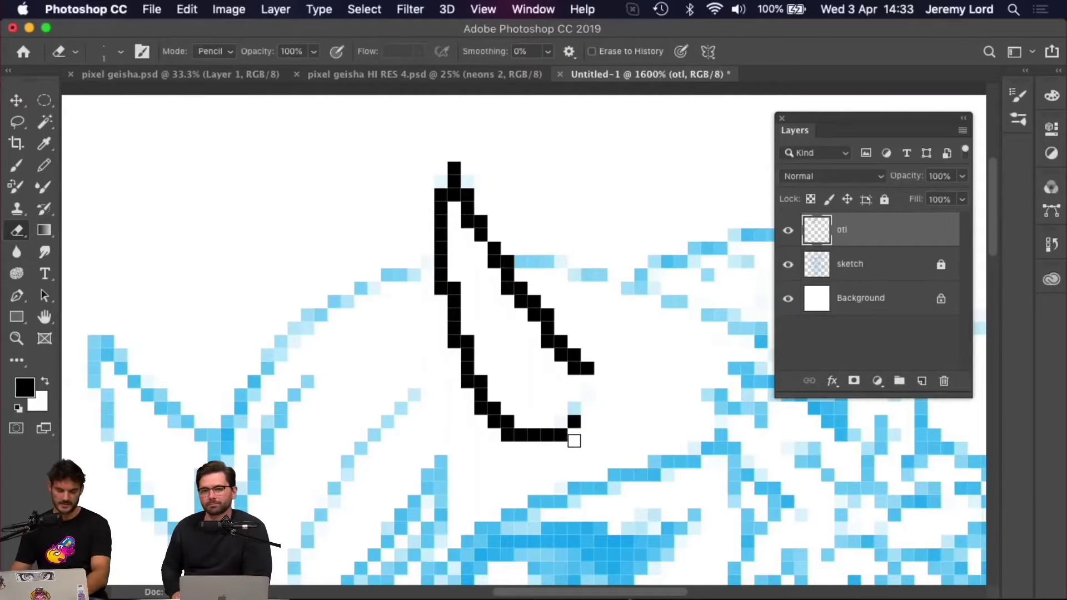
# - Trace the head's curved outline with the Pencil tool from the large horn's left edge down past the small horn's base
pyautogui.press('super+minus')
pyautogui.press('super+minus')
pyautogui.press('super+minus')
pyautogui.press('super+minus')
pyautogui.press('super+minus')
pyautogui.press('super+minus')
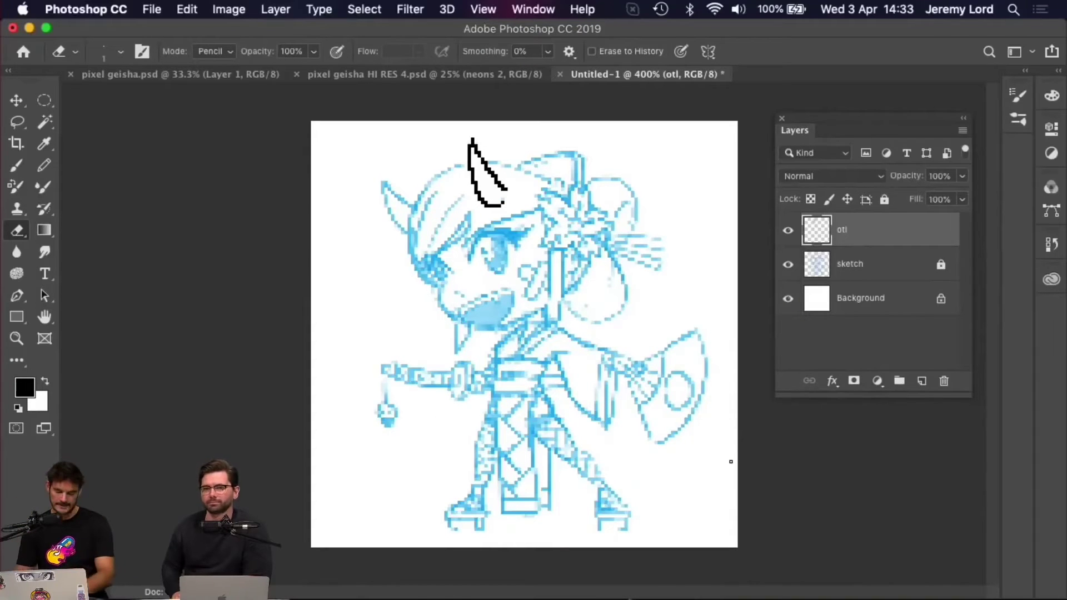
pyautogui.press('super+plus')
pyautogui.moveTo(564, 345); pyautogui.dragTo(515, 337)
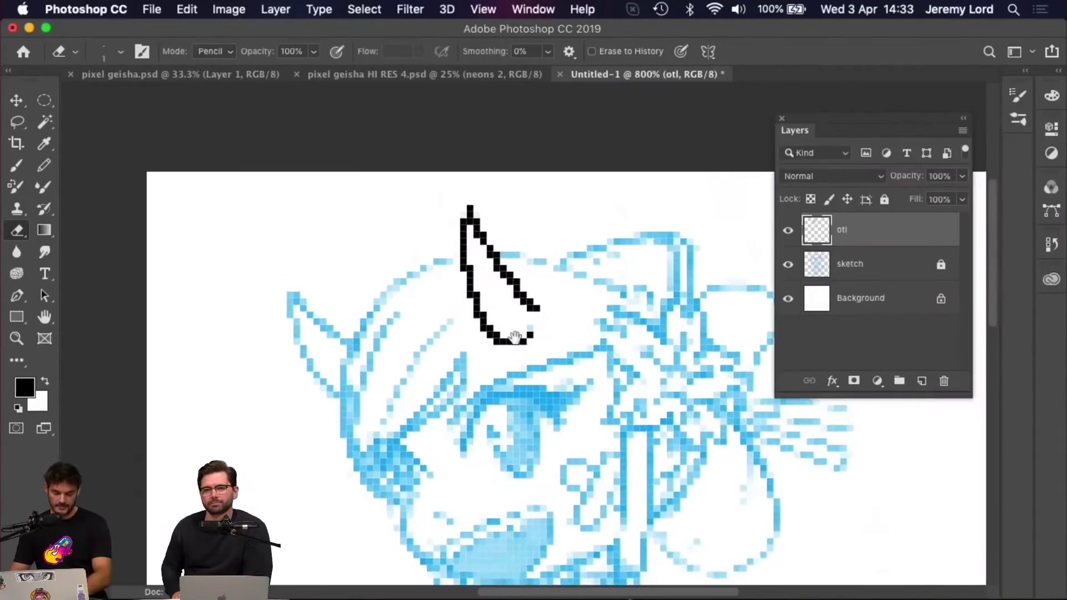
pyautogui.press('super+plus')
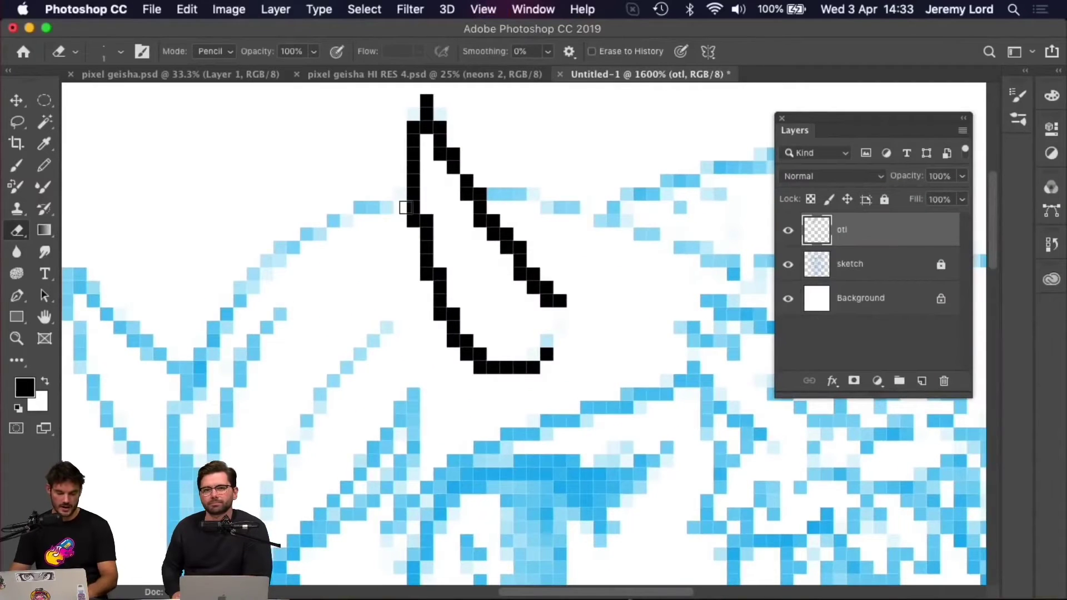
pyautogui.press('b')
pyautogui.moveTo(406, 207); pyautogui.dragTo(359, 208)
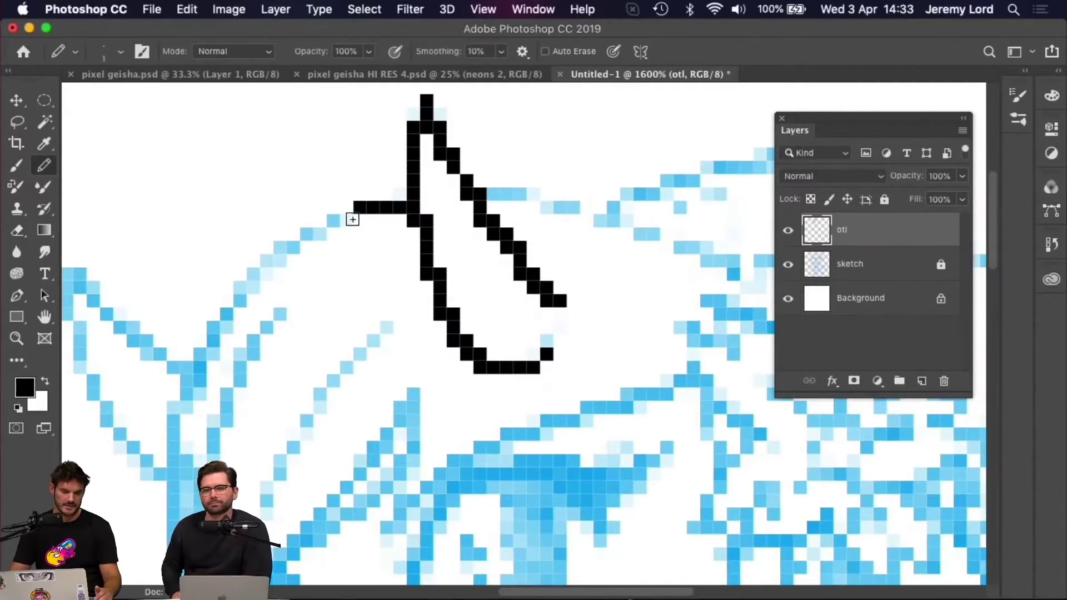
pyautogui.moveTo(358, 220)
pyautogui.mouseDown()
pyautogui.moveTo(333, 221)
pyautogui.moveTo(283, 249)
pyautogui.moveTo(286, 267)
pyautogui.moveTo(271, 260)
pyautogui.moveTo(256, 287)
pyautogui.moveTo(239, 287)
pyautogui.mouseUp()
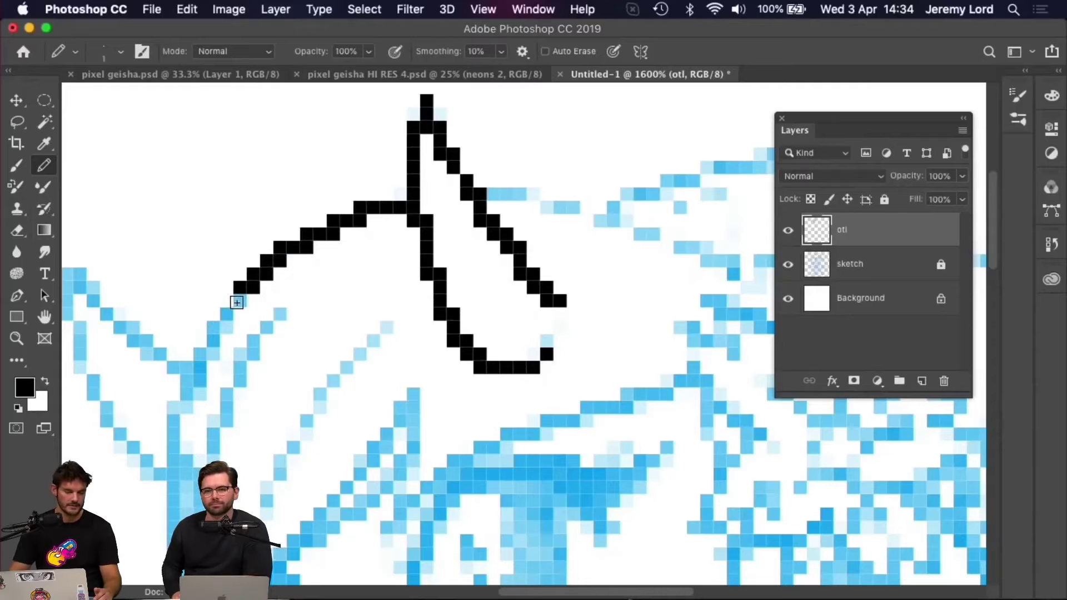
pyautogui.moveTo(220, 313)
pyautogui.mouseDown()
pyautogui.moveTo(186, 389)
pyautogui.moveTo(185, 426)
pyautogui.mouseUp()
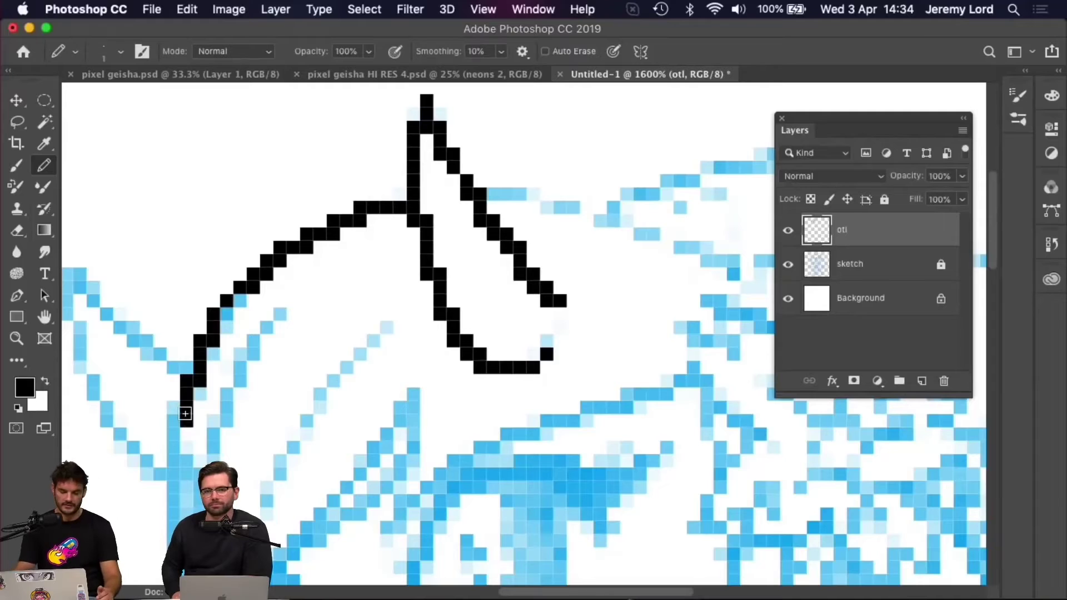
# - Bring up the finished artwork in pixel geisha HI RES 4.psd
pyautogui.press('super+minus')
pyautogui.press('super+minus')
pyautogui.press('super+minus')
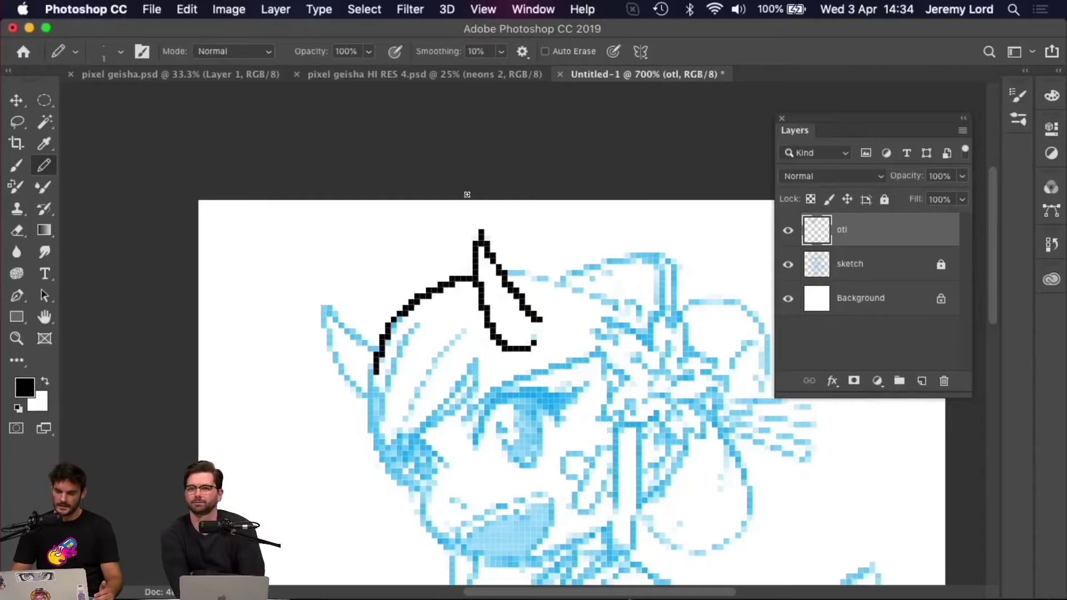
pyautogui.click(212, 80)
pyautogui.click(414, 75)
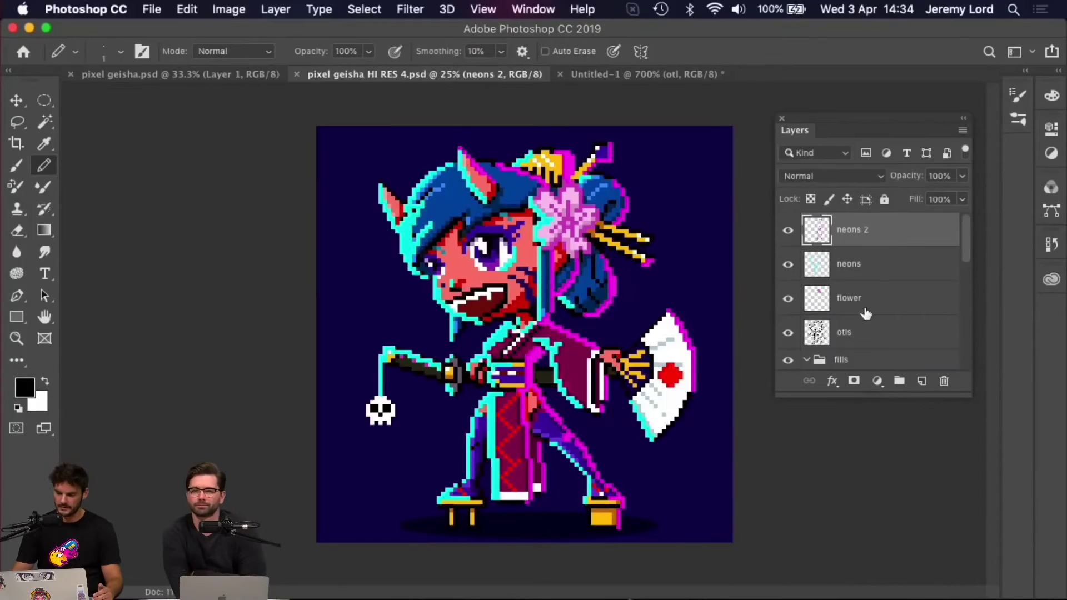
# - Collapse the fills group and hide it so the artwork's colour fills are off
pyautogui.scroll(-1, 875, 311)
pyautogui.click(807, 332)
pyautogui.click(788, 331)
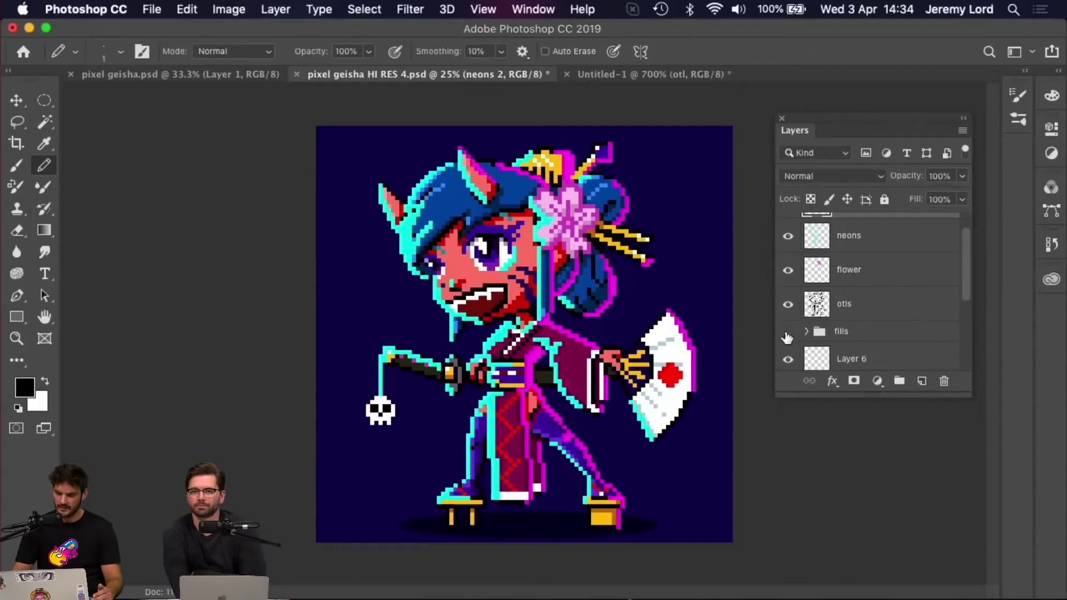
# - Show the Background copy layer and fill it with white behind the outlines
pyautogui.scroll(-4, 828, 357)
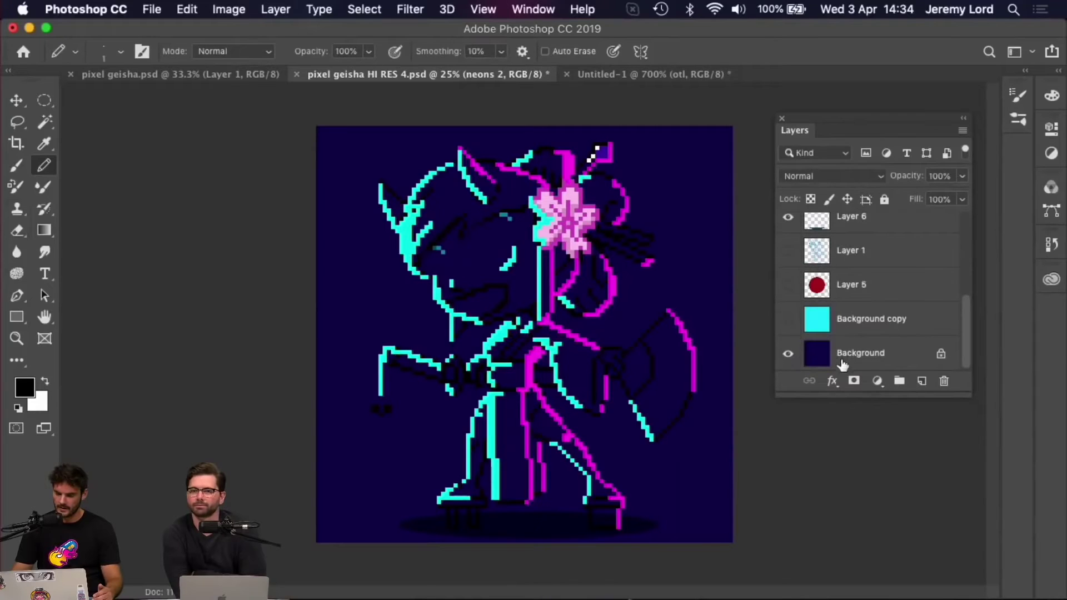
pyautogui.click(859, 333)
pyautogui.click(788, 320)
pyautogui.press('super+BackSpace')
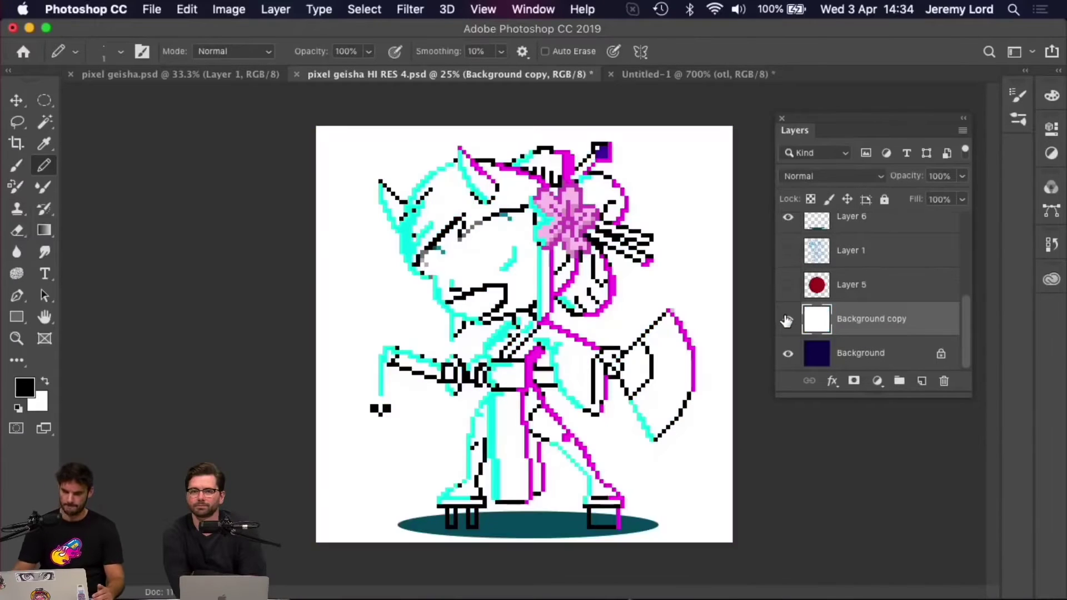
# - Hide the flower, neons and neons 2 layers to isolate the black outlines
pyautogui.scroll(3, 866, 280)
pyautogui.click(789, 273)
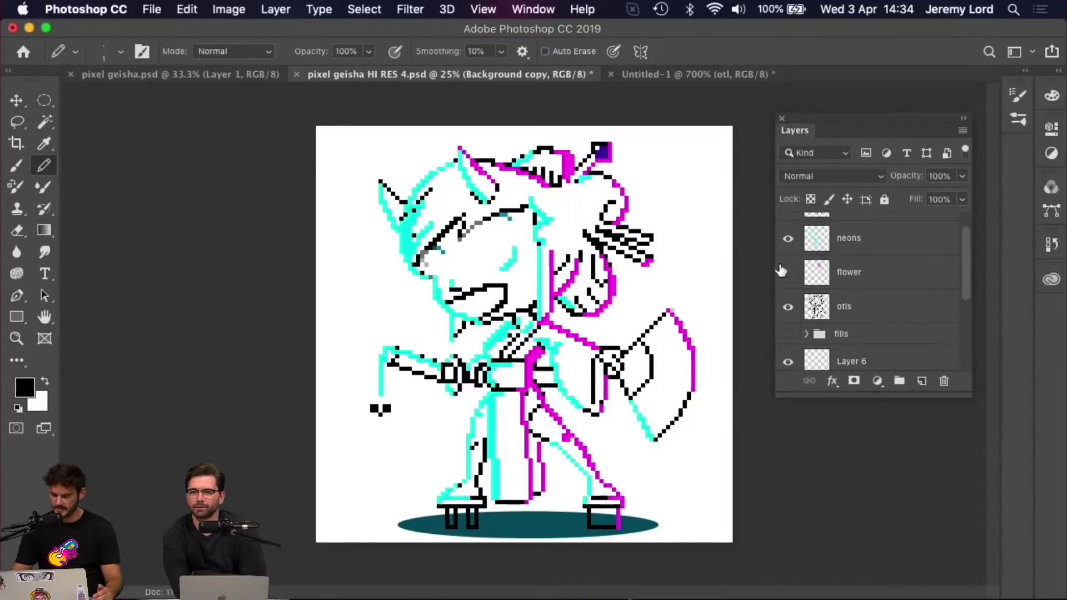
pyautogui.click(787, 238)
pyautogui.press('super+plus')
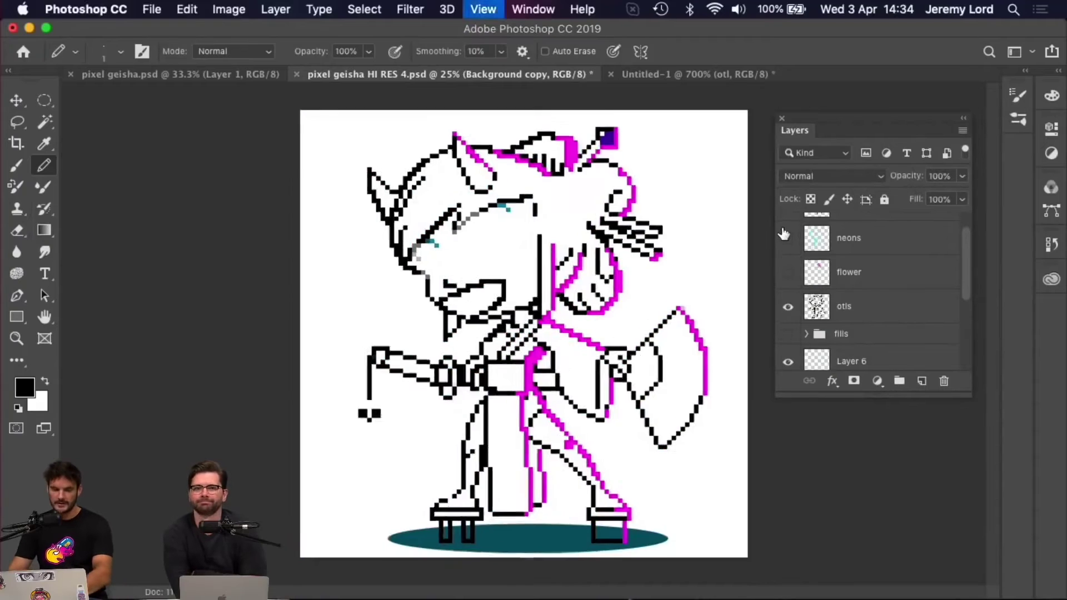
pyautogui.moveTo(411, 272); pyautogui.dragTo(571, 376)
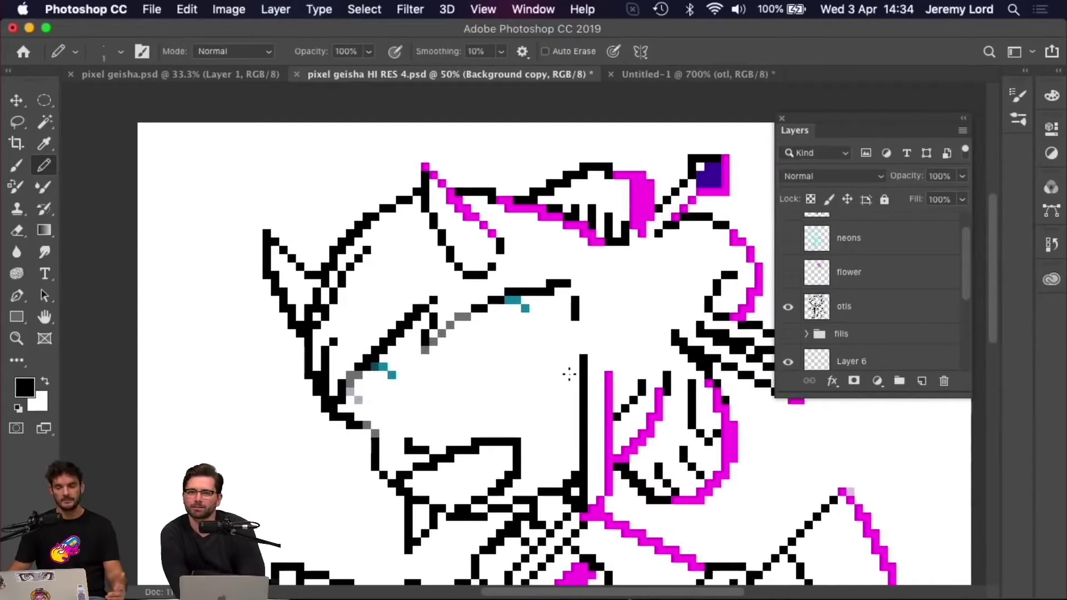
pyautogui.scroll(1, 873, 286)
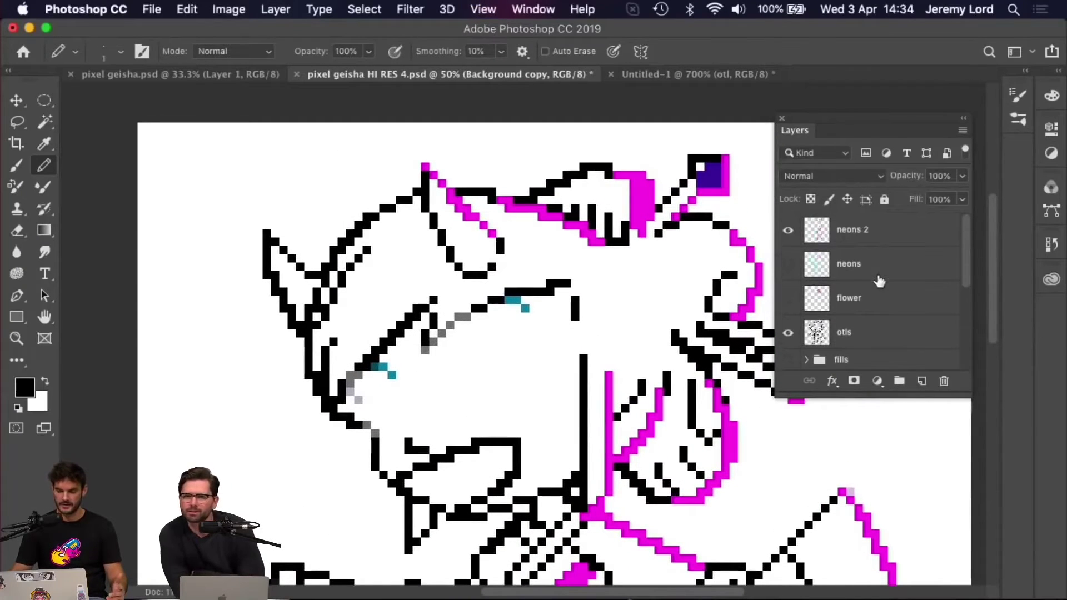
pyautogui.click(789, 231)
pyautogui.press('super+minus')
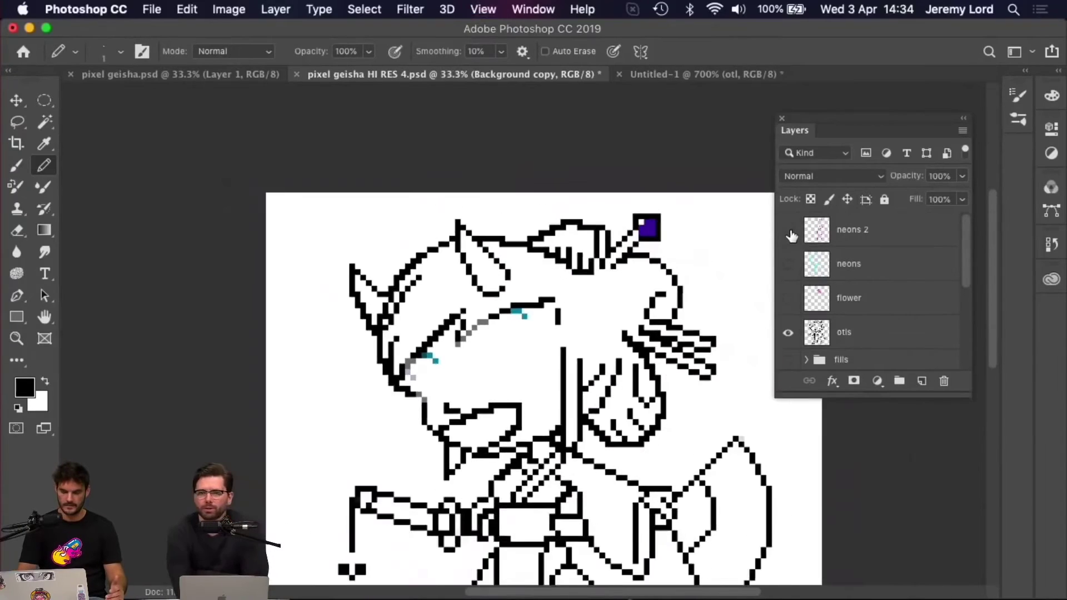
# - Try a pencil stroke on the otls layer in the empty face area below the fringe's grey pixels
pyautogui.press('super+plus')
pyautogui.press('super+plus')
pyautogui.press('super+plus')
pyautogui.hscroll(-5, 569, 328)
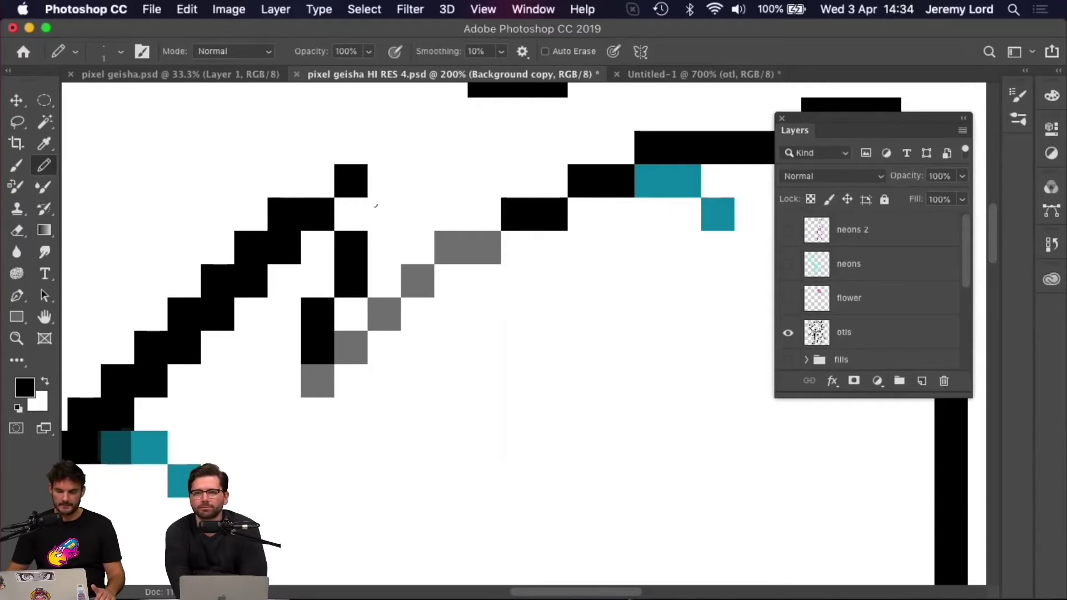
pyautogui.click(895, 342)
pyautogui.moveTo(479, 330); pyautogui.dragTo(537, 371)
pyautogui.press('super+z')
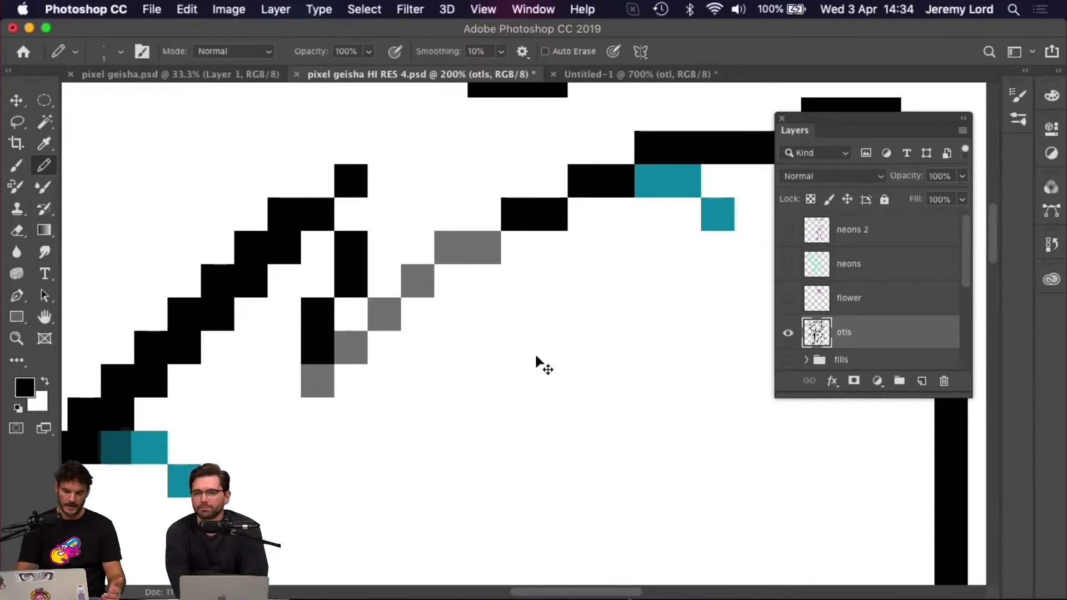
# - Examine the head's outlines and the grey fringe pixels on the otls layer at several magnifications
pyautogui.press('super+minus')
pyautogui.press('super+minus')
pyautogui.press('super+minus')
pyautogui.press('super+minus')
pyautogui.press('super+equal')
pyautogui.press('super+equal')
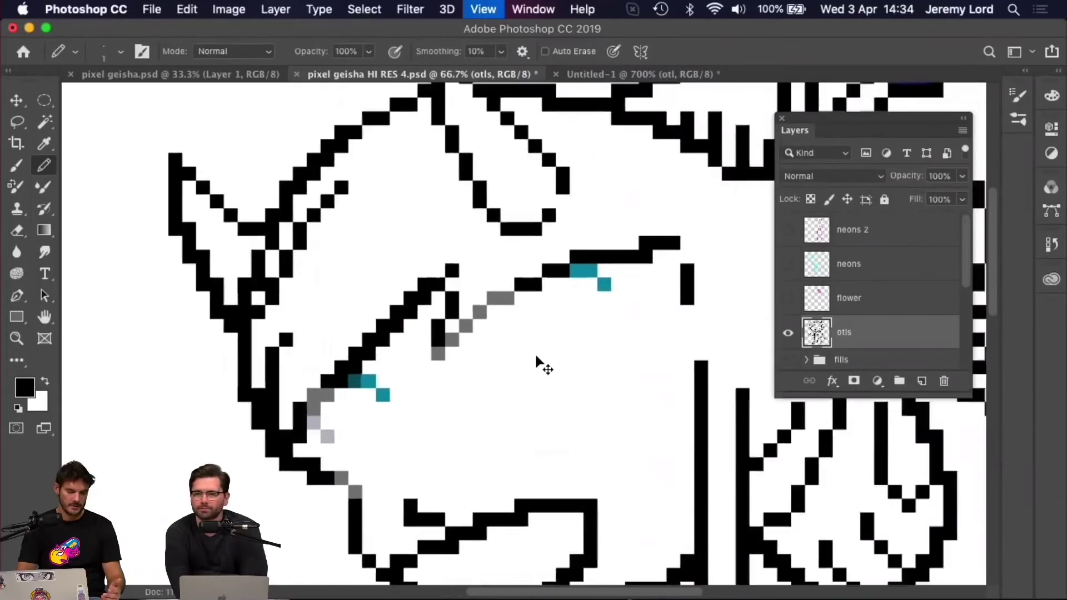
pyautogui.press('super+equal')
pyautogui.press('super+equal')
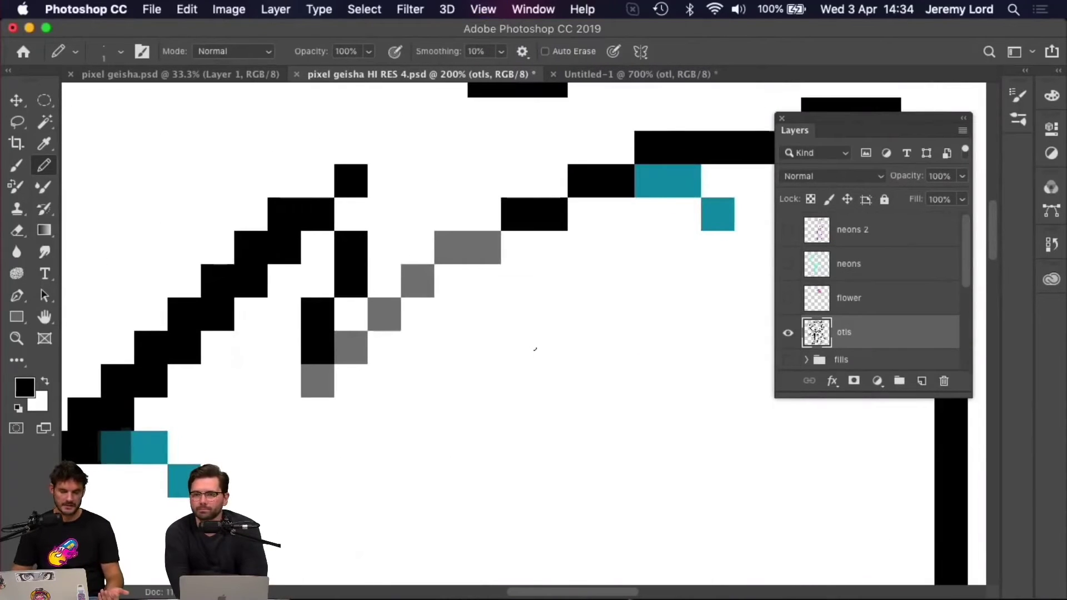
# - Open pixel geisha 256.psd from the desktop
pyautogui.click(30, 27)
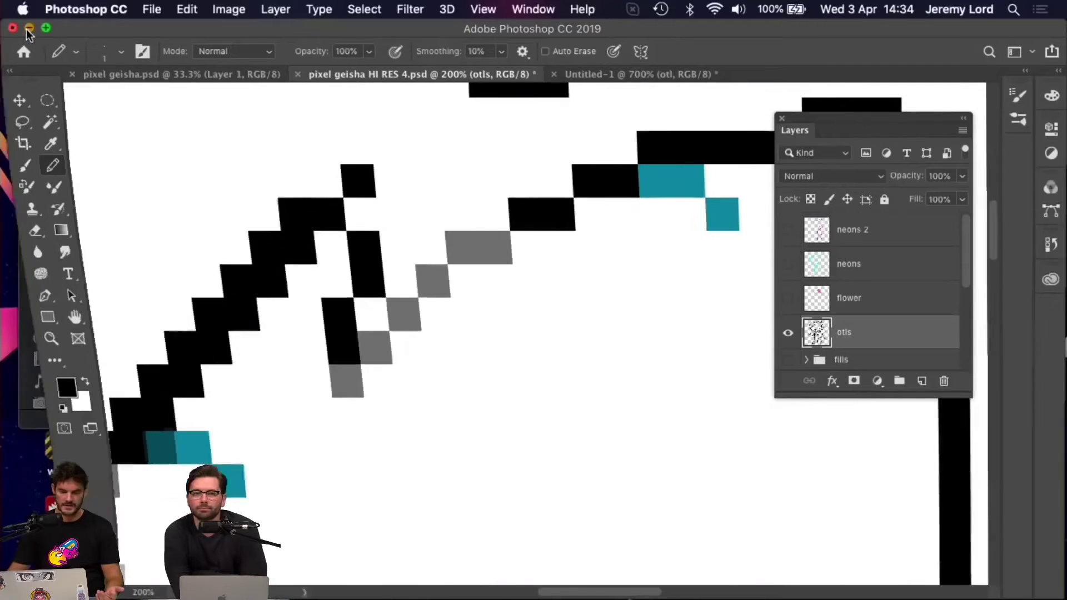
pyautogui.click(531, 134)
pyautogui.doubleClick(531, 133)
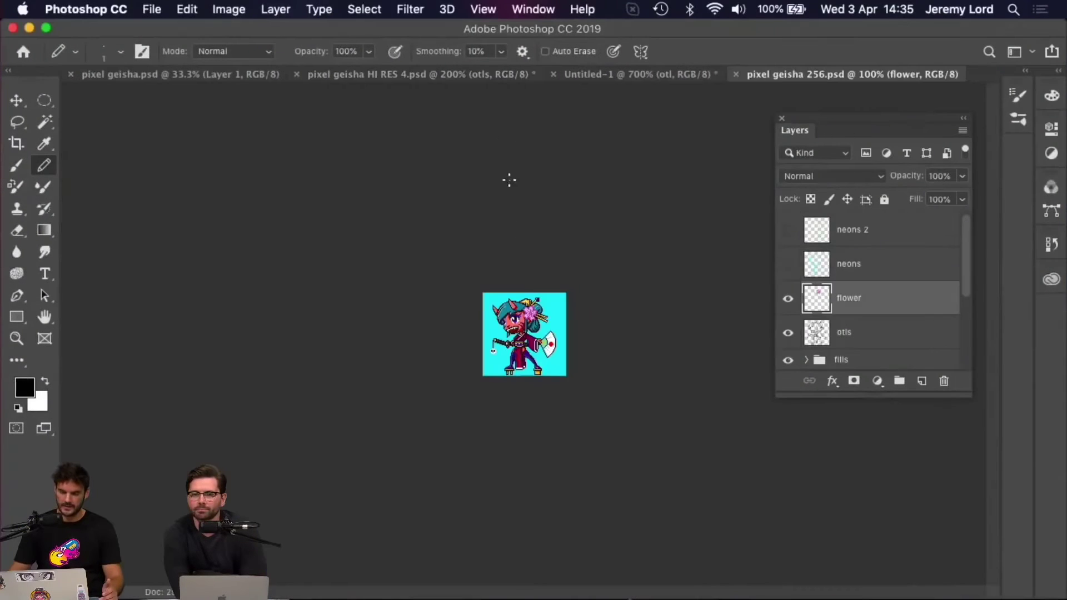
# - Hide the fills group and the flower layer to leave the outlines on the cyan background
pyautogui.press('super+equal')
pyautogui.press('super+equal')
pyautogui.press('super+equal')
pyautogui.press('super+equal')
pyautogui.press('super+equal')
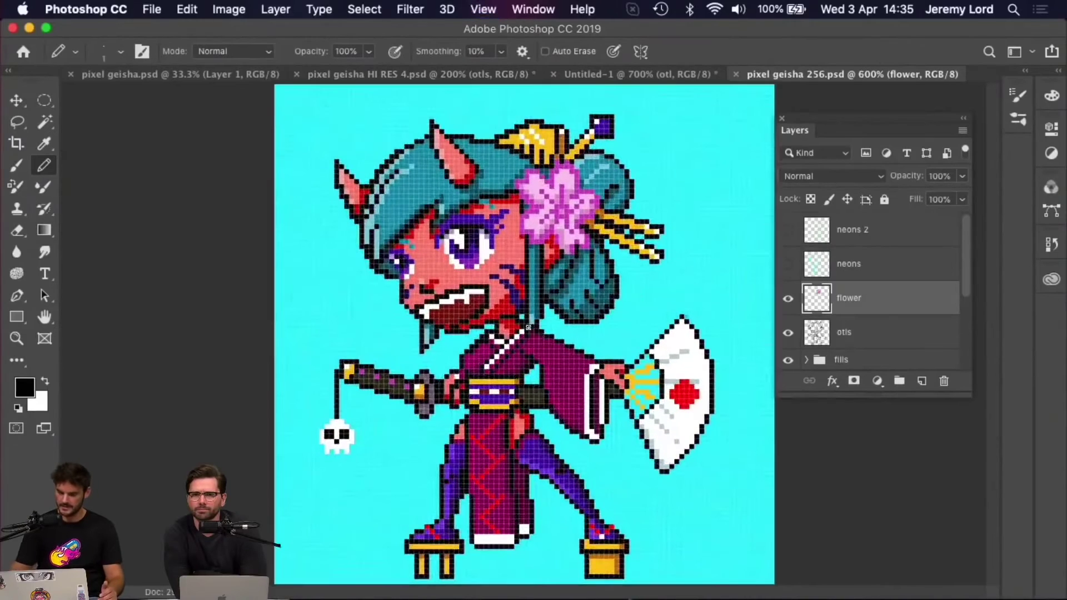
pyautogui.scroll(-2, 795, 333)
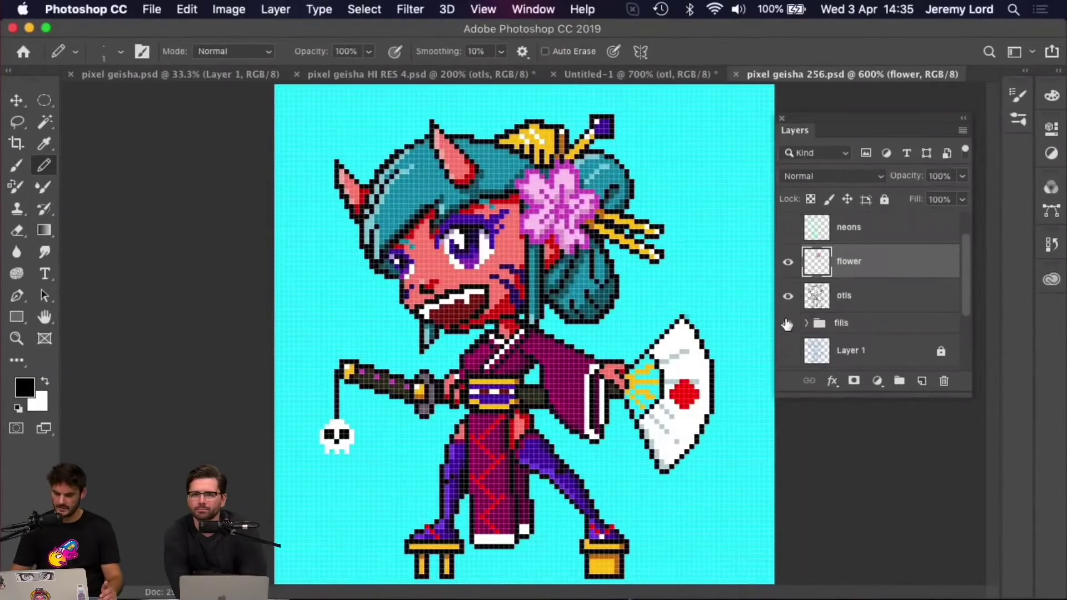
pyautogui.click(788, 323)
pyautogui.scroll(-2, 848, 349)
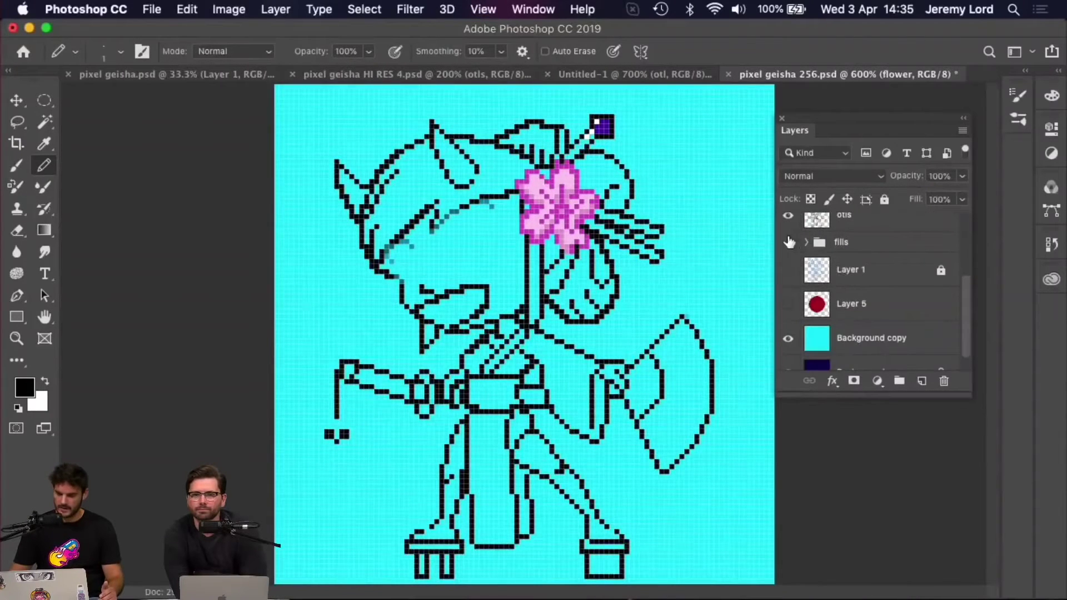
pyautogui.scroll(2, 799, 231)
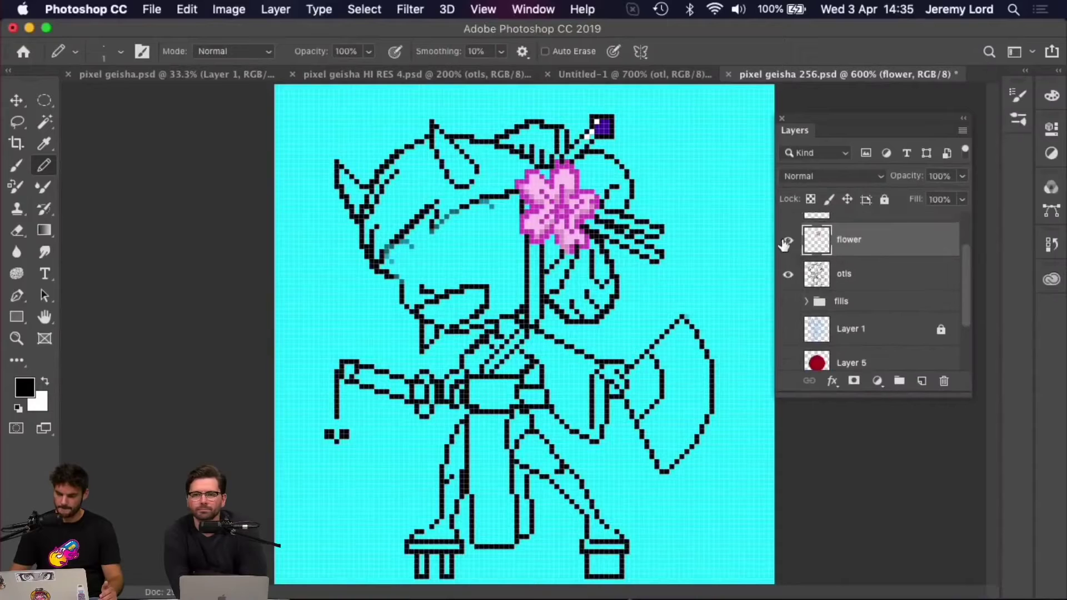
pyautogui.click(786, 245)
pyautogui.scroll(2, 824, 289)
pyautogui.scroll(-4, 825, 288)
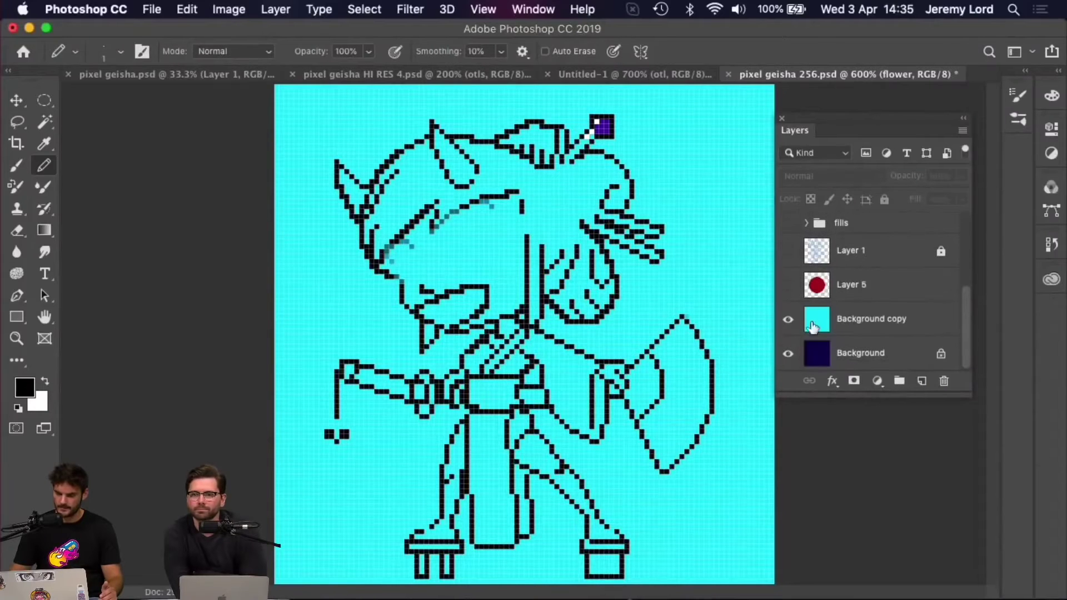
# - Draw over the semi-transparent pixels of the fringe's zigzag outline in black with the Pencil tool on the otls layer
pyautogui.press('super+equal')
pyautogui.press('super+equal')
pyautogui.press('super+equal')
pyautogui.press('super+equal')
pyautogui.press('super+equal')
pyautogui.press('super+equal')
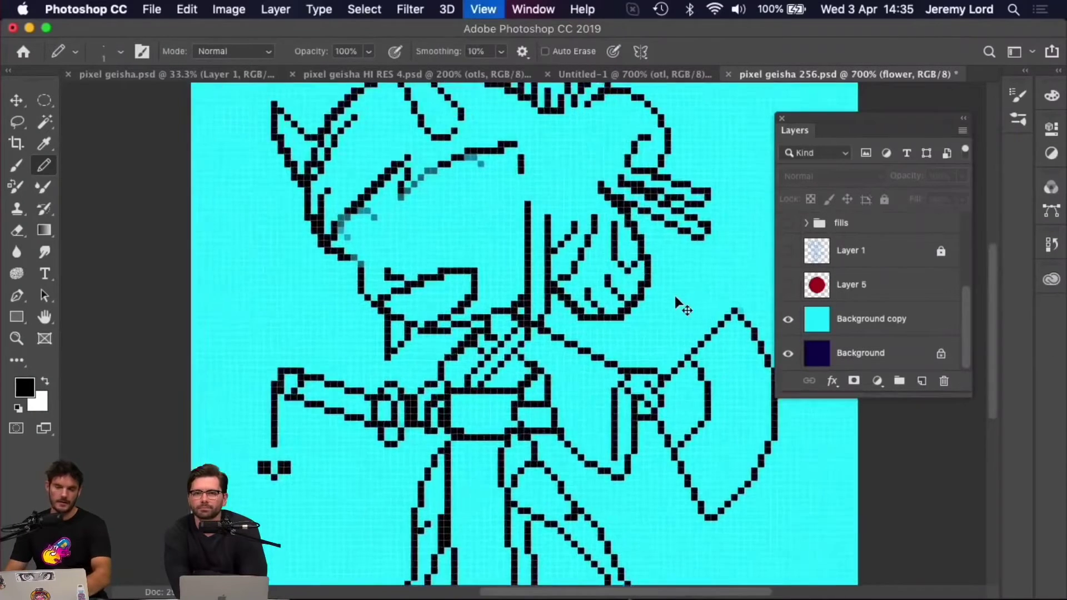
pyautogui.scroll(7, 547, 339)
pyautogui.hscroll(-6, 542, 328)
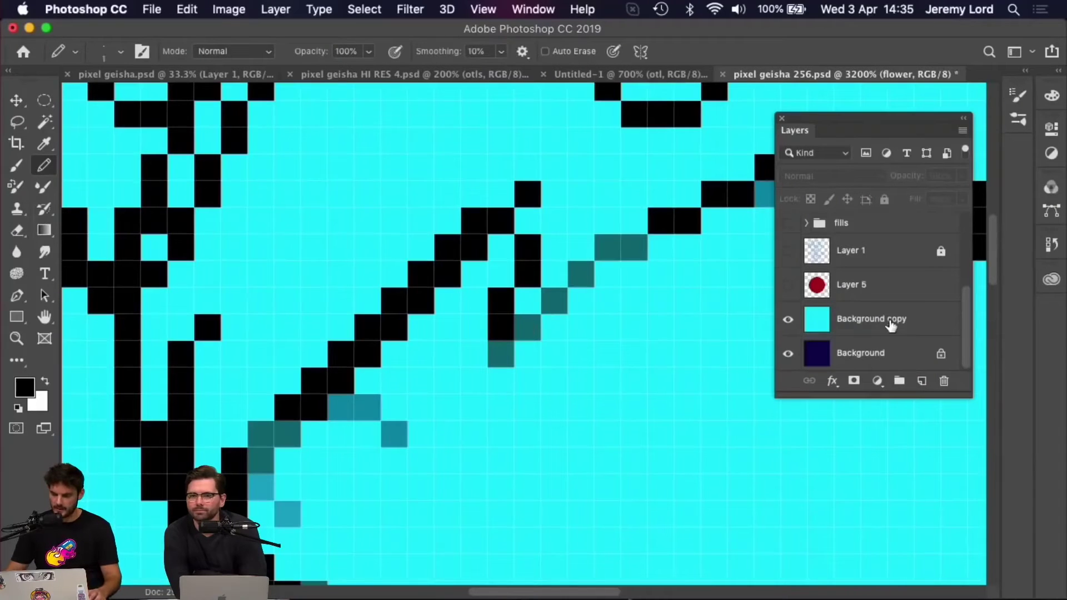
pyautogui.scroll(1, 887, 301)
pyautogui.click(865, 236)
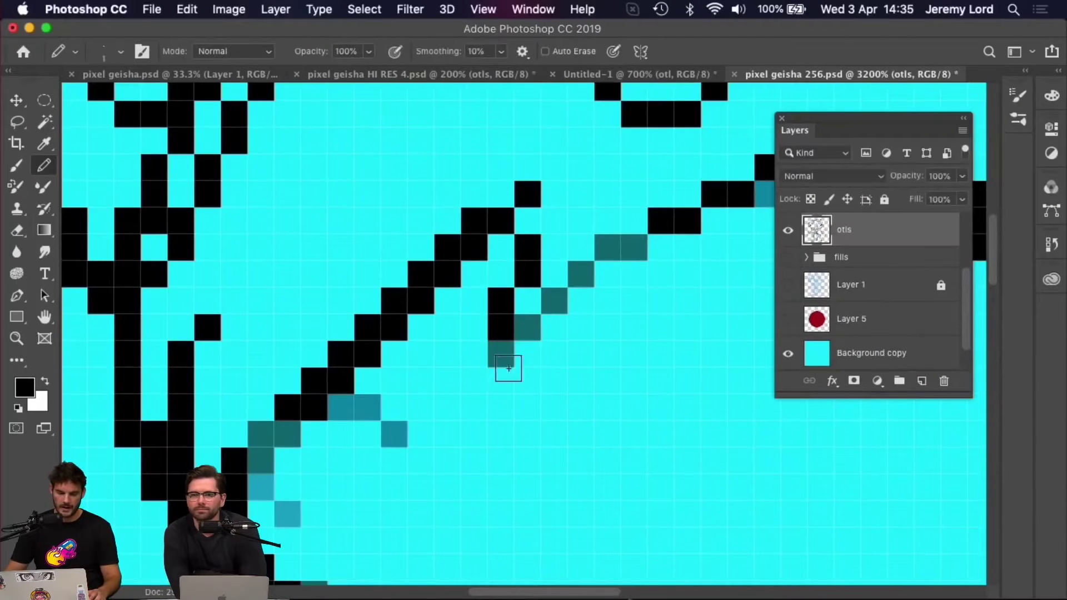
pyautogui.moveTo(500, 353)
pyautogui.mouseDown()
pyautogui.moveTo(574, 282)
pyautogui.moveTo(632, 253)
pyautogui.mouseUp()
# - Select the head's outline segment beside the small horn with the Magic Wand tool at tolerance 15
pyautogui.press('super+minus')
pyautogui.press('super+minus')
pyautogui.press('super+minus')
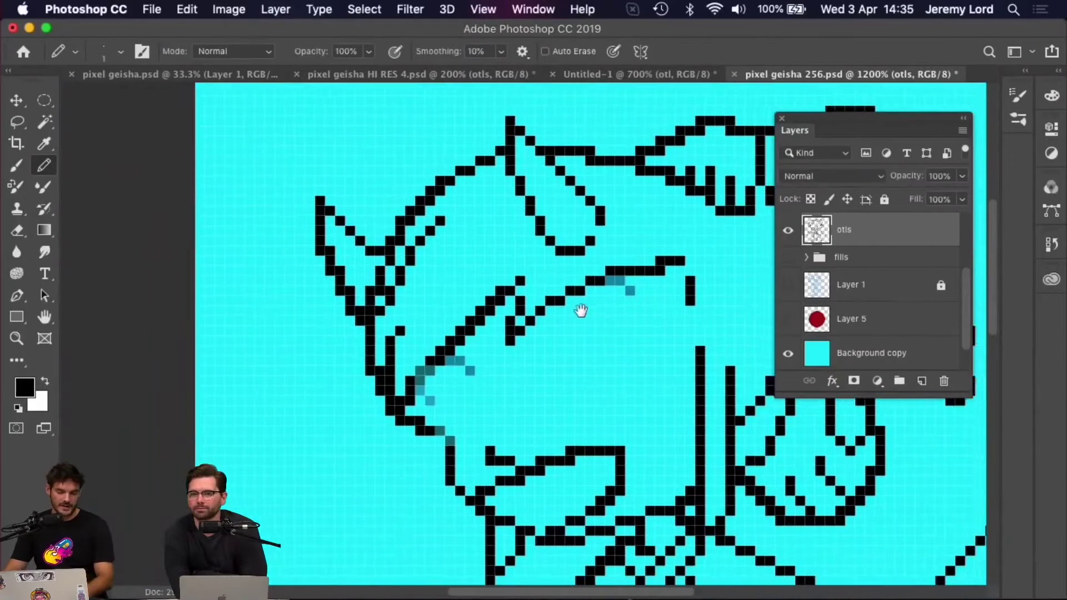
pyautogui.moveTo(581, 310); pyautogui.dragTo(498, 316)
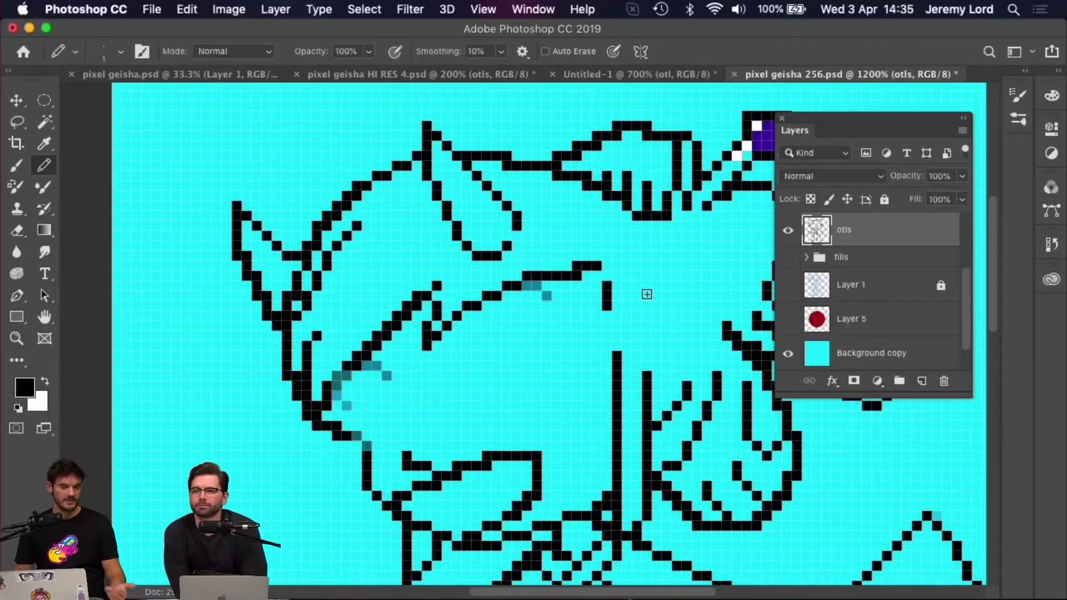
pyautogui.click(45, 123)
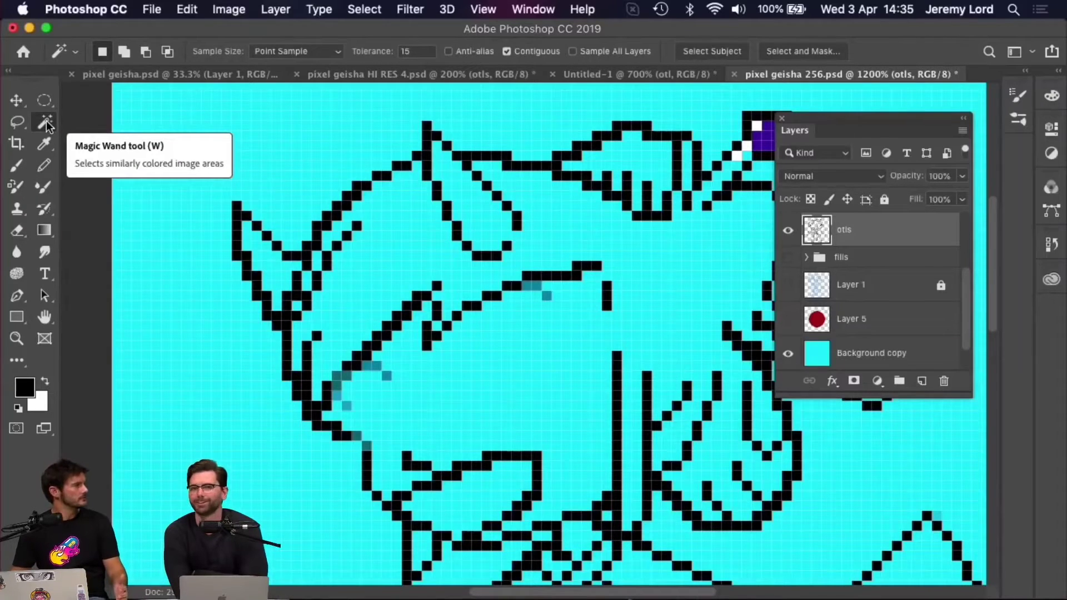
pyautogui.click(342, 203)
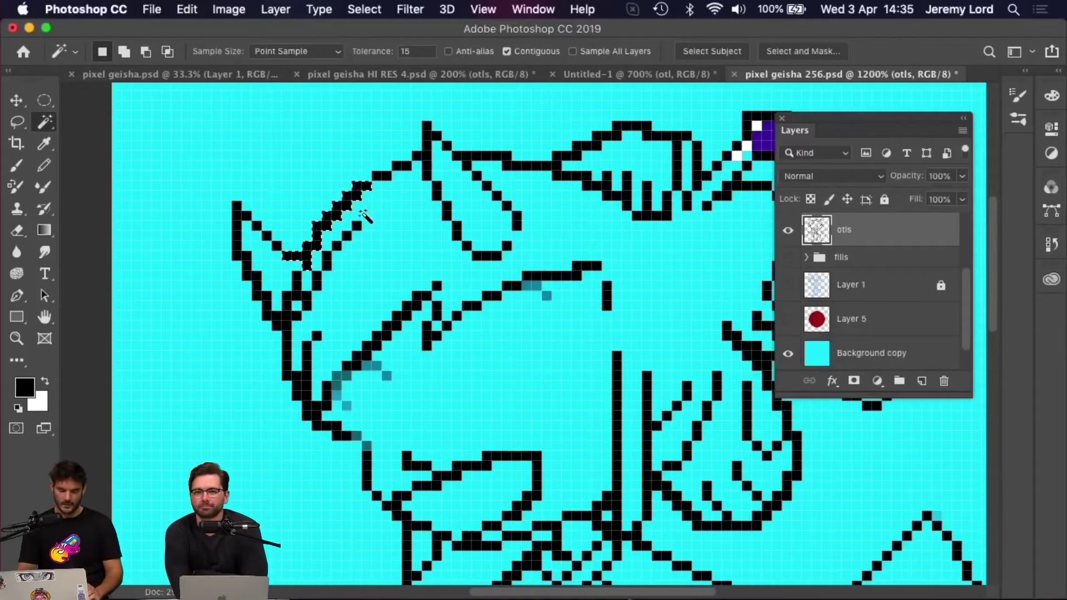
# - Examine the selected outline's pixel edges up close and against the whole head, then clear the selection
pyautogui.press('super+equal')
pyautogui.press('super+equal')
pyautogui.press('super+equal')
pyautogui.moveTo(386, 283); pyautogui.dragTo(622, 489)
pyautogui.moveTo(289, 266); pyautogui.dragTo(504, 417)
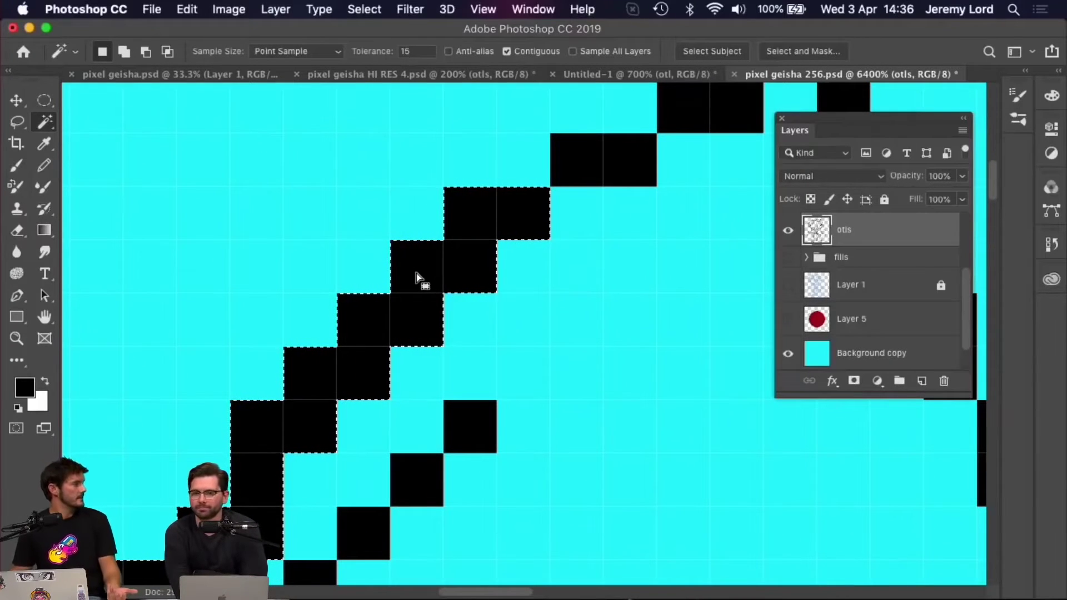
pyautogui.press('super+h')
pyautogui.press('super+minus')
pyautogui.press('super+minus')
pyautogui.press('super+minus')
pyautogui.press('super+minus')
pyautogui.press('super+minus')
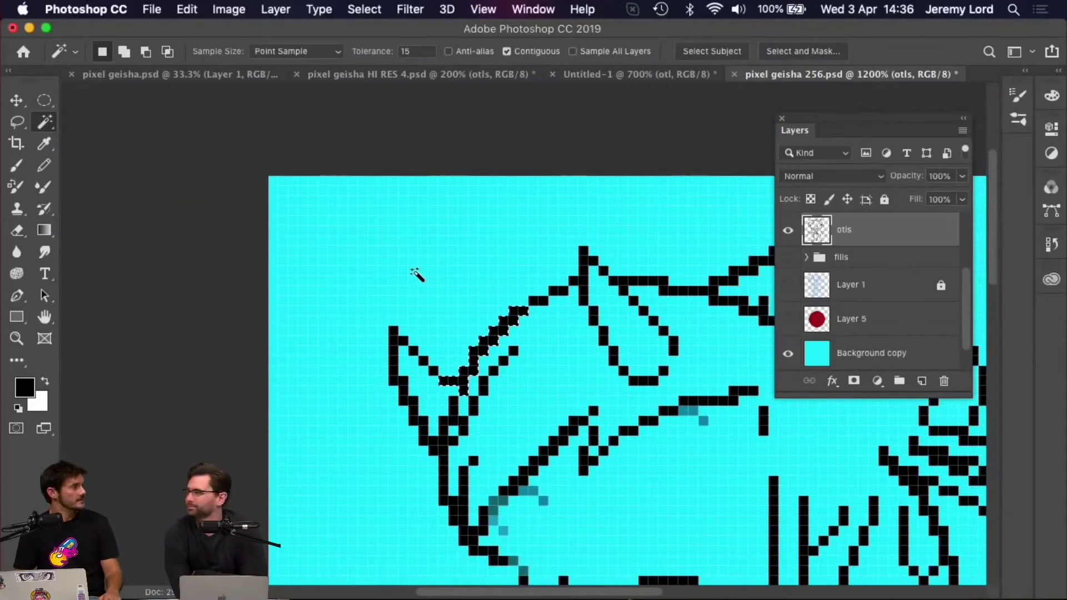
pyautogui.moveTo(595, 383); pyautogui.dragTo(462, 267)
pyautogui.moveTo(971, 282); pyautogui.dragTo(963, 252)
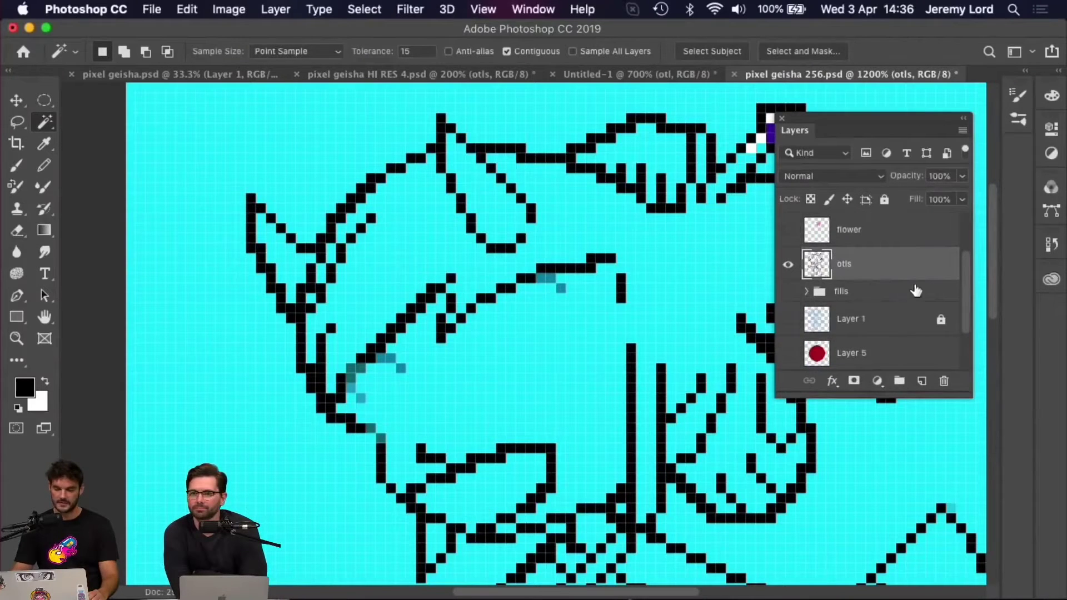
# - Select the inside of the mouth with the Magic Wand and fill it with a dark red foreground colour
pyautogui.press('super+minus')
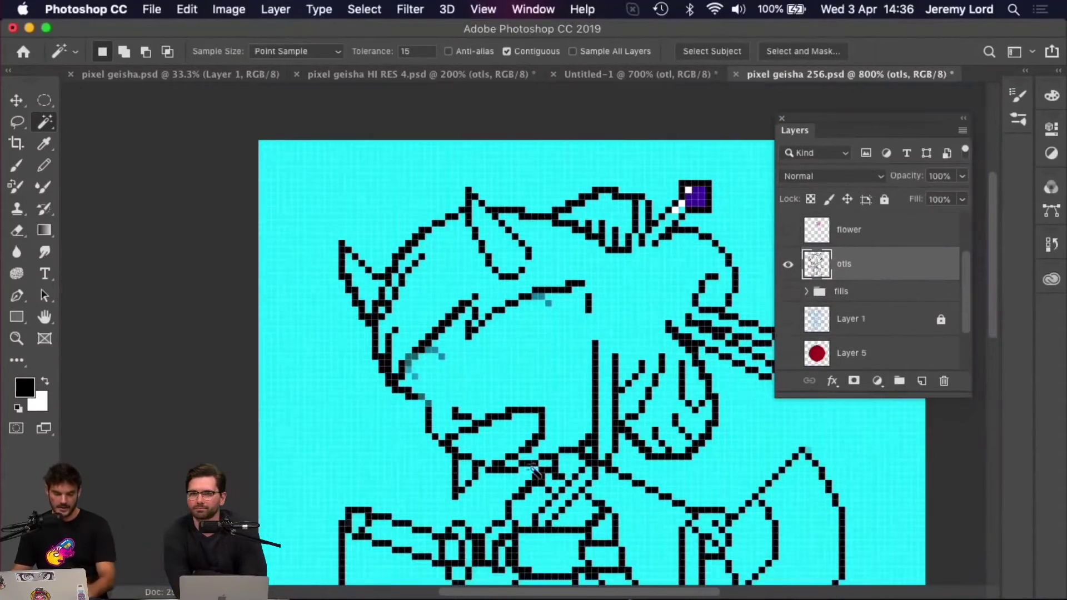
pyautogui.click(491, 440)
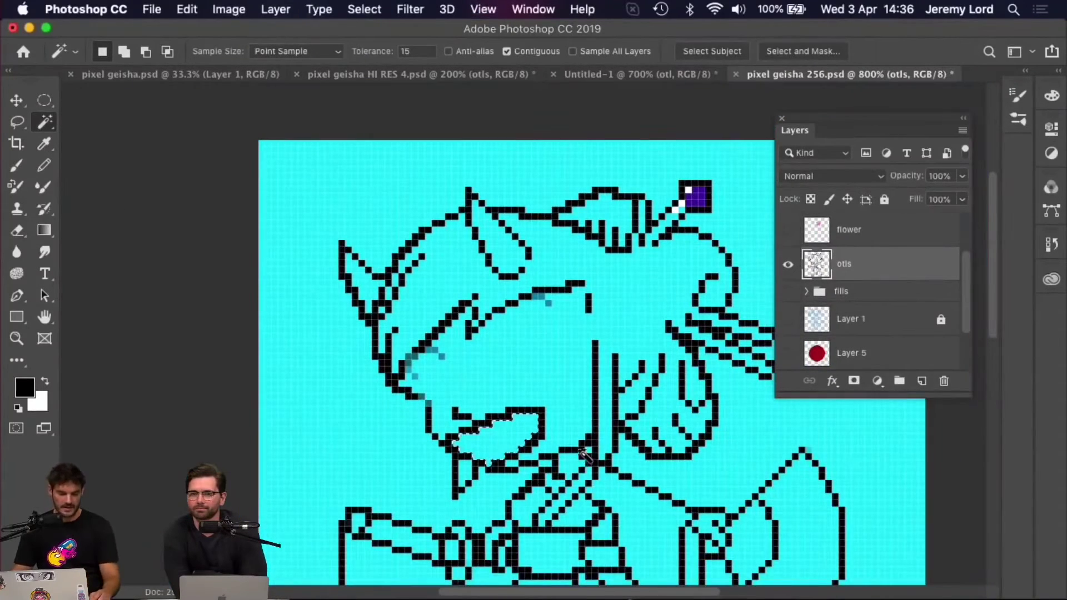
pyautogui.click(26, 385)
pyautogui.click(755, 152)
pyautogui.click(976, 72)
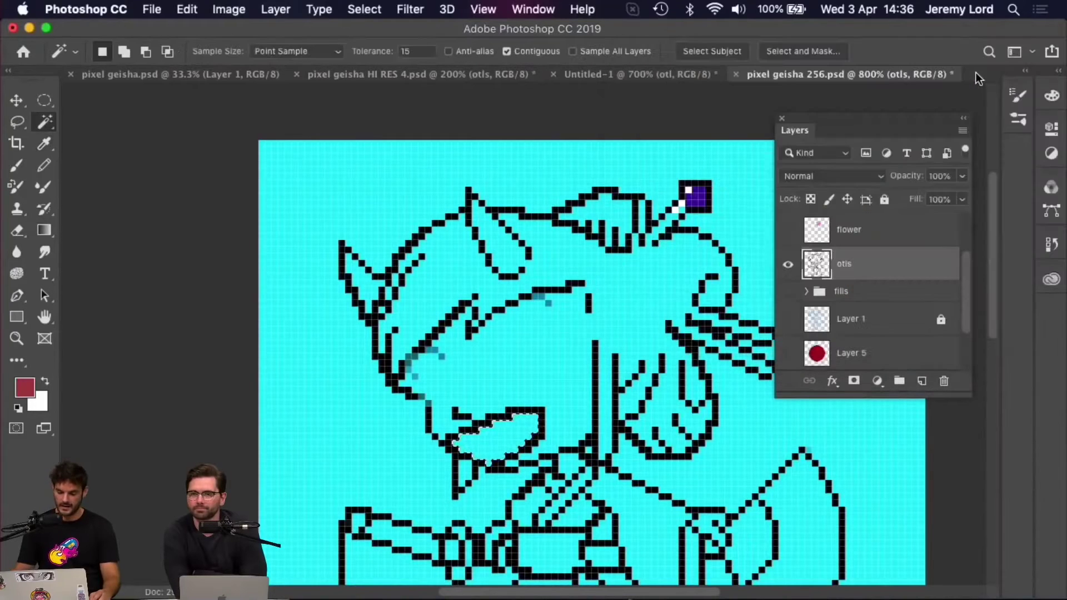
pyautogui.hotkey('alt', 'BackSpace')
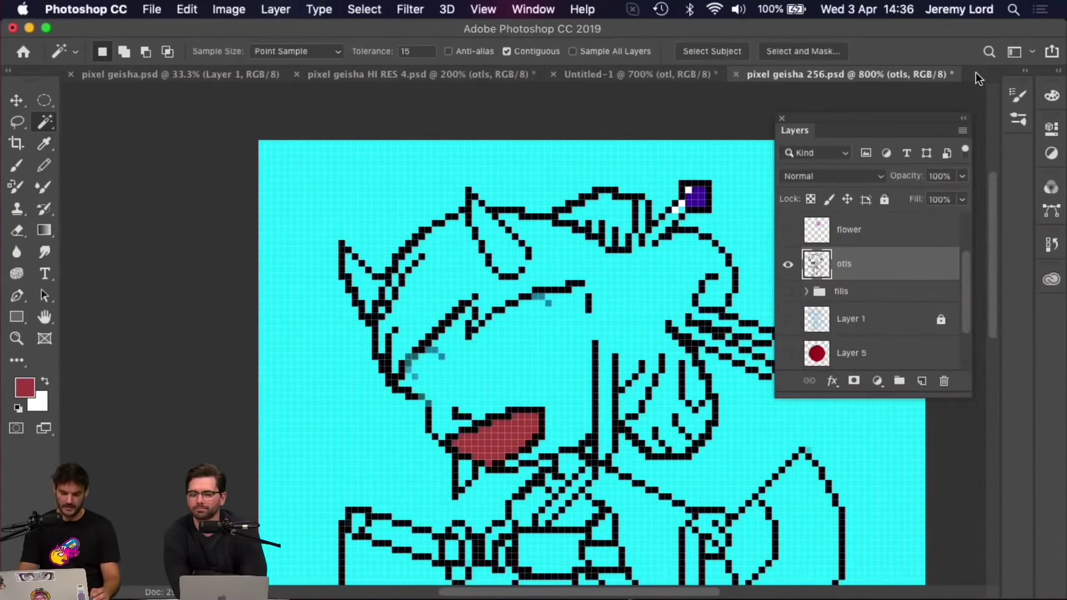
# - Examine how the red mouth fill meets the black outline pixels, up close and against the whole head
pyautogui.press('super+plus')
pyautogui.press('super+plus')
pyautogui.press('super+plus')
pyautogui.press('super+plus')
pyautogui.scroll(-10, 764, 356)
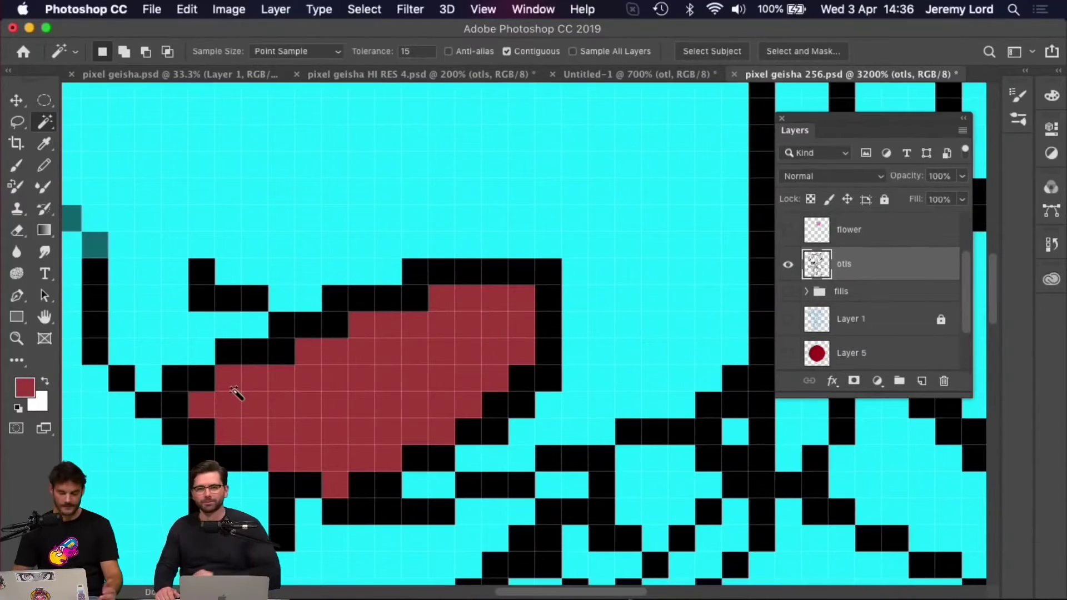
pyautogui.press('super+minus')
pyautogui.press('super+minus')
pyautogui.press('super+minus')
pyautogui.press('super+minus')
pyautogui.press('super+minus')
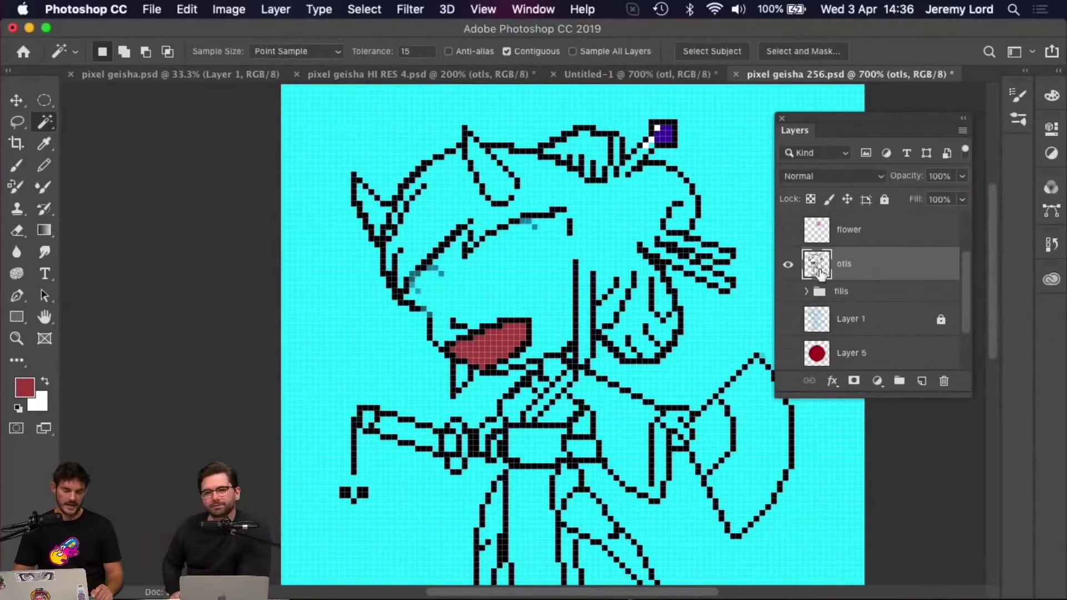
# - Clear the selection and use Replace Color to raise the saturation of the mouth's red fill by +40
pyautogui.press('super+d')
pyautogui.click(229, 10)
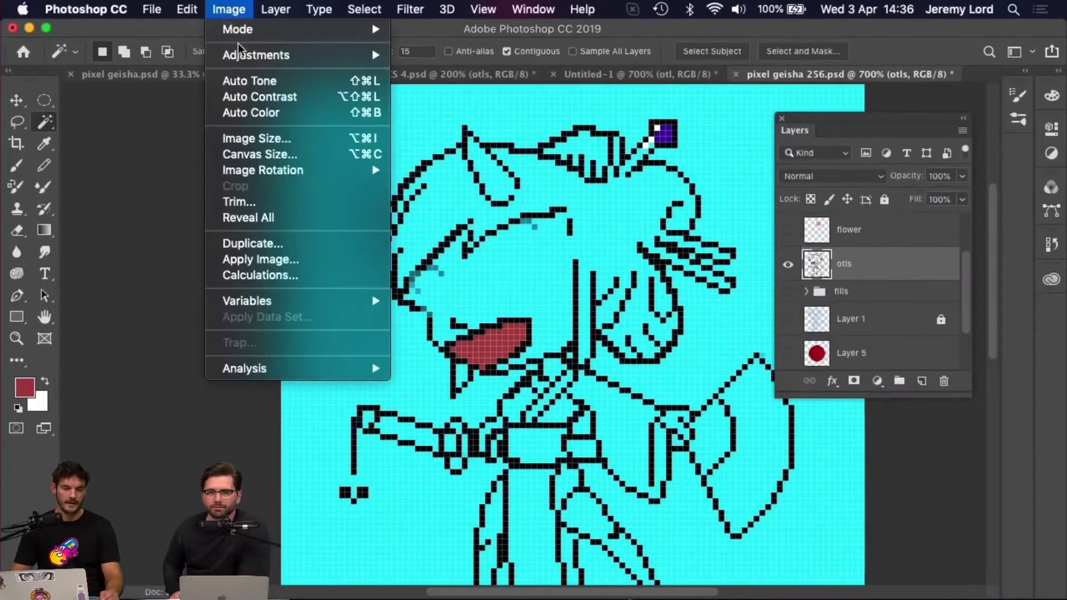
pyautogui.moveTo(243, 58)
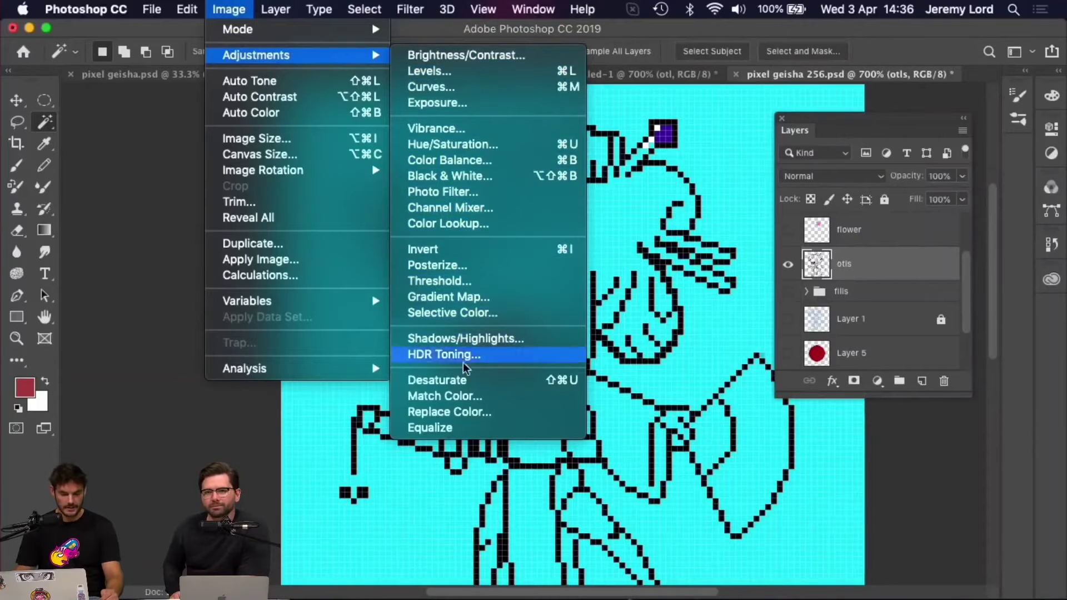
pyautogui.click(396, 278)
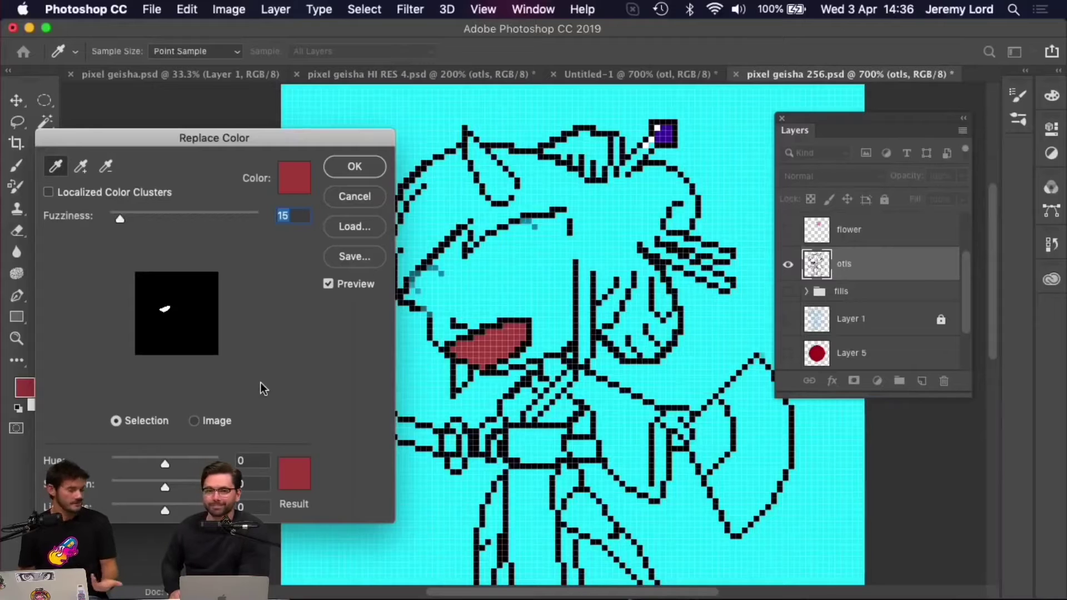
pyautogui.moveTo(165, 487); pyautogui.dragTo(187, 487)
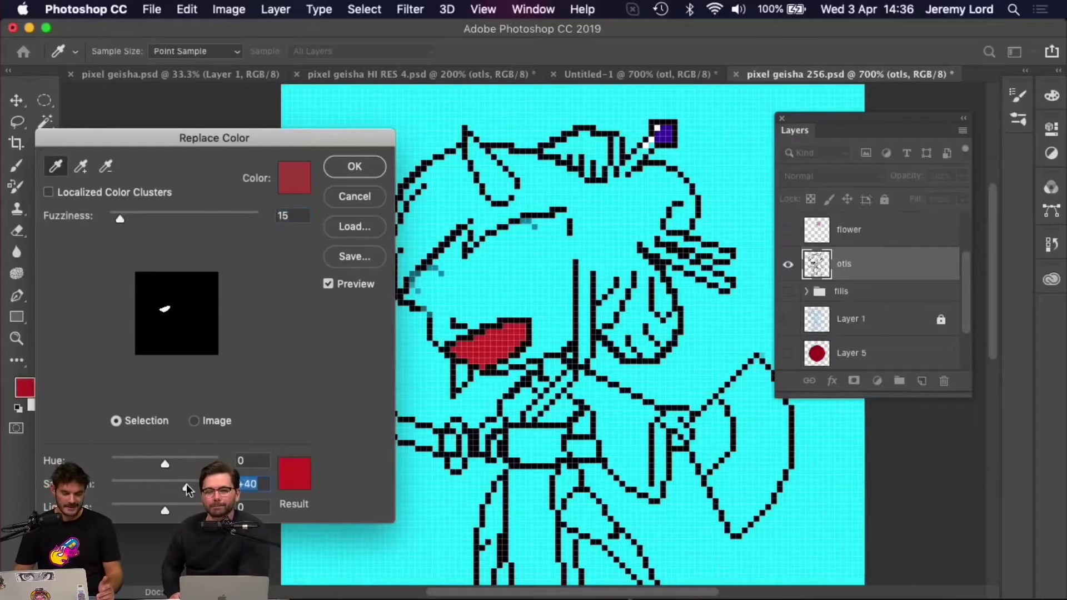
pyautogui.click(368, 165)
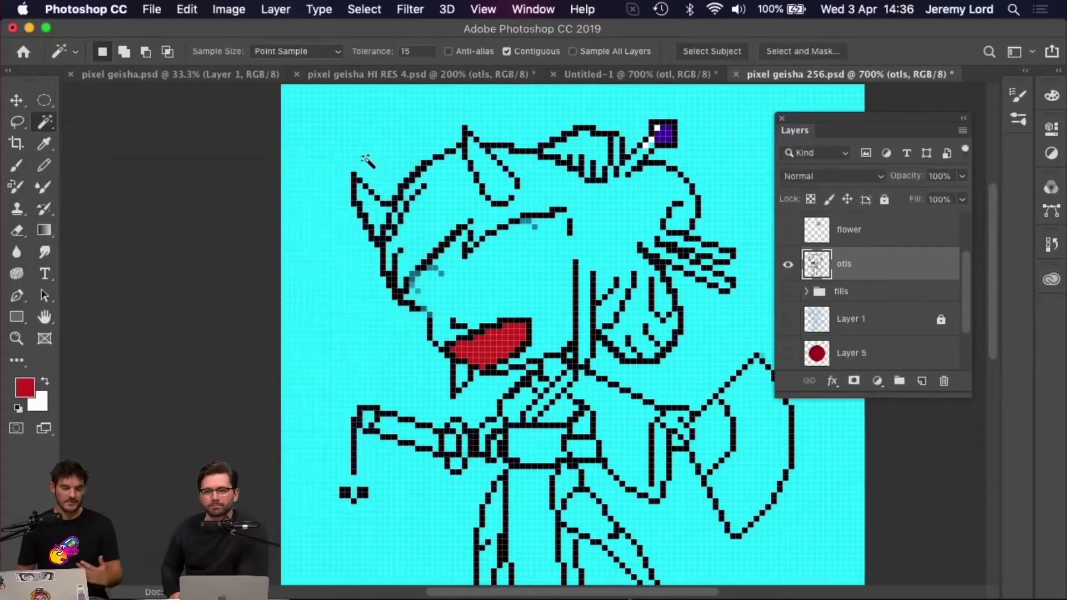
# - Undo the mouth's recolouring and its red fill, then clear the selection
pyautogui.press('super+equal')
pyautogui.press('super+equal')
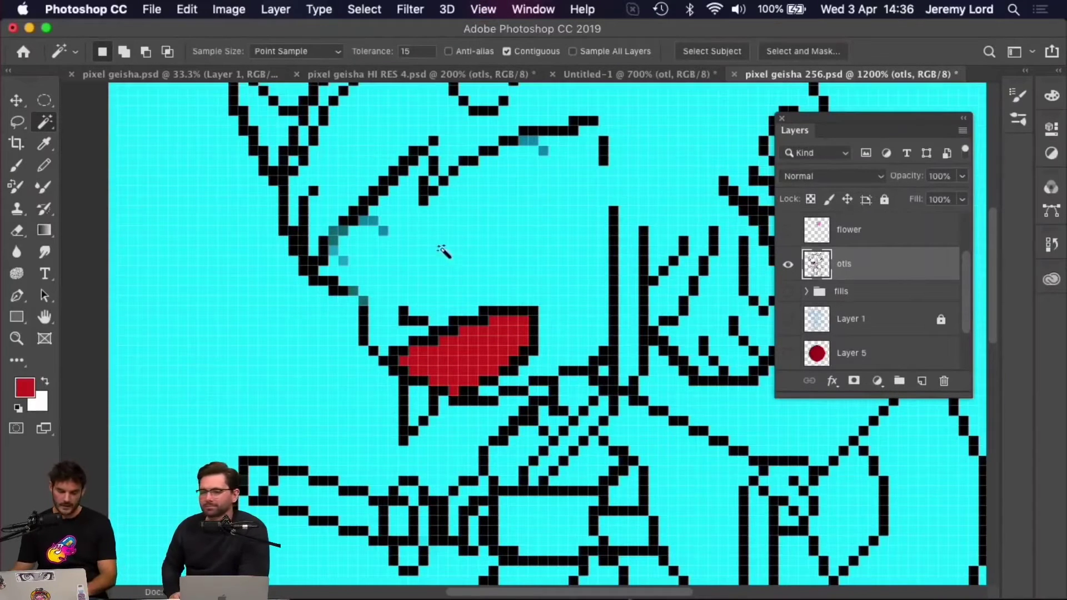
pyautogui.scroll(3, 488, 305)
pyautogui.hscroll(3, 489, 305)
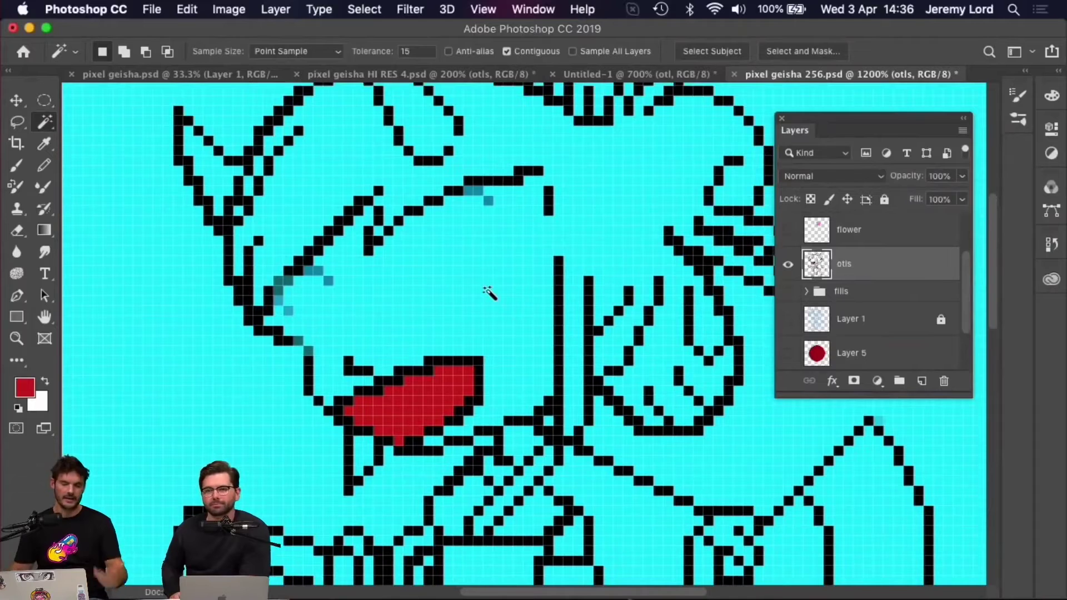
pyautogui.scroll(4, 532, 233)
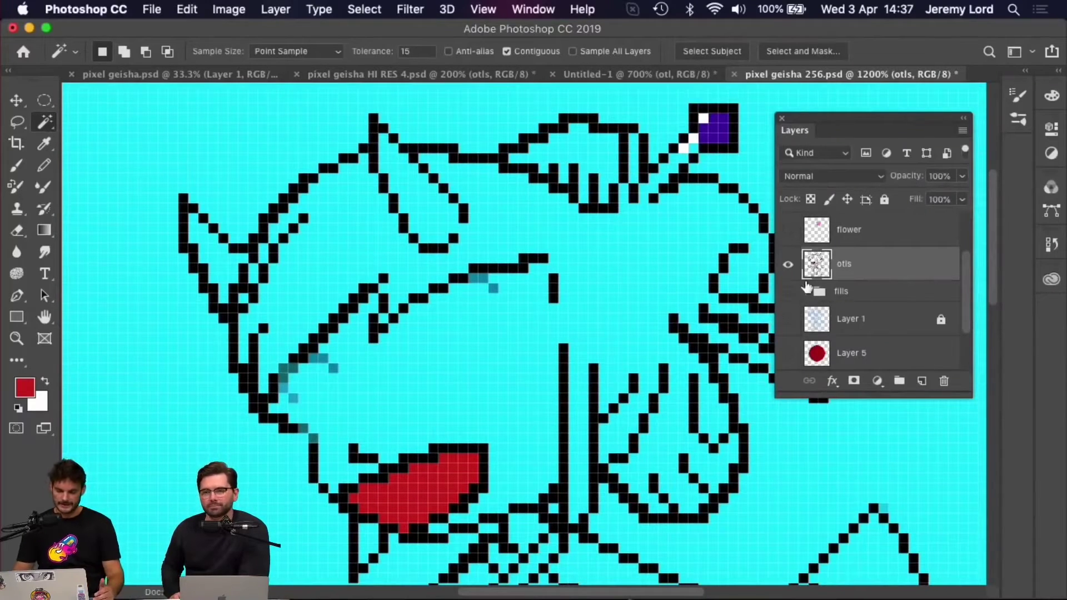
pyautogui.press('super+z')
pyautogui.press('super+z')
pyautogui.press('super+z')
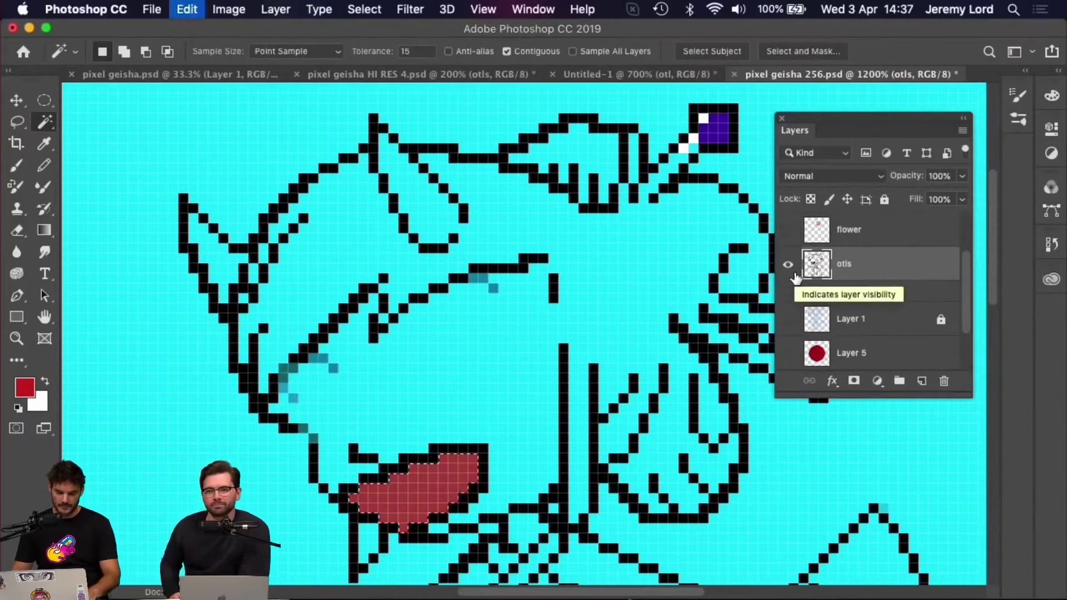
pyautogui.press('super+d')
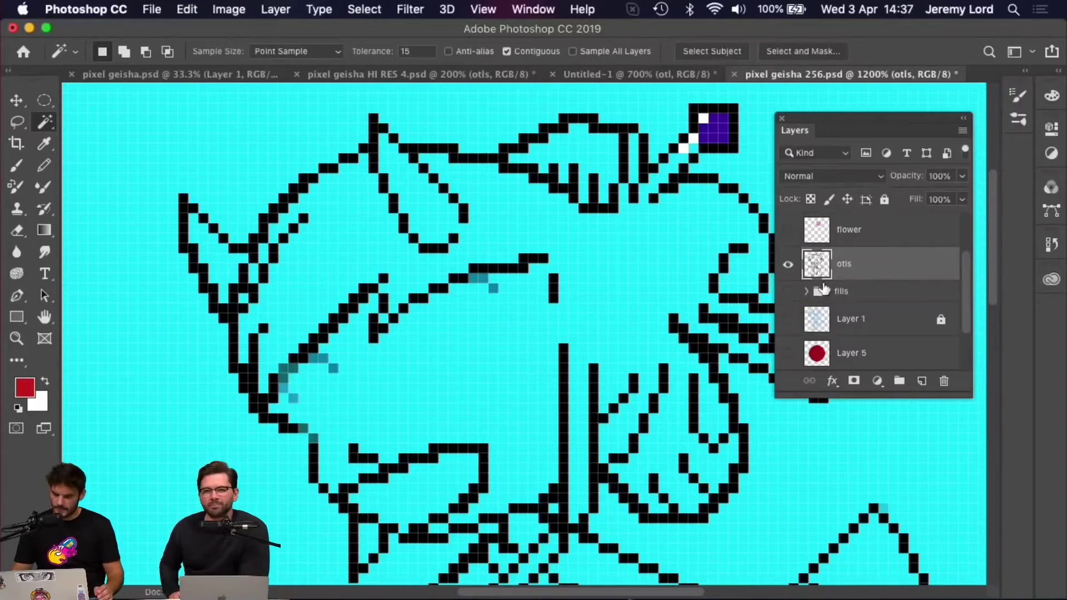
# - Expand and show the fills group, hiding its eyes, hair, kimono and Layer 4 layers while keeping the skin layer visible
pyautogui.click(807, 292)
pyautogui.click(788, 291)
pyautogui.moveTo(963, 249); pyautogui.dragTo(960, 291)
pyautogui.moveTo(788, 316); pyautogui.dragTo(788, 222)
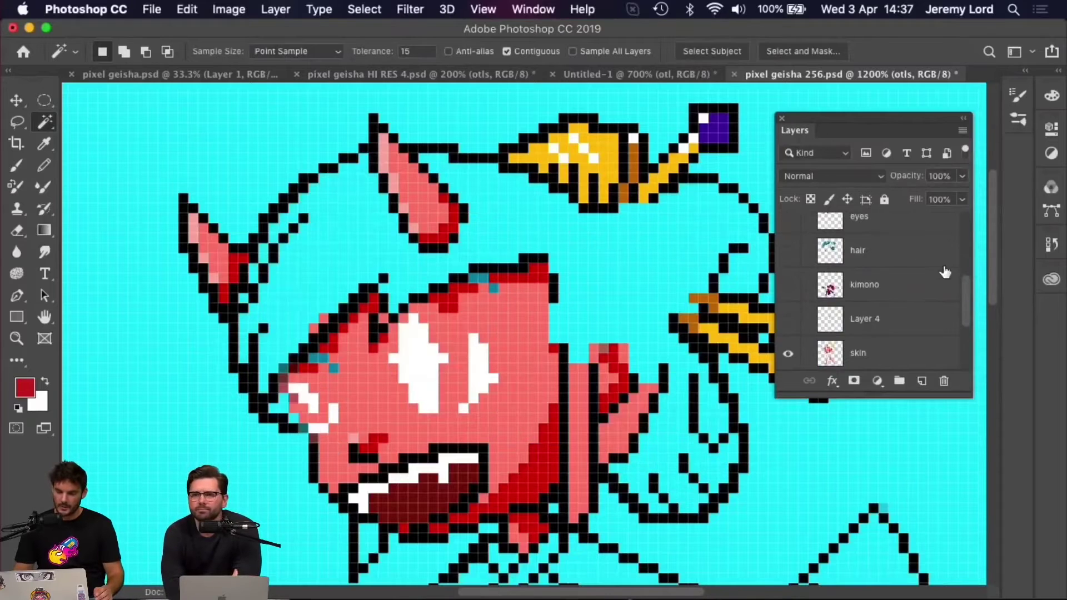
pyautogui.moveTo(961, 272); pyautogui.dragTo(975, 302)
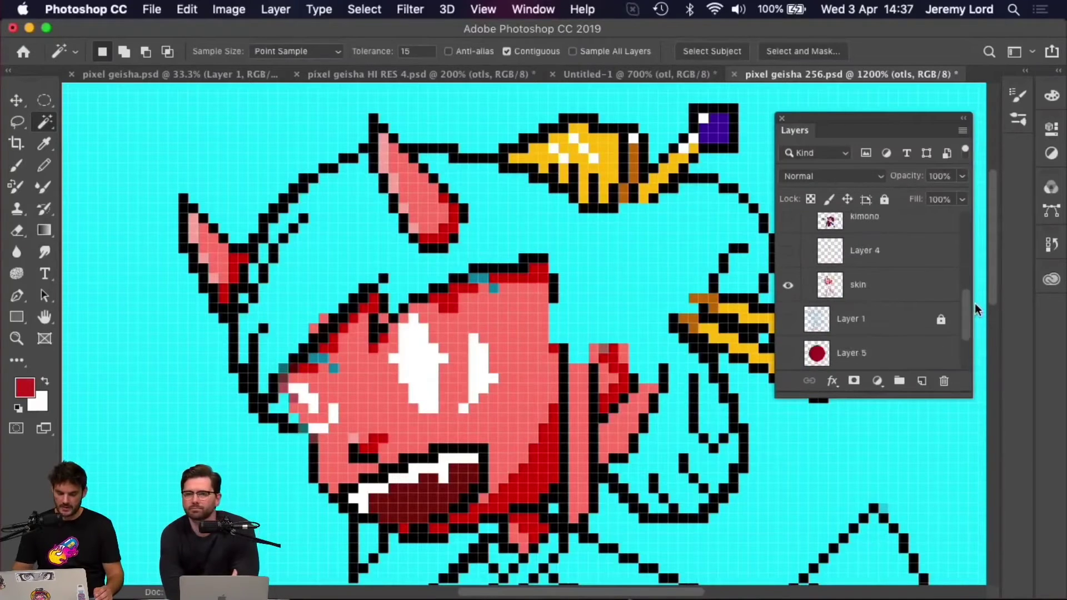
# - Toggle the visibility of the skin layer off and on to examine its fills against the whole character
pyautogui.press('super+minus')
pyautogui.press('super+minus')
pyautogui.press('super+minus')
pyautogui.press('super+minus')
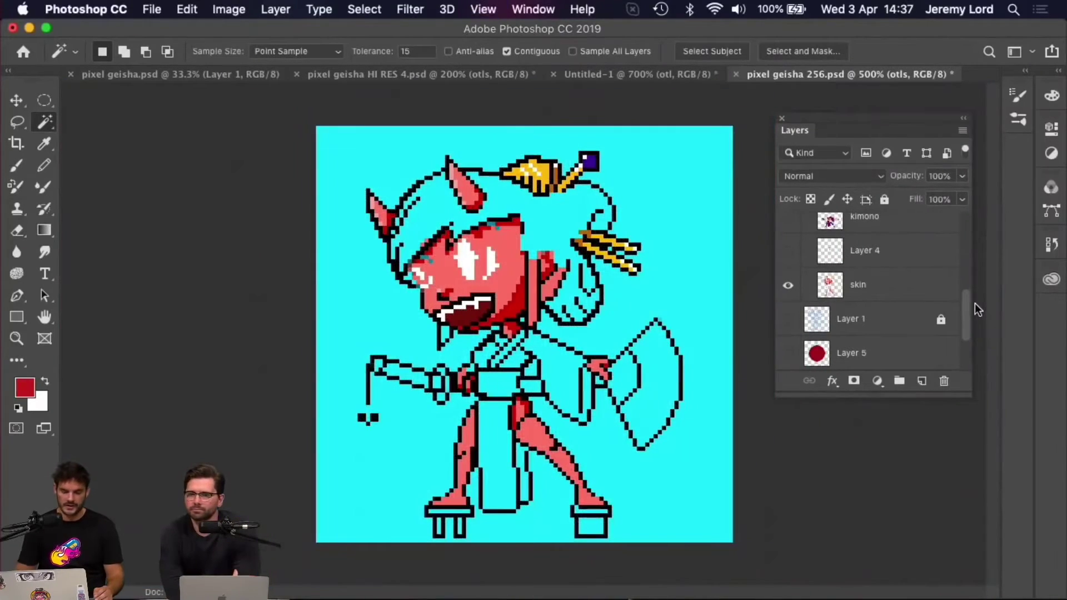
pyautogui.click(787, 286)
pyautogui.click(787, 285)
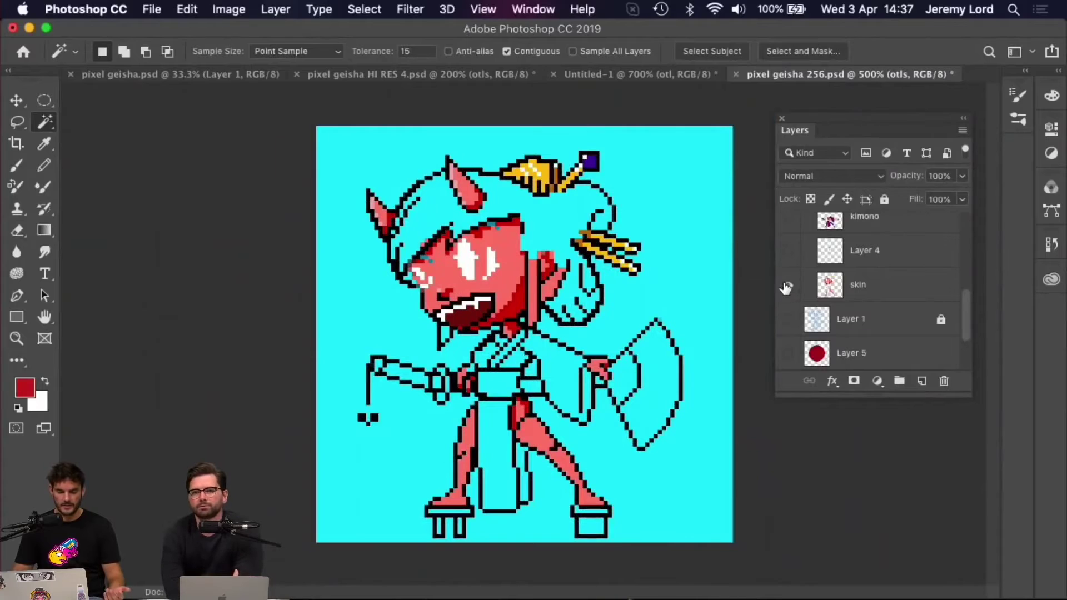
# - Recolour the skin layer with Hue/Saturation, setting hue to -65, saturation to +29 and lightness to -26
pyautogui.click(896, 285)
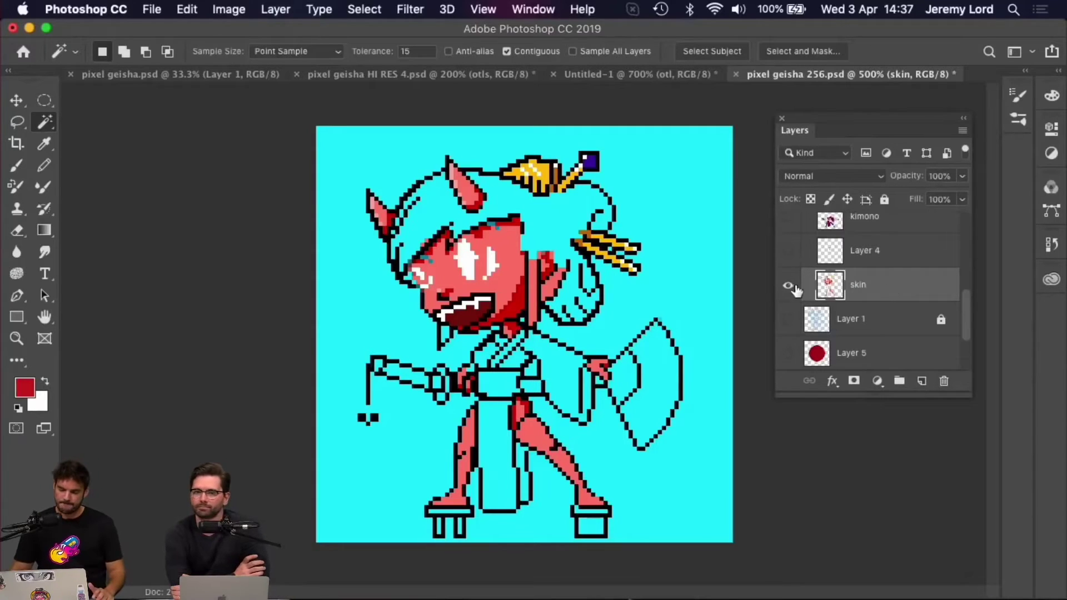
pyautogui.press('super+equal')
pyautogui.press('super+equal')
pyautogui.press('super+equal')
pyautogui.press('super+equal')
pyautogui.press('super+equal')
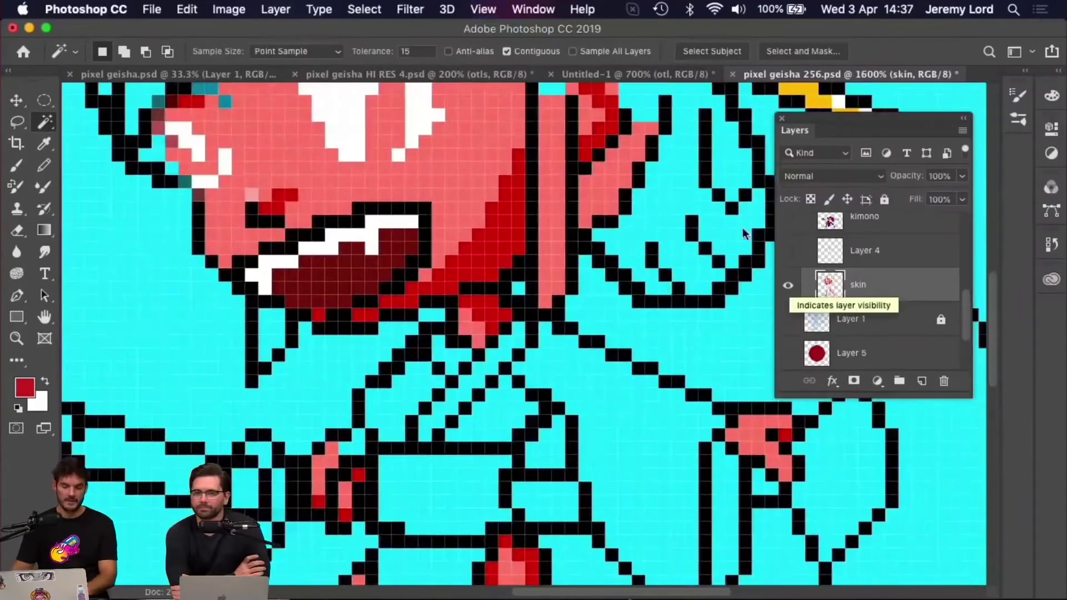
pyautogui.moveTo(486, 224); pyautogui.dragTo(536, 380)
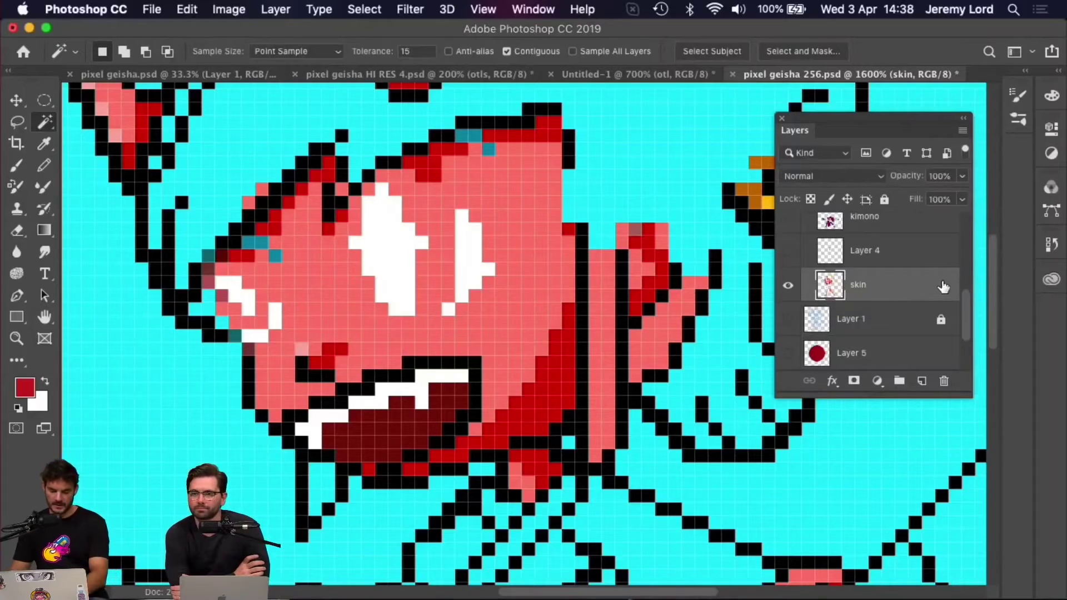
pyautogui.press('super+minus')
pyautogui.press('super+minus')
pyautogui.press('super+u')
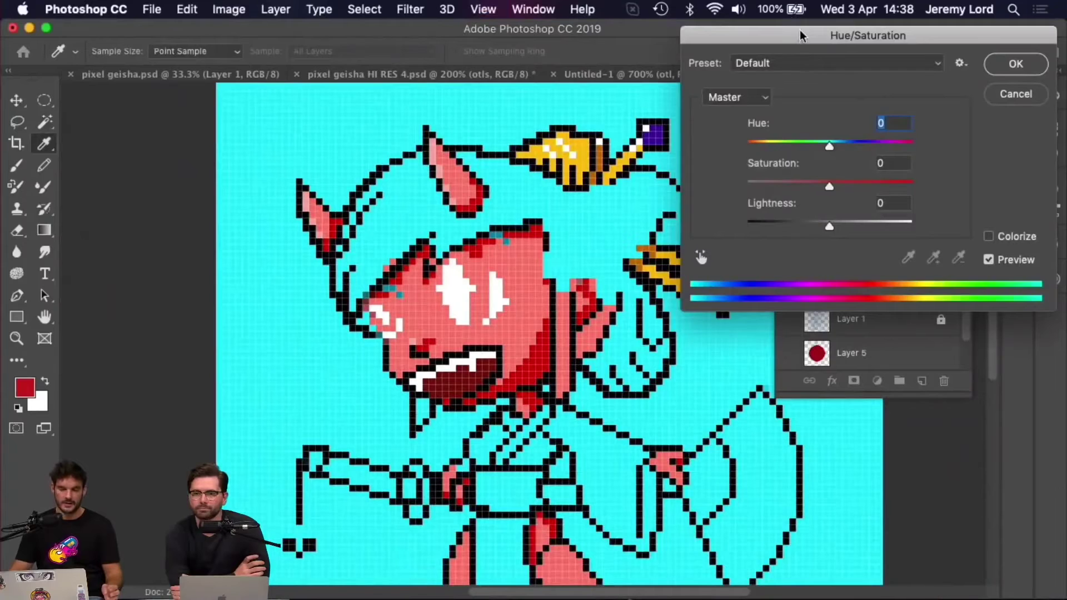
pyautogui.moveTo(800, 36); pyautogui.dragTo(748, 34)
pyautogui.moveTo(775, 143); pyautogui.dragTo(736, 145)
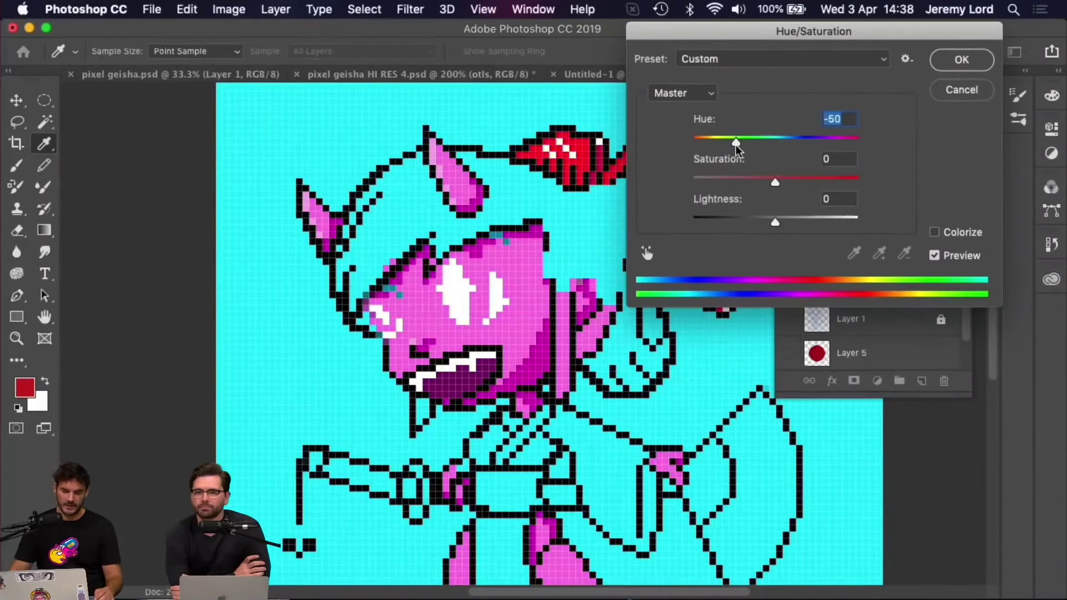
pyautogui.moveTo(775, 184); pyautogui.dragTo(754, 223)
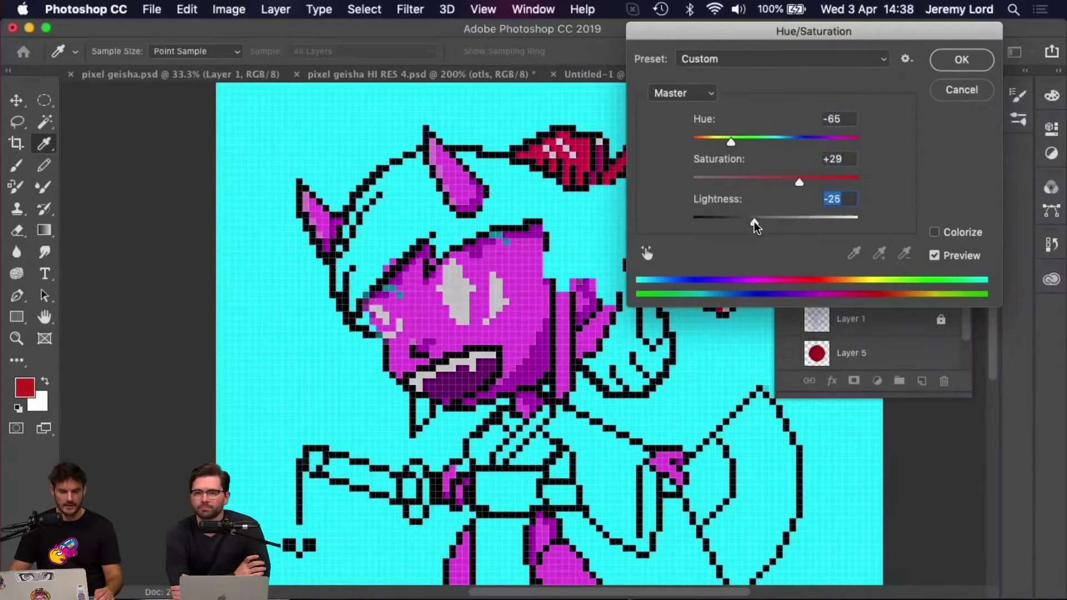
pyautogui.click(942, 61)
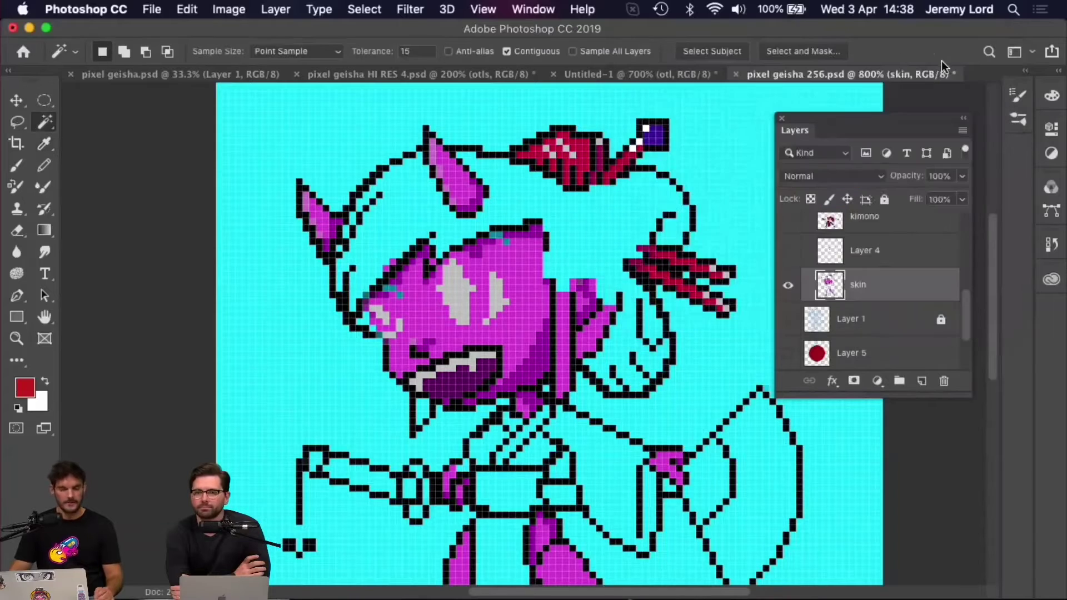
# - Make Layer 4 and the kimono layer visible
pyautogui.click(790, 251)
pyautogui.click(788, 217)
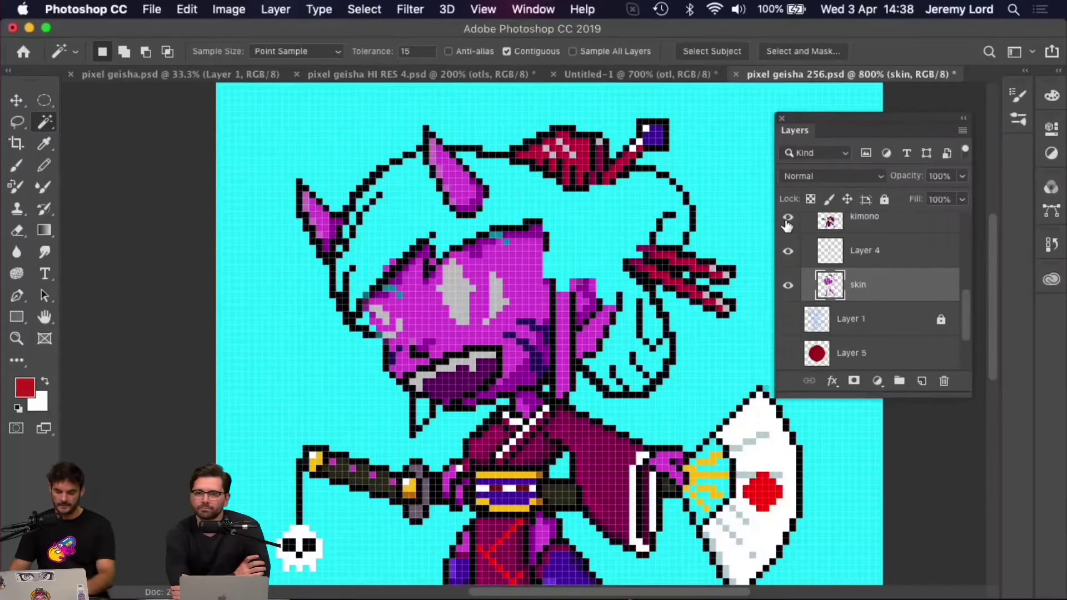
pyautogui.press('super+minus')
# - Try a Hue/Saturation hue shift on the kimono layer
pyautogui.click(887, 221)
pyautogui.moveTo(728, 359); pyautogui.dragTo(695, 226)
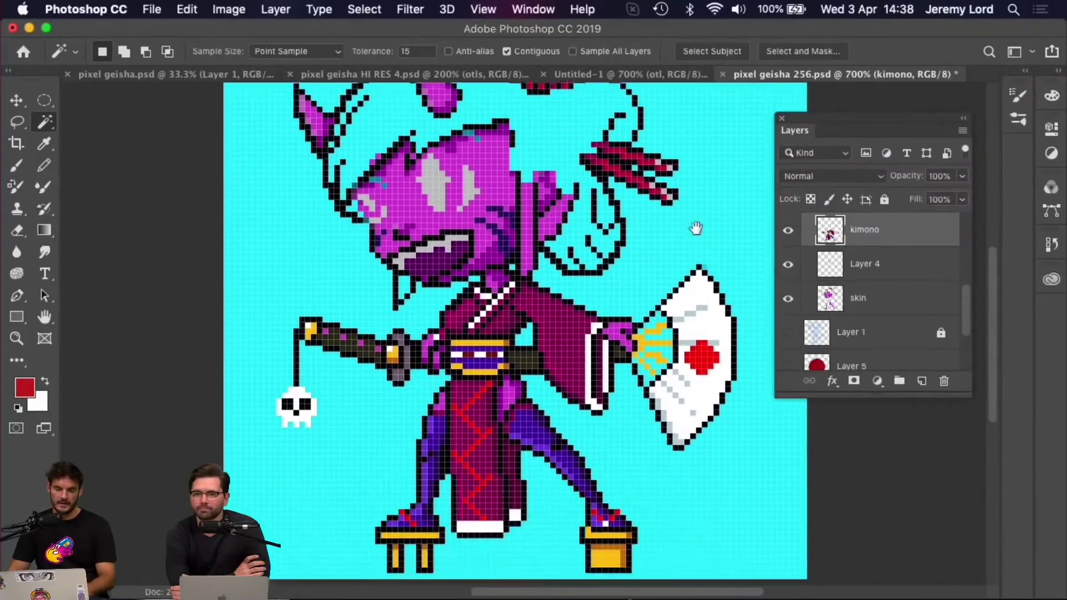
pyautogui.press('super+u')
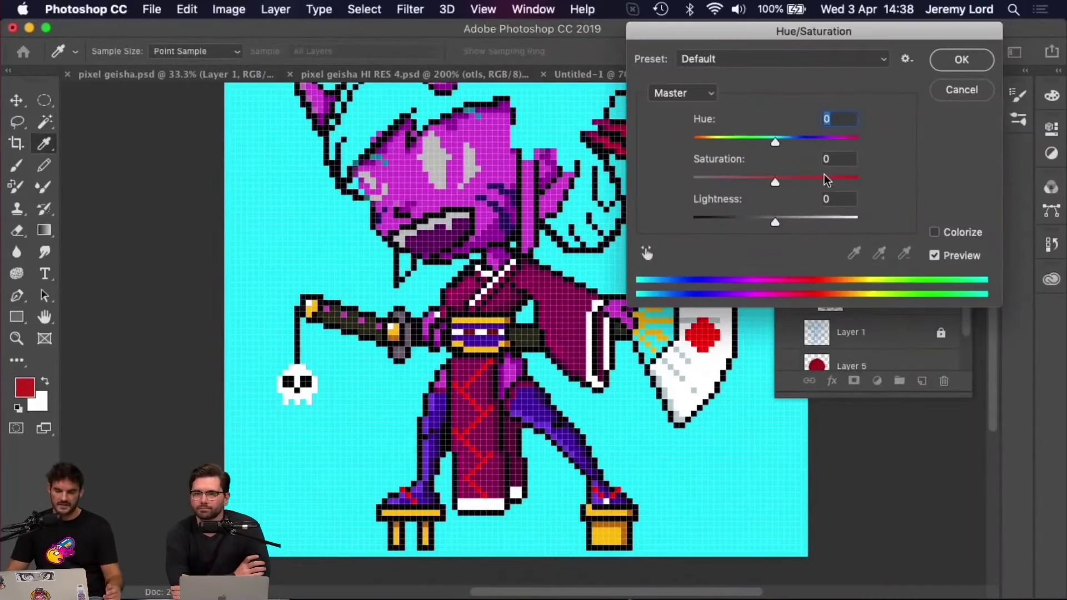
pyautogui.moveTo(781, 144)
pyautogui.mouseDown()
pyautogui.moveTo(839, 145)
pyautogui.moveTo(643, 162)
pyautogui.moveTo(813, 159)
pyautogui.moveTo(777, 156)
pyautogui.mouseUp()
pyautogui.press('Return')
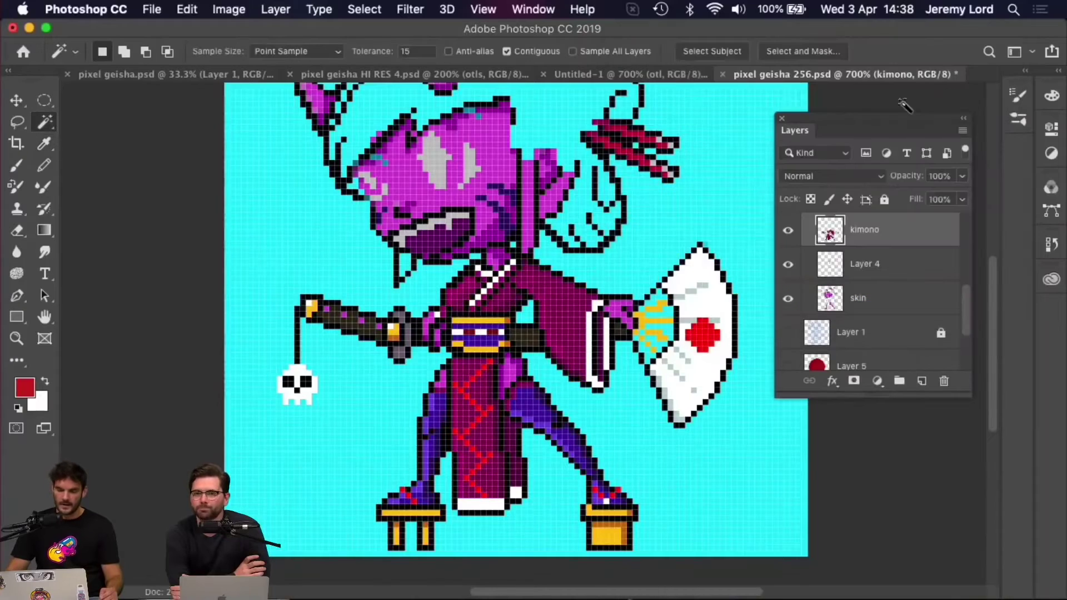
# - Review the Untitled-1 outline and the original sketch in pixel geisha.psd, and return to pixel geisha 256.psd
pyautogui.scroll(2, 861, 297)
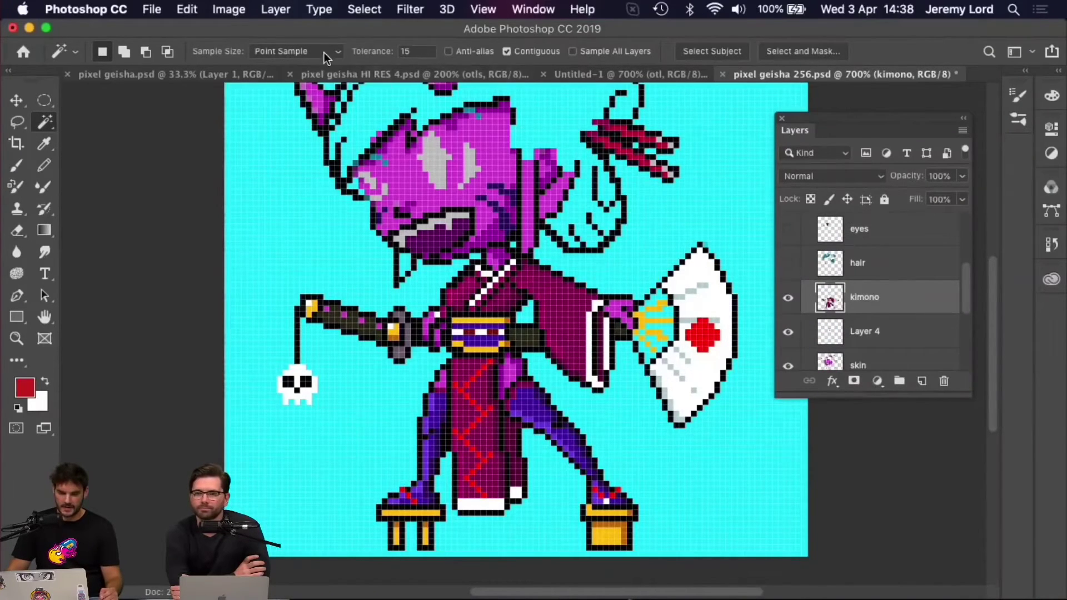
pyautogui.click(369, 71)
pyautogui.click(622, 72)
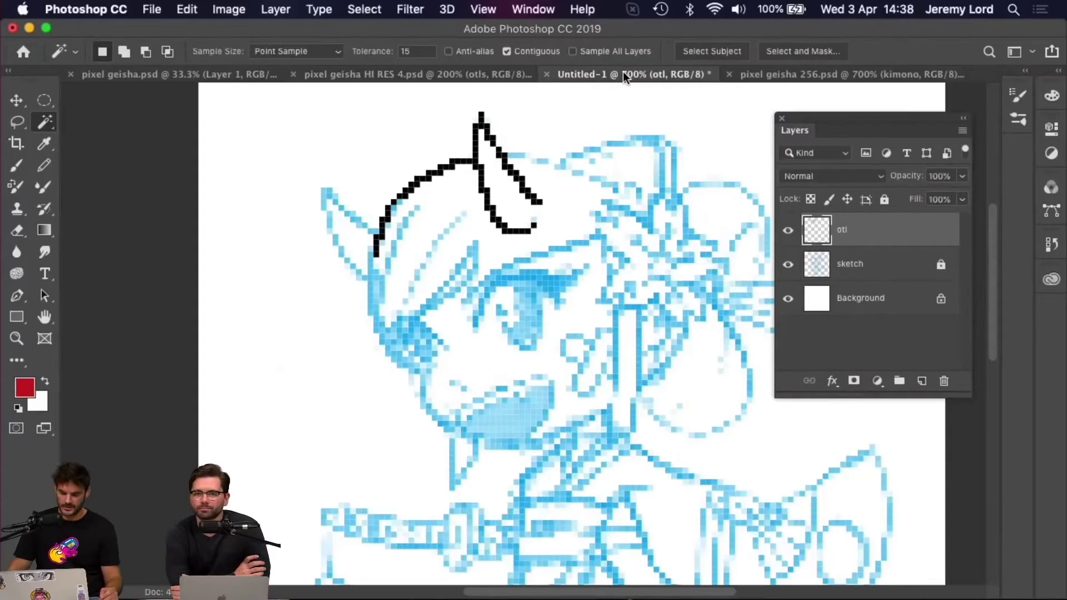
pyautogui.scroll(-10, 572, 189)
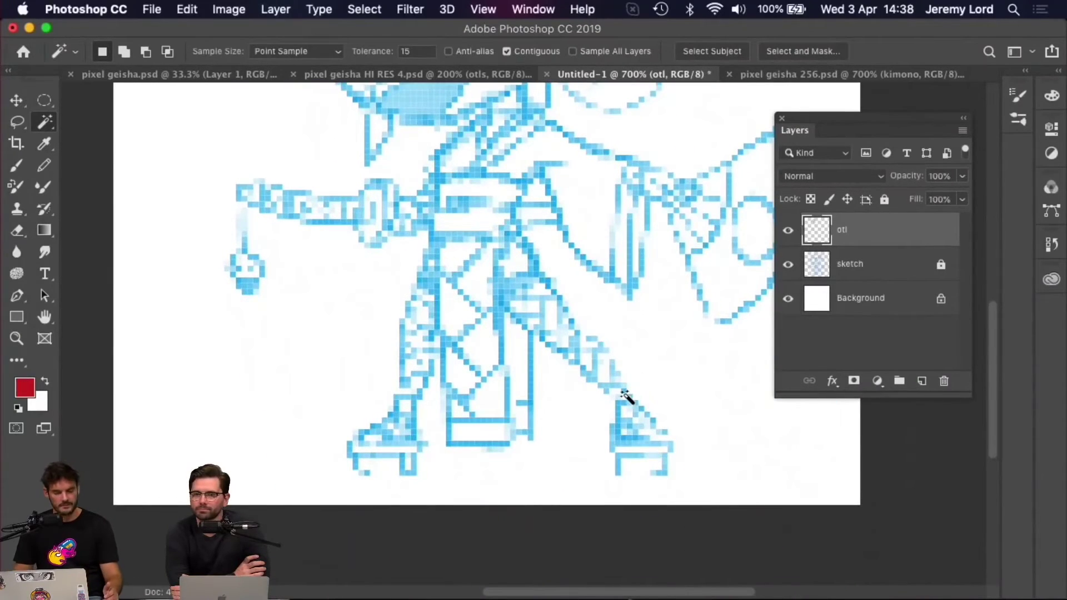
pyautogui.click(337, 76)
pyautogui.click(211, 76)
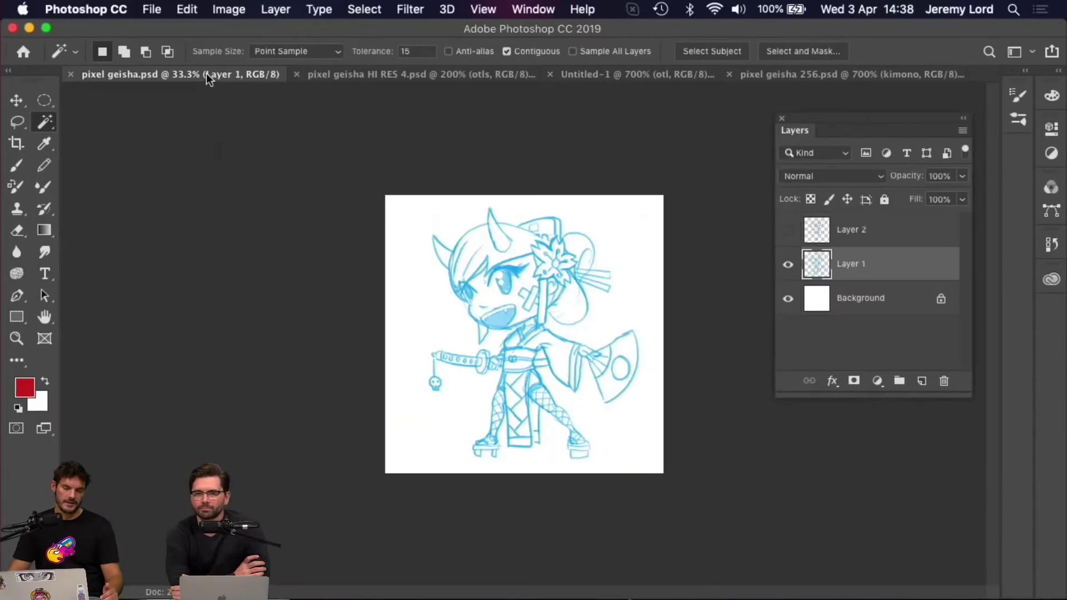
pyautogui.click(822, 75)
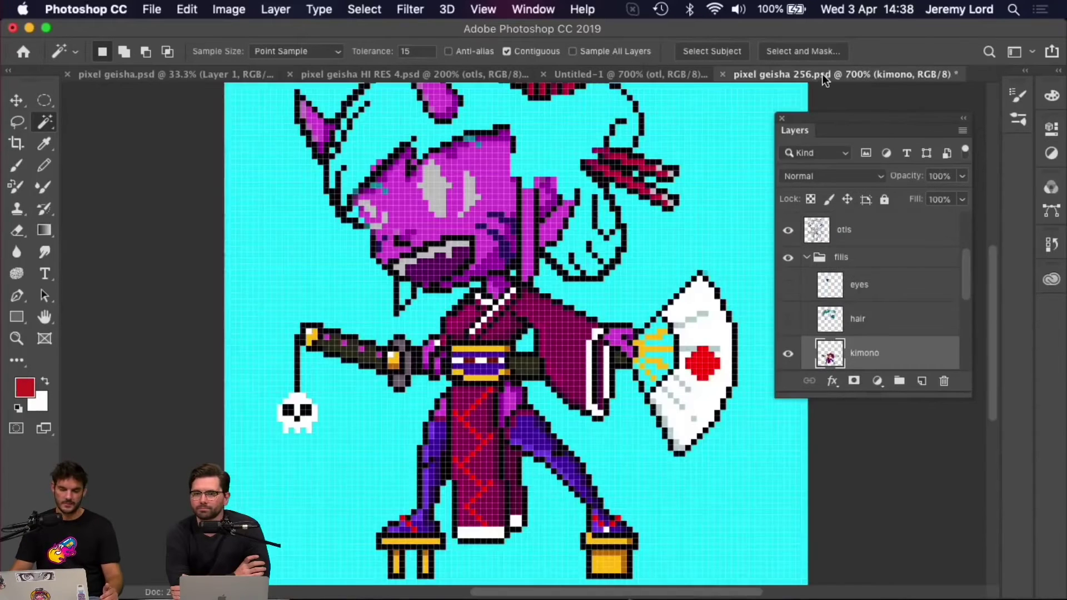
# - Add a new layer above the eyes layer in the fills group
pyautogui.press('super+equal')
pyautogui.press('super+equal')
pyautogui.press('super+equal')
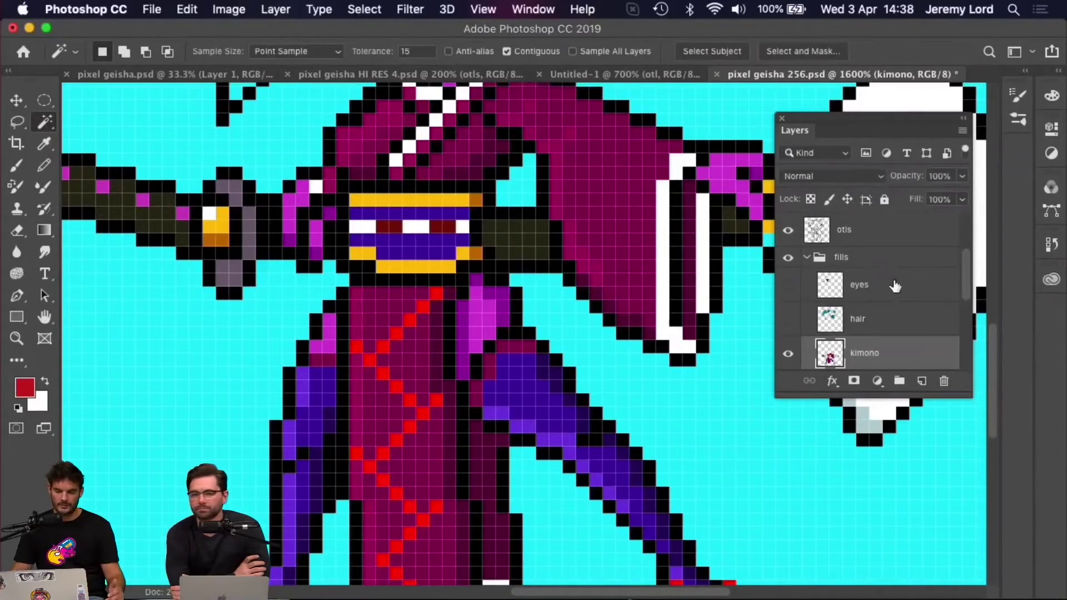
pyautogui.click(875, 304)
pyautogui.click(921, 381)
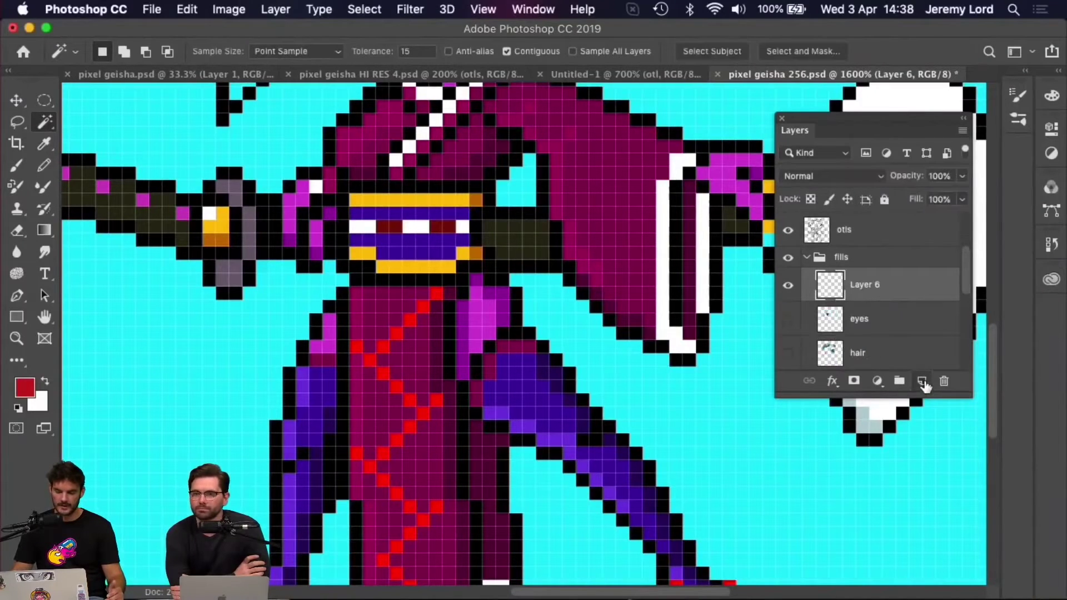
# - Draw a five-pixel red plus shape with the Pencil tool in the empty area between the skull charm and the leg
pyautogui.press('b')
pyautogui.moveTo(361, 424); pyautogui.dragTo(615, 410)
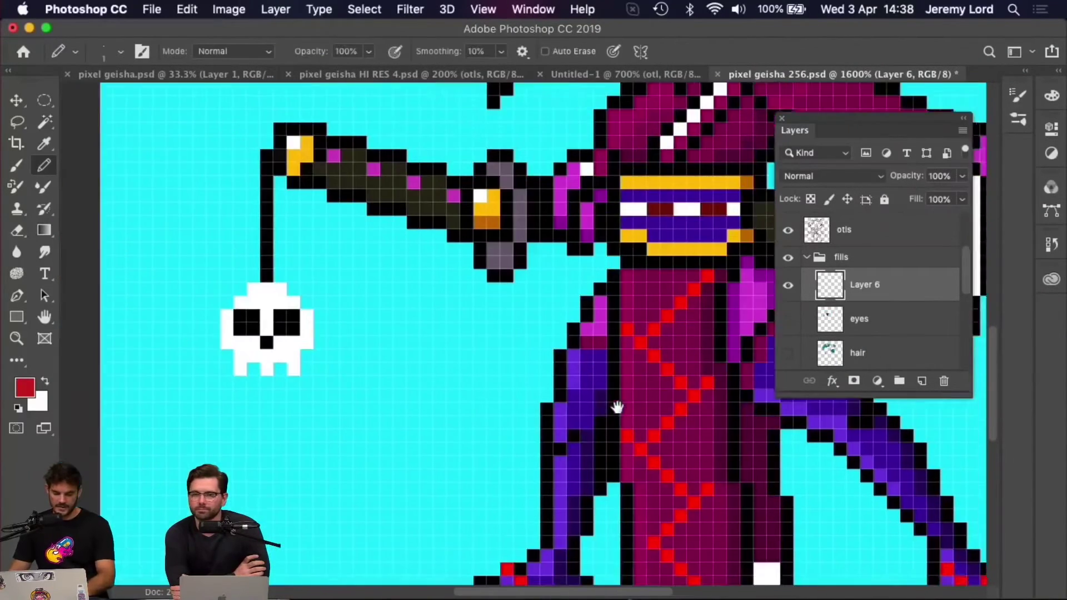
pyautogui.press('super+equal')
pyautogui.press('super+equal')
pyautogui.moveTo(389, 400); pyautogui.dragTo(436, 382)
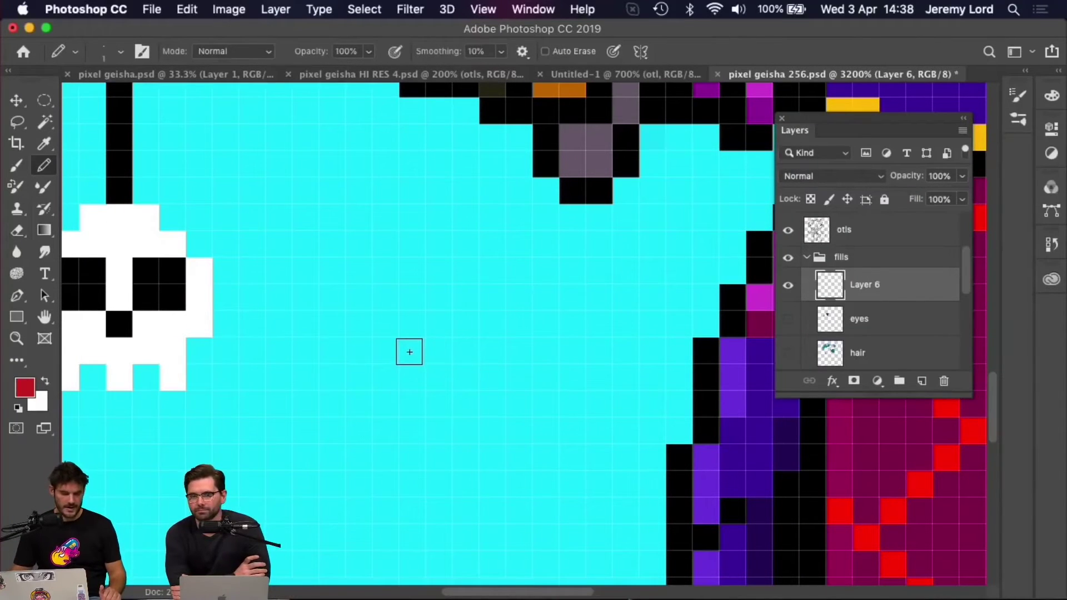
pyautogui.click(386, 351)
pyautogui.click(413, 351)
pyautogui.click(440, 351)
pyautogui.click(413, 325)
pyautogui.click(415, 381)
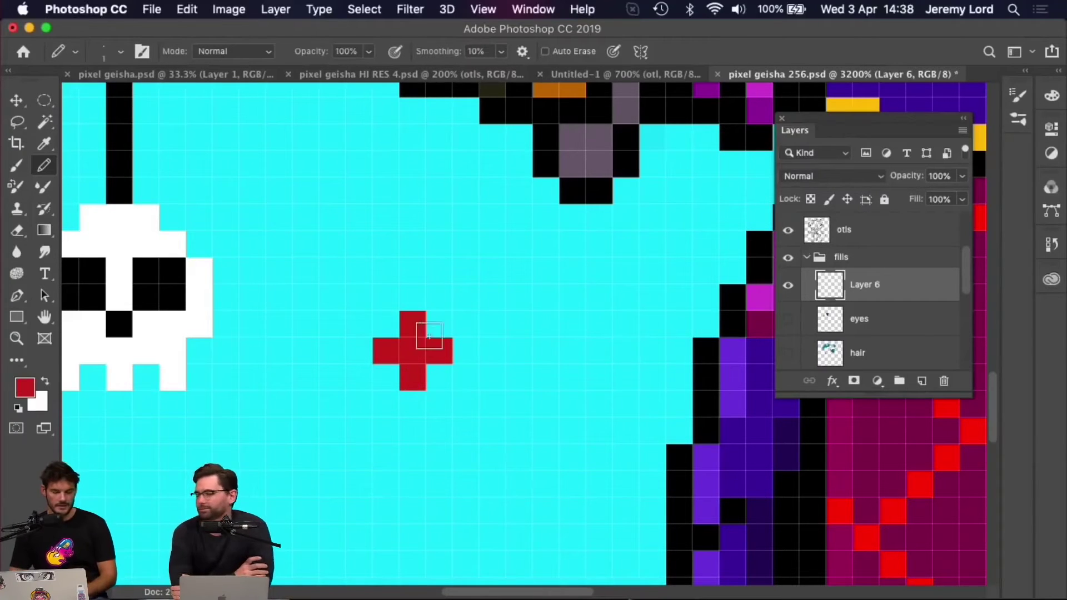
# - Draw a solid red block two pixels wide and three pixels high beside the plus shape
pyautogui.click(520, 351)
pyautogui.click(547, 352)
pyautogui.click(547, 325)
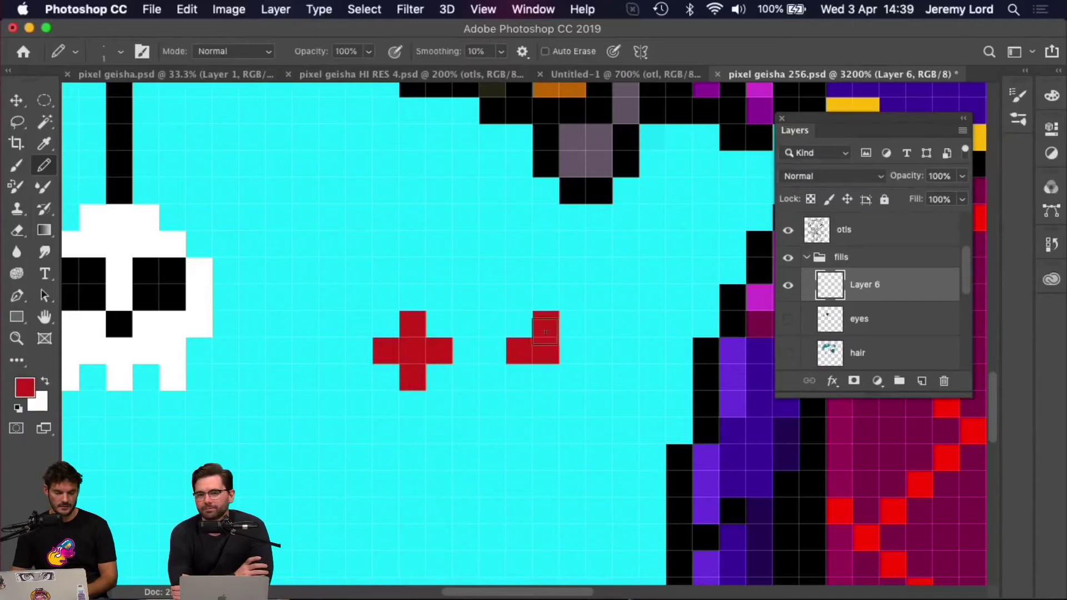
pyautogui.click(546, 377)
pyautogui.click(519, 324)
pyautogui.click(519, 378)
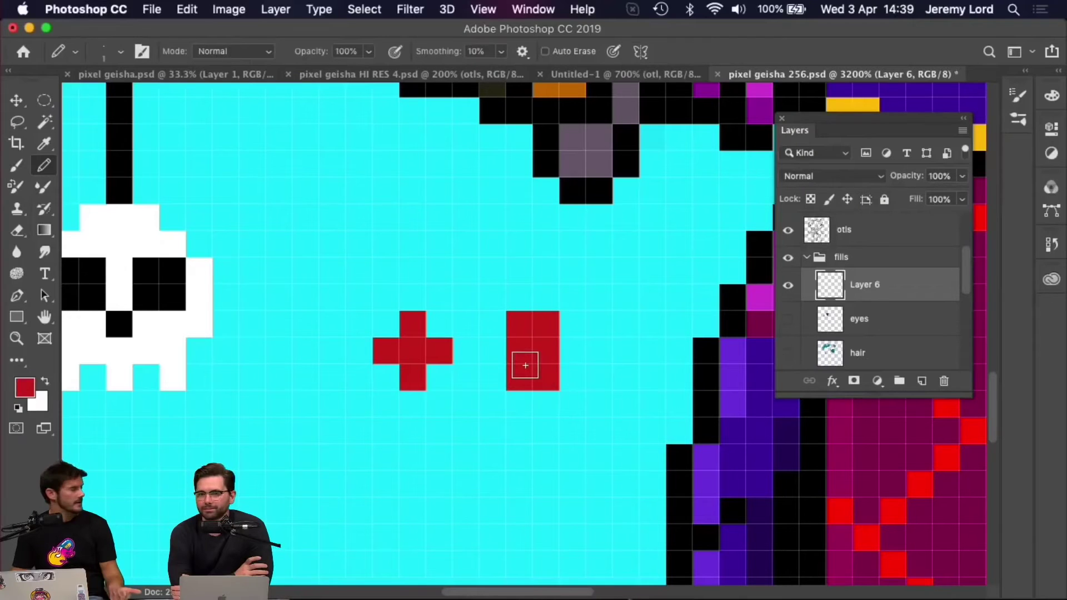
# - Undo the pencilled red block and plus shape
pyautogui.press('super+z')
pyautogui.press('super+z')
pyautogui.press('super+z')
pyautogui.press('super+z')
pyautogui.press('super+z')
pyautogui.press('super+z')
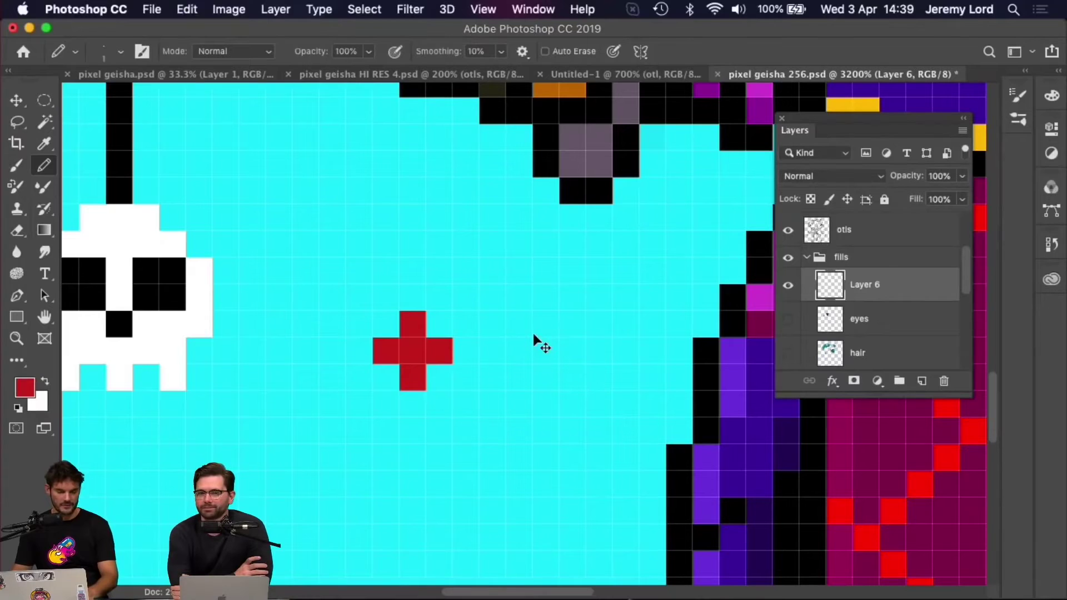
pyautogui.press('super+z')
pyautogui.press('super+z')
pyautogui.press('super+z')
pyautogui.press('super+z')
# - Draw a five-pixel red X with the Pencil tool in the empty area between the skull charm and the leg
pyautogui.click(386, 298)
pyautogui.click(412, 324)
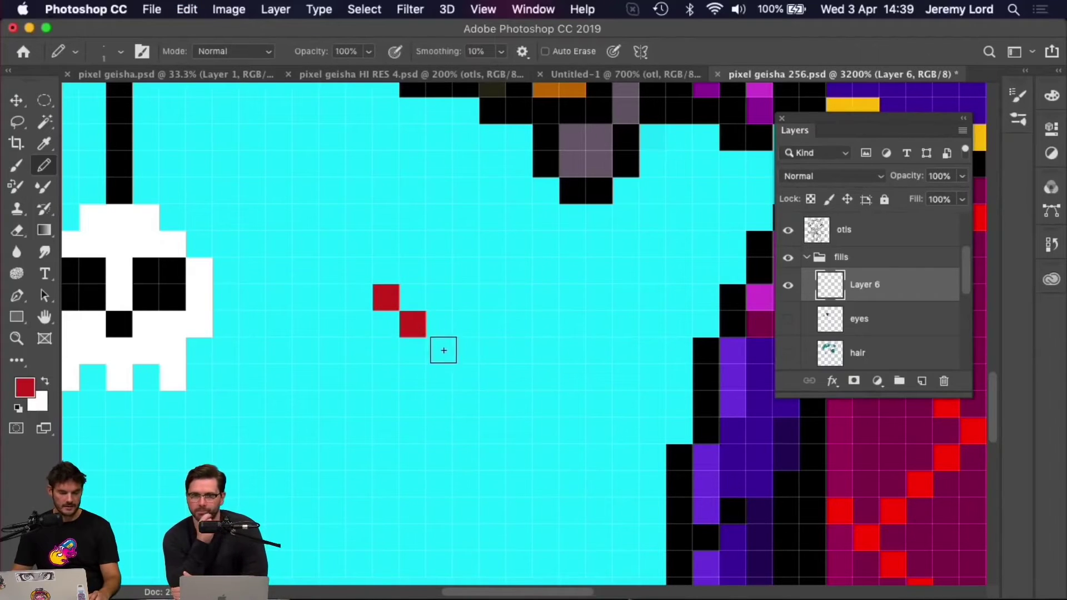
pyautogui.click(439, 351)
pyautogui.click(443, 301)
pyautogui.click(380, 355)
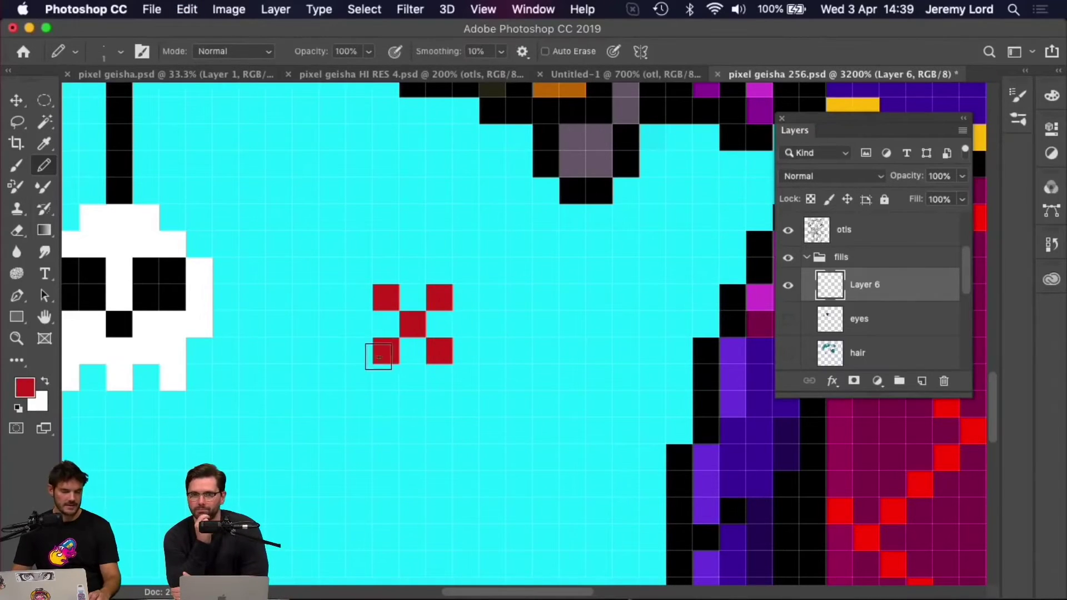
# - Undo the last three pixels of the X and add two pixels to form a two-by-two red block
pyautogui.press('super+z')
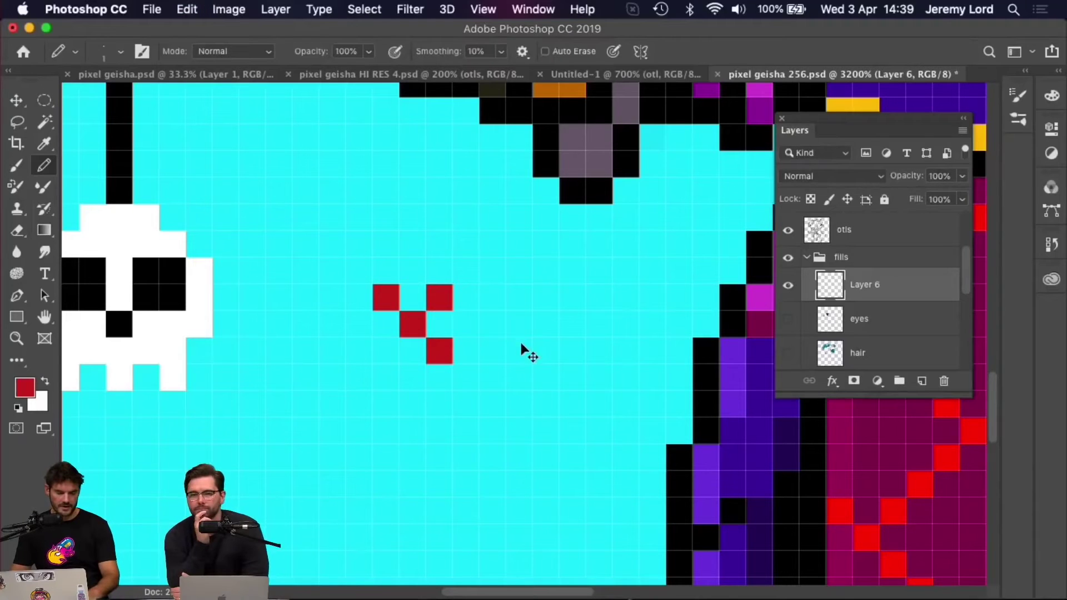
pyautogui.press('super+z')
pyautogui.press('super+z')
pyautogui.click(414, 299)
pyautogui.click(388, 321)
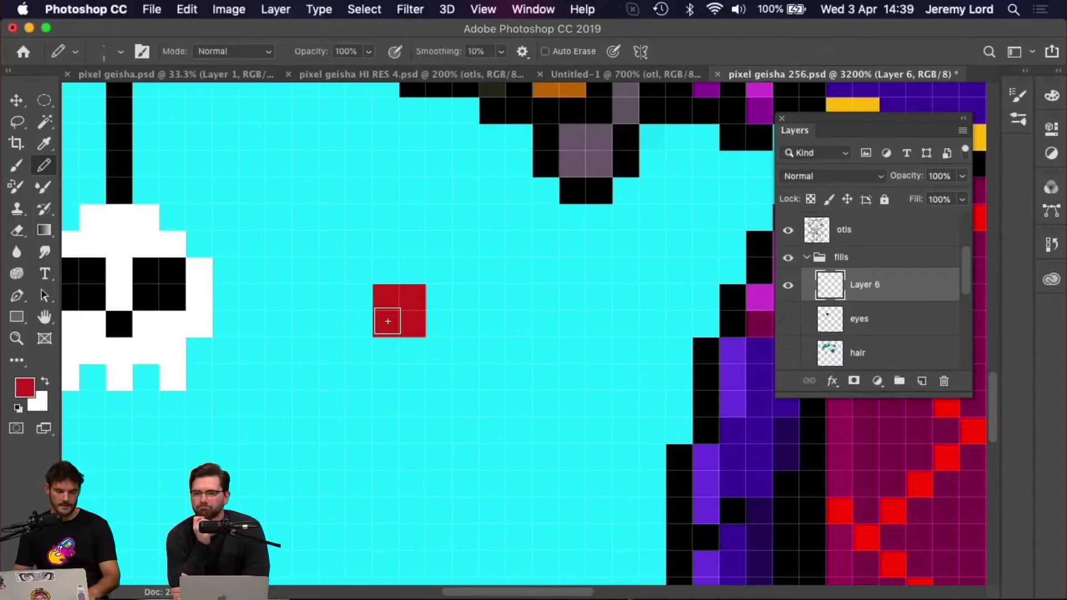
# - Undo all the pixels of the two-by-two red block
pyautogui.press('super+z')
pyautogui.press('super+z')
pyautogui.press('super+z')
pyautogui.press('super+z')
# - Add a new layer above Layer 6 and pencil crossing red lines over the purple stocking on the upper thigh
pyautogui.moveTo(373, 369); pyautogui.dragTo(327, 345)
pyautogui.click(923, 381)
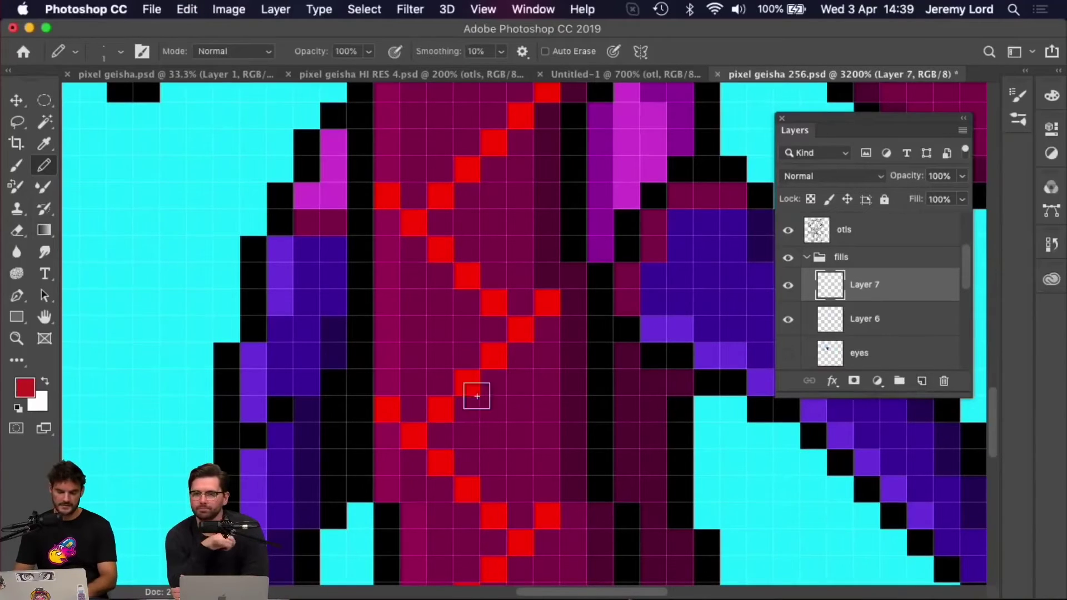
pyautogui.hscroll(10, 286, 431)
pyautogui.click(471, 215)
pyautogui.moveTo(471, 215); pyautogui.dragTo(474, 374)
pyautogui.moveTo(349, 296)
pyautogui.mouseDown()
pyautogui.moveTo(533, 305)
pyautogui.moveTo(552, 429)
pyautogui.mouseUp()
pyautogui.moveTo(517, 374); pyautogui.dragTo(483, 372)
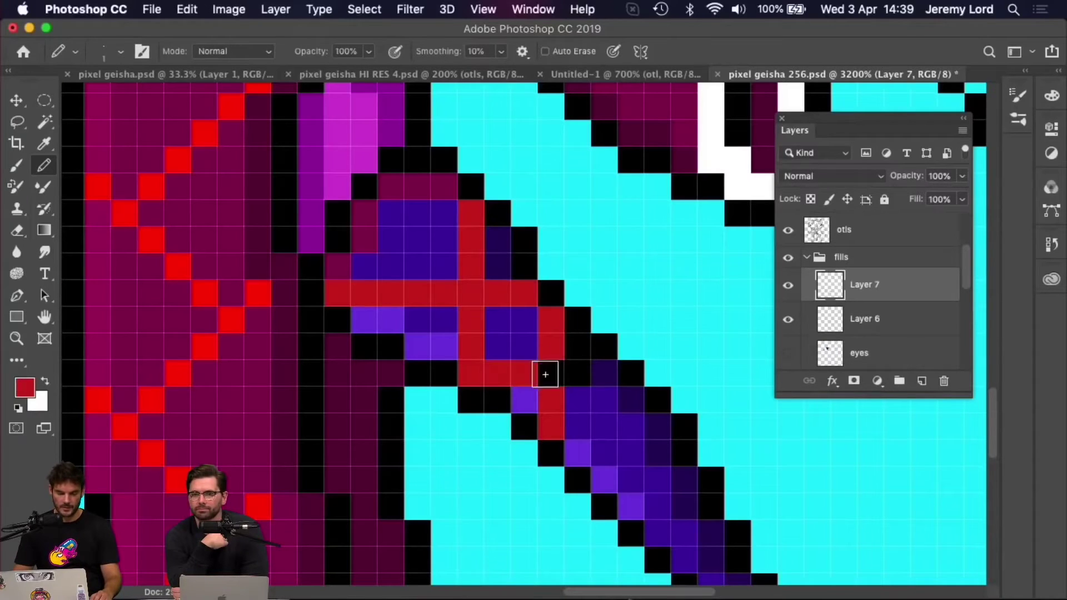
# - Pencil another vertical red line down the upper thigh, on the side nearest the kimono's hanging panel
pyautogui.press('super+minus')
pyautogui.press('super+minus')
pyautogui.press('super+minus')
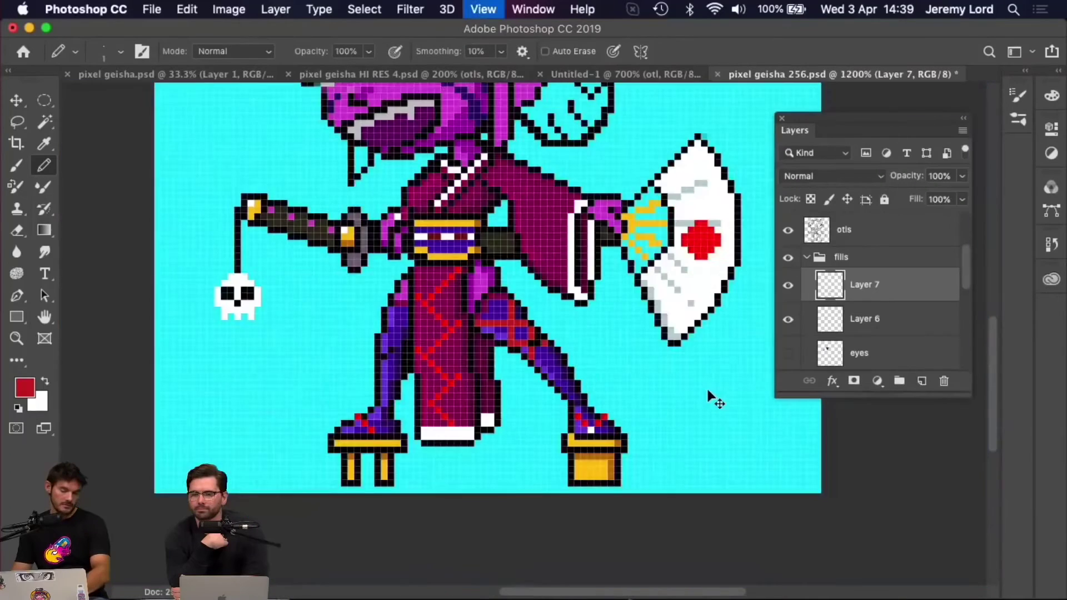
pyautogui.press('super+plus')
pyautogui.press('super+plus')
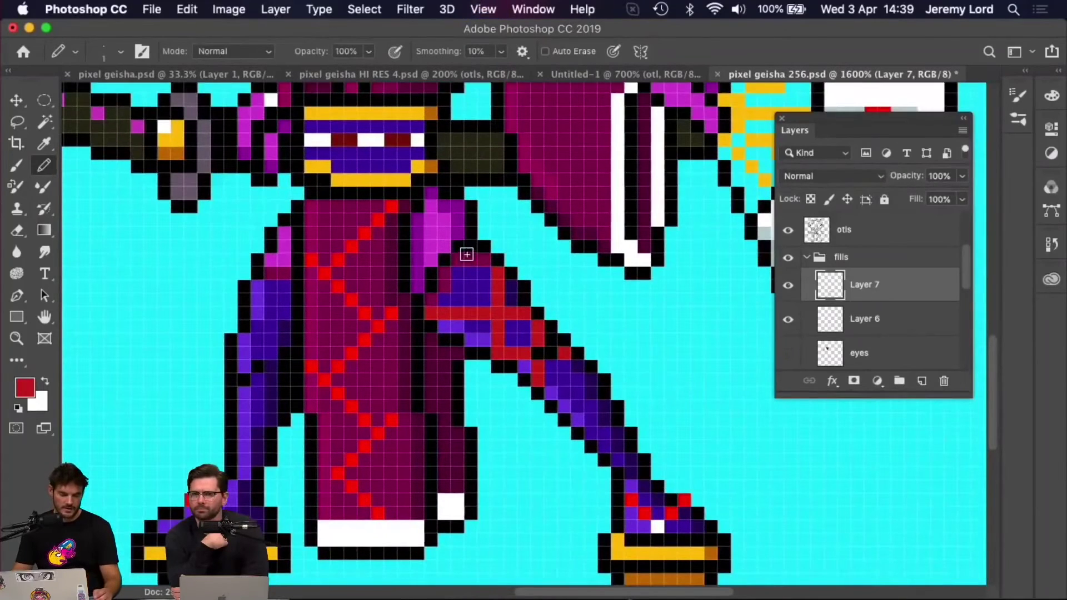
pyautogui.moveTo(460, 255); pyautogui.dragTo(457, 325)
# - Undo the latest pencil work on the thigh
pyautogui.press('super+z')
pyautogui.press('super+z')
pyautogui.press('super+z')
pyautogui.press('super+z')
pyautogui.press('super+z')
pyautogui.press('super+z')
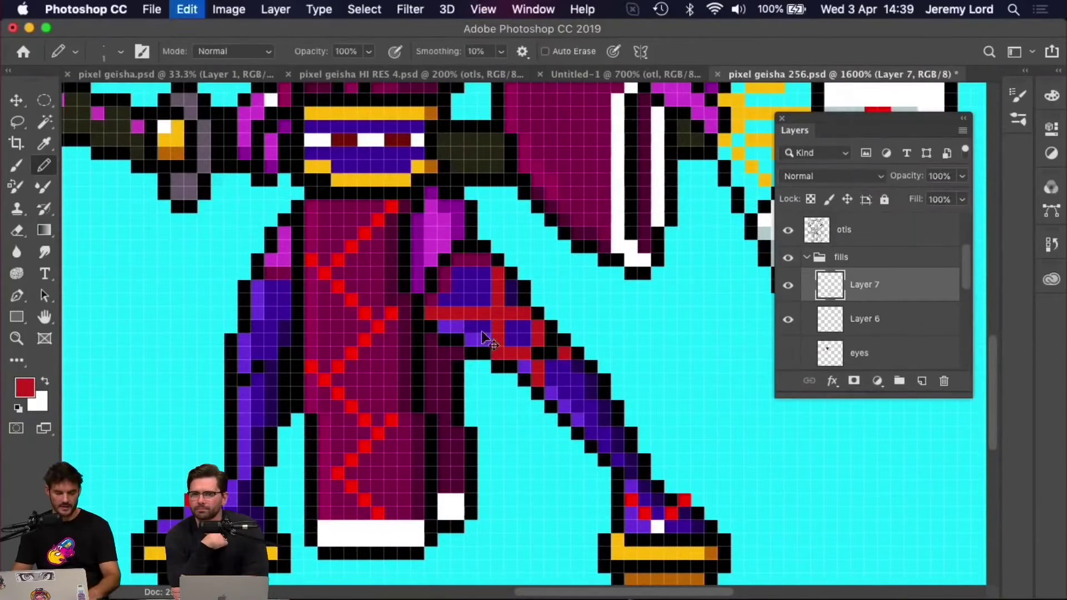
# - Pencil a short red diagonal across the upper thigh and a long crossing one down the purple stocking to the ankle
pyautogui.moveTo(510, 284); pyautogui.dragTo(484, 317)
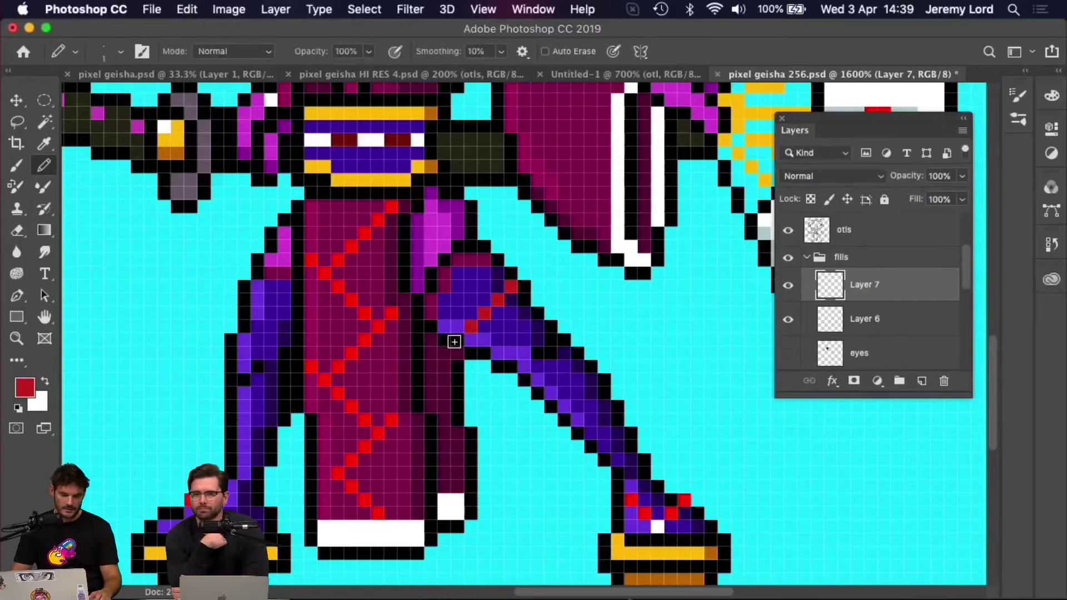
pyautogui.moveTo(452, 275)
pyautogui.mouseDown()
pyautogui.moveTo(470, 301)
pyautogui.moveTo(445, 273)
pyautogui.moveTo(628, 460)
pyautogui.mouseUp()
pyautogui.click(632, 471)
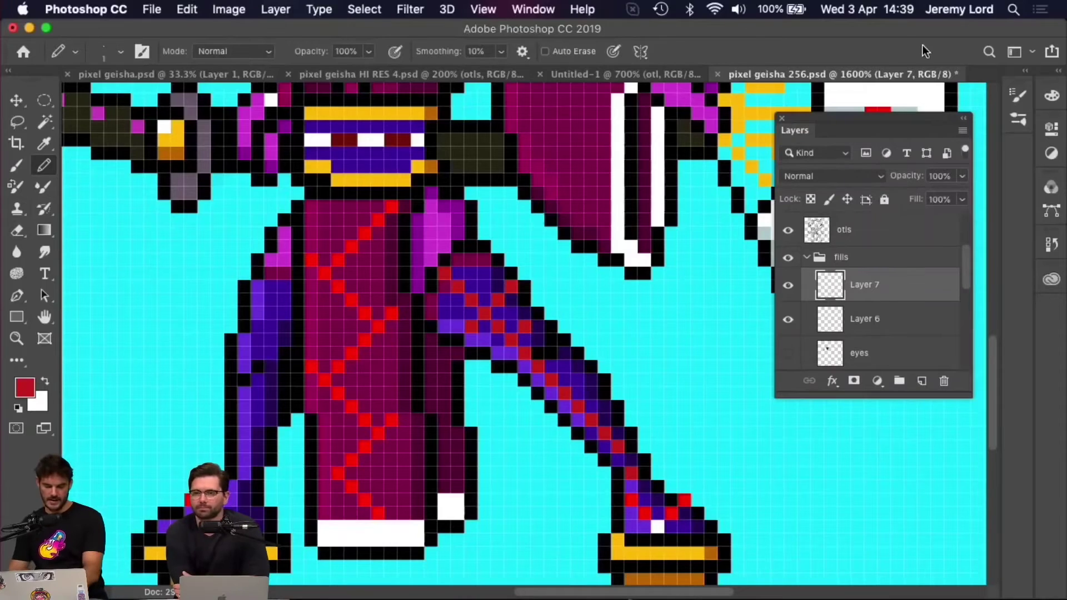
# - Delete Layer 7 and Layer 6, and undo both deletions
pyautogui.press('BackSpace')
pyautogui.press('BackSpace')
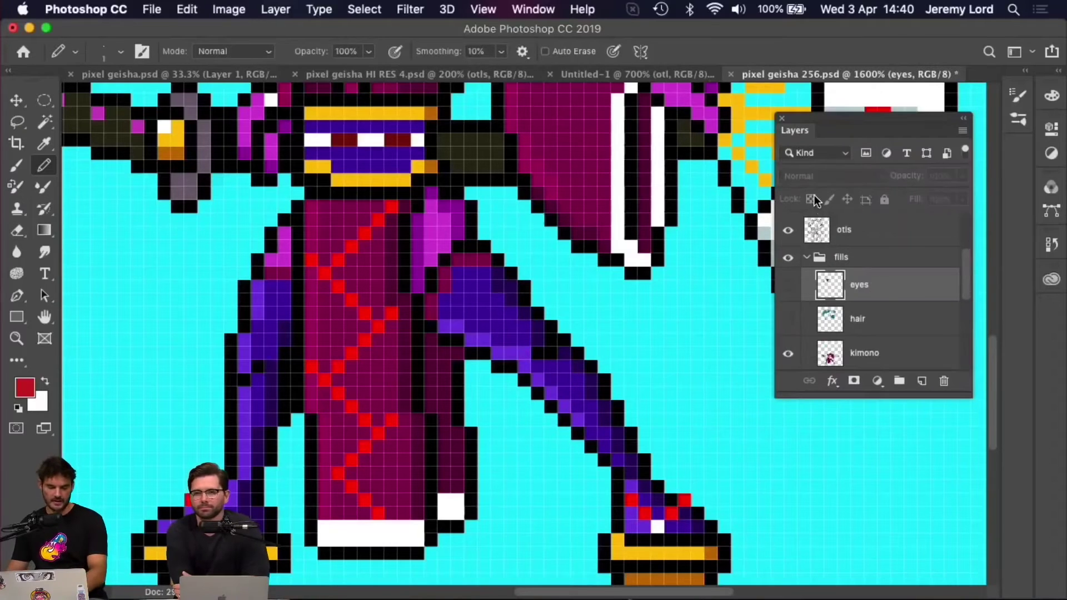
pyautogui.press('super+0')
pyautogui.press('super+z')
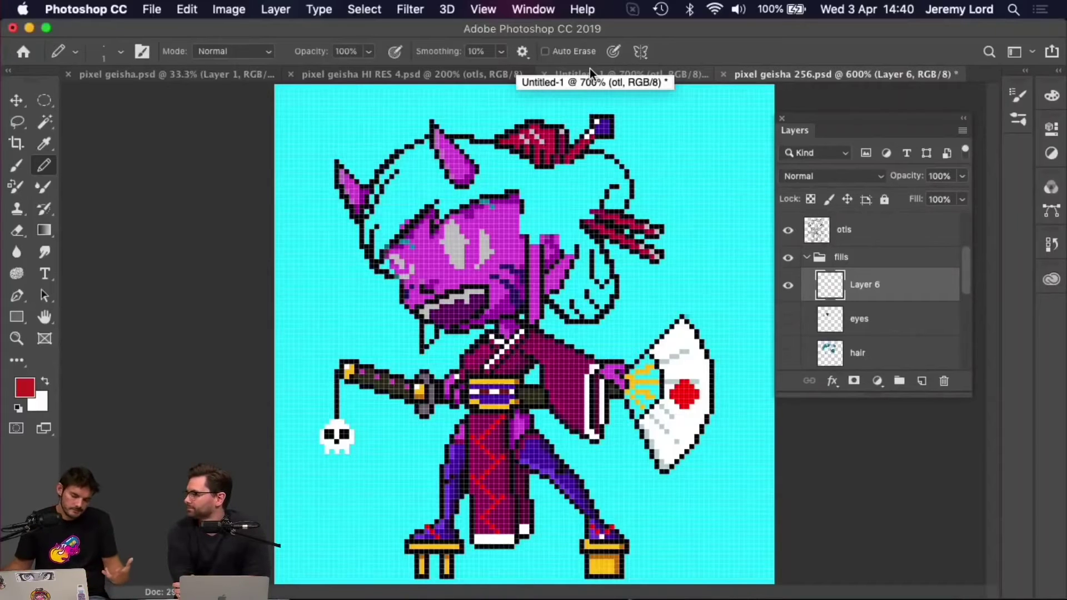
pyautogui.press('super+v')
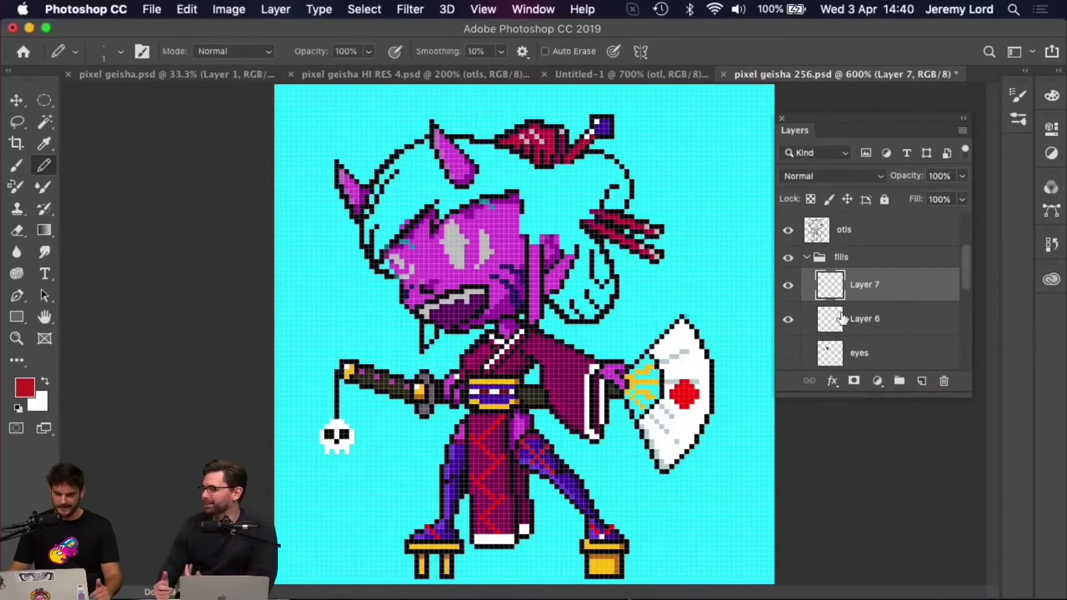
# - Make the eyes layer visible
pyautogui.click(788, 352)
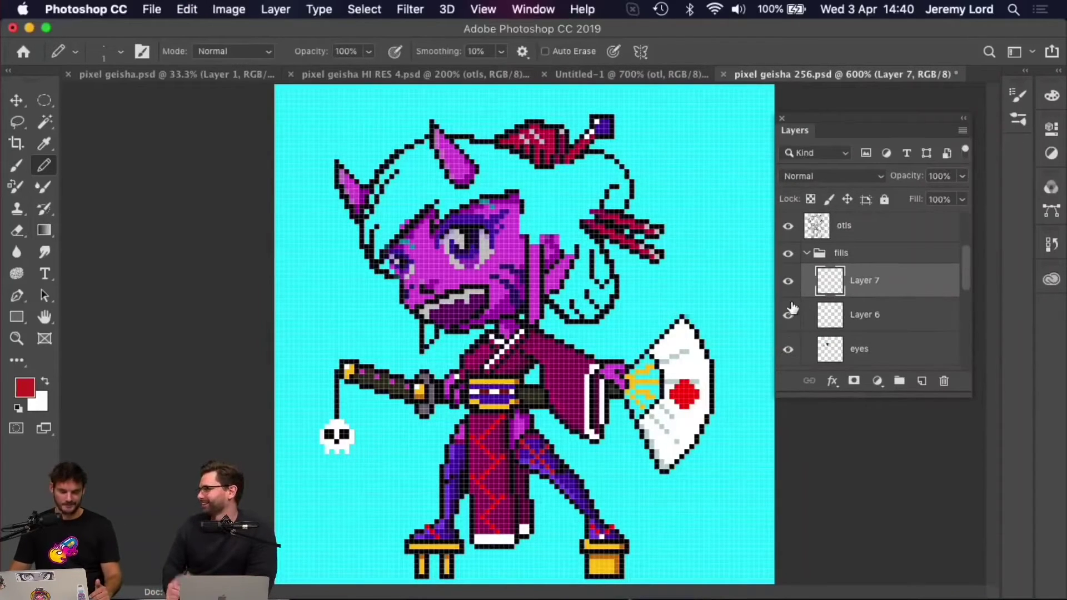
# - Examine the geisha's face and clothing up close, and the whole figure with the red pattern on the stocking
pyautogui.press('super+equal')
pyautogui.press('super+equal')
pyautogui.press('super+equal')
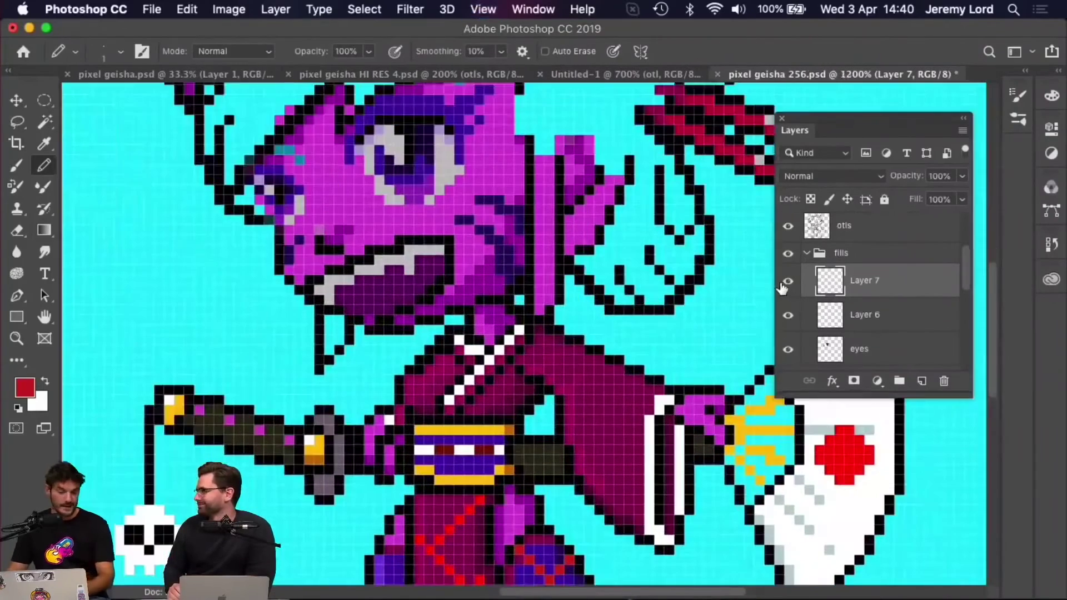
pyautogui.press('super+minus')
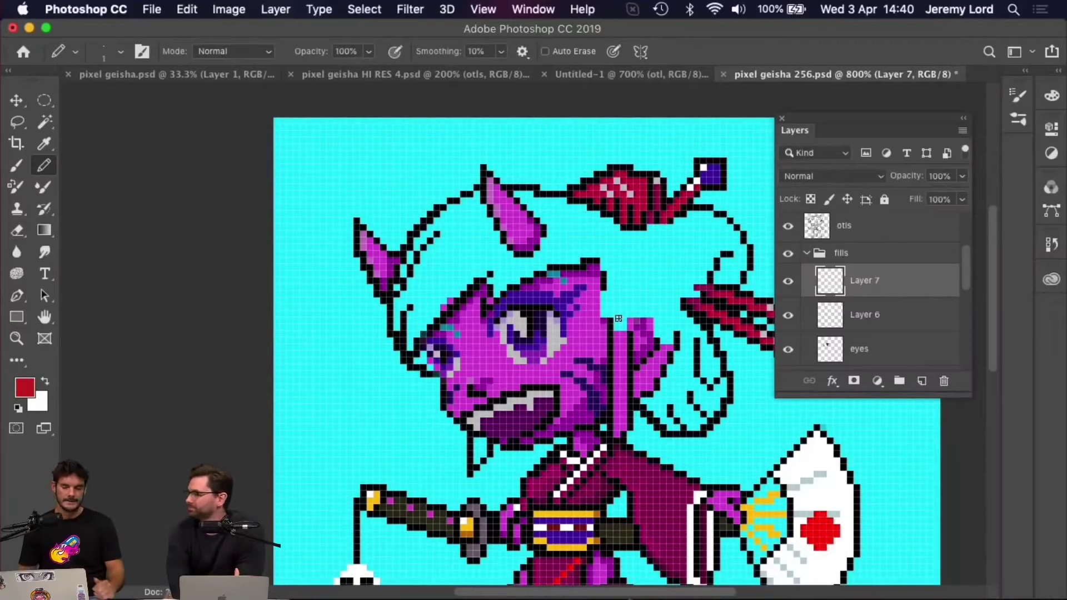
pyautogui.press('super+h')
pyautogui.press('super+h')
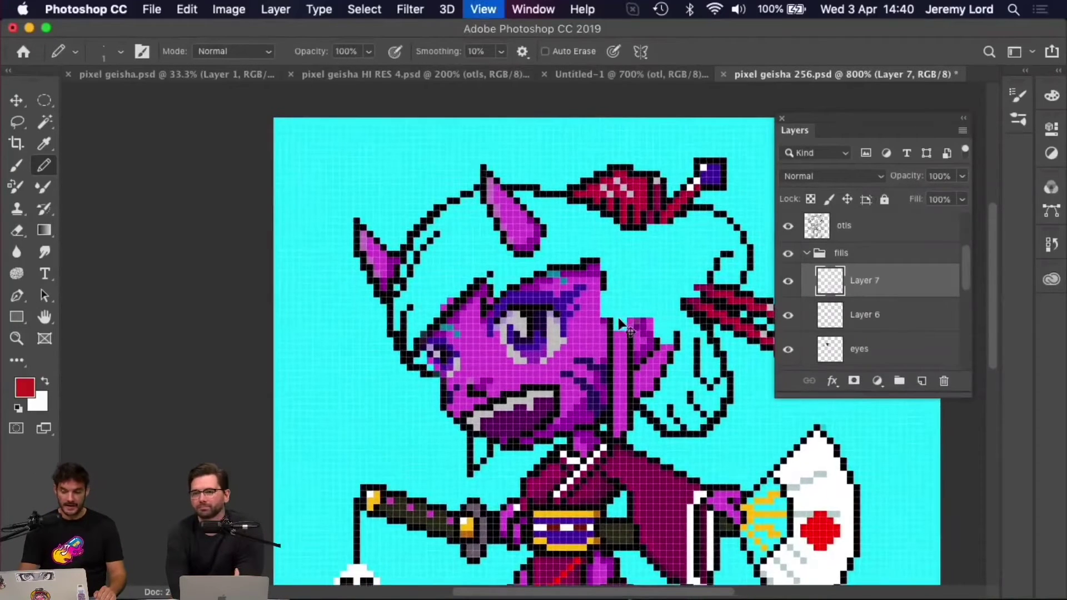
pyautogui.press('super+plus')
pyautogui.hscroll(5, 592, 288)
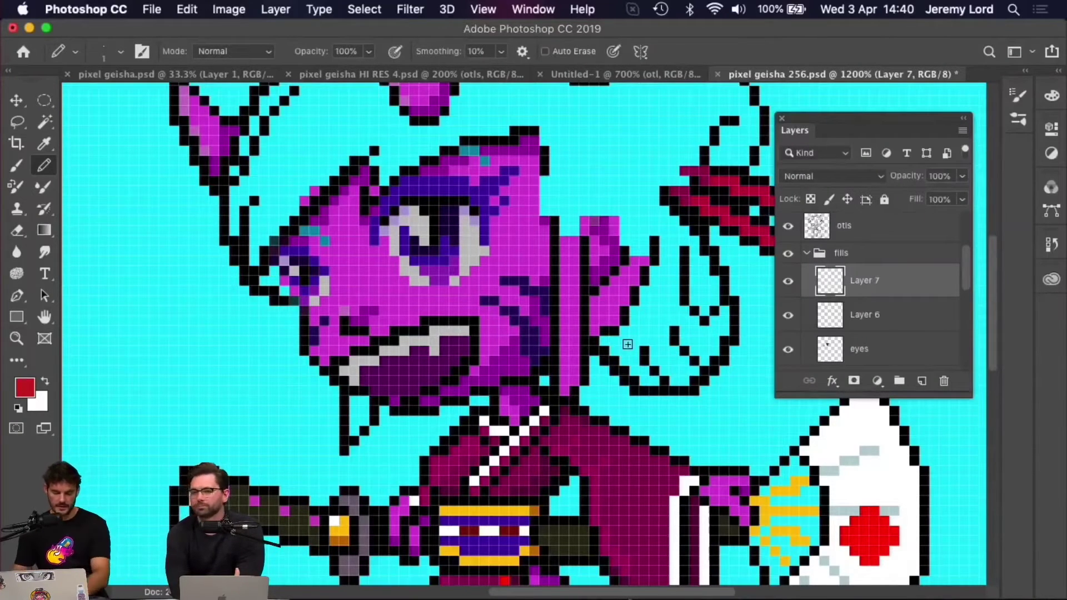
pyautogui.press('super+minus')
pyautogui.press('super+minus')
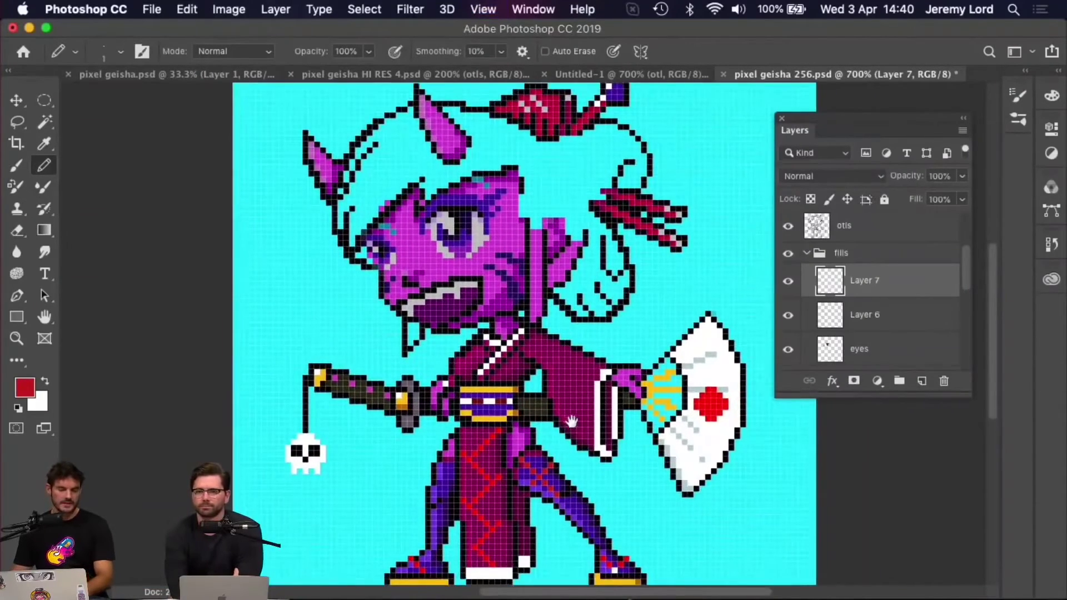
pyautogui.scroll(-3, 574, 423)
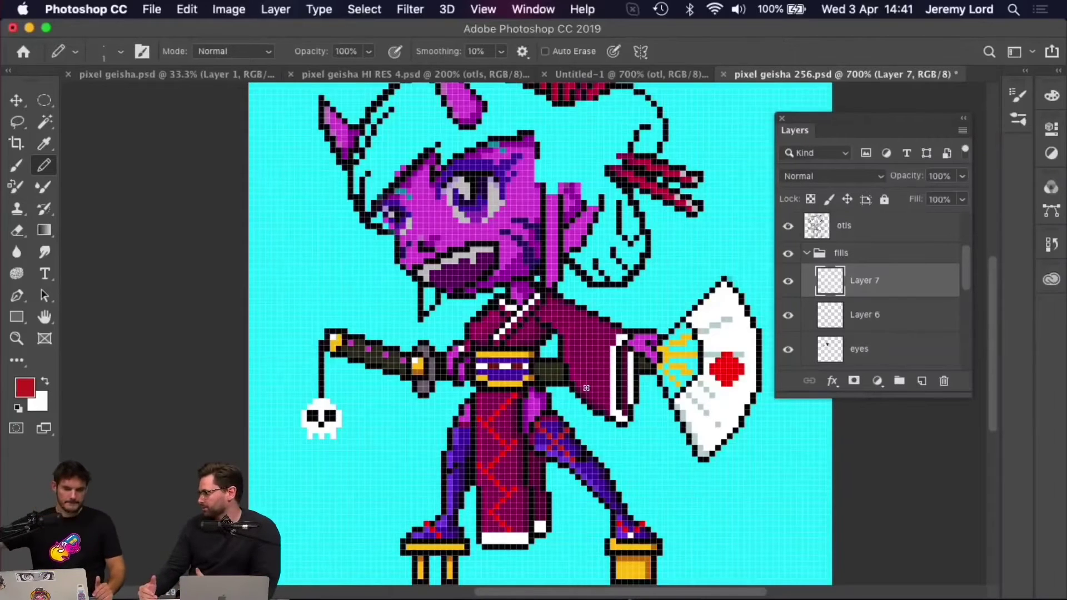
pyautogui.press('super+minus')
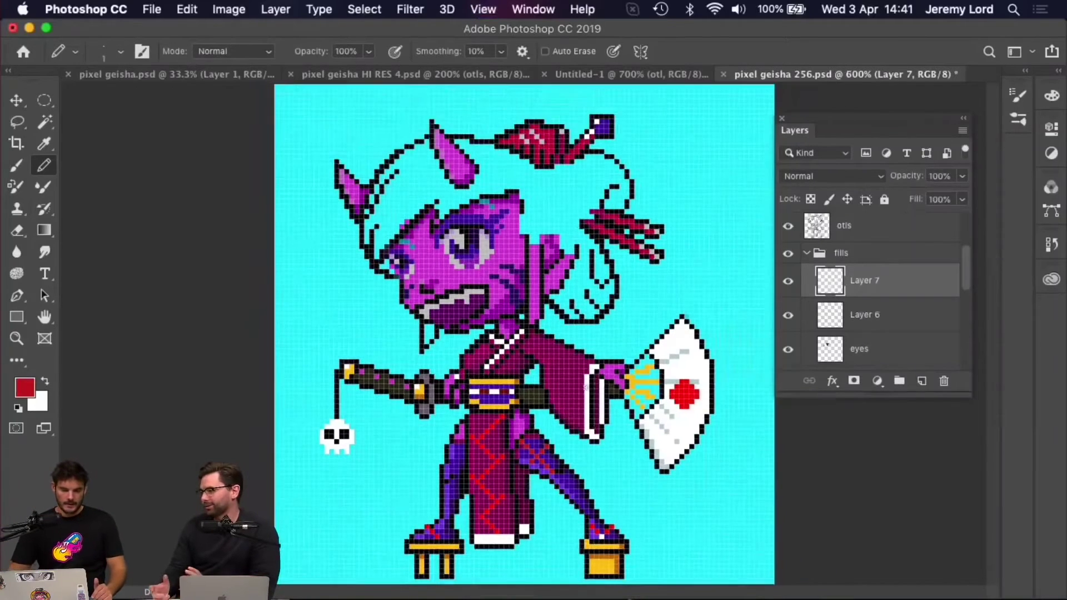
# - Switch to Chrome and open the artist's bookmarked portfolio site in a new tab
pyautogui.click(28, 27)
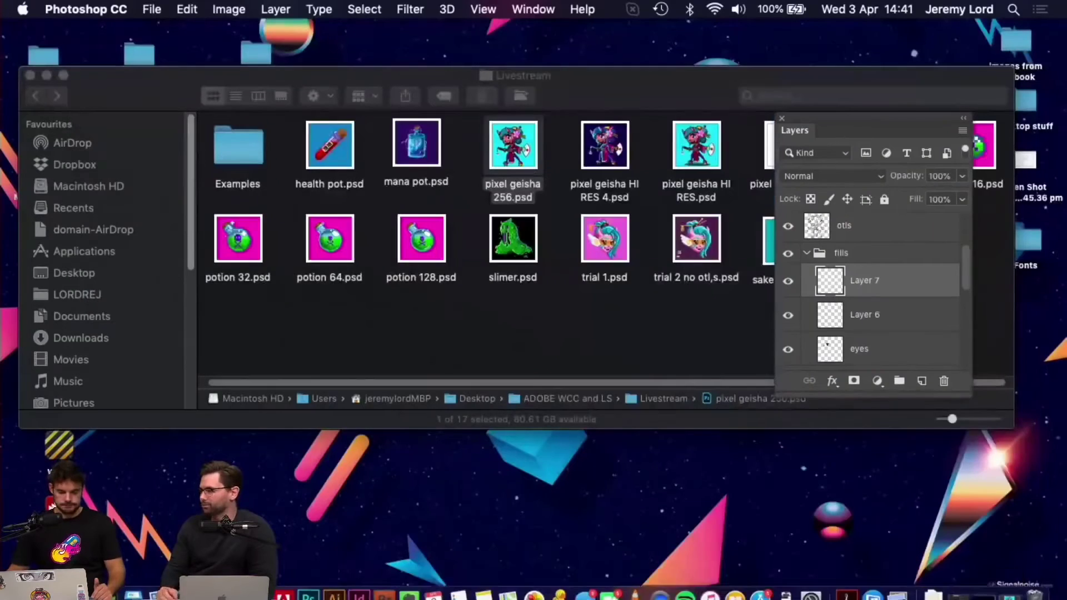
pyautogui.click(972, 582)
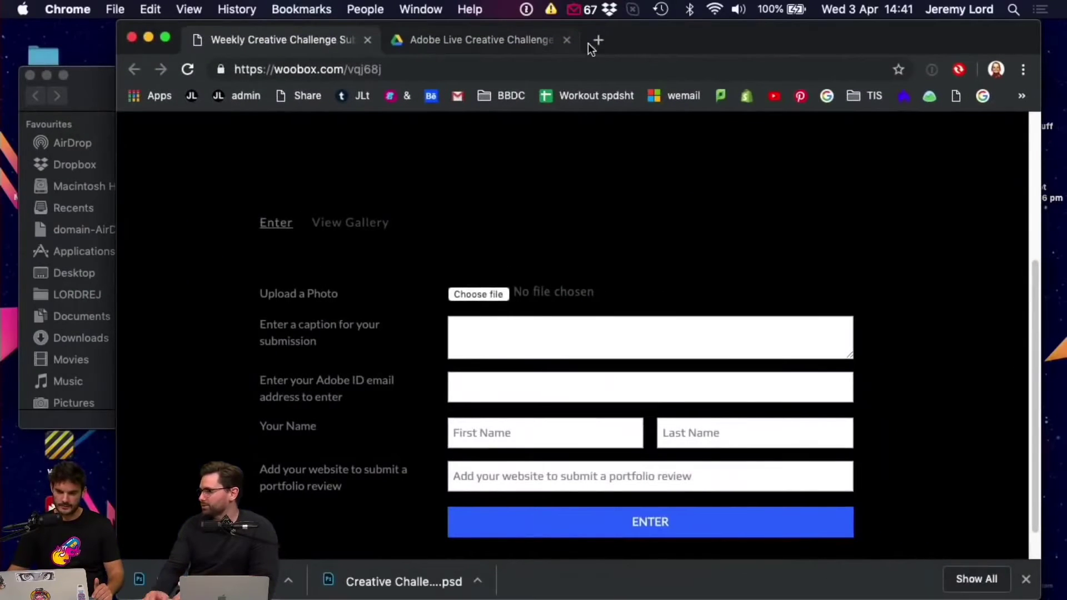
pyautogui.click(594, 40)
pyautogui.click(188, 97)
pyautogui.moveTo(856, 22); pyautogui.dragTo(816, 26)
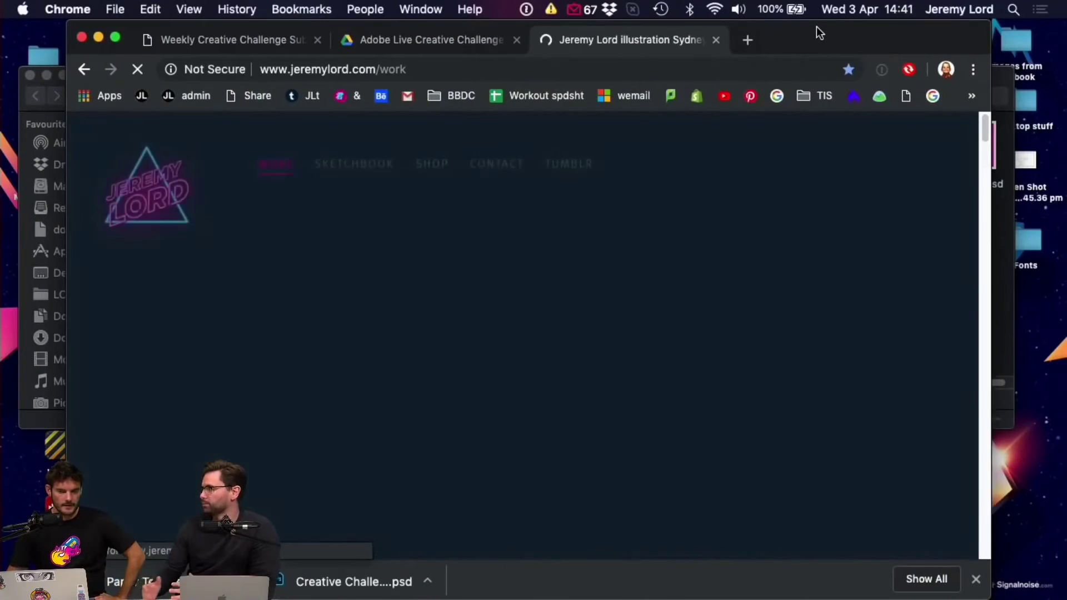
# - Browse the portfolio's artwork thumbnails and open the Oni Busta project
pyautogui.press('super+minus')
pyautogui.press('super+minus')
pyautogui.press('super+minus')
pyautogui.press('super+minus')
pyautogui.press('super+minus')
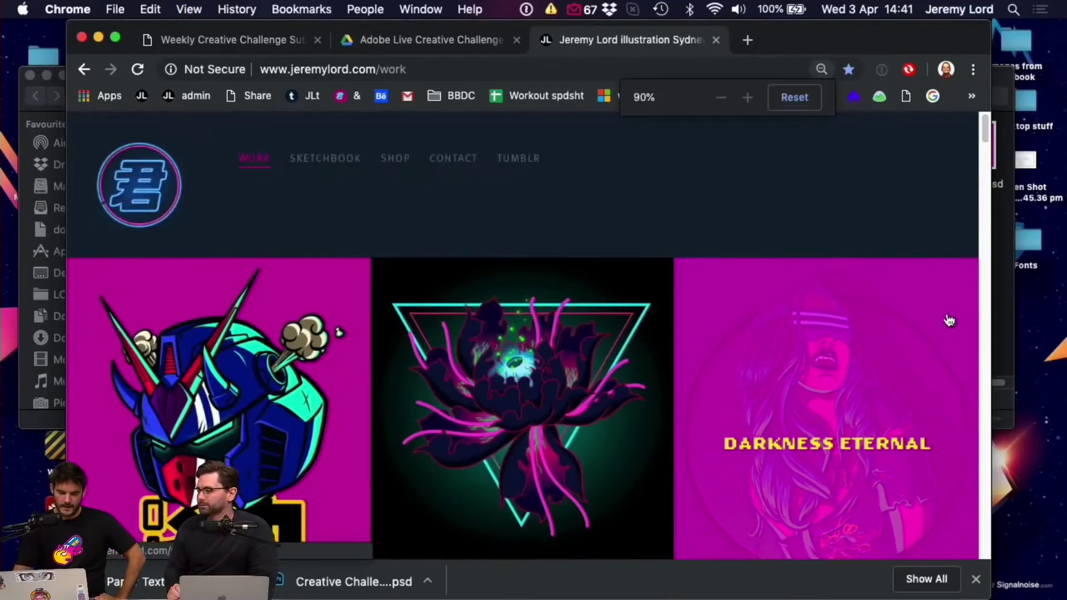
pyautogui.press('super+minus')
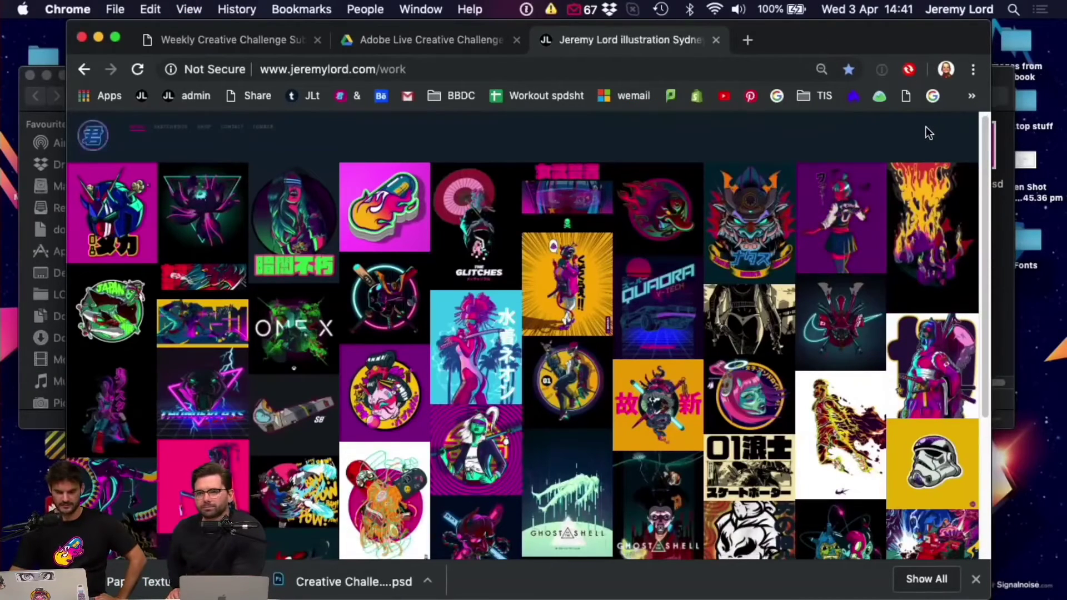
pyautogui.scroll(-1, 925, 126)
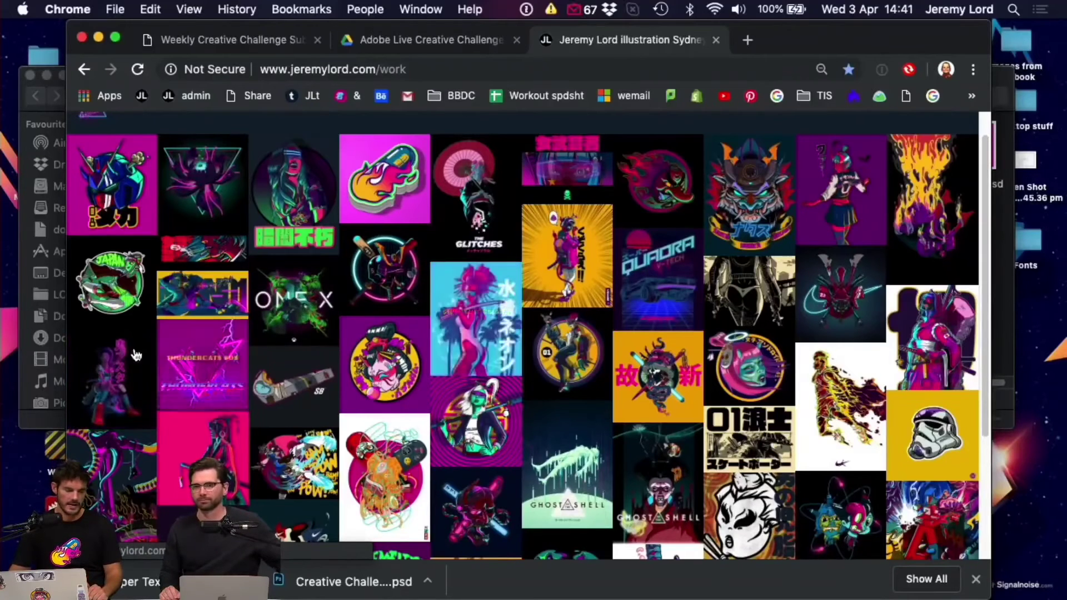
pyautogui.click(110, 357)
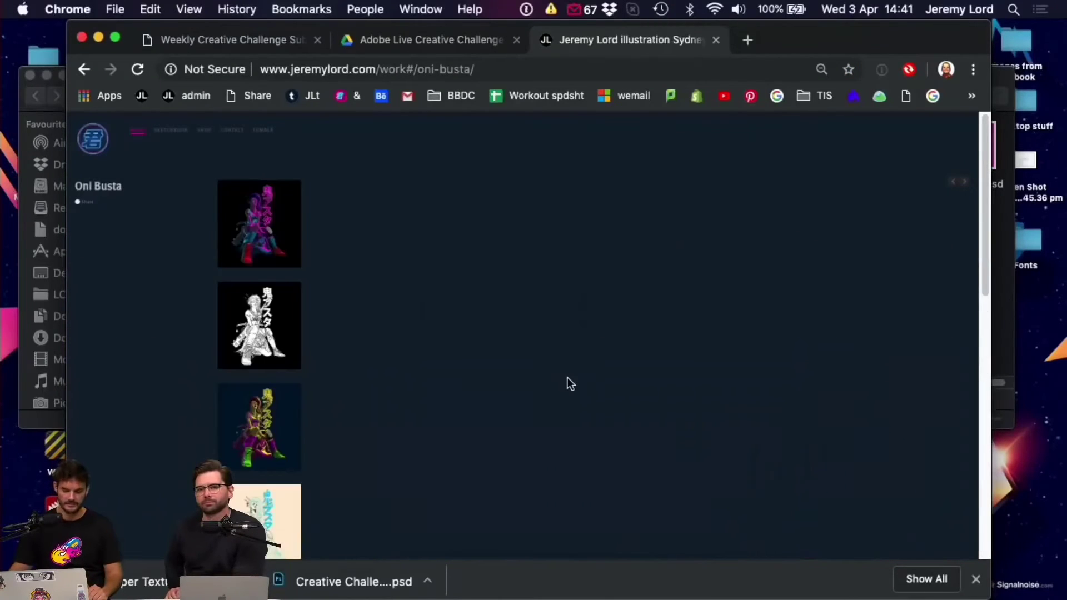
# - Examine the neon colour version and the black-and-white line art of the Oni Busta illustration
pyautogui.press('super+equal')
pyautogui.press('super+equal')
pyautogui.press('super+equal')
pyautogui.press('super+equal')
pyautogui.press('super+equal')
pyautogui.press('super+equal')
pyautogui.press('super+equal')
pyautogui.press('super+equal')
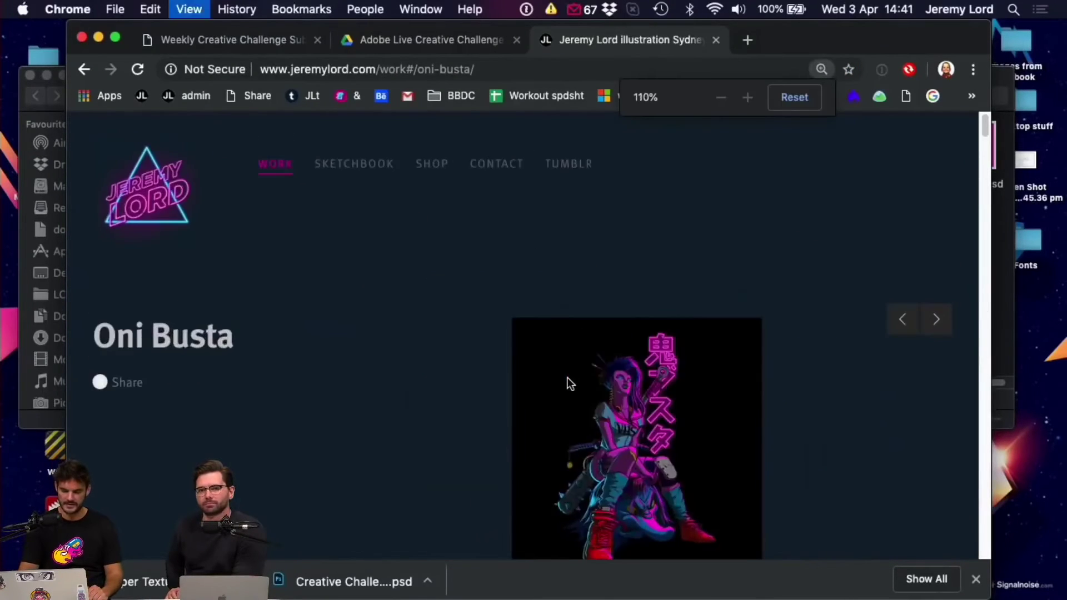
pyautogui.scroll(-6, 568, 378)
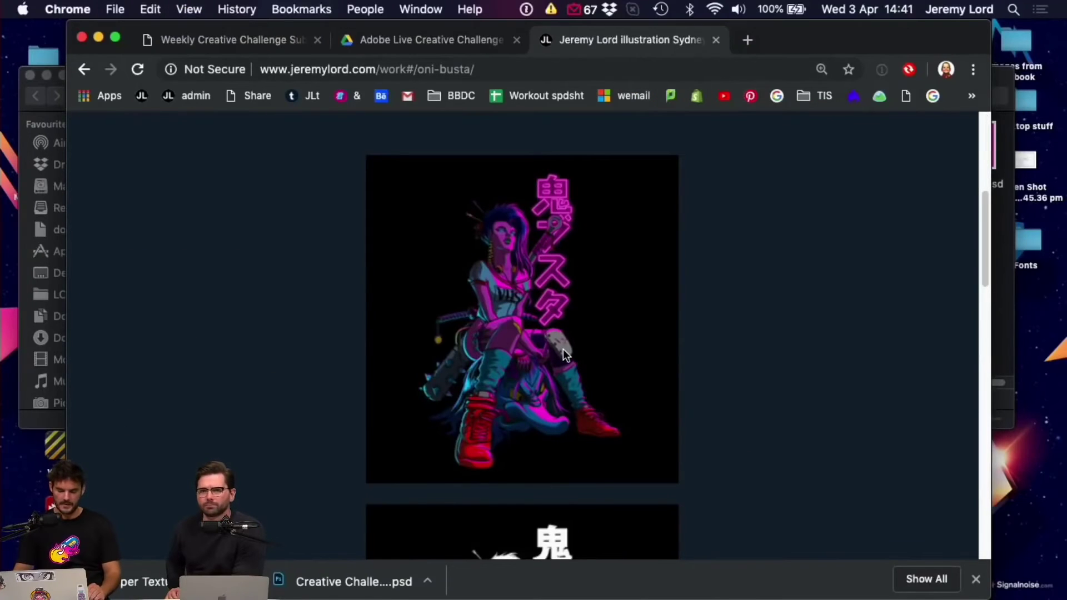
pyautogui.press('super+minus')
pyautogui.press('super+minus')
pyautogui.press('super+minus')
pyautogui.press('super+minus')
pyautogui.press('super+minus')
pyautogui.press('super+minus')
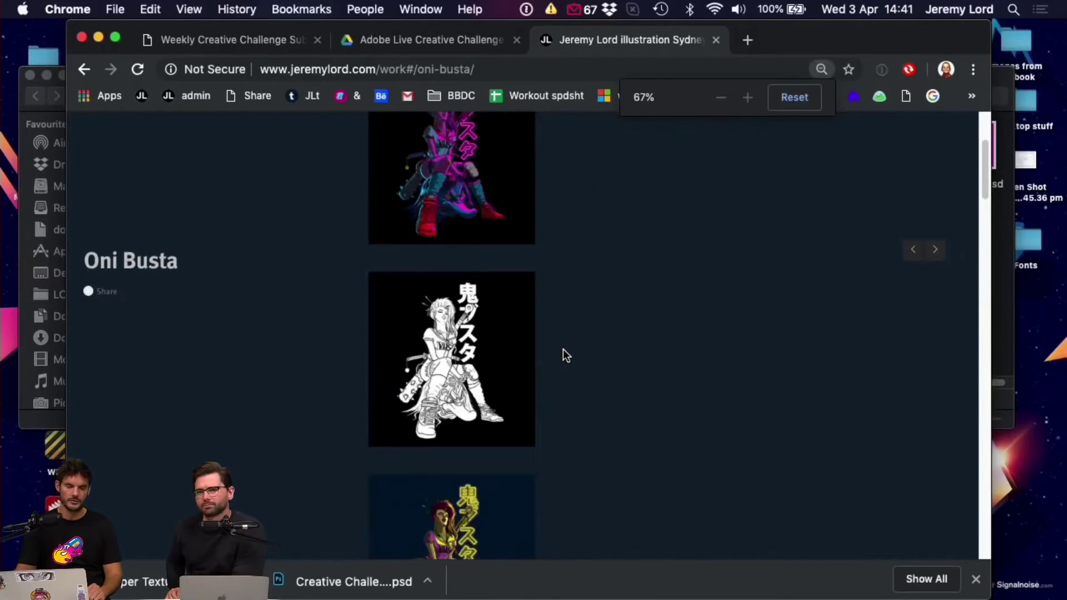
# - Return to the portfolio's work overview and open the Nihon 01 project
pyautogui.scroll(3, 535, 289)
pyautogui.click(205, 147)
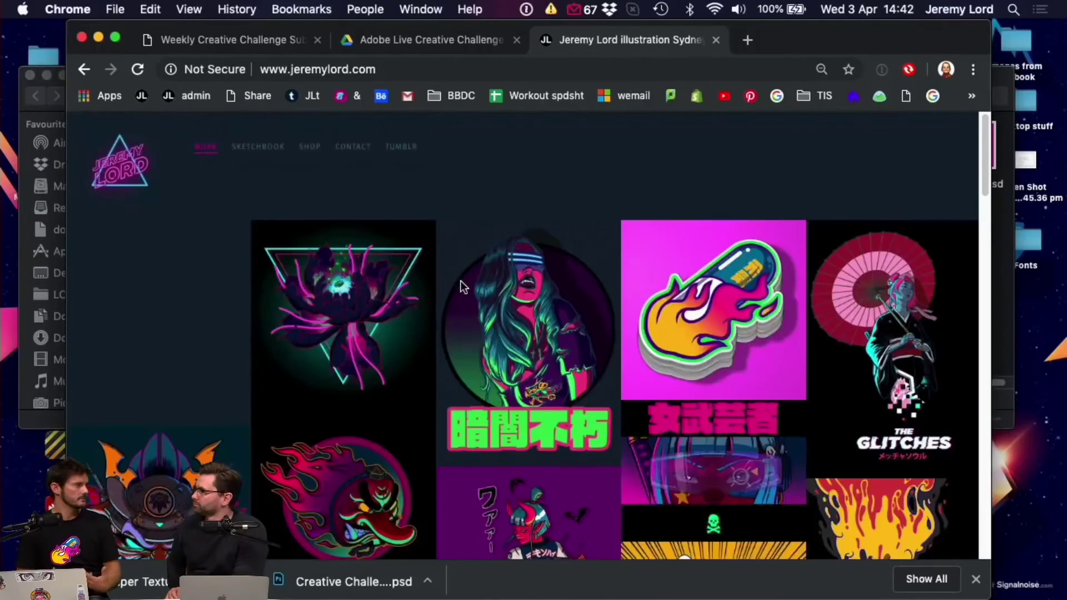
pyautogui.press('super+minus')
pyautogui.press('super+minus')
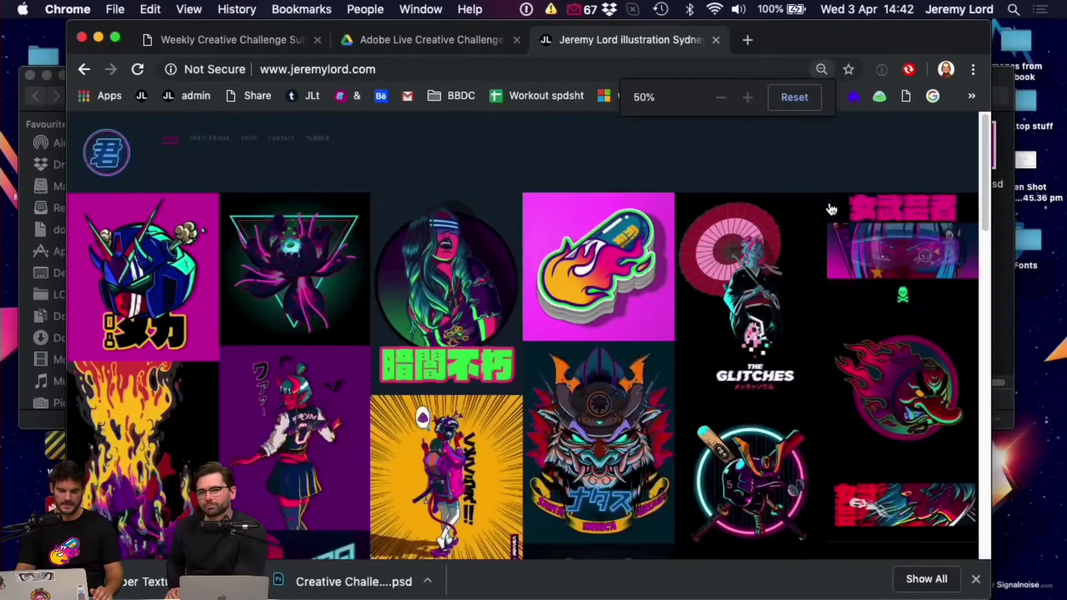
pyautogui.scroll(-2, 912, 131)
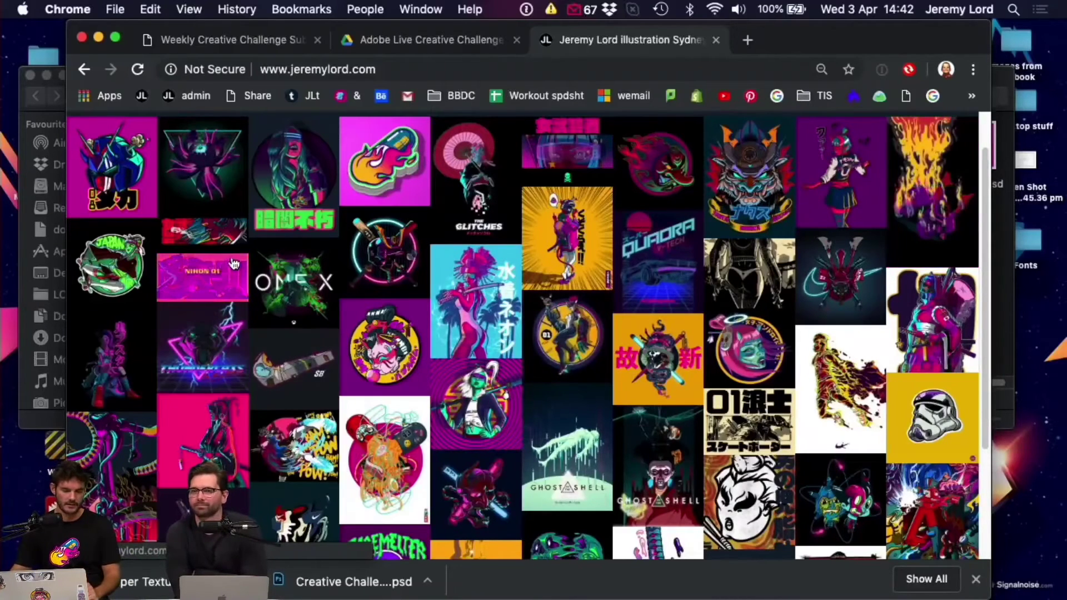
pyautogui.click(214, 283)
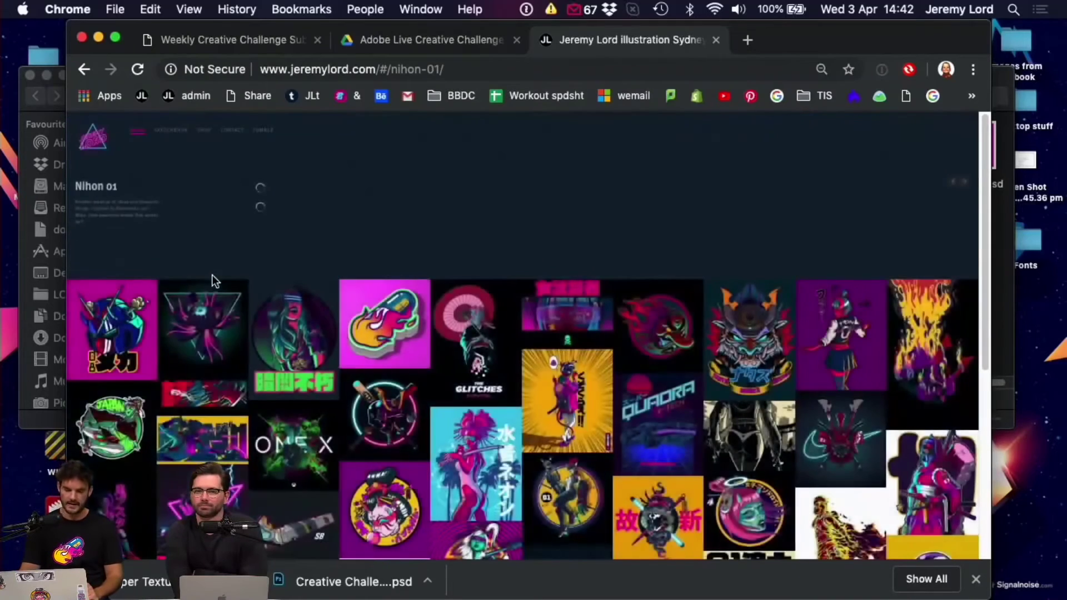
# - Examine the Nihon 01 motorbike illustrations at a large size
pyautogui.press('super+equal')
pyautogui.press('super+equal')
pyautogui.press('super+equal')
pyautogui.press('super+equal')
pyautogui.press('super+equal')
pyautogui.press('super+equal')
pyautogui.press('super+equal')
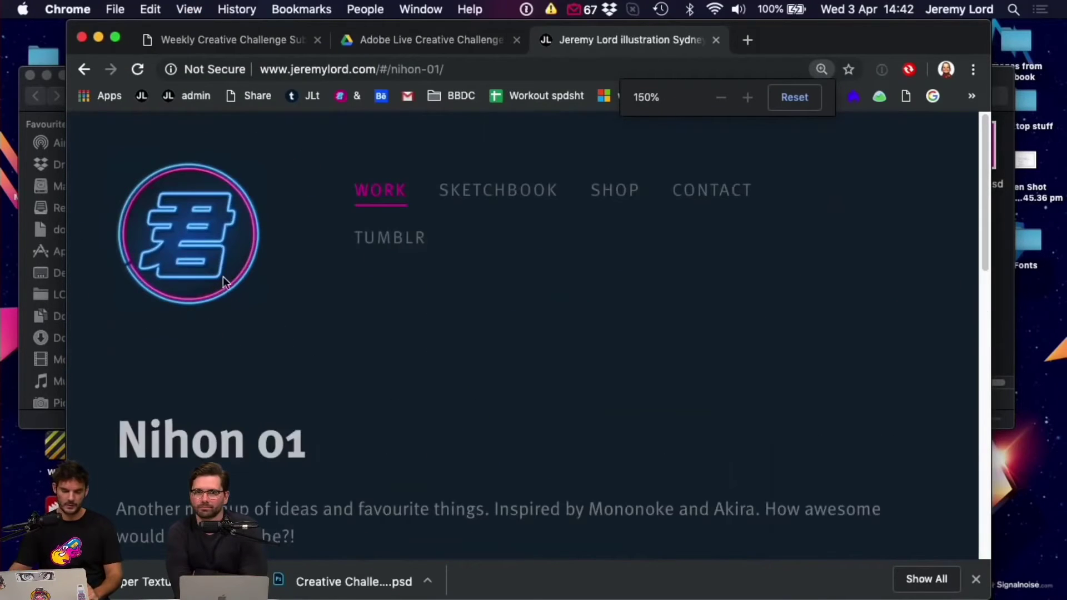
pyautogui.scroll(-15, 527, 357)
pyautogui.scroll(5, 527, 358)
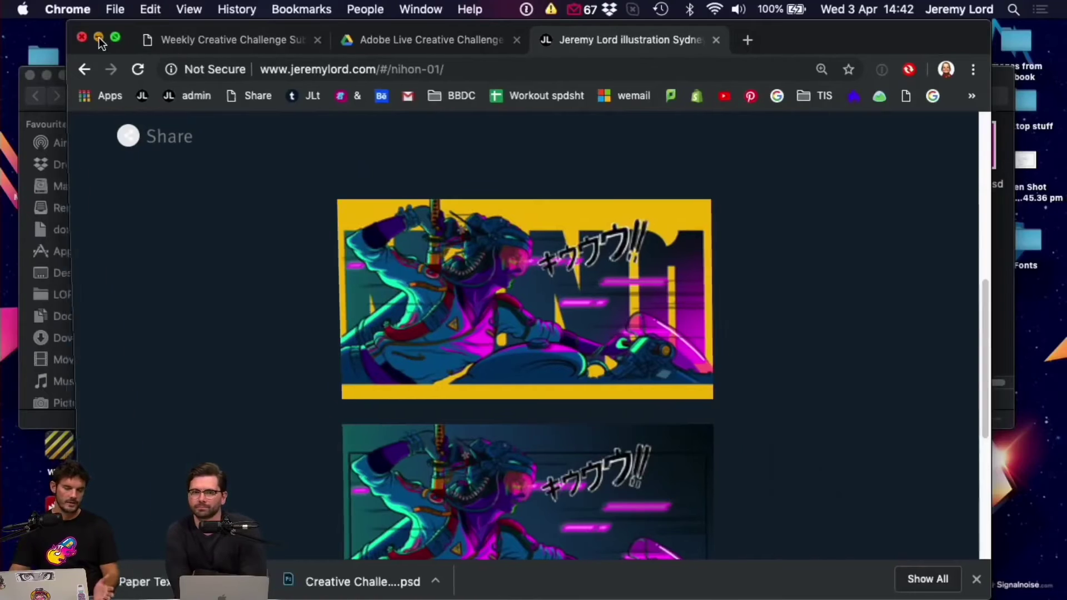
# - Put the browser away, switch to the Livestream folder in Finder and briefly preview potion 32.psd
pyautogui.press('super+m')
pyautogui.click(534, 326)
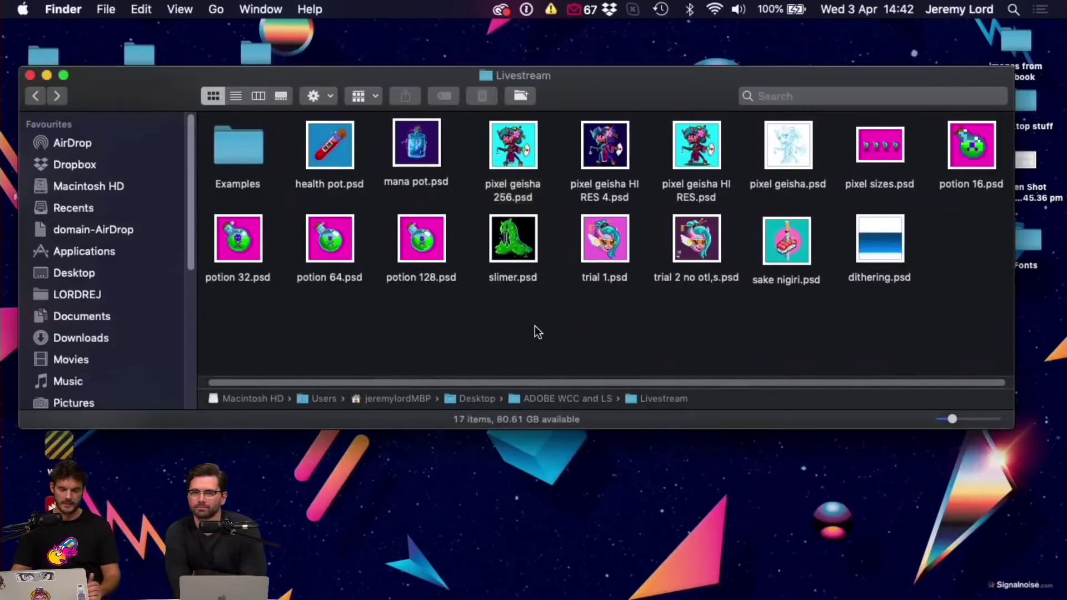
pyautogui.click(236, 241)
pyautogui.press('space')
pyautogui.press('space')
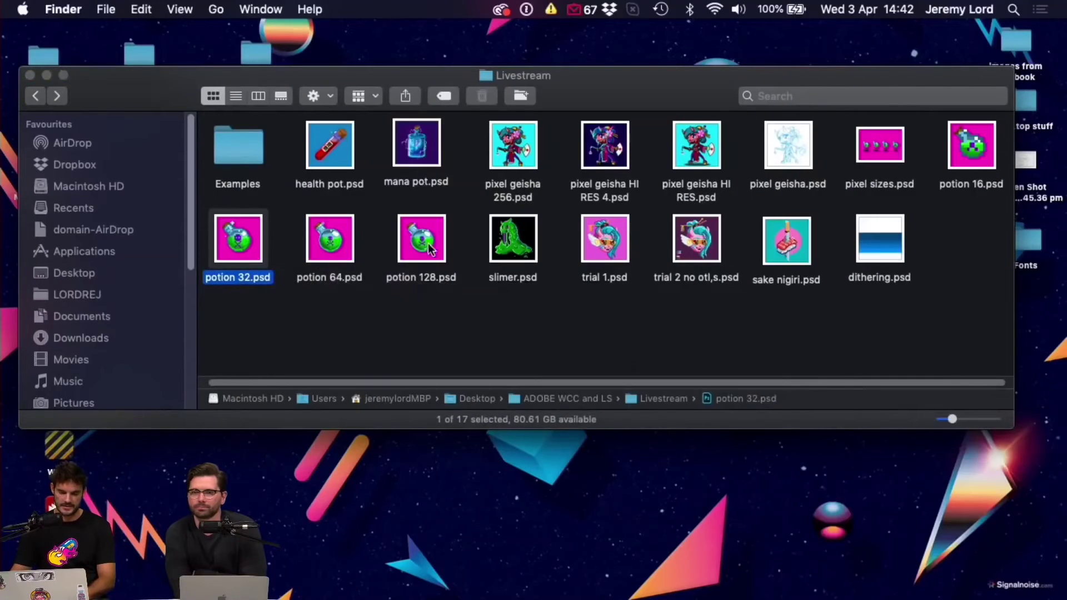
# - Preview potion 128.psd enlarged to nearly the full screen height, and close the preview
pyautogui.click(421, 233)
pyautogui.press('space')
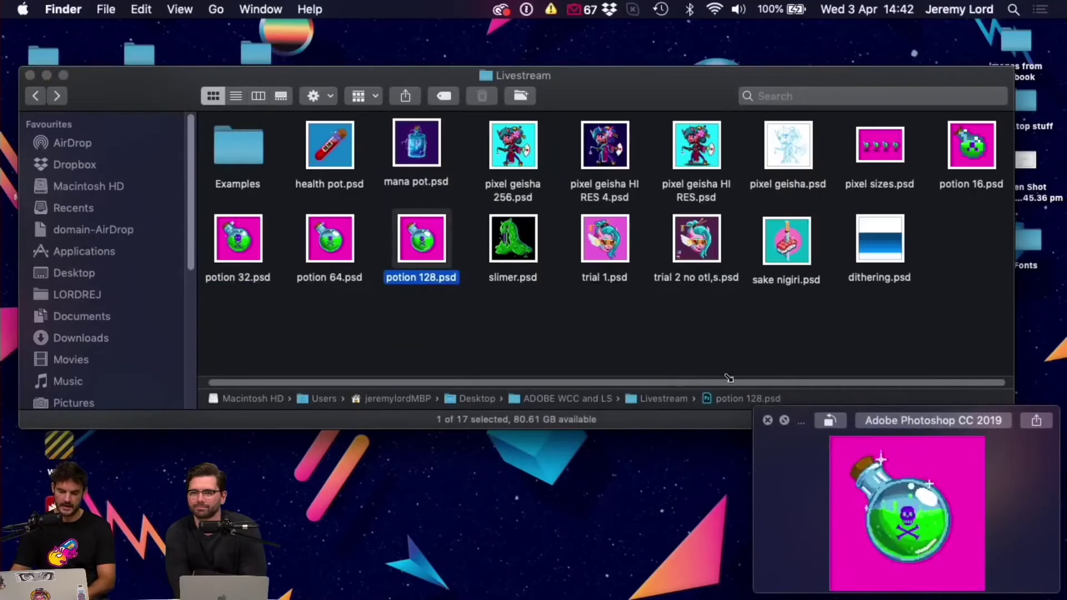
pyautogui.moveTo(754, 419); pyautogui.dragTo(216, 6)
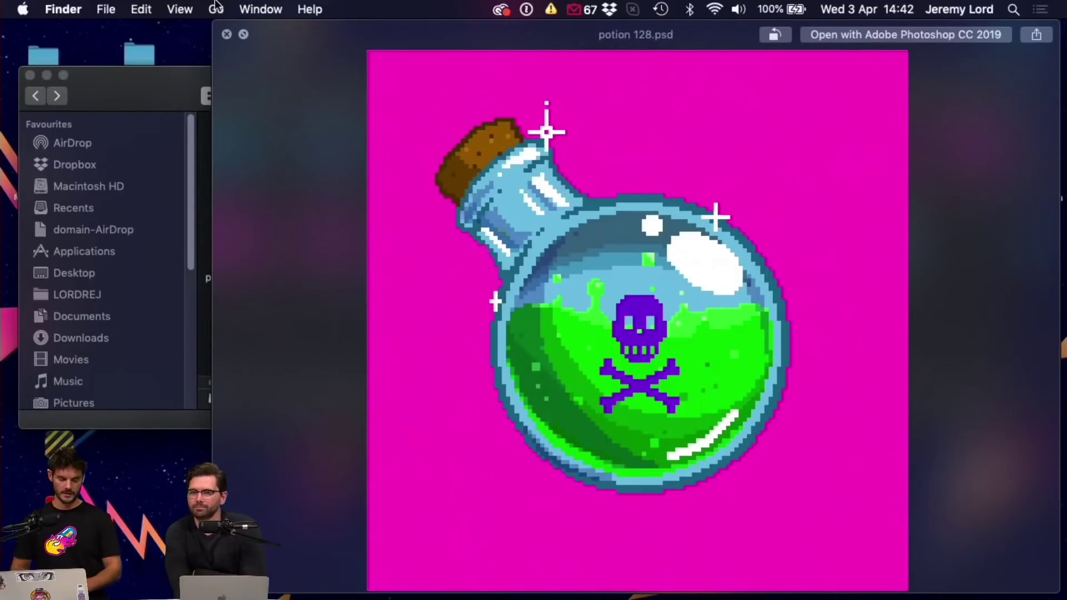
pyautogui.press('space')
pyautogui.click(659, 328)
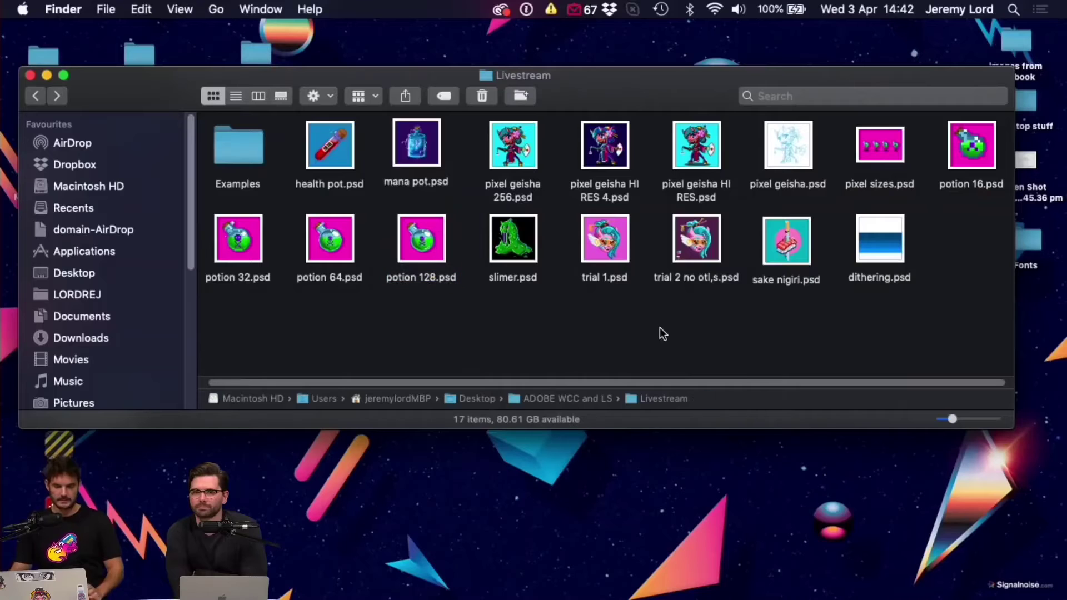
# - Preview mana pot.psd enlarged to nearly the full screen height
pyautogui.click(427, 149)
pyautogui.press('space')
pyautogui.moveTo(759, 408); pyautogui.dragTo(232, 3)
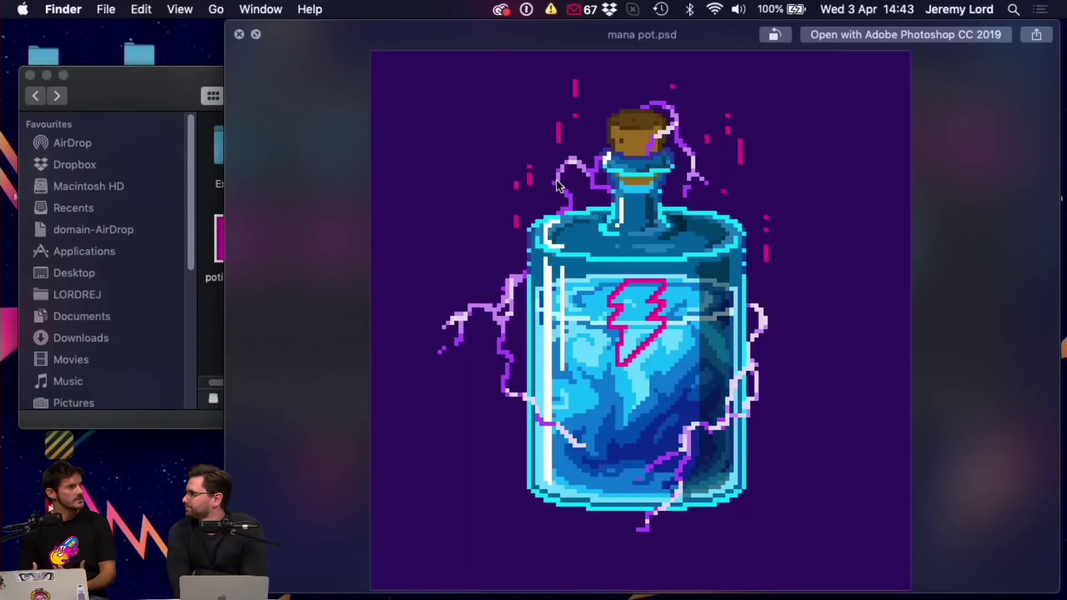
# - Close the potion preview, open pixel geisha 256.psd in Photoshop and make the hair layer visible
pyautogui.press('space')
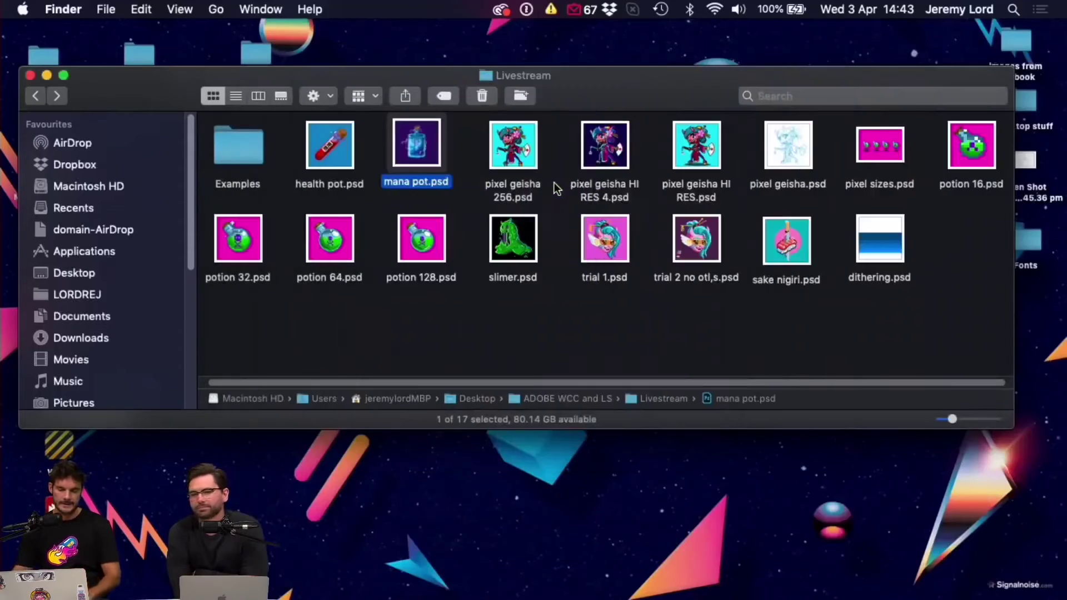
pyautogui.click(519, 309)
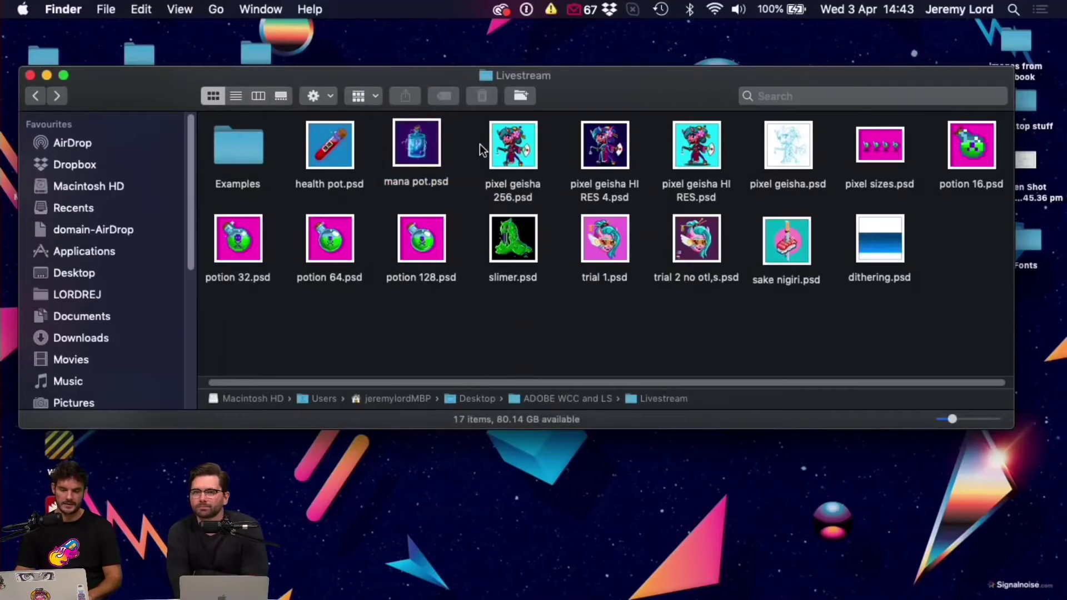
pyautogui.click(520, 145)
pyautogui.doubleClick(519, 146)
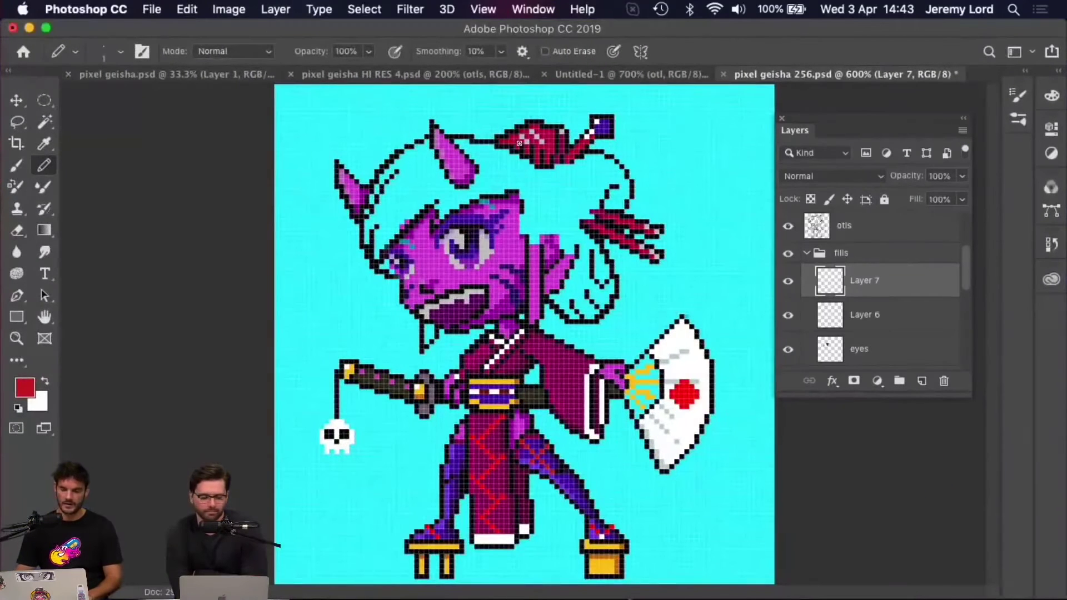
pyautogui.scroll(-3, 887, 337)
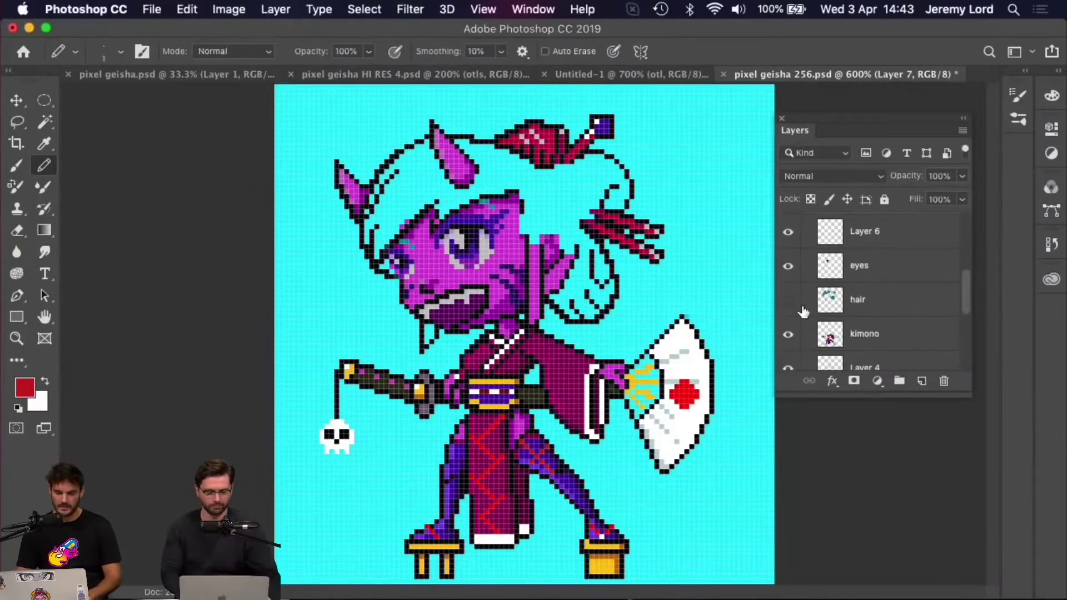
pyautogui.click(788, 301)
pyautogui.scroll(1, 876, 337)
# - Recolour the skin layer to a coral red with Hue/Saturation, shifting the hue and adjusting saturation and lightness
pyautogui.scroll(-4, 874, 333)
pyautogui.click(872, 331)
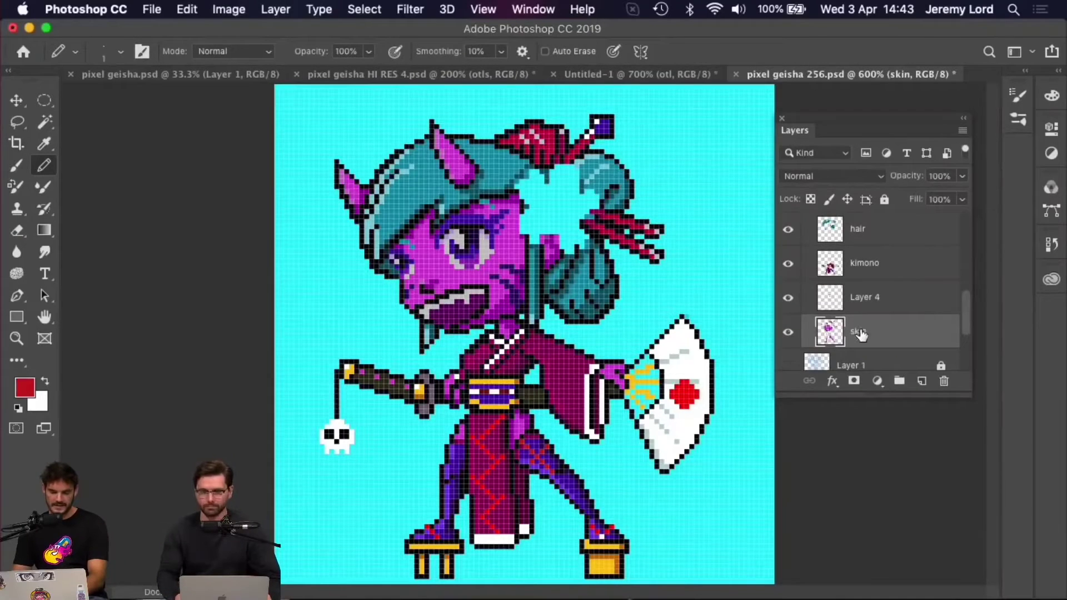
pyautogui.press('super+u')
pyautogui.moveTo(772, 142)
pyautogui.mouseDown()
pyautogui.moveTo(726, 142)
pyautogui.moveTo(802, 147)
pyautogui.moveTo(791, 146)
pyautogui.mouseUp()
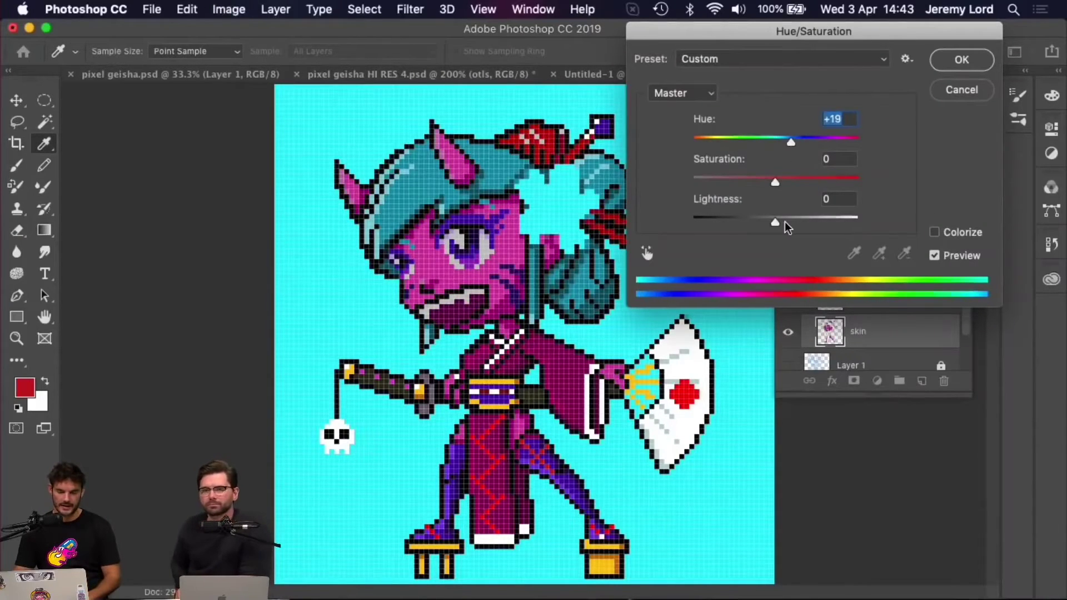
pyautogui.moveTo(784, 221); pyautogui.dragTo(795, 219)
pyautogui.moveTo(785, 176); pyautogui.dragTo(795, 178)
pyautogui.moveTo(791, 142); pyautogui.dragTo(817, 143)
pyautogui.click(948, 66)
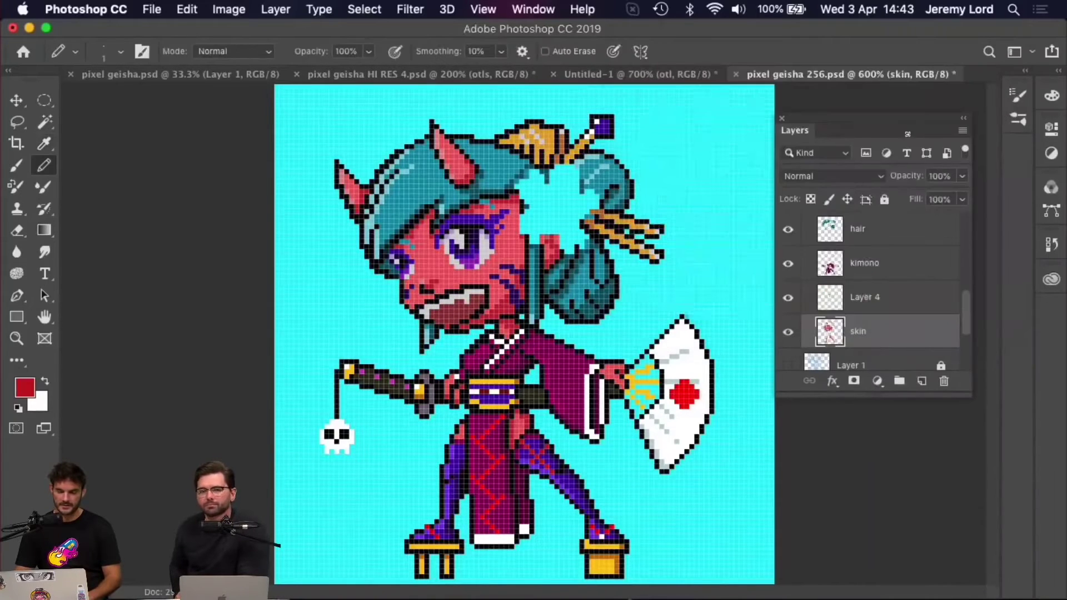
# - Hide the Background copy layer to expose the dark blue background, and show the flower layer
pyautogui.scroll(-3, 839, 347)
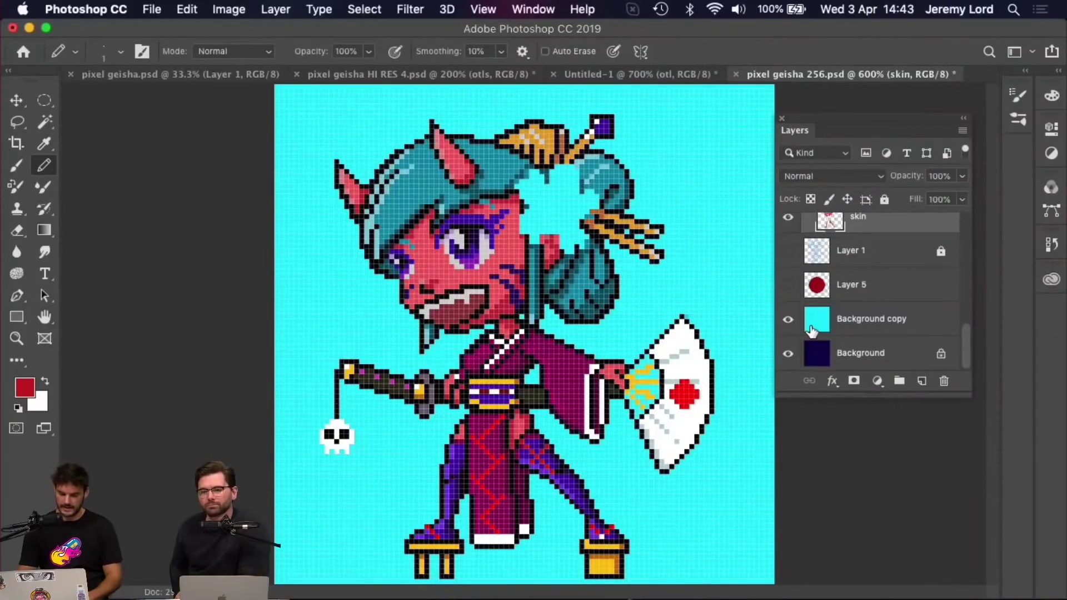
pyautogui.press('super+apostrophe')
pyautogui.click(788, 319)
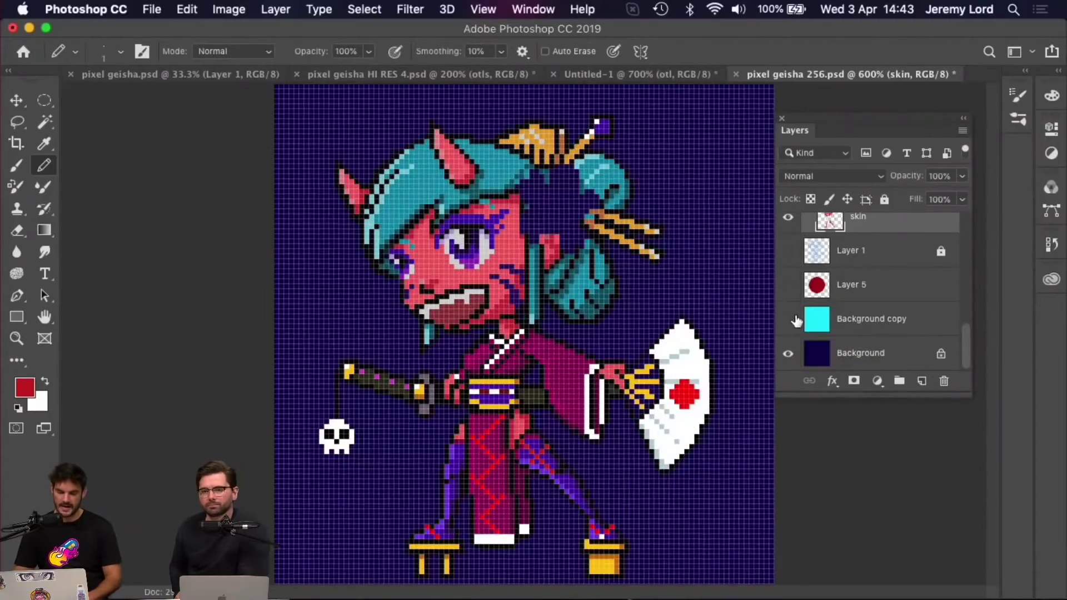
pyautogui.scroll(2, 831, 316)
pyautogui.scroll(6, 832, 315)
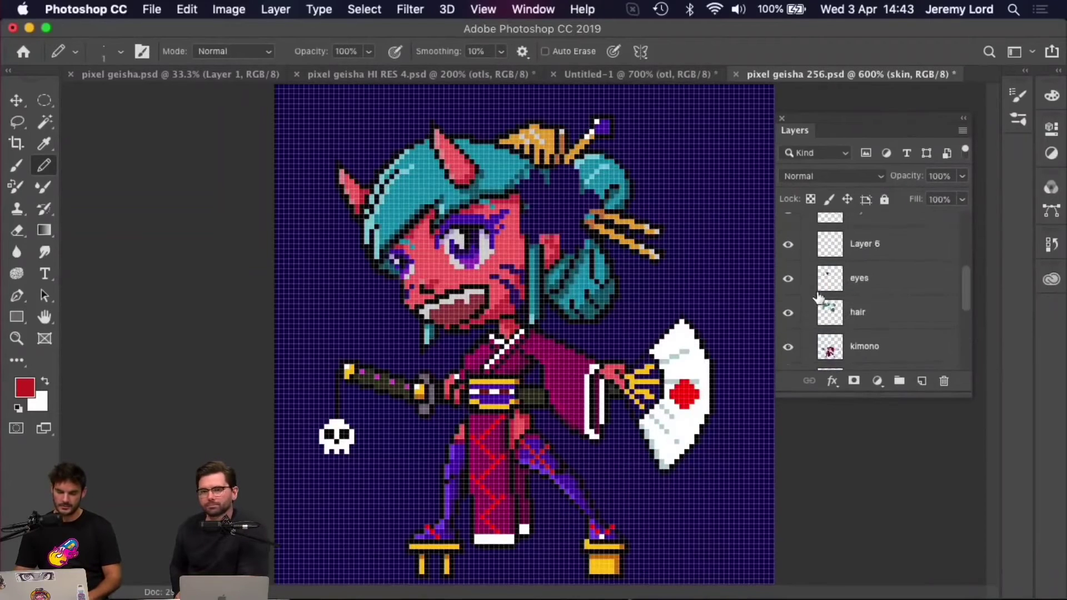
pyautogui.click(788, 298)
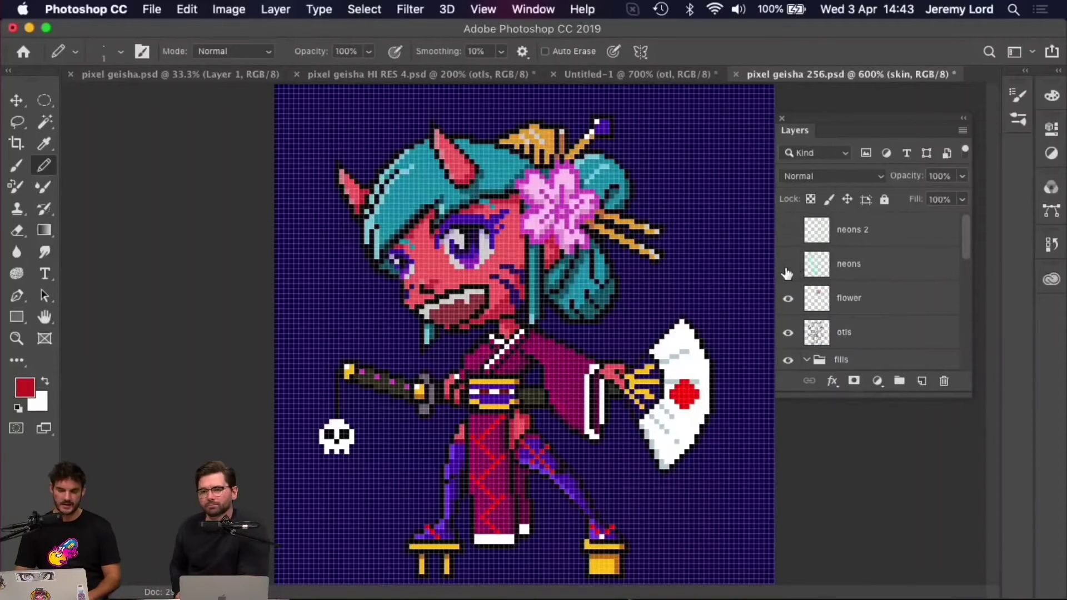
# - Show the neons and neons 2 layers, switching each off and on to compare the cyan and green rim lights
pyautogui.press('super+minus')
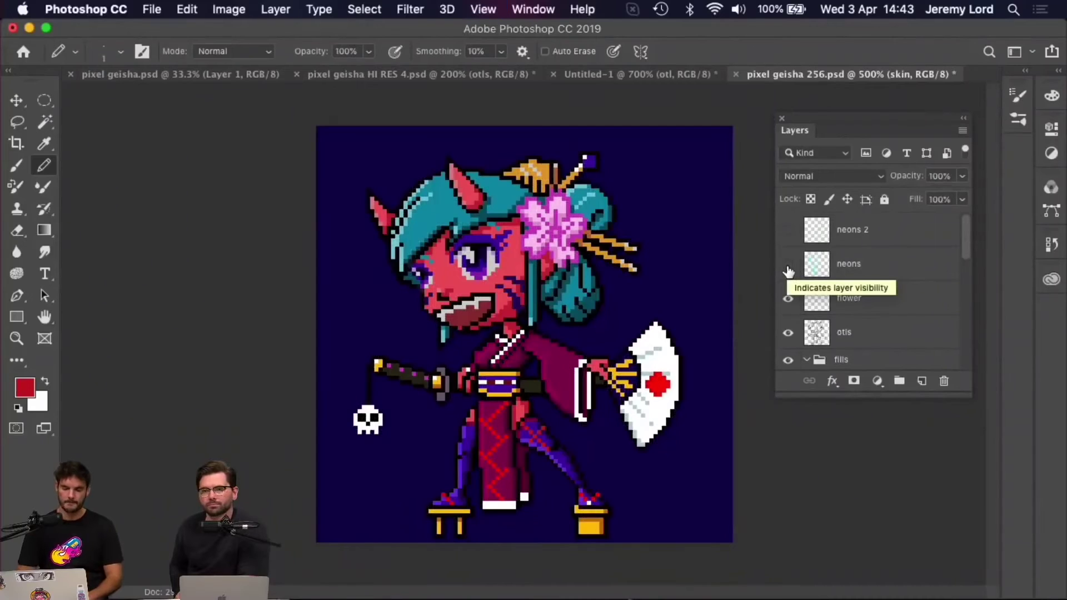
pyautogui.click(788, 264)
pyautogui.click(788, 266)
pyautogui.click(788, 265)
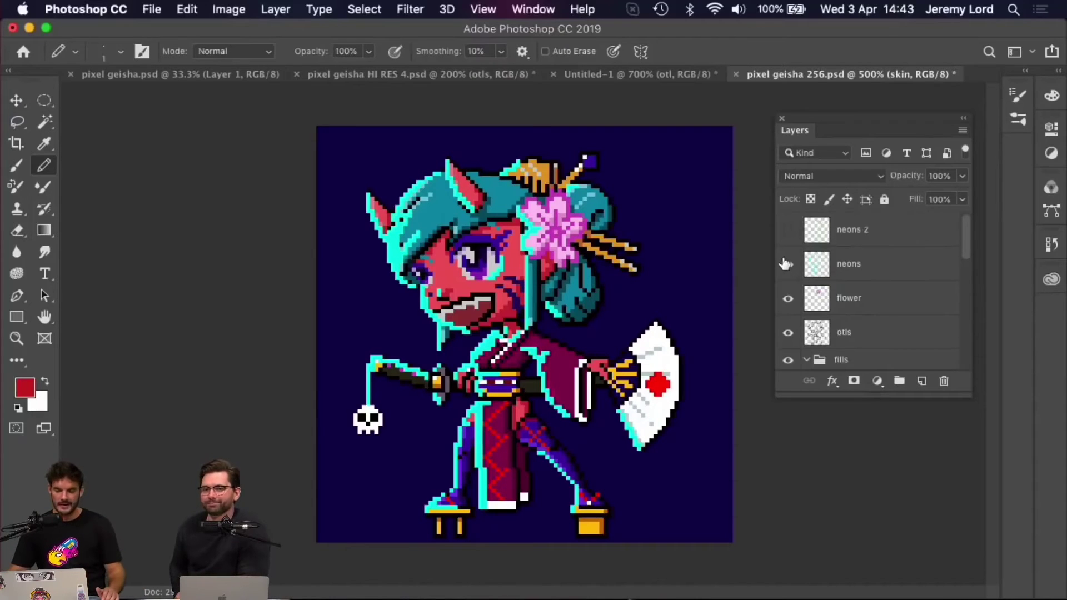
pyautogui.click(788, 230)
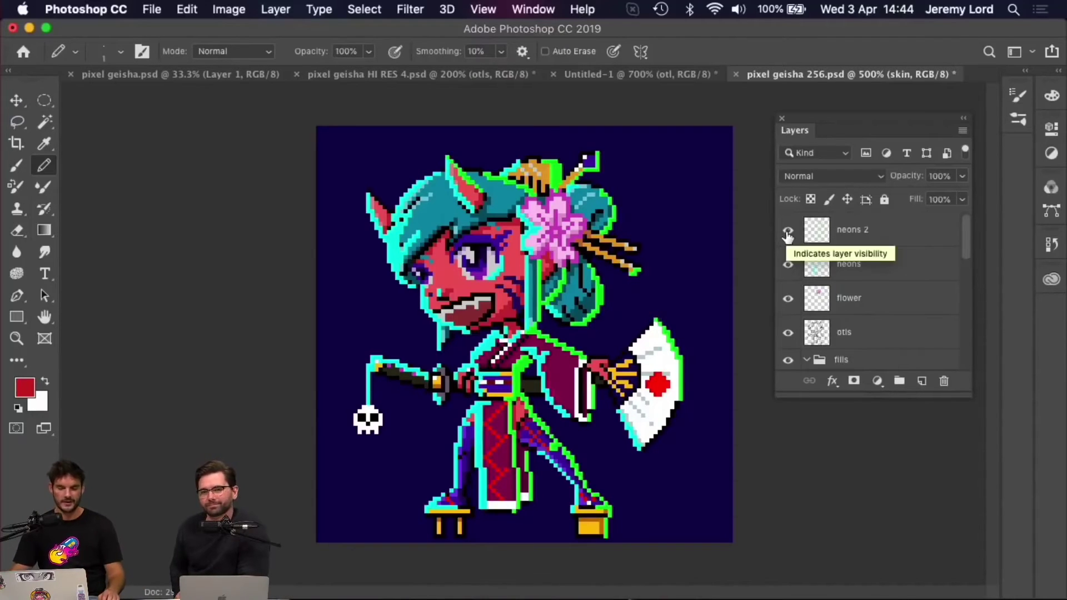
pyautogui.click(788, 264)
pyautogui.click(788, 264)
pyautogui.click(789, 230)
pyautogui.click(789, 232)
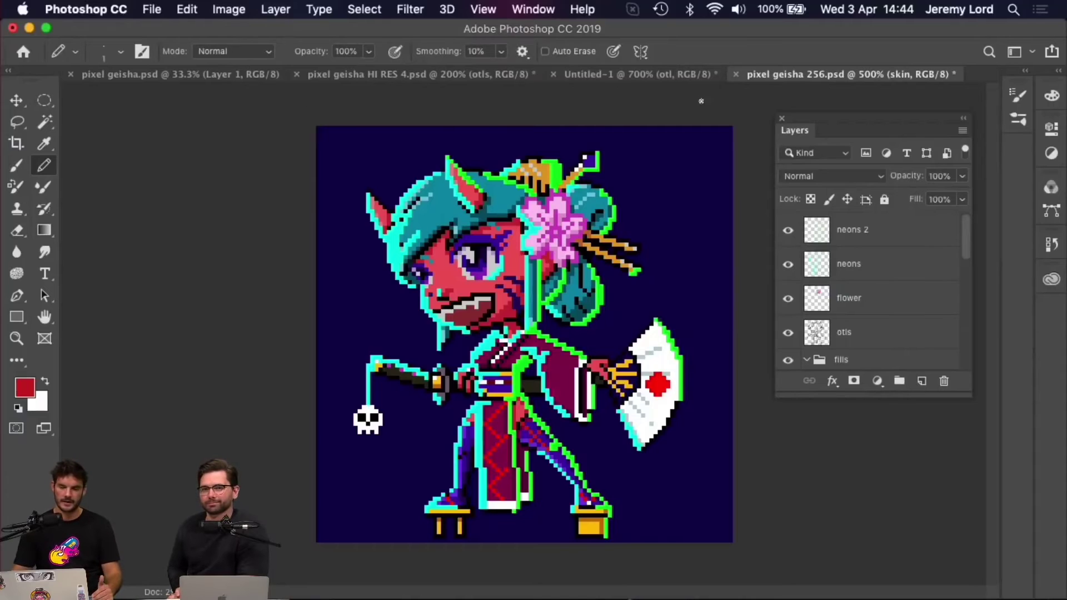
# - On a new layer in Untitled-1, draw a red-to-white radial gradient from the canvas's top edge to its bottom edge
pyautogui.click(609, 75)
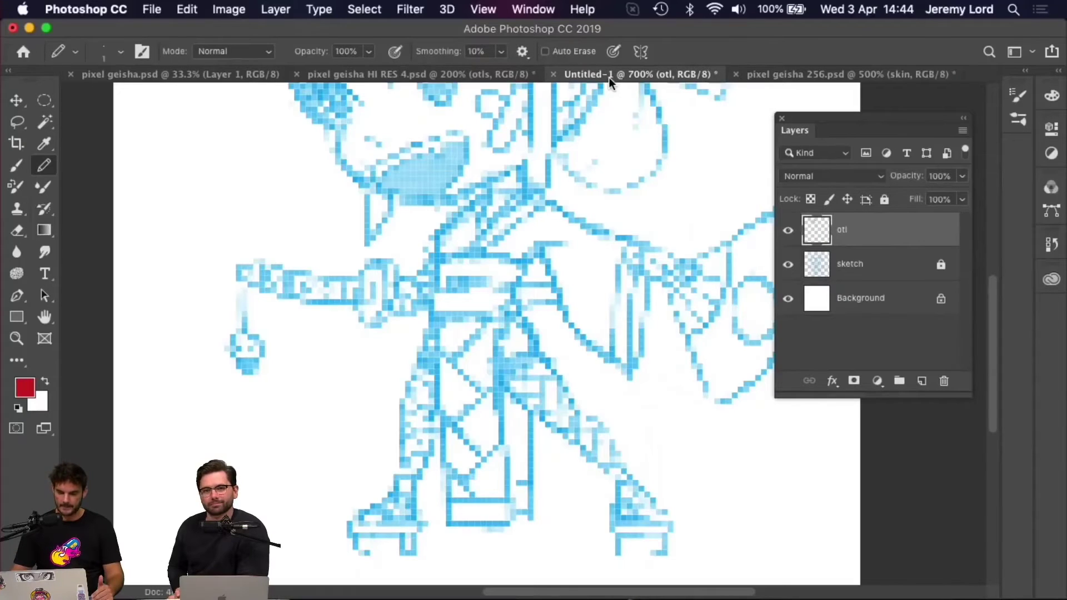
pyautogui.click(922, 380)
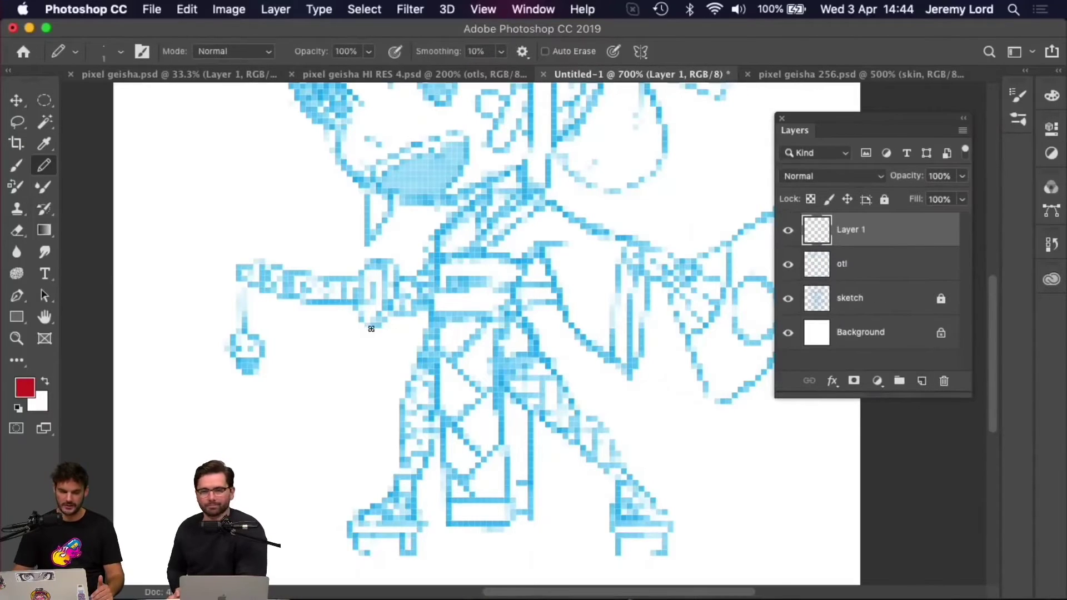
pyautogui.click(43, 231)
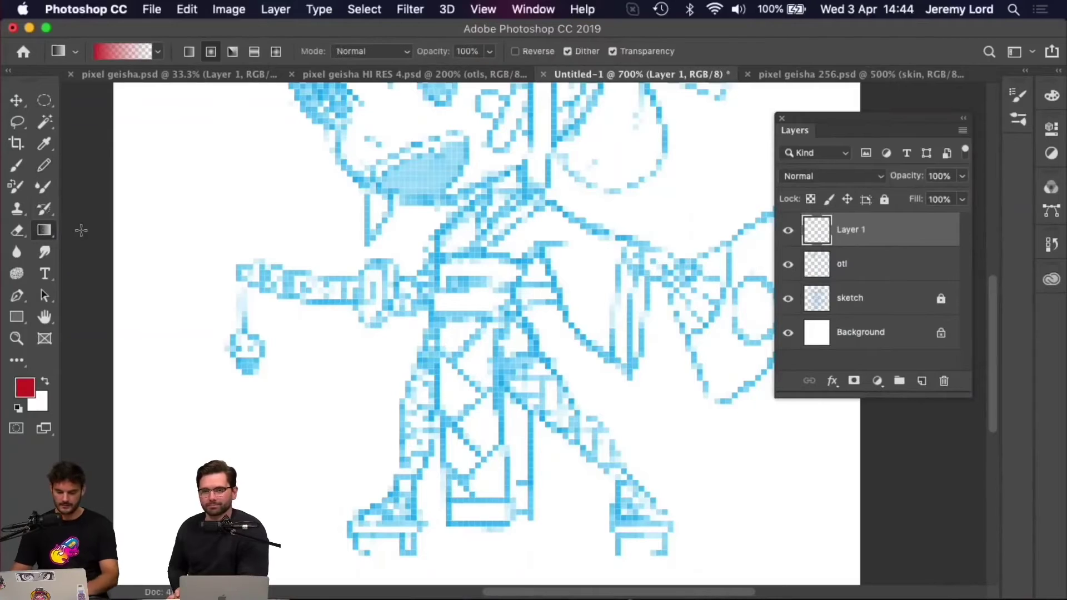
pyautogui.press('super+minus')
pyautogui.press('super+minus')
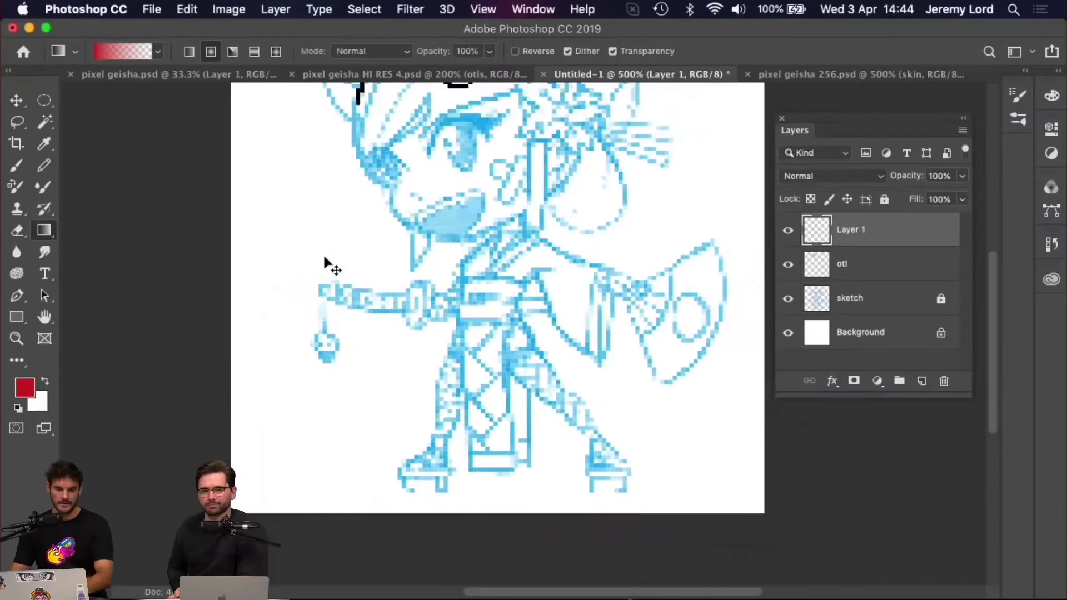
pyautogui.click(158, 52)
pyautogui.click(42, 83)
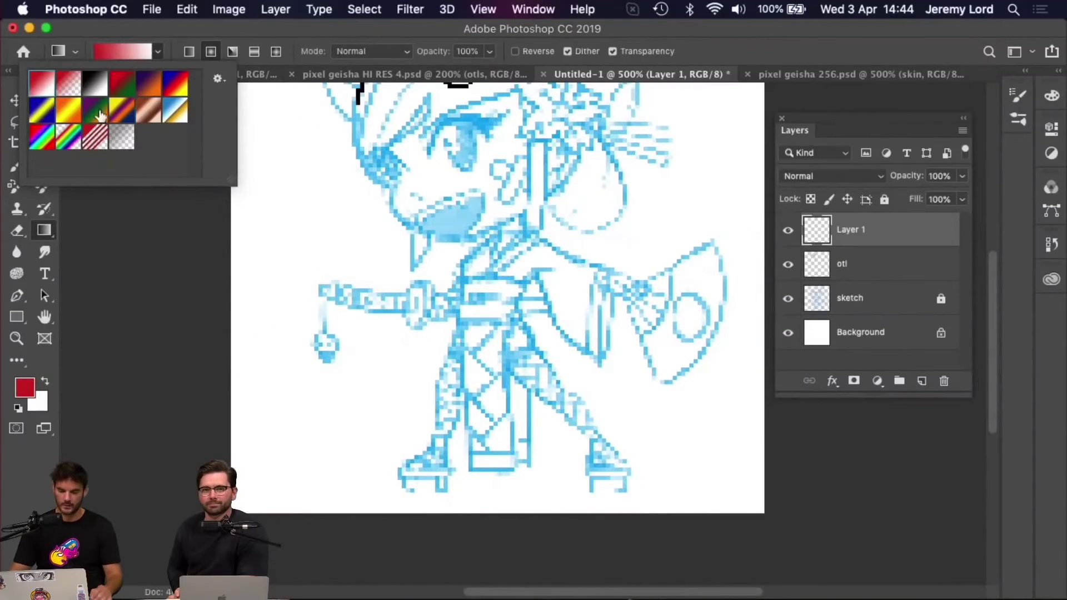
pyautogui.click(606, 292)
pyautogui.press('super+minus')
pyautogui.moveTo(527, 122); pyautogui.dragTo(533, 553)
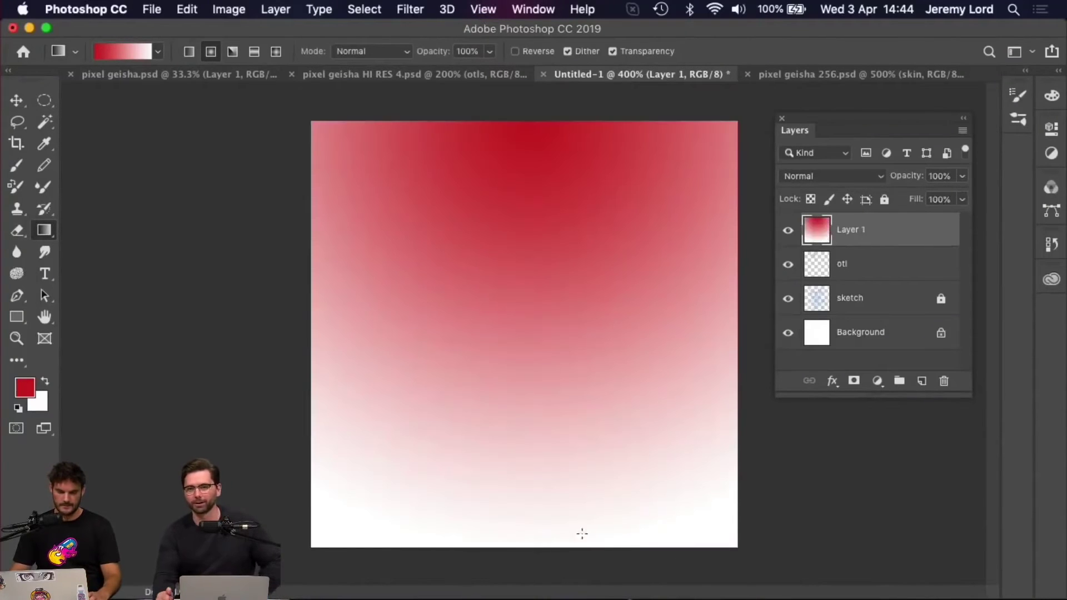
# - Examine the gradient's colour transitions pixel by pixel at magnifications up to 3200%, and compare them with the full canvas view
pyautogui.press('super+plus')
pyautogui.press('super+plus')
pyautogui.press('super+plus')
pyautogui.press('super+plus')
pyautogui.press('super+plus')
pyautogui.press('super+plus')
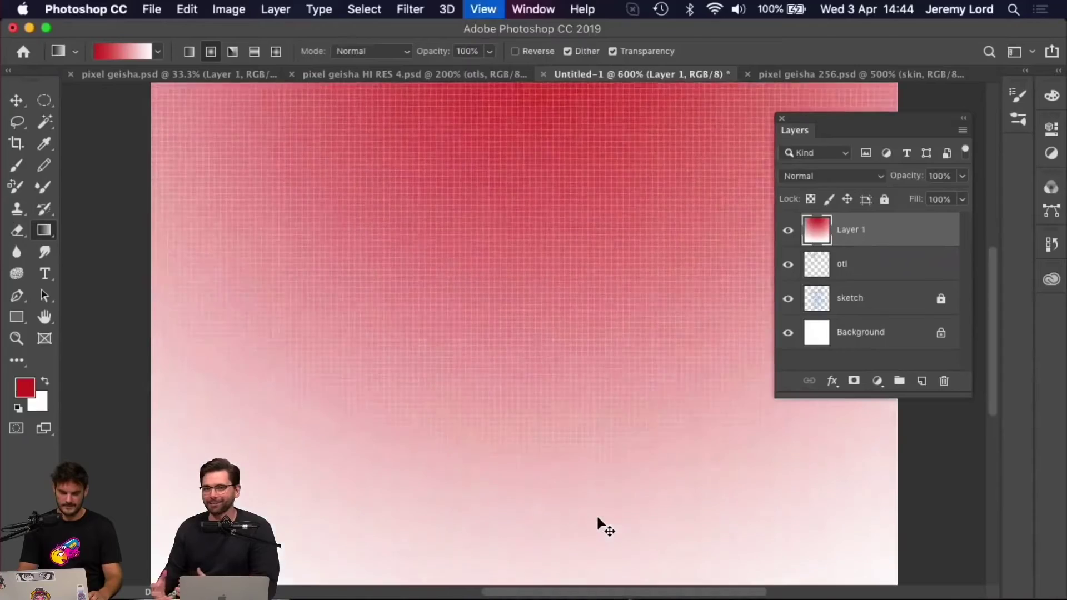
pyautogui.press('super+minus')
pyautogui.press('super+minus')
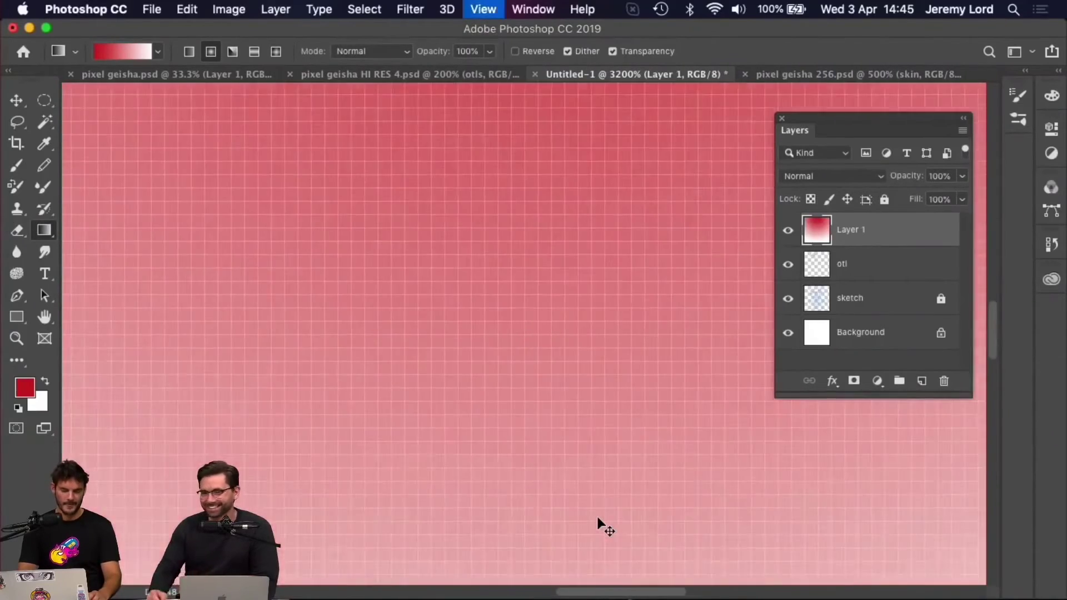
pyautogui.press('super+plus')
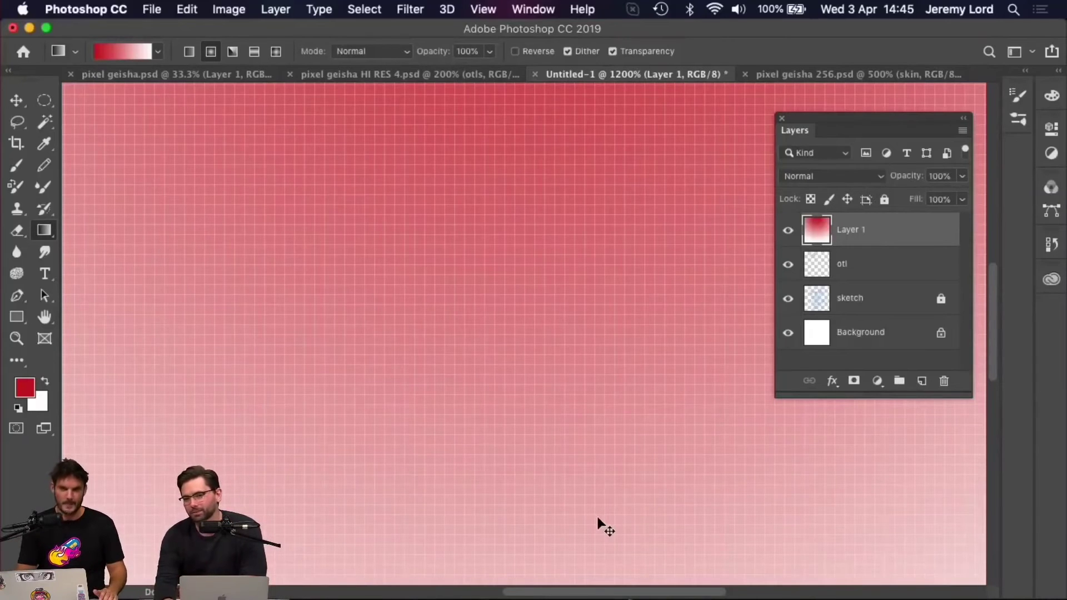
pyautogui.press('super+equal')
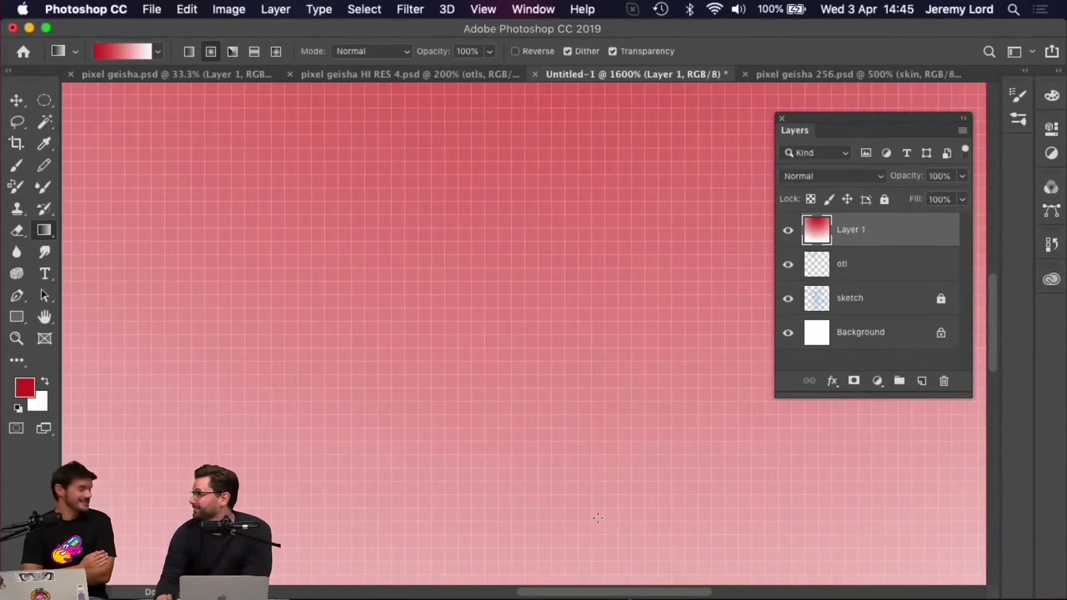
pyautogui.press('super+minus')
pyautogui.press('super+minus')
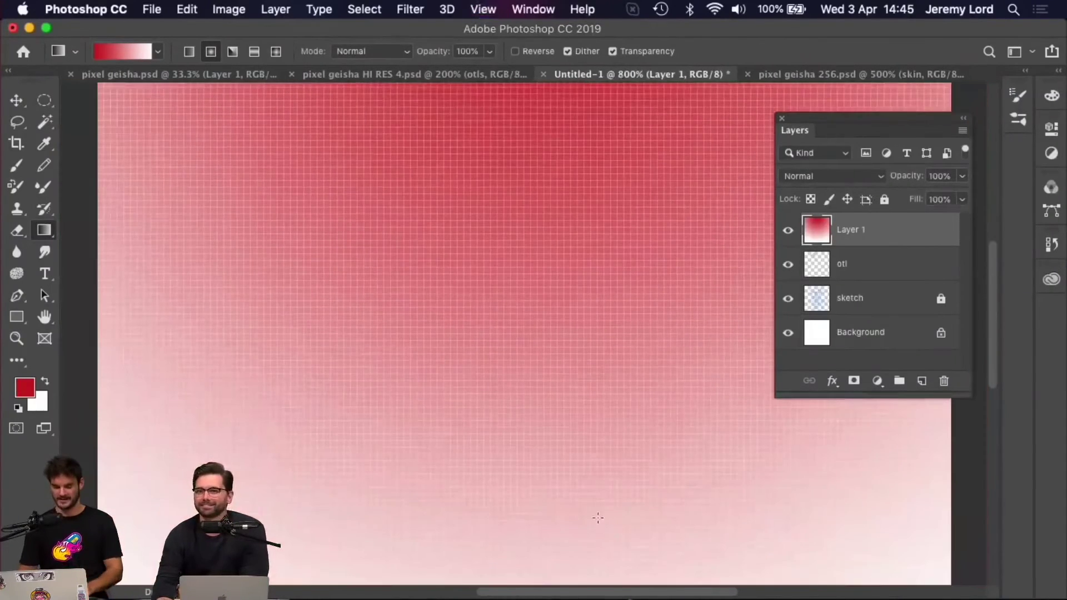
pyautogui.moveTo(605, 453); pyautogui.dragTo(602, 305)
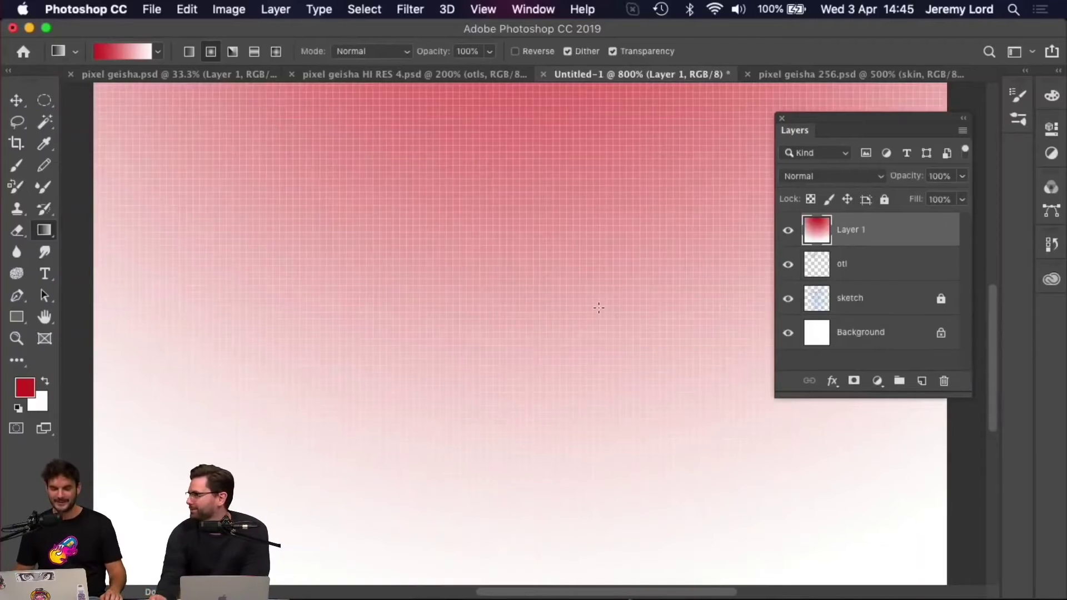
pyautogui.press('super+minus')
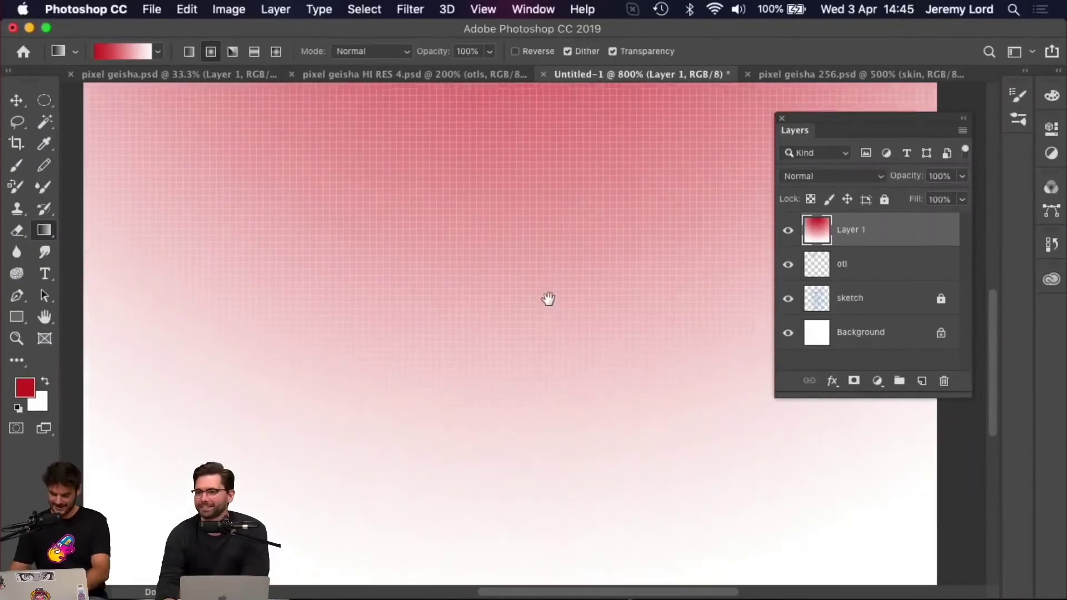
pyautogui.press('super+minus')
pyautogui.press('super+minus')
pyautogui.press('super+minus')
pyautogui.press('super+plus')
pyautogui.press('super+plus')
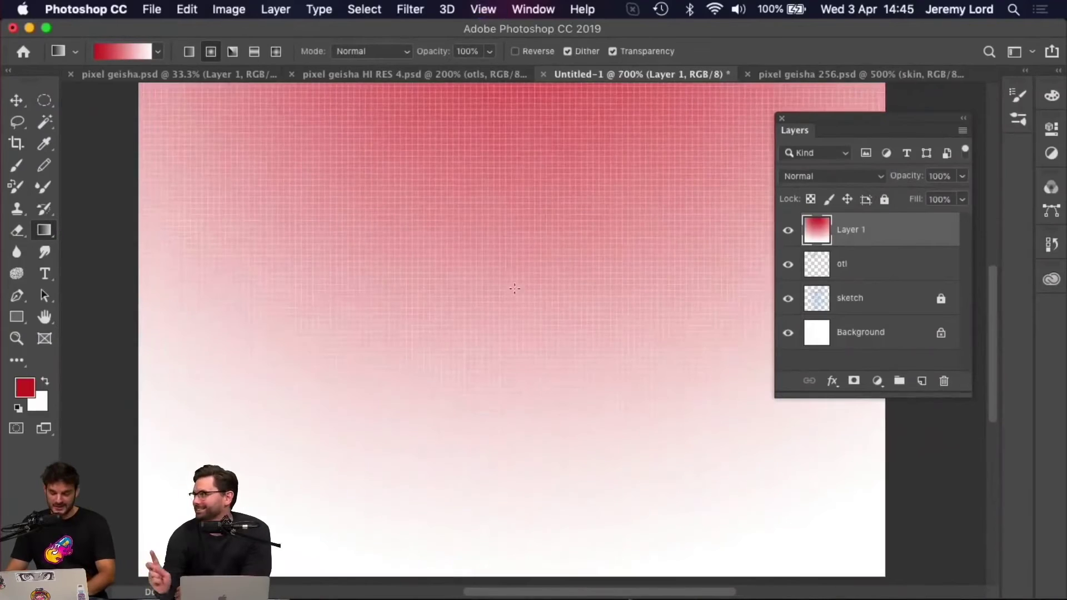
pyautogui.moveTo(543, 305); pyautogui.dragTo(500, 353)
pyautogui.press('super+plus')
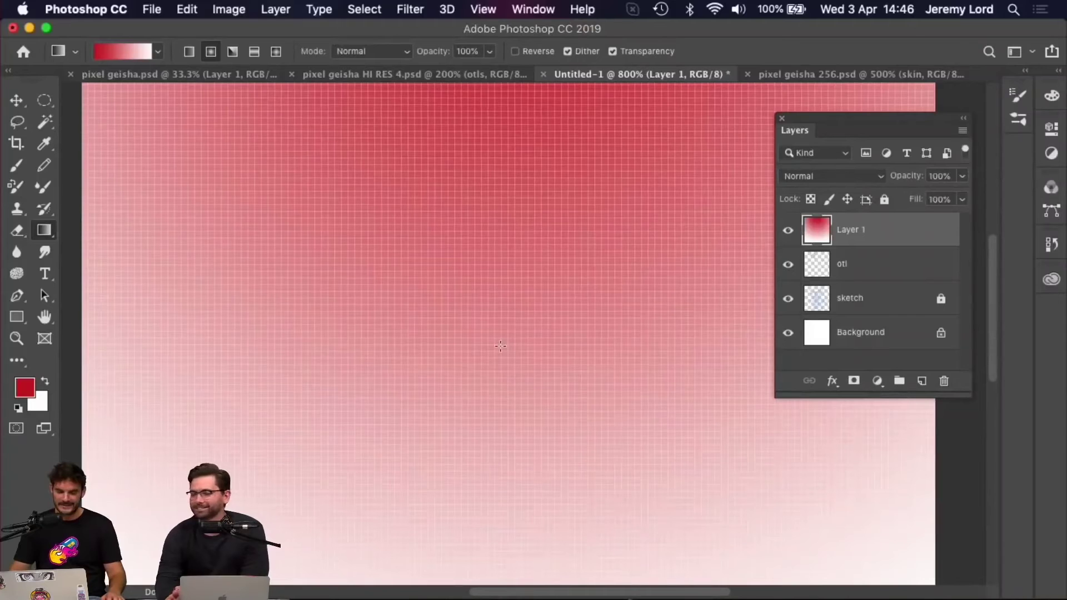
pyautogui.press('super+plus')
pyautogui.press('super+plus')
pyautogui.press('super+plus')
pyautogui.press('super+plus')
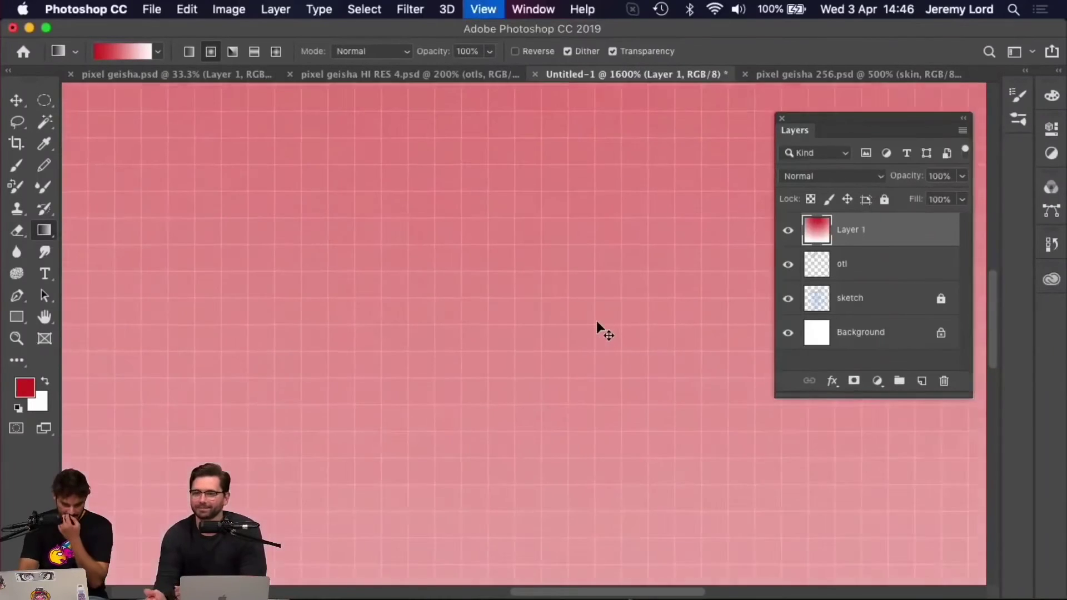
pyautogui.press('super+minus')
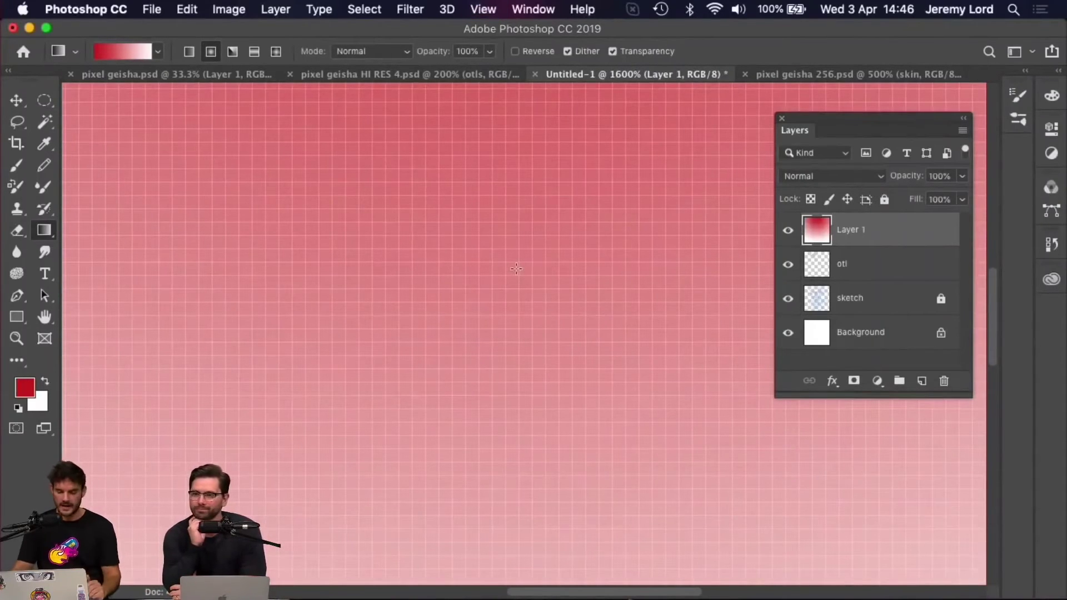
pyautogui.press('super+minus')
pyautogui.press('super+minus')
pyautogui.press('super+minus')
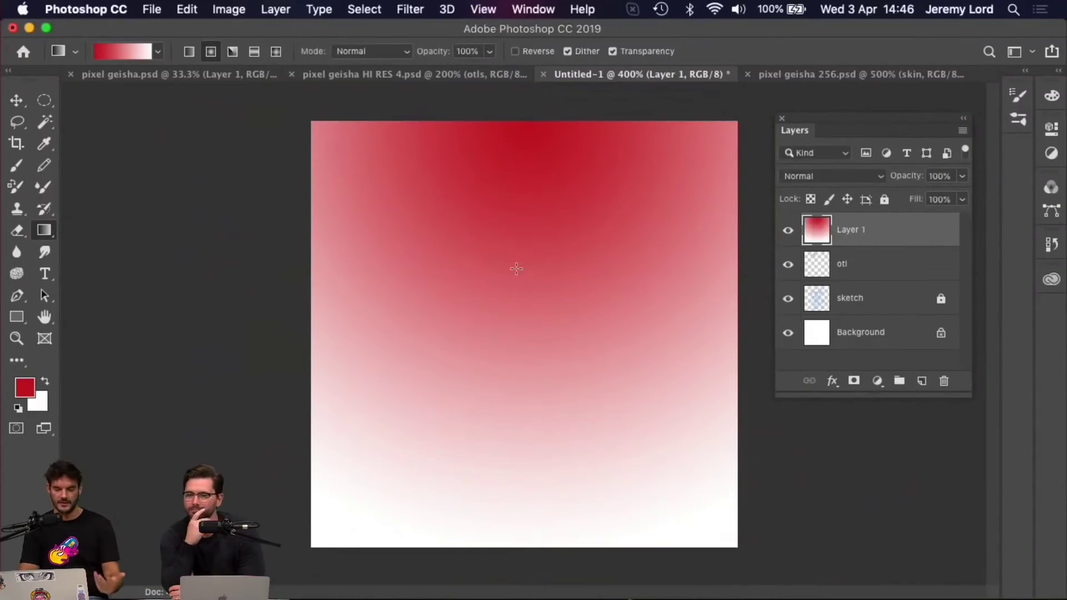
# - Sample a mid-pink pixel from the gradient with the Eyedropper as the foreground colour
pyautogui.press('super+plus')
pyautogui.press('super+plus')
pyautogui.press('super+plus')
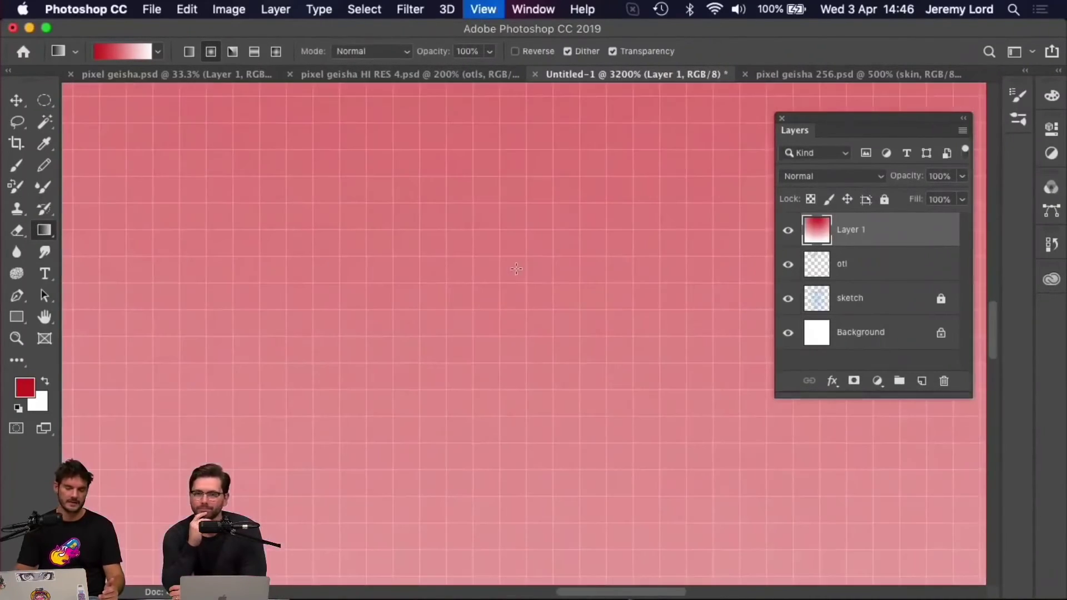
pyautogui.press('i')
pyautogui.click(521, 208)
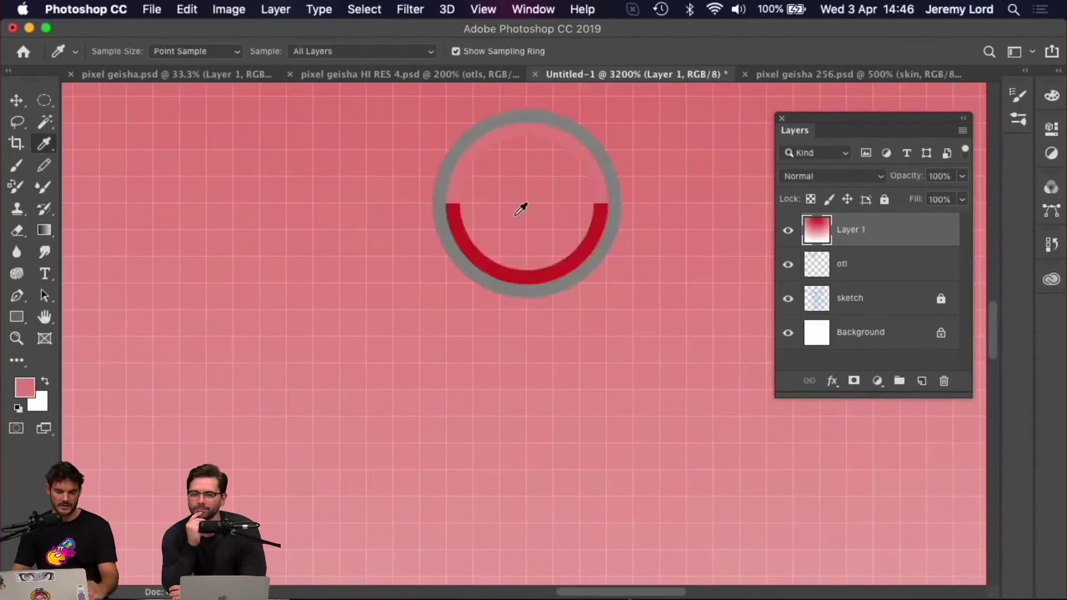
# - Sample successively lighter pinks down the gradient with the Eyedropper, ending on a paler pink foreground colour
pyautogui.click(519, 260)
pyautogui.click(514, 317)
pyautogui.click(516, 352)
pyautogui.moveTo(500, 389); pyautogui.dragTo(502, 500)
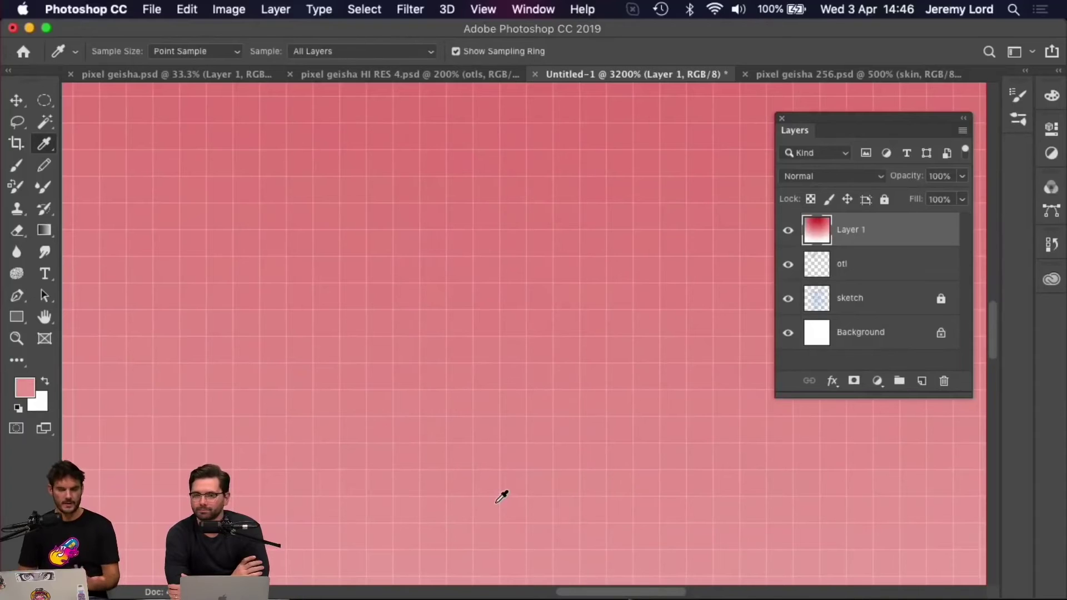
# - Return to the full gradient and check the document's pixel dimensions in Image Size without changing them
pyautogui.press('super+minus')
pyautogui.press('super+minus')
pyautogui.press('super+minus')
pyautogui.press('super+minus')
pyautogui.press('super+minus')
pyautogui.press('super+minus')
pyautogui.press('super+minus')
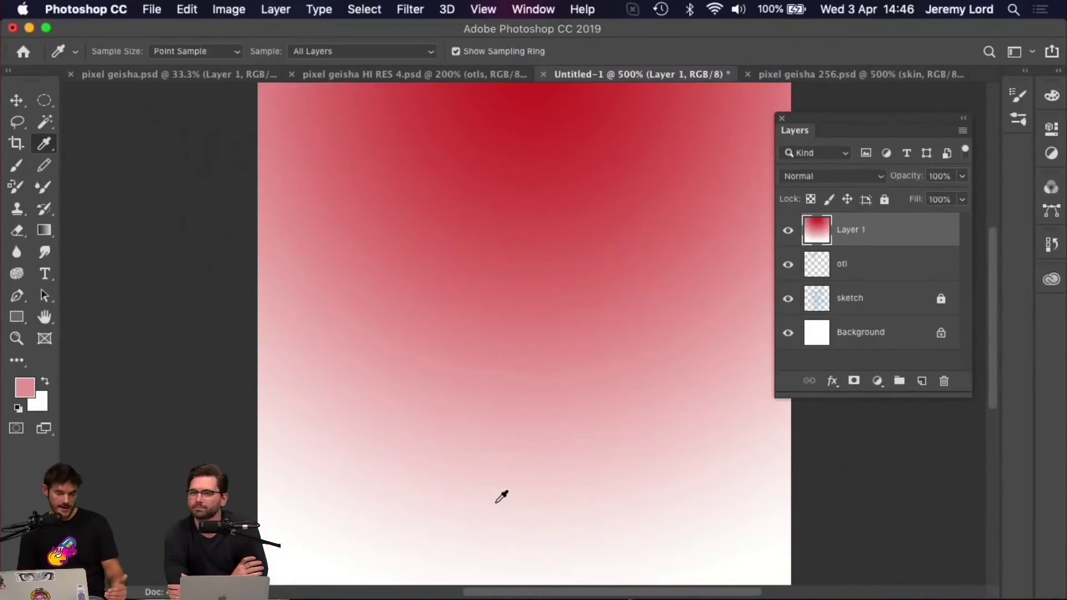
pyautogui.press('super+alt+i')
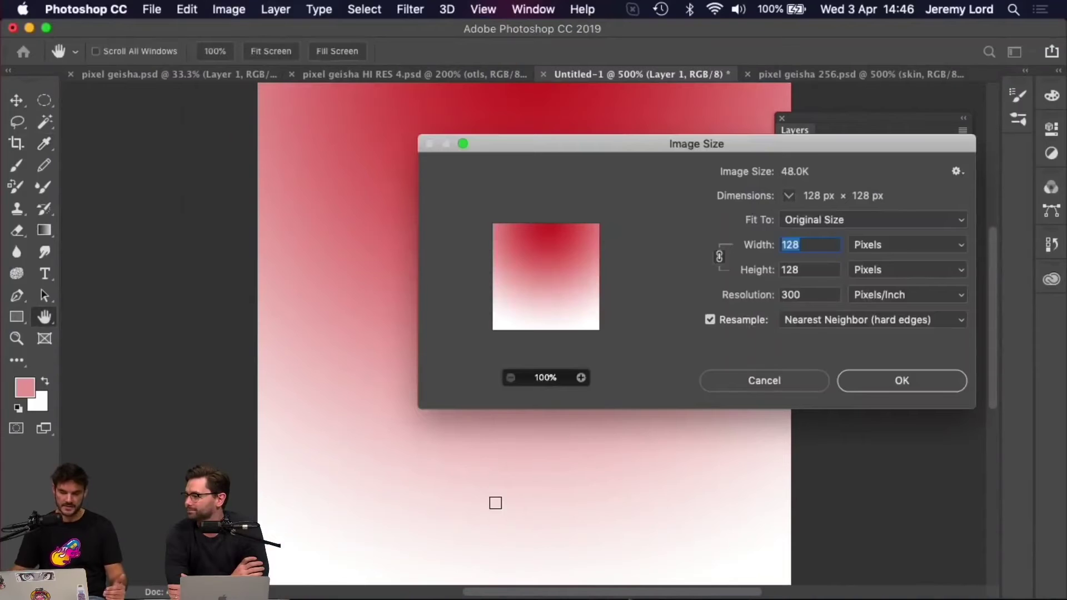
pyautogui.click(777, 383)
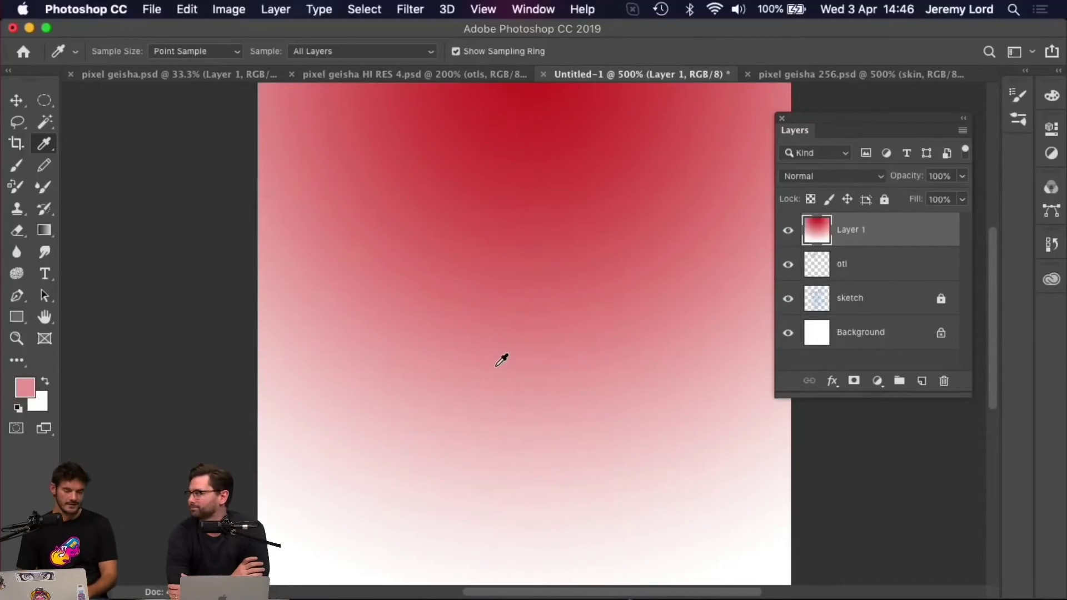
# - Open dithering.psd from the Livestream folder in Finder and enlarge its blue dithered bands to 600%
pyautogui.click(29, 27)
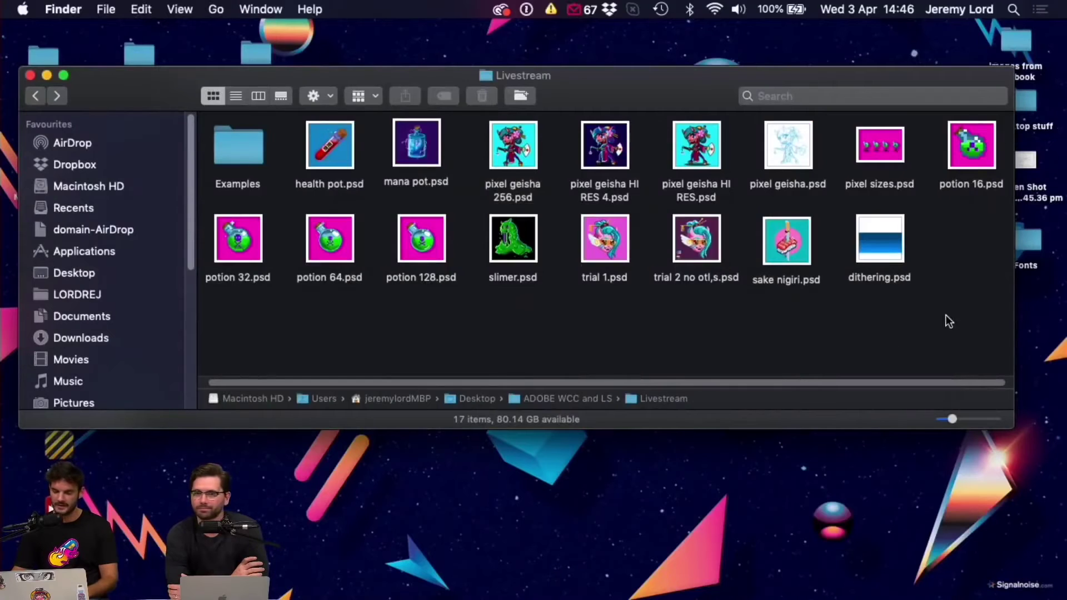
pyautogui.doubleClick(886, 241)
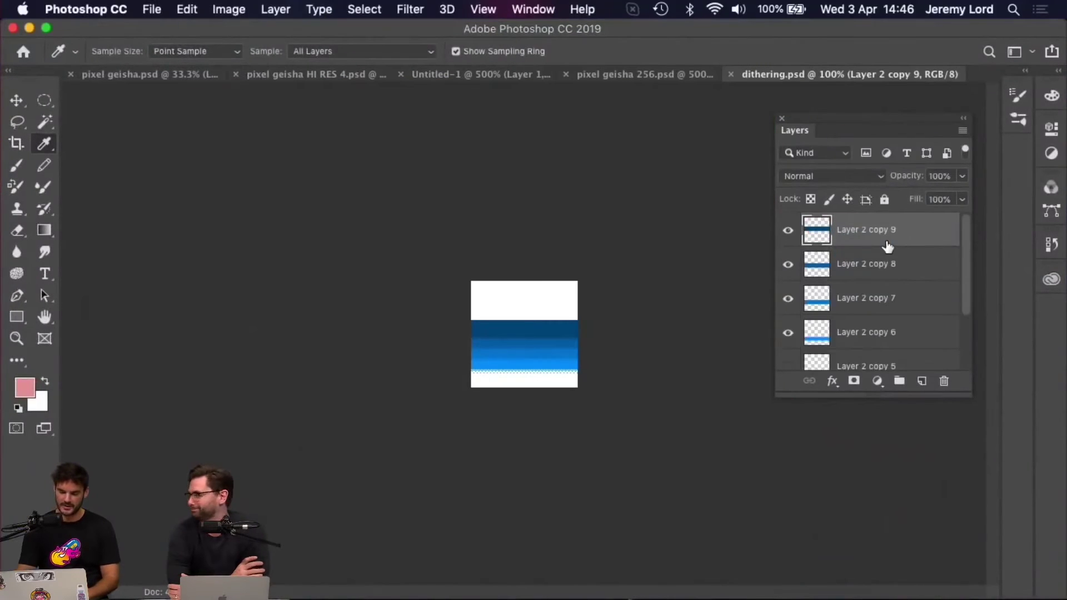
pyautogui.press('super+equal')
pyautogui.press('super+equal')
pyautogui.press('super+equal')
pyautogui.press('super+equal')
pyautogui.press('super+equal')
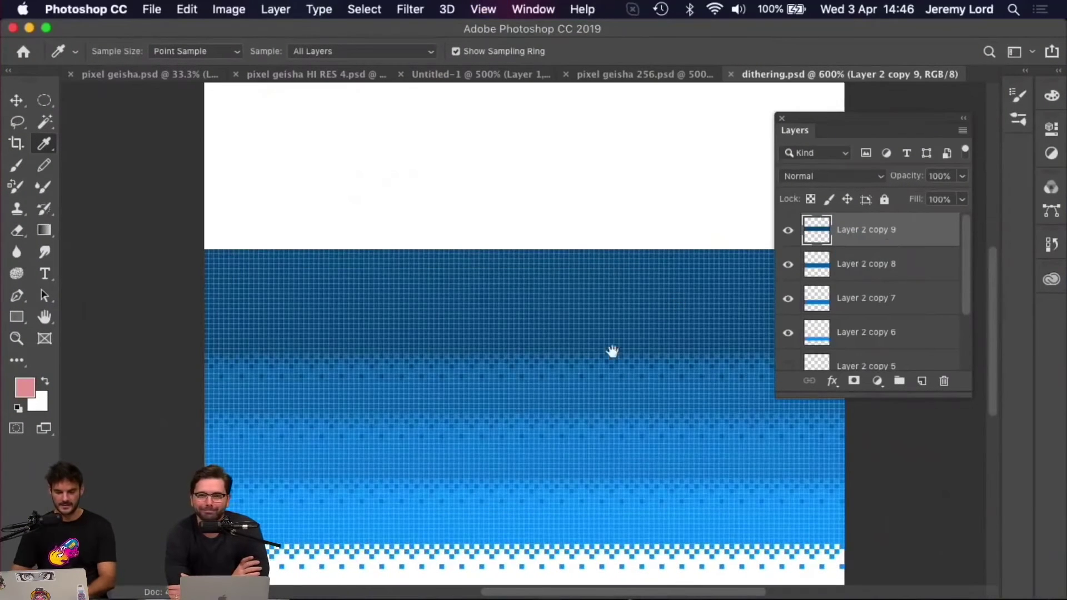
# - Examine the dithered transitions between the blue bands, comparing close-up views with the tiny full-canvas view
pyautogui.press('super+minus')
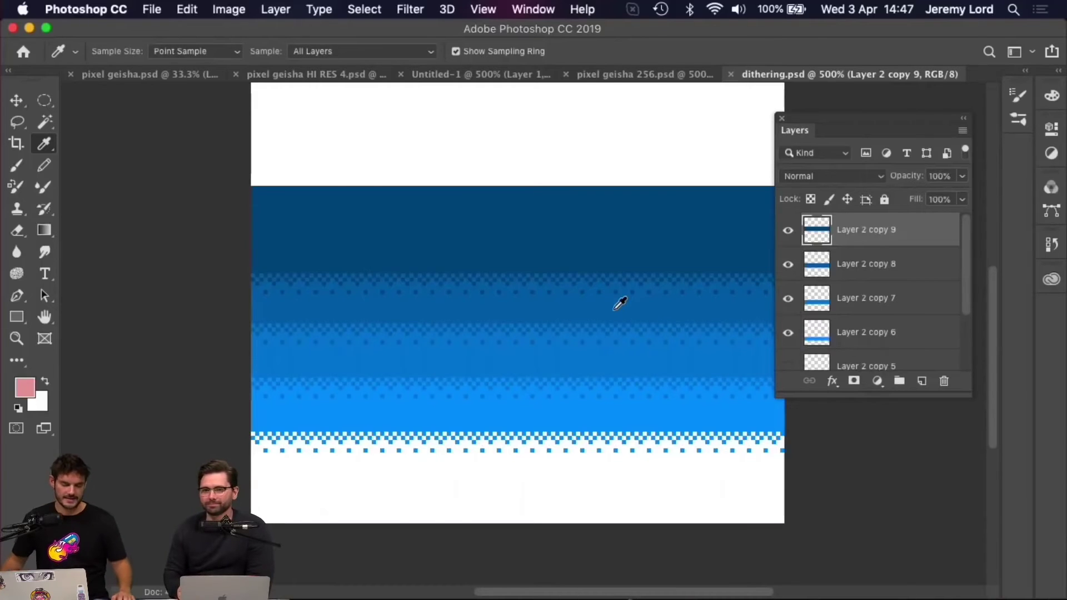
pyautogui.press('super+equal')
pyautogui.press('super+equal')
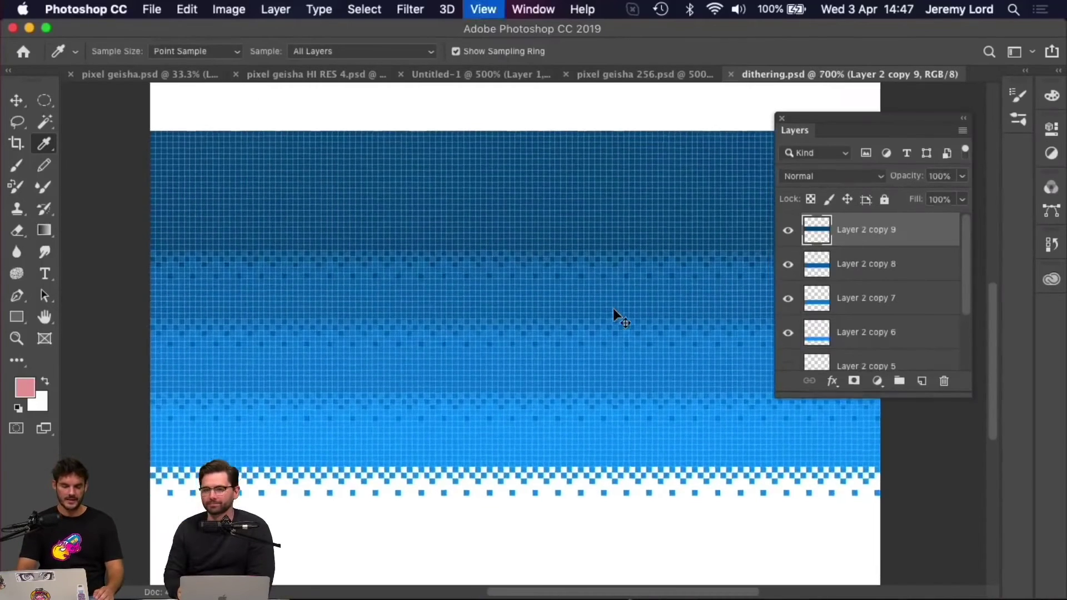
pyautogui.press('super+minus')
pyautogui.press('super+minus')
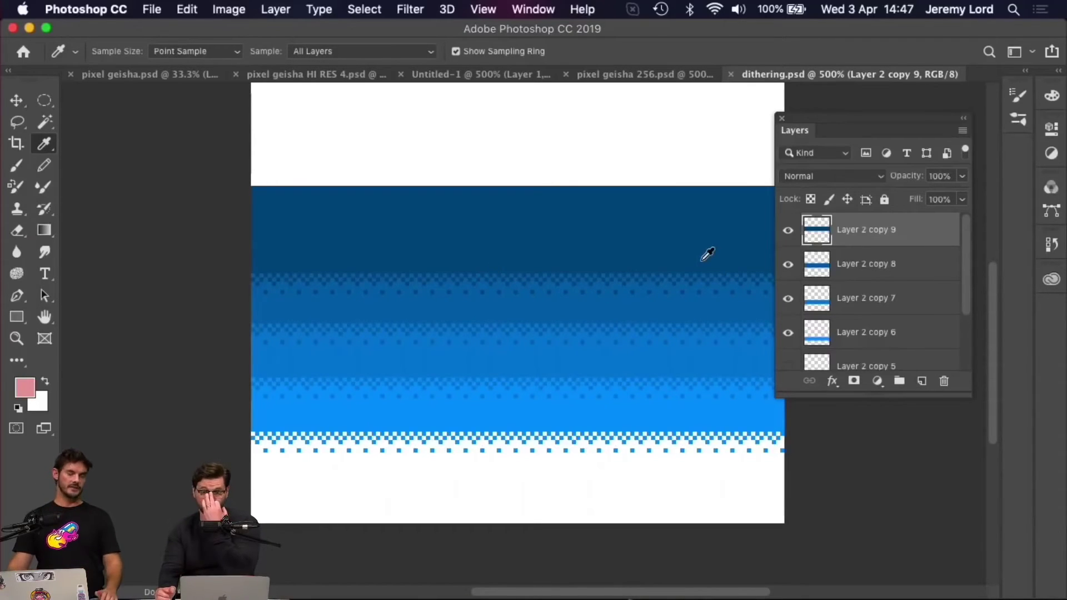
pyautogui.press('super+minus')
pyautogui.press('super+minus')
pyautogui.press('super+minus')
pyautogui.press('super+minus')
pyautogui.press('super+minus')
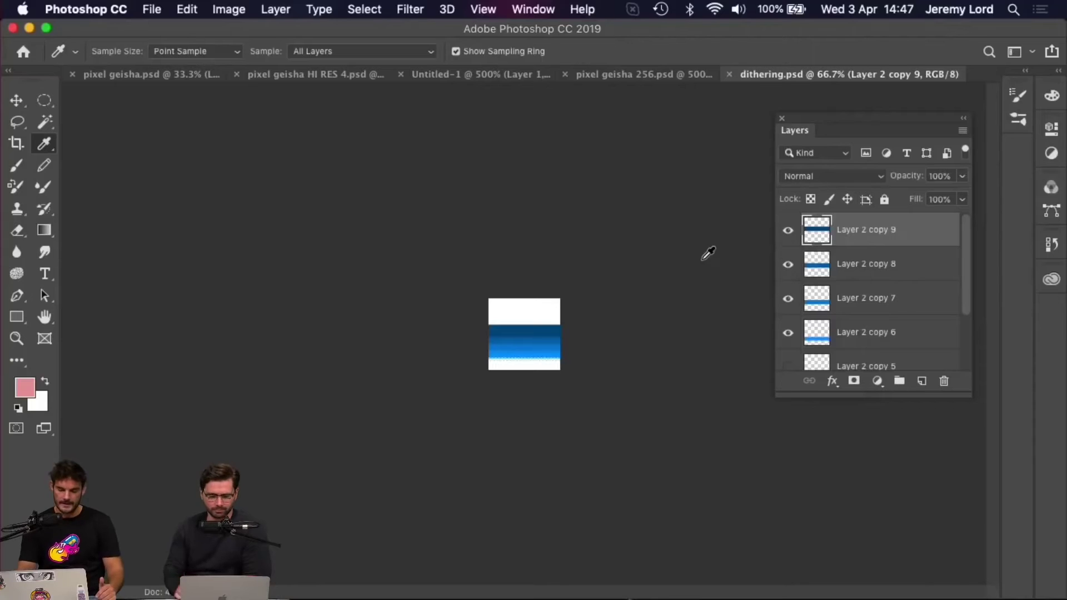
pyautogui.press('super+plus')
pyautogui.press('super+plus')
pyautogui.press('super+plus')
pyautogui.press('super+plus')
pyautogui.press('super+plus')
pyautogui.press('super+plus')
pyautogui.press('super+plus')
pyautogui.press('super+minus')
pyautogui.press('super+minus')
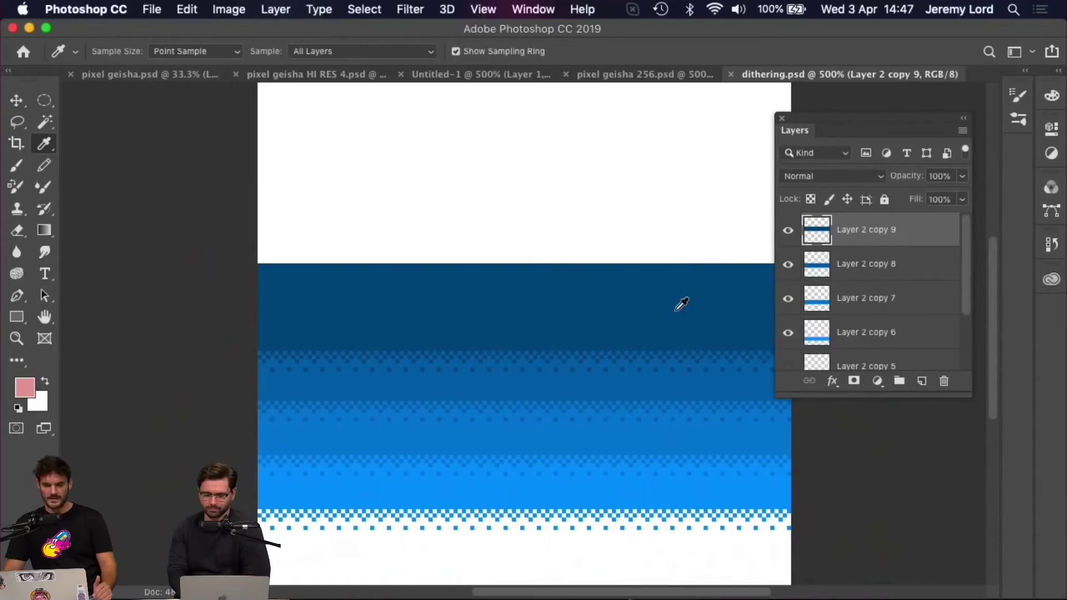
# - Hide all layers above Background in dithering.psd and show only Layer 1 with its solid blue band
pyautogui.moveTo(966, 225)
pyautogui.mouseDown()
pyautogui.moveTo(984, 328)
pyautogui.moveTo(969, 232)
pyautogui.mouseUp()
pyautogui.moveTo(788, 335); pyautogui.dragTo(786, 230)
pyautogui.moveTo(966, 254); pyautogui.dragTo(967, 288)
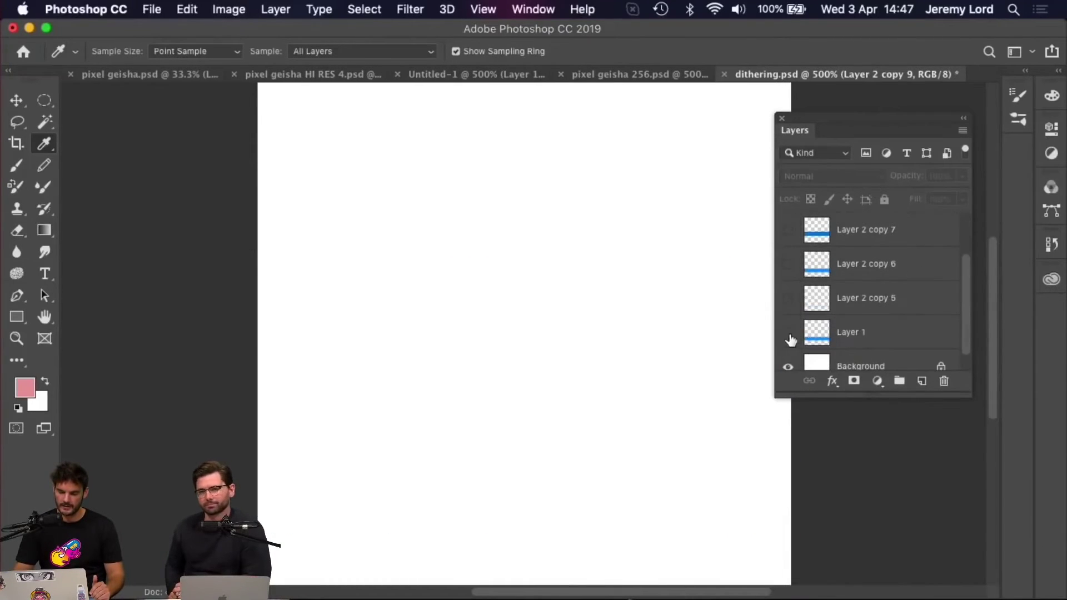
pyautogui.click(788, 335)
pyautogui.press('super+equal')
pyautogui.press('super+equal')
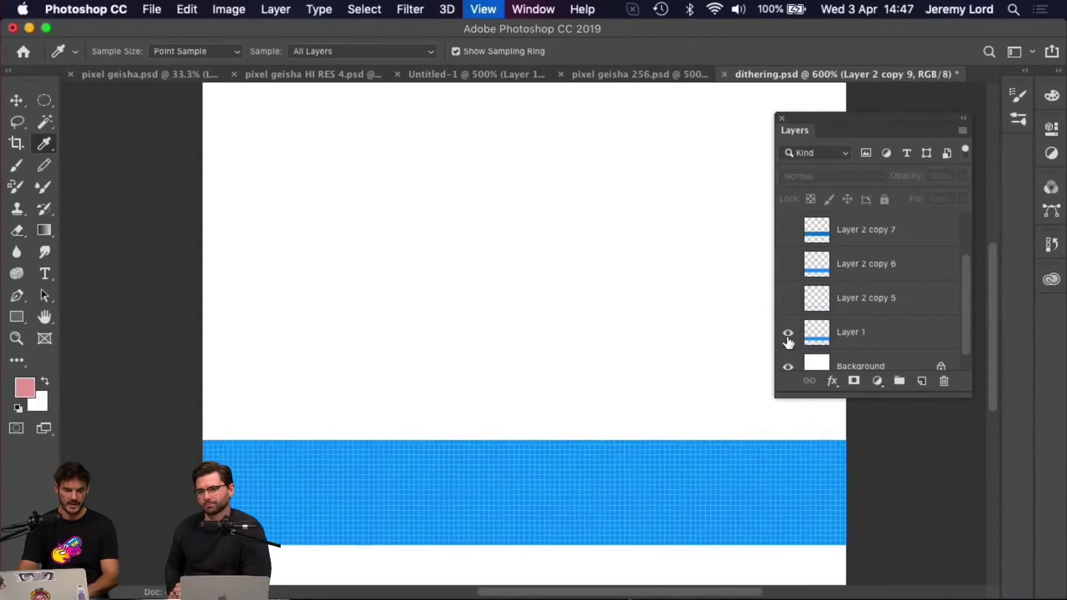
pyautogui.moveTo(562, 487); pyautogui.dragTo(548, 387)
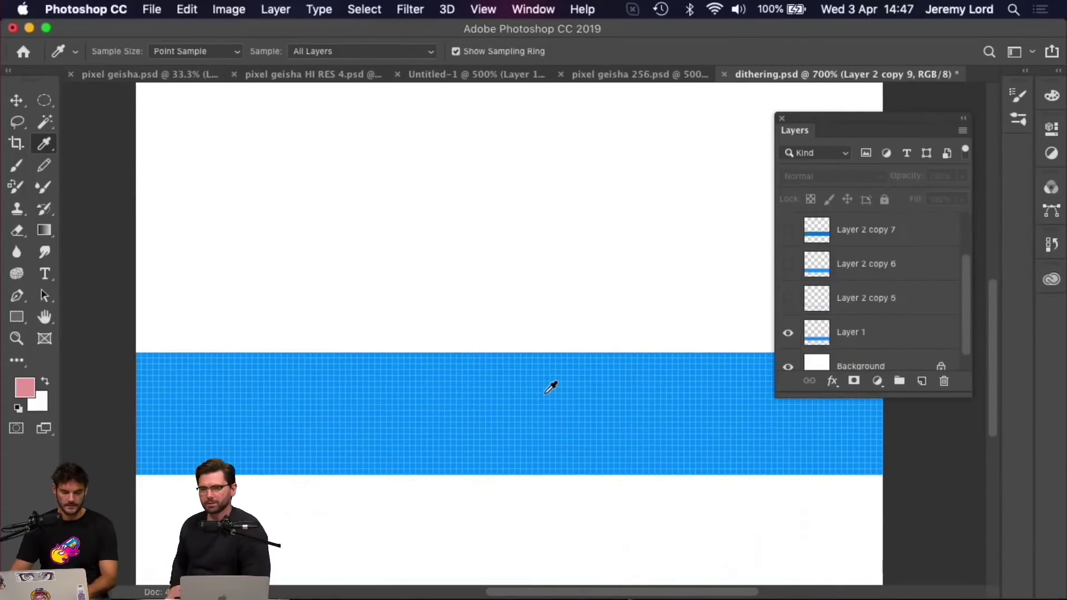
pyautogui.click(551, 389)
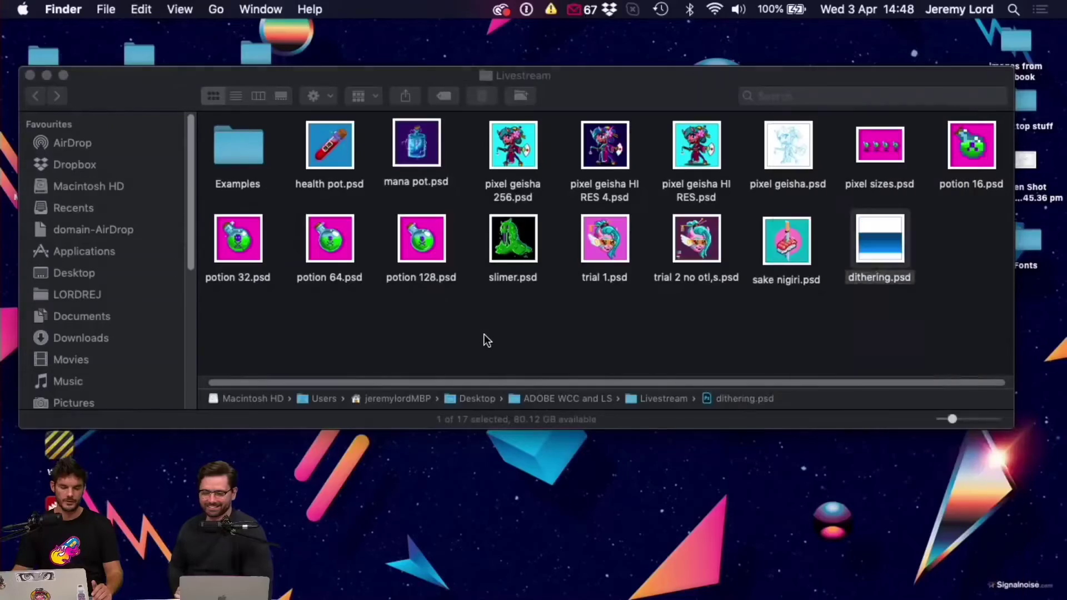
# - Preview potion 64.psd at a large size from the Livestream folder in Finder, and close the preview
pyautogui.click(484, 335)
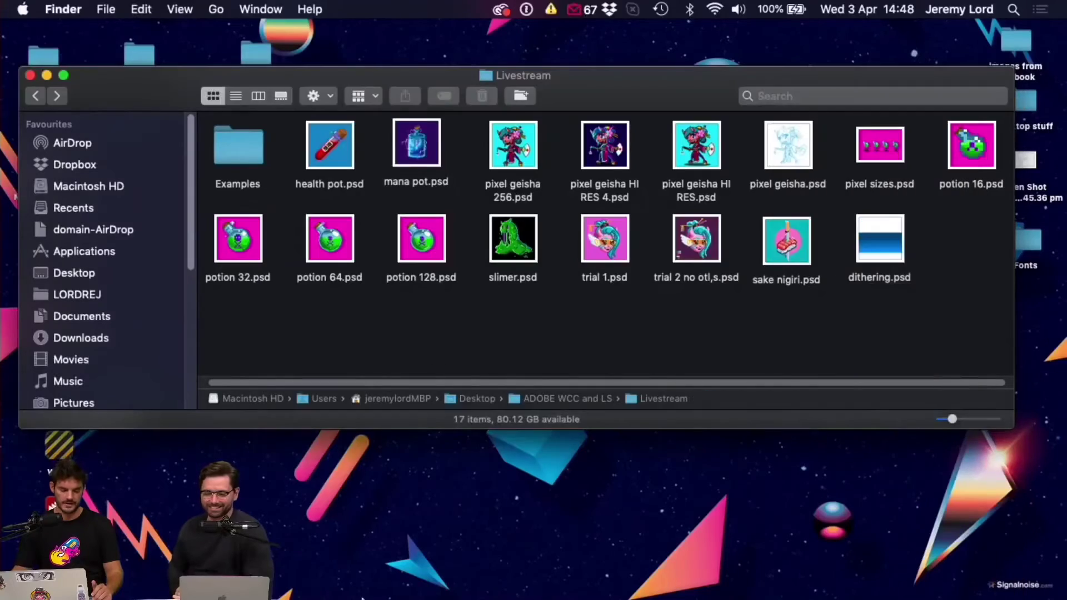
pyautogui.doubleClick(330, 239)
pyautogui.moveTo(754, 422); pyautogui.dragTo(249, 2)
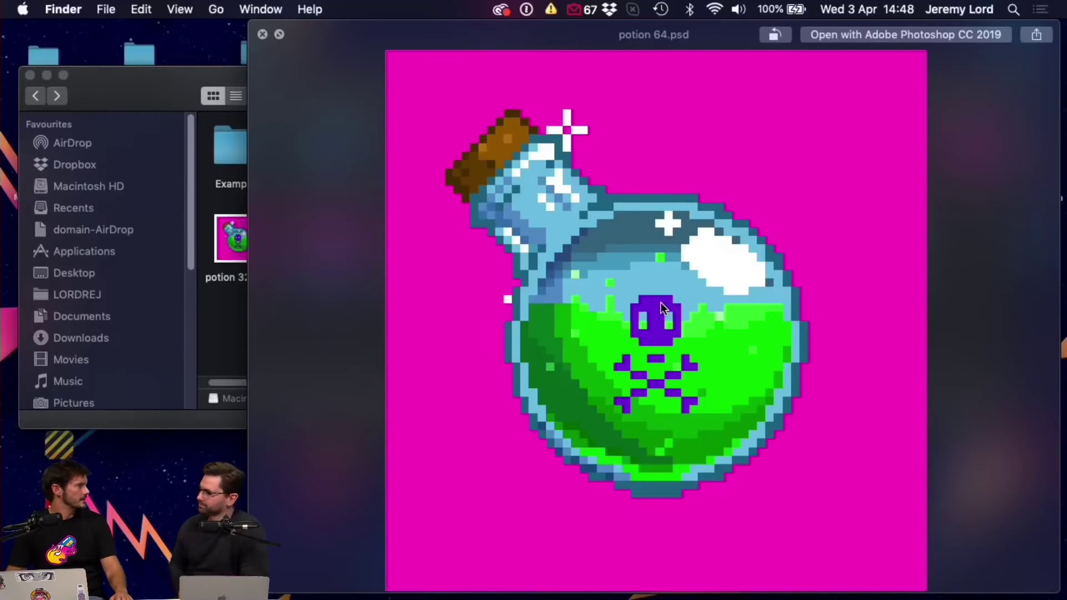
pyautogui.press('space')
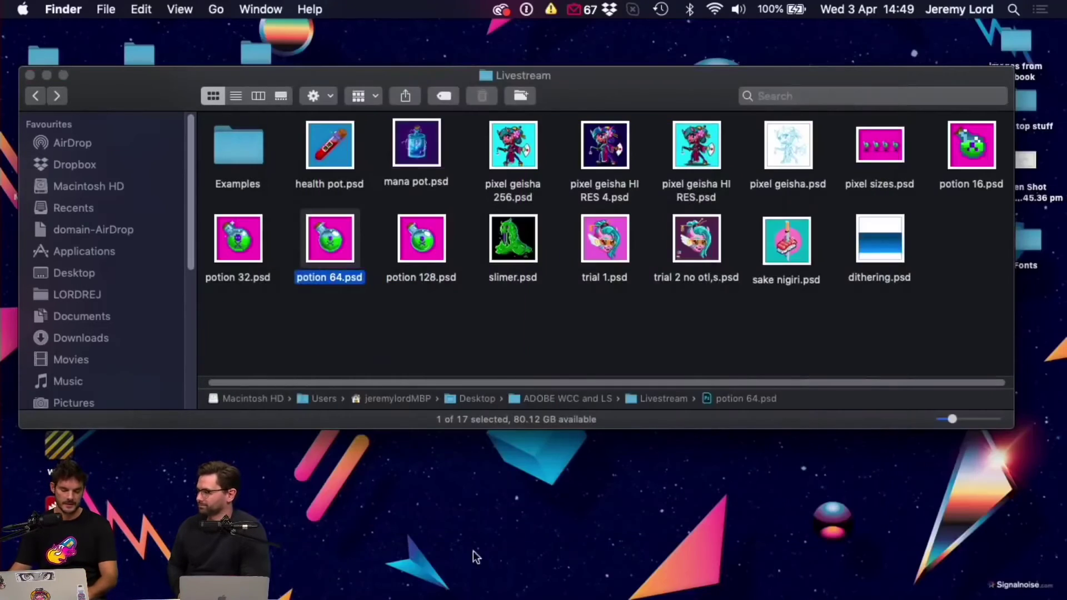
# - Switch to Chrome and display the illustration portfolio's Work gallery as a dense overview of small thumbnails, dismissing the downloads bar
pyautogui.moveTo(334, 582)
pyautogui.press('super+Tab')
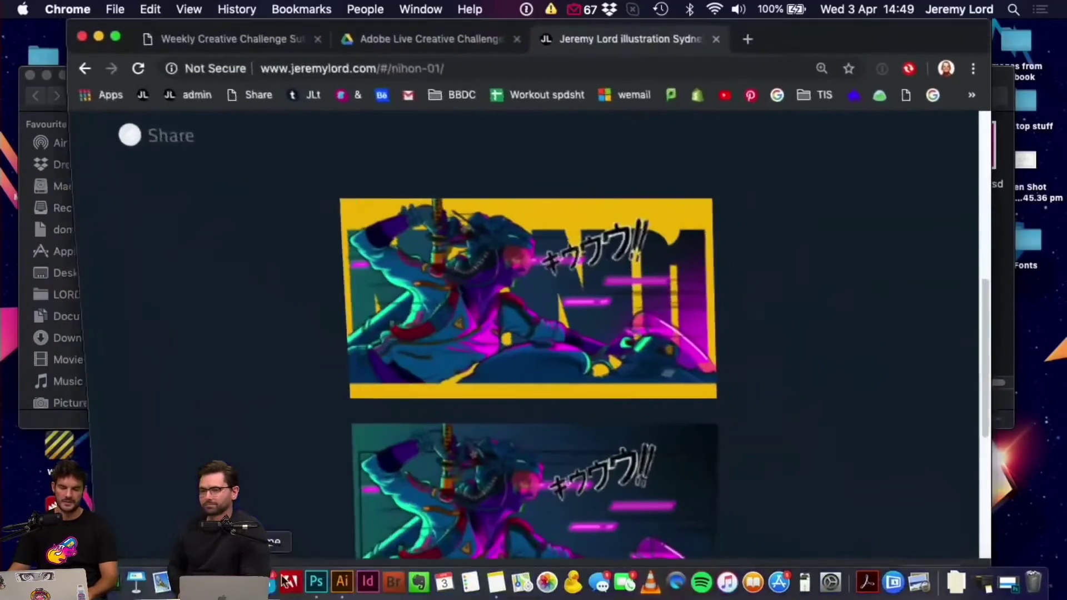
pyautogui.scroll(10, 258, 220)
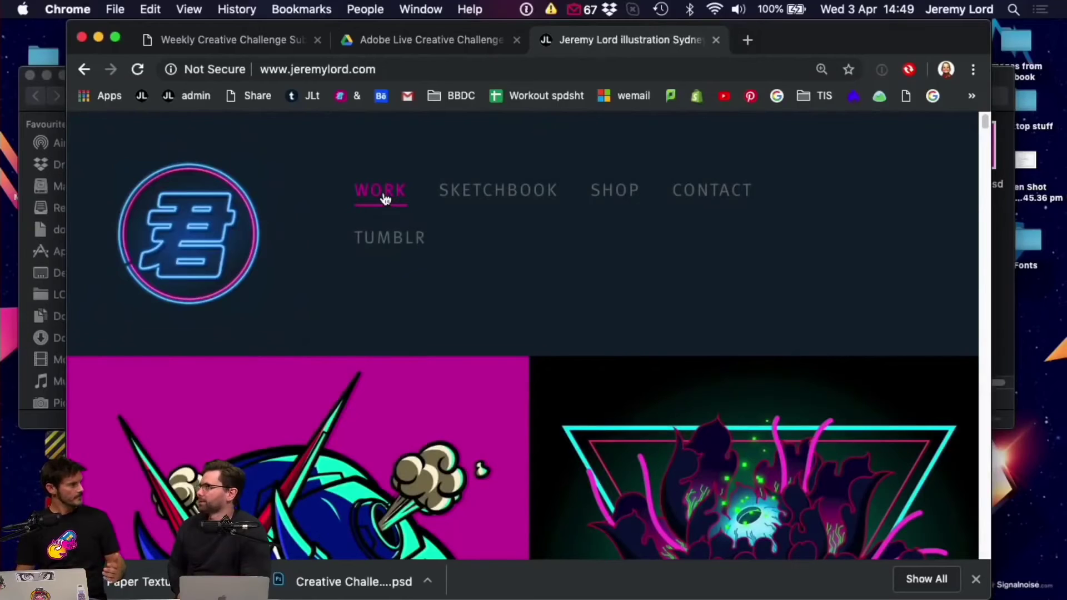
pyautogui.click(974, 580)
pyautogui.press('super+minus')
pyautogui.press('super+minus')
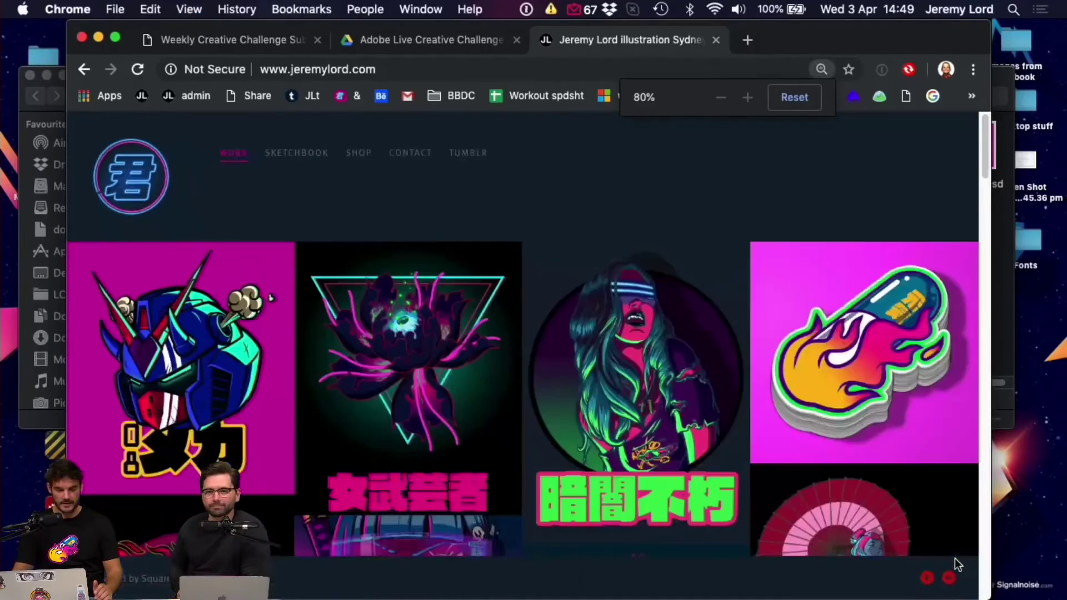
pyautogui.press('super+minus')
pyautogui.press('super+minus')
pyautogui.press('super+minus')
pyautogui.press('super+minus')
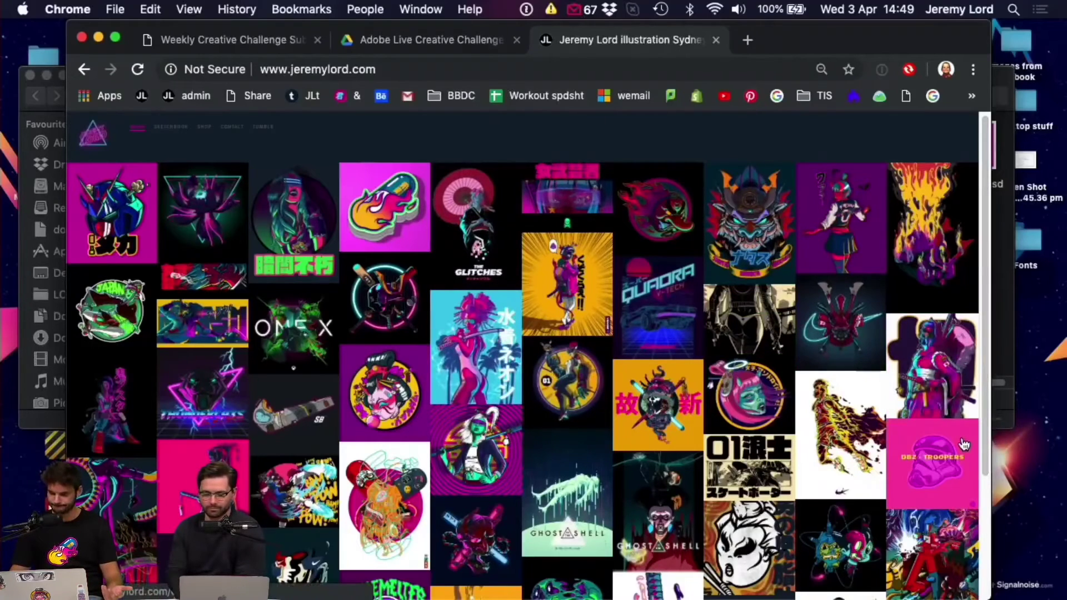
# - Open the Tako Slicer project from the portfolio gallery and enlarge its page to a readable size
pyautogui.click(925, 364)
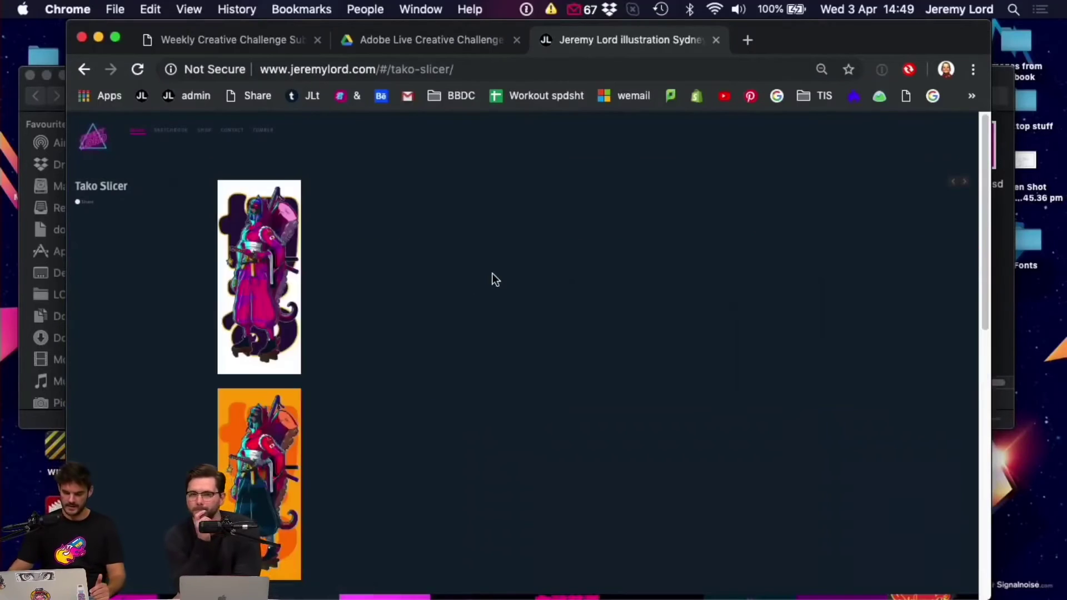
pyautogui.press('super+equal')
pyautogui.press('super+equal')
pyautogui.press('super+equal')
pyautogui.press('super+equal')
pyautogui.press('super+equal')
pyautogui.press('super+equal')
pyautogui.press('super+equal')
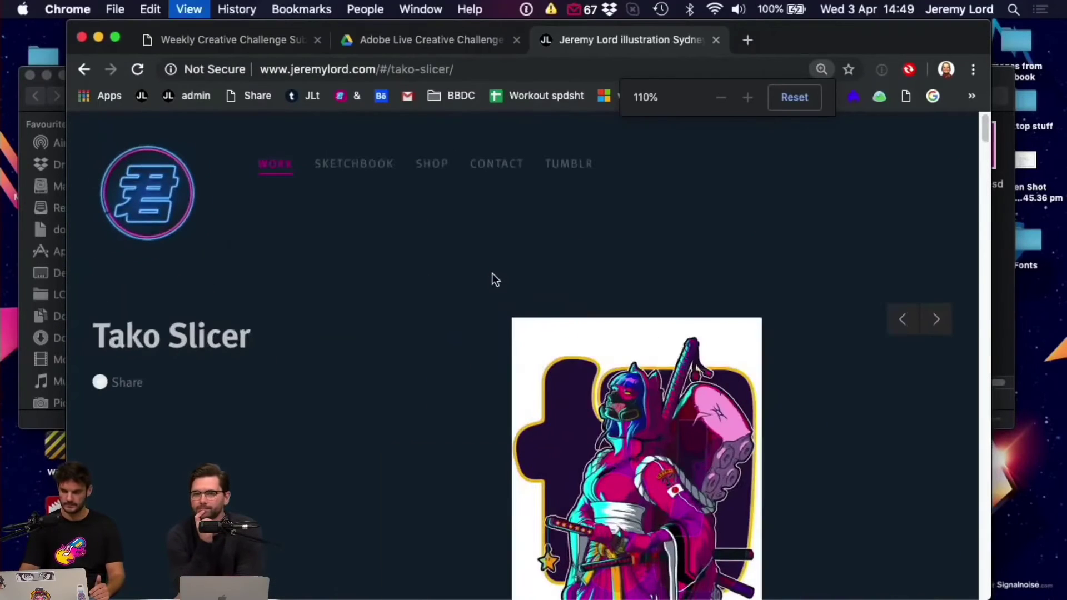
# - Examine the Tako Slicer illustrations, comparing the colours and rim lighting of the magenta and orange versions
pyautogui.scroll(-5, 503, 286)
pyautogui.scroll(-5, 650, 332)
pyautogui.scroll(5, 650, 332)
pyautogui.scroll(-1, 650, 333)
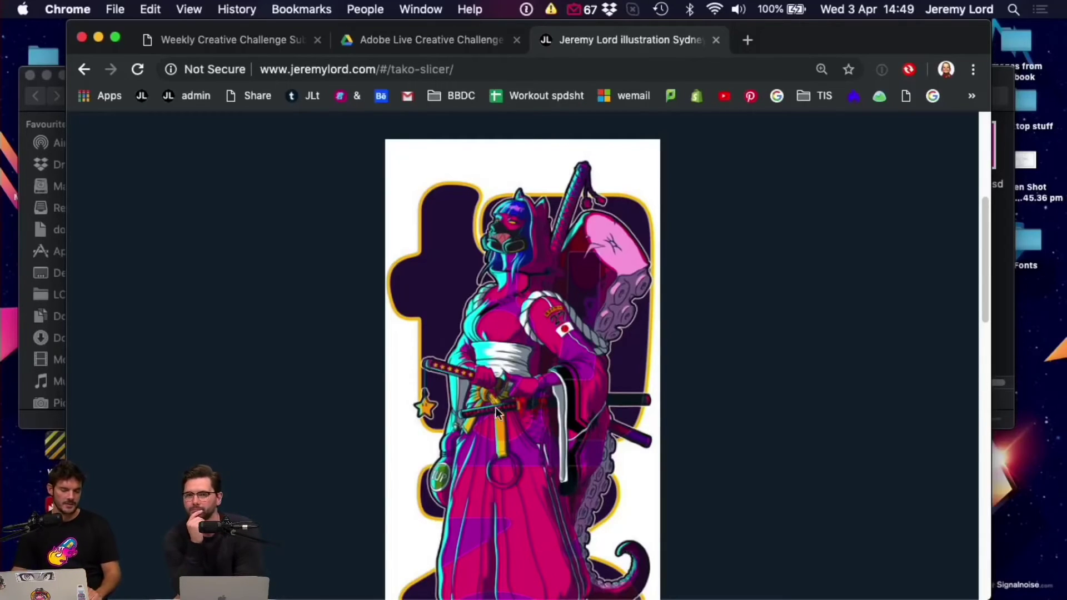
pyautogui.scroll(-10, 495, 403)
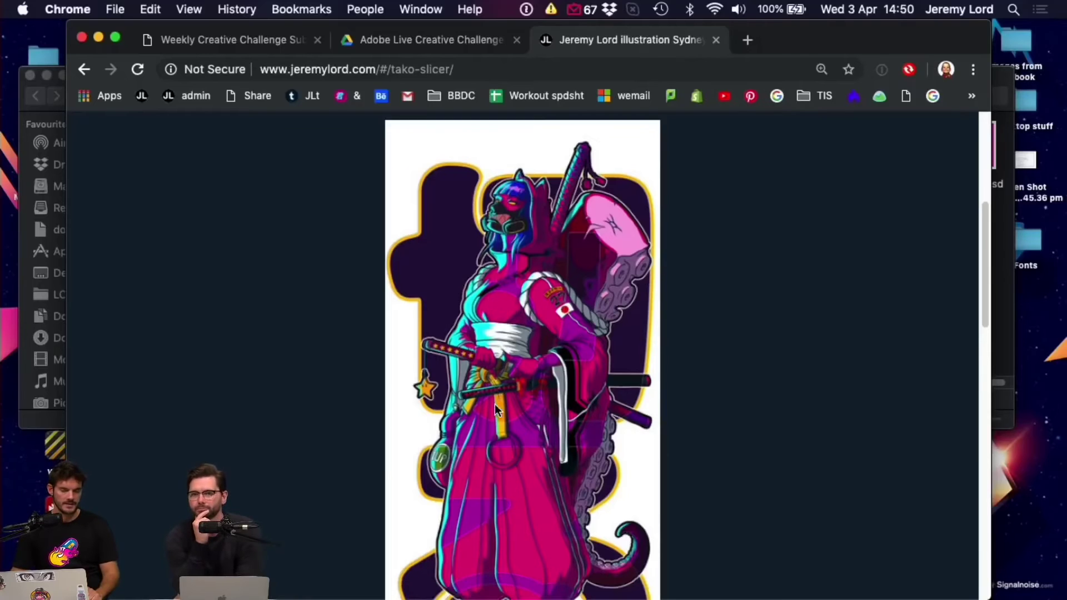
pyautogui.scroll(-5, 496, 405)
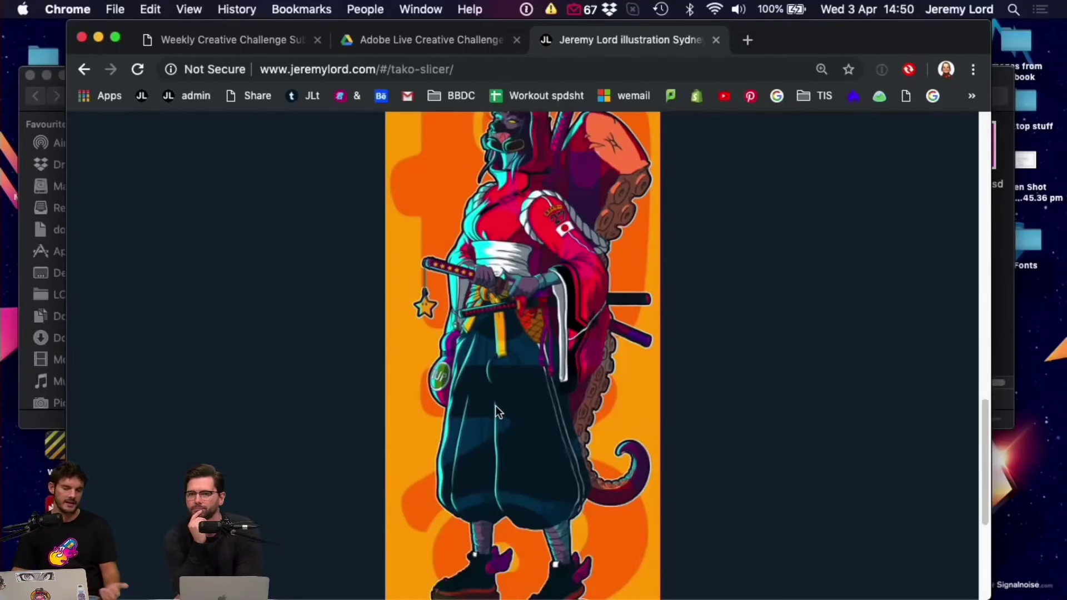
pyautogui.scroll(1, 496, 406)
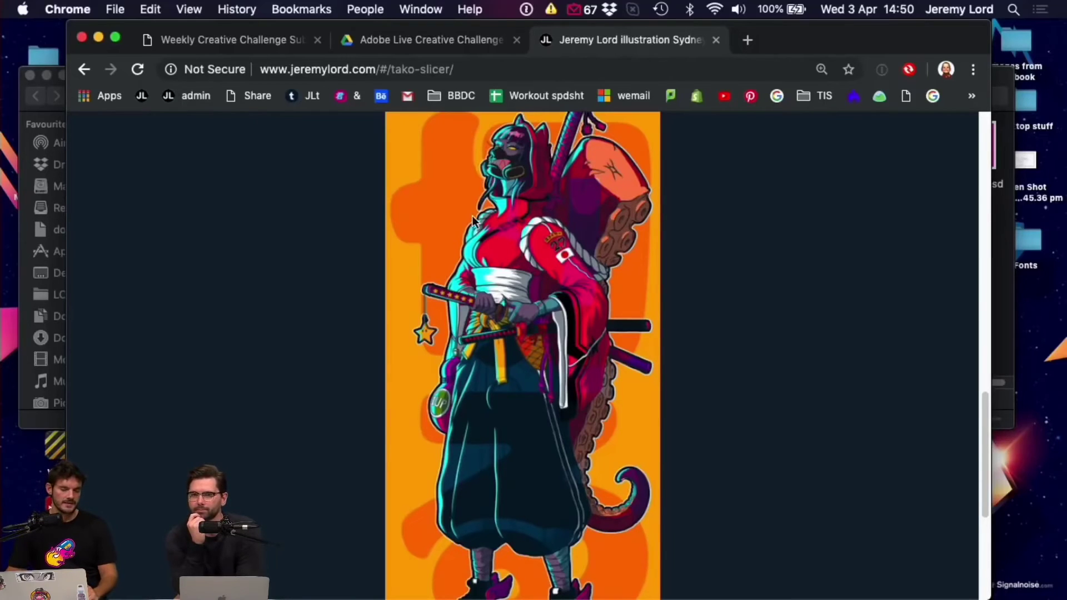
pyautogui.scroll(10, 515, 328)
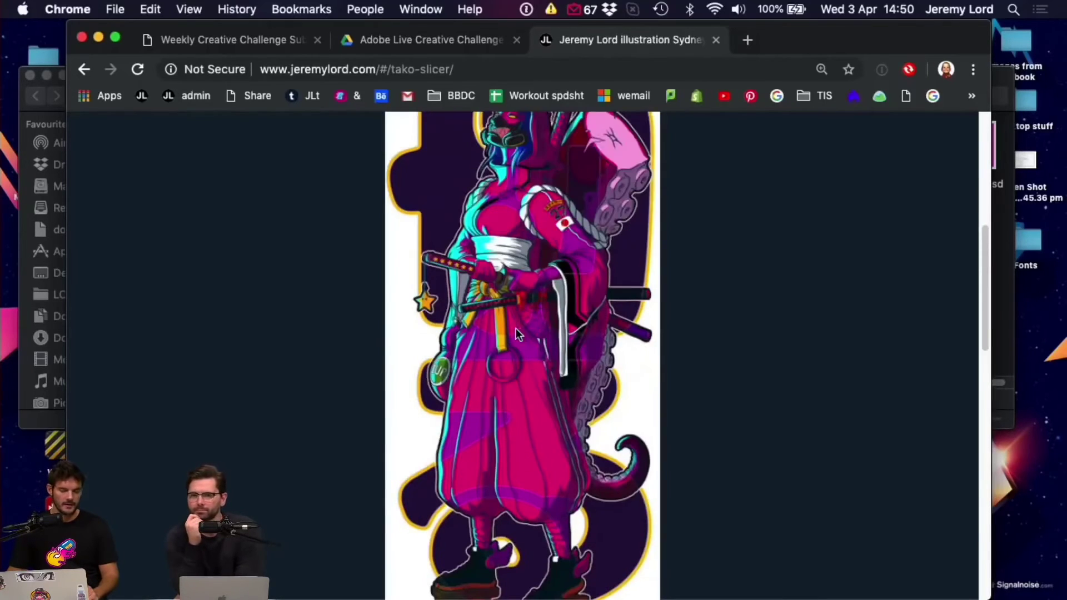
pyautogui.scroll(2, 515, 333)
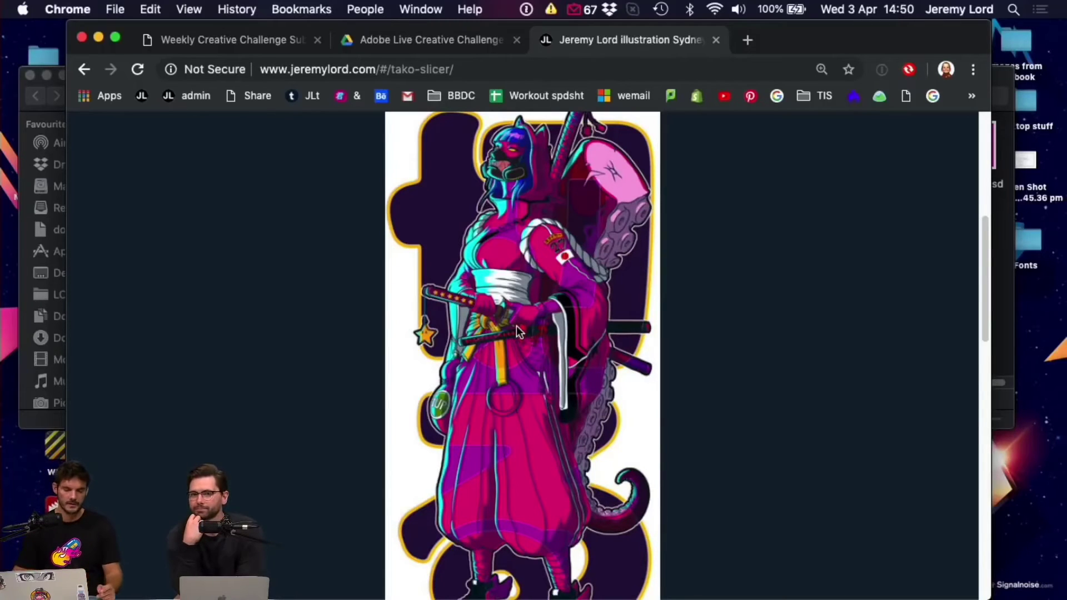
pyautogui.scroll(5, 582, 338)
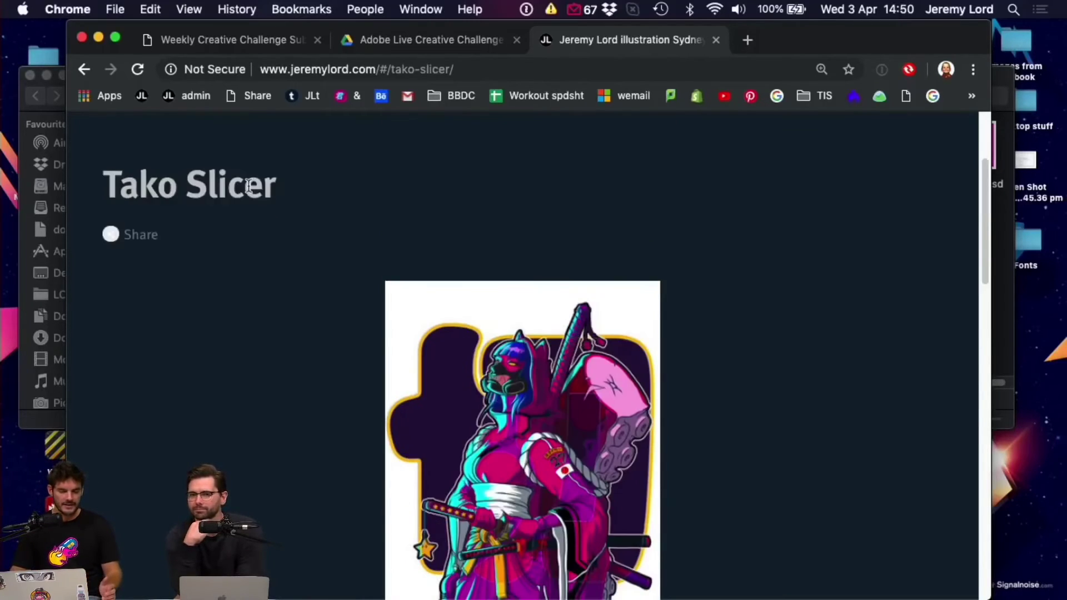
# - Return to the Work gallery and open the Demon Heads pt.1 project from the robot-head artwork
pyautogui.scroll(5, 328, 190)
pyautogui.click(310, 182)
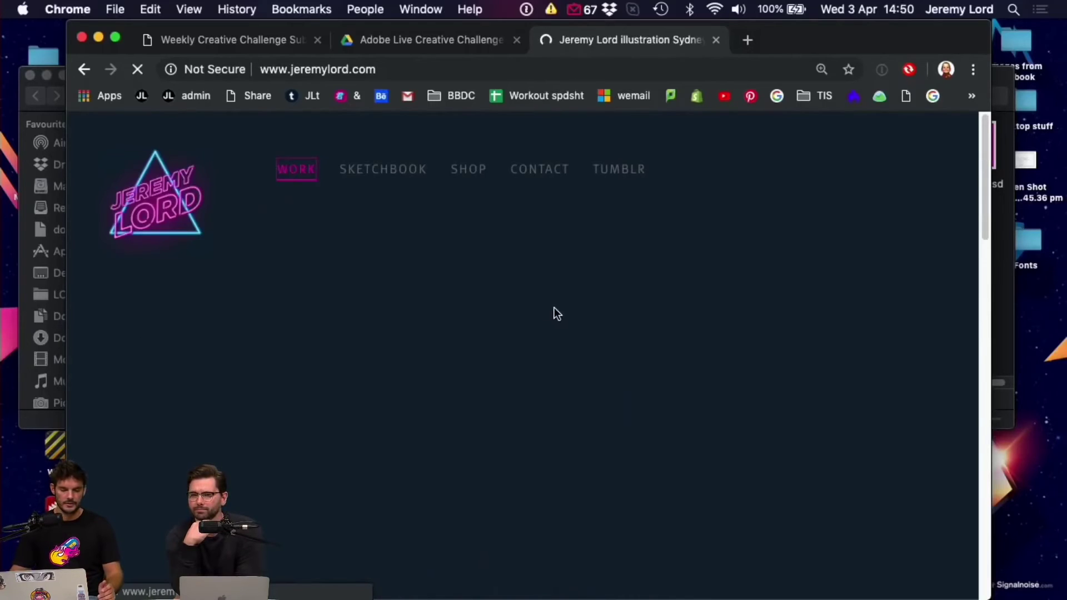
pyautogui.scroll(-3, 360, 332)
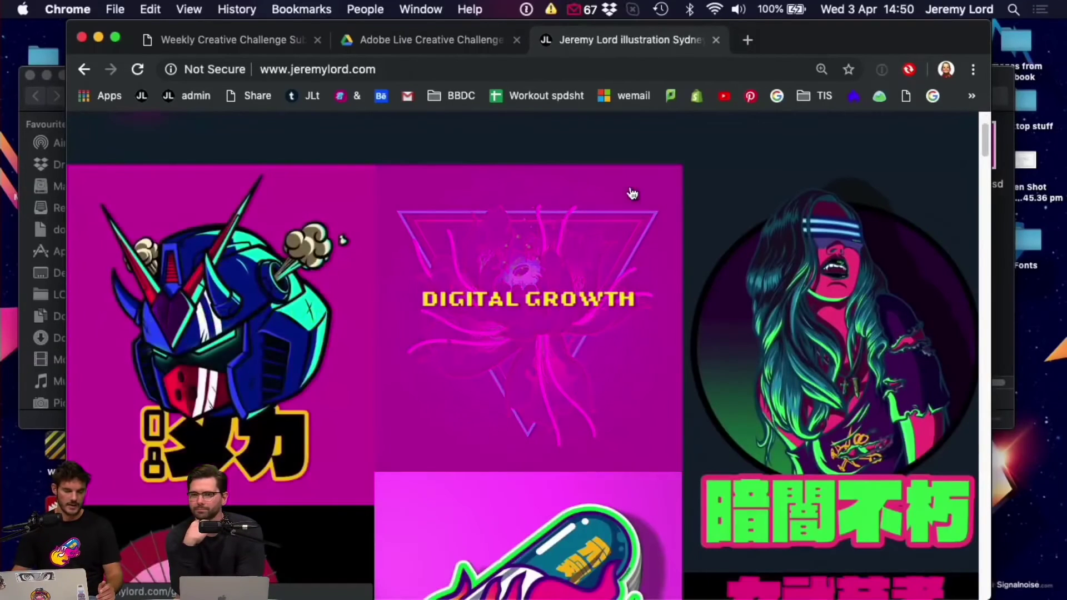
pyautogui.click(249, 252)
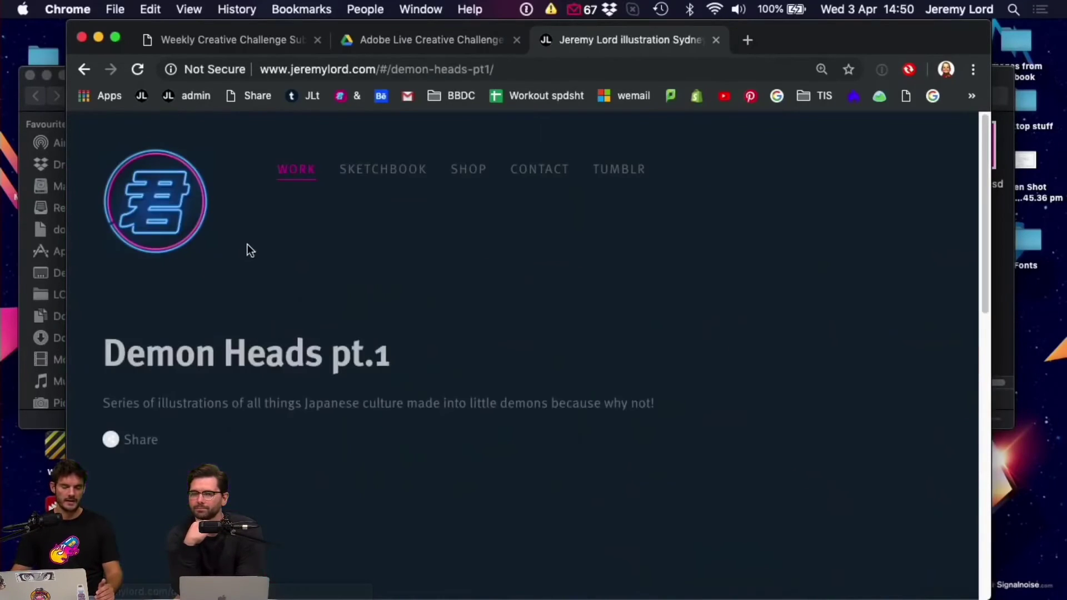
# - Examine the Demon Heads pt.1 illustrations at 100% page zoom, comparing the rim-light colours on each head
pyautogui.scroll(-10, 561, 349)
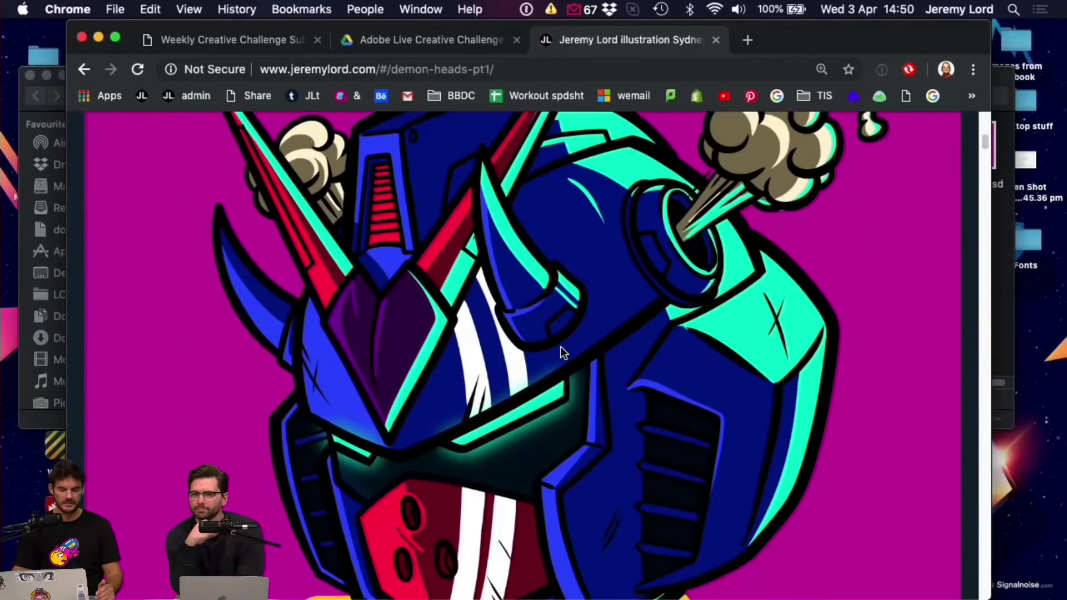
pyautogui.press('super+0')
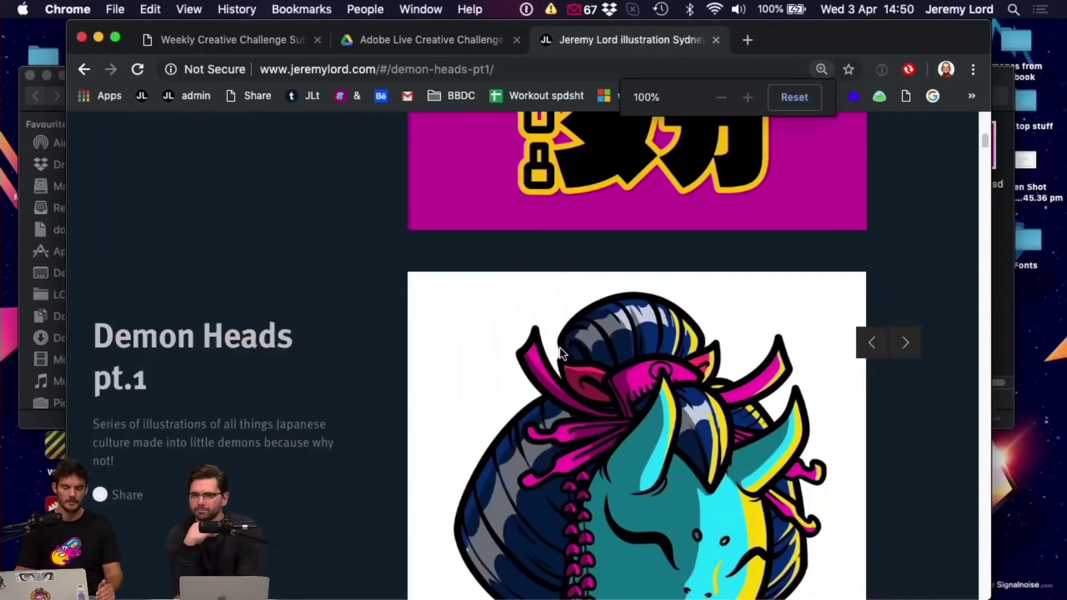
pyautogui.scroll(-10, 479, 354)
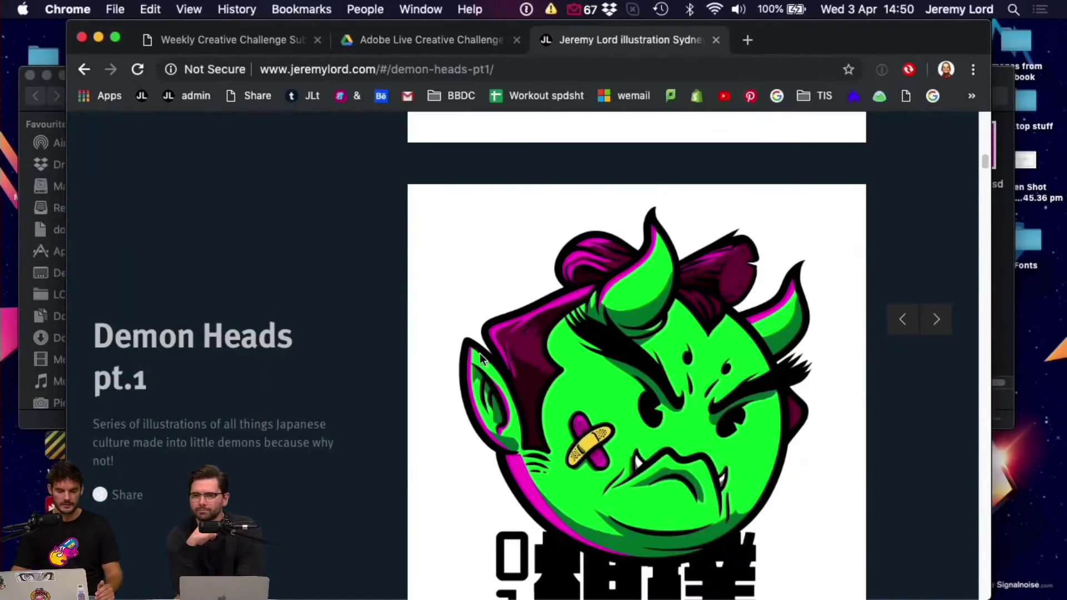
pyautogui.scroll(-4, 479, 352)
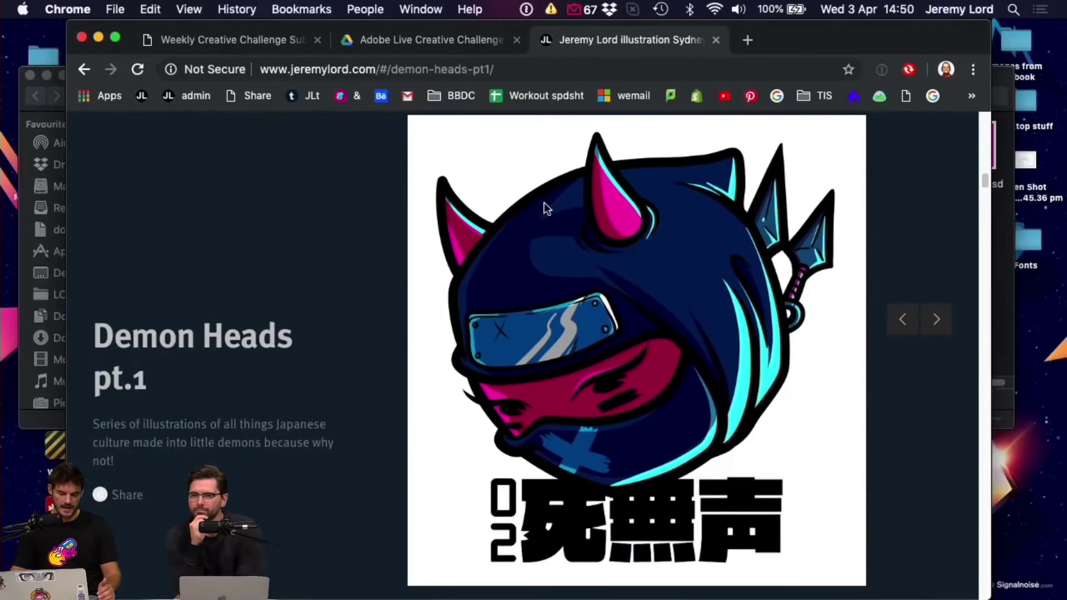
pyautogui.scroll(-10, 605, 396)
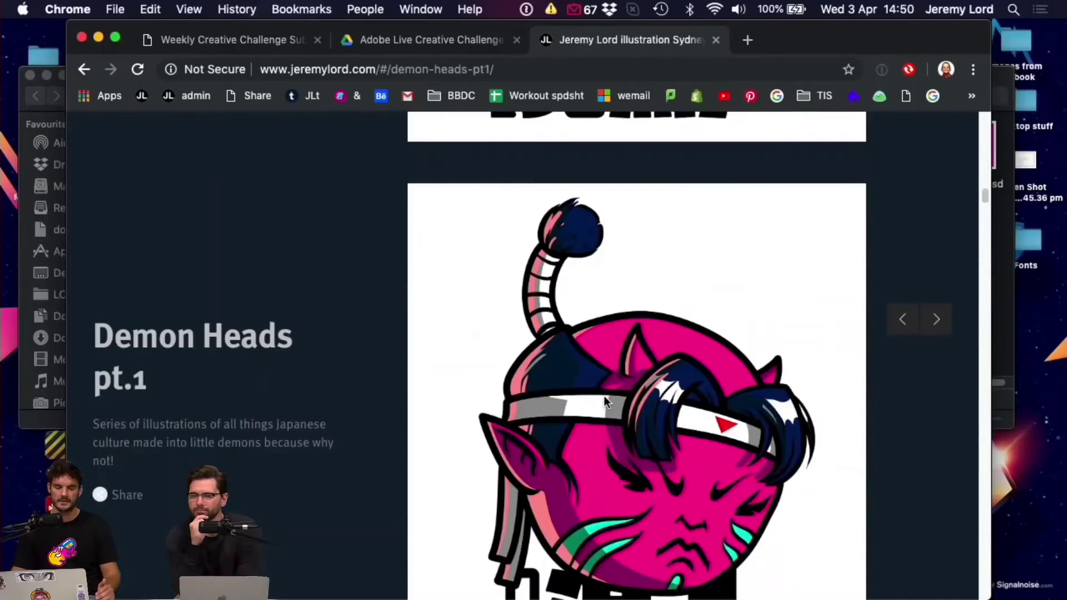
pyautogui.scroll(-10, 653, 379)
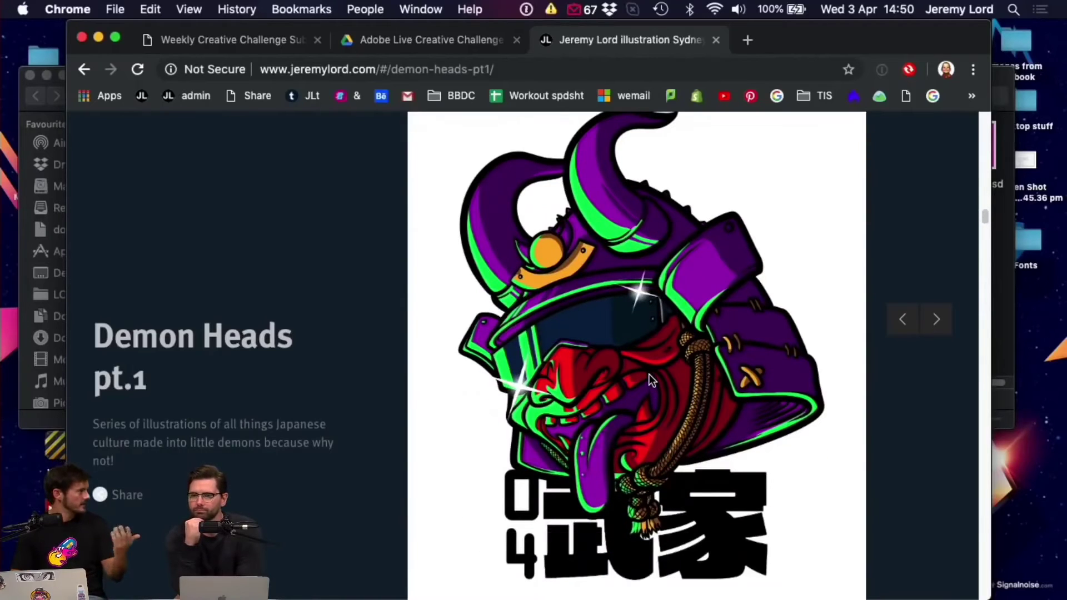
pyautogui.scroll(-10, 648, 373)
pyautogui.scroll(-15, 645, 373)
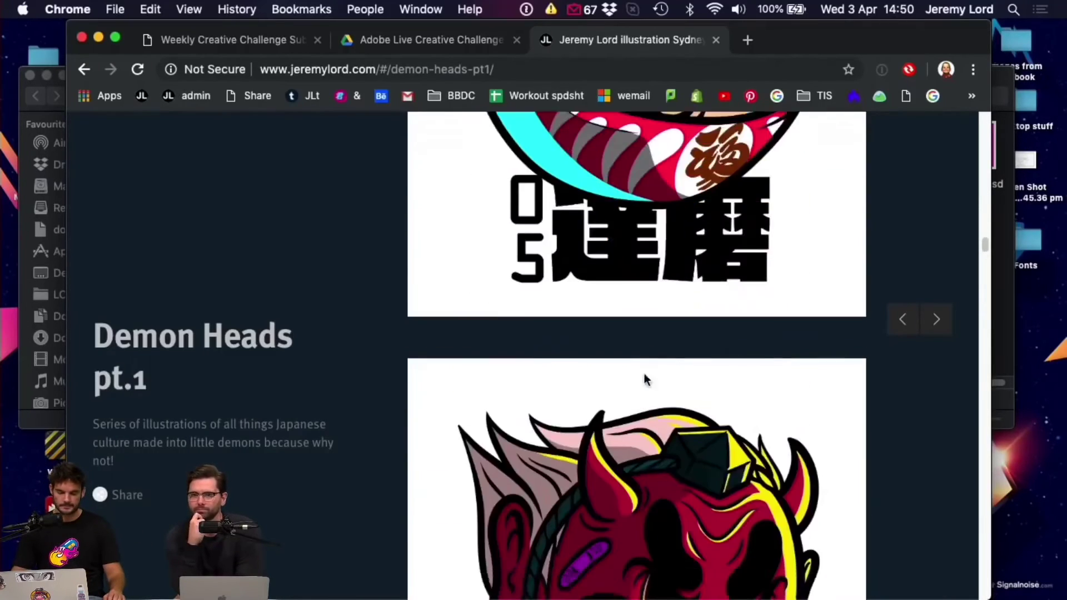
pyautogui.scroll(-15, 644, 374)
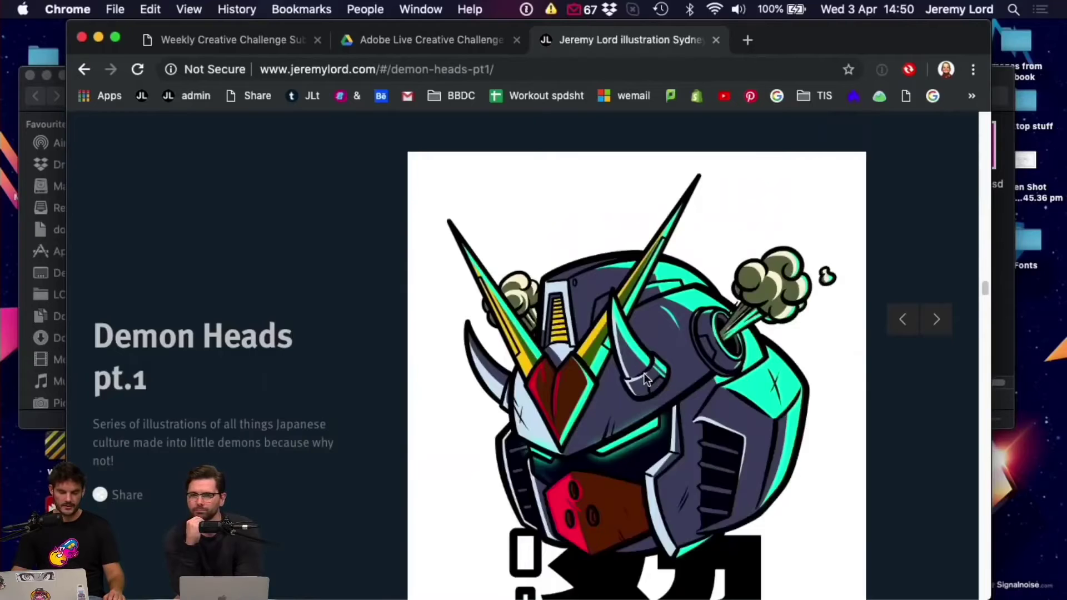
pyautogui.scroll(-1, 643, 370)
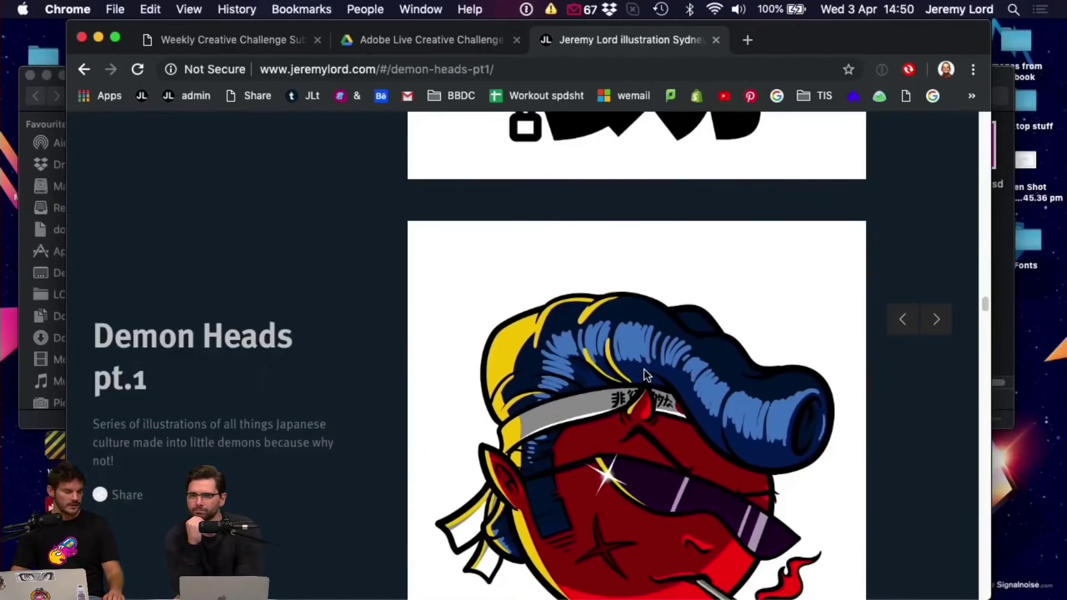
# - Minimise Chrome, switch to Photoshop and bring up the pixel geisha HI RES 4.psd document
pyautogui.click(99, 37)
pyautogui.moveTo(381, 580)
pyautogui.click(348, 580)
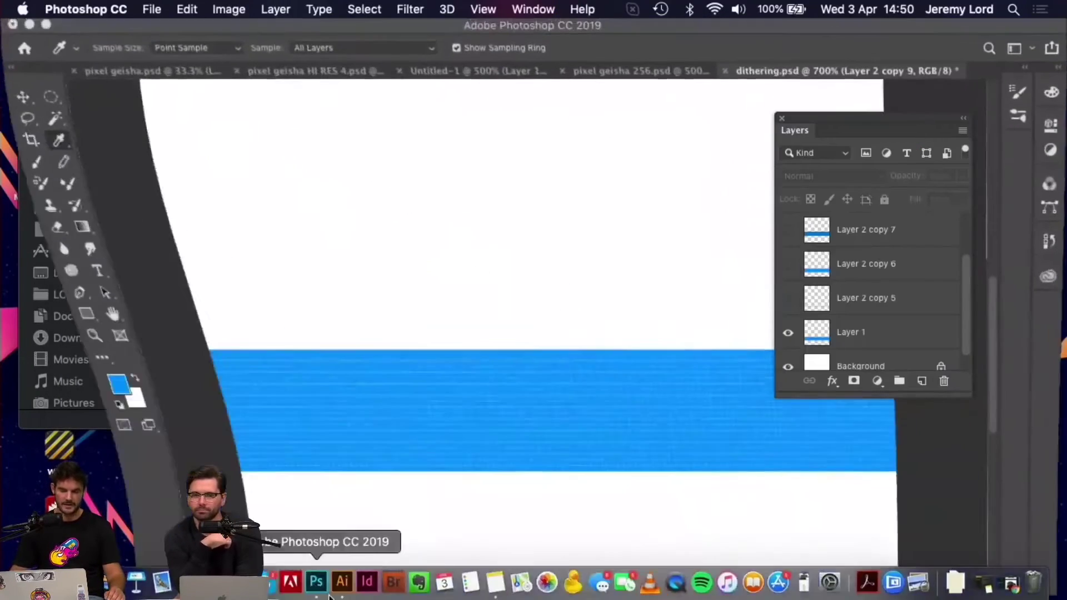
pyautogui.click(477, 74)
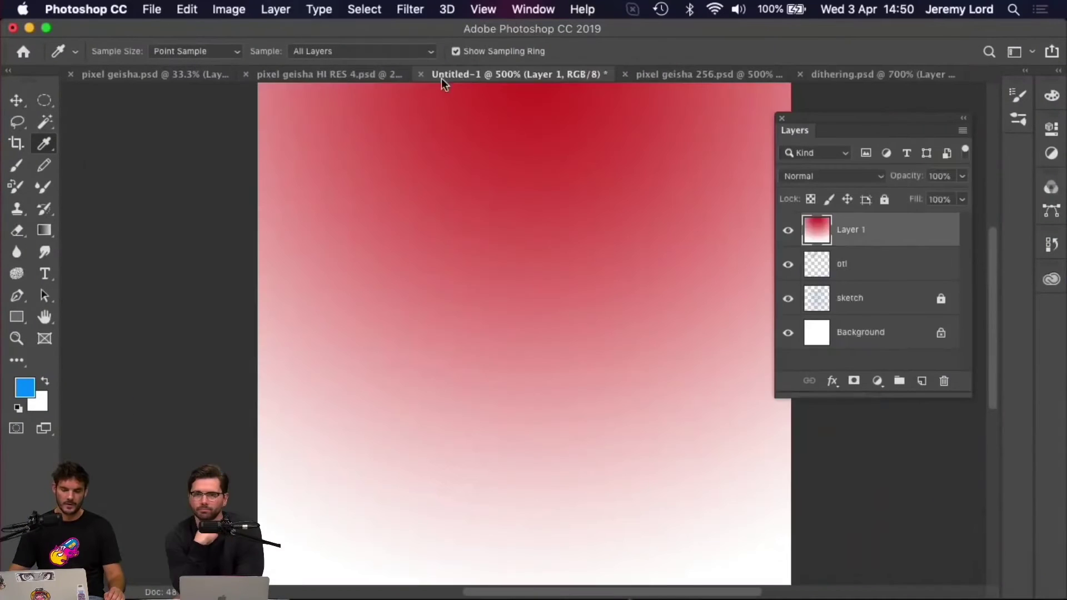
pyautogui.click(325, 74)
pyautogui.click(170, 75)
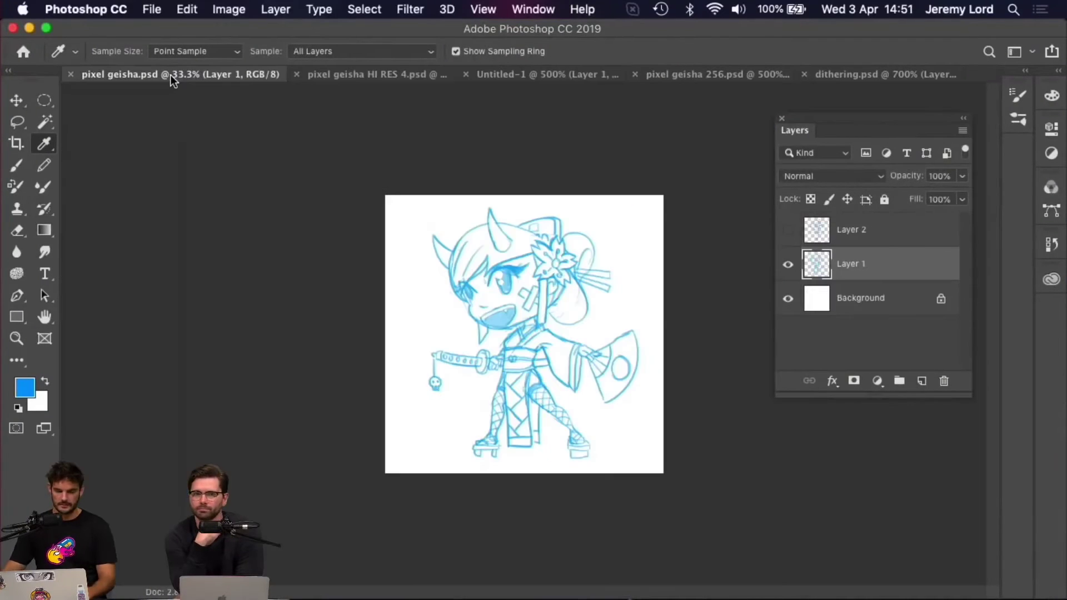
pyautogui.click(345, 77)
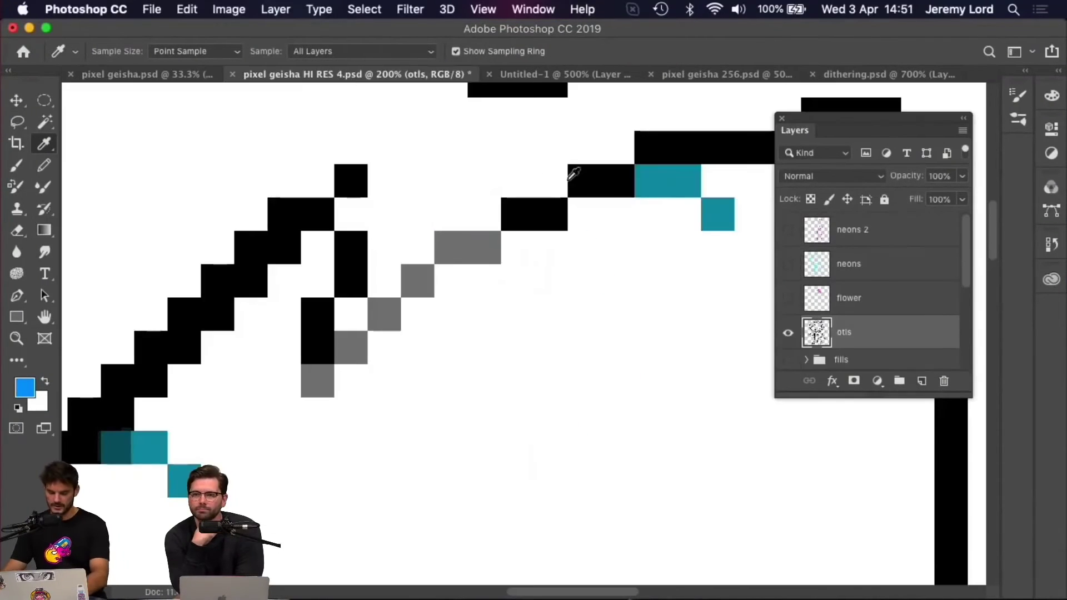
# - Make the neons 2, neons and flower layers and the fills group visible, with the whole geisha in view
pyautogui.press('super+minus')
pyautogui.press('super+minus')
pyautogui.press('super+minus')
pyautogui.press('super+minus')
pyautogui.moveTo(789, 306); pyautogui.dragTo(782, 247)
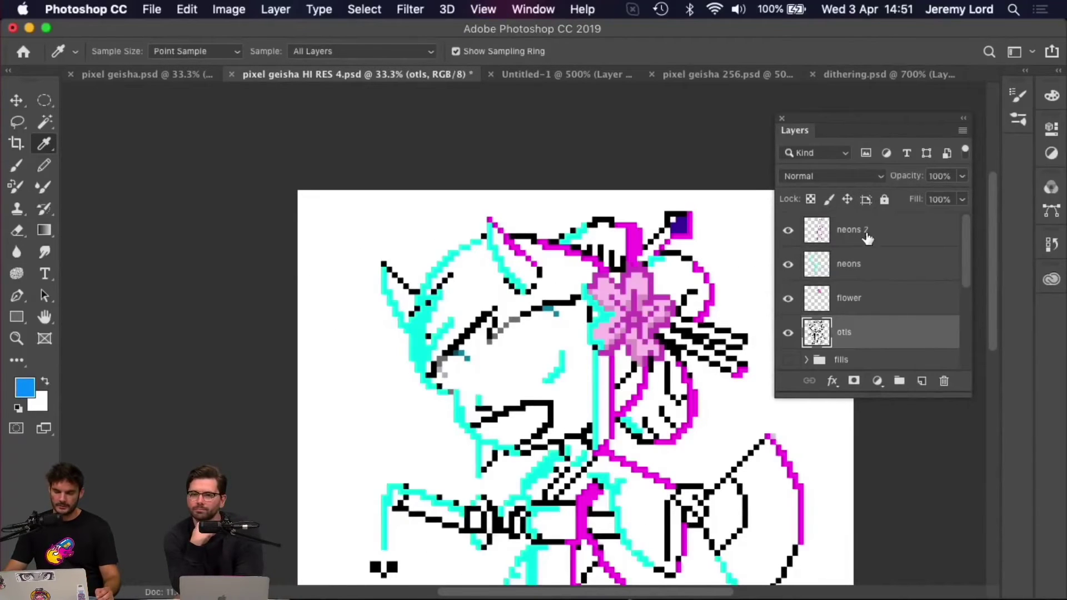
pyautogui.click(866, 235)
pyautogui.scroll(-1, 812, 334)
pyautogui.click(787, 328)
pyautogui.press('super+minus')
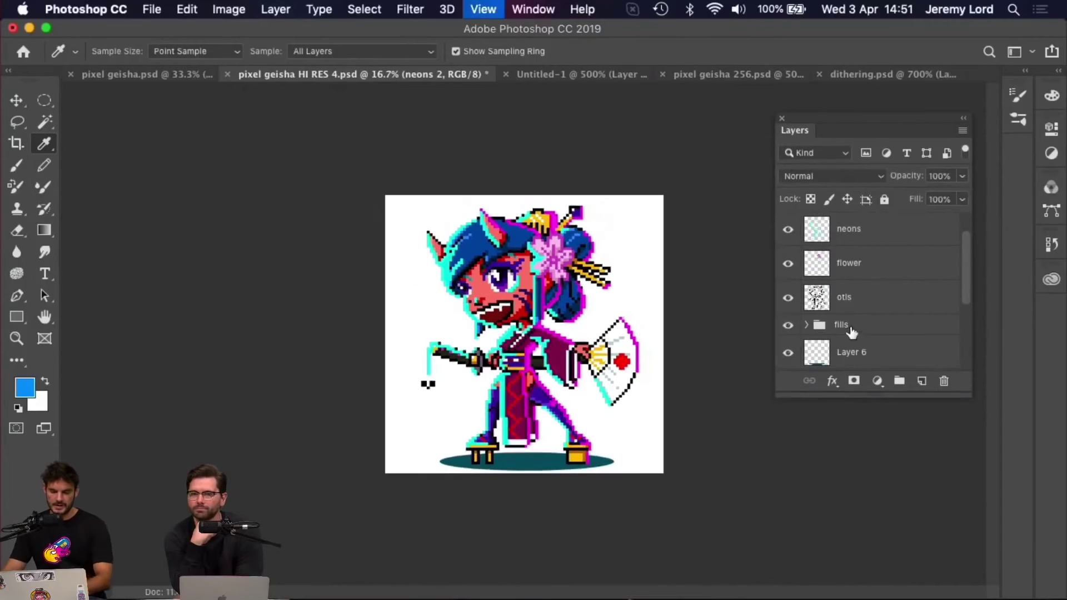
# - Try a Hue/Saturation shift of +87 on the hair layer in the fills group and judge it at 5% zoom
pyautogui.click(808, 326)
pyautogui.scroll(-2, 879, 348)
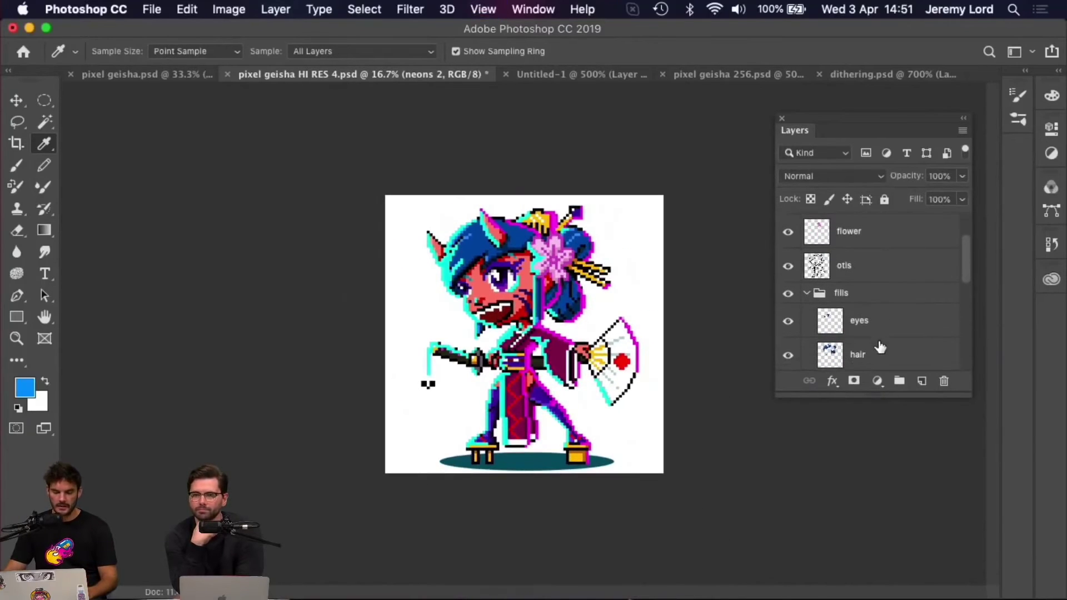
pyautogui.click(881, 351)
pyautogui.press('super+u')
pyautogui.moveTo(776, 140); pyautogui.dragTo(827, 153)
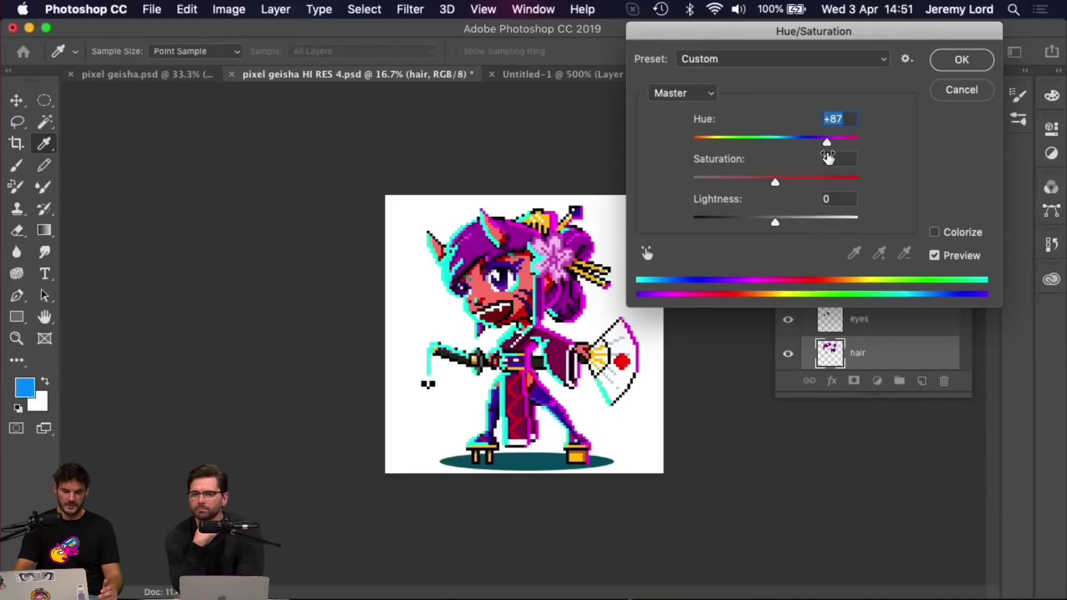
pyautogui.press('super+minus')
pyautogui.press('super+minus')
pyautogui.press('super+minus')
pyautogui.press('super+minus')
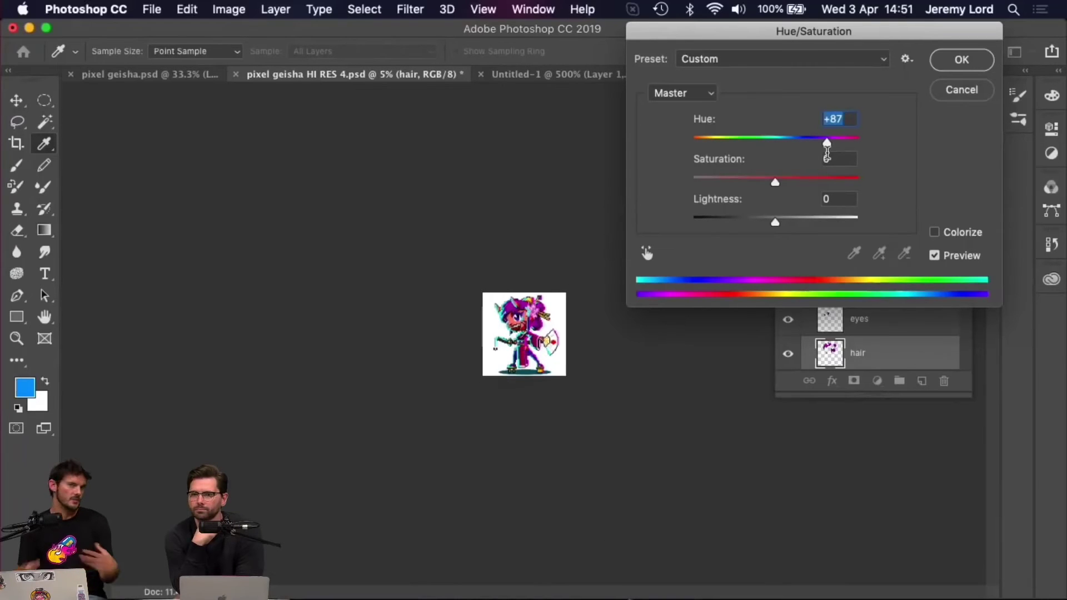
# - Try Hue values of +19 and -37 on the geisha's hair, comparing the colours at different view sizes
pyautogui.moveTo(827, 143); pyautogui.dragTo(793, 147)
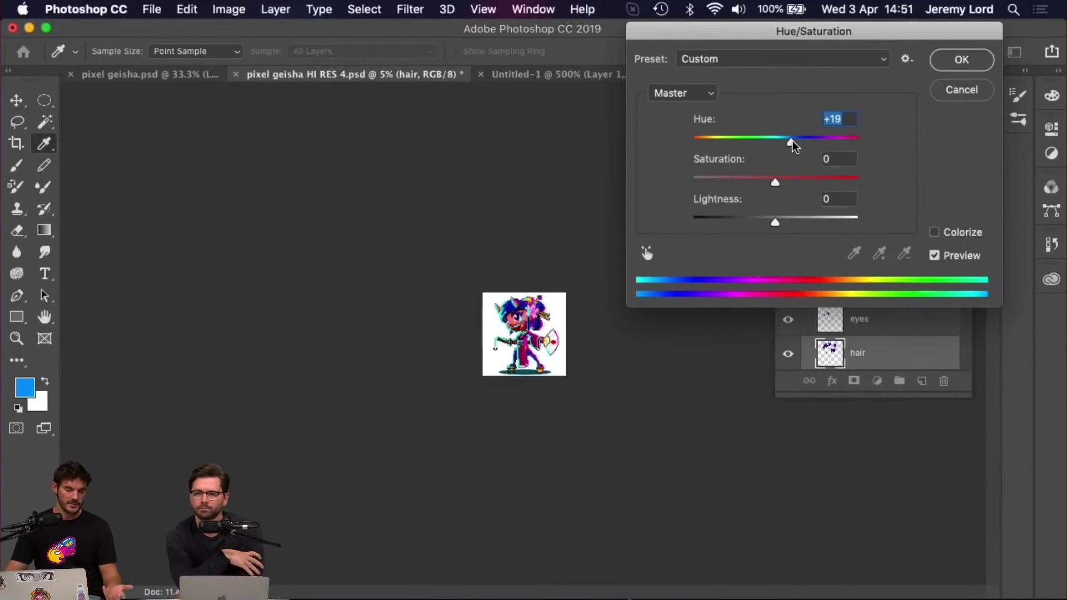
pyautogui.press('super+plus')
pyautogui.press('super+plus')
pyautogui.press('super+plus')
pyautogui.press('super+minus')
pyautogui.press('super+minus')
pyautogui.moveTo(791, 143); pyautogui.dragTo(745, 142)
pyautogui.press('Down')
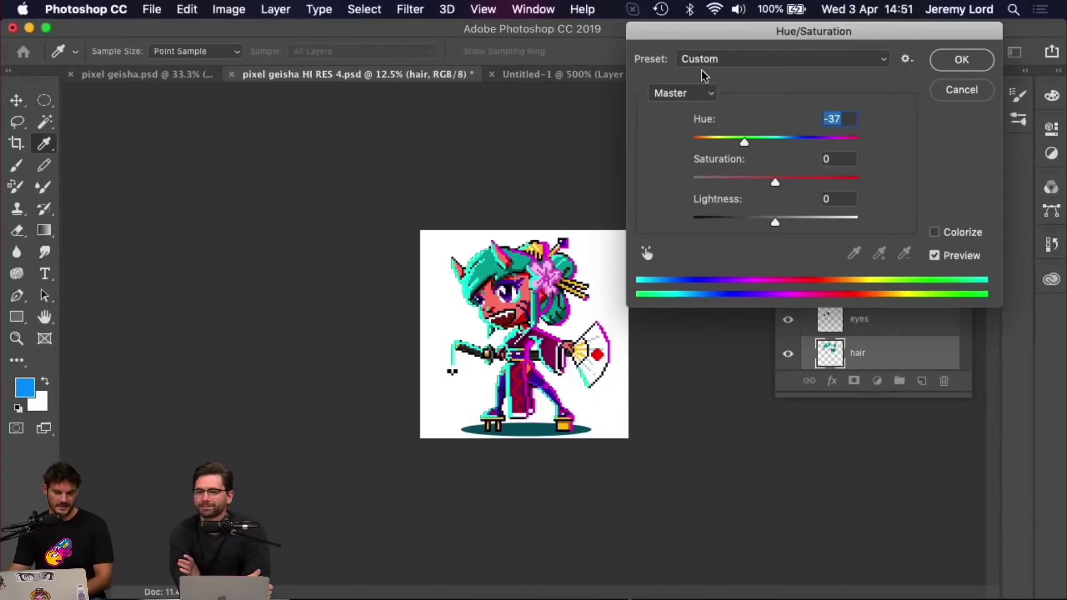
# - Discard the hair layer's hue adjustment and glance at dithering.psd before returning to the coloured geisha
pyautogui.moveTo(746, 33); pyautogui.dragTo(443, 162)
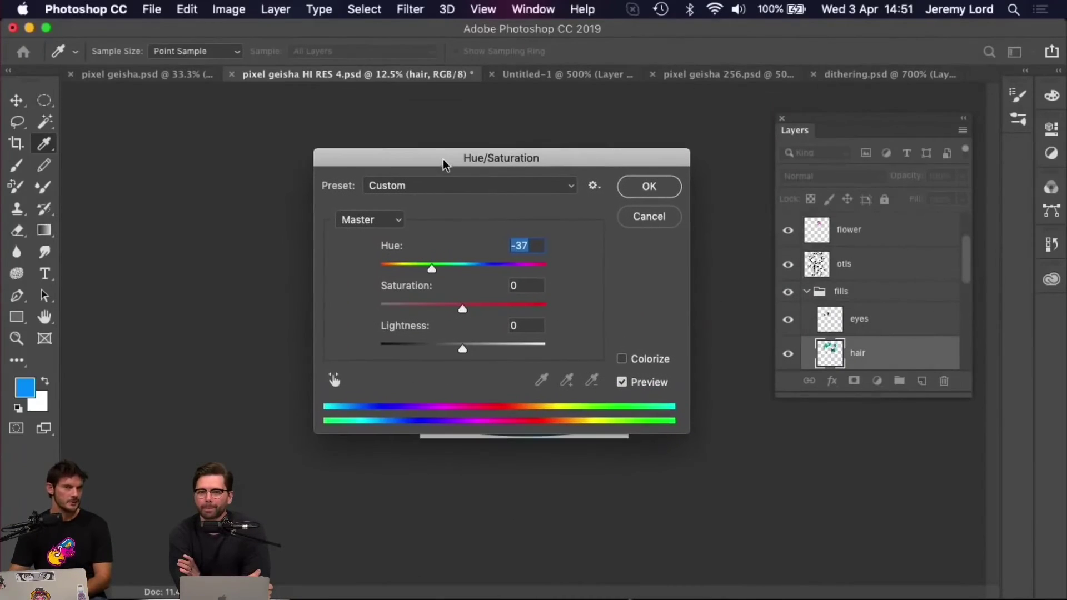
pyautogui.click(633, 185)
pyautogui.press('super+equal')
pyautogui.press('super+equal')
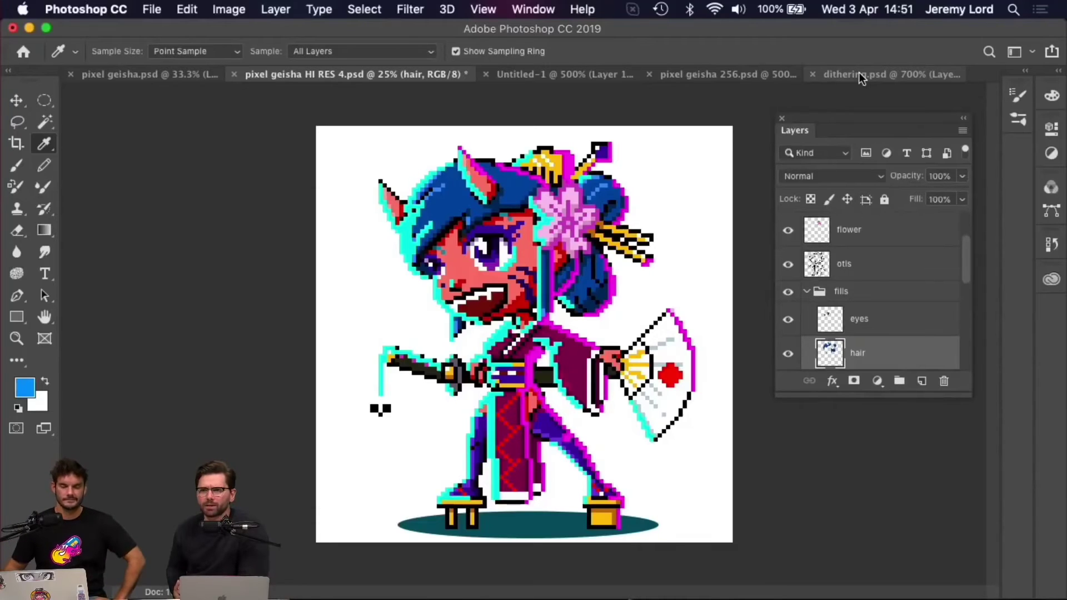
pyautogui.click(860, 77)
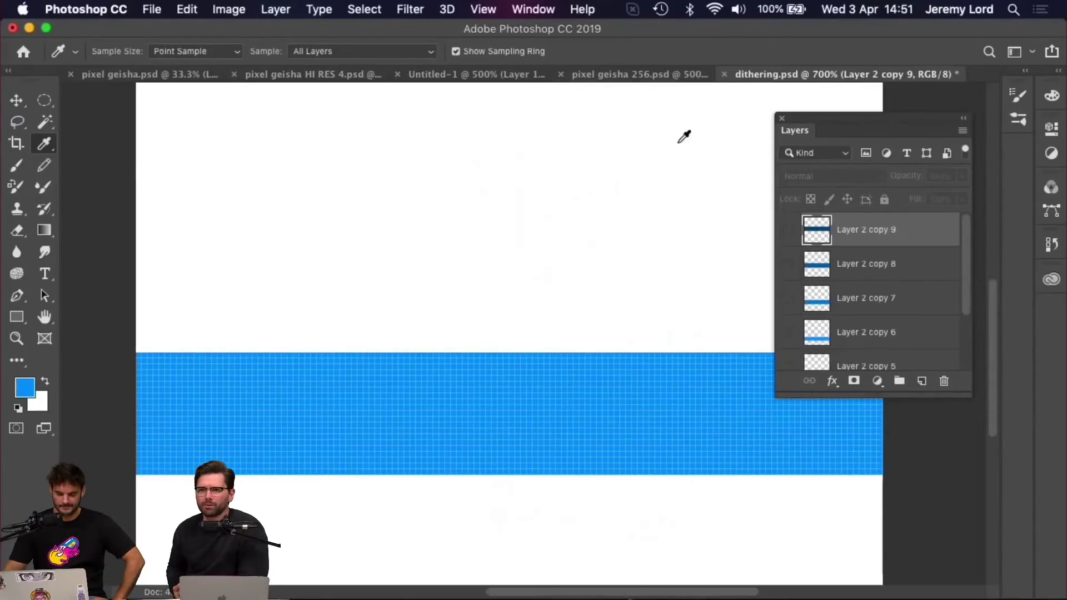
pyautogui.click(309, 68)
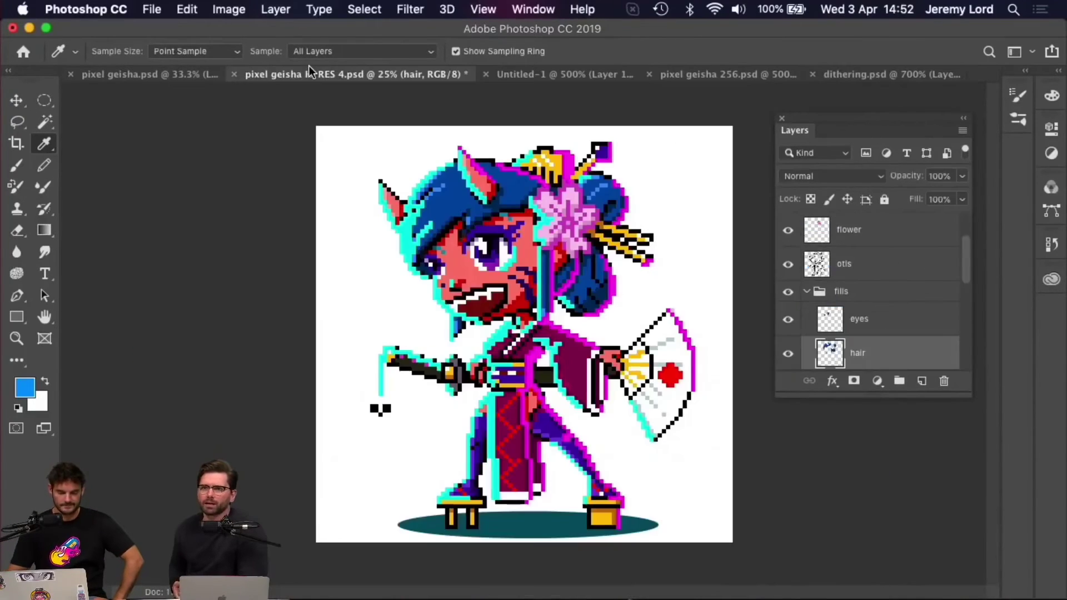
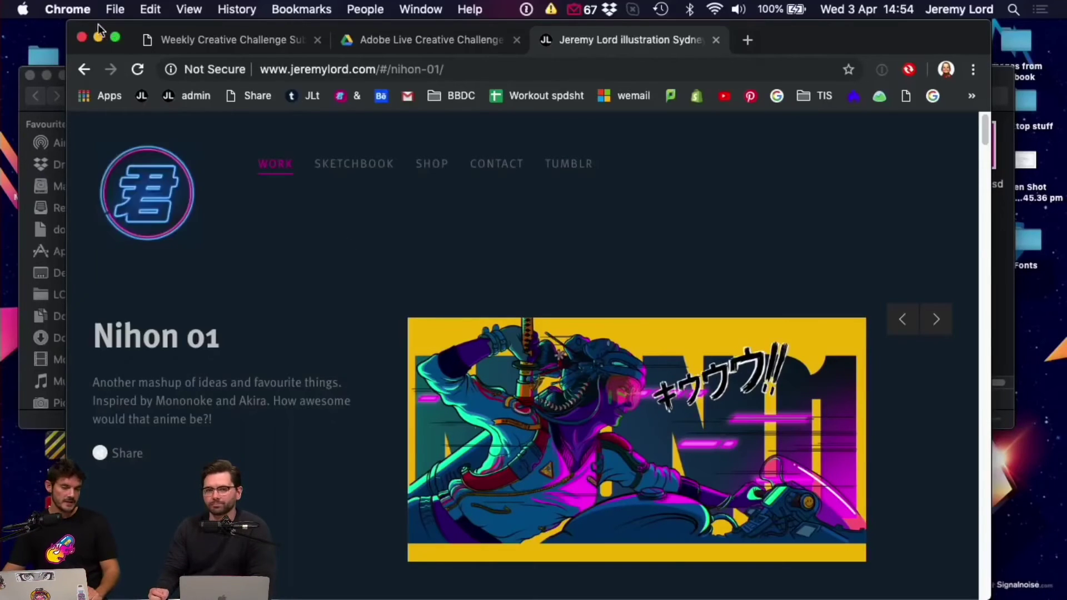
# - Minimise Chrome and view an enlarged preview of health pot.psd from the Livestream folder
pyautogui.click(102, 38)
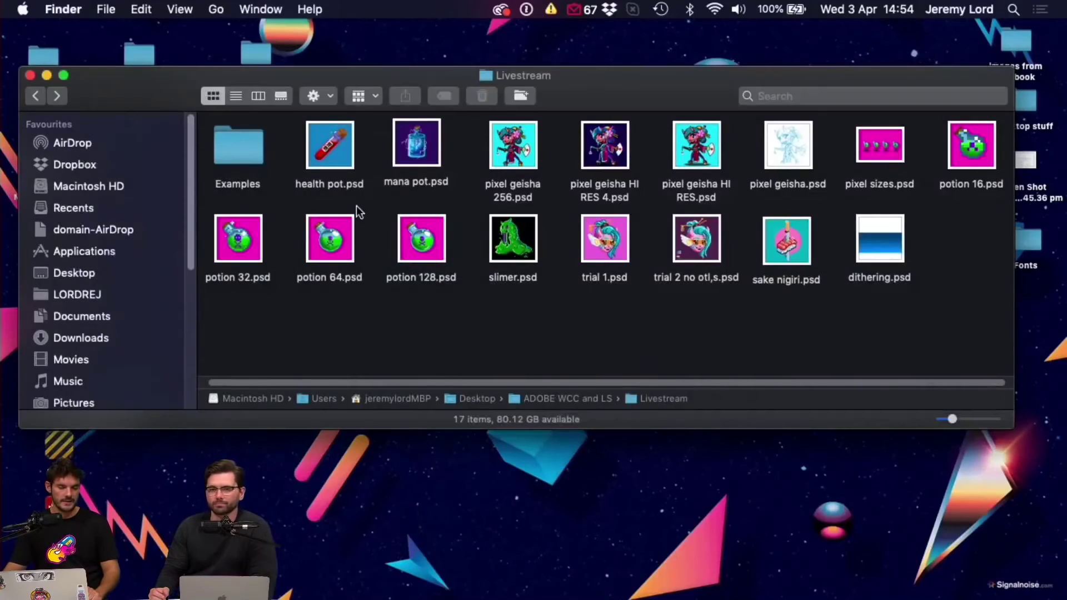
pyautogui.click(341, 140)
pyautogui.press('space')
pyautogui.moveTo(751, 414)
pyautogui.mouseDown()
pyautogui.moveTo(684, 353)
pyautogui.moveTo(255, 49)
pyautogui.mouseUp()
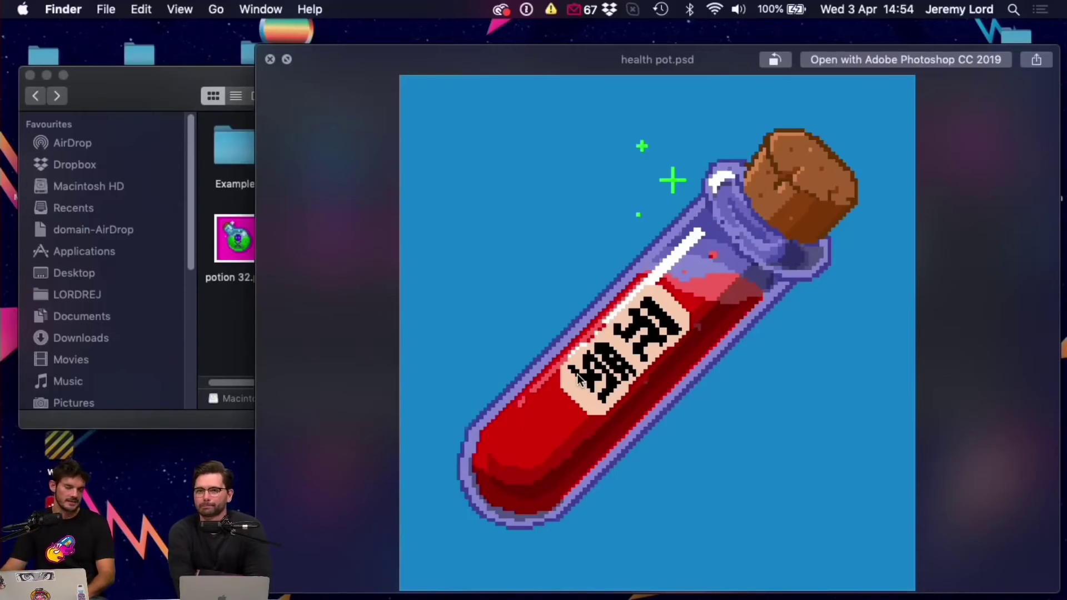
pyautogui.press('space')
pyautogui.click(756, 333)
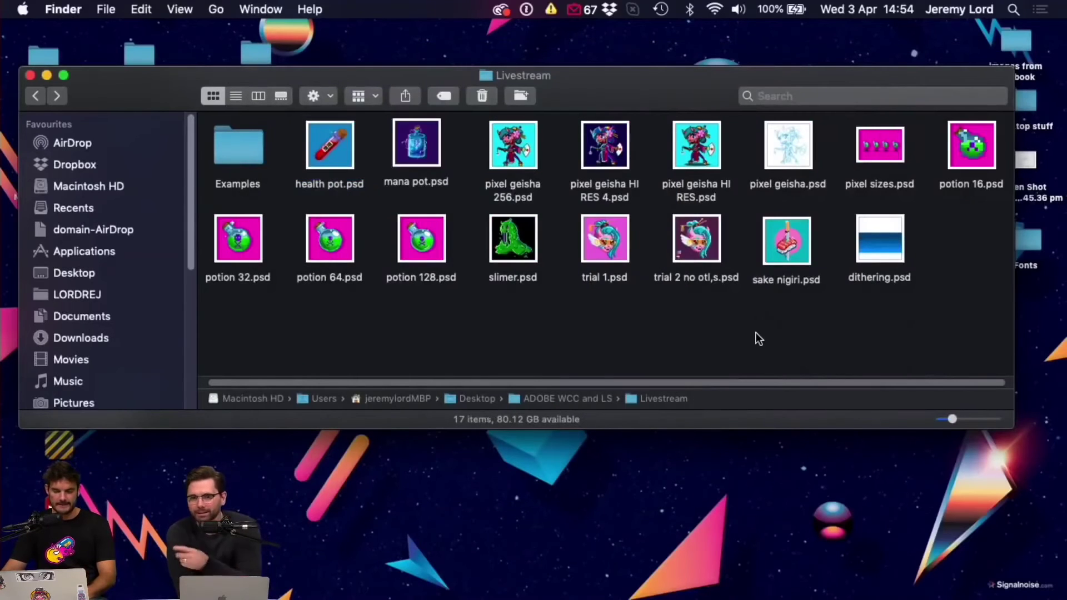
# - Preview health pot.psd again at a large size to examine the shading of the bottle and cork
pyautogui.click(331, 145)
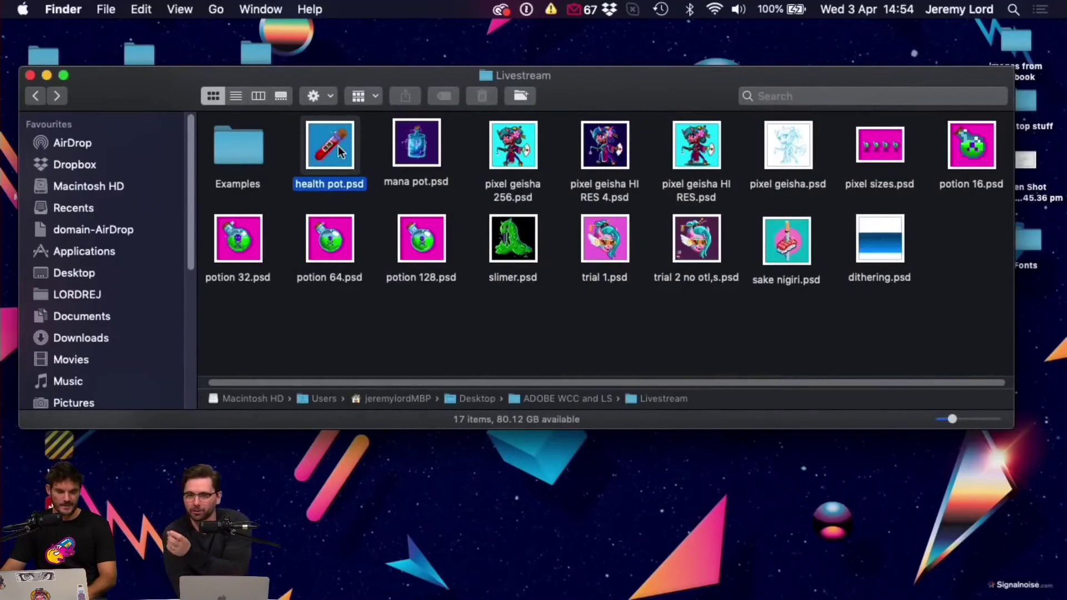
pyautogui.press('space')
pyautogui.moveTo(353, 105); pyautogui.dragTo(268, 62)
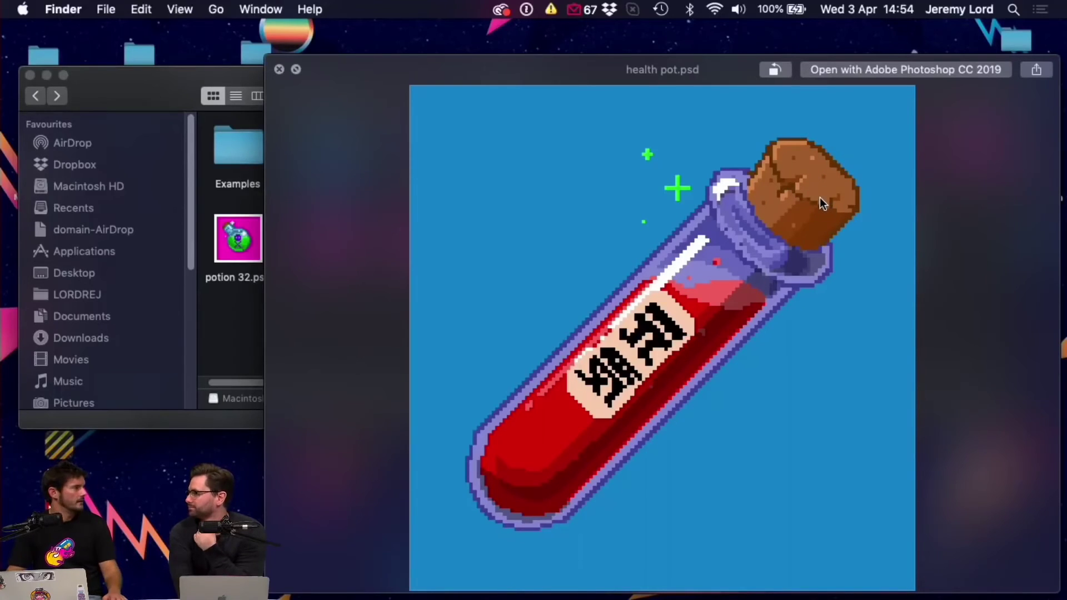
pyautogui.press('space')
# - Preview pixel sizes.psd to compare the potion drawn at 128, 64, 32 and 16 pixels, and close it
pyautogui.click(878, 146)
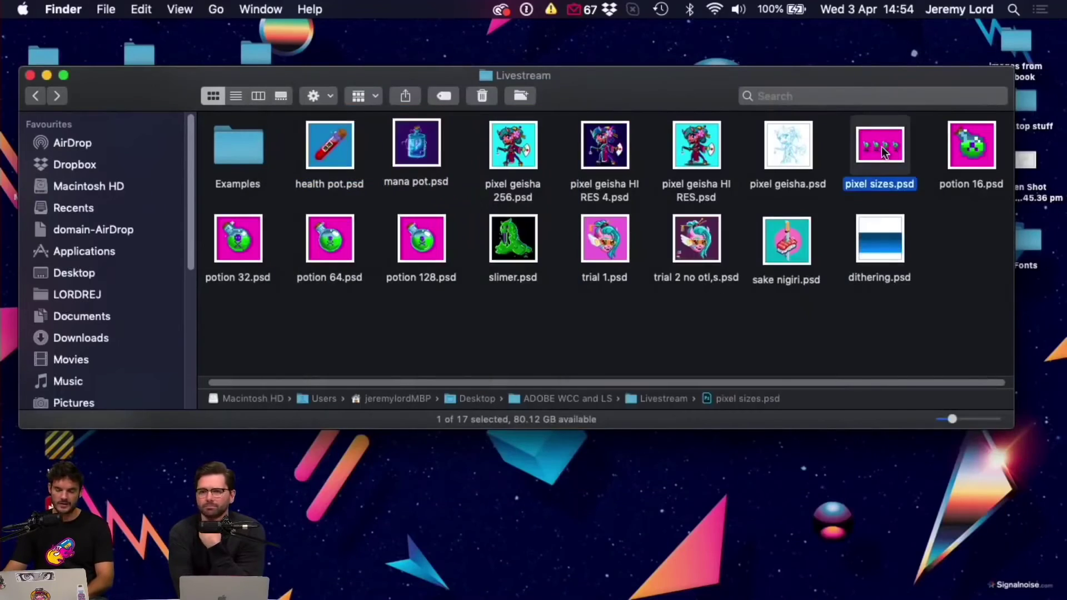
pyautogui.press('space')
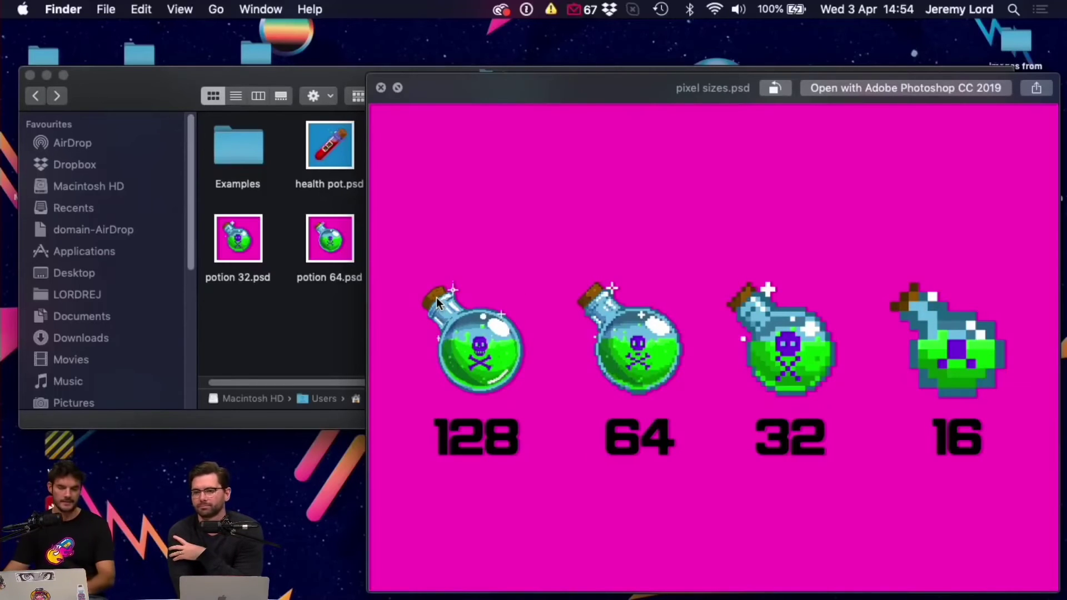
pyautogui.press('space')
pyautogui.click(678, 327)
# - Preview sake nigiri.psd at an enlarged size to examine its pixel shading, and close it
pyautogui.click(783, 251)
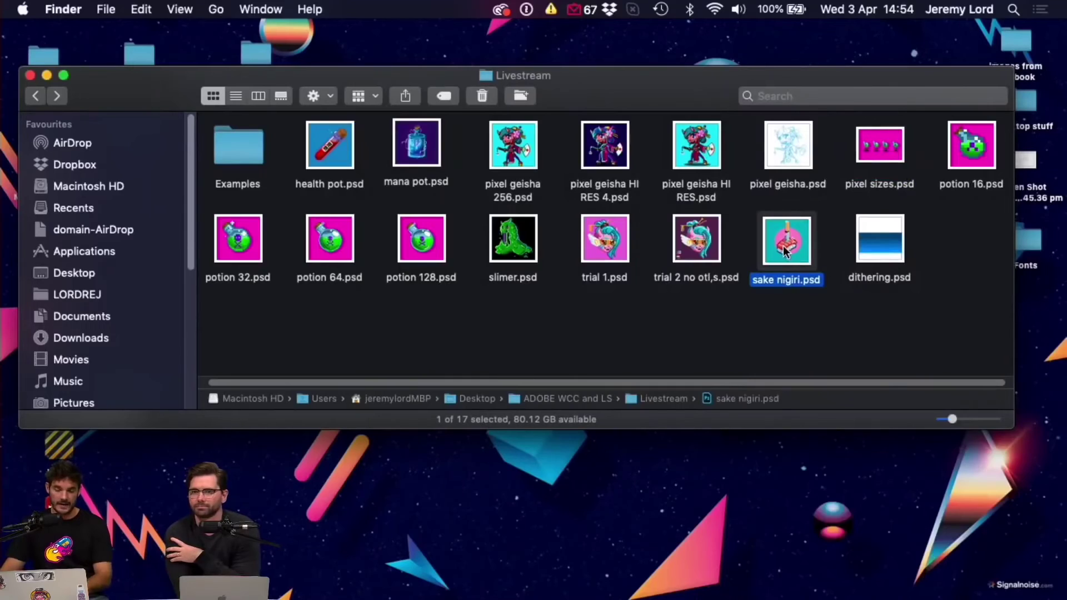
pyautogui.press('space')
pyautogui.moveTo(749, 403); pyautogui.dragTo(321, 64)
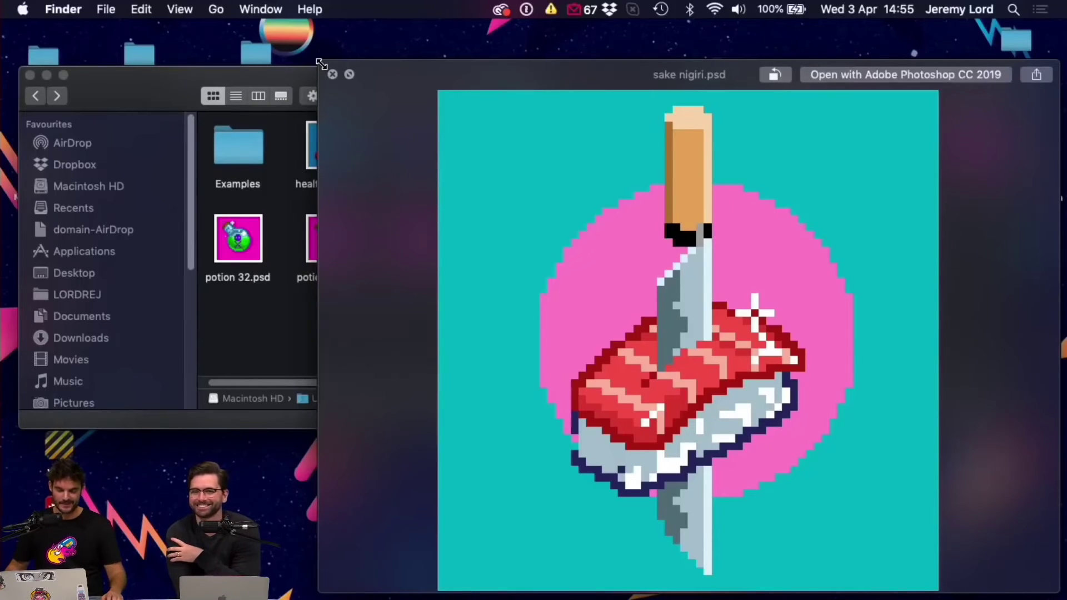
pyautogui.press('space')
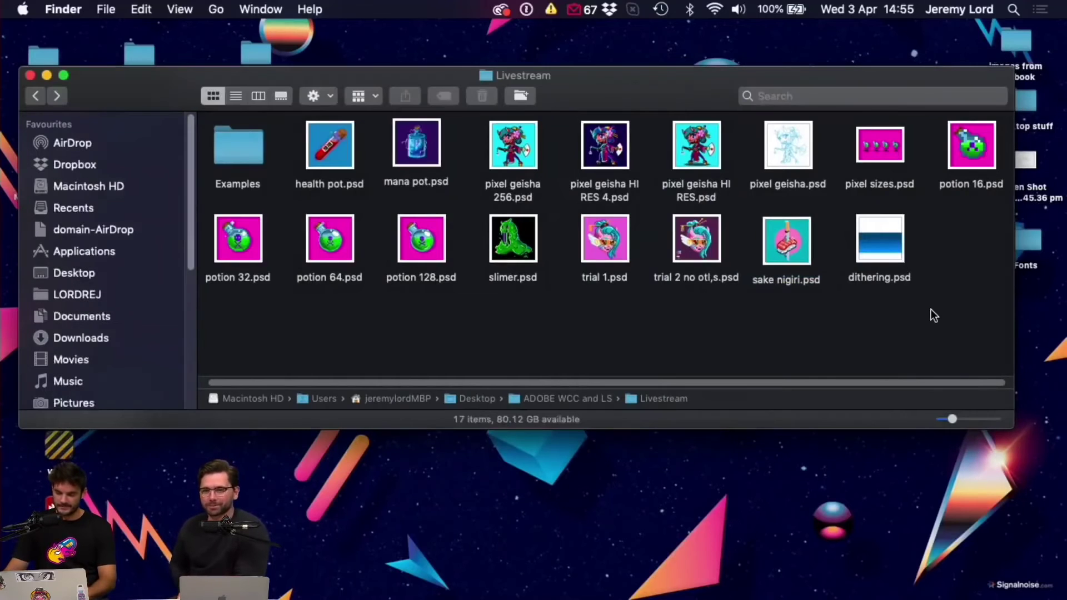
# - Switch to Photoshop and bring up dithering.psd in full-screen mode with menu bar
pyautogui.click(333, 584)
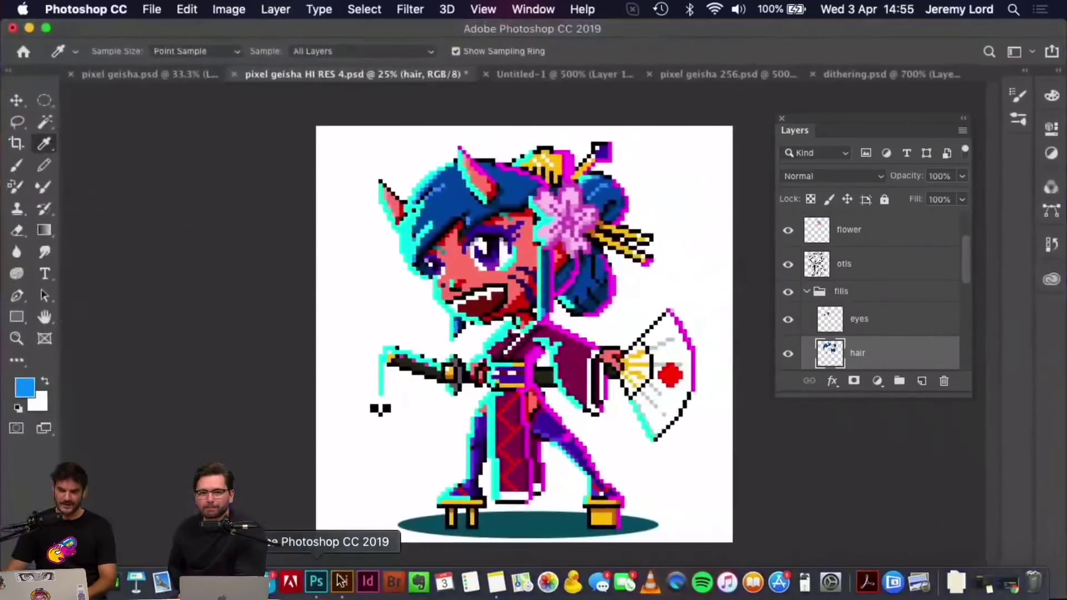
pyautogui.click(883, 73)
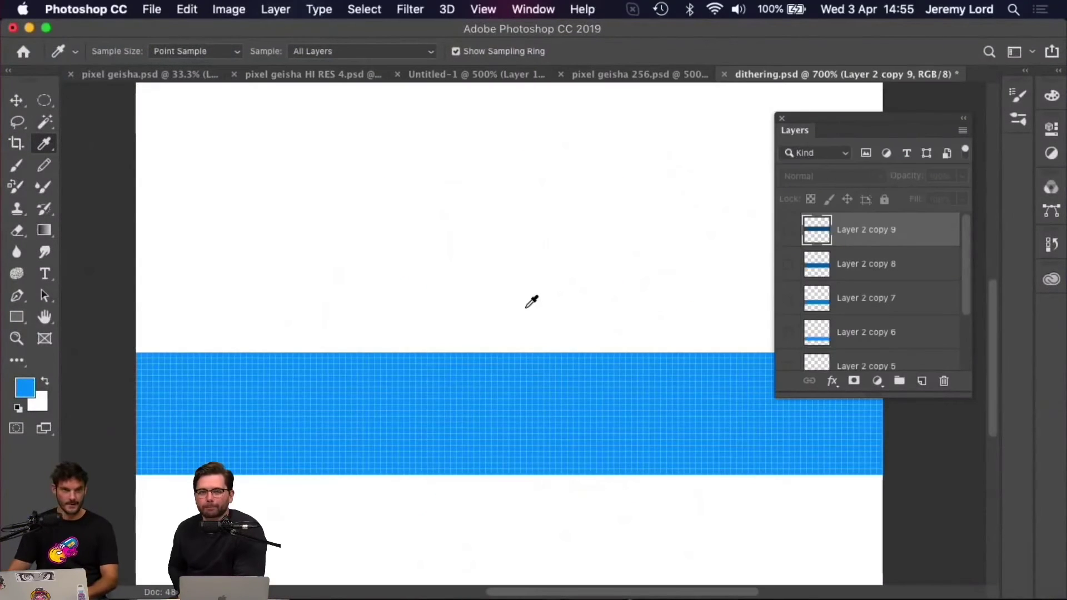
pyautogui.press('super+plus')
pyautogui.press('super+minus')
pyautogui.press('super+minus')
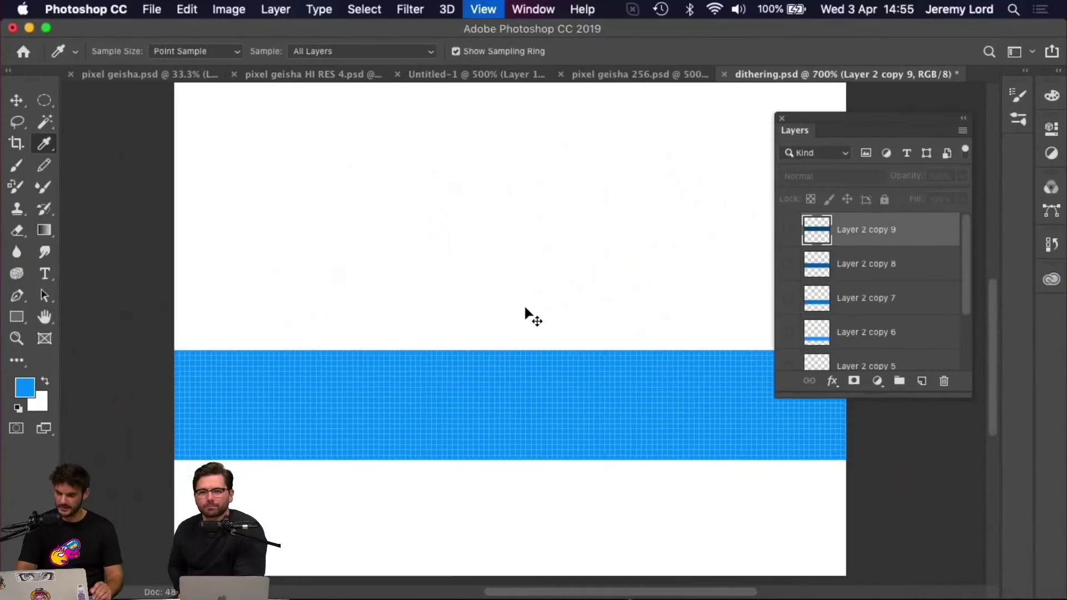
pyautogui.press('super+plus')
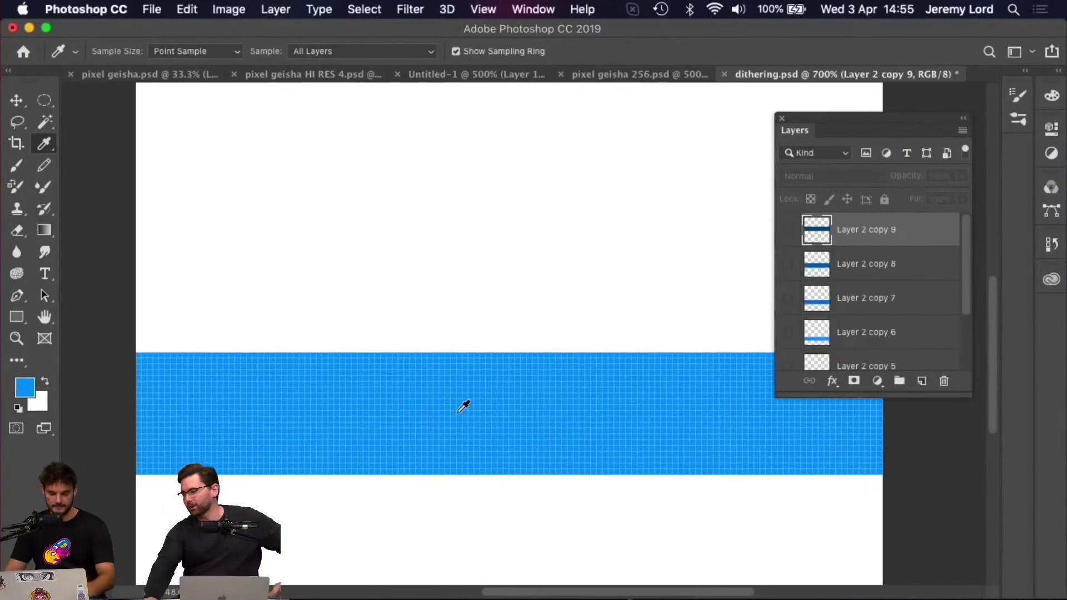
pyautogui.press('f')
pyautogui.hscroll(3, 466, 405)
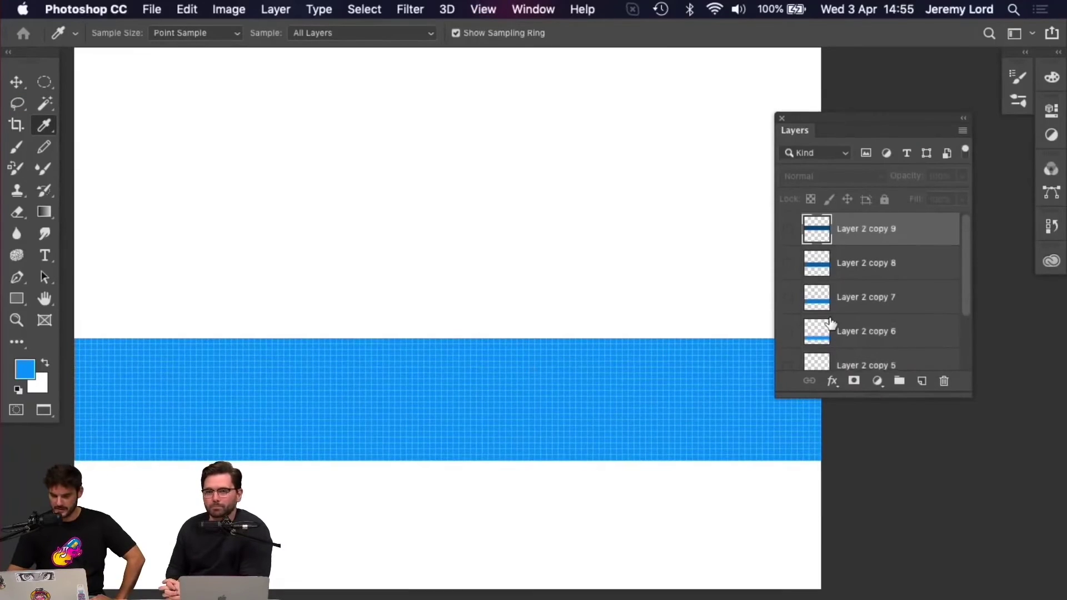
# - Compare the plain blue band on Layer 1 with the dithered band on Layer 2 copy 6 by toggling their visibility
pyautogui.scroll(-3, 832, 328)
pyautogui.scroll(2, 820, 317)
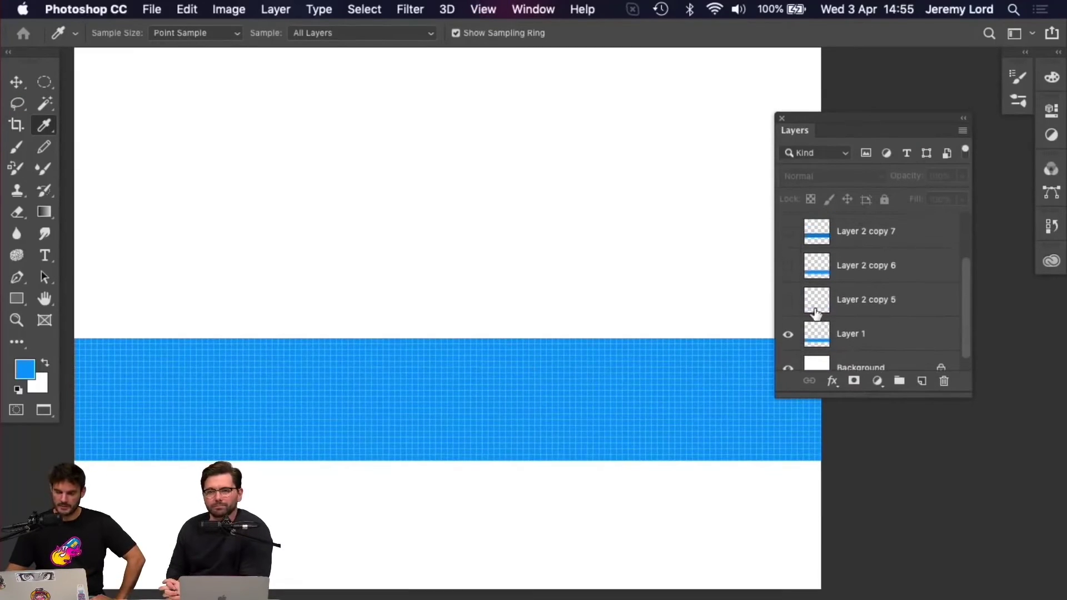
pyautogui.click(788, 334)
pyautogui.click(788, 267)
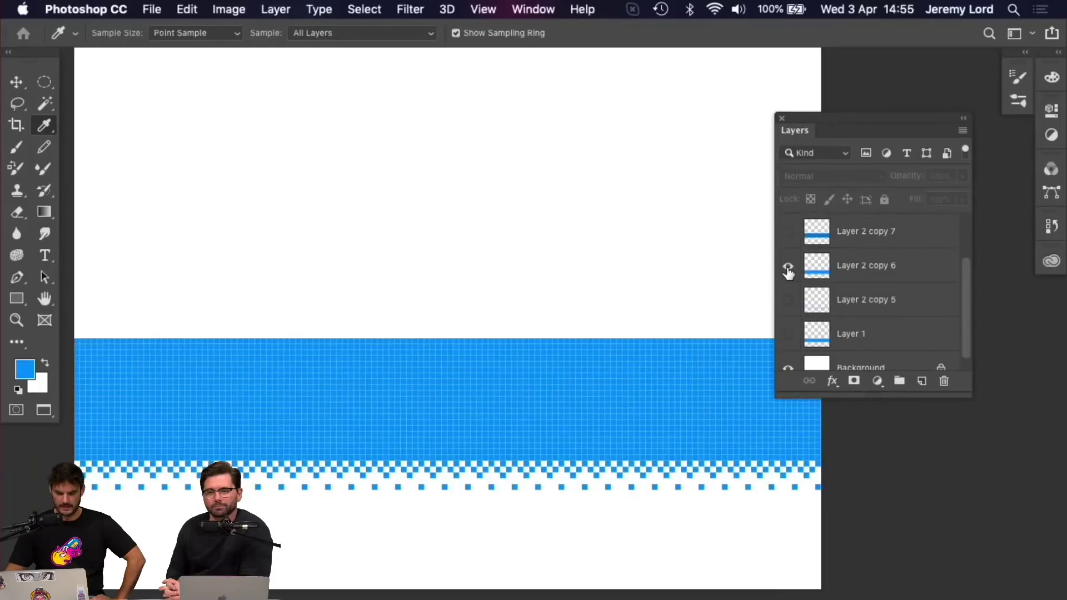
pyautogui.click(788, 268)
pyautogui.click(788, 335)
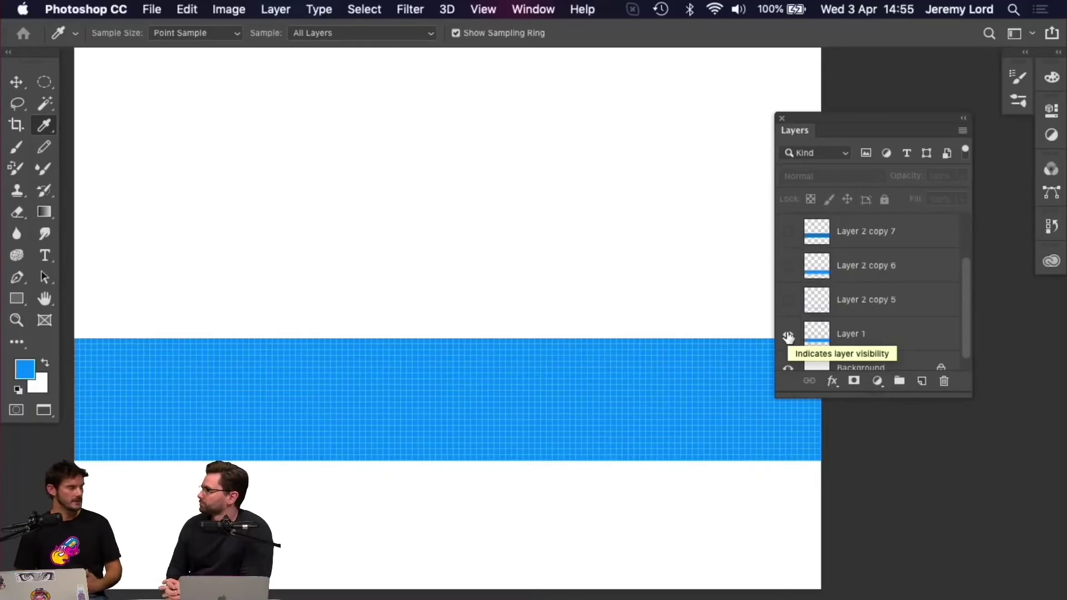
# - Hide Layer 1 and show Layer 2 copy 6 through Layer 2 copy 9 to examine the stacked blue dithered gradient
pyautogui.click(787, 334)
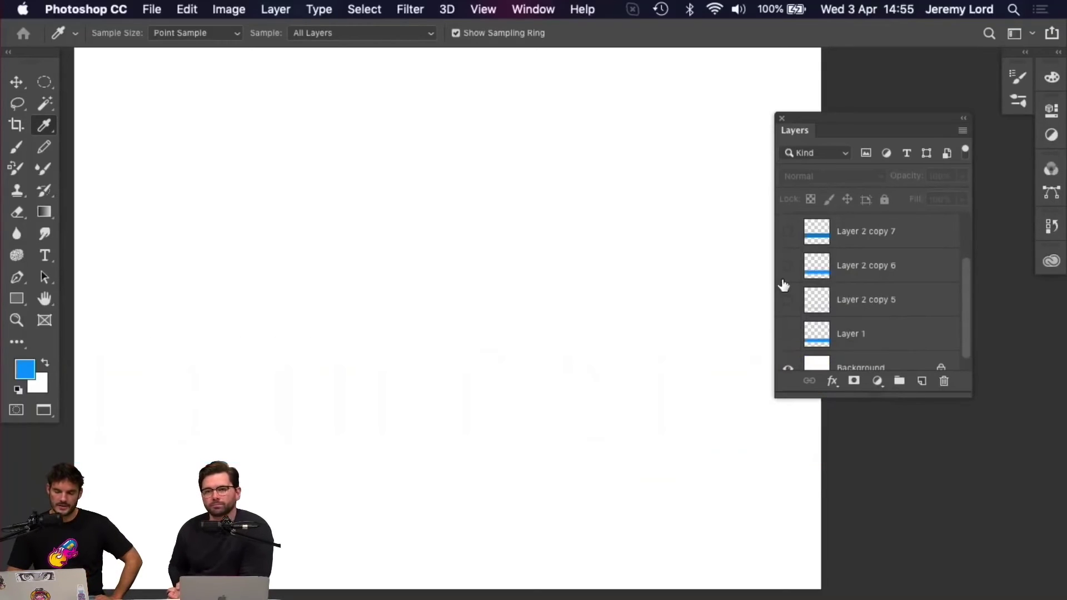
pyautogui.click(788, 266)
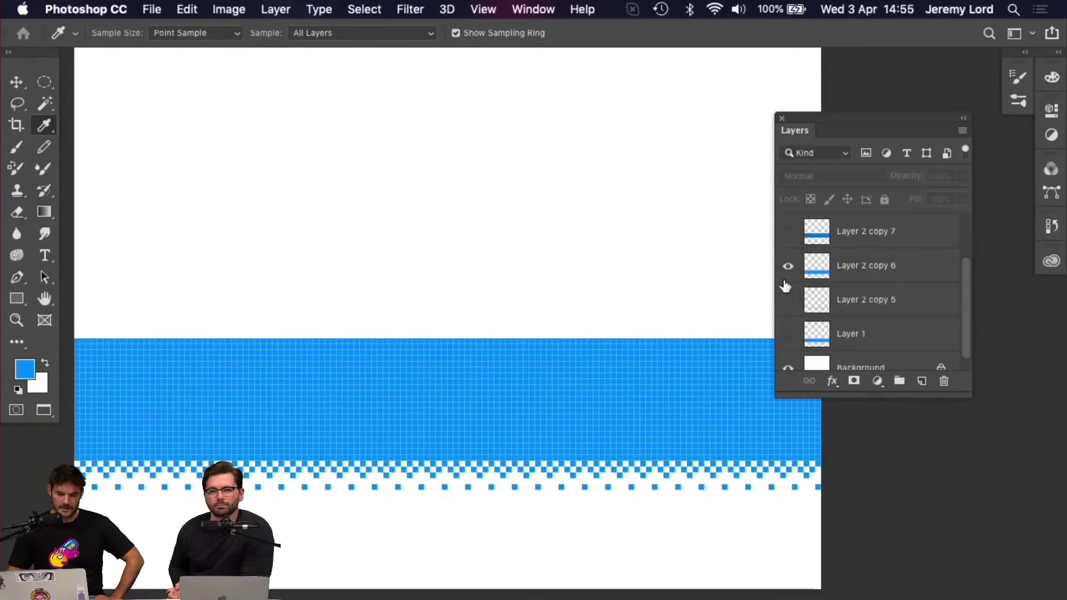
pyautogui.click(788, 233)
pyautogui.scroll(2, 789, 262)
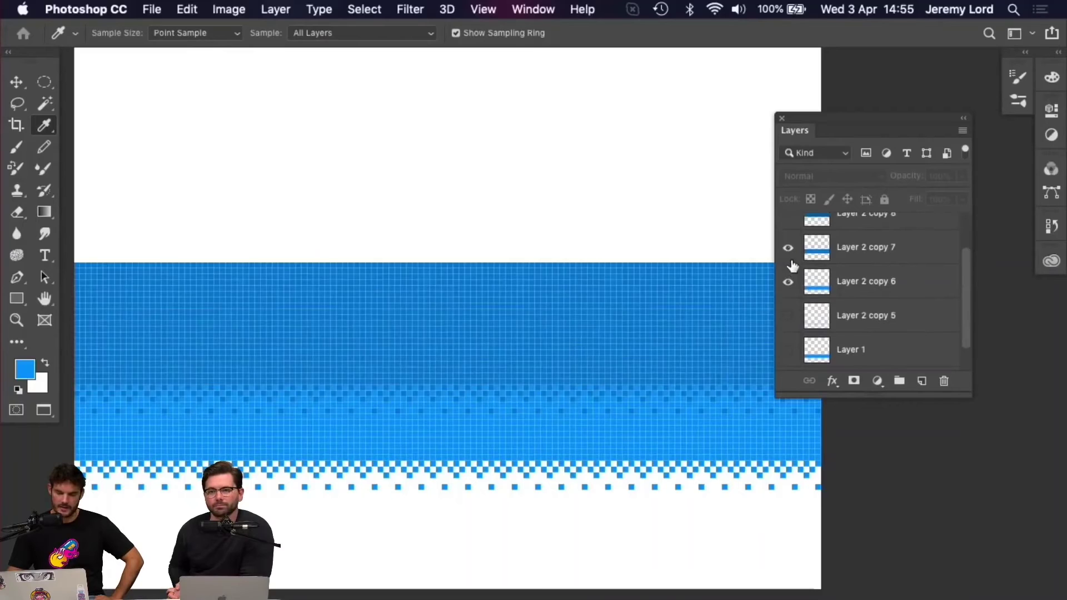
pyautogui.click(788, 219)
pyautogui.scroll(1, 788, 278)
pyautogui.click(788, 230)
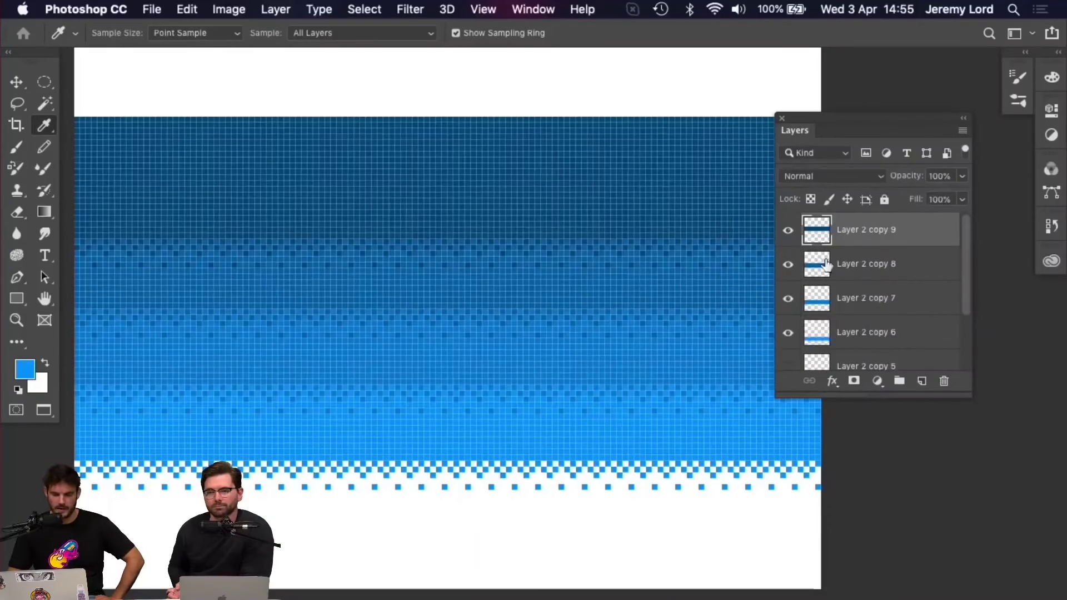
# - Hide Layer 2 copy 6 through copy 9, and make Layer 1 visible and active
pyautogui.moveTo(788, 229); pyautogui.dragTo(788, 333)
pyautogui.scroll(-3, 789, 339)
pyautogui.click(788, 324)
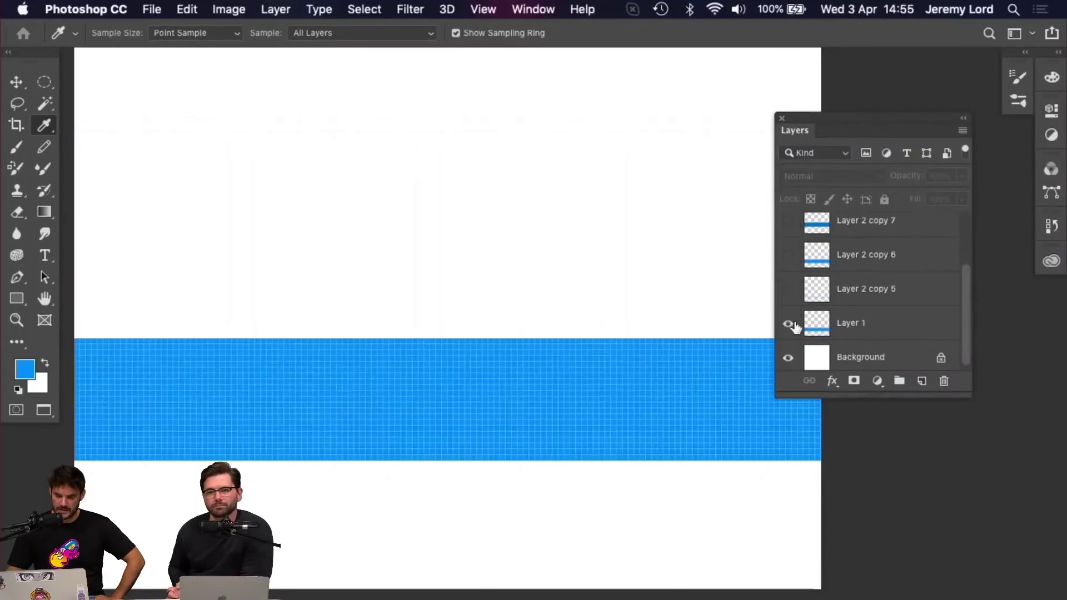
pyautogui.click(885, 326)
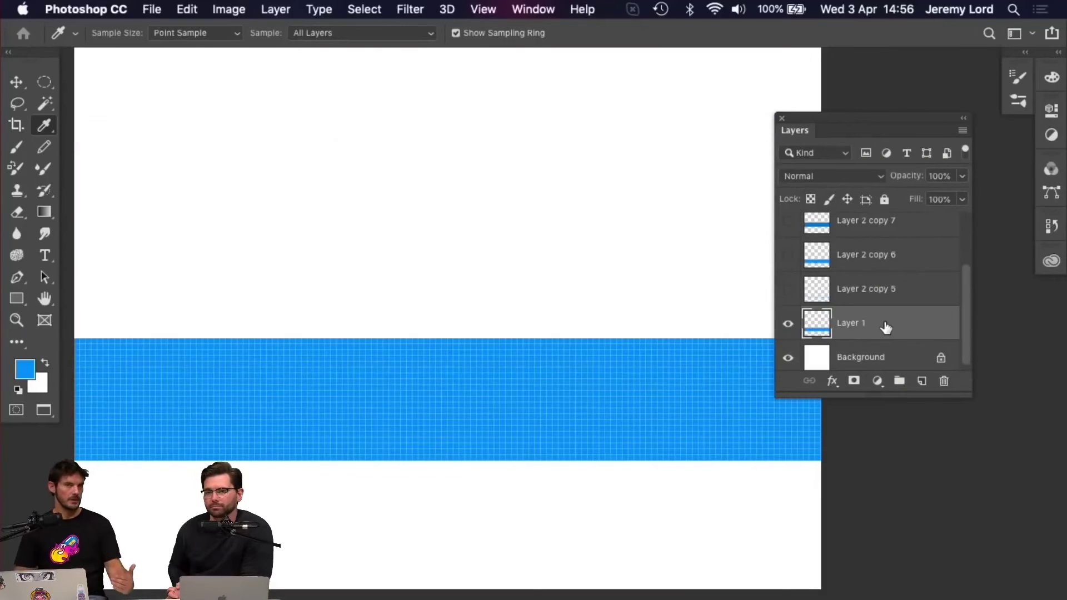
# - Try clearing a rectangular selection above the blue band with a dark red background colour set, and deselect
pyautogui.press('m')
pyautogui.hotkey('shift', 'm')
pyautogui.moveTo(249, 158); pyautogui.dragTo(576, 285)
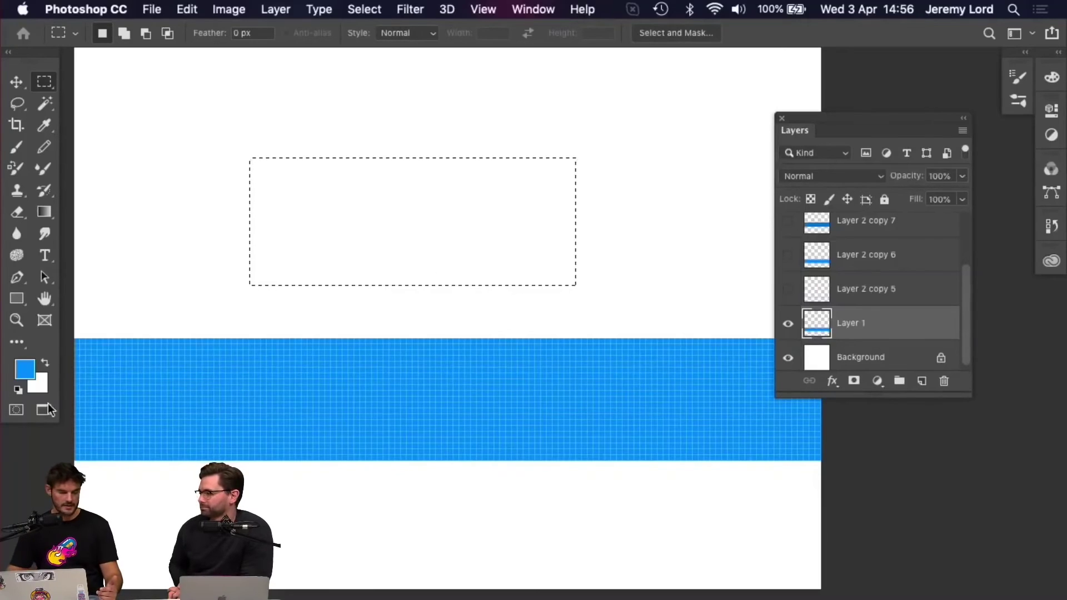
pyautogui.click(38, 383)
pyautogui.click(758, 143)
pyautogui.click(995, 78)
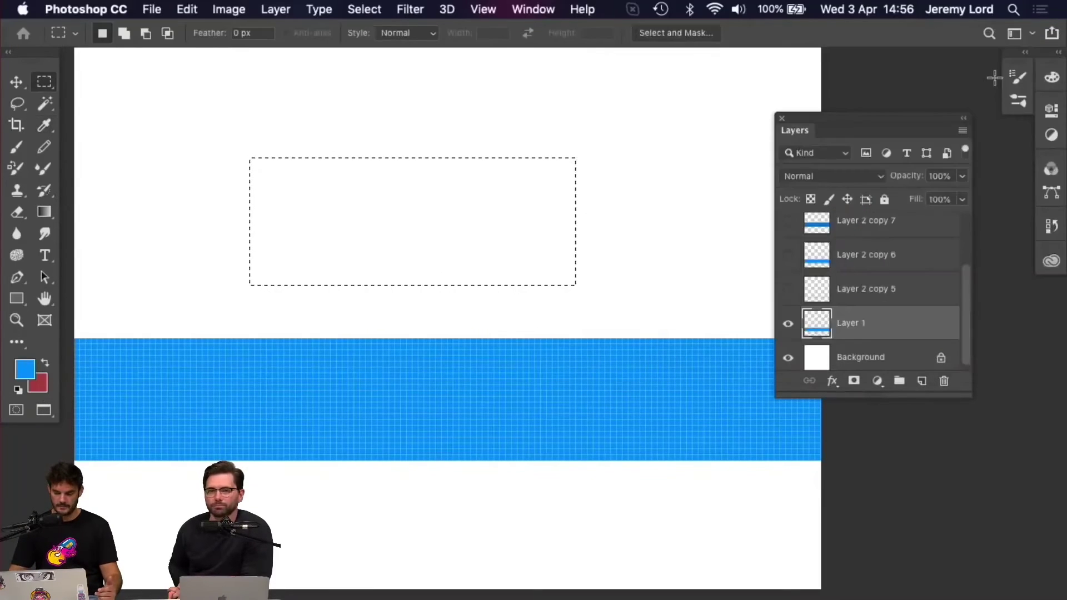
pyautogui.press('Delete')
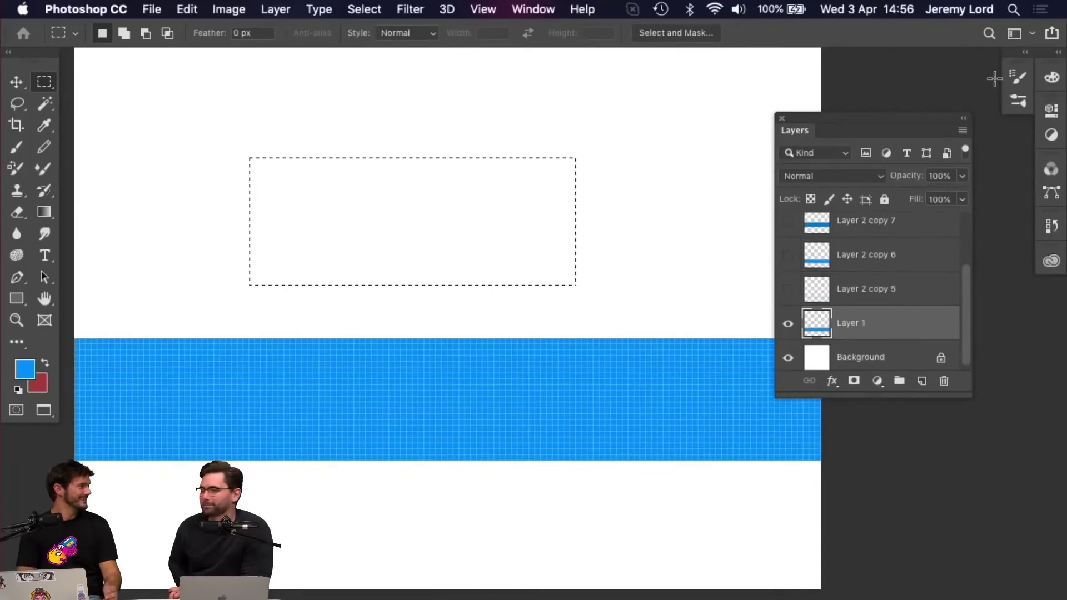
pyautogui.press('super+d')
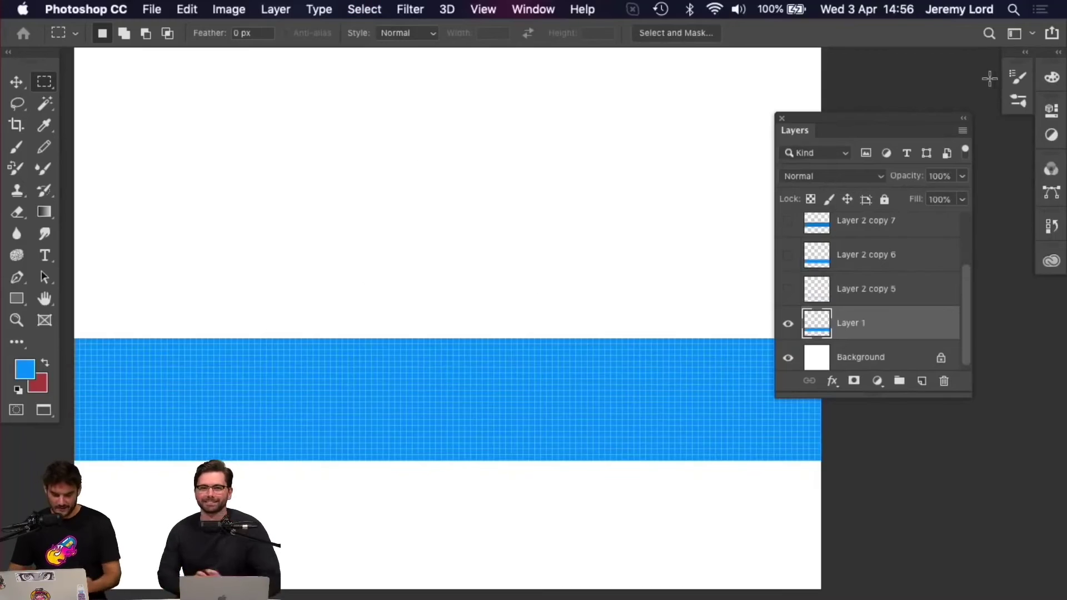
# - On a new layer above Layer 1, pencil three alternating blue pixels along the top edge of the band near its left end
pyautogui.press('super+equal')
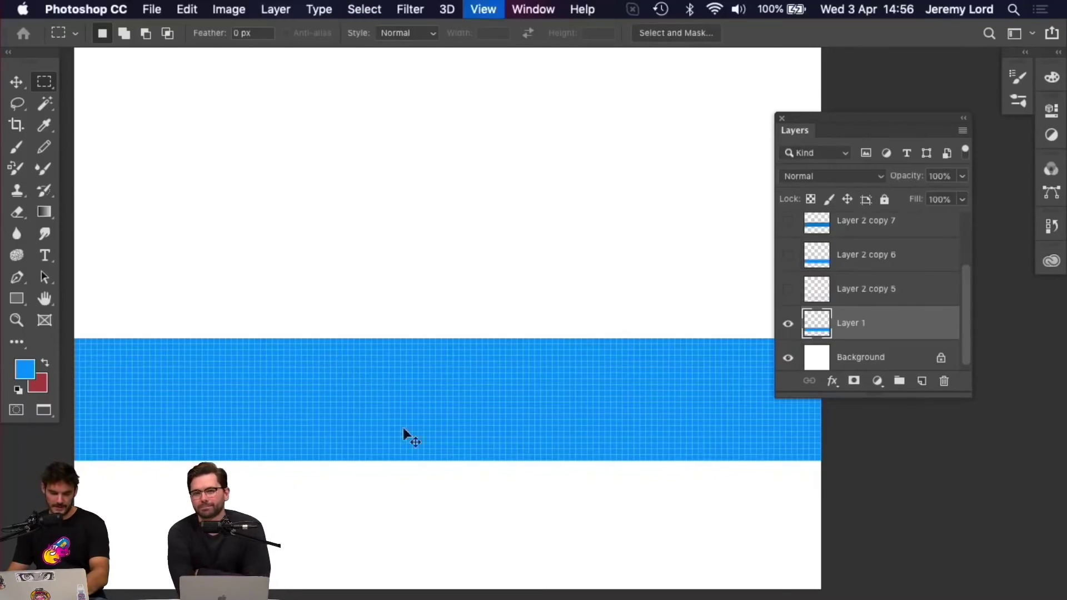
pyautogui.hscroll(-10, 465, 418)
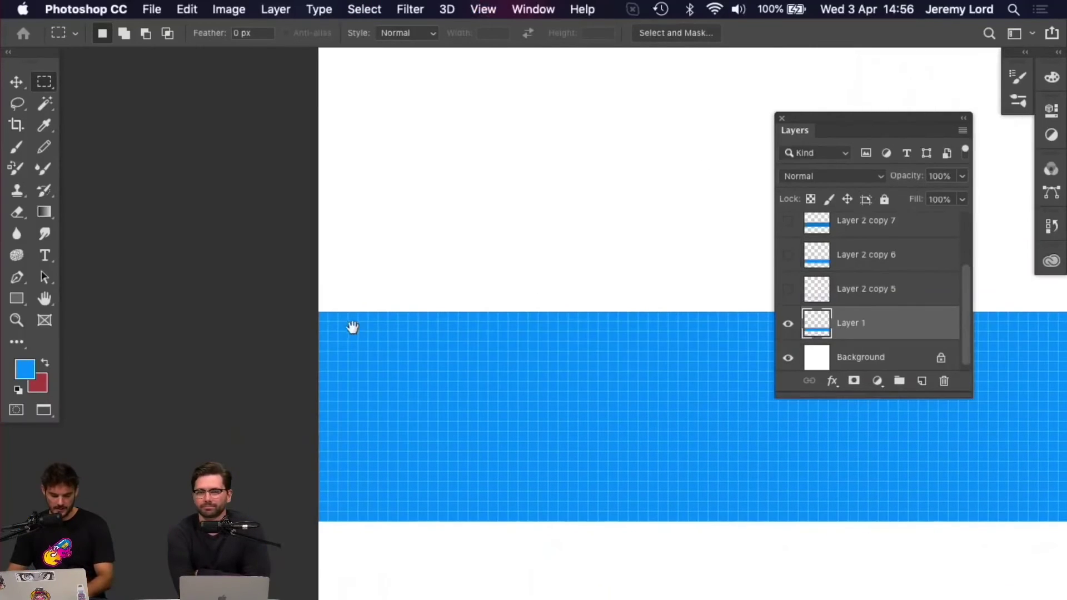
pyautogui.press('b')
pyautogui.press('super+equal')
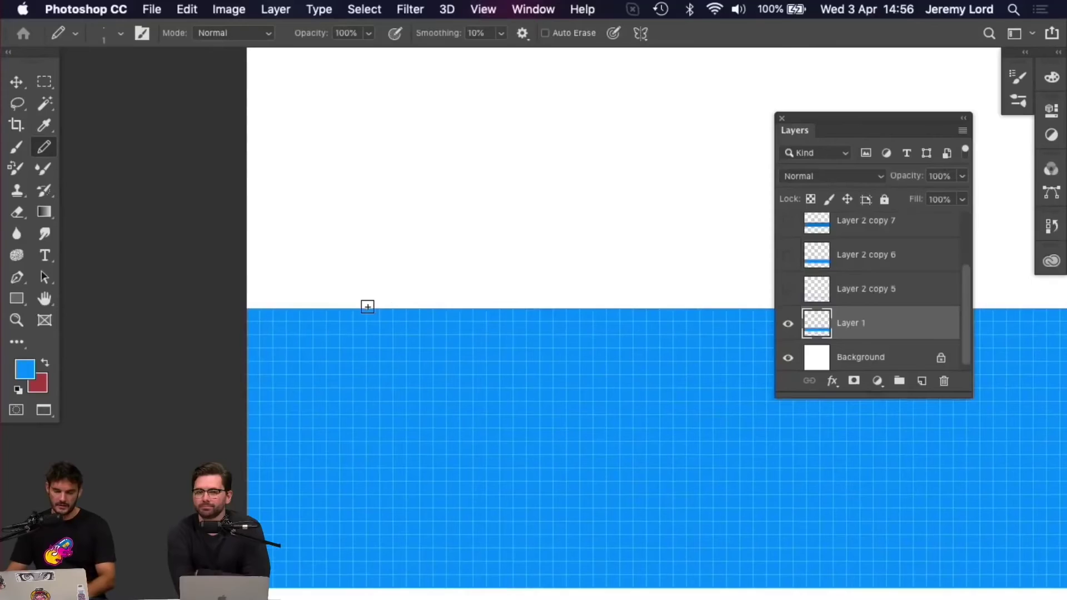
pyautogui.click(922, 381)
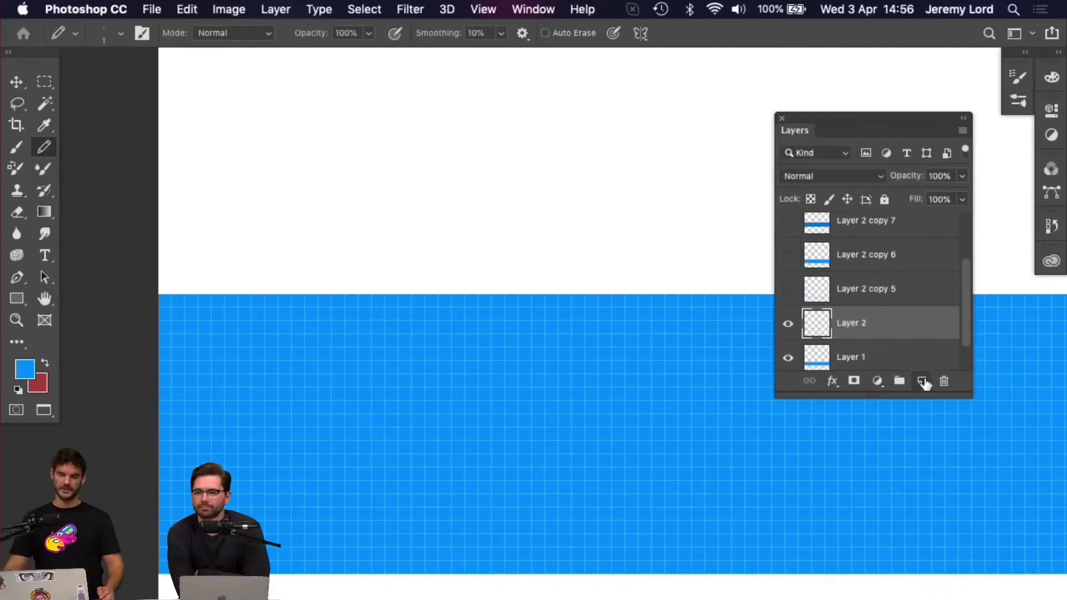
pyautogui.click(191, 286)
pyautogui.click(219, 286)
pyautogui.click(245, 286)
# - Duplicate the three blue pixels alongside to continue the alternating pattern, and merge the copy with Layer 2
pyautogui.press('v')
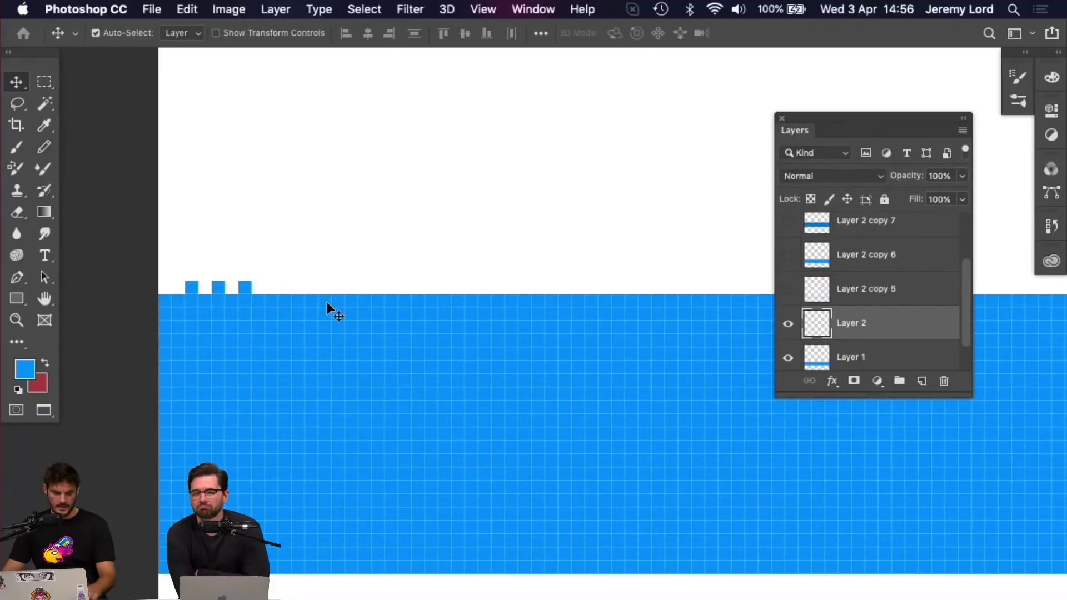
pyautogui.moveTo(245, 288); pyautogui.dragTo(323, 292)
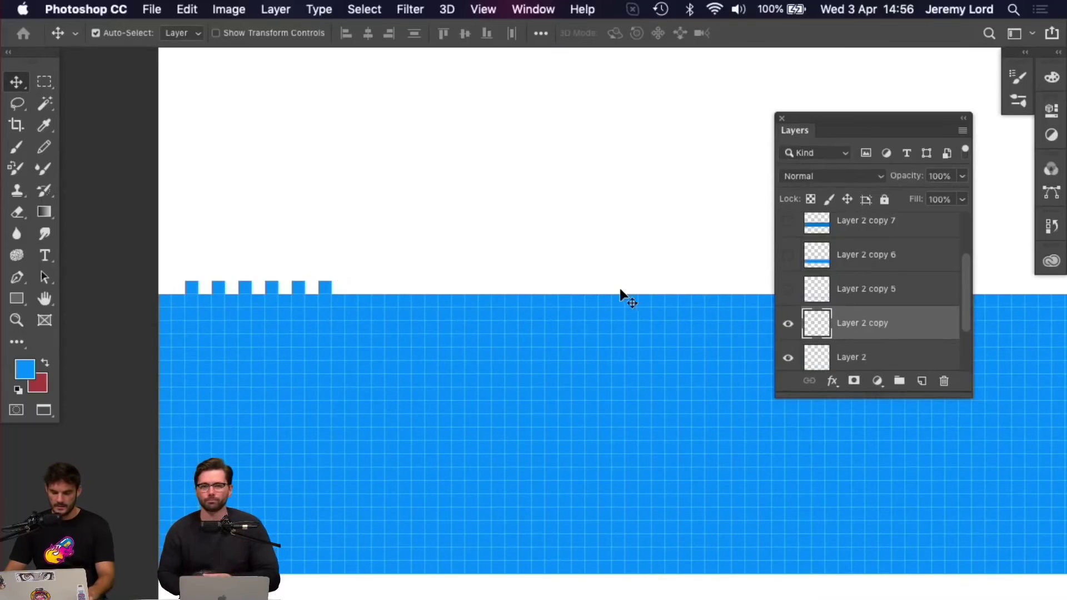
pyautogui.scroll(-1, 862, 333)
pyautogui.click(788, 331)
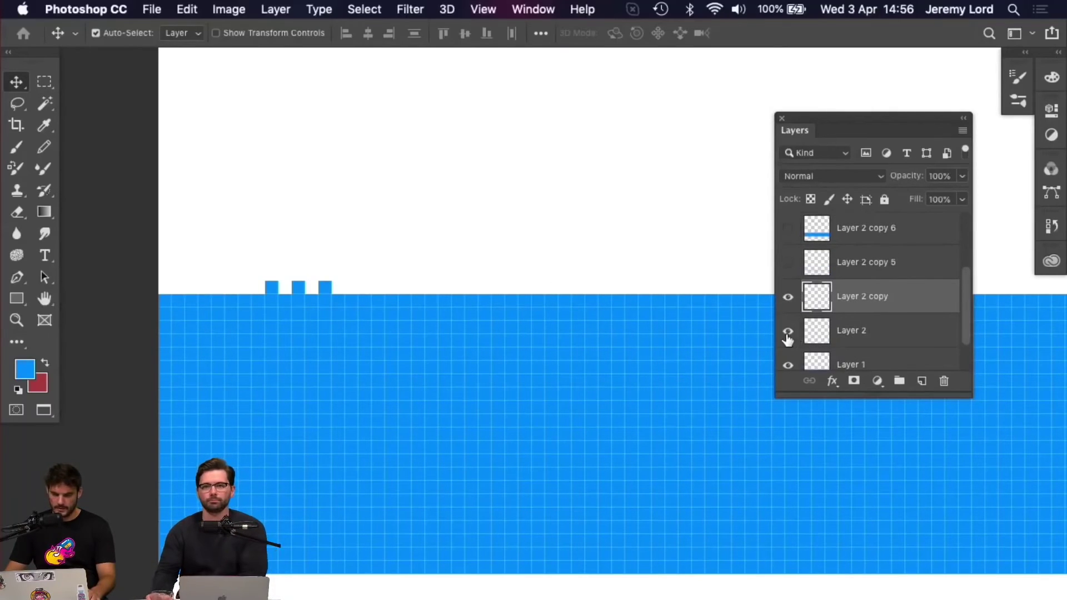
pyautogui.click(788, 332)
pyautogui.keyDown('shift'); pyautogui.click(863, 332); pyautogui.keyUp('shift')
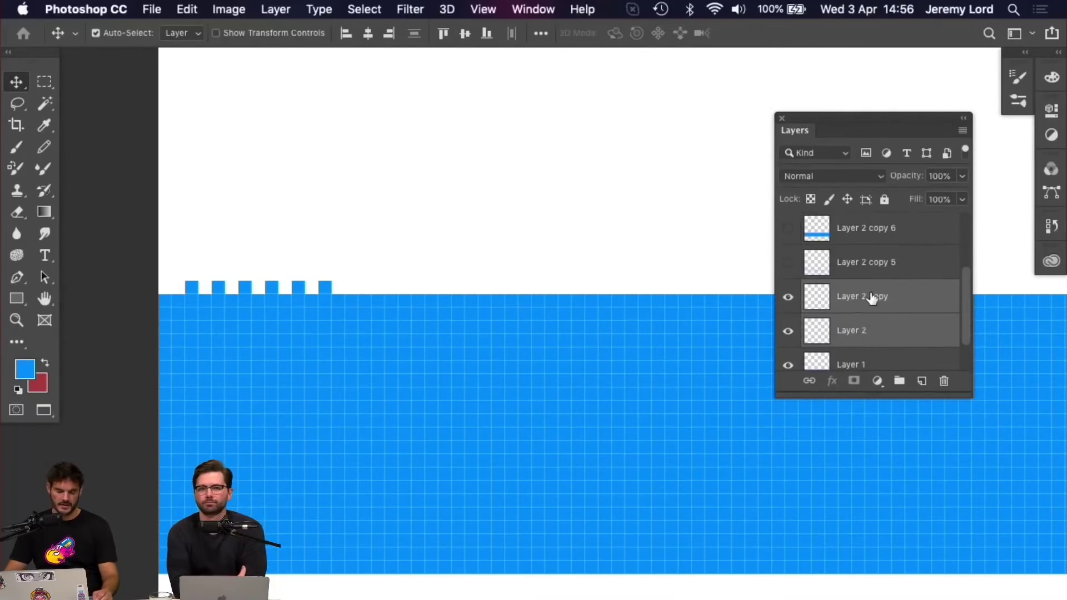
pyautogui.press('super+e')
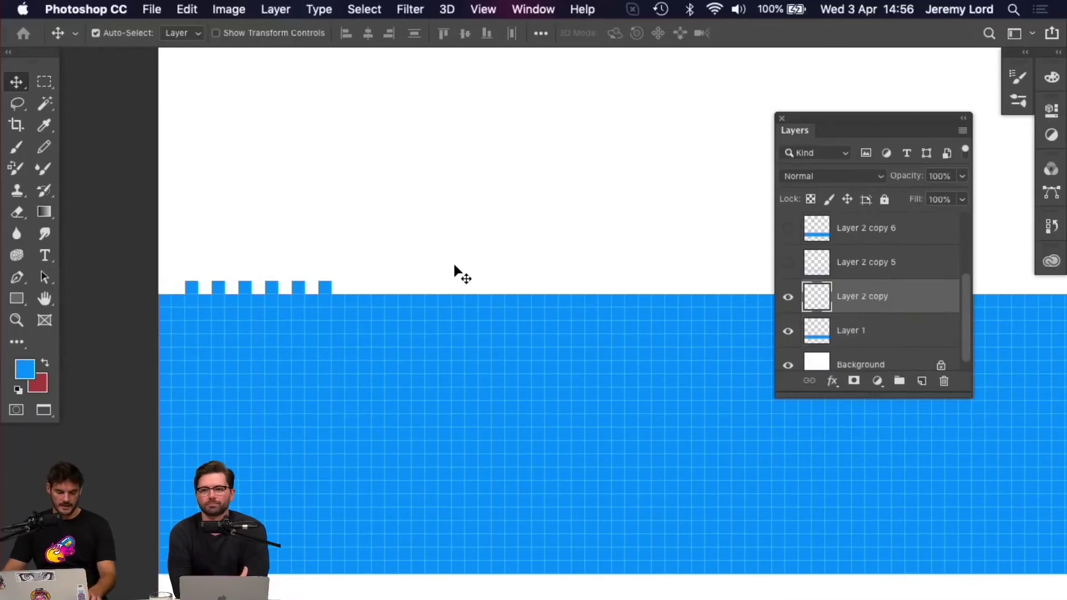
# - Duplicate the row of six pixels to the right with the same spacing, and merge both layers
pyautogui.moveTo(325, 290); pyautogui.dragTo(481, 291)
pyautogui.keyDown('shift'); pyautogui.click(867, 333); pyautogui.keyUp('shift')
pyautogui.press('super+e')
# - Duplicate the twelve-pixel row and align the copy to continue the even spacing along the band's top edge
pyautogui.moveTo(490, 292); pyautogui.dragTo(755, 302)
pyautogui.hscroll(10, 438, 312)
pyautogui.moveTo(470, 282); pyautogui.dragTo(511, 283)
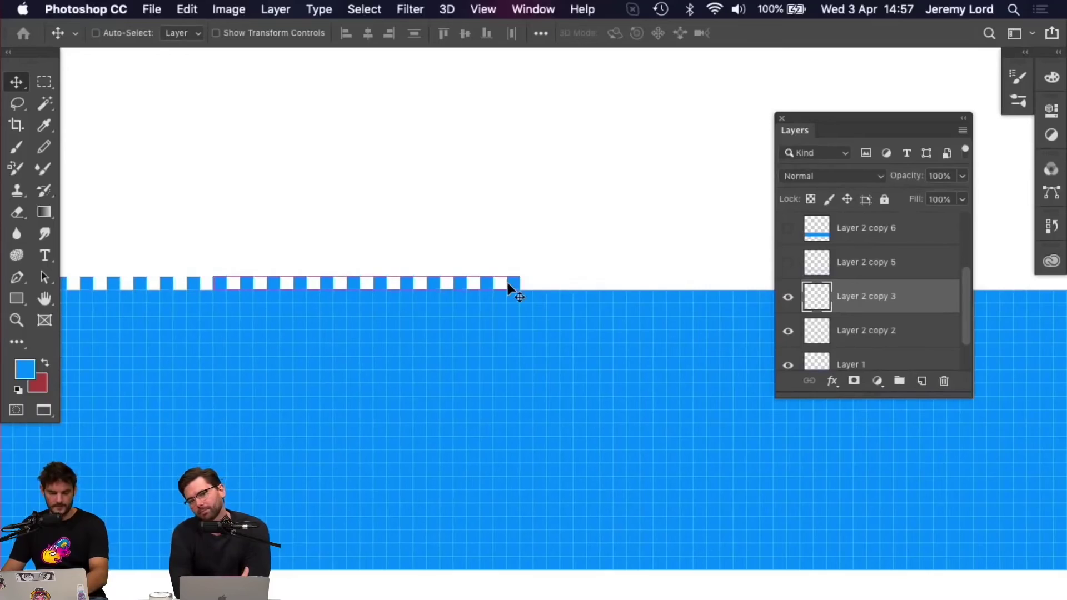
pyautogui.press('super+minus')
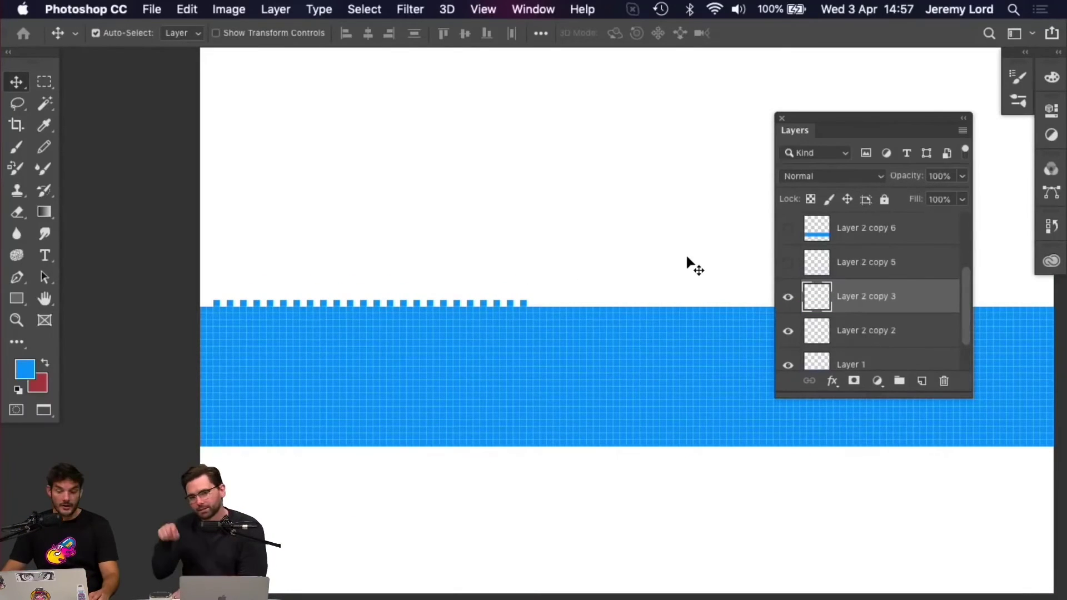
pyautogui.press('super+equal')
pyautogui.press('super+equal')
pyautogui.press('super+equal')
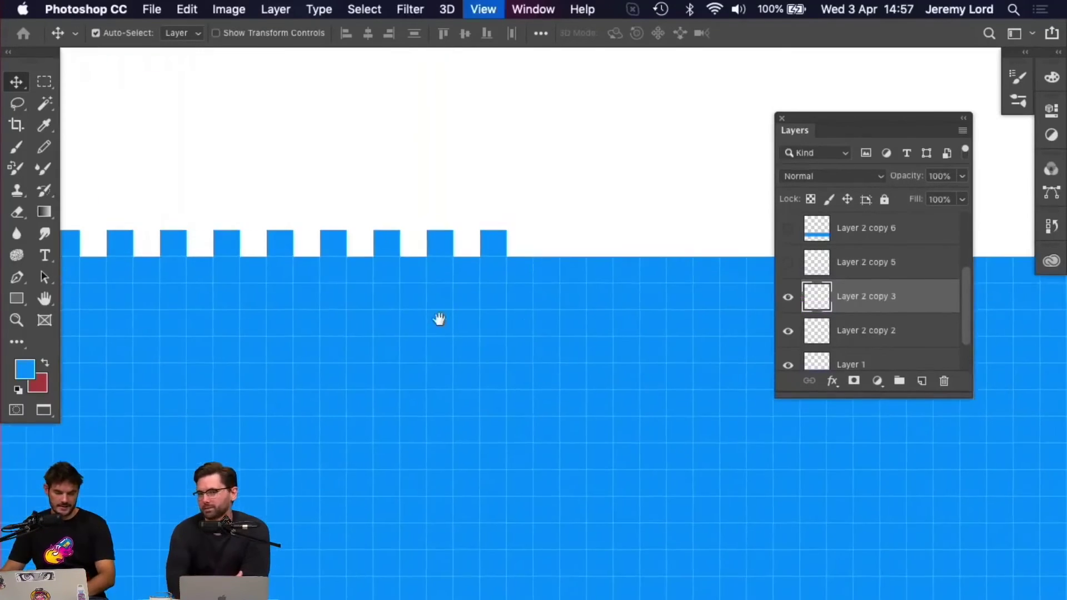
pyautogui.moveTo(519, 297)
pyautogui.mouseDown()
pyautogui.moveTo(317, 303)
pyautogui.moveTo(529, 311)
pyautogui.moveTo(501, 305)
pyautogui.moveTo(582, 276)
pyautogui.moveTo(512, 293)
pyautogui.moveTo(519, 305)
pyautogui.mouseUp()
pyautogui.press('super+minus')
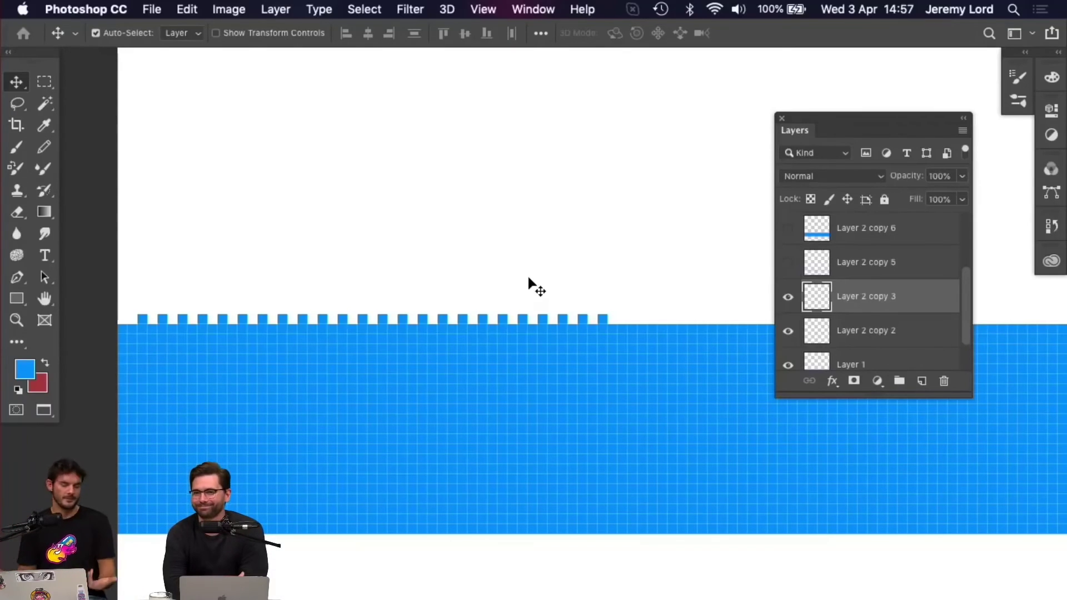
# - Add another copy of the pixel row at its right end, and merge Layer 2 copy 2, copy 3 and copy 4
pyautogui.press('super+plus')
pyautogui.moveTo(614, 270); pyautogui.dragTo(480, 275)
pyautogui.moveTo(481, 326); pyautogui.dragTo(749, 325)
pyautogui.press('super+minus')
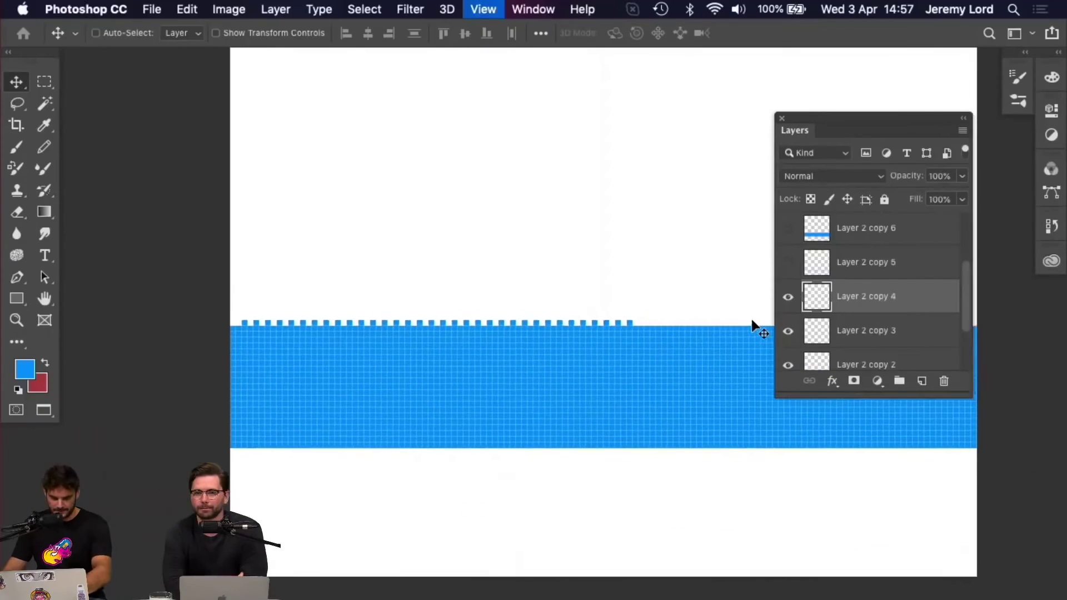
pyautogui.press('super+plus')
pyautogui.scroll(-1, 895, 344)
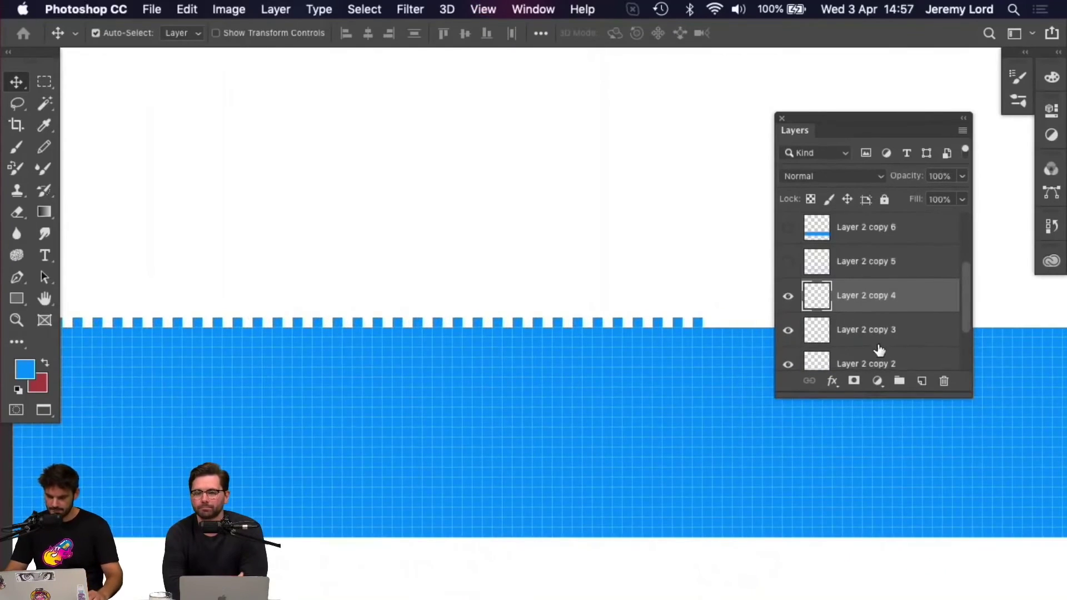
pyautogui.keyDown('shift'); pyautogui.click(882, 363); pyautogui.keyUp('shift')
pyautogui.press('super+e')
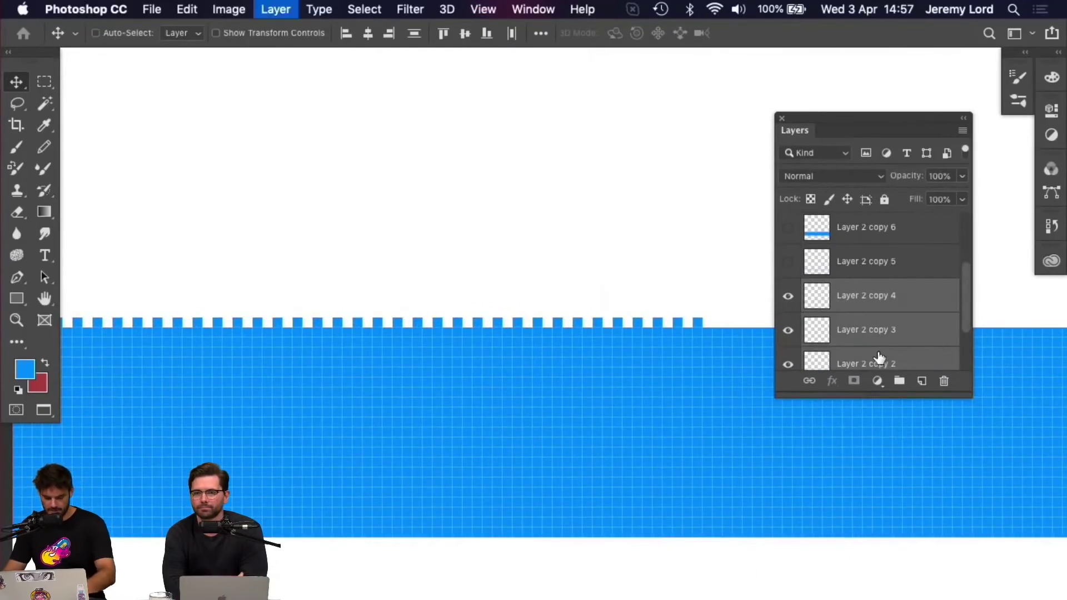
pyautogui.press('super+minus')
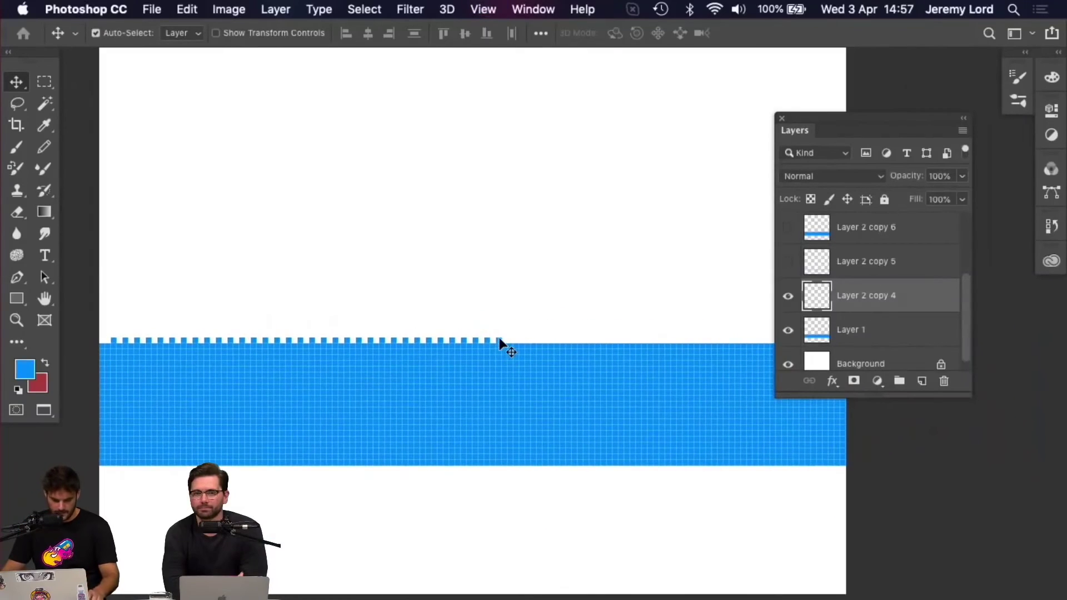
# - Duplicate the merged pixel row and align the copy to continue the even spacing to the band's right end
pyautogui.moveTo(498, 343); pyautogui.dragTo(763, 349)
pyautogui.moveTo(585, 387); pyautogui.dragTo(511, 378)
pyautogui.press('Right')
pyautogui.press('Right')
pyautogui.press('Right')
pyautogui.press('Right')
pyautogui.press('Right')
pyautogui.press('Right')
pyautogui.press('Right')
pyautogui.press('Right')
pyautogui.press('Right')
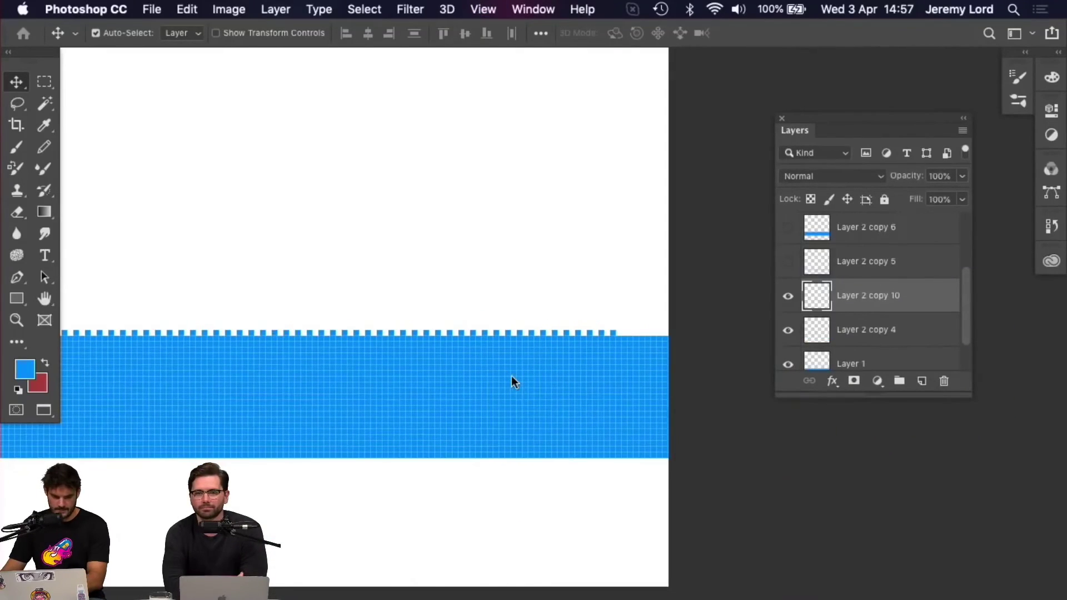
pyautogui.press('Right')
pyautogui.press('Right')
pyautogui.press('Right')
pyautogui.press('Right')
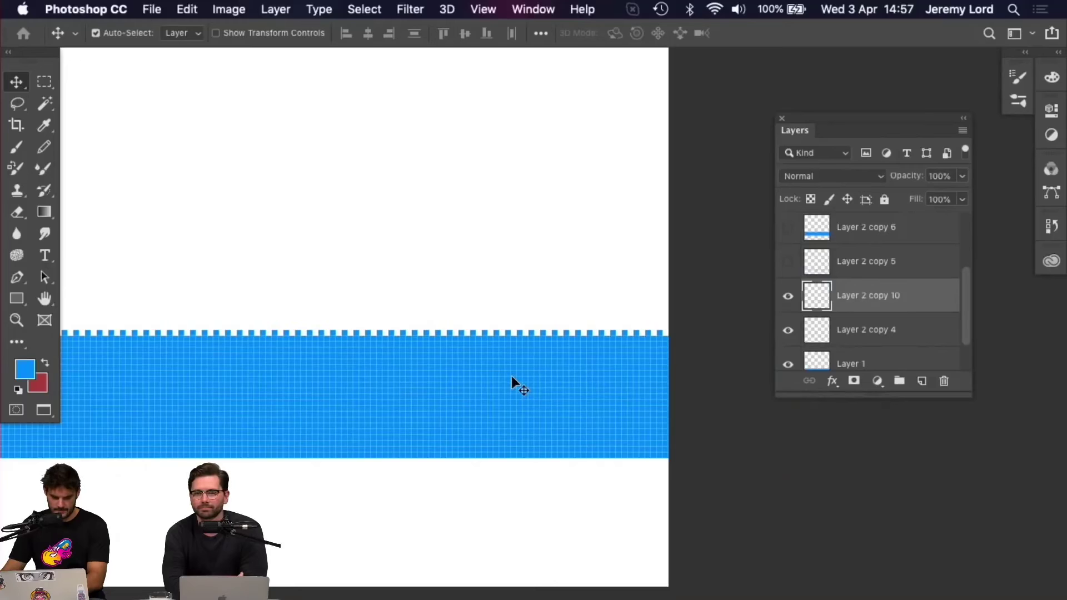
# - Merge Layer 2 copy 10 with Layer 2 copy 4 to make one full-length pixel row
pyautogui.hscroll(-5, 493, 371)
pyautogui.keyDown('shift'); pyautogui.click(878, 332); pyautogui.keyUp('shift')
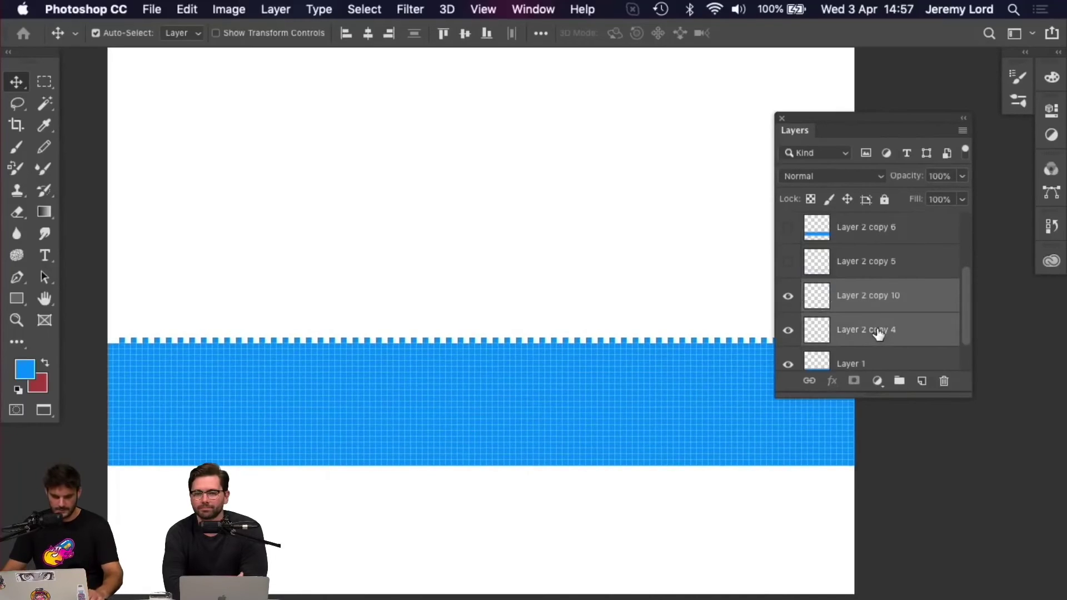
pyautogui.press('super+e')
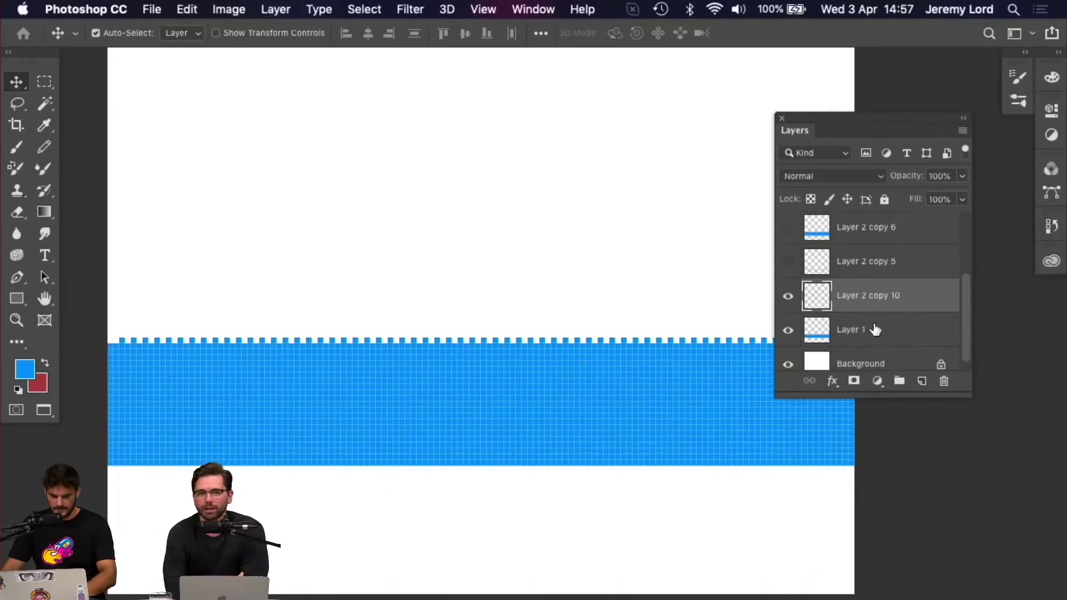
pyautogui.press('super+minus')
pyautogui.press('super+plus')
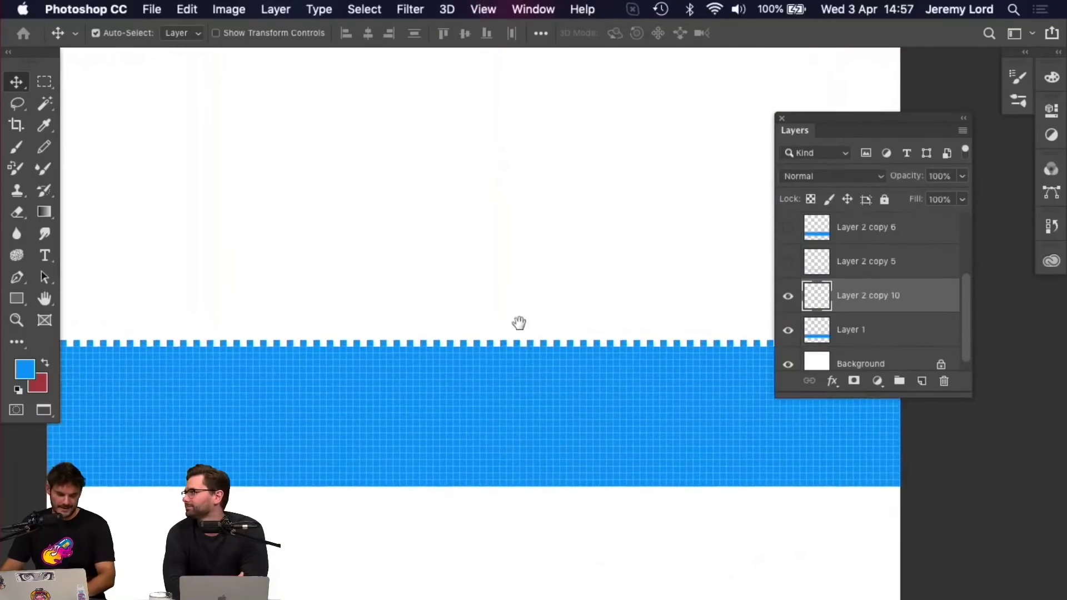
pyautogui.press('super+plus')
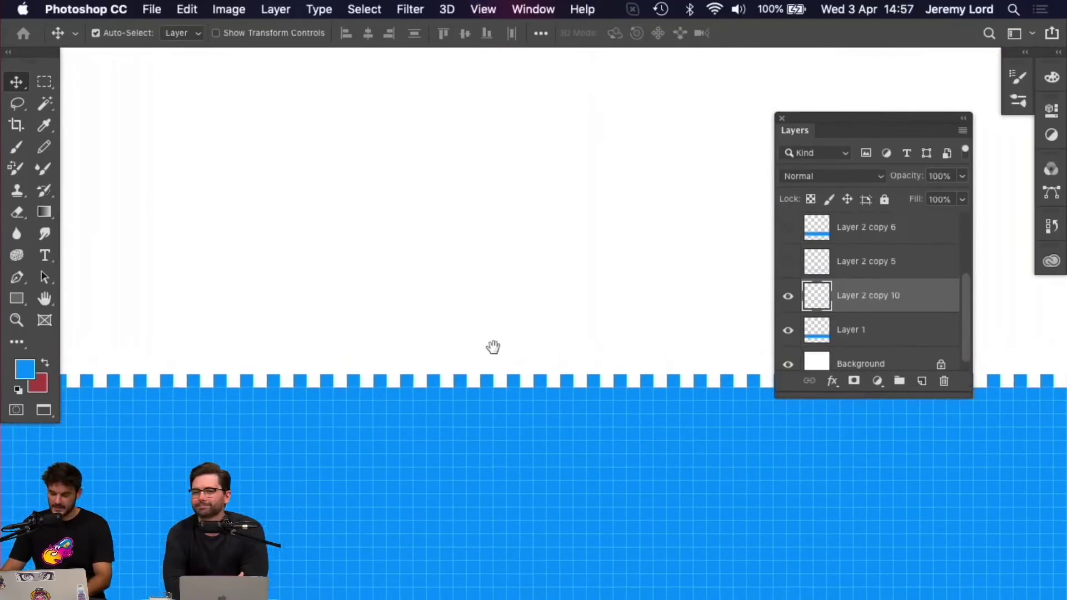
pyautogui.press('super+plus')
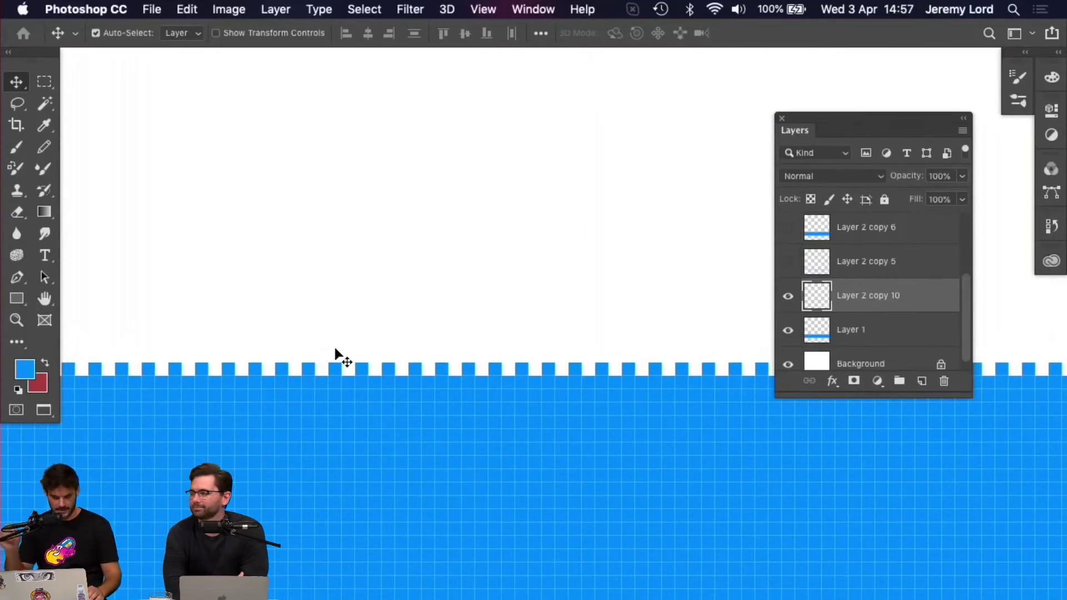
pyautogui.press('super+minus')
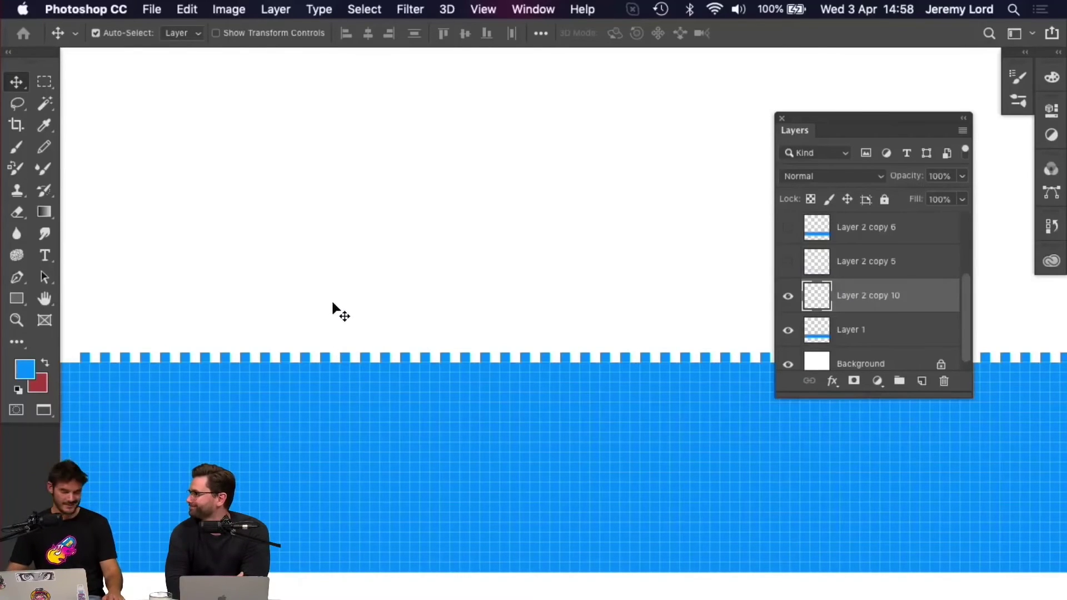
pyautogui.press('super+equal')
pyautogui.press('super+equal')
pyautogui.press('super+minus')
pyautogui.press('super+minus')
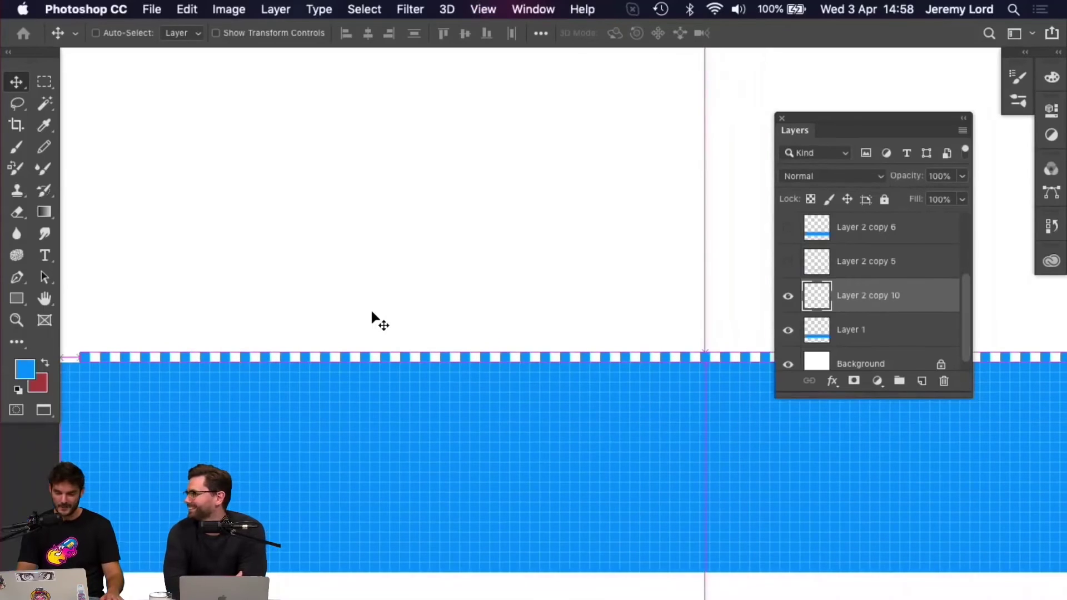
pyautogui.press('super+minus')
pyautogui.press('super+minus')
# - Duplicate the full pixel row and offset the copy one pixel up and one pixel right to form a checkerboard
pyautogui.press('super+equal')
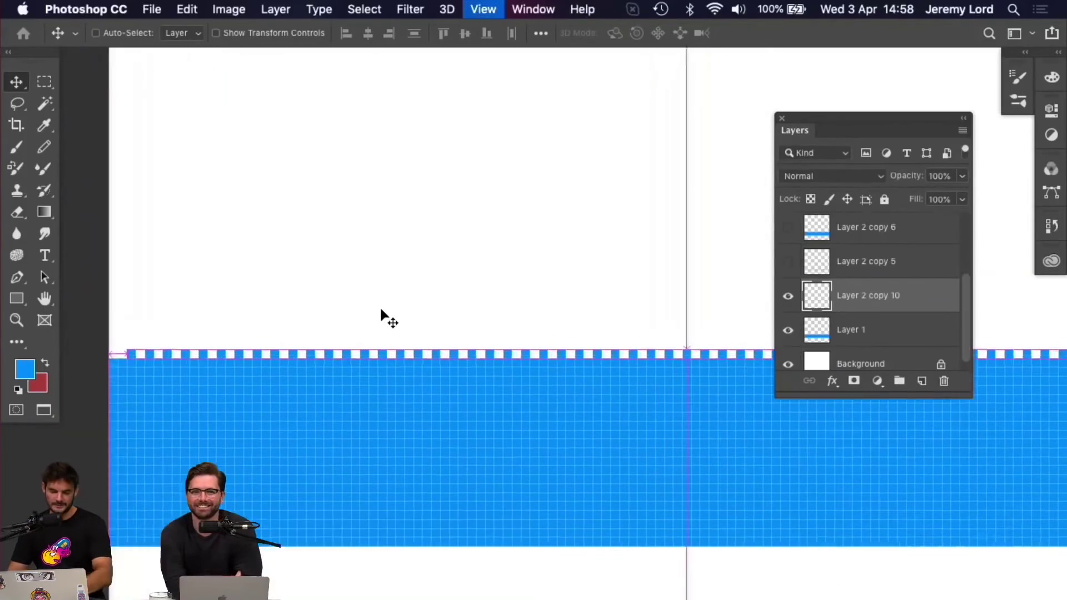
pyautogui.press('super+equal')
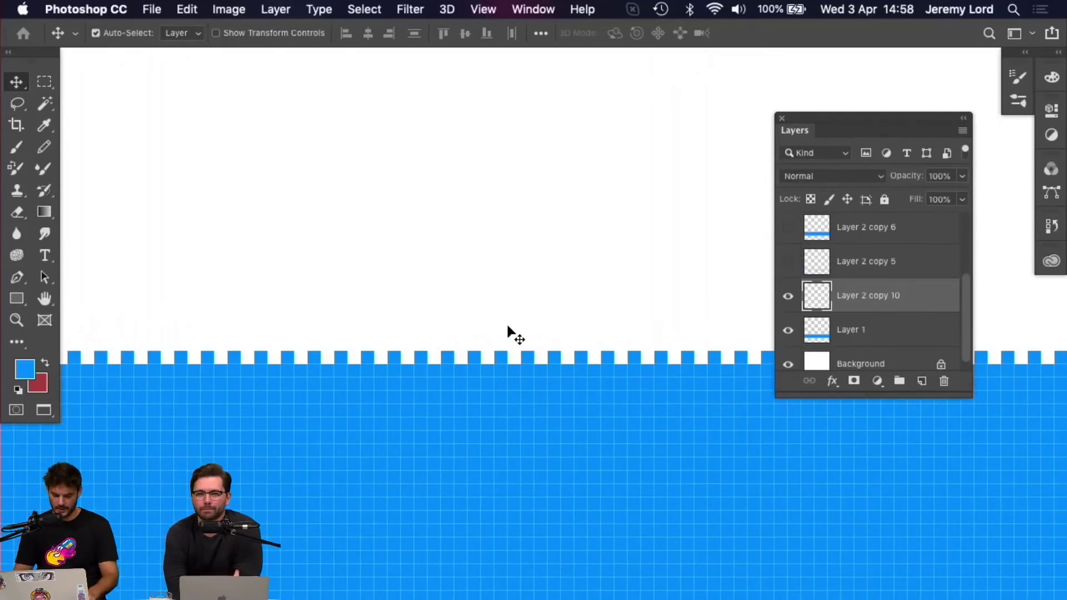
pyautogui.press('super+j')
pyautogui.hotkey('shift', 'Up')
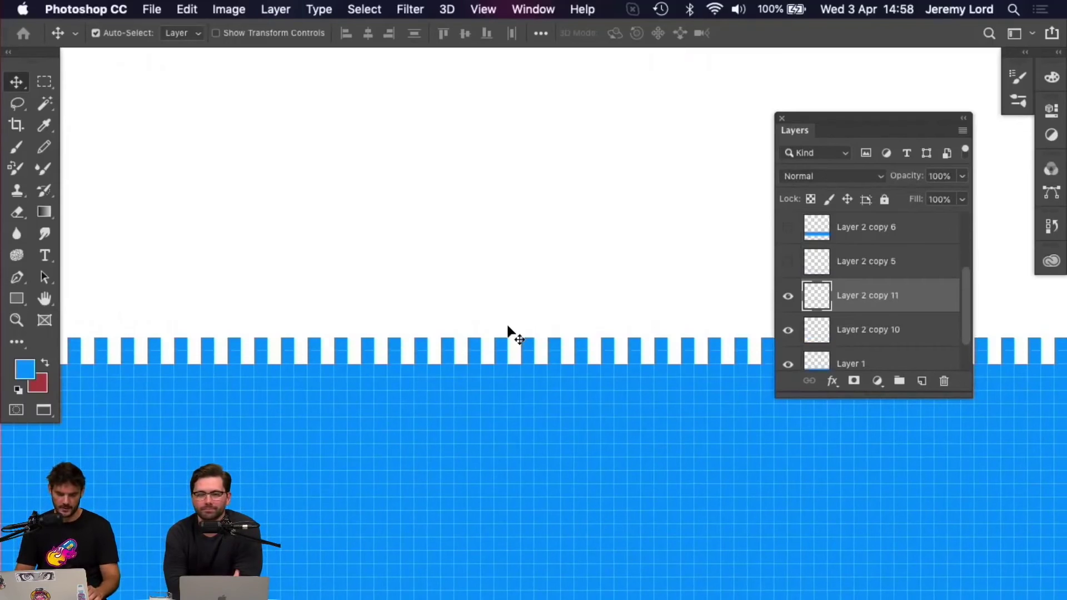
pyautogui.hotkey('shift', 'Right')
# - Merge the offset row, Layer 2 copy 11, with Layer 2 copy 10
pyautogui.press('super+minus')
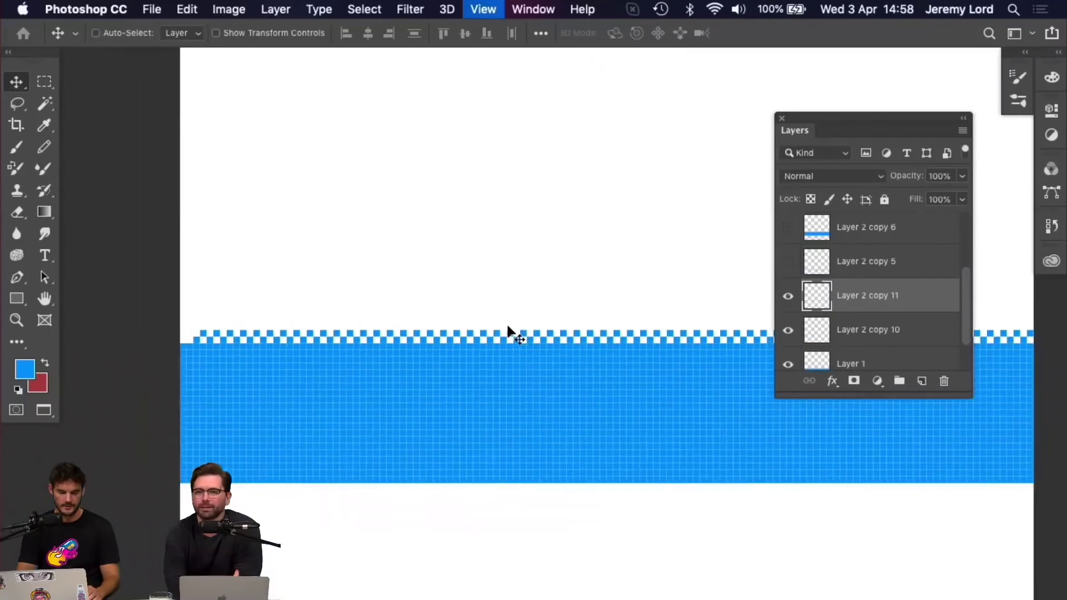
pyautogui.press('super+equal')
pyautogui.press('super+equal')
pyautogui.press('super+equal')
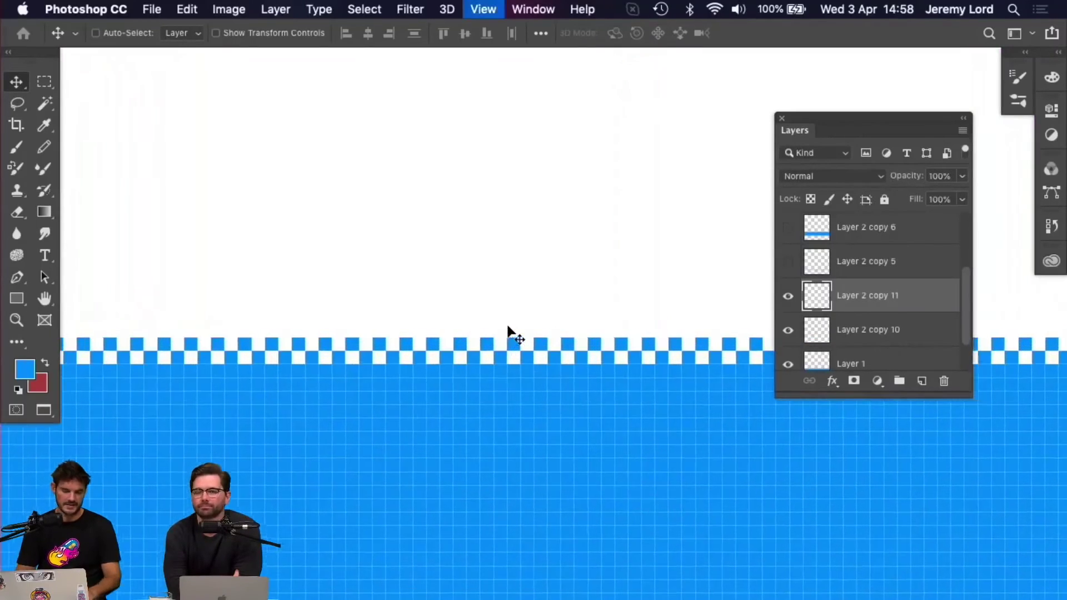
pyautogui.moveTo(464, 424); pyautogui.dragTo(548, 335)
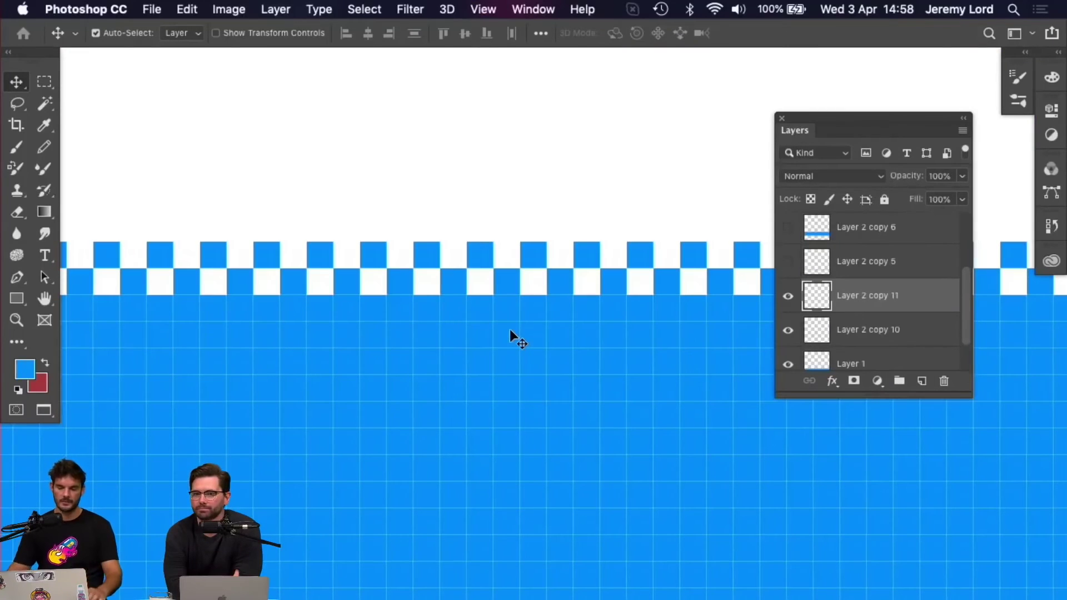
pyautogui.keyDown('shift'); pyautogui.click(868, 336); pyautogui.keyUp('shift')
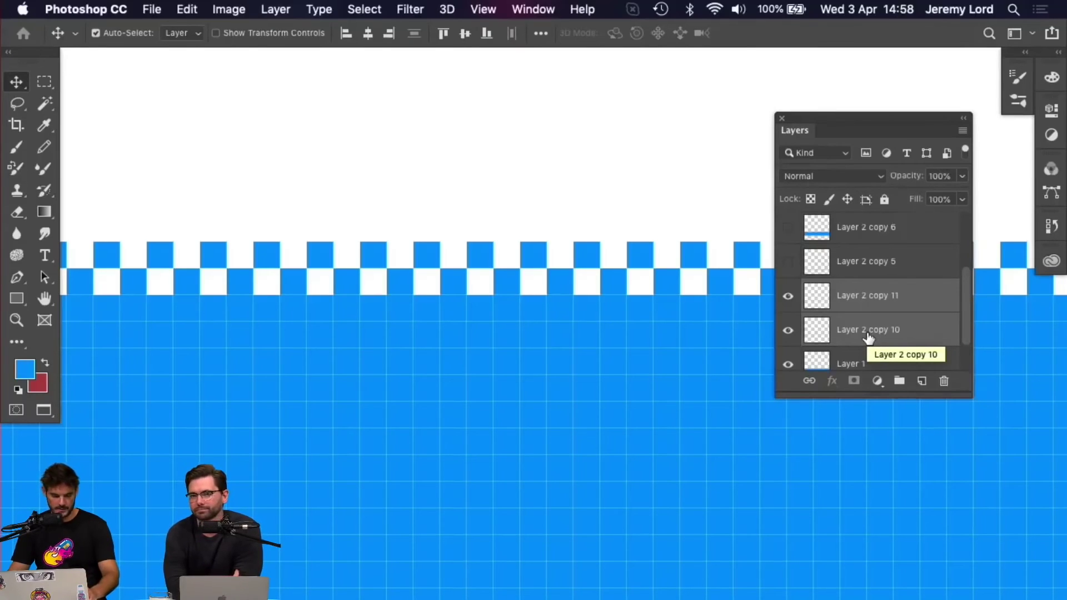
pyautogui.press('super+e')
# - With the 1-pixel Pencil, start a third row above the checkerboard from its left end, placing a blue pixel at every fourth position
pyautogui.press('super+minus')
pyautogui.press('super+minus')
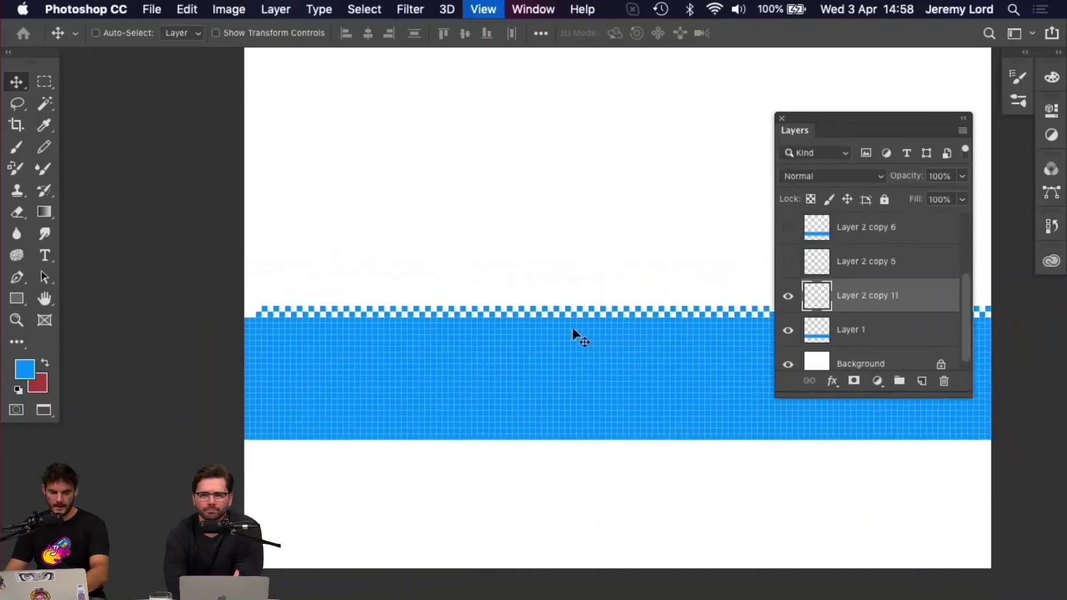
pyautogui.press('super+plus')
pyautogui.press('super+plus')
pyautogui.press('super+plus')
pyautogui.press('b')
pyautogui.hscroll(-5, 528, 322)
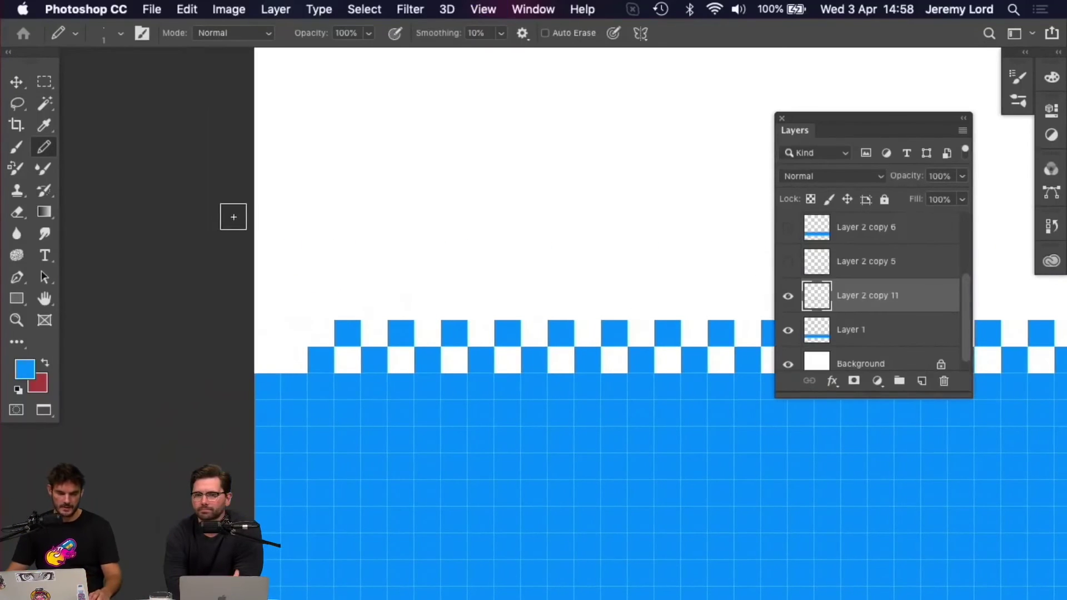
pyautogui.click(374, 306)
pyautogui.click(481, 307)
pyautogui.click(594, 309)
pyautogui.hscroll(5, 627, 301)
pyautogui.click(481, 286)
pyautogui.click(593, 289)
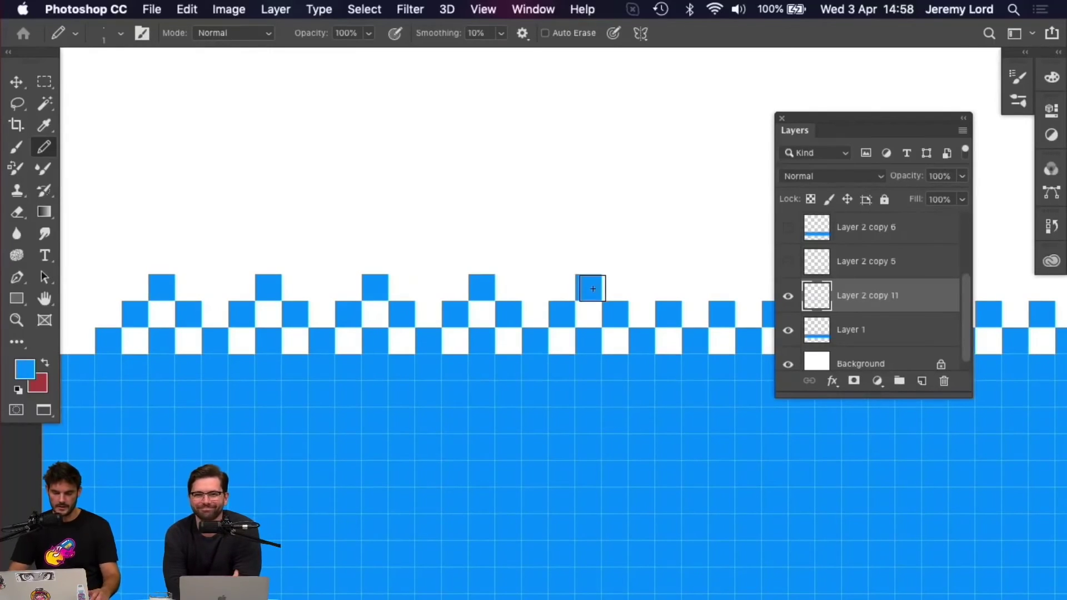
# - Continue the third row of single blue pixels further along the band at the same four-pixel spacing
pyautogui.press('super+minus')
pyautogui.press('super+minus')
pyautogui.press('super+minus')
pyautogui.hscroll(3, 508, 293)
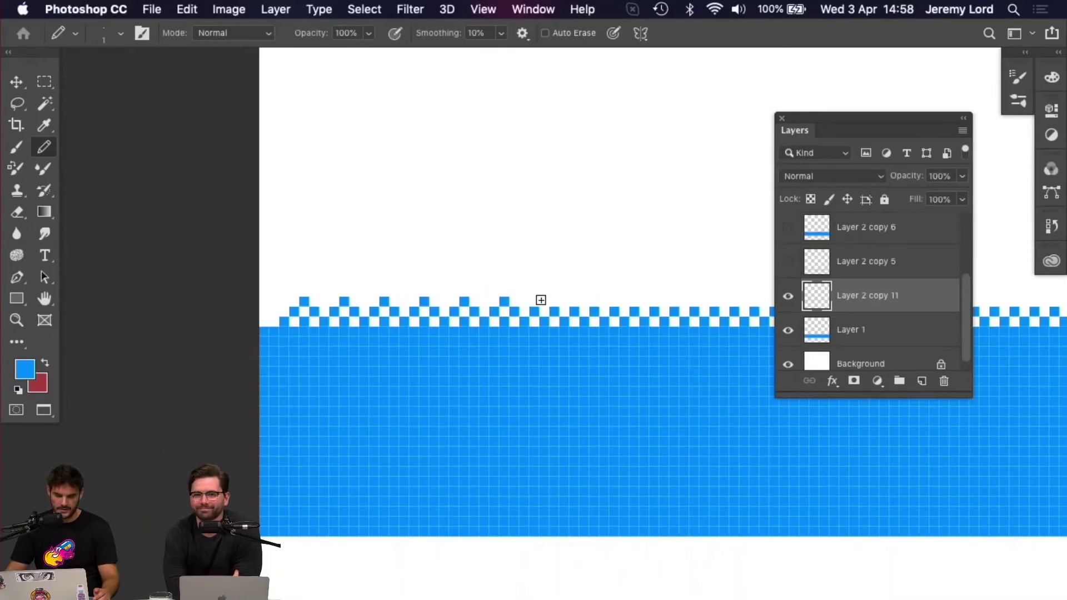
pyautogui.click(585, 301)
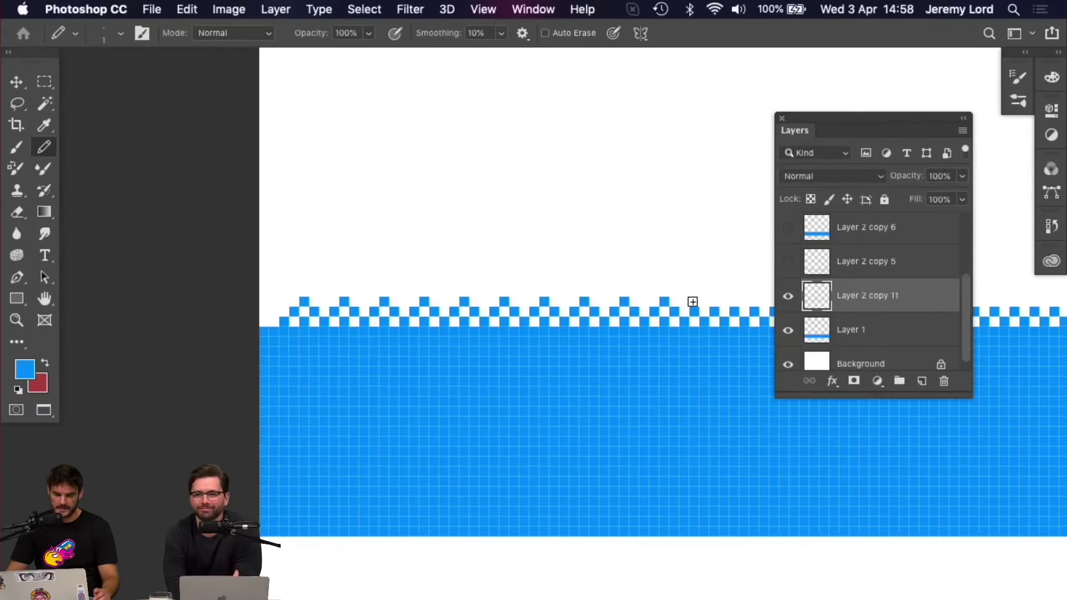
pyautogui.click(742, 302)
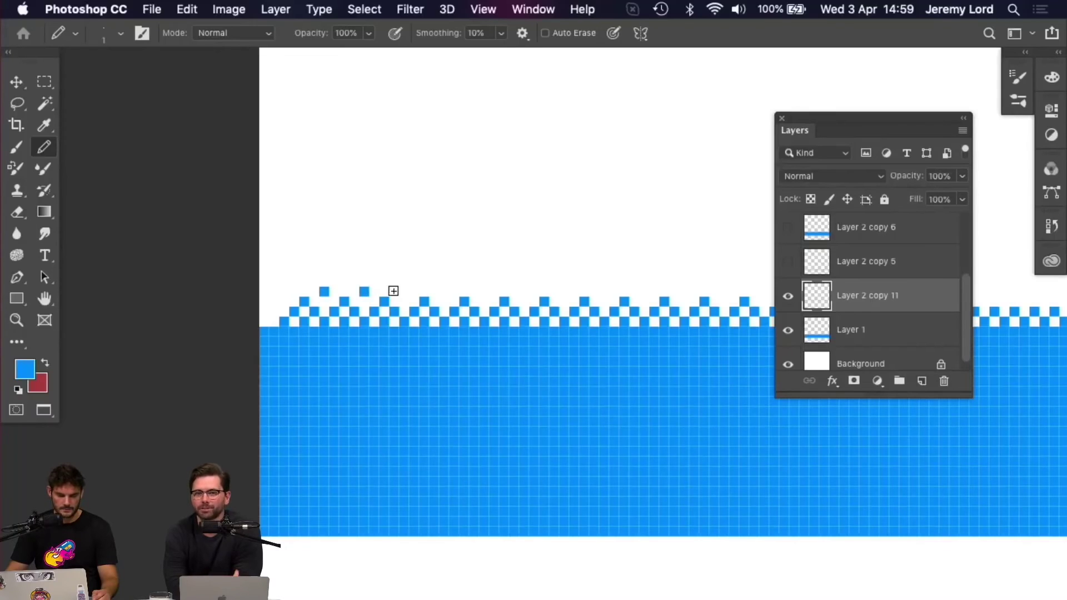
# - Pencil in a fourth row of nine blue pixels at four-pixel spacing, each centred above a gap in the third row
pyautogui.click(403, 291)
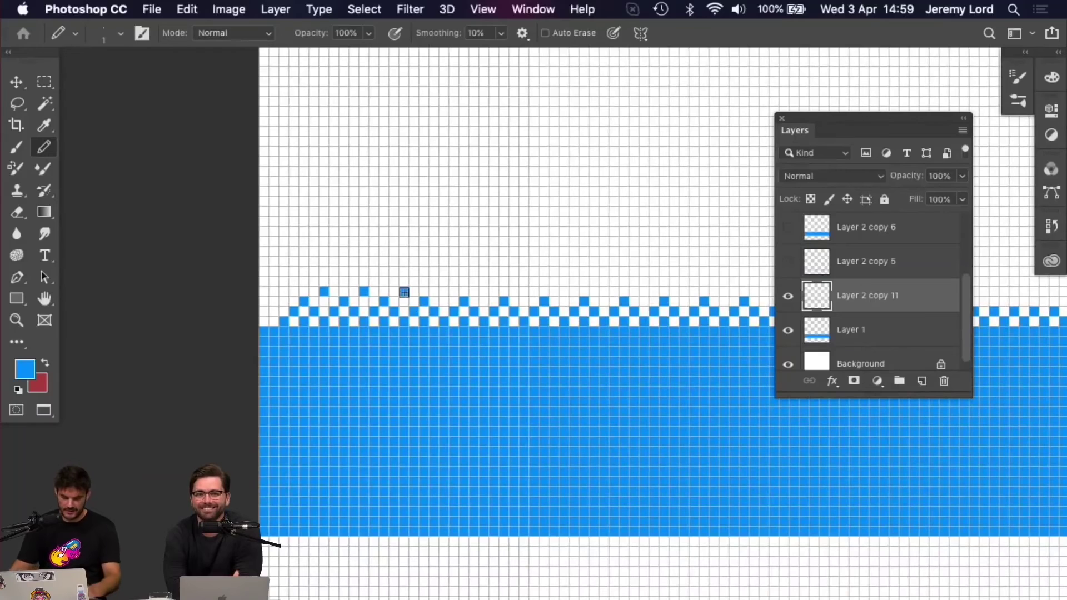
pyautogui.press('super+plus')
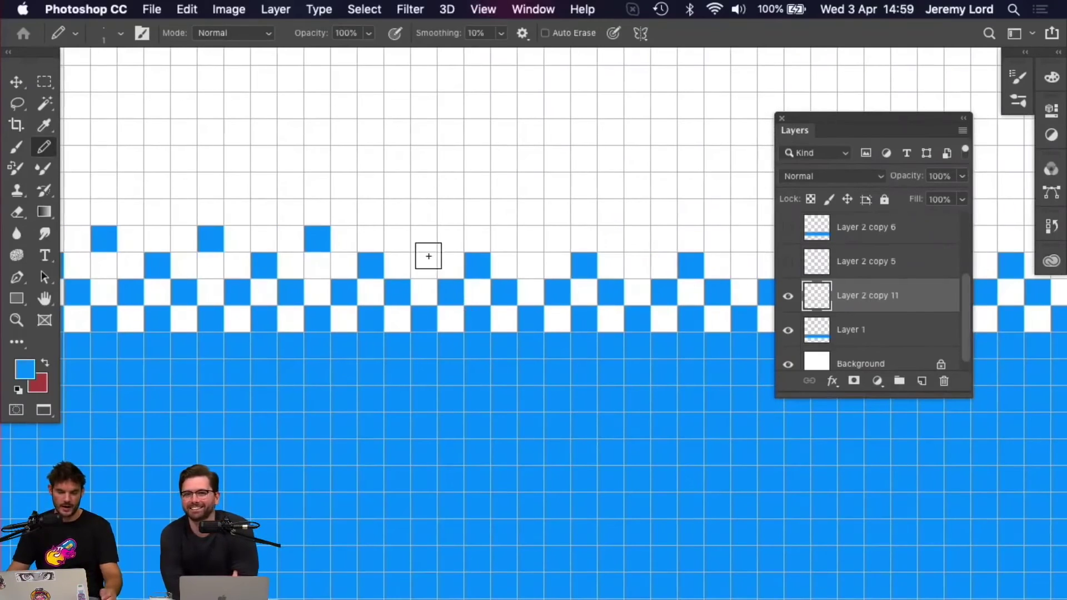
pyautogui.click(529, 239)
pyautogui.click(636, 239)
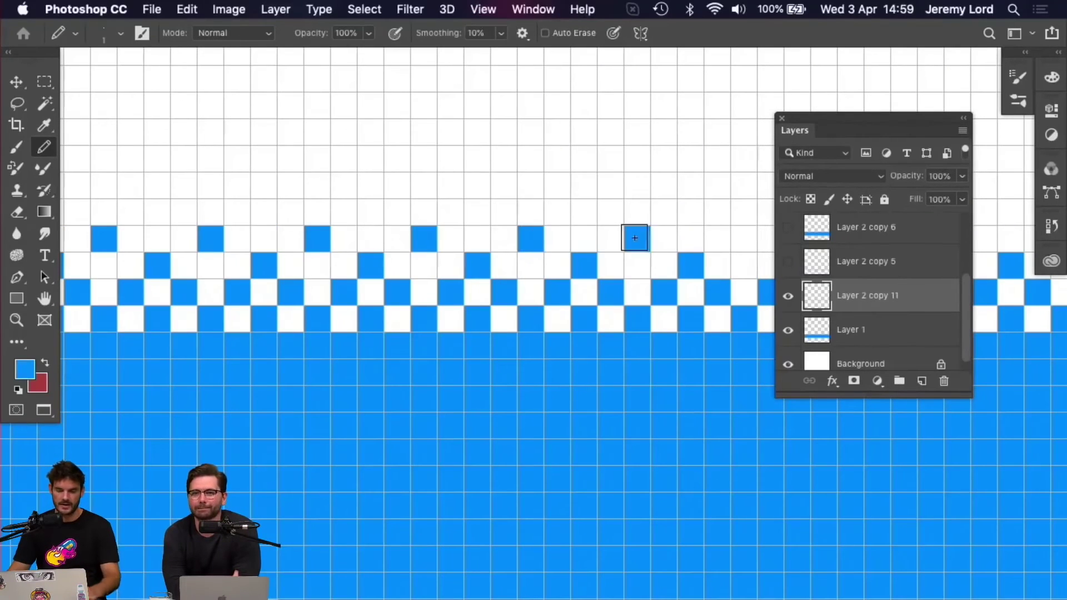
pyautogui.moveTo(616, 257); pyautogui.dragTo(599, 269)
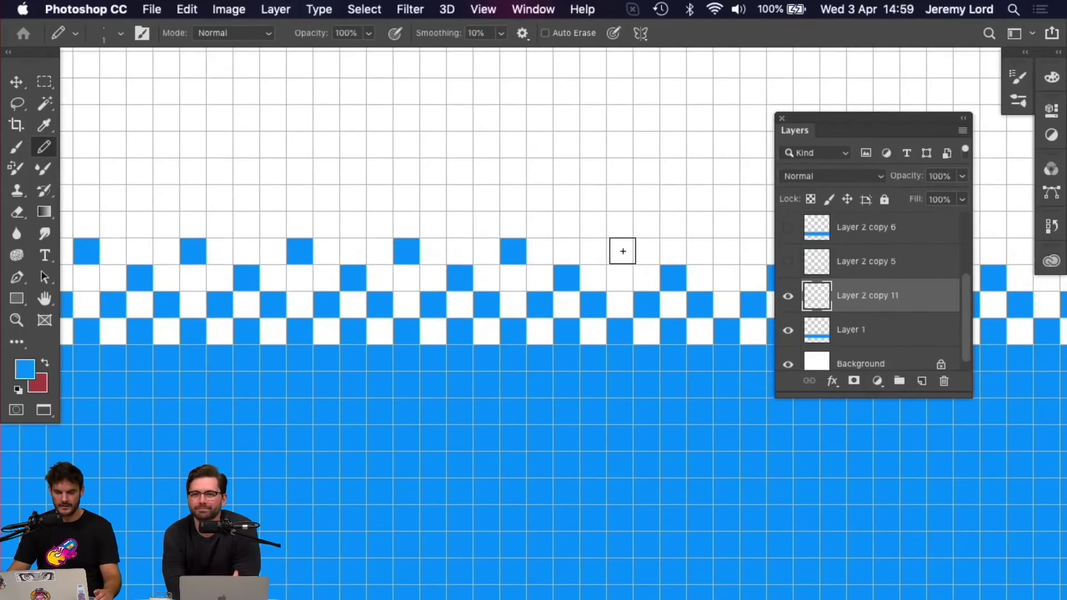
pyautogui.press('super+minus')
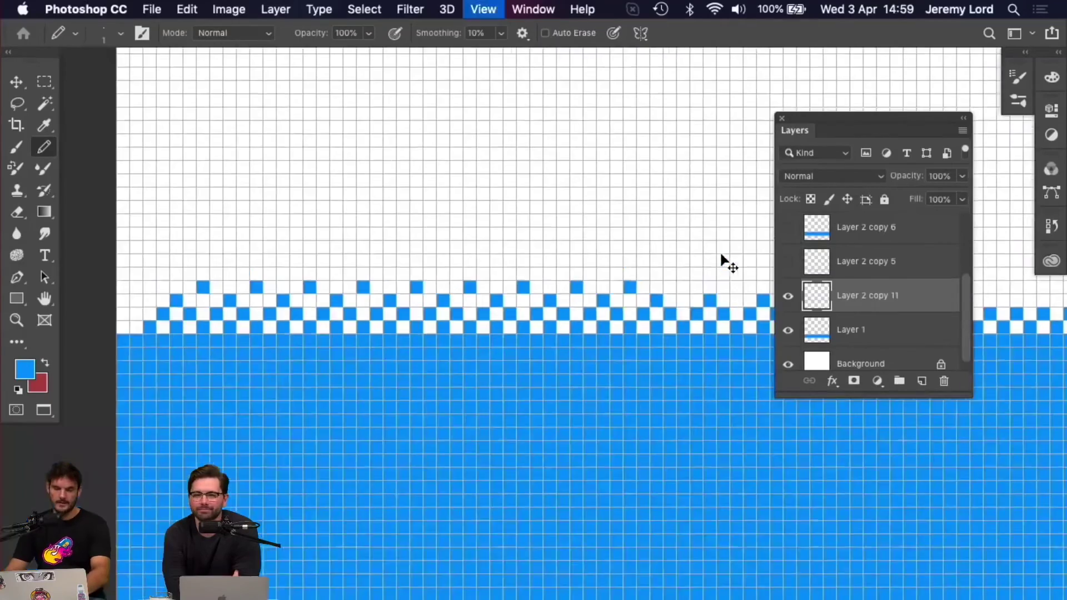
# - Merge the dither pixels on Layer 2 copy 11 with the blue band on Layer 1
pyautogui.press('super+minus')
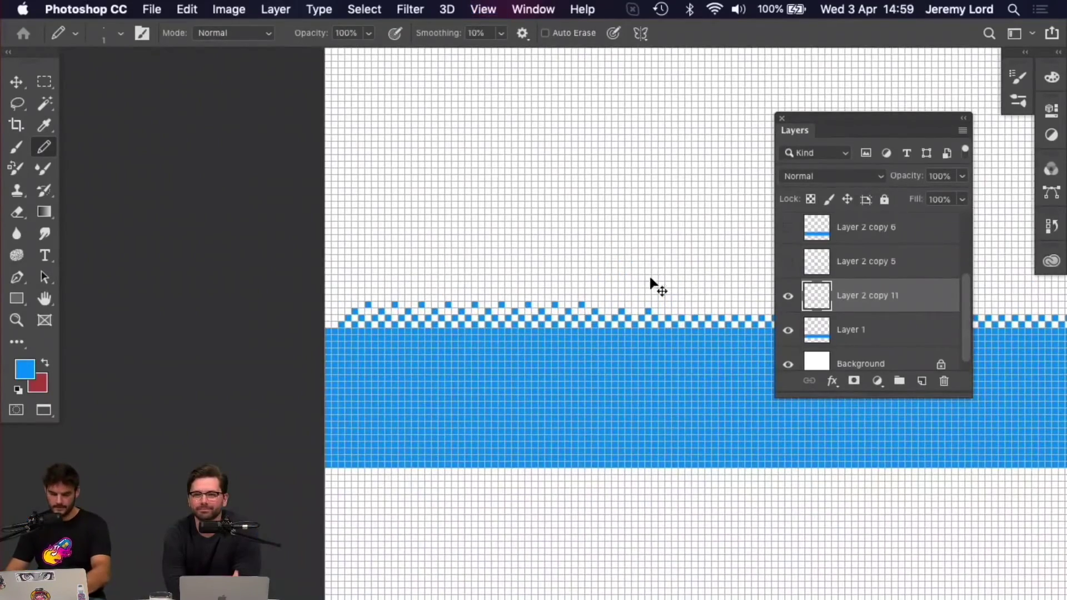
pyautogui.press('super+plus')
pyautogui.press('super+plus')
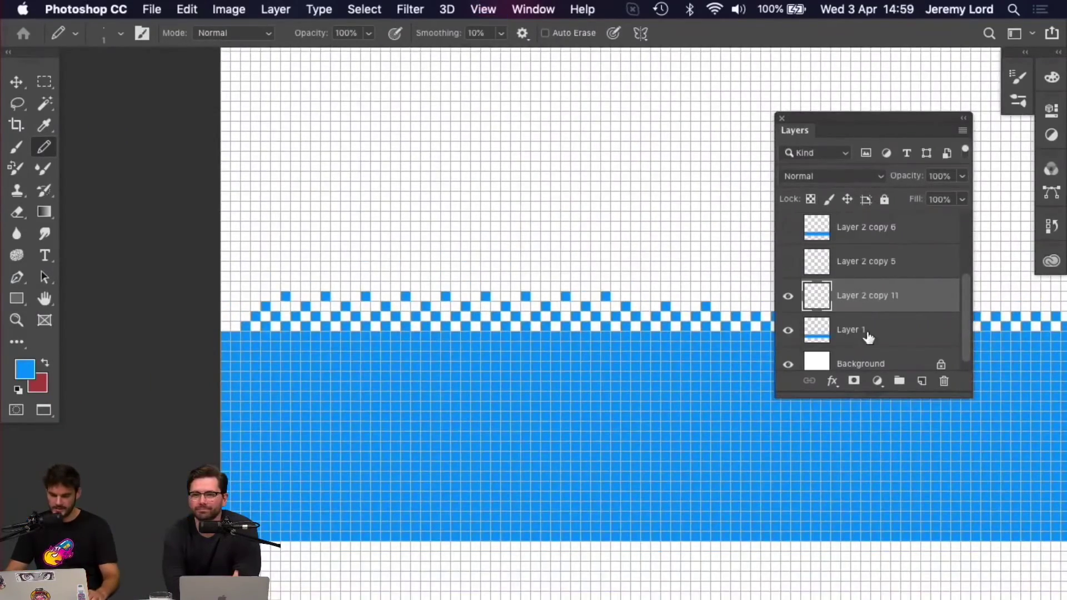
pyautogui.keyDown('shift'); pyautogui.click(863, 332); pyautogui.keyUp('shift')
pyautogui.press('super+e')
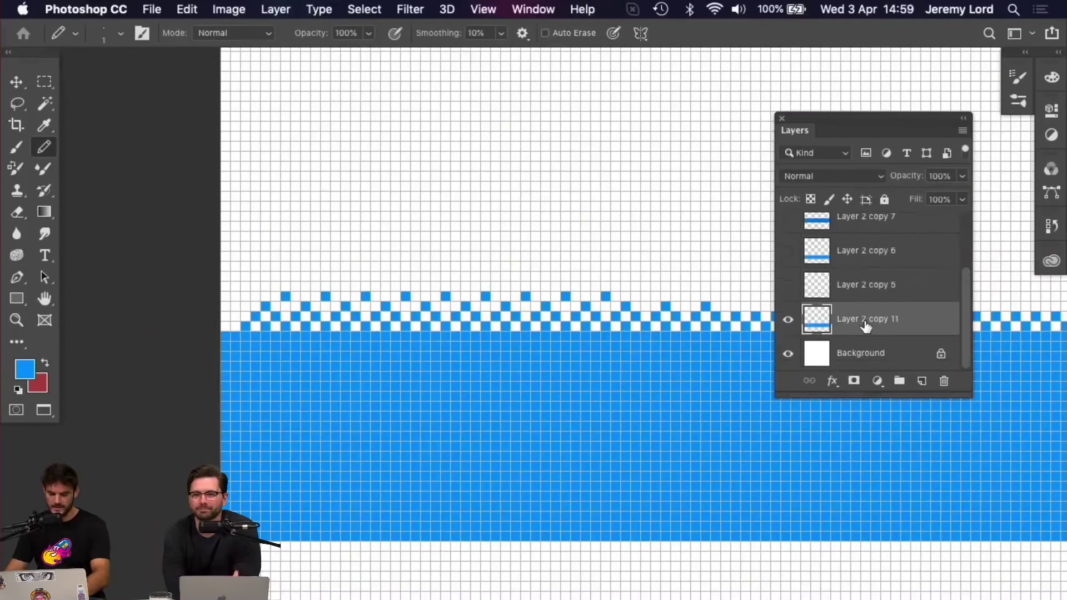
# - Copy a rectangular section of the fully dithered left part of the band to a new layer, and hide Layer 2 copy 11
pyautogui.press('super+minus')
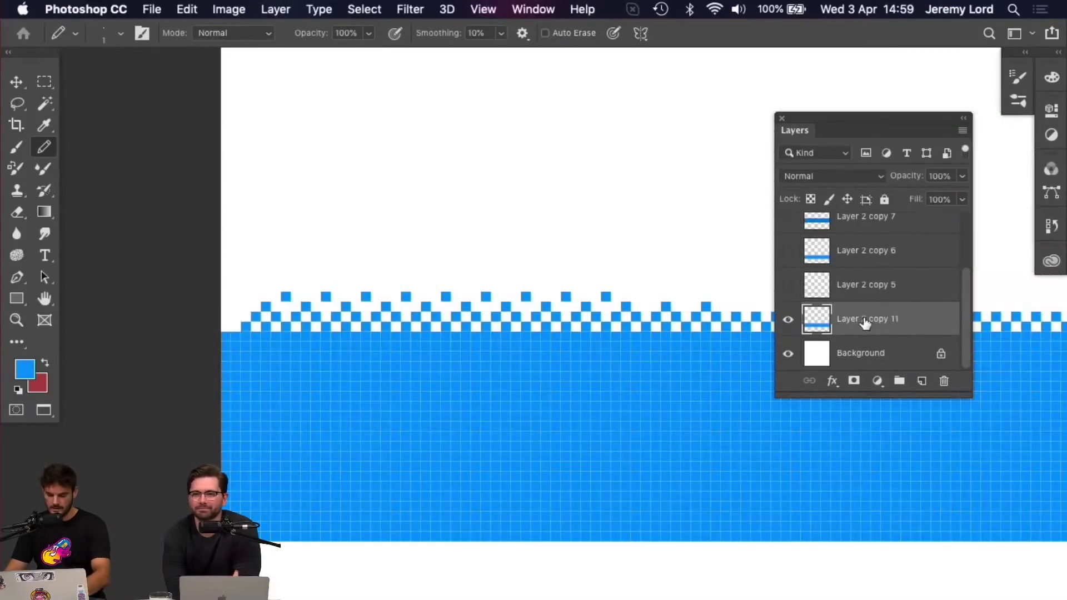
pyautogui.press('super+minus')
pyautogui.press('m')
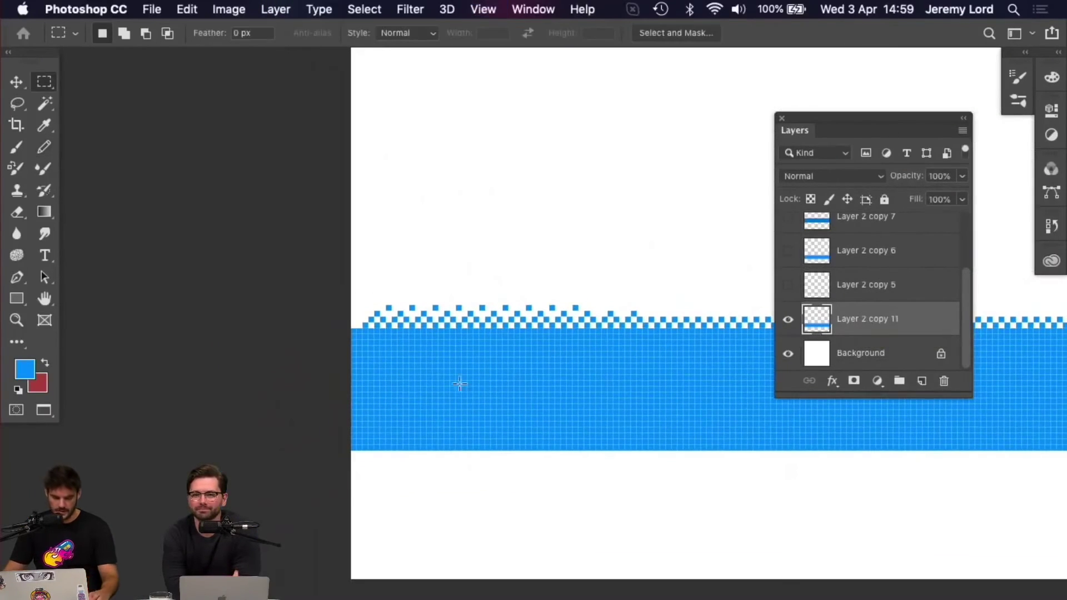
pyautogui.moveTo(374, 303); pyautogui.dragTo(575, 451)
pyautogui.press('super+j')
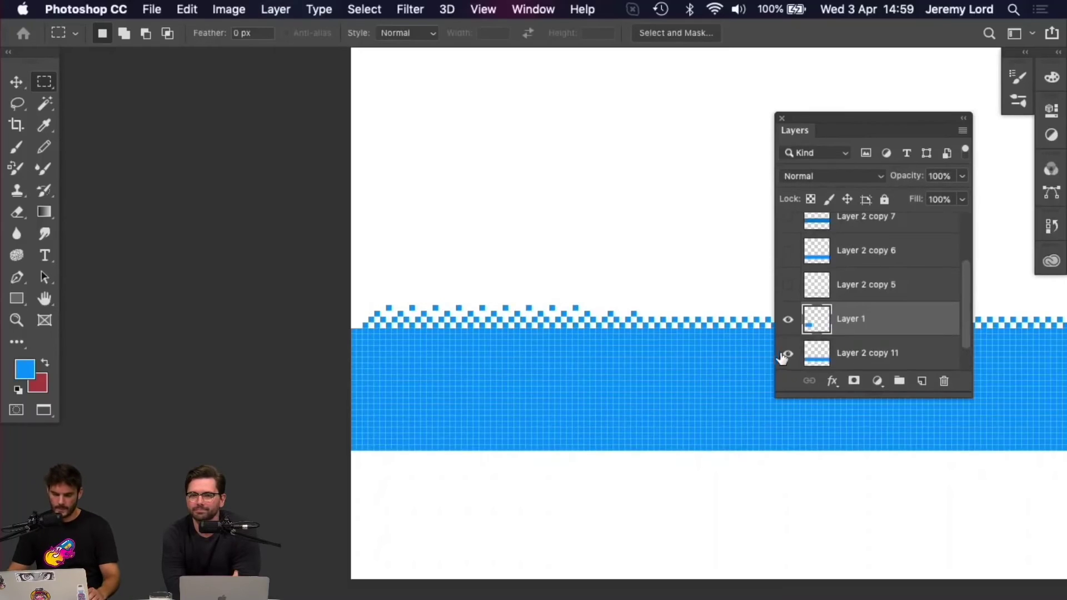
pyautogui.click(784, 356)
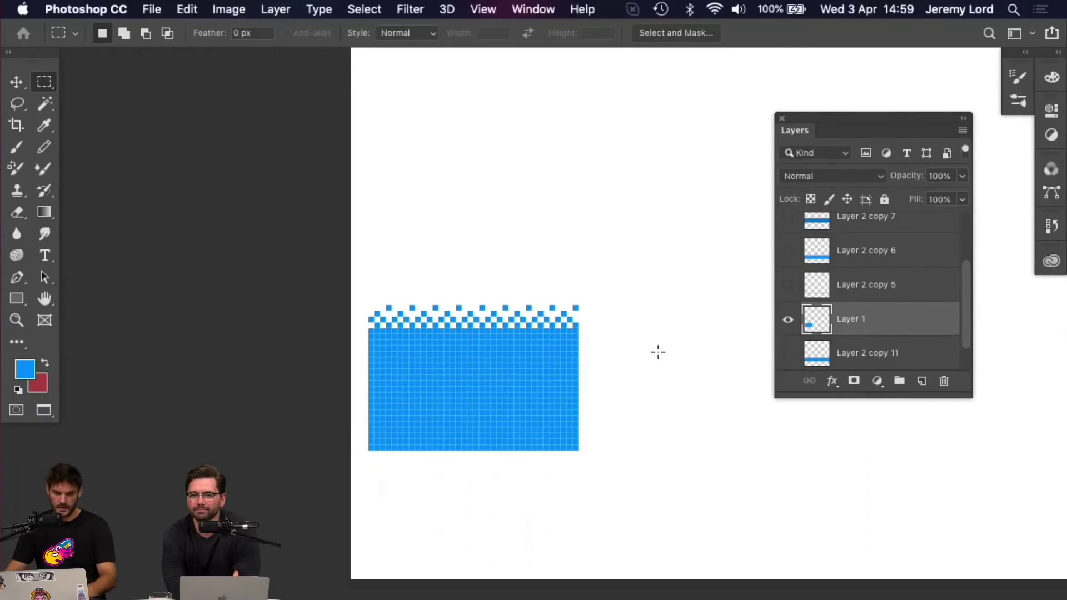
pyautogui.press('v')
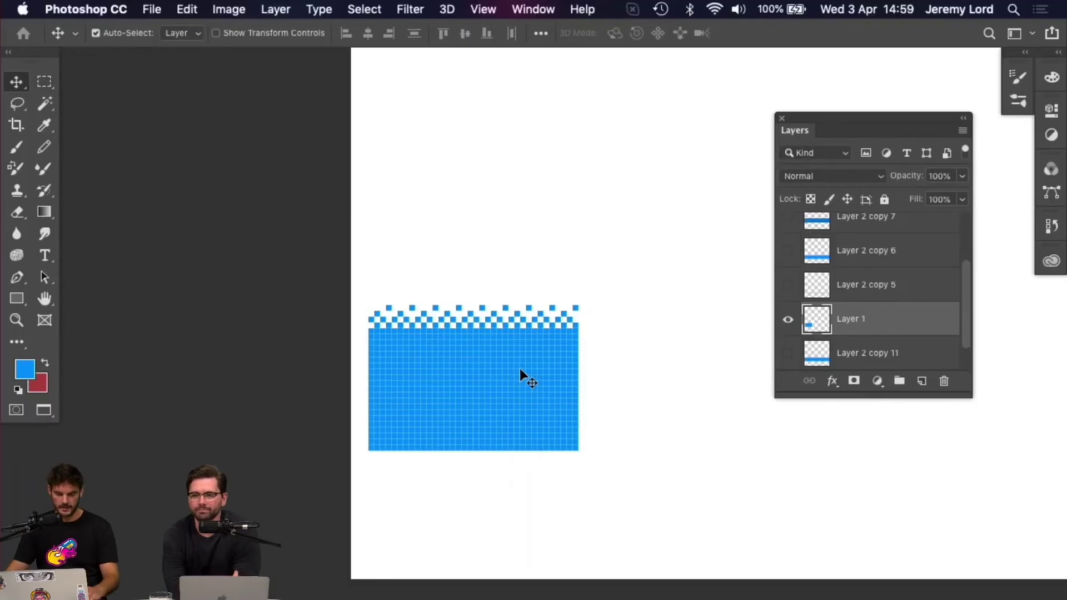
# - Rotate the dithered block on Layer 1 by 180 degrees and shift it slightly up and to the right
pyautogui.press('super')
pyautogui.press('super+t')
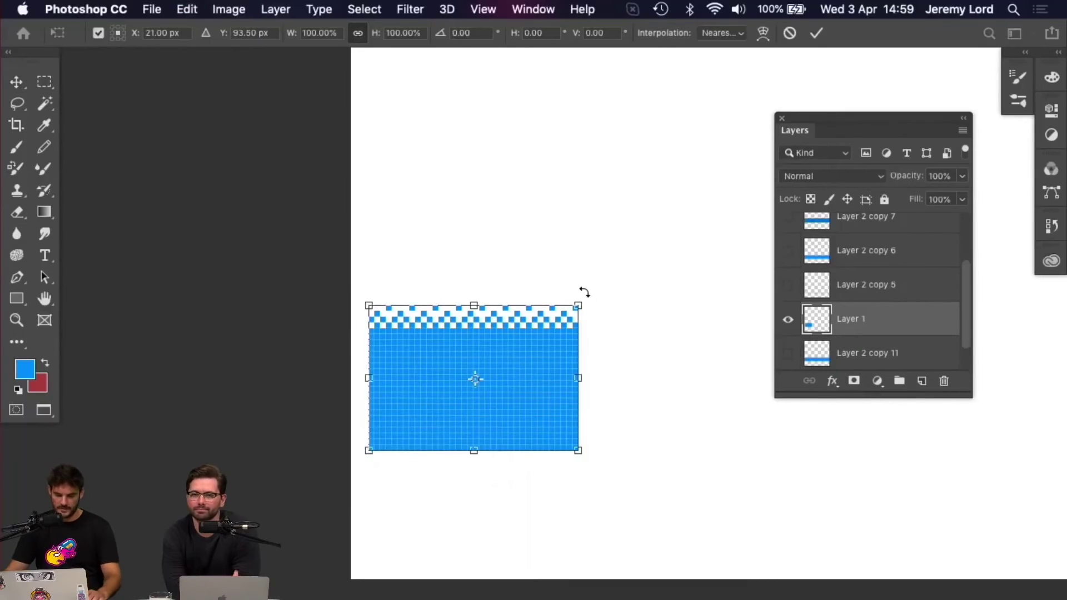
pyautogui.moveTo(587, 294); pyautogui.dragTo(428, 417)
pyautogui.press('Return')
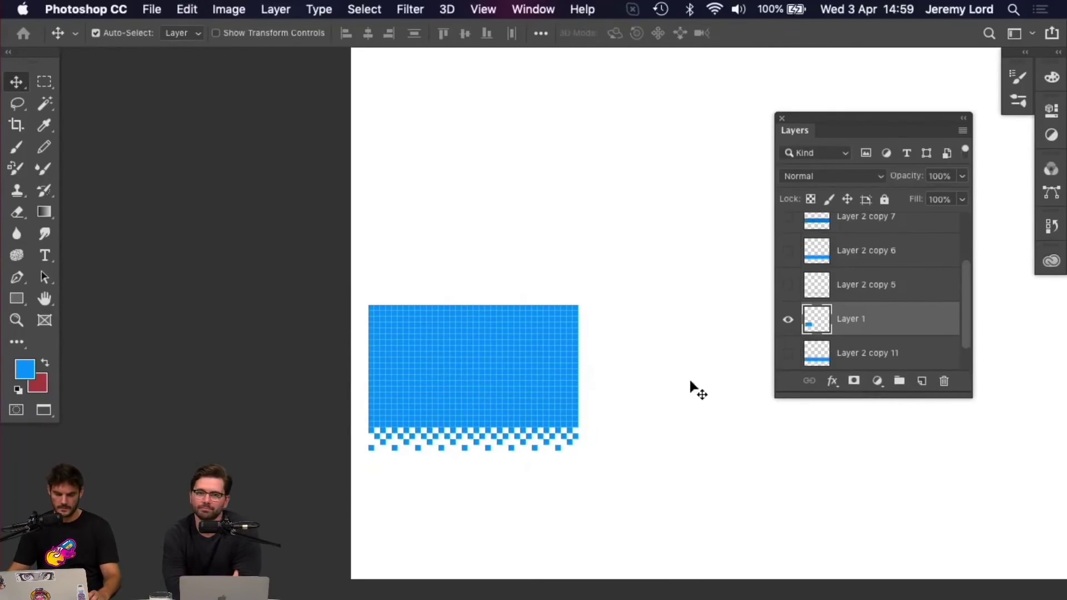
pyautogui.moveTo(483, 361); pyautogui.dragTo(536, 342)
# - Duplicate the blue block, set the copy's Lightness to -23, and move it straight up so its dither overlaps the original
pyautogui.press('super+j')
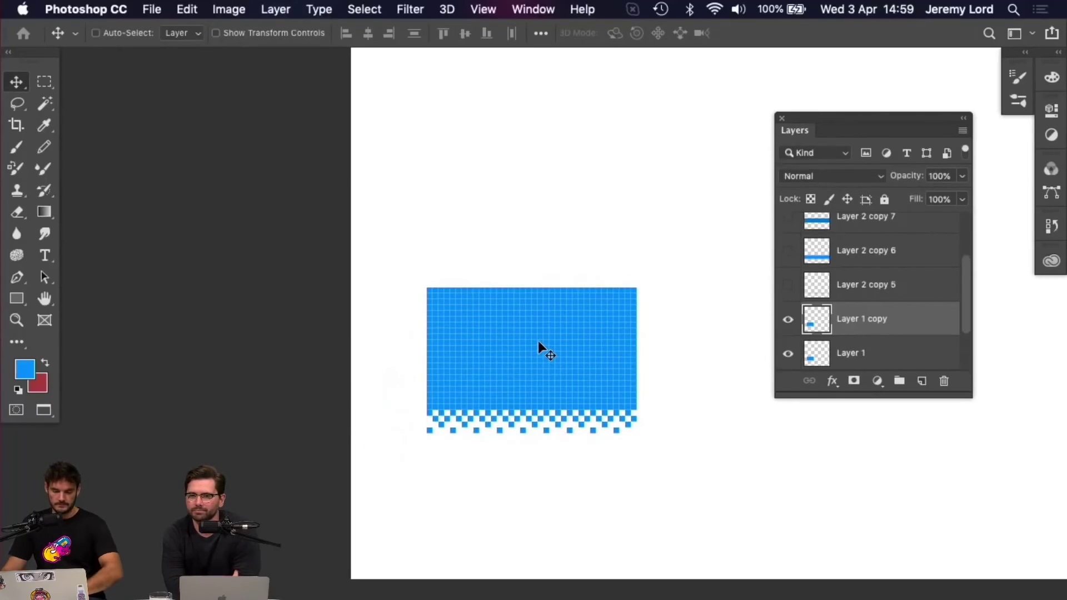
pyautogui.press('super+u')
pyautogui.moveTo(543, 157); pyautogui.dragTo(787, 46)
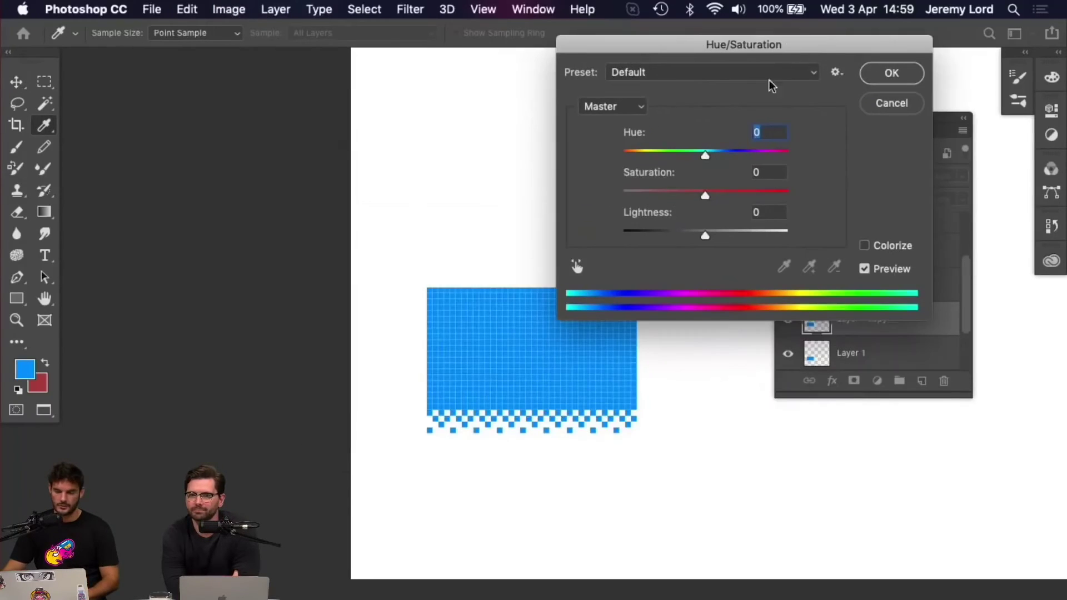
pyautogui.moveTo(706, 237); pyautogui.dragTo(687, 239)
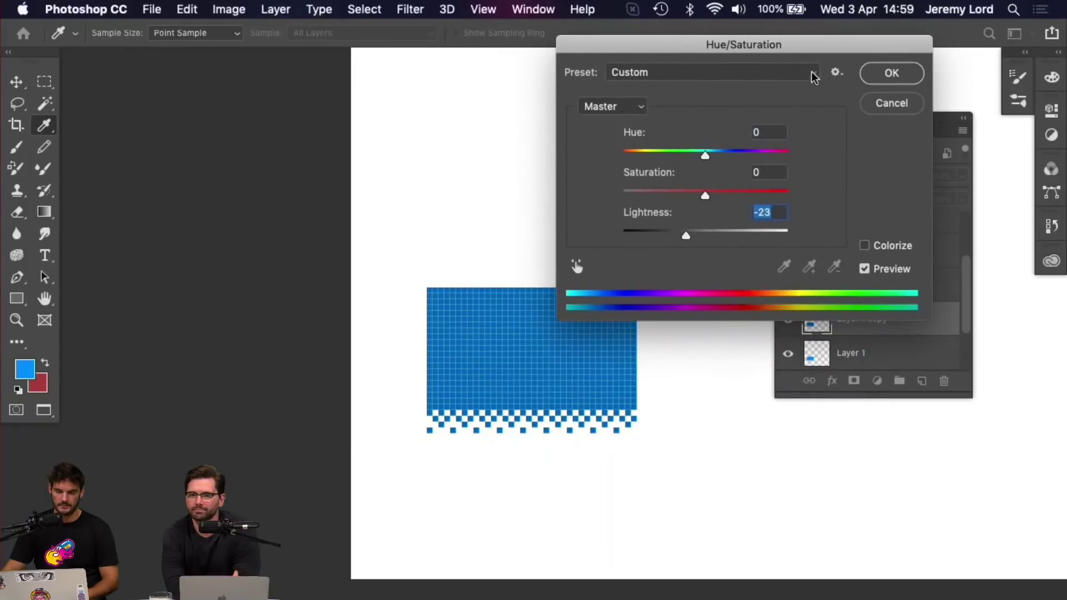
pyautogui.press('Return')
pyautogui.moveTo(565, 343); pyautogui.dragTo(568, 249)
# - Duplicate the darker blue block as a third band and set the copy's Lightness to -21
pyautogui.hotkey('ctrl', 'j')
pyautogui.hotkey('ctrl', 'u')
pyautogui.moveTo(705, 234); pyautogui.dragTo(688, 236)
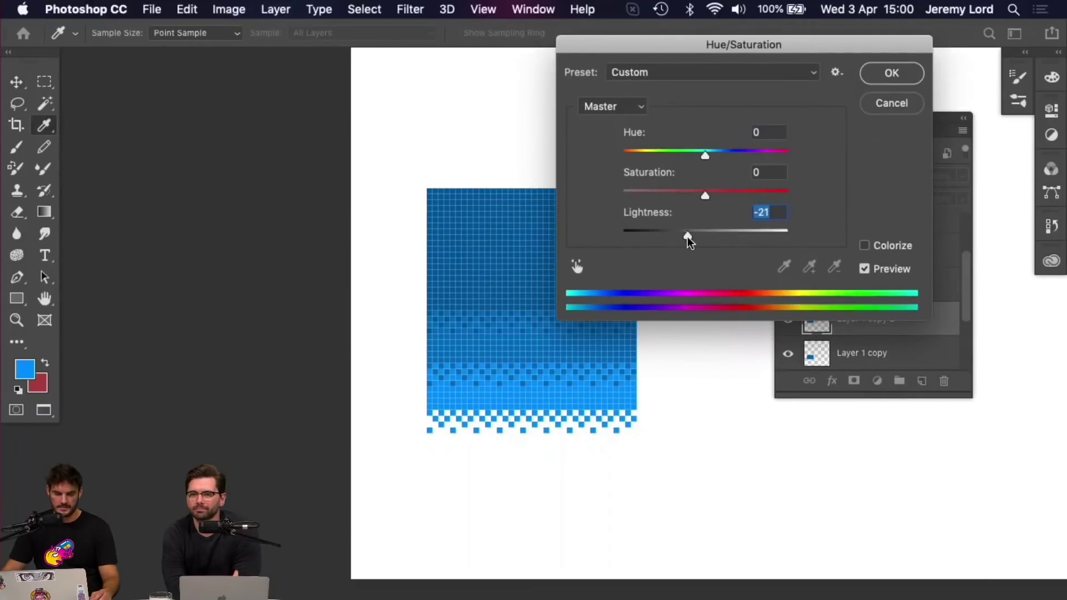
pyautogui.click(876, 76)
# - Duplicate the darkest band, move the copy straight up, and set its Lightness to -25
pyautogui.hotkey('ctrl', 'j')
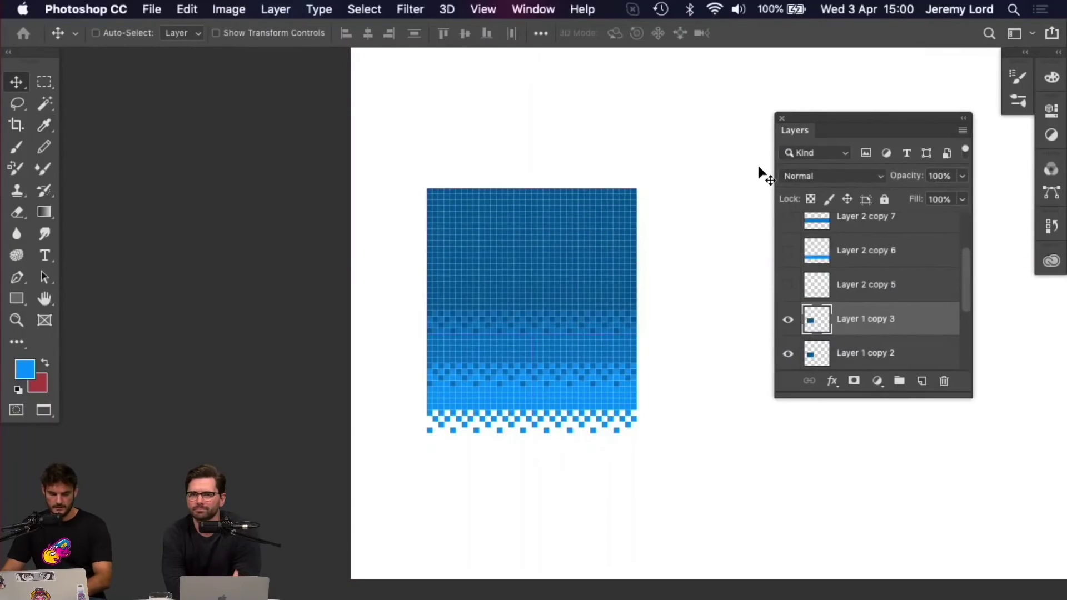
pyautogui.hotkey('ctrl', 't')
pyautogui.moveTo(606, 234); pyautogui.dragTo(605, 181)
pyautogui.press('Return')
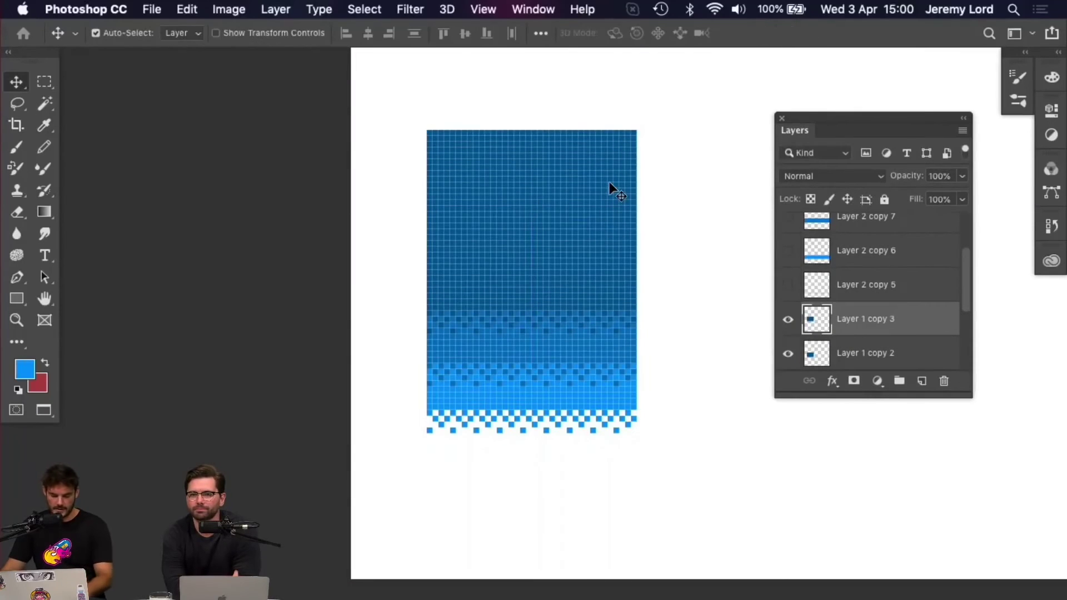
pyautogui.hotkey('ctrl', 'u')
pyautogui.moveTo(705, 233); pyautogui.dragTo(683, 234)
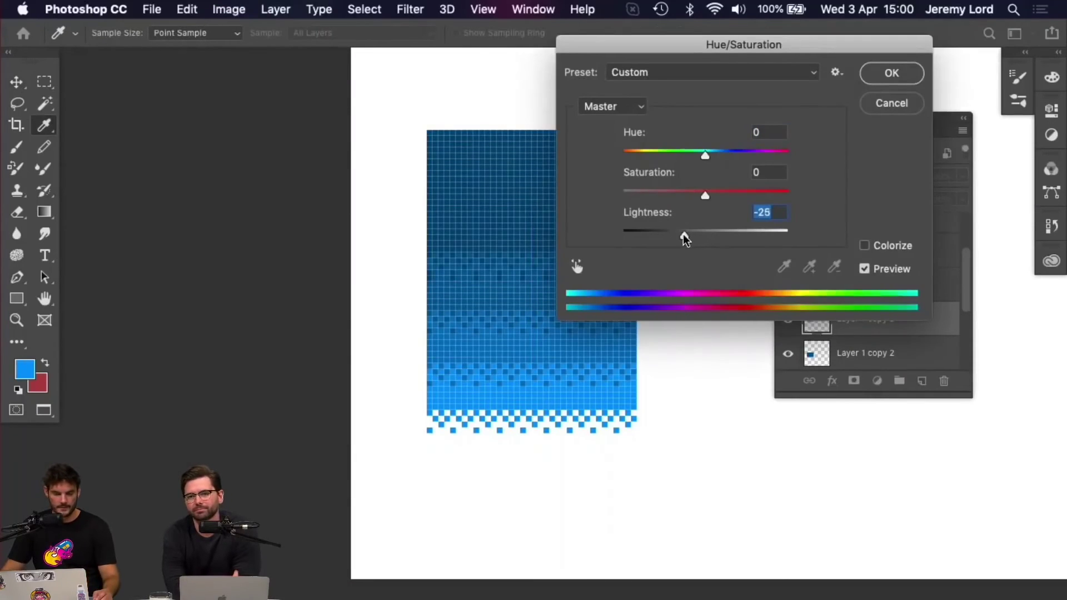
pyautogui.click(878, 79)
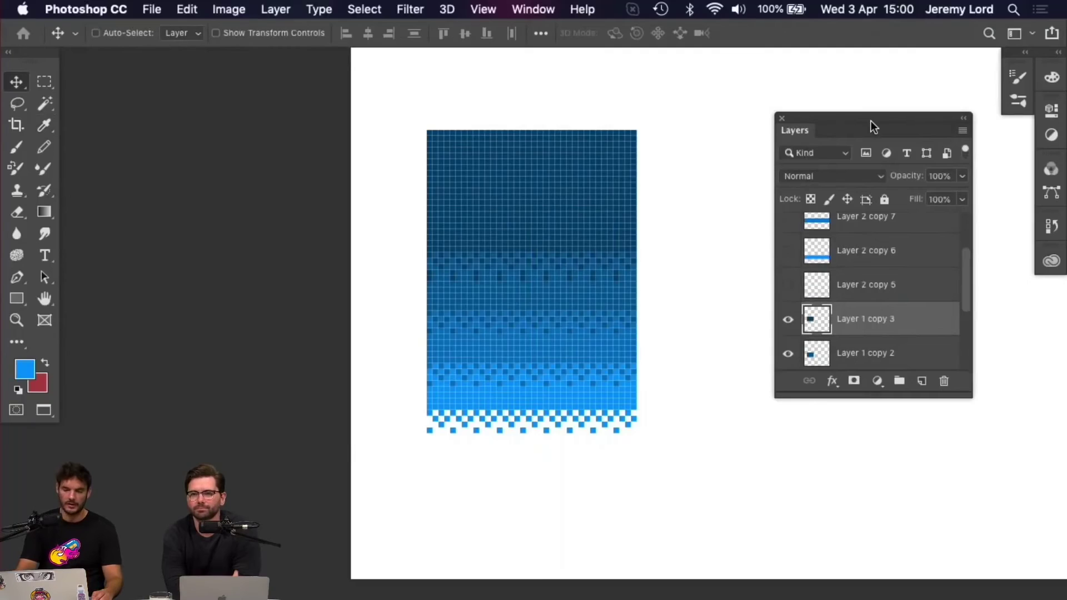
# - Examine the four-tone dithered blue gradient from a distance and close up
pyautogui.hotkey('ctrl', '-')
pyautogui.hotkey('ctrl', '-')
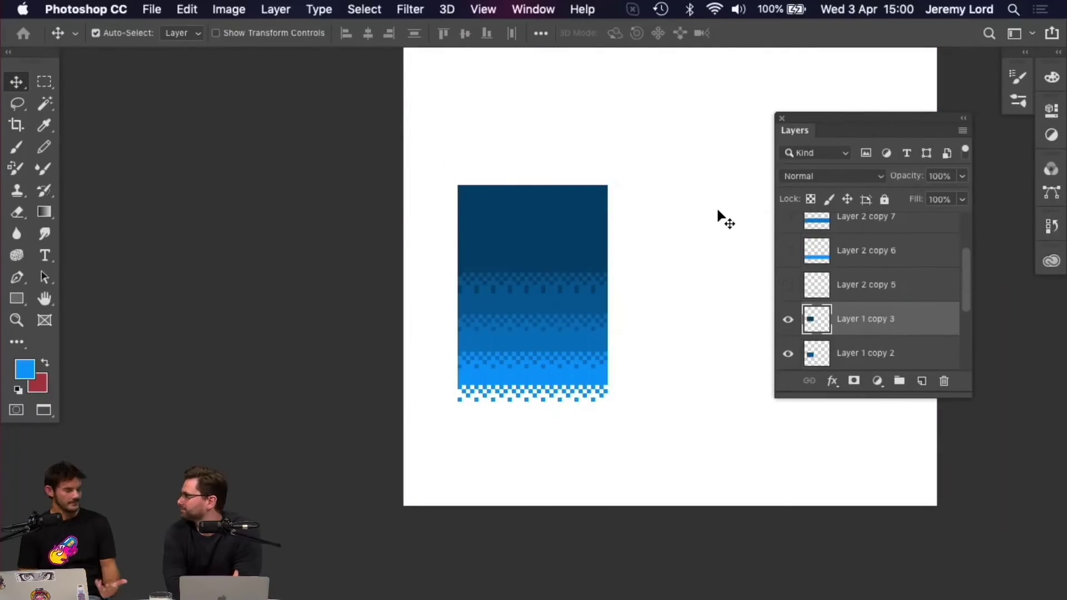
pyautogui.hotkey('ctrl', '-')
pyautogui.hotkey('ctrl', '-')
pyautogui.hotkey('ctrl', '-')
pyautogui.hotkey('ctrl', '-')
pyautogui.hotkey('ctrl', '+')
pyautogui.hotkey('ctrl', '+')
pyautogui.hotkey('ctrl', '+')
pyautogui.press('super+equal')
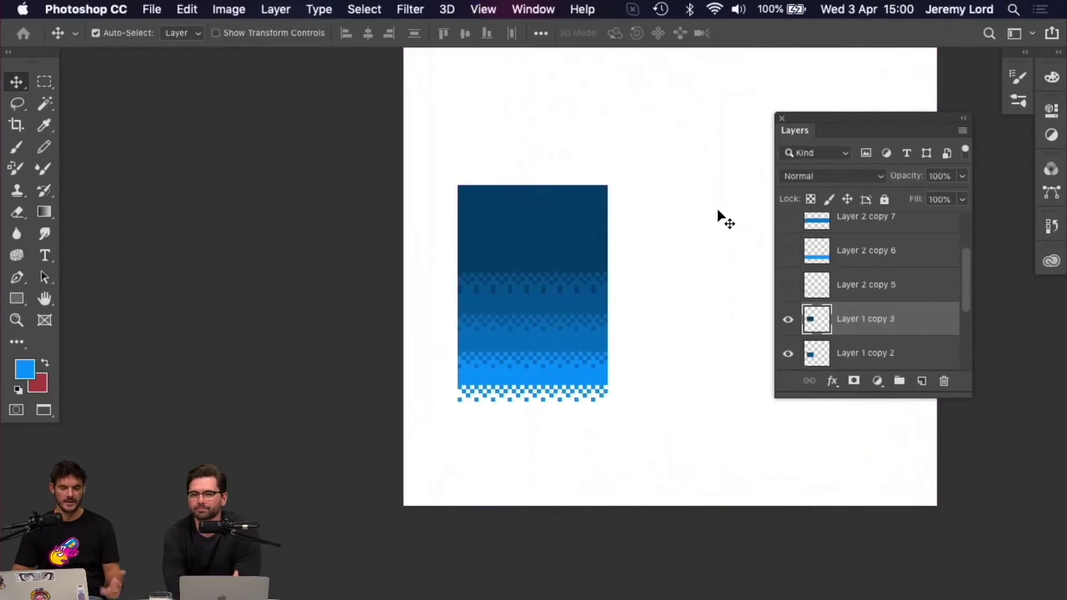
pyautogui.press('super+equal')
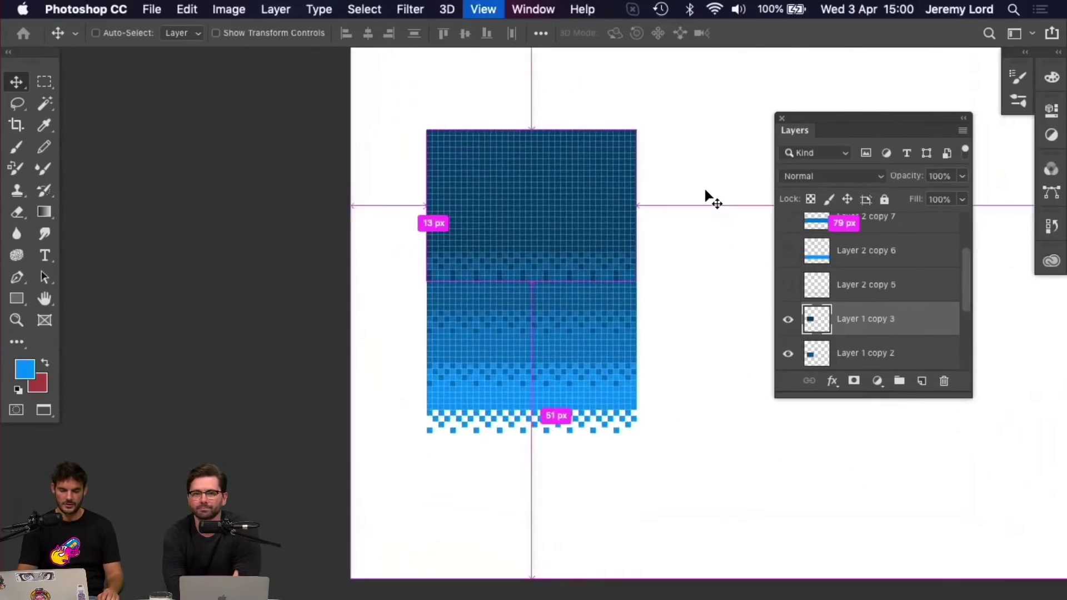
pyautogui.press('super+minus')
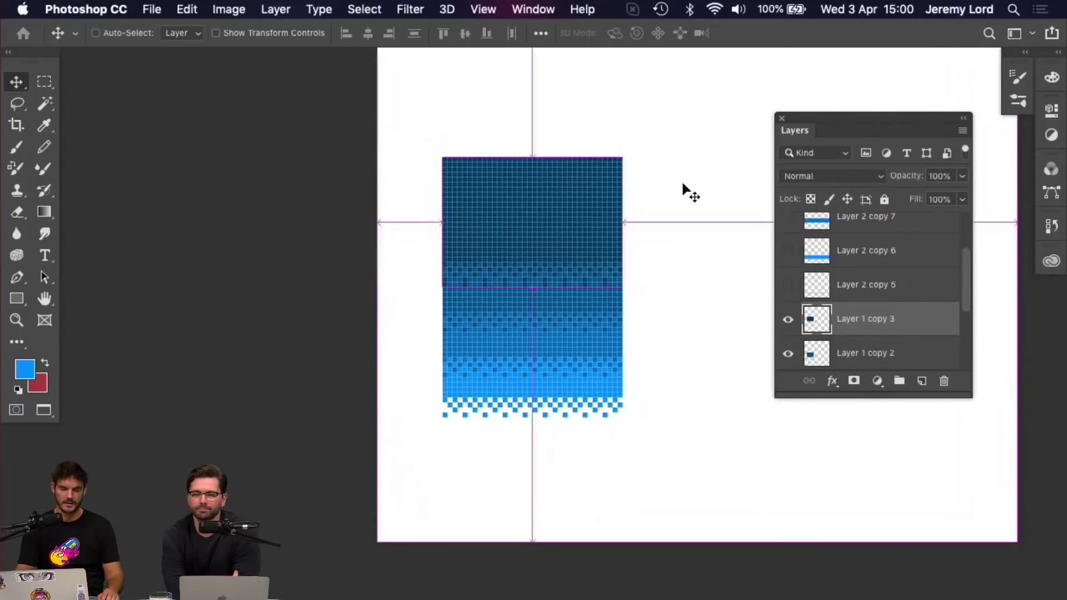
pyautogui.press('super+equal')
pyautogui.press('super+equal')
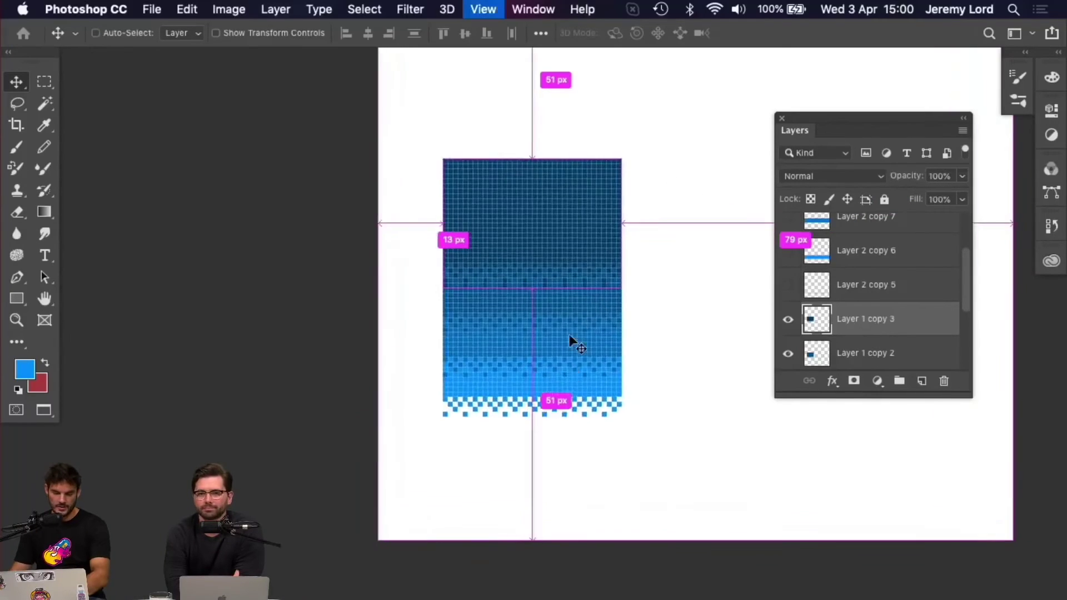
# - Try erasing five single pixels at three-pixel spacing in the lightest blue band on Layer 1, and undo the erasing
pyautogui.click(531, 408)
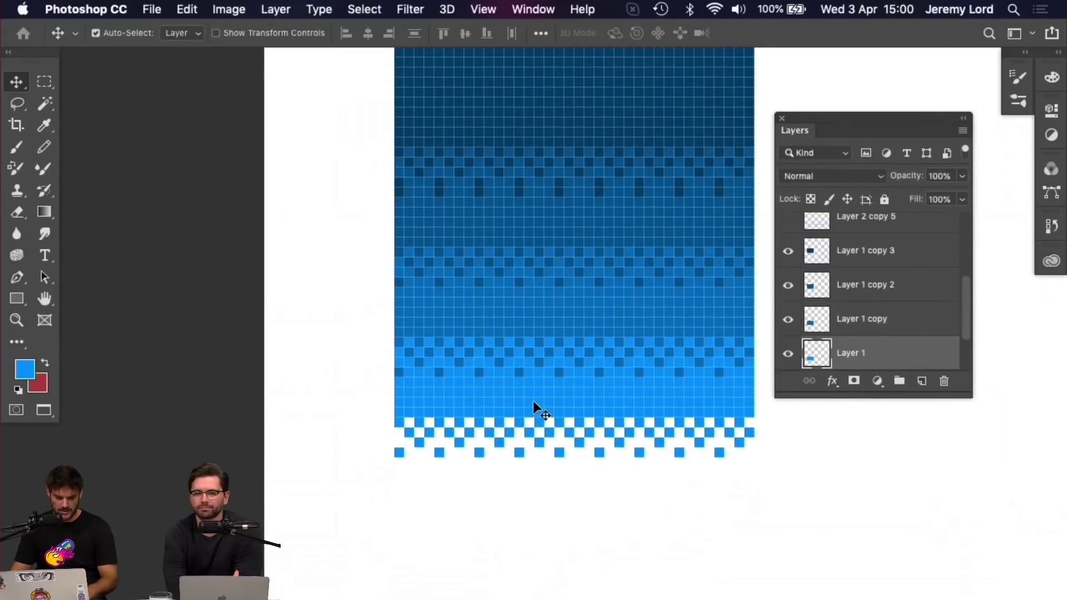
pyautogui.press('e')
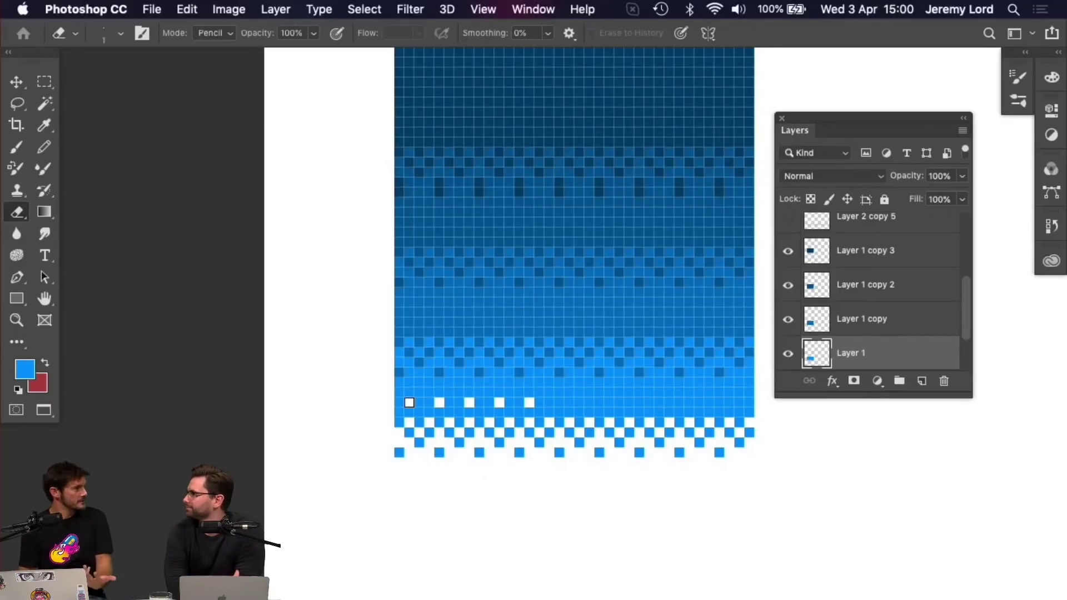
pyautogui.press('super+0')
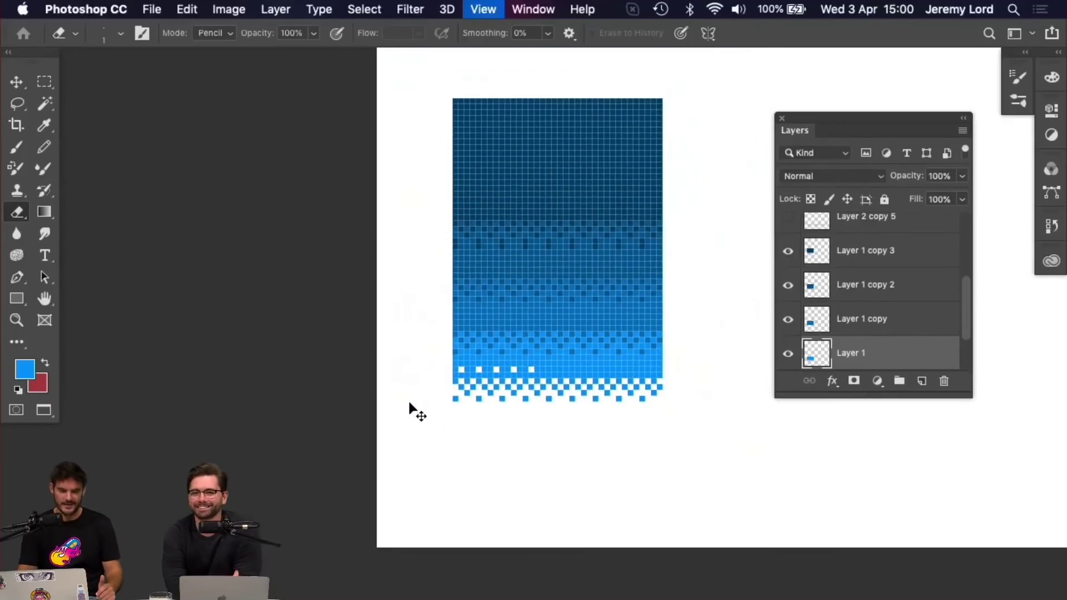
pyautogui.press('super+minus')
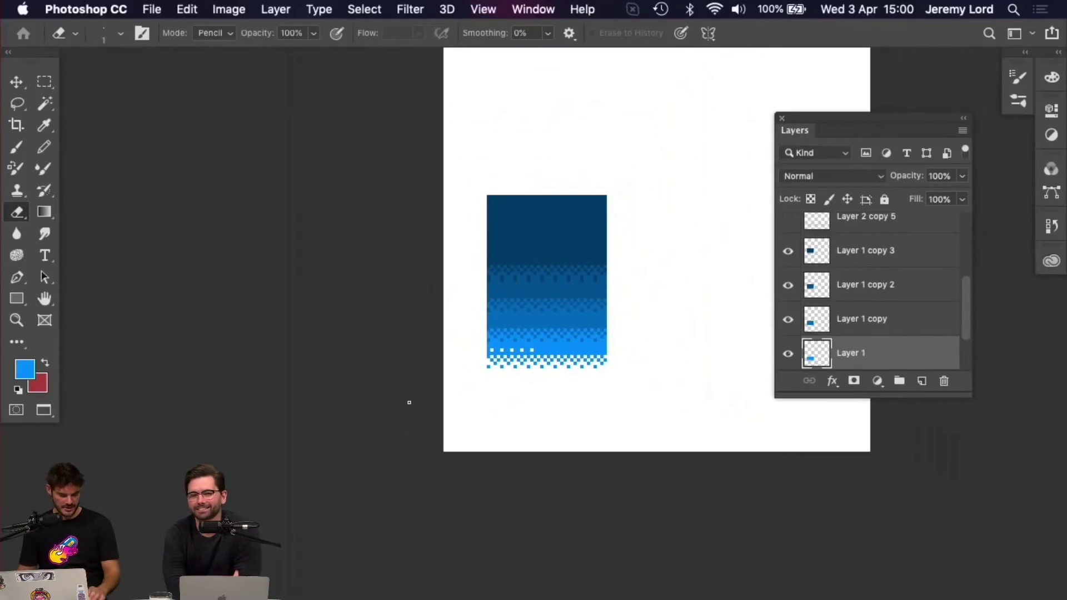
pyautogui.press('super+z')
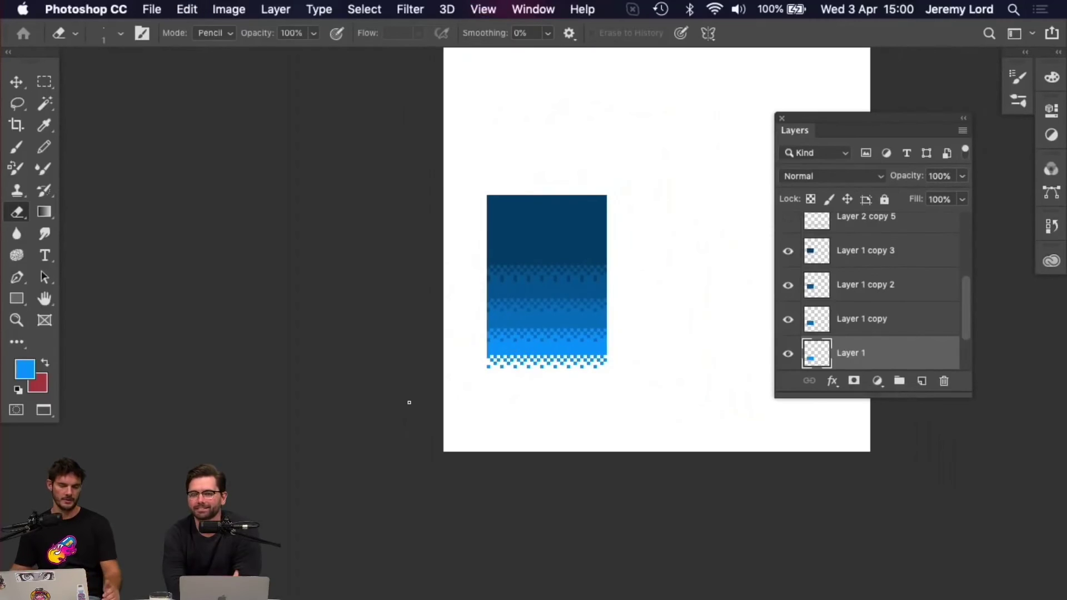
# - Duplicate the darkest blue band, rotate the copy 180 degrees, and place it at the gradient's top with the dither facing up
pyautogui.press('v')
pyautogui.click(526, 238)
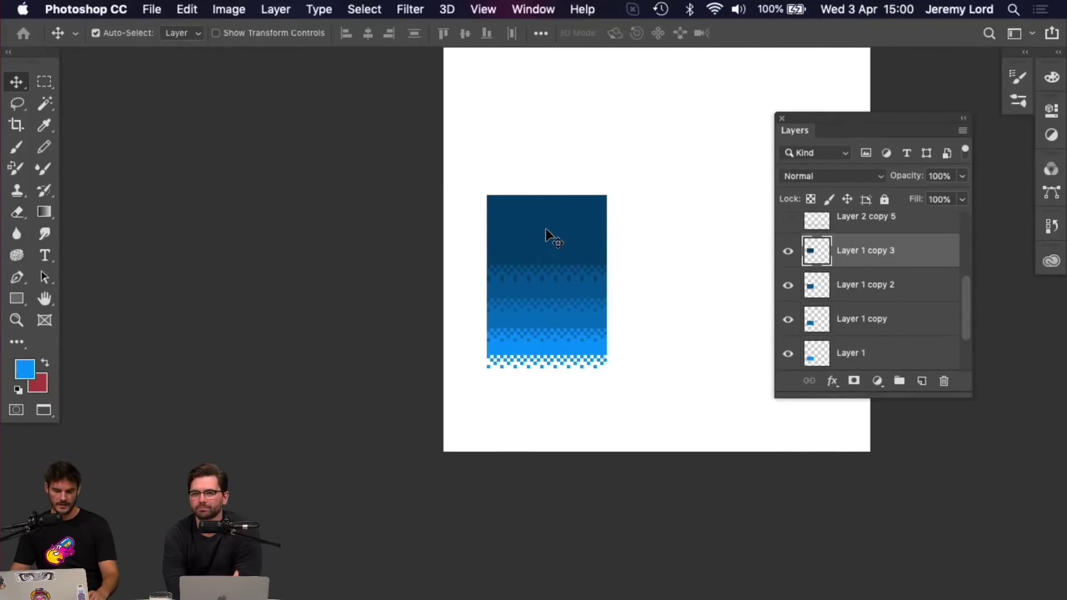
pyautogui.press('super+j')
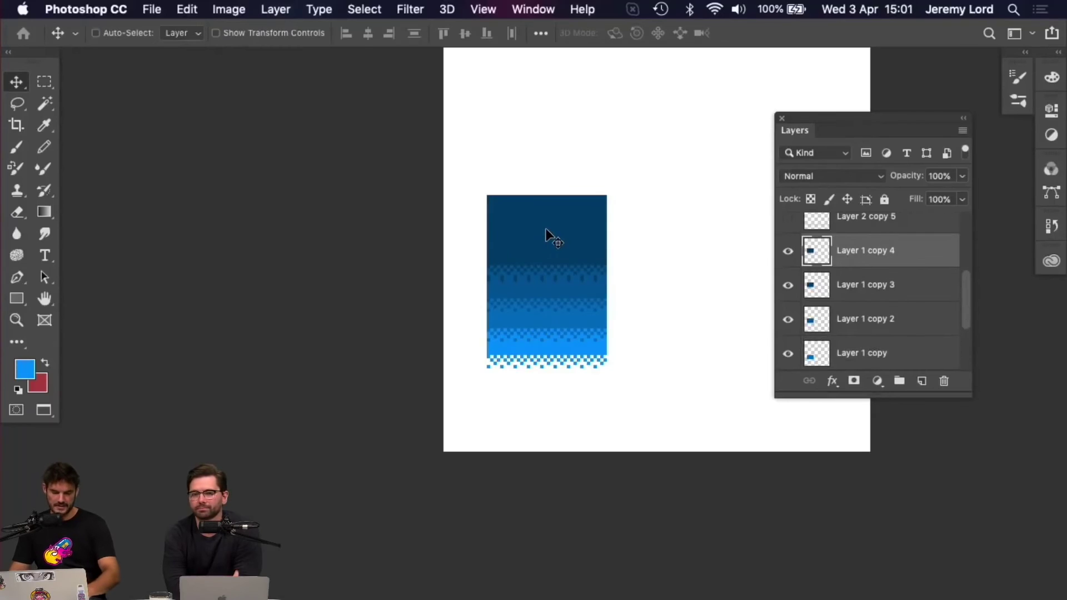
pyautogui.press('super+t')
pyautogui.moveTo(624, 178); pyautogui.dragTo(526, 224)
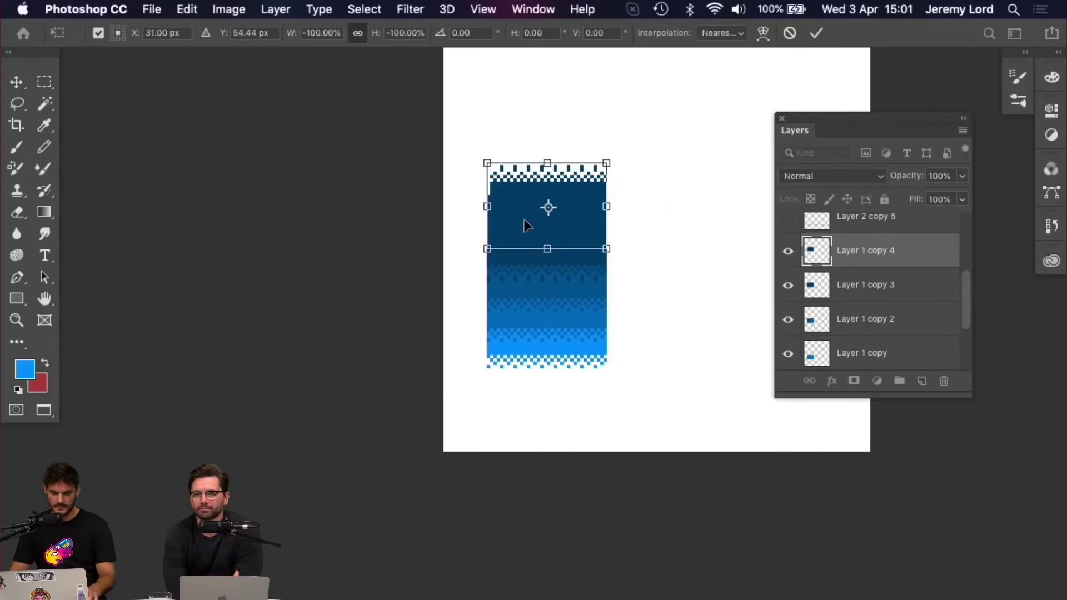
pyautogui.press('Return')
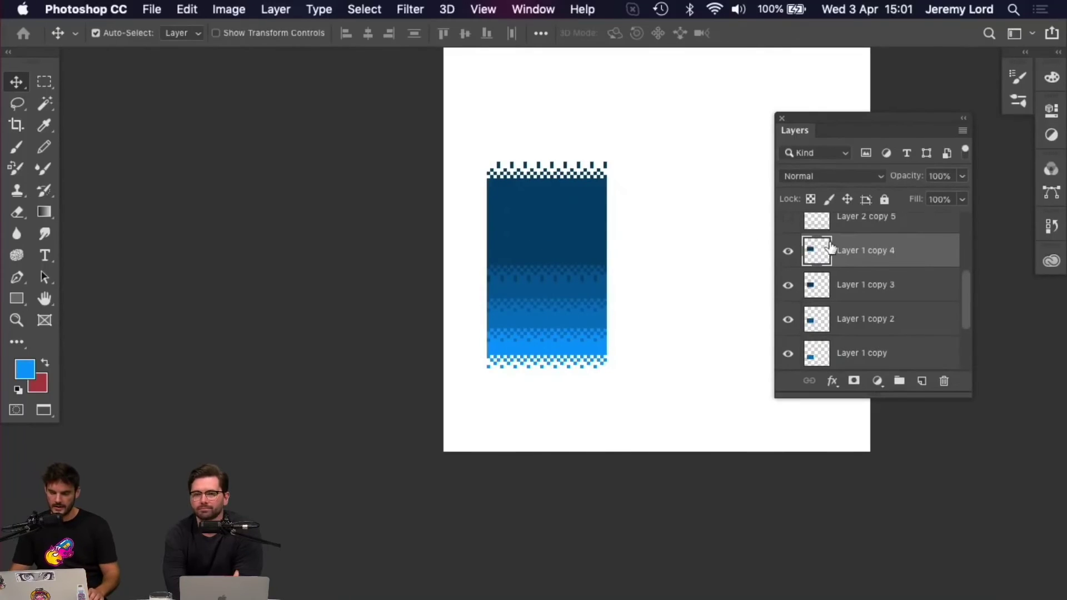
# - Duplicate the flipped dark band beneath Layer 1 copy 4, move the copy straight up, and set its Hue to -22
pyautogui.moveTo(861, 257); pyautogui.dragTo(861, 292)
pyautogui.press('super+t')
pyautogui.moveTo(581, 216); pyautogui.dragTo(583, 184)
pyautogui.press('Return')
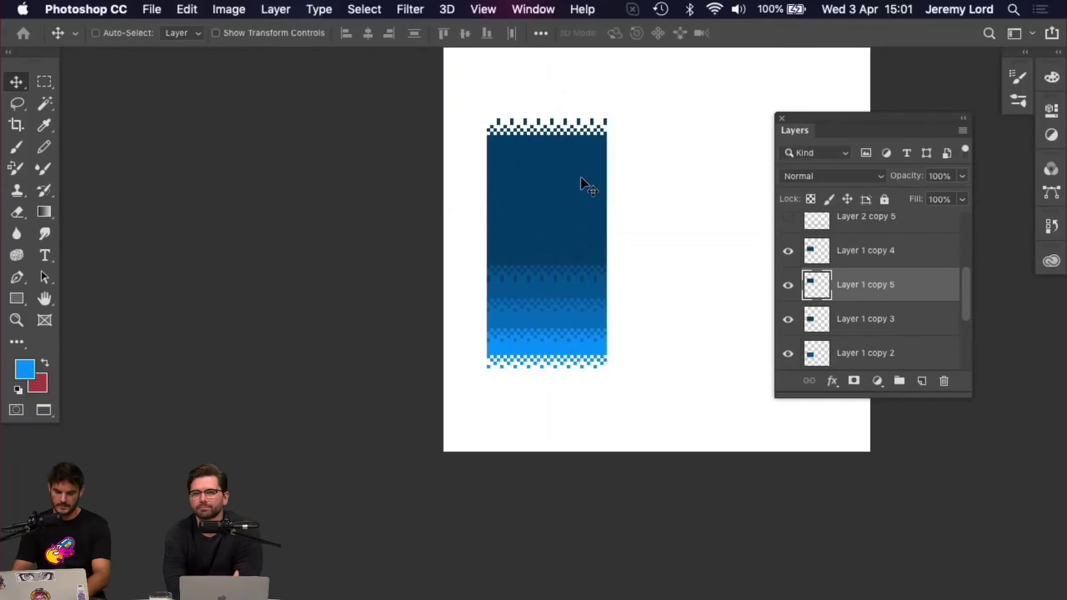
pyautogui.press('super+u')
pyautogui.moveTo(715, 154); pyautogui.dragTo(690, 160)
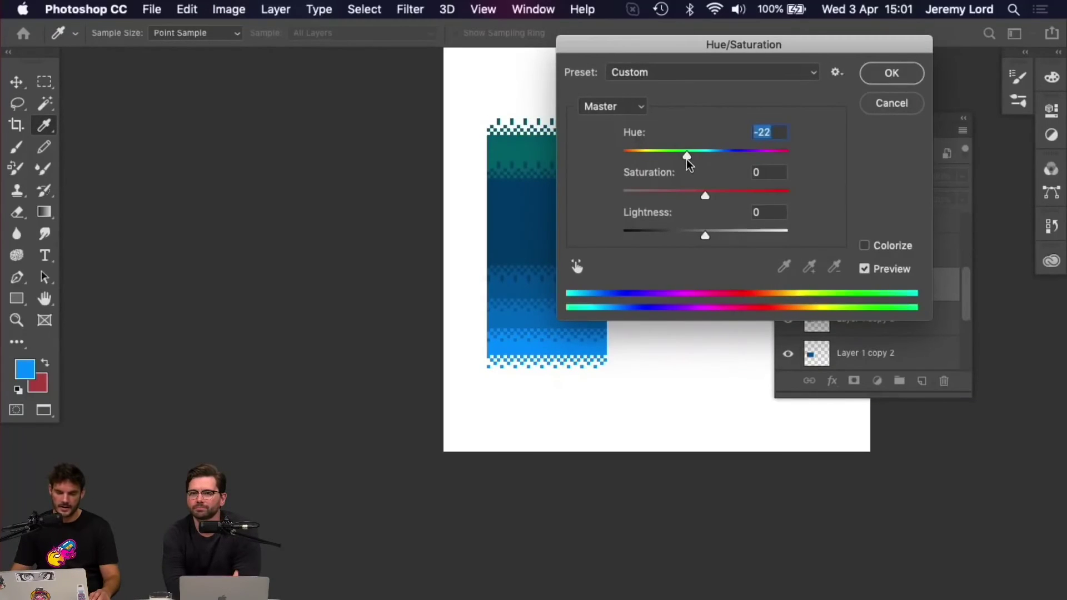
pyautogui.click(875, 78)
# - Duplicate the green band beneath Layer 1 copy 5, move the copy straight up, and set its Lightness to +9
pyautogui.press('super+j')
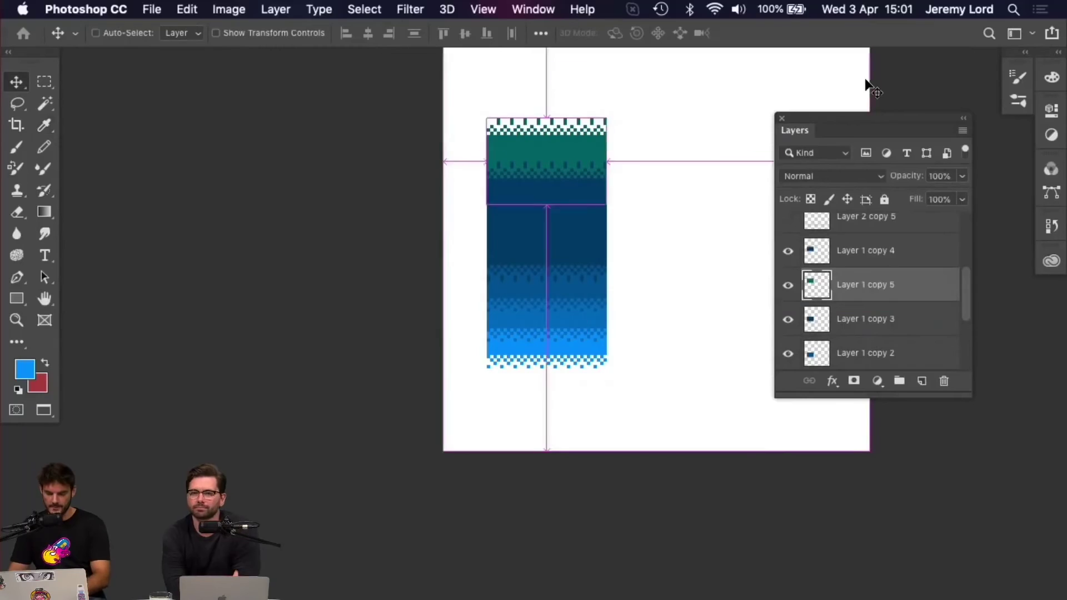
pyautogui.moveTo(879, 281); pyautogui.dragTo(878, 329)
pyautogui.press('super+t')
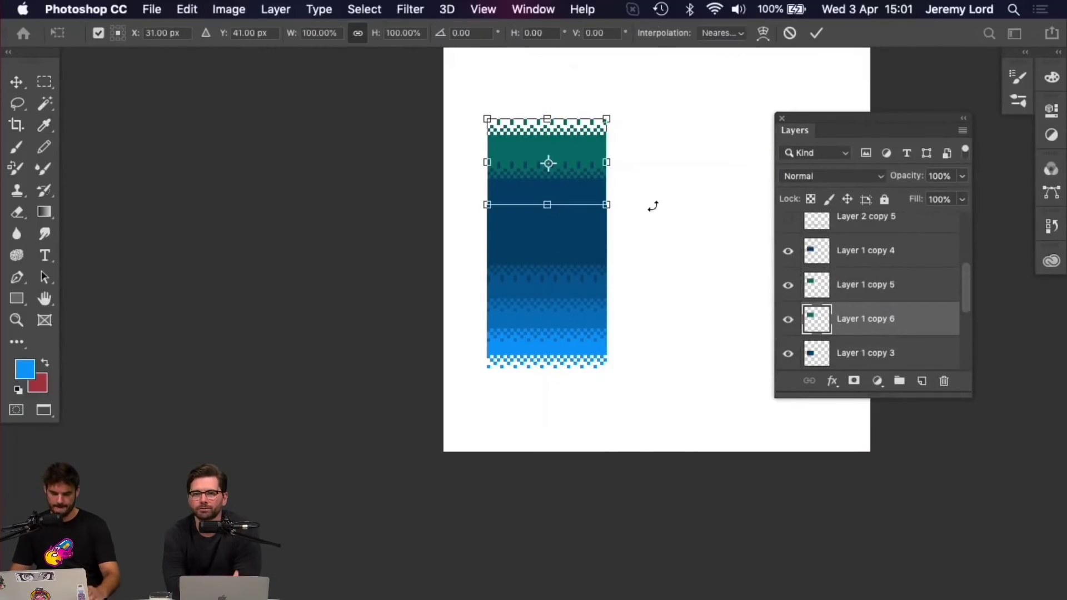
pyautogui.moveTo(578, 158); pyautogui.dragTo(572, 114)
pyautogui.press('Return')
pyautogui.press('super+u')
pyautogui.moveTo(723, 230); pyautogui.dragTo(714, 235)
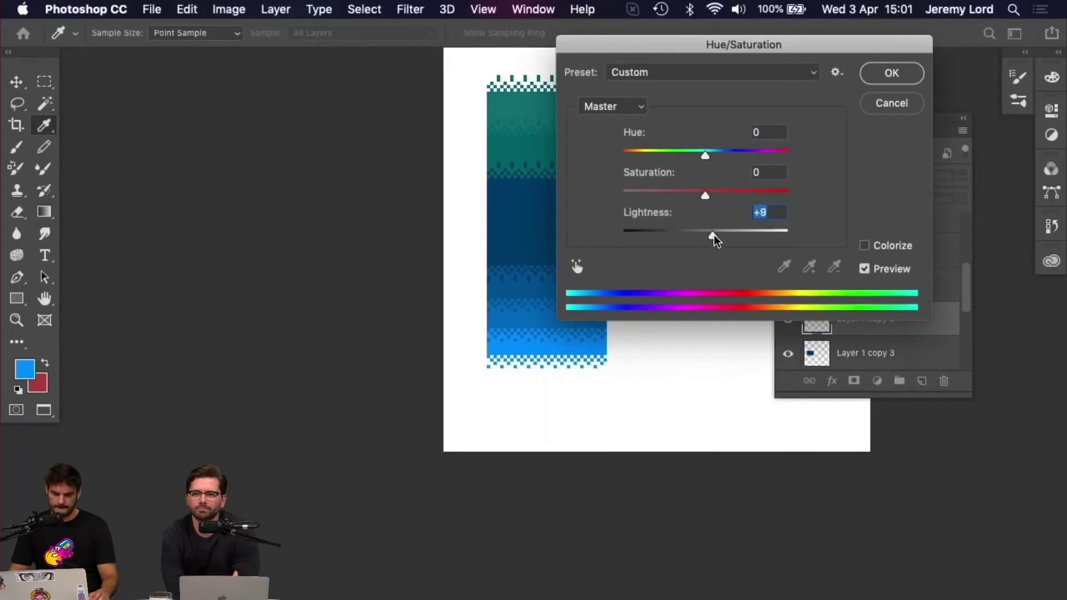
pyautogui.click(890, 73)
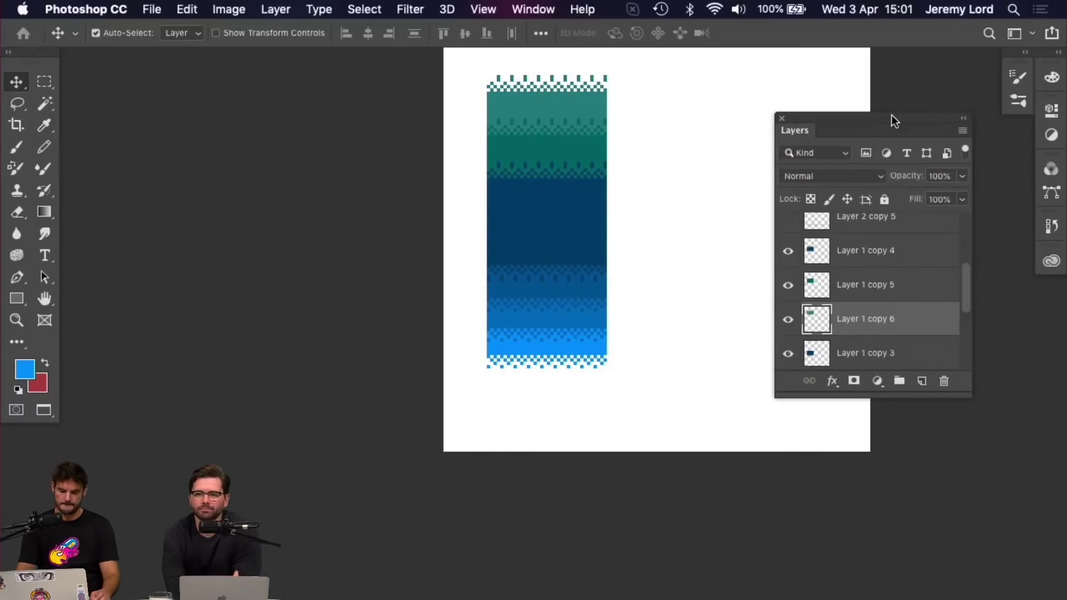
# - Examine the full green-to-blue dithered gradient at small size and enlarged
pyautogui.press('super+minus')
pyautogui.press('super+minus')
pyautogui.press('super+minus')
pyautogui.press('super+minus')
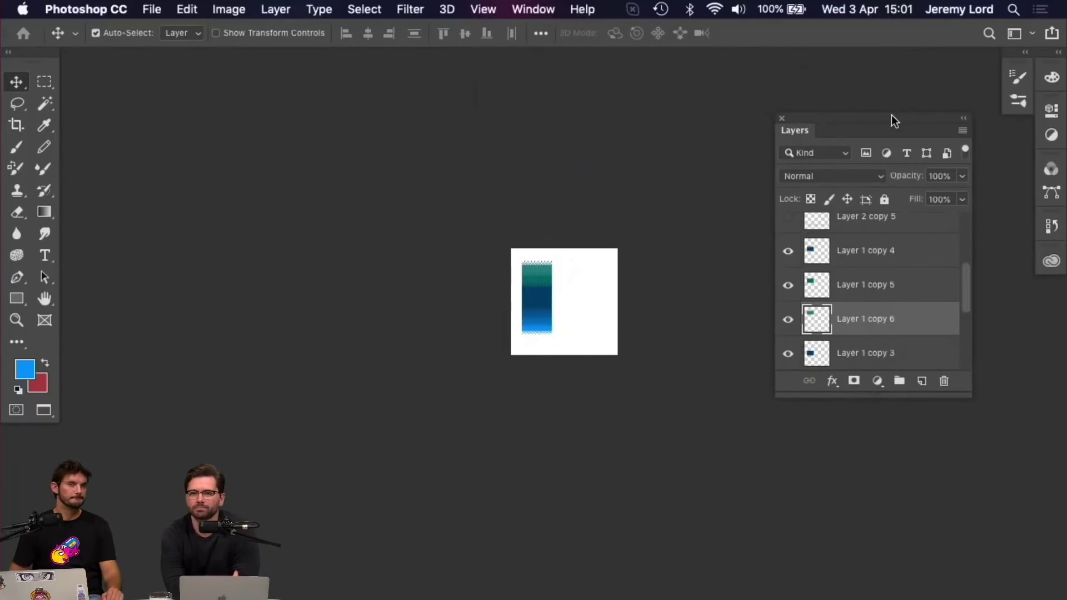
pyautogui.press('super+plus')
pyautogui.press('super+plus')
pyautogui.press('super+plus')
pyautogui.press('super+plus')
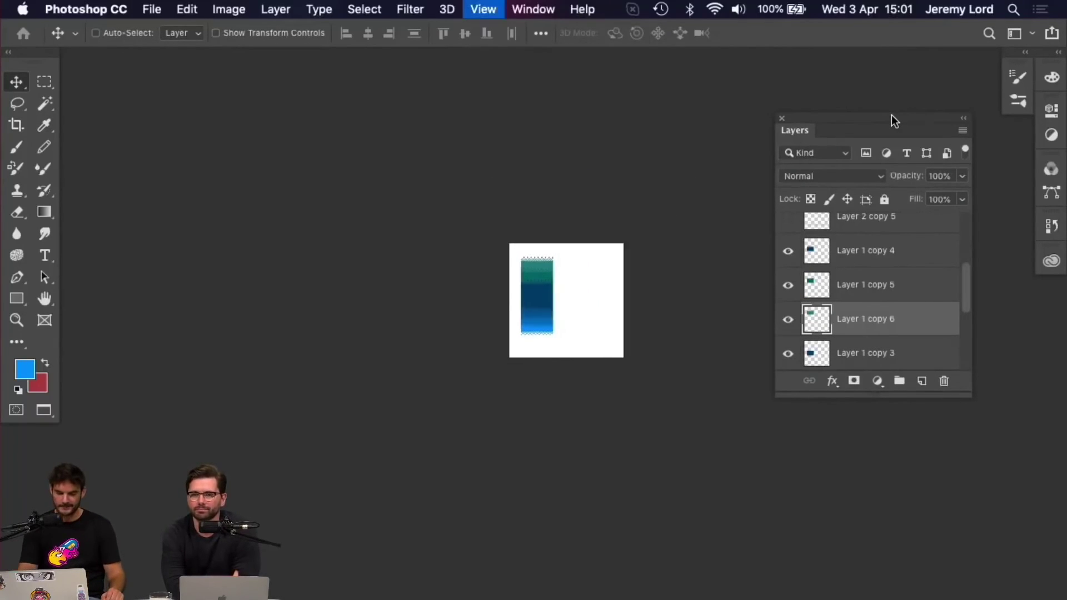
pyautogui.moveTo(683, 146); pyautogui.dragTo(631, 217)
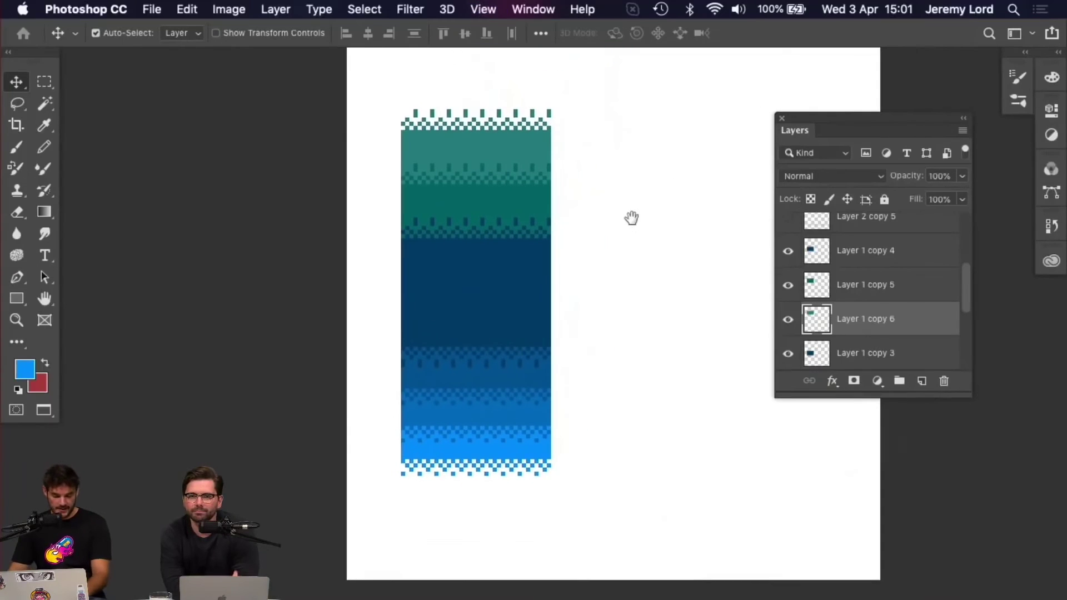
# - Review the Image Interpolation choices in the General preferences and leave the dialog without changing anything
pyautogui.press('f')
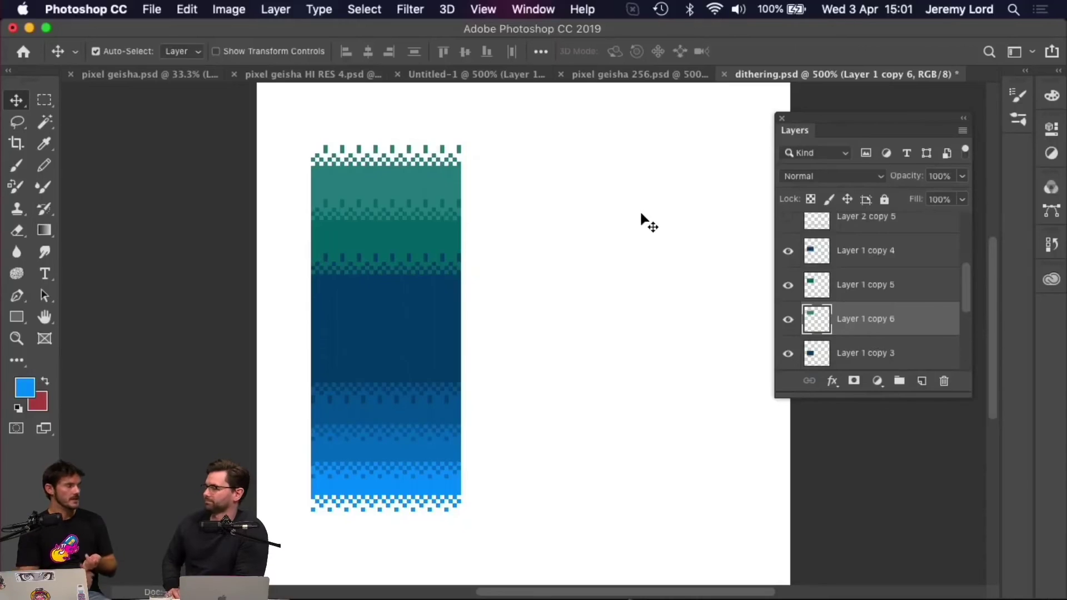
pyautogui.press('i')
pyautogui.press('super+k')
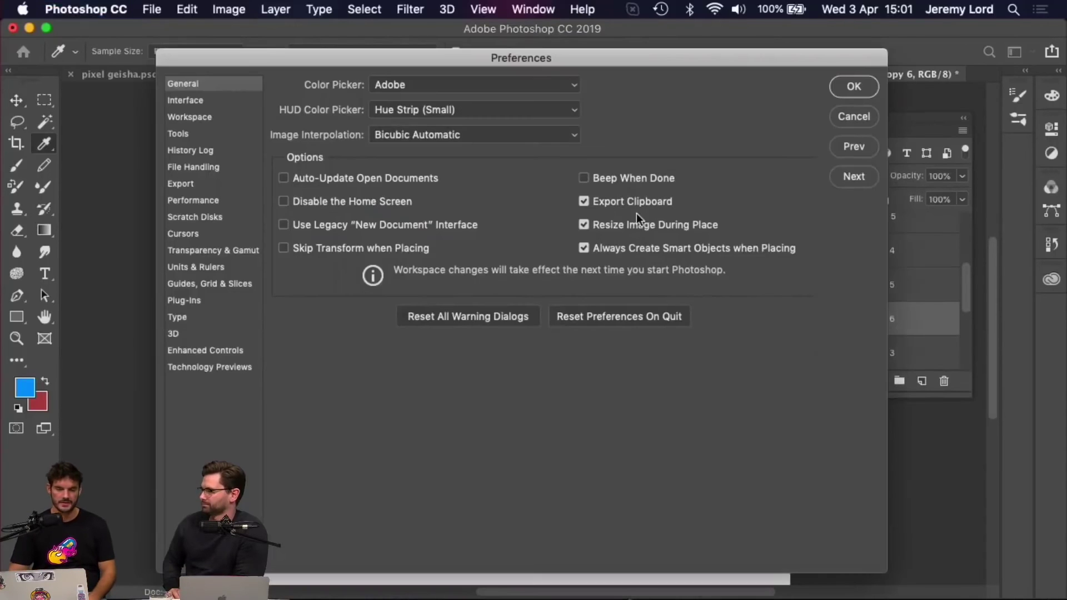
pyautogui.click(471, 140)
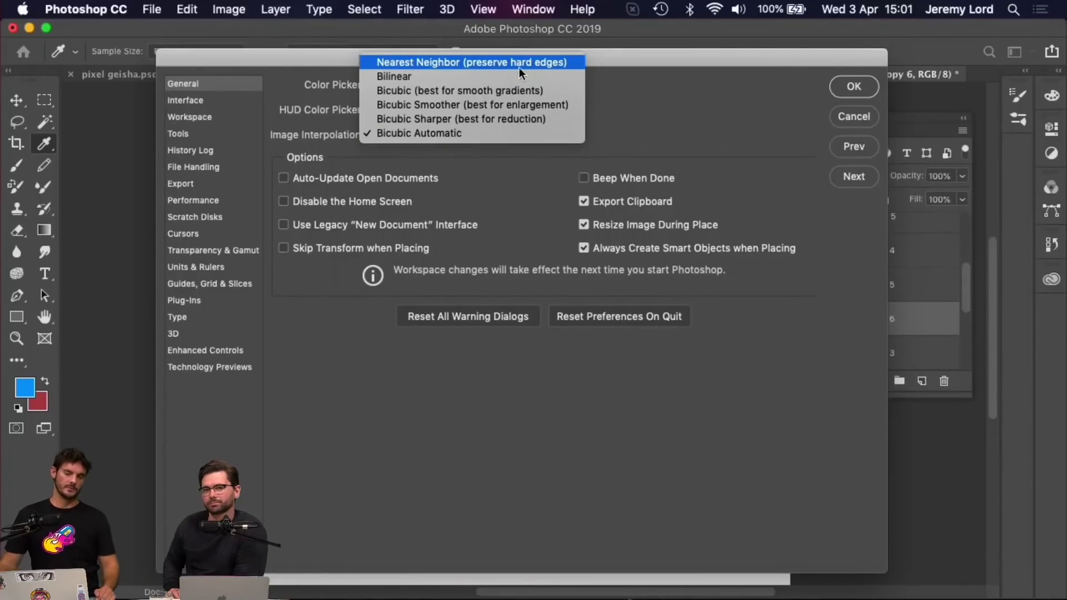
pyautogui.click(846, 123)
pyautogui.click(852, 118)
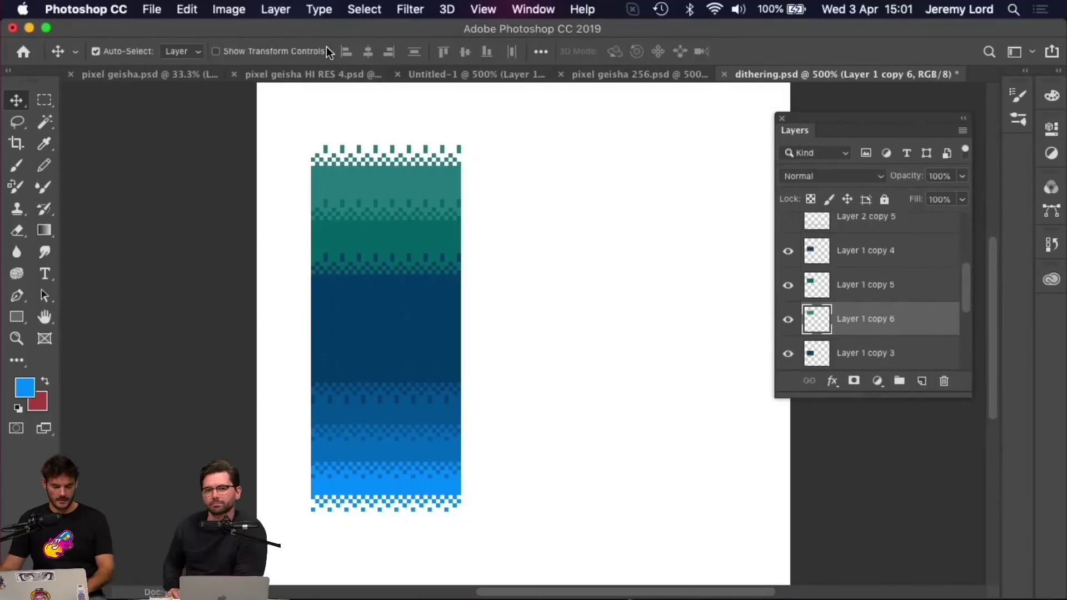
# - Check the anti-alias option of the Rectangular Marquee with a trial selection, and the Pencil and Eraser tool options
pyautogui.press('m')
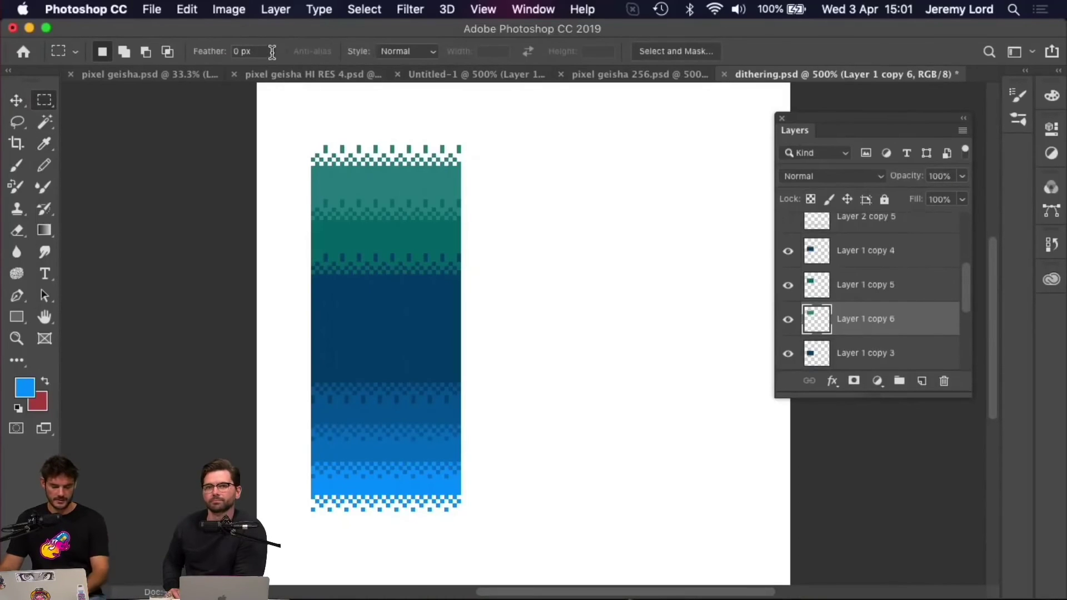
pyautogui.moveTo(520, 162); pyautogui.dragTo(661, 270)
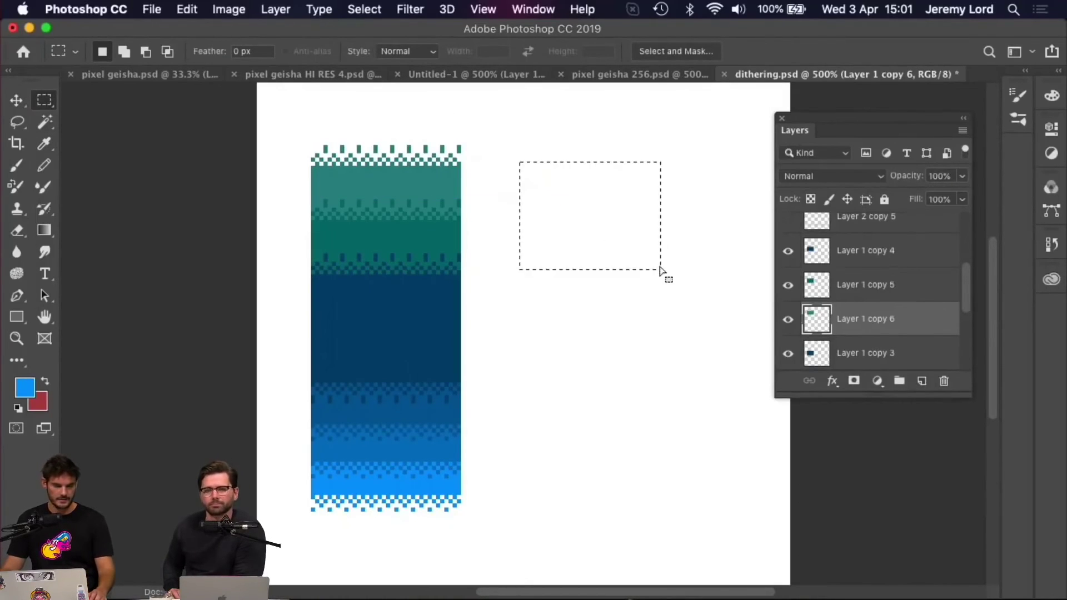
pyautogui.click(371, 94)
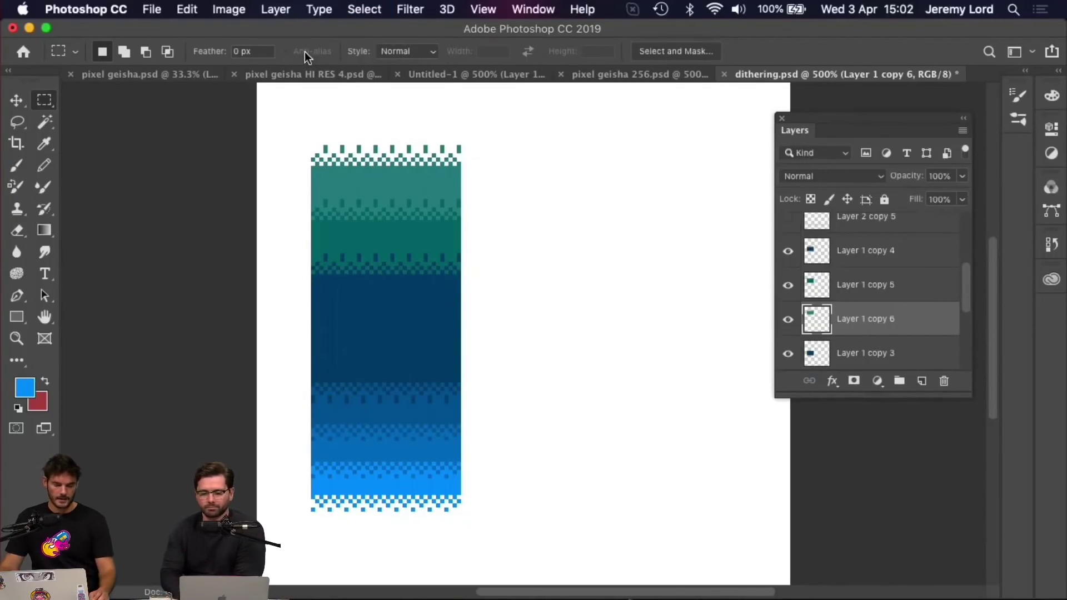
pyautogui.click(43, 165)
pyautogui.click(17, 230)
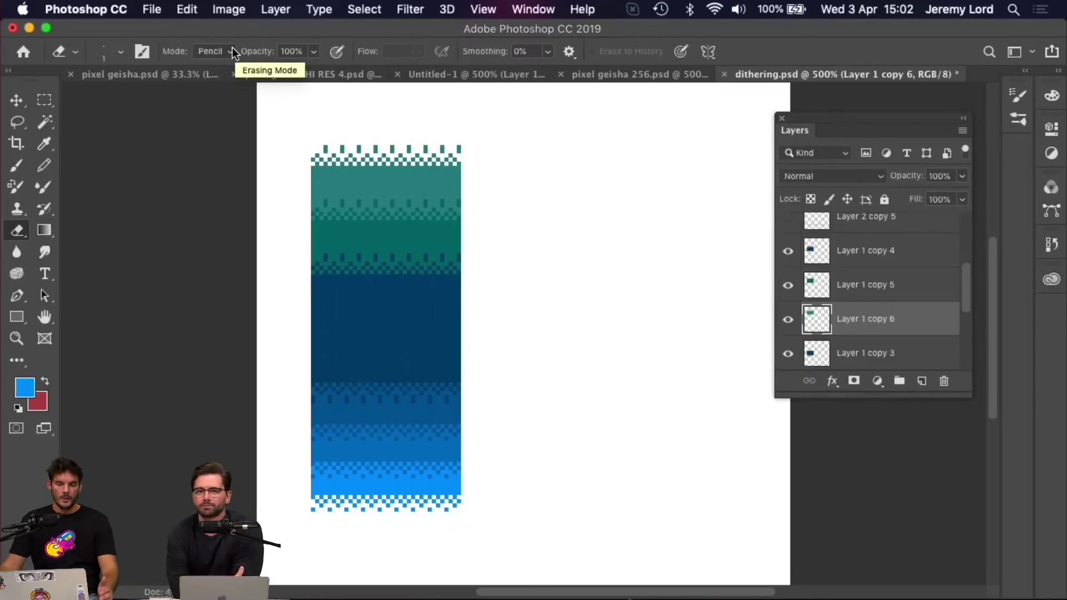
# - Merge the gradient bands from Layer 1 copy 4 down to Layer 1 copy into one layer
pyautogui.click(864, 356)
pyautogui.click(867, 252)
pyautogui.scroll(-3, 872, 307)
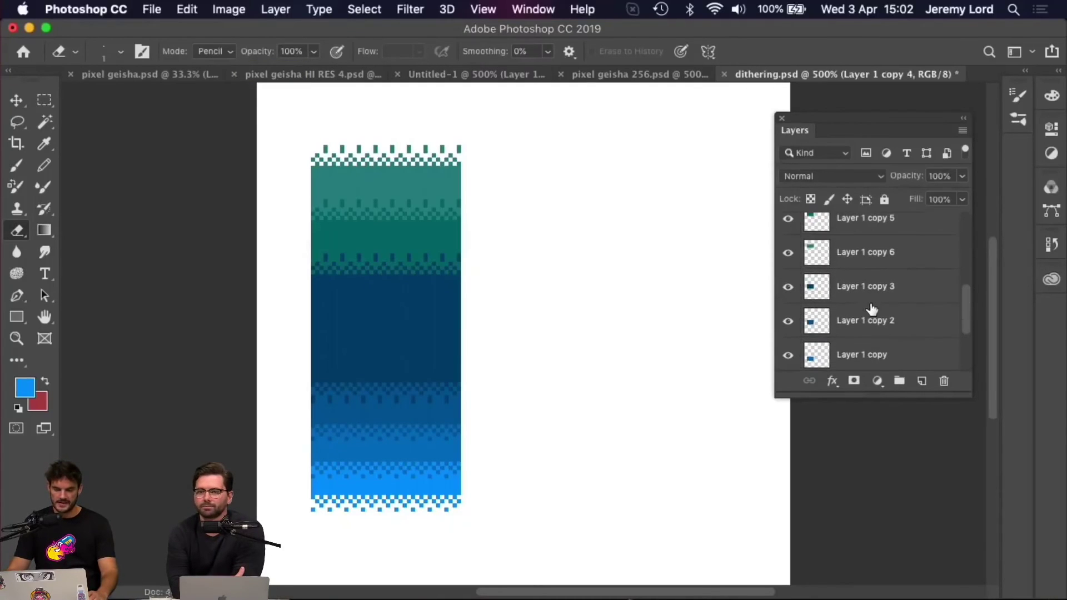
pyautogui.keyDown('shift'); pyautogui.click(873, 356); pyautogui.keyUp('shift')
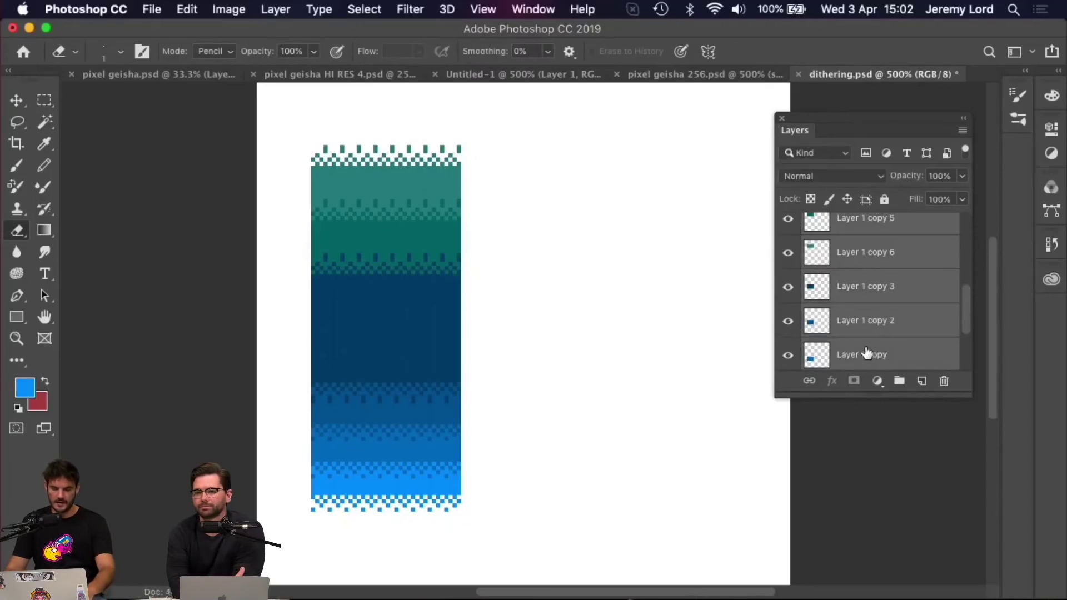
pyautogui.press('super+e')
# - Scale the merged gradient to 60.78% using Nearest Neighbor interpolation and place it to the right of the solid blue band
pyautogui.press('v')
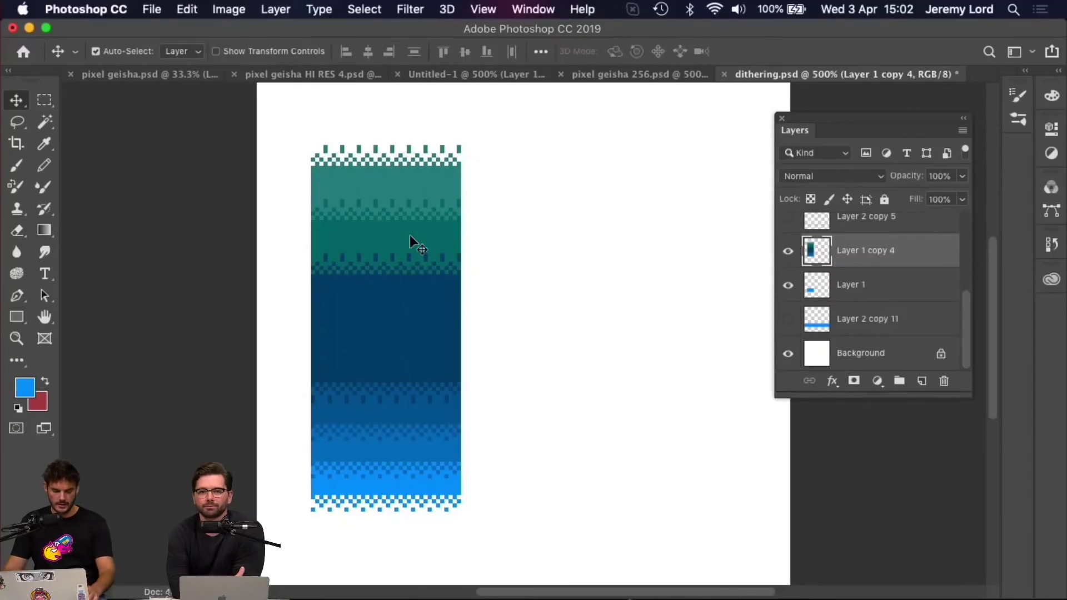
pyautogui.press('super+t')
pyautogui.moveTo(310, 143); pyautogui.dragTo(412, 255)
pyautogui.moveTo(402, 305); pyautogui.dragTo(556, 312)
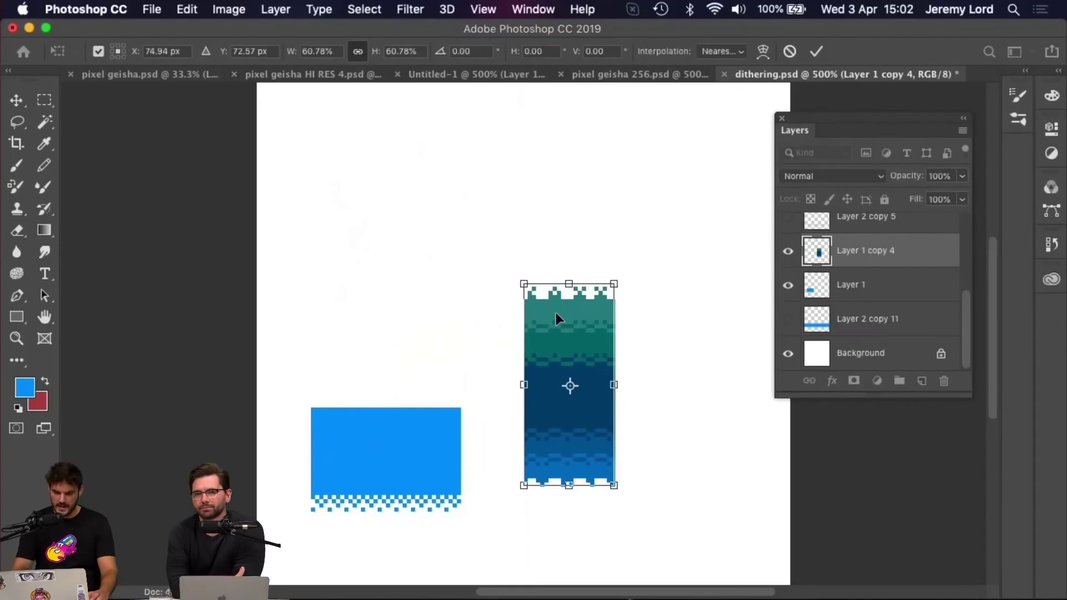
pyautogui.press('Return')
# - Inspect the pixel edges of the shrunken gradient up close and undo its scaling
pyautogui.press('super+equal')
pyautogui.press('super+equal')
pyautogui.press('super+equal')
pyautogui.press('super+equal')
pyautogui.press('super+minus')
pyautogui.press('super+minus')
pyautogui.press('super+minus')
pyautogui.press('super+minus')
pyautogui.press('super+z')
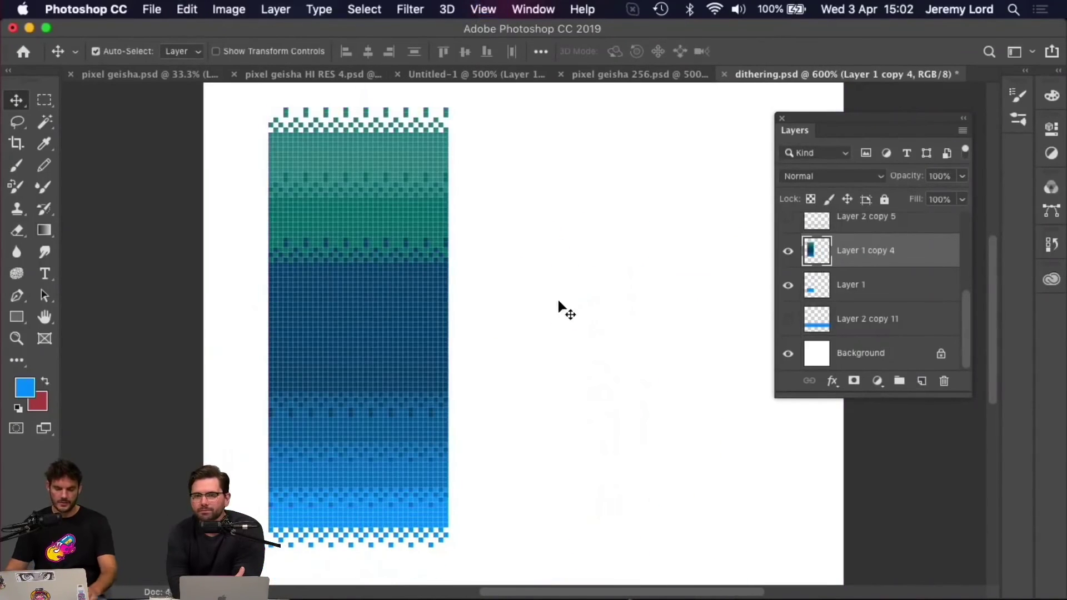
# - Try scaling the merged gradient to 50.25% with Bicubic Automatic interpolation, inspect its edges, and undo the transform
pyautogui.press('super+t')
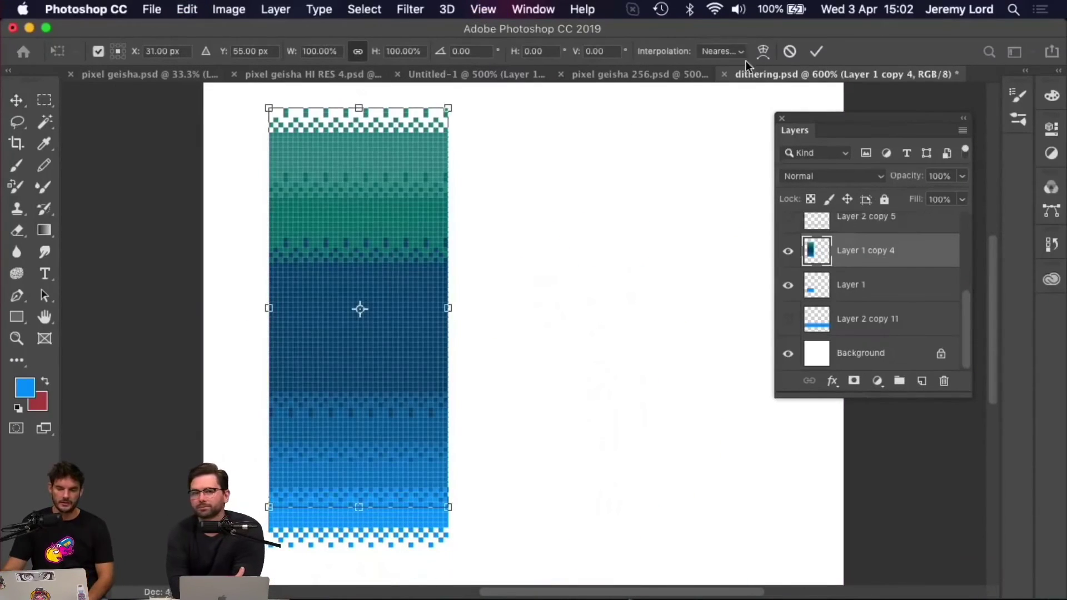
pyautogui.click(717, 52)
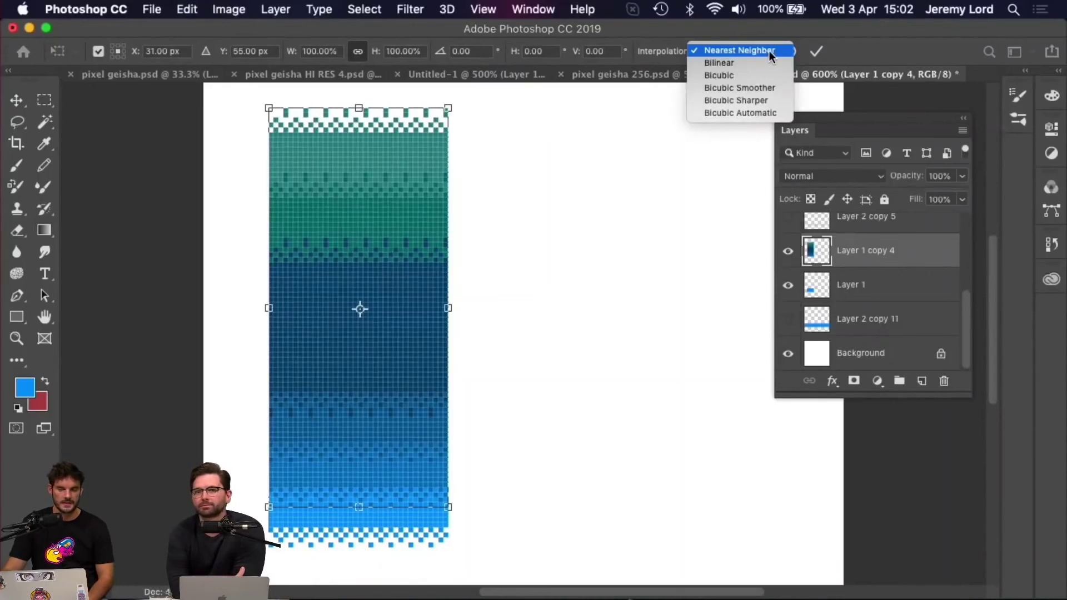
pyautogui.click(743, 113)
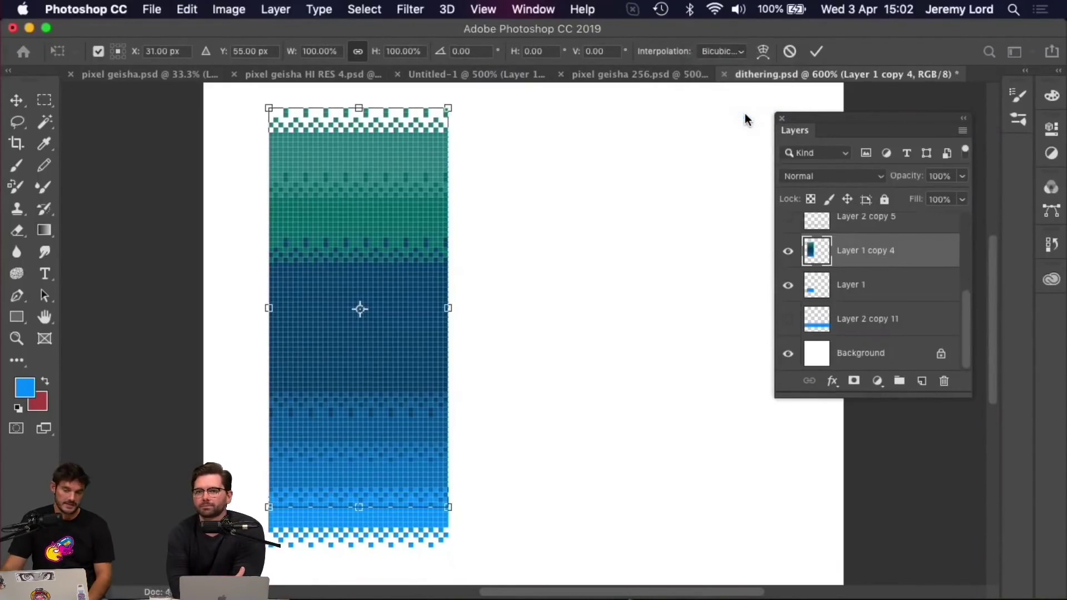
pyautogui.moveTo(266, 106); pyautogui.dragTo(358, 307)
pyautogui.moveTo(400, 357); pyautogui.dragTo(592, 323)
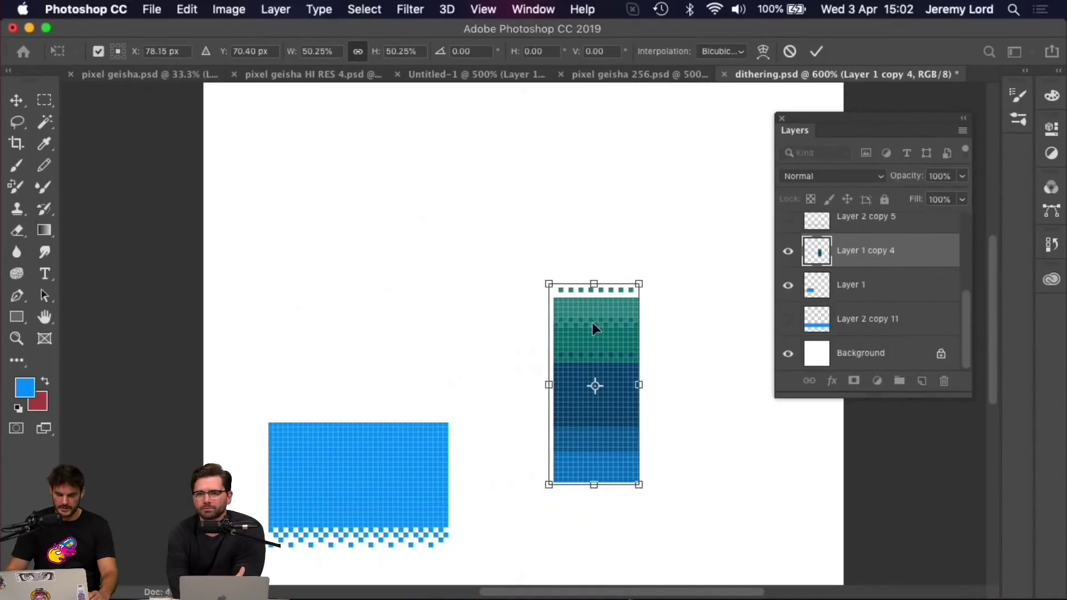
pyautogui.press('Return')
pyautogui.press('super+plus')
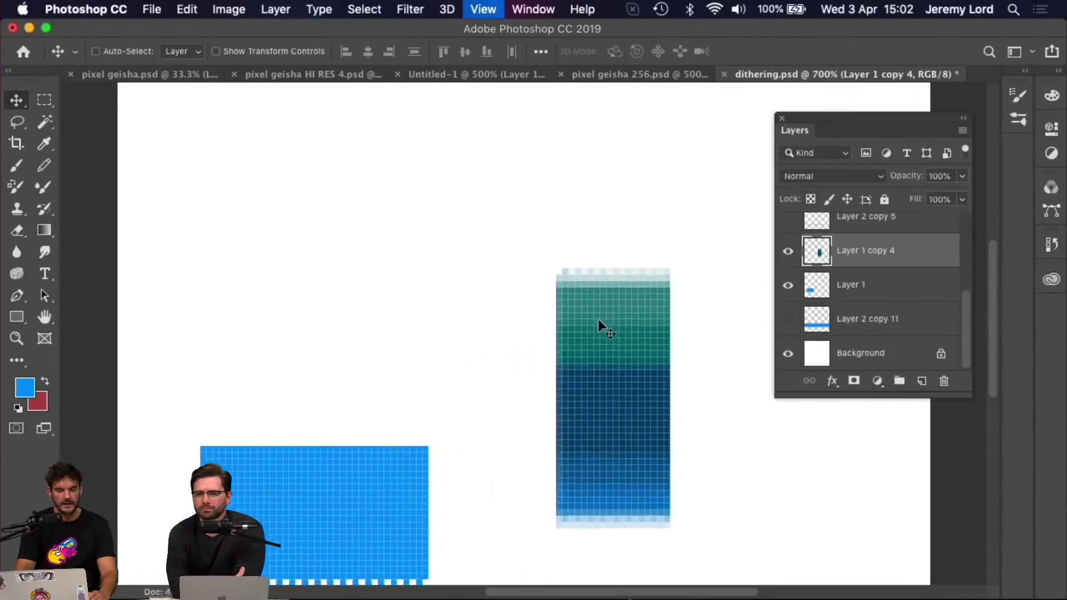
pyautogui.press('super+minus')
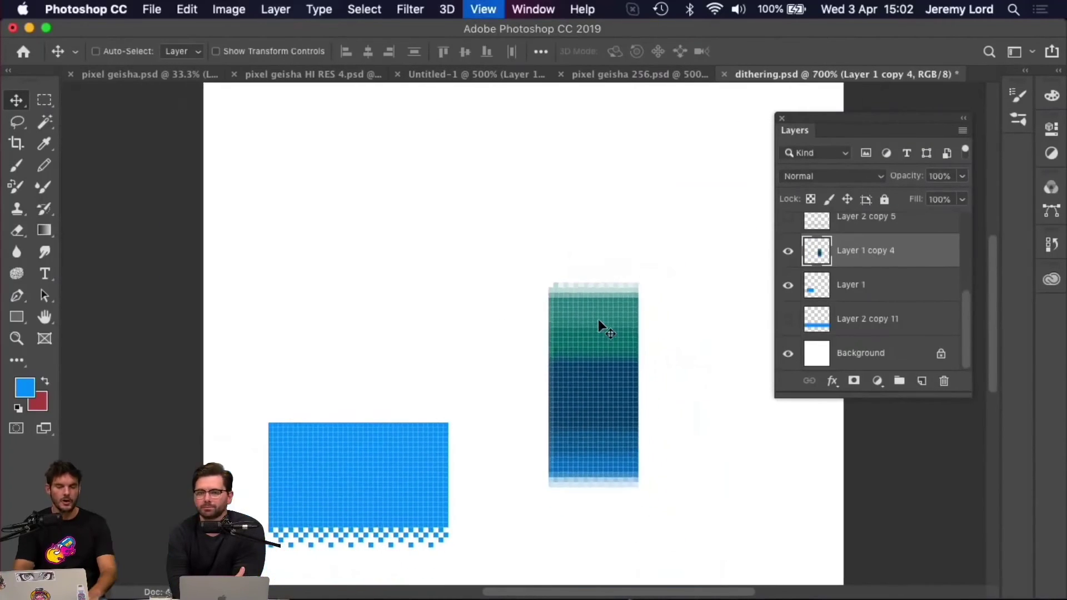
pyautogui.press('super+z')
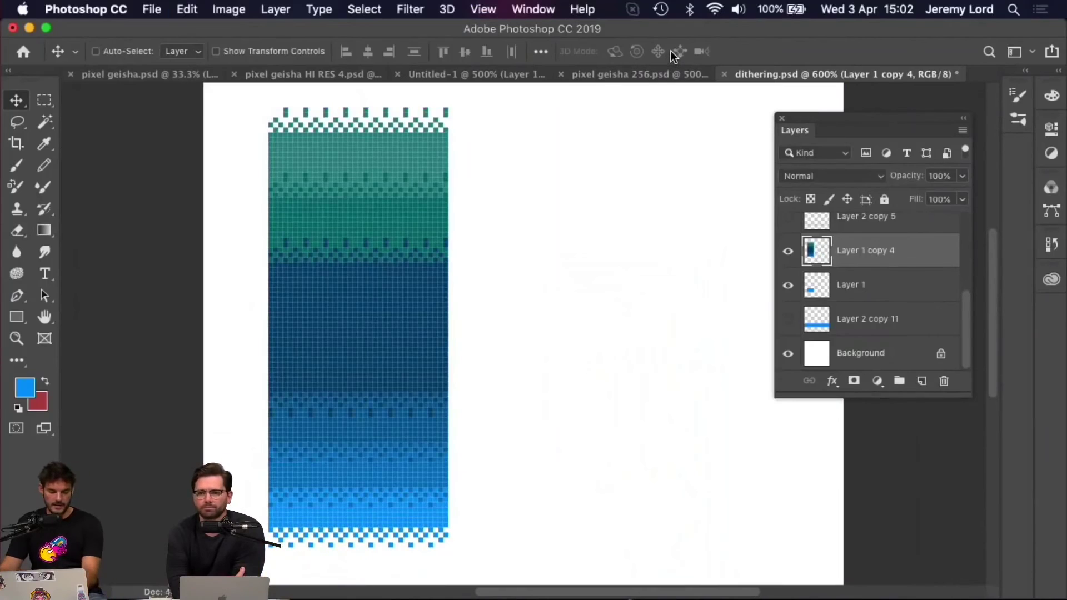
# - Shrink the merged gradient with Free Transform set to Nearest Neighbor interpolation and move it beside the solid blue band
pyautogui.press('super+t')
pyautogui.click(724, 52)
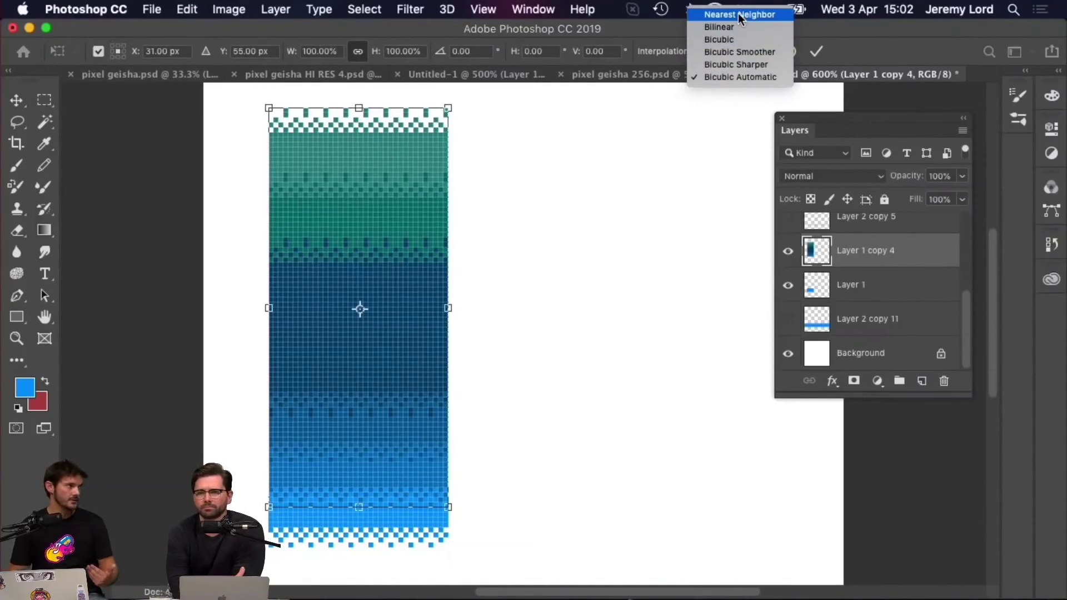
pyautogui.click(740, 15)
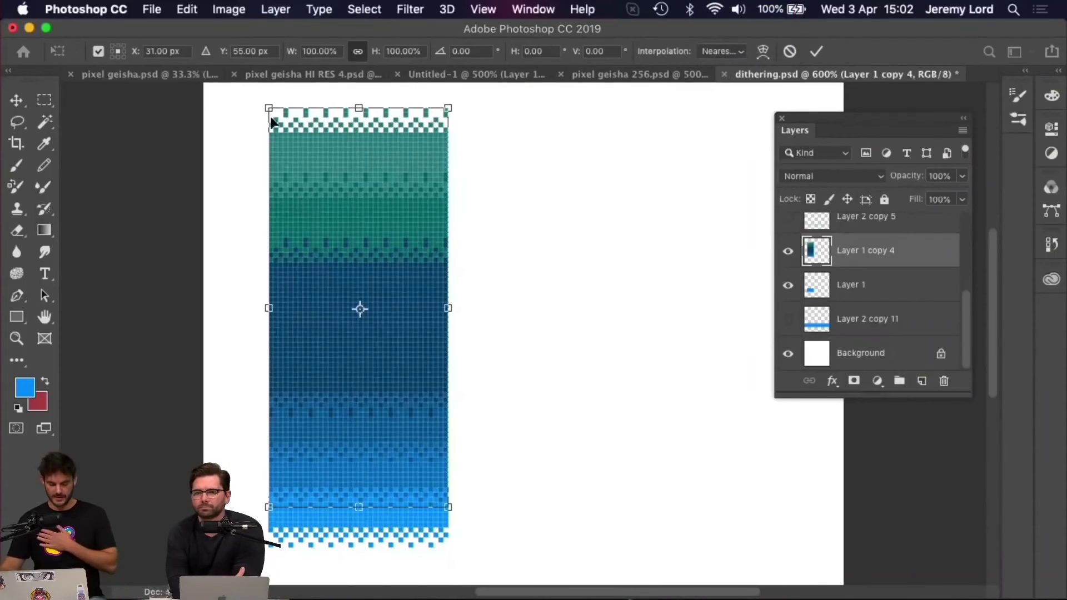
pyautogui.moveTo(268, 107); pyautogui.dragTo(357, 262)
pyautogui.moveTo(391, 304); pyautogui.dragTo(483, 299)
pyautogui.press('Return')
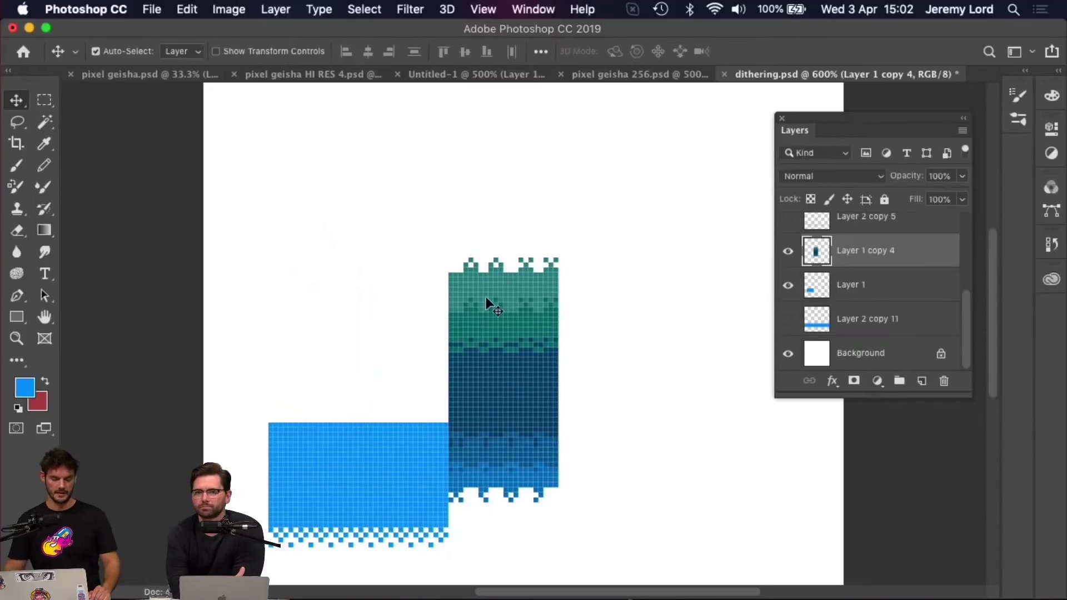
# - Check the Image Interpolation setting in the General preferences and cancel the dialog
pyautogui.press('i')
pyautogui.press('super+k')
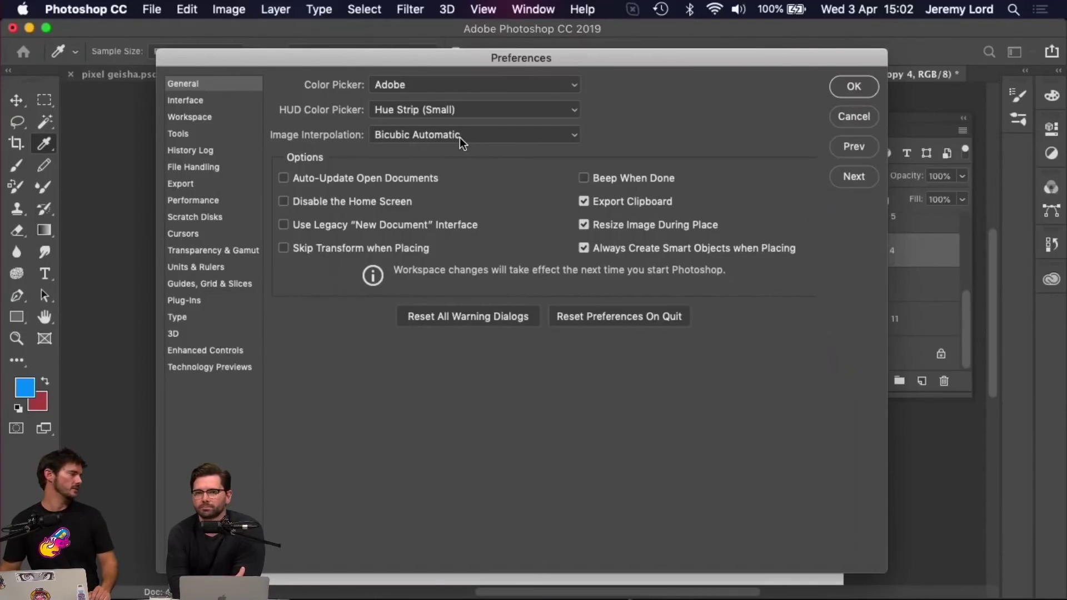
pyautogui.click(854, 116)
pyautogui.press('v')
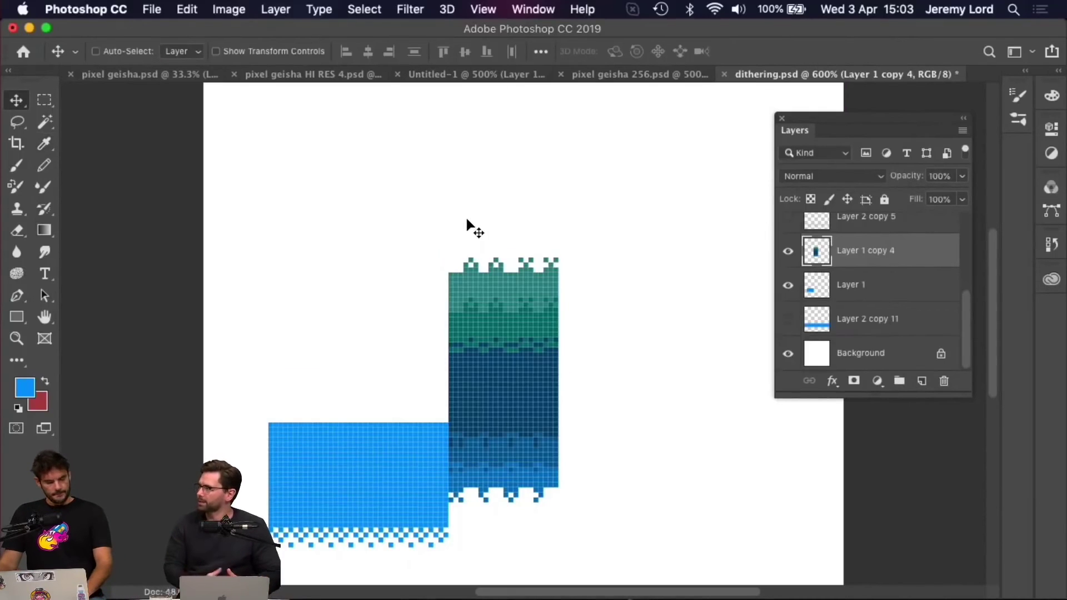
# - Undo the last shrinking of the gradient and view it at different magnifications
pyautogui.press('super+z')
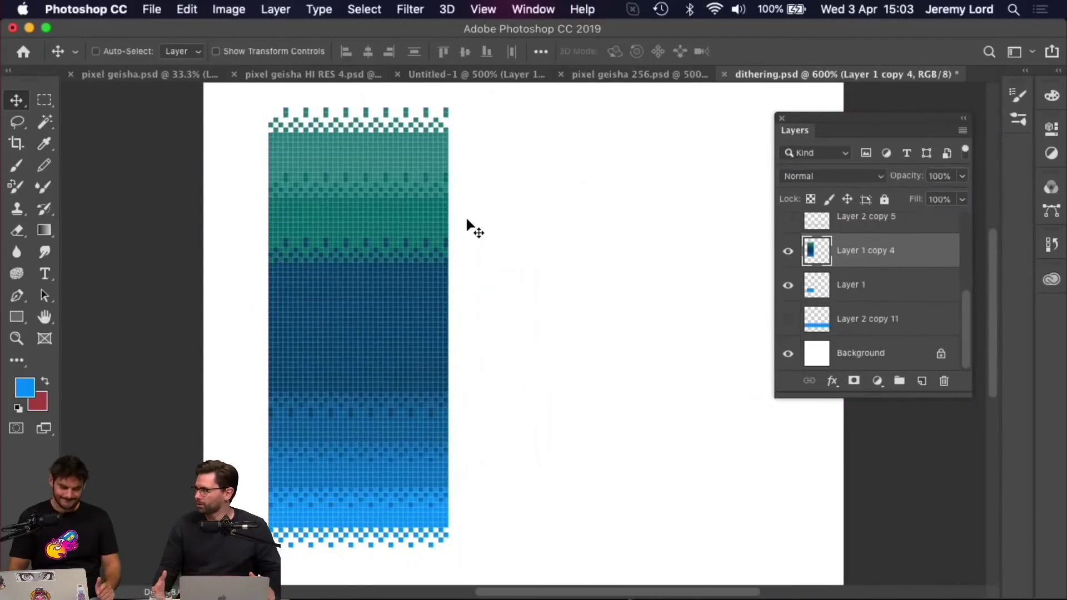
pyautogui.press('super+minus')
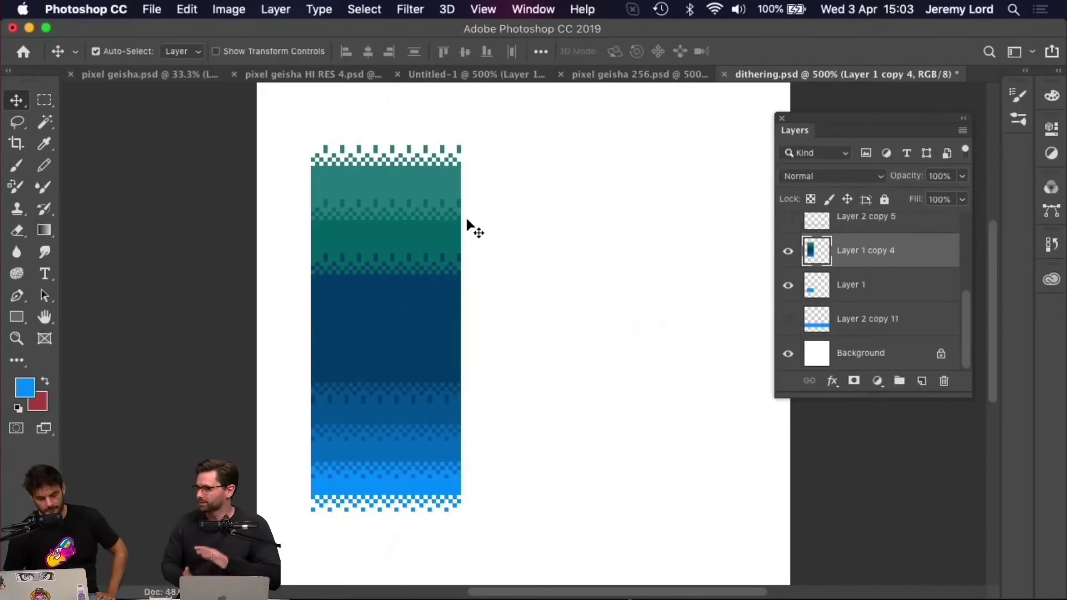
pyautogui.press('super+plus')
pyautogui.press('super+plus')
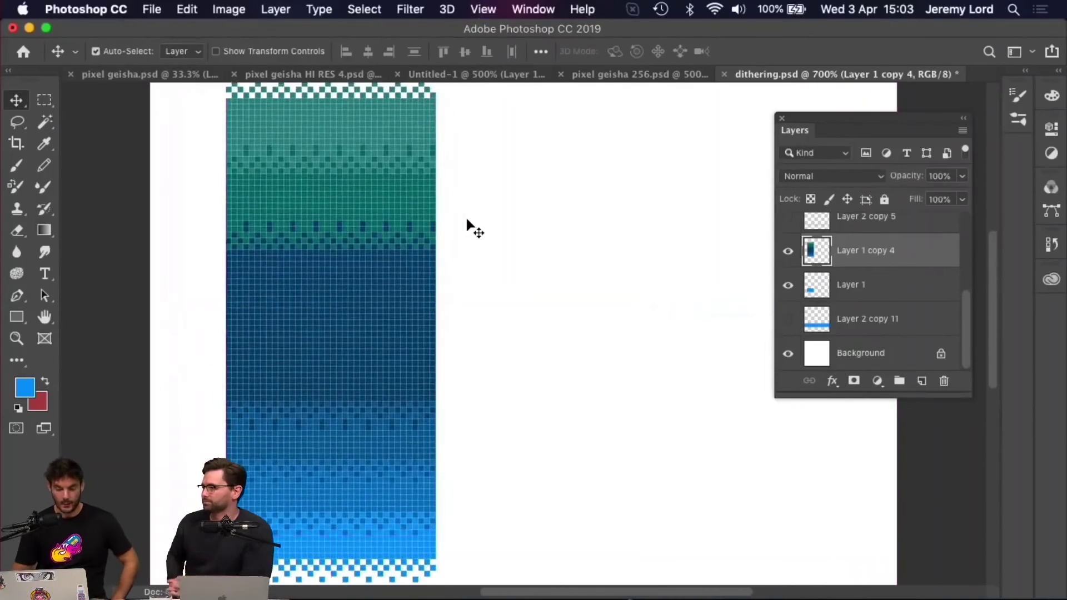
# - On a new layer, draw a blue X five pixels wide with the Pencil tool in the empty area beside the gradient
pyautogui.click(922, 381)
pyautogui.moveTo(552, 374)
pyautogui.mouseDown()
pyautogui.moveTo(448, 388)
pyautogui.moveTo(403, 415)
pyautogui.mouseUp()
pyautogui.press('b')
pyautogui.press('super+plus')
pyautogui.press('super+plus')
pyautogui.moveTo(514, 235); pyautogui.dragTo(514, 322)
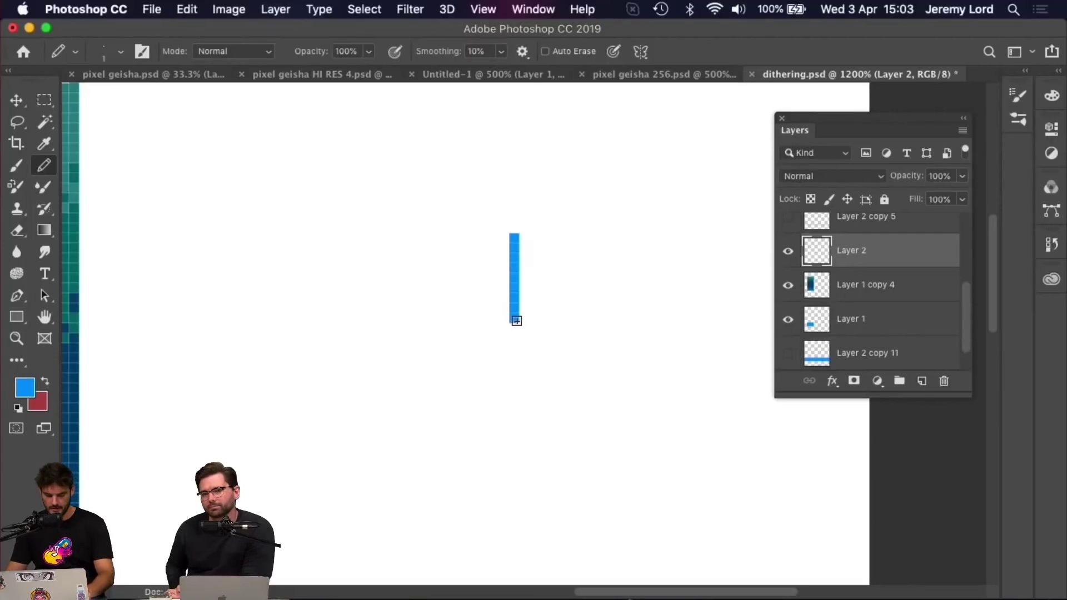
pyautogui.press('super+z')
pyautogui.press('super+plus')
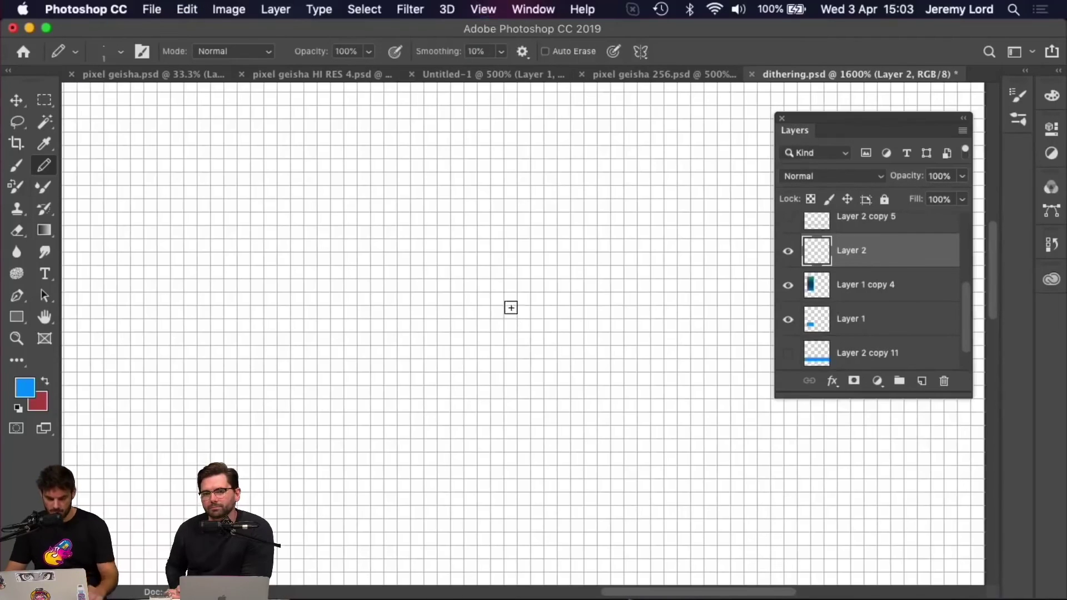
pyautogui.moveTo(456, 245); pyautogui.dragTo(519, 311)
pyautogui.moveTo(457, 299)
pyautogui.mouseDown()
pyautogui.moveTo(545, 226)
pyautogui.moveTo(569, 258)
pyautogui.moveTo(579, 301)
pyautogui.moveTo(577, 273)
pyautogui.mouseUp()
# - Try rotating the blue X by 45 degrees with Nearest Neighbor interpolation, and delete its layer
pyautogui.press('super+t')
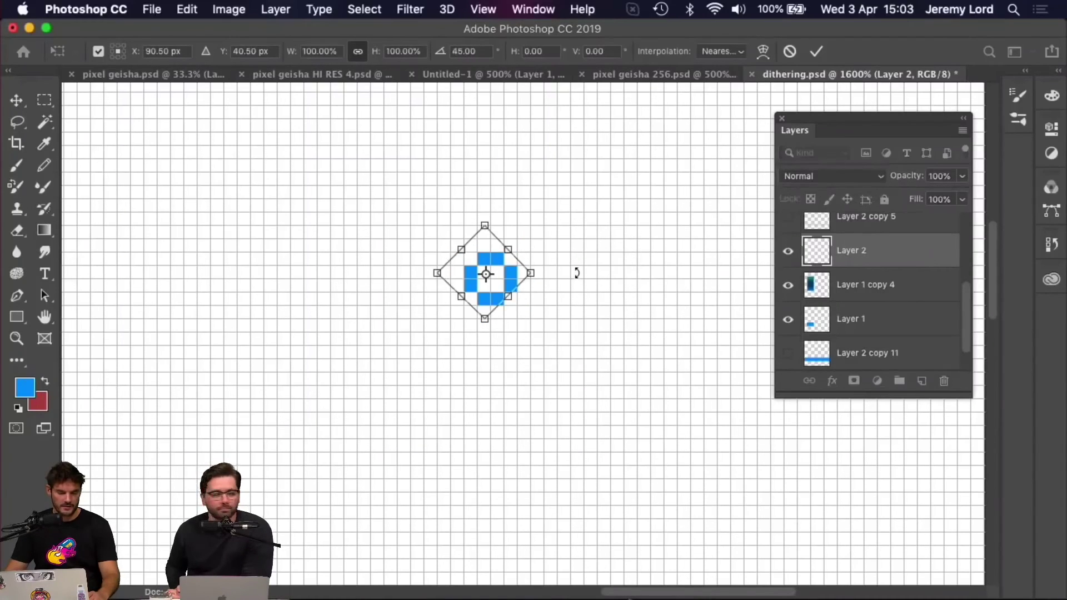
pyautogui.press('Return')
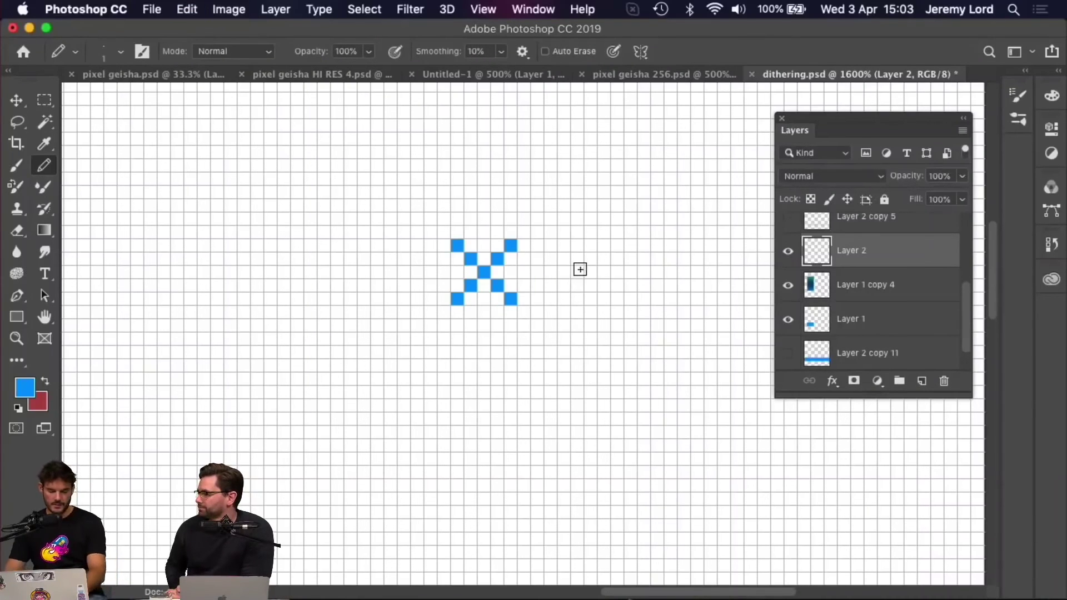
pyautogui.press('BackSpace')
# - Hide the grid over the canvas and bring the dithered gradient back into view
pyautogui.press('super+minus')
pyautogui.press('super+minus')
pyautogui.press('super+minus')
pyautogui.press('super+minus')
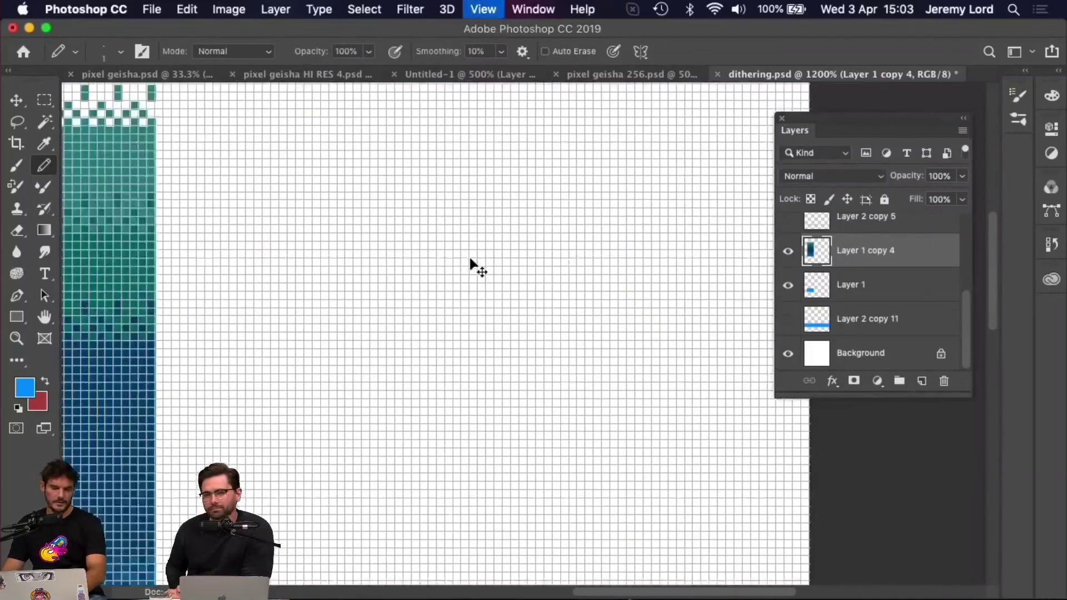
pyautogui.press('super+apostrophe')
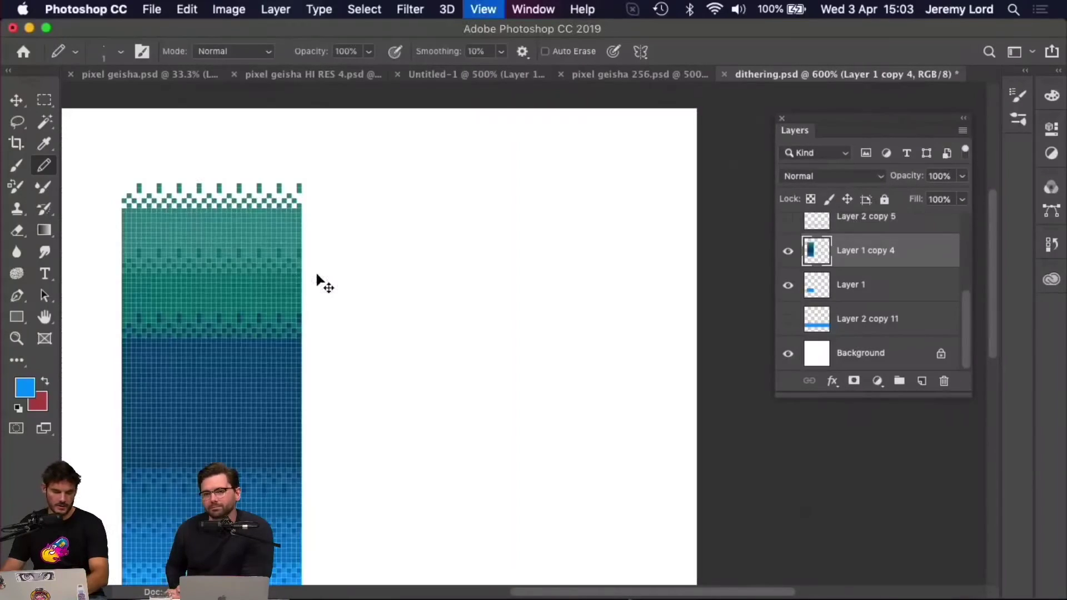
# - Try moving the dithered gradient into the empty area beside it and scaling it to 56.39% with Nearest Neighbor interpolation
pyautogui.moveTo(217, 293); pyautogui.dragTo(589, 242)
pyautogui.press('super+t')
pyautogui.moveTo(414, 167); pyautogui.dragTo(354, 284)
pyautogui.moveTo(236, 188); pyautogui.dragTo(356, 355)
pyautogui.moveTo(398, 397)
pyautogui.mouseDown()
pyautogui.moveTo(502, 352)
pyautogui.moveTo(578, 300)
pyautogui.mouseUp()
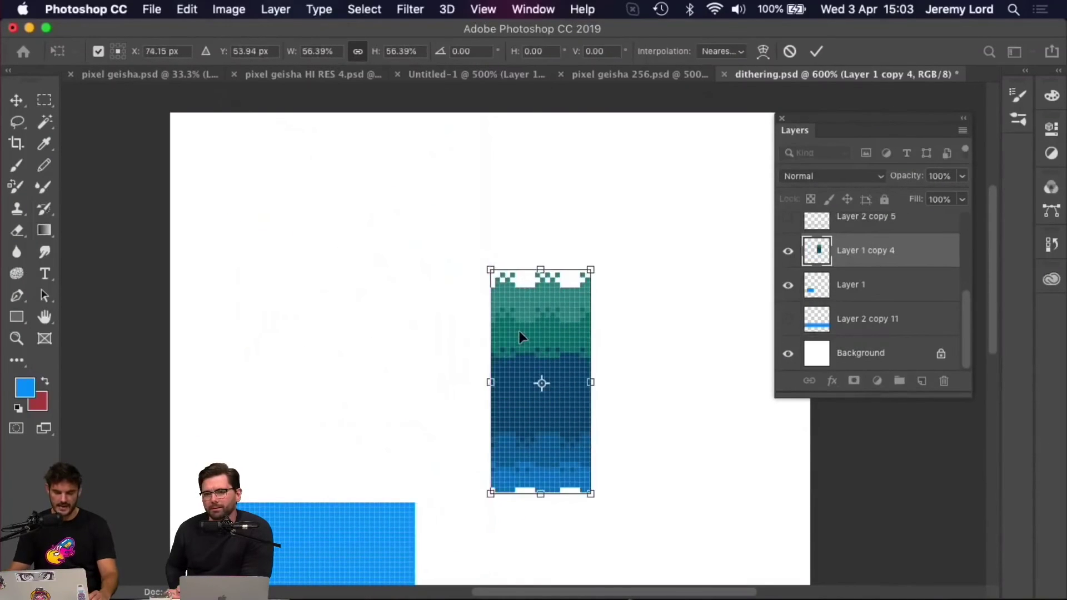
pyautogui.press('Return')
pyautogui.press('b')
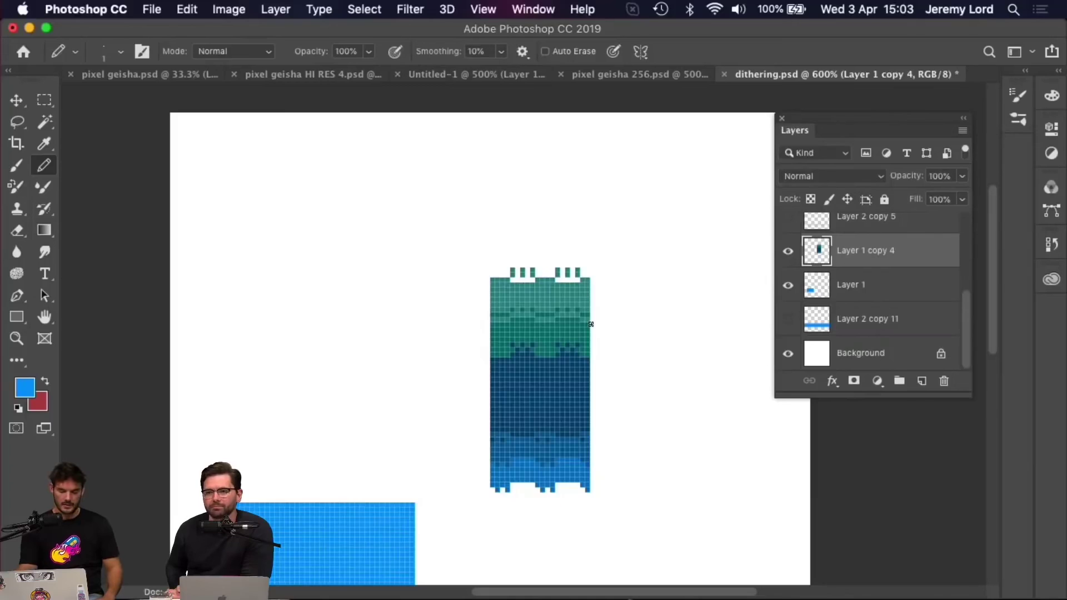
# - Examine the dithering pattern along the gradient's upper edge at 1600% magnification
pyautogui.press('super+equal')
pyautogui.press('super+equal')
pyautogui.press('super+equal')
pyautogui.press('super+equal')
pyautogui.hscroll(10, 578, 310)
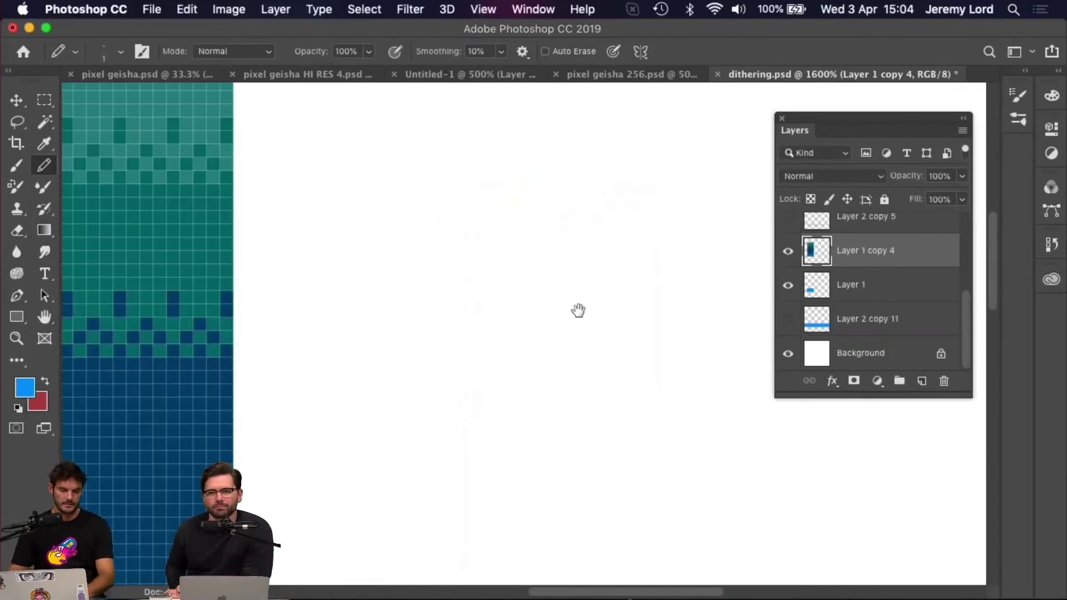
pyautogui.hscroll(-10, 578, 311)
pyautogui.scroll(6, 440, 373)
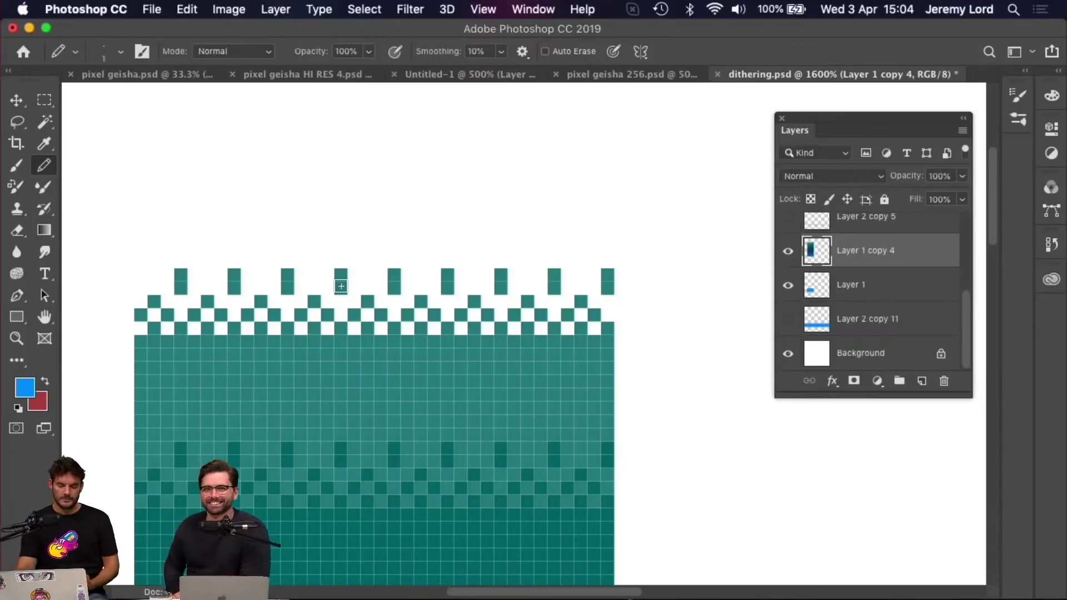
pyautogui.press('super+minus')
pyautogui.press('super+minus')
pyautogui.press('super+minus')
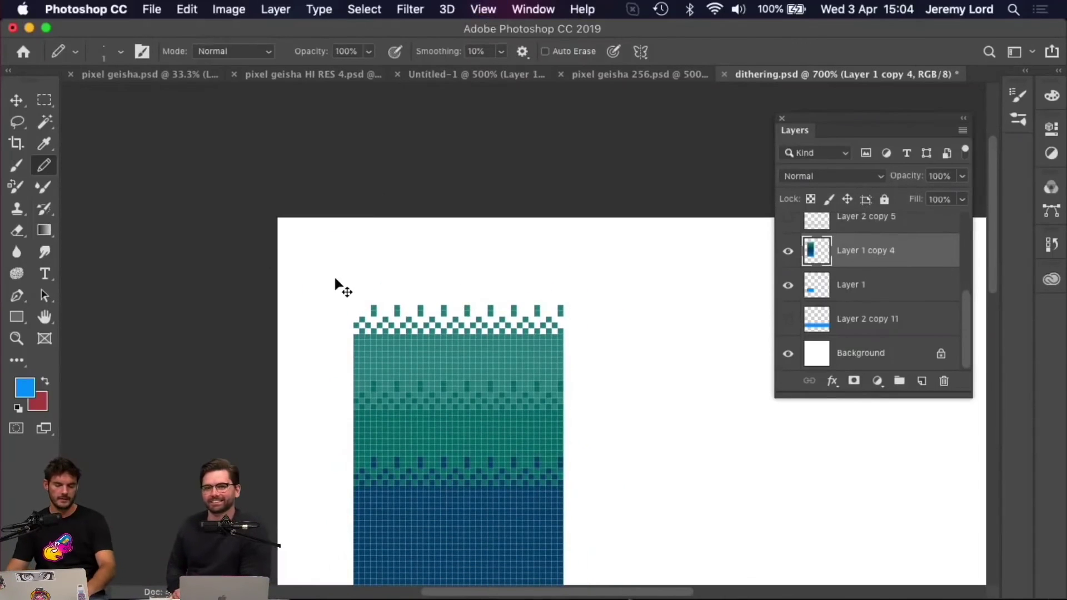
# - Try enlarging the dithered gradient proportionally with Free Transform, and undo the scaling
pyautogui.press('super+t')
pyautogui.moveTo(564, 304); pyautogui.dragTo(702, 180)
pyautogui.press('Return')
pyautogui.press('b')
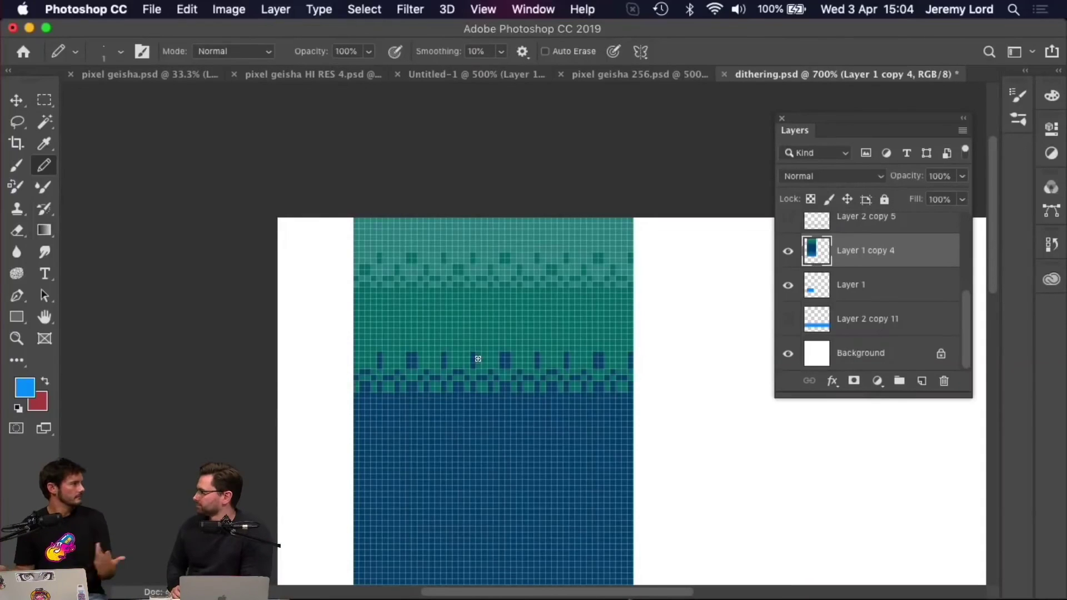
pyautogui.press('super+z')
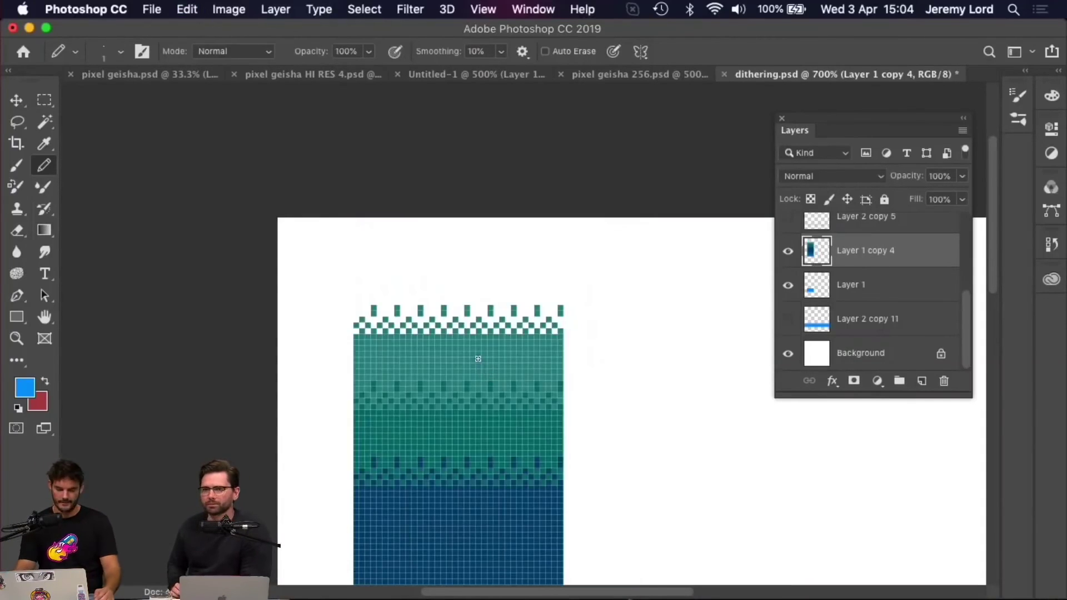
# - View the whole dithered gradient at 500% magnification
pyautogui.press('super+minus')
pyautogui.moveTo(474, 393); pyautogui.dragTo(481, 207)
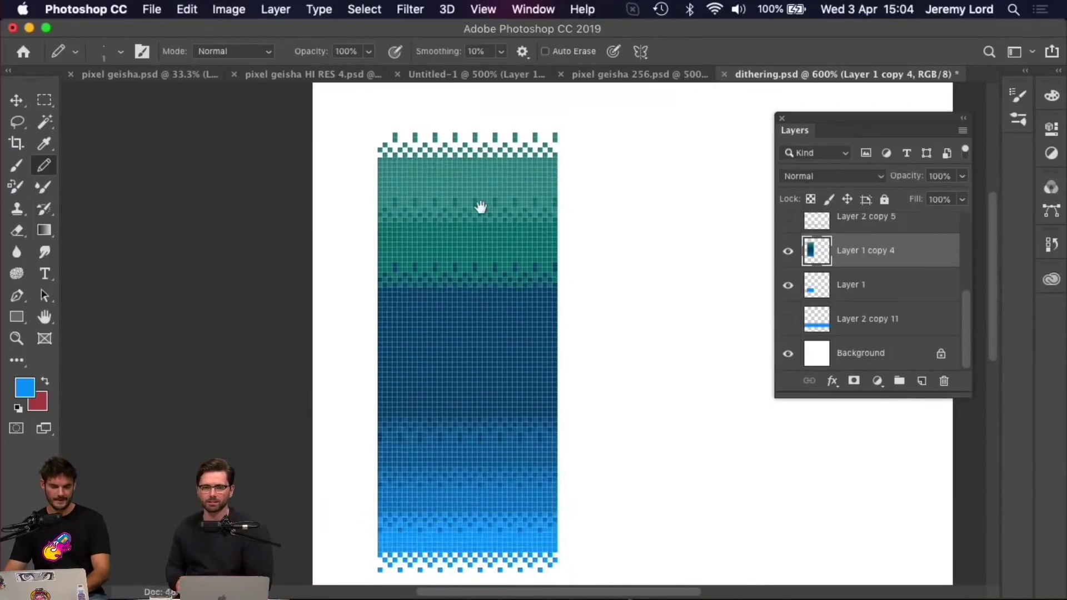
pyautogui.press('super+minus')
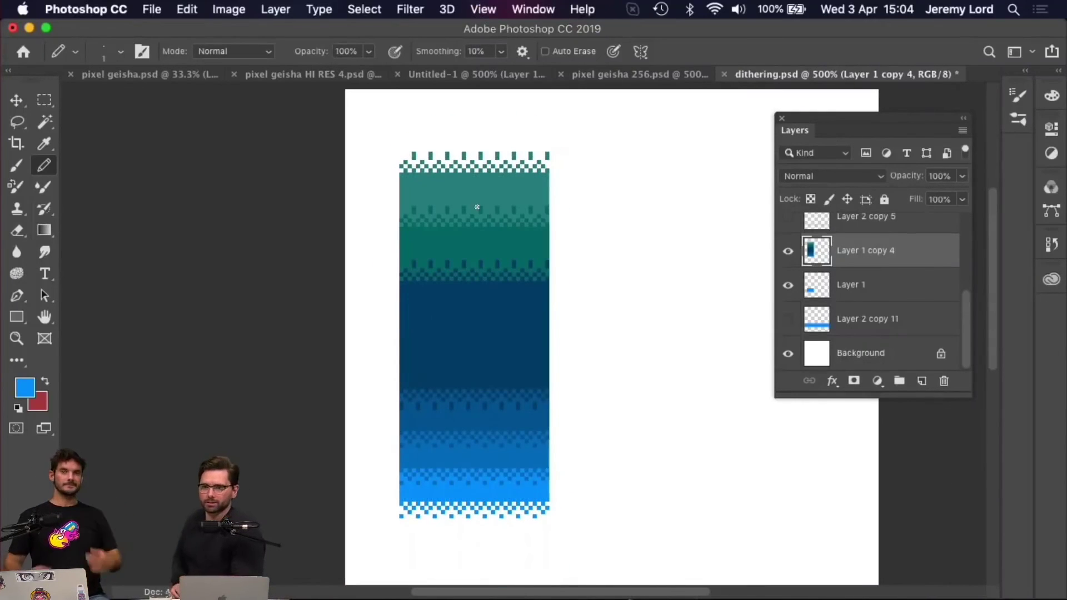